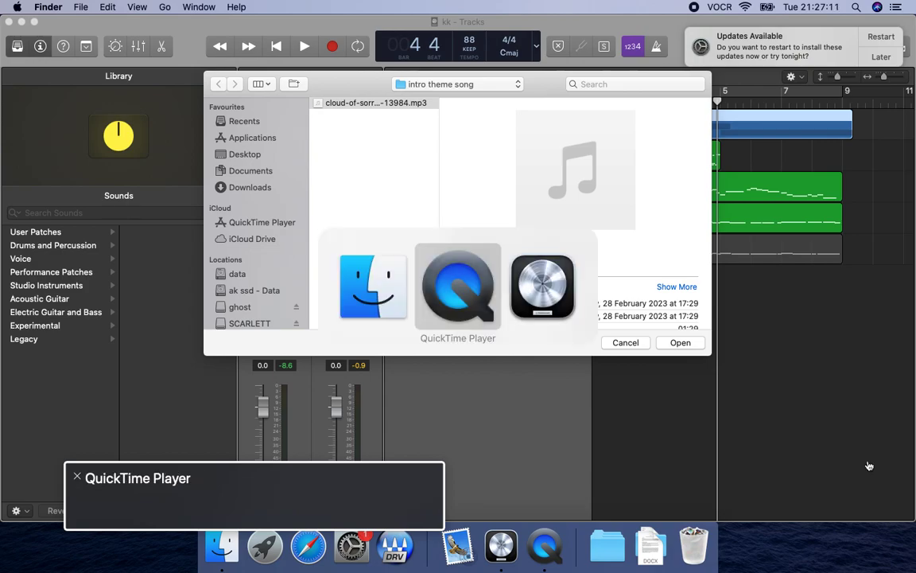
# Play the full arrangement from bar 1 to hear the current mix, and stop playback.
pyautogui.press('space')
pyautogui.press('space')
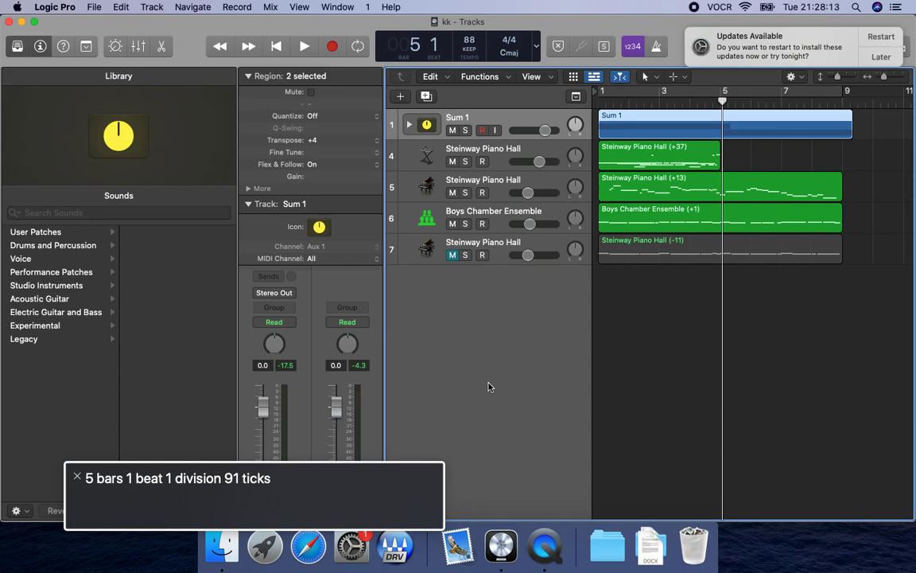
pyautogui.hotkey('ctrl', 'alt', 'Left')
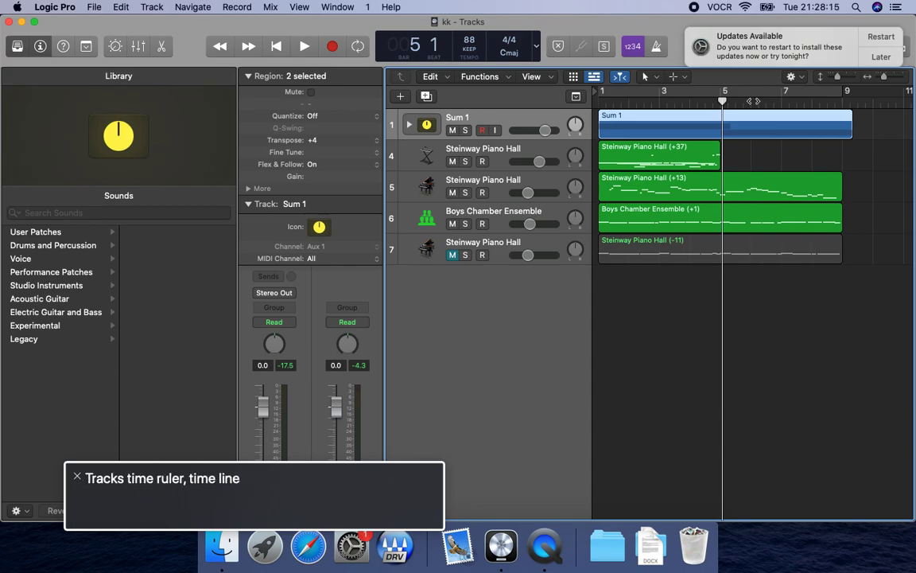
pyautogui.hotkey('ctrl', 'alt', 'Right')
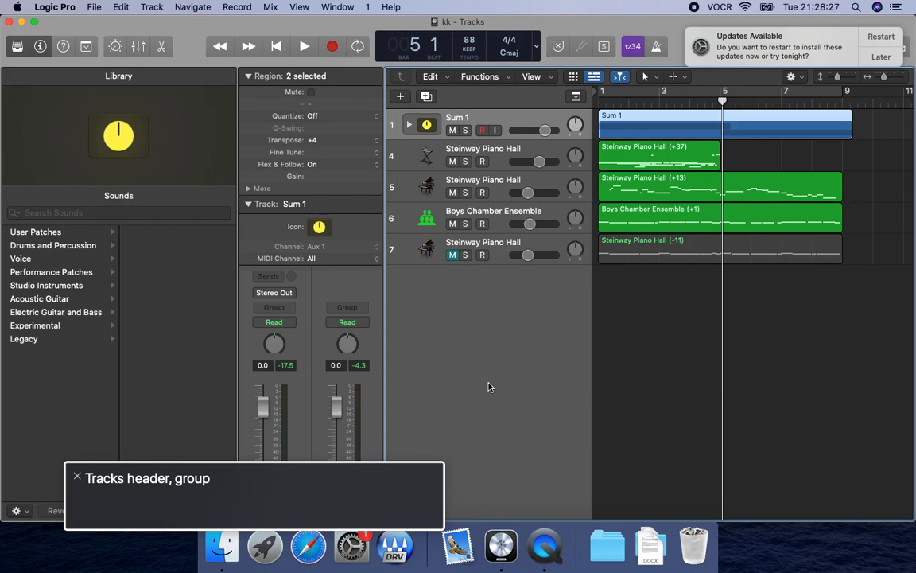
pyautogui.press('Return')
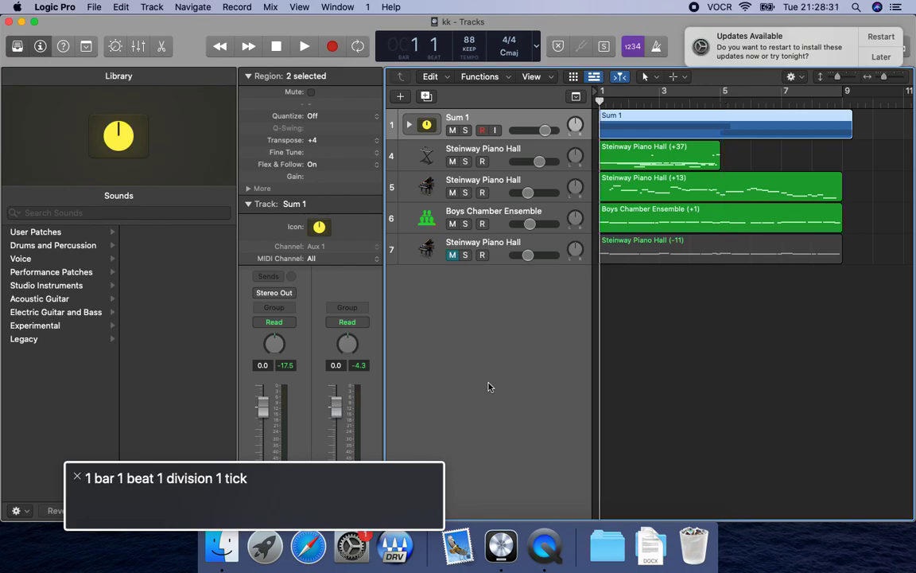
pyautogui.press('space')
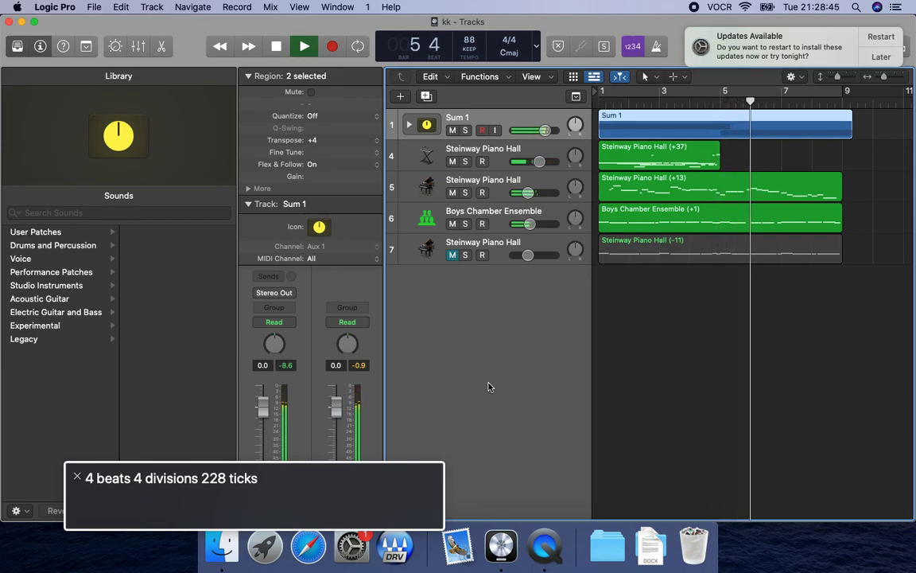
pyautogui.press('space')
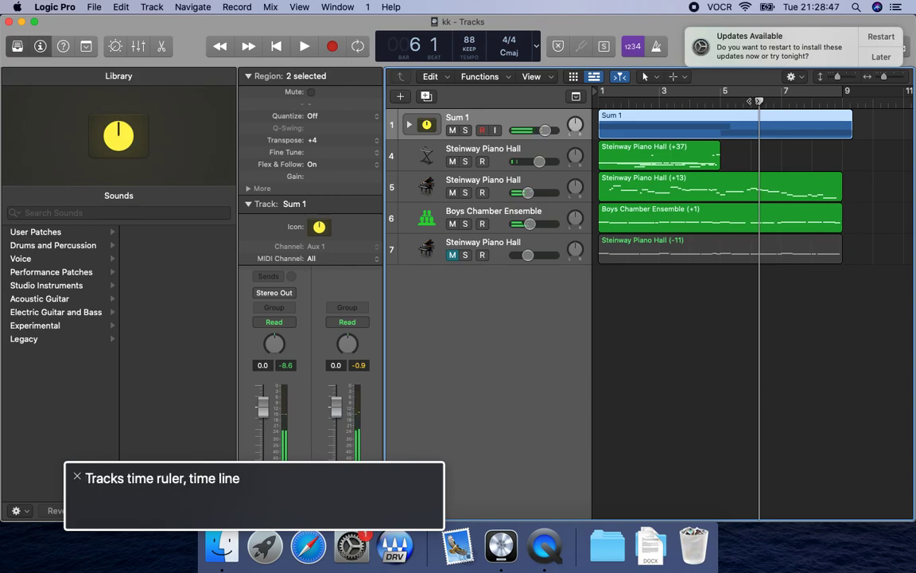
# Solo the Sum 1 track and audition it from the start of the project.
pyautogui.hotkey('ctrl', 'alt', 'Right')
pyautogui.hotkey('ctrl', 'alt', 'shift', 'Down')
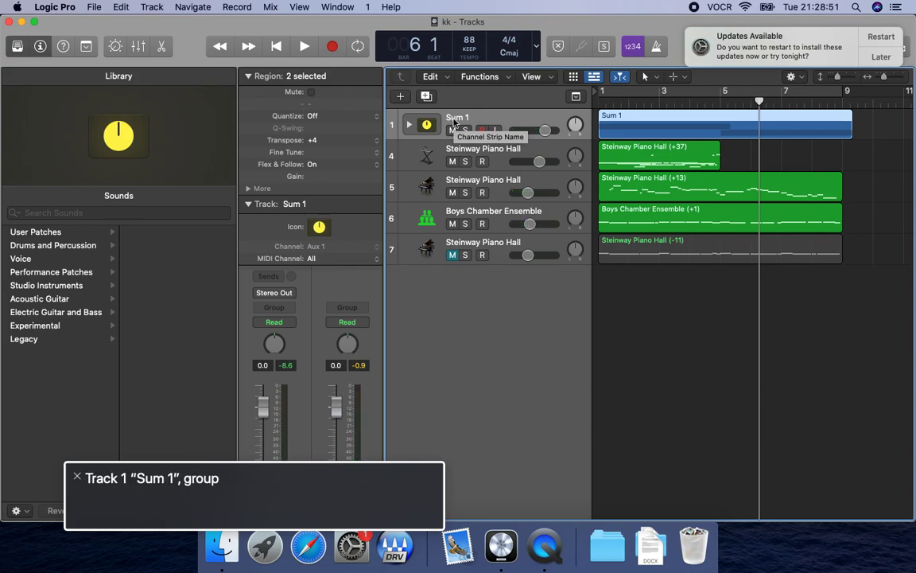
pyautogui.press('s')
pyautogui.press('Return')
pyautogui.press('space')
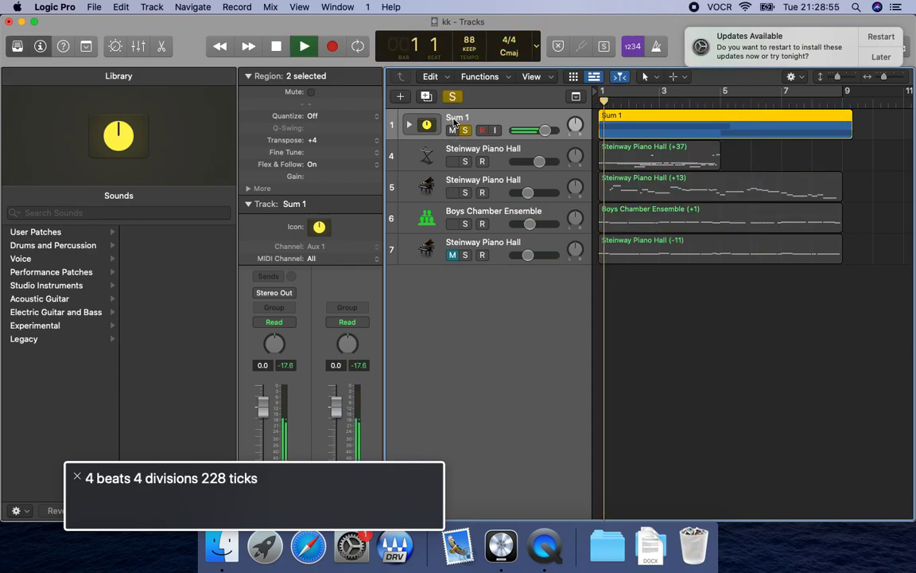
pyautogui.press('space')
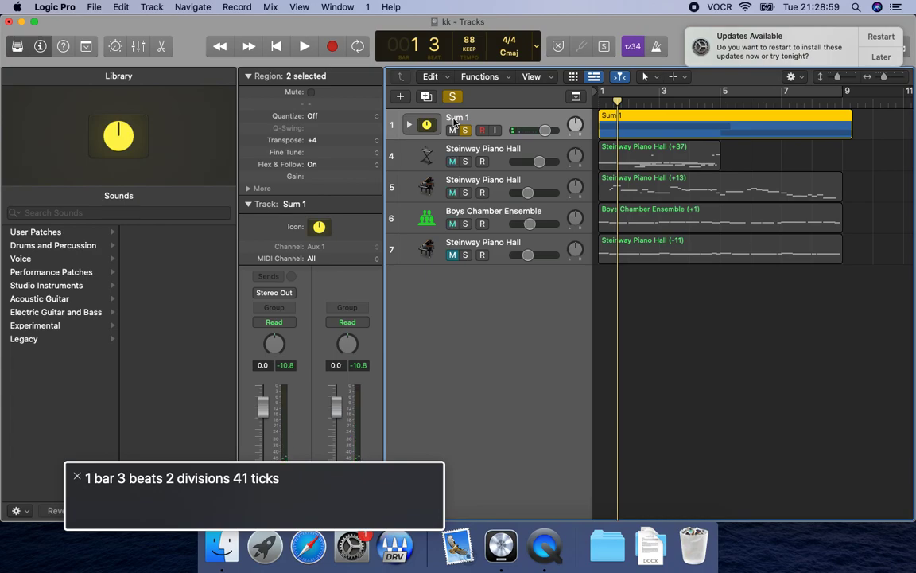
# Expand the Sum 1 track stack and go through its subtracks.
pyautogui.hotkey('ctrl', 'alt', 'shift', 'Down')
pyautogui.hotkey('ctrl', 'alt', 'Right')
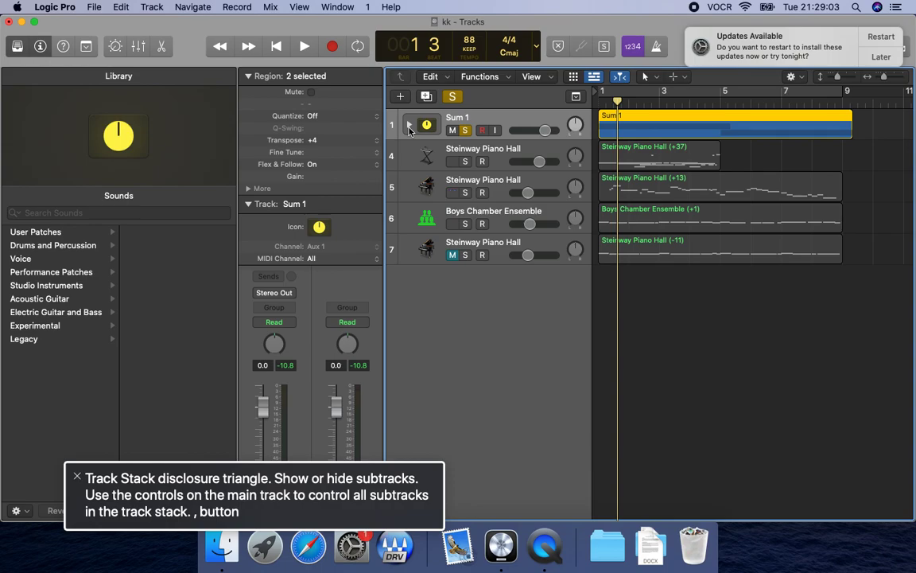
pyautogui.hotkey('ctrl', 'alt', 'shift', 'Up')
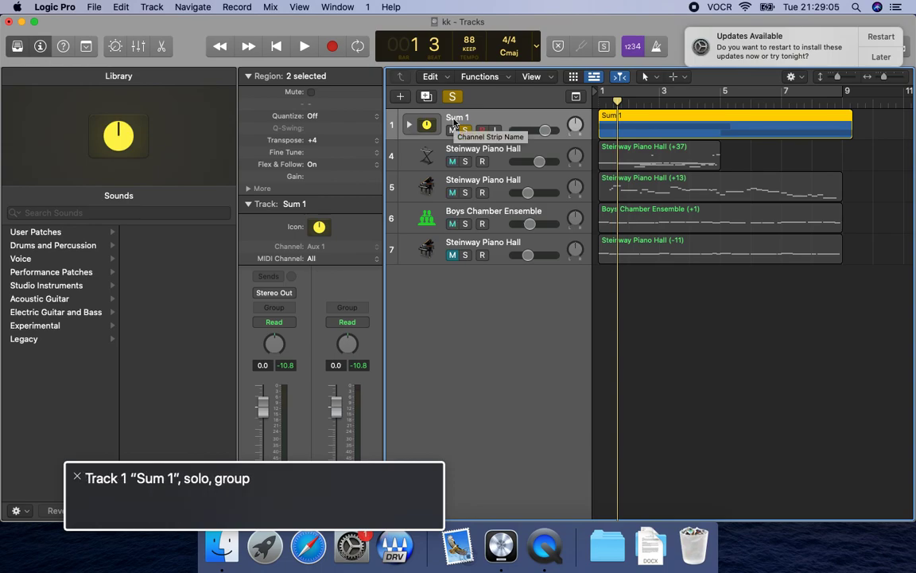
pyautogui.hotkey('ctrl', 'alt', '\\')
pyautogui.press('Down')
pyautogui.press('Down')
pyautogui.press('Down')
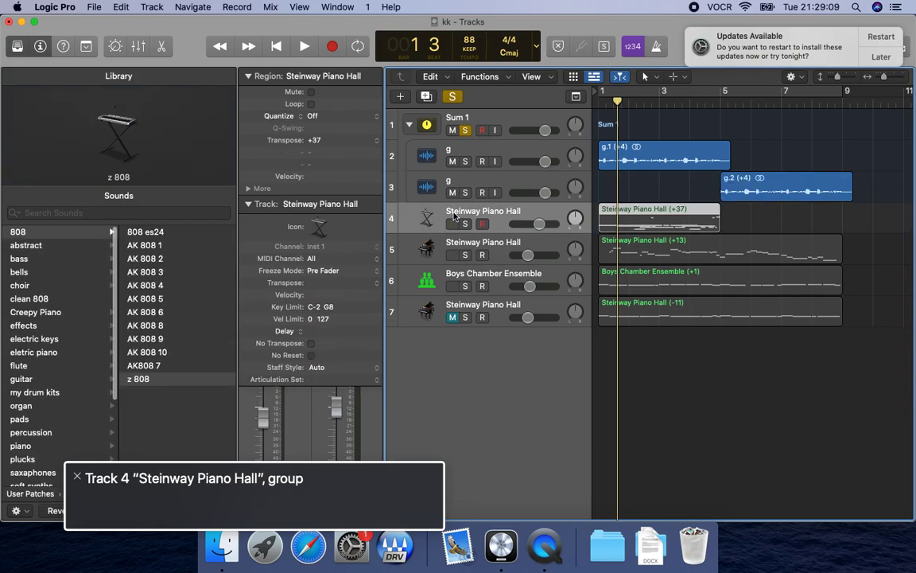
pyautogui.press('Up')
pyautogui.press('Up')
pyautogui.press('Up')
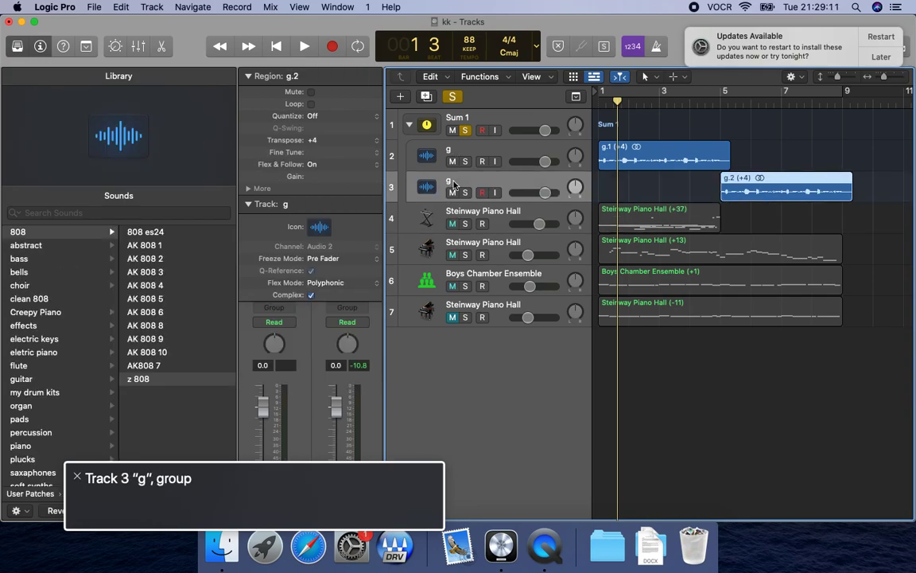
# Turn off the solo on Sum 1 and play all tracks together from the start.
pyautogui.press('s')
pyautogui.press('Return')
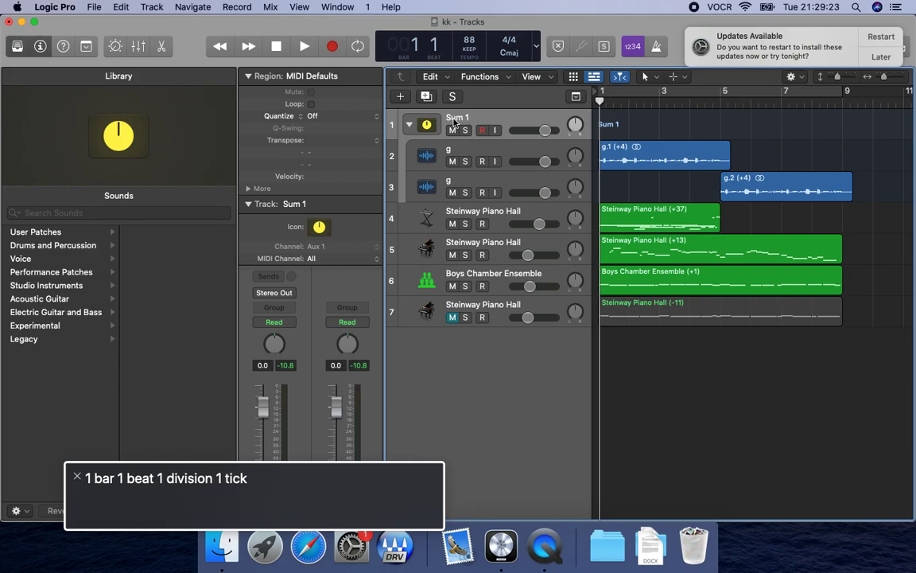
pyautogui.press('space')
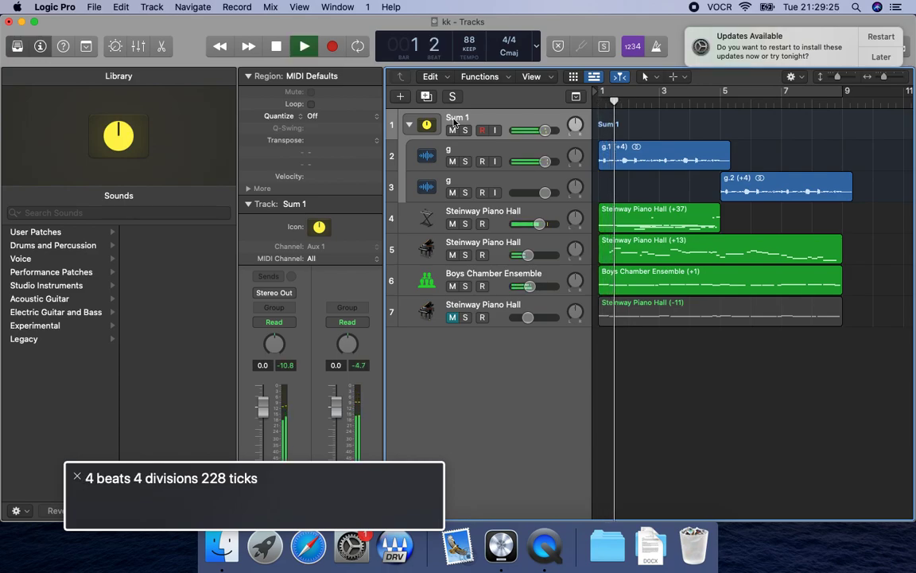
pyautogui.press('space')
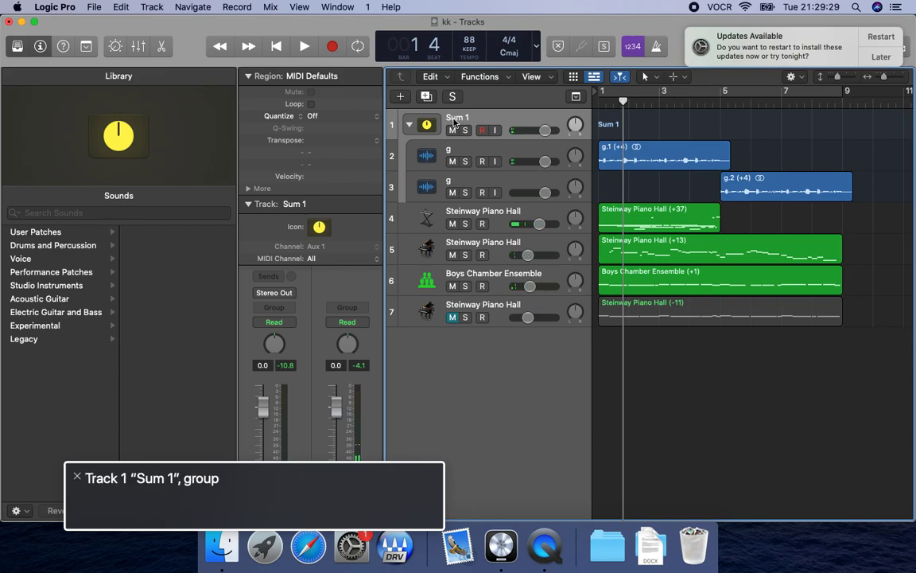
# Solo track 2 "g" inside the Sum 1 stack, audition it from the start, and turn its solo off.
pyautogui.hotkey('ctrl', 'alt', 'shift', 'Down')
pyautogui.hotkey('ctrl', 'alt', 'shift', 'Up')
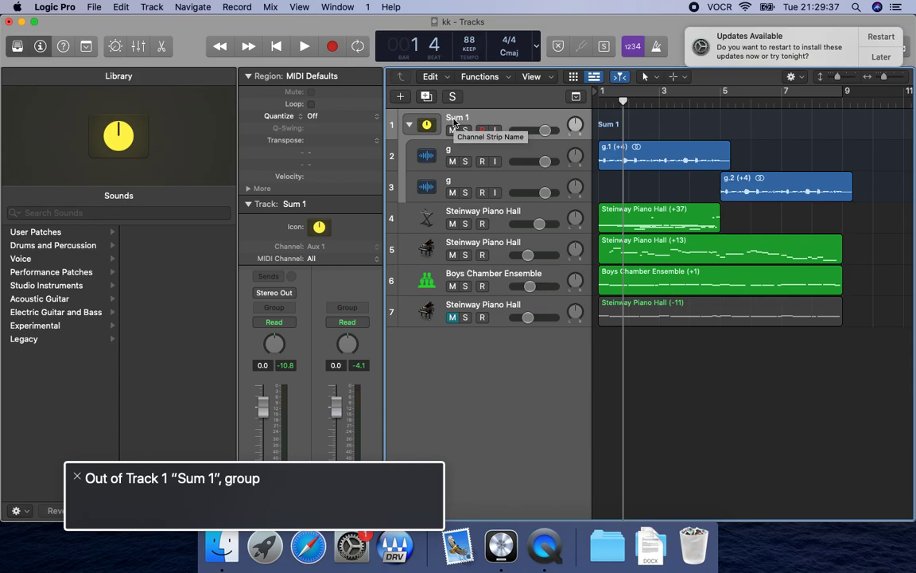
pyautogui.click(455, 153)
pyautogui.press('s')
pyautogui.press('Return')
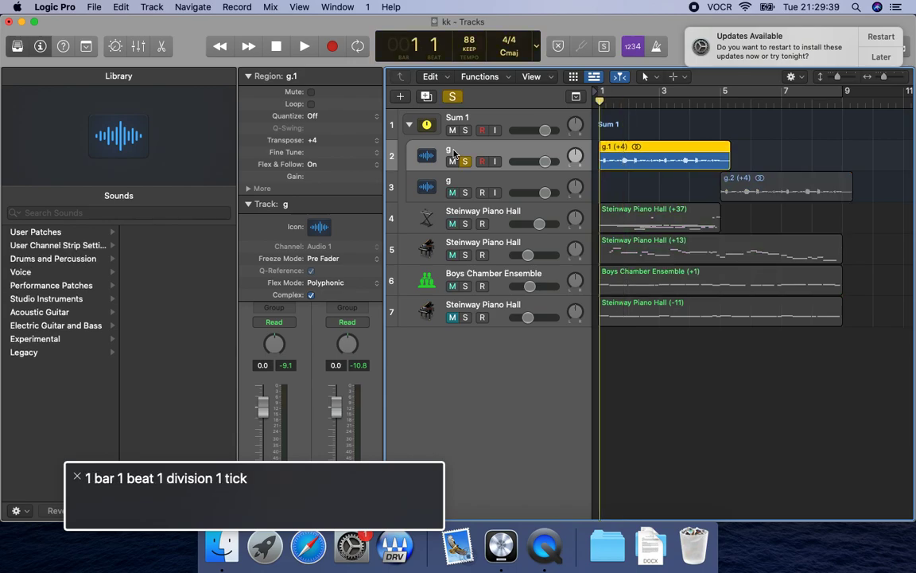
pyautogui.press('space')
pyautogui.press('space')
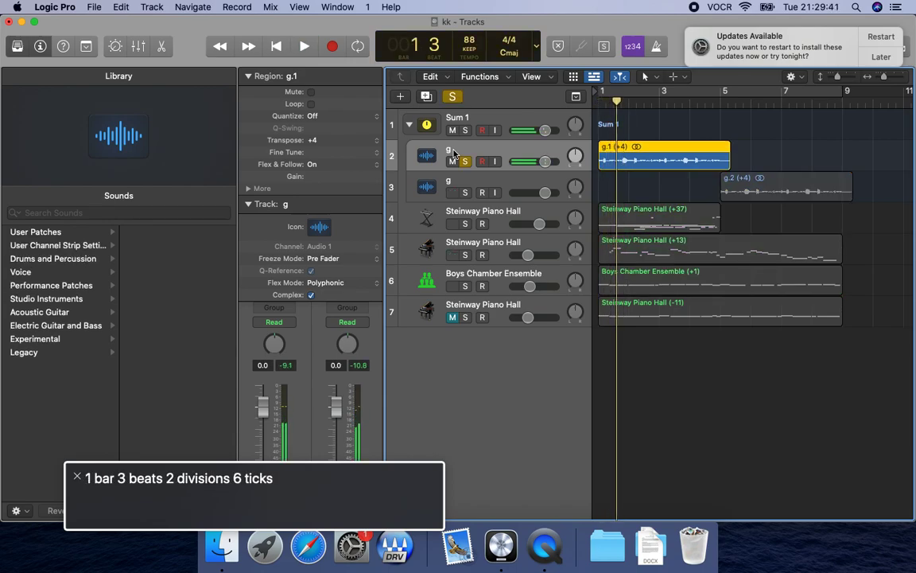
pyautogui.press('s')
# Open the mixer for Sum 1 and bypass the SilverVerb plug-in on its channel strip.
pyautogui.press('Up')
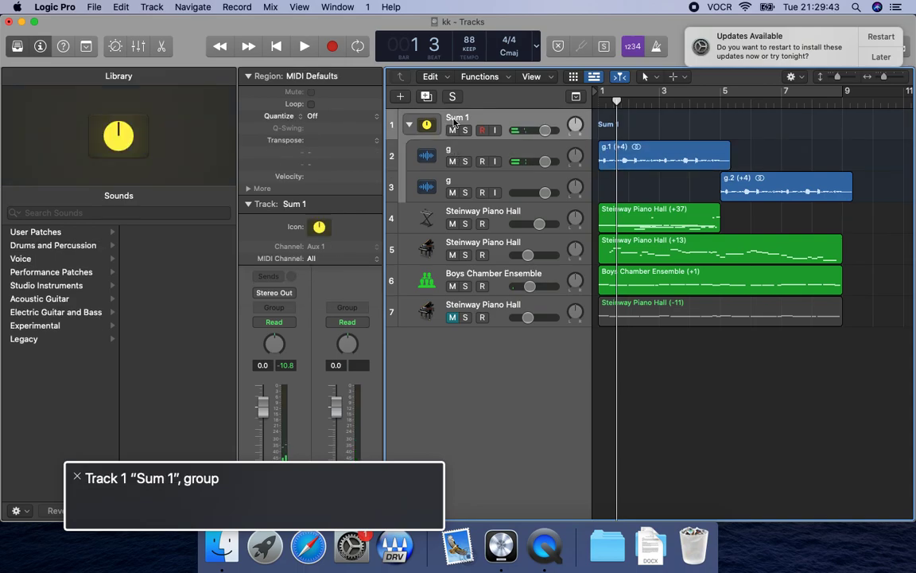
pyautogui.press('x')
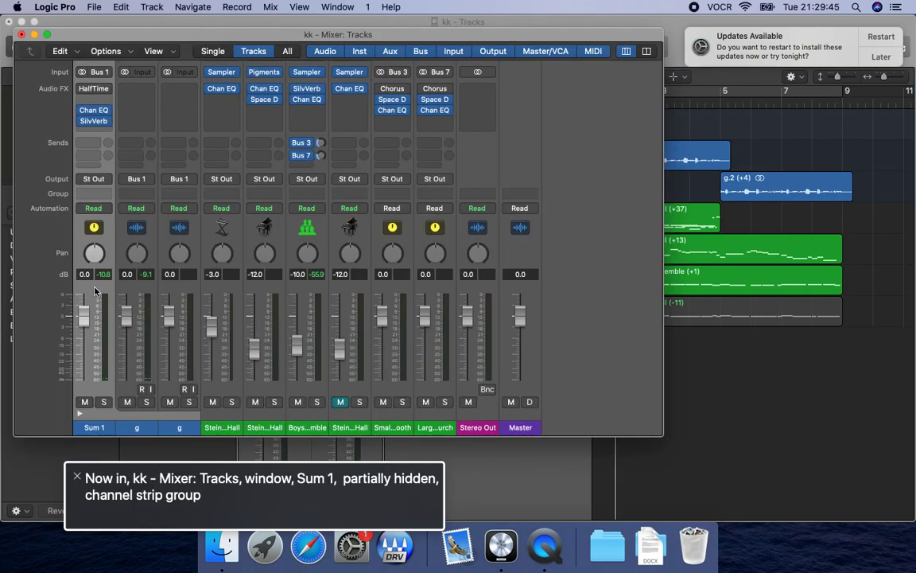
pyautogui.hotkey('ctrl', 'alt', 'shift', 'Down')
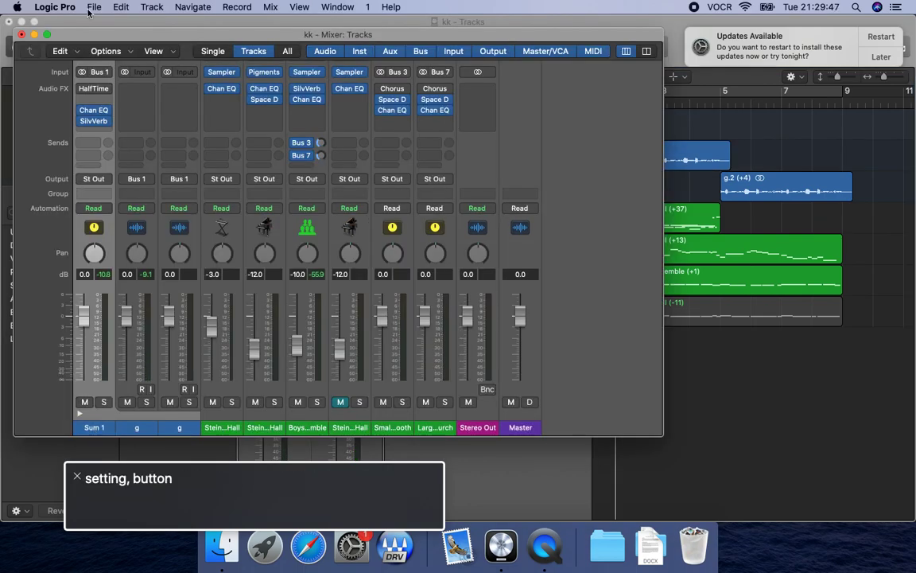
pyautogui.hotkey('ctrl', 'alt', 'Right')
pyautogui.hotkey('ctrl', 'alt', 'Right')
pyautogui.hotkey('ctrl', 'alt', 'Right')
pyautogui.hotkey('ctrl', 'alt', 'Right')
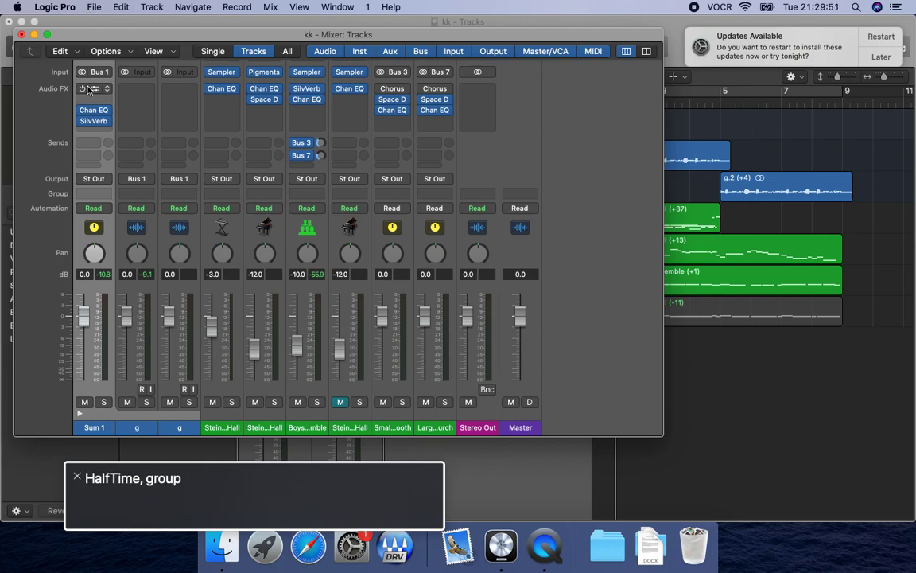
pyautogui.hotkey('ctrl', 'alt', 'Right')
pyautogui.hotkey('ctrl', 'alt', 'Right')
pyautogui.hotkey('ctrl', 'alt', 'Right')
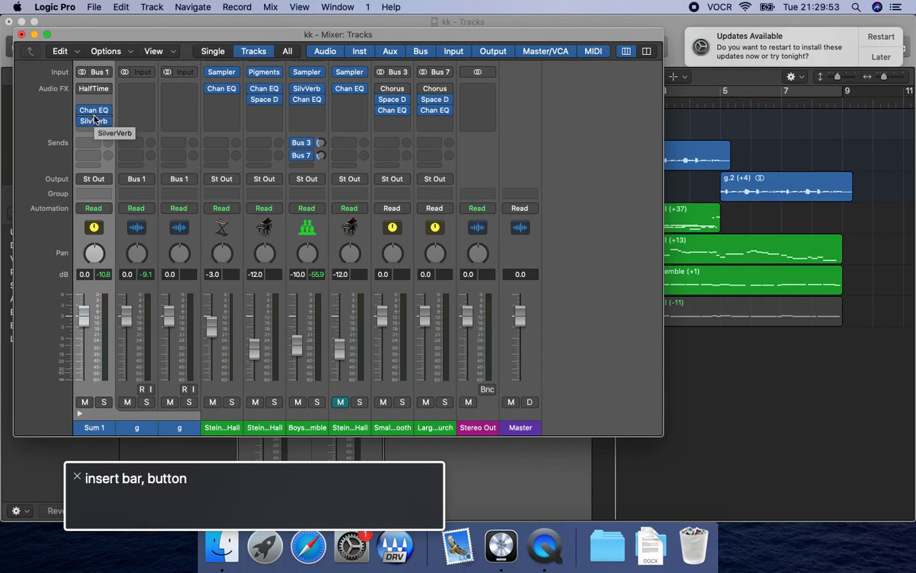
pyautogui.hotkey('ctrl', 'alt', 'Right')
pyautogui.hotkey('ctrl', 'alt', 'Right')
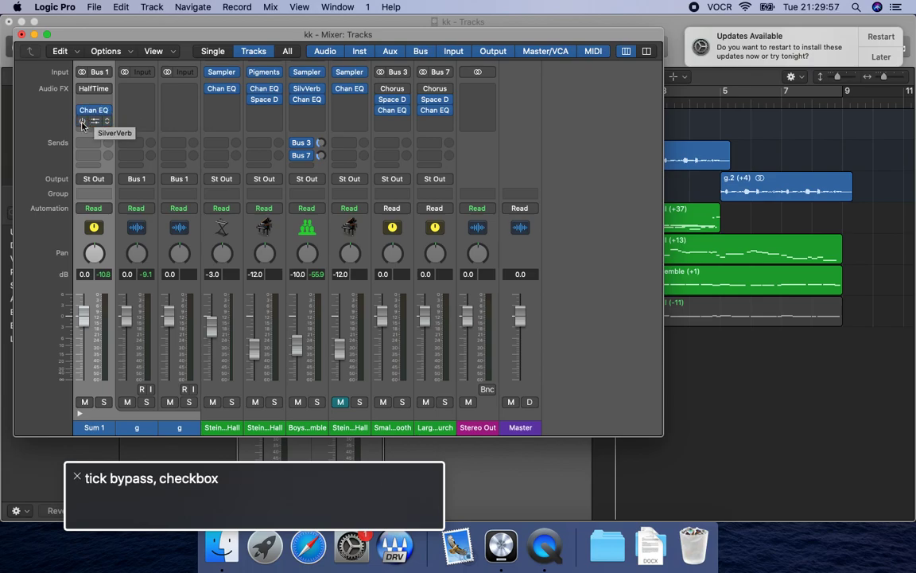
# Bypass the Channel EQ plug-in on the Sum 1 channel strip.
pyautogui.hotkey('ctrl', 'alt', 'shift', 'Up')
pyautogui.hotkey('ctrl', 'alt', 'Left')
pyautogui.hotkey('ctrl', 'alt', 'Left')
pyautogui.hotkey('ctrl', 'alt', 'shift', 'Down')
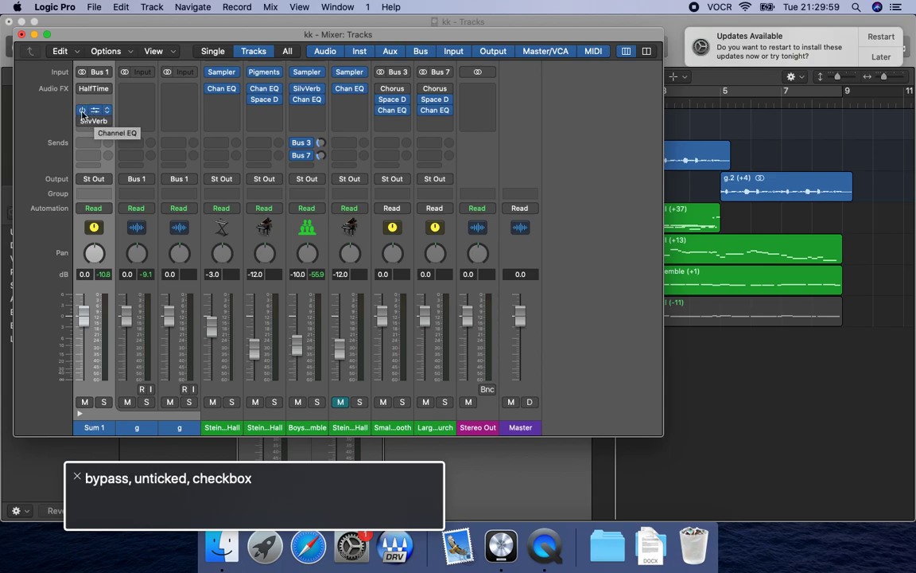
pyautogui.hotkey('ctrl', 'alt', 'space')
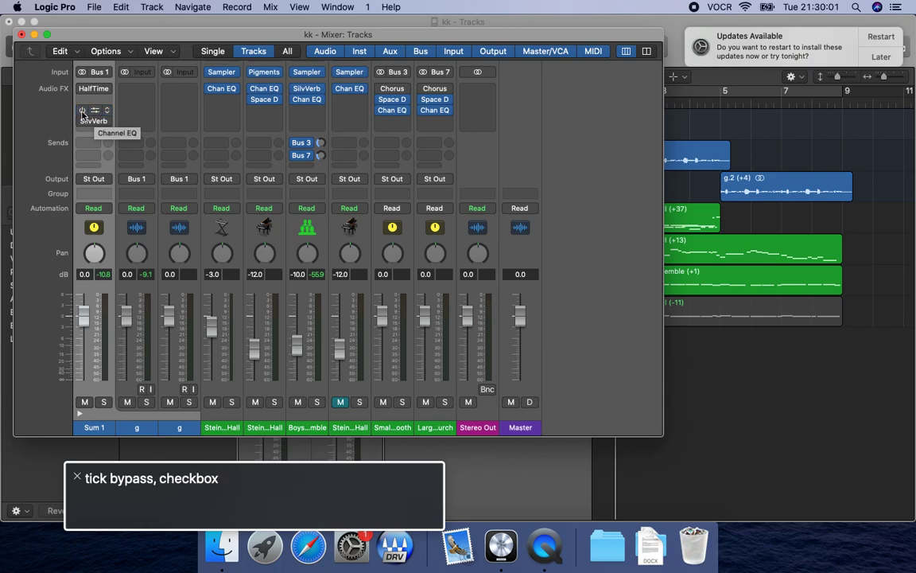
# Play from the start, solo Sum 1, and toggle the HalfTime bypass to compare the sound.
pyautogui.press('Return')
pyautogui.press('space')
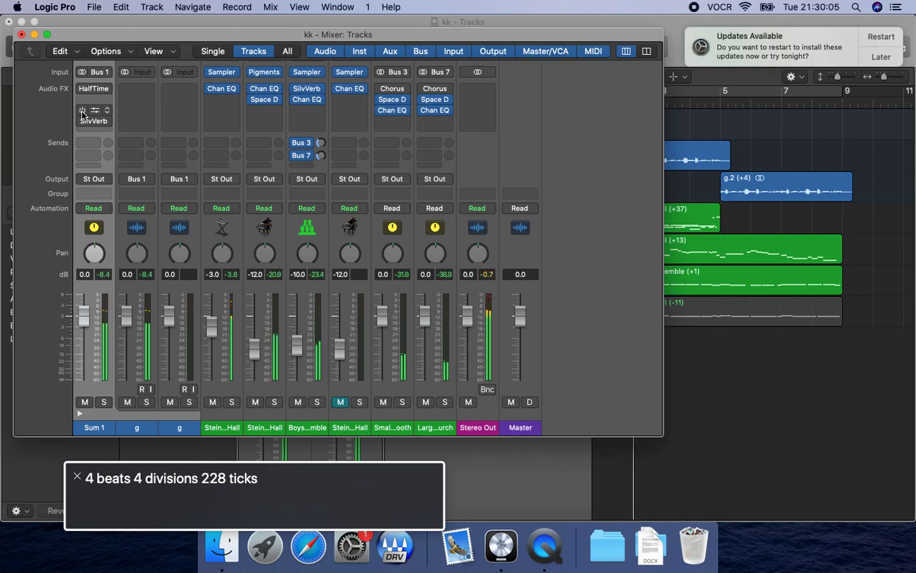
pyautogui.press('s')
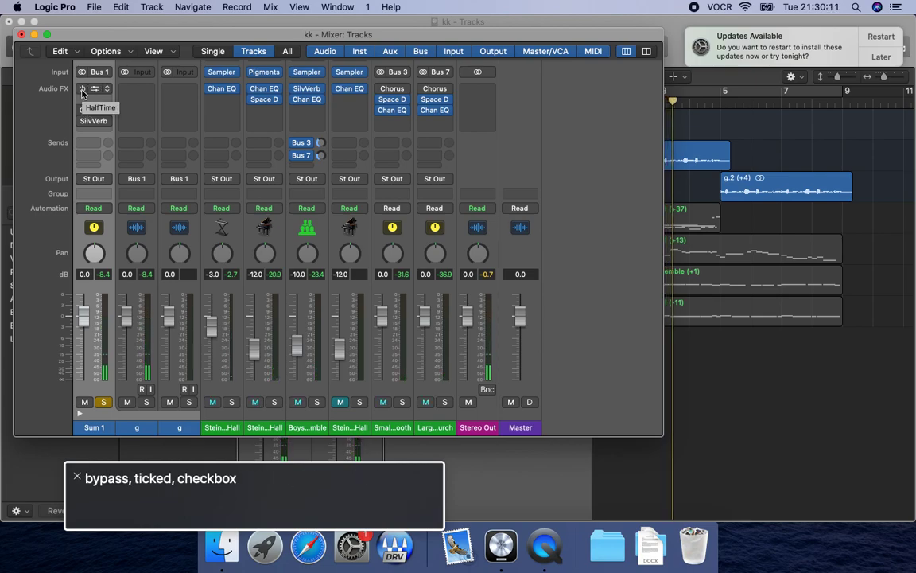
pyautogui.click(81, 89)
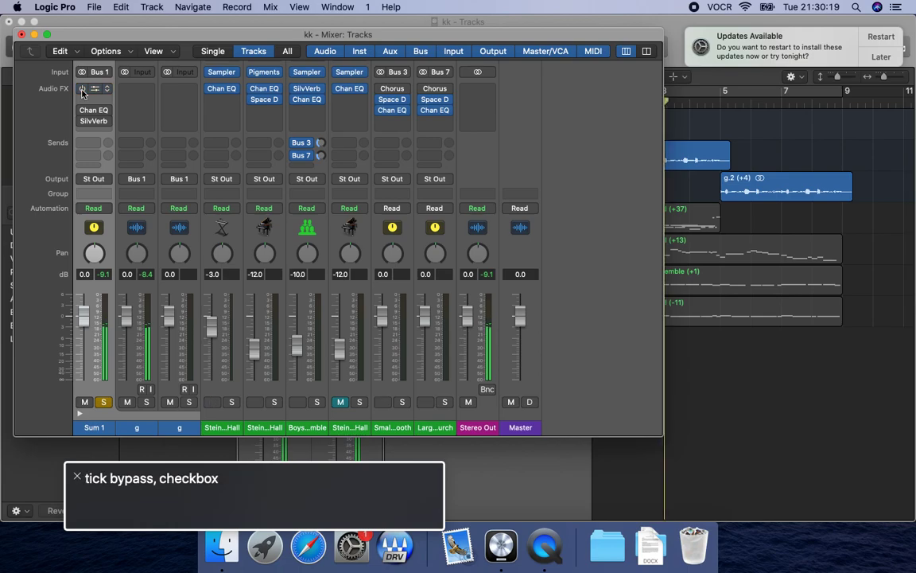
pyautogui.press('space')
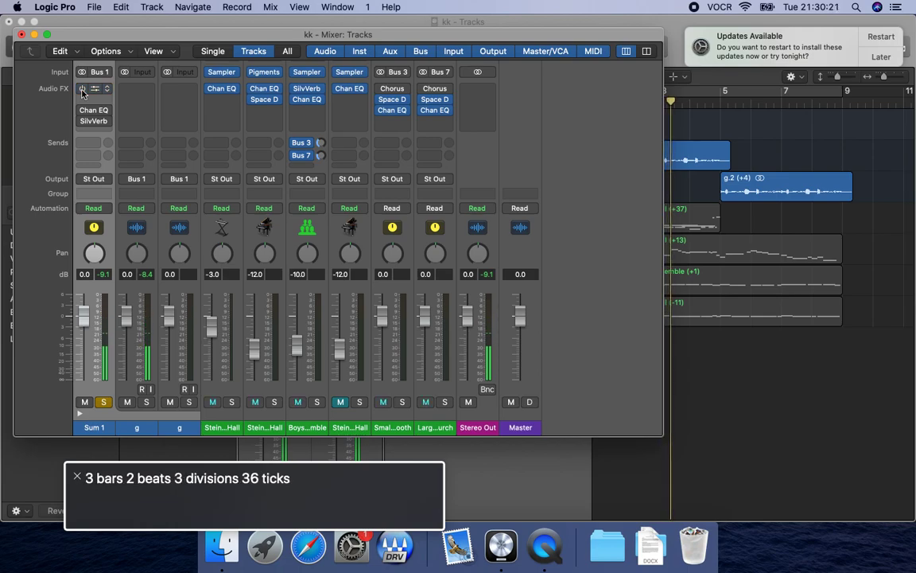
# Close the mixer and solo track 2 "g" inside the Sum 1 stack.
pyautogui.press('super+w')
pyautogui.hotkey('ctrl', 'alt', 'Left')
pyautogui.hotkey('ctrl', 'alt', 'shift', 'Down')
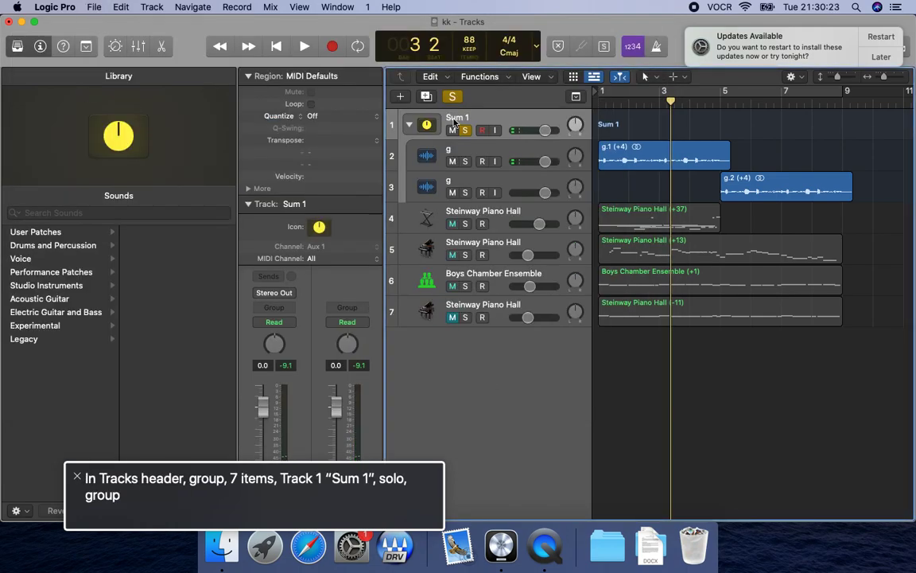
pyautogui.hotkey('ctrl', 'alt', 'Down')
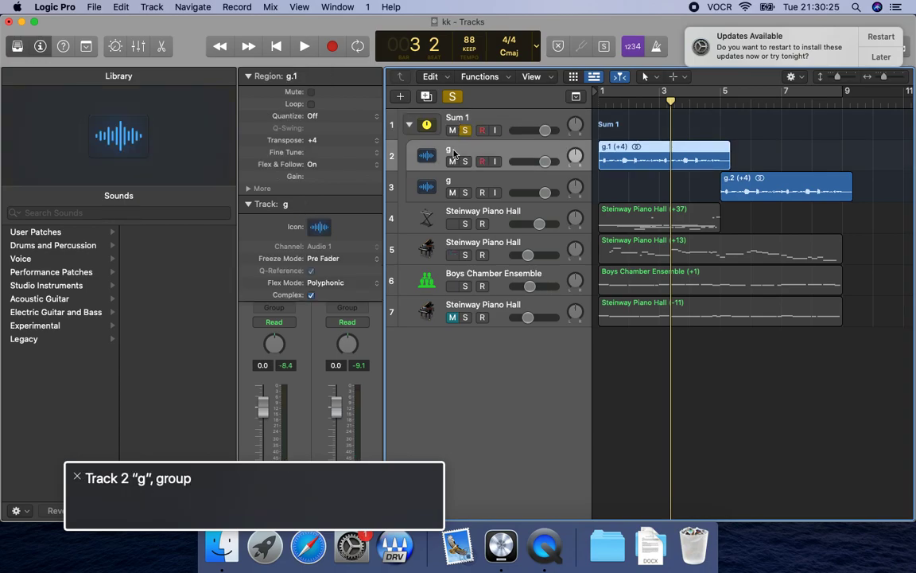
pyautogui.press('s')
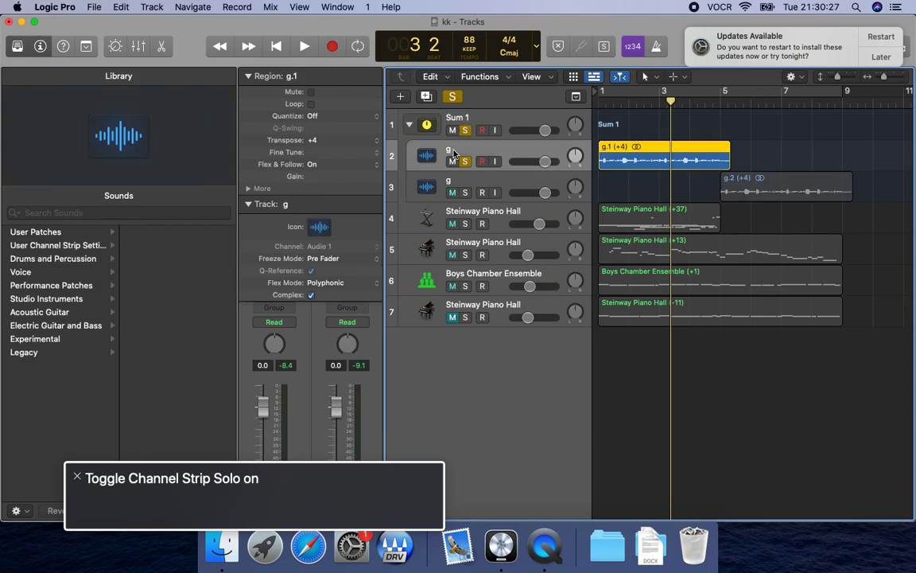
# Play the soloed "g" track from the start of the project.
pyautogui.hotkey('ctrl', 'alt', 'shift', 'Down')
pyautogui.hotkey('ctrl', 'alt', 'Right')
pyautogui.hotkey('ctrl', 'alt', 'Right')
pyautogui.hotkey('ctrl', 'alt', 'shift', 'Up')
pyautogui.press('Return')
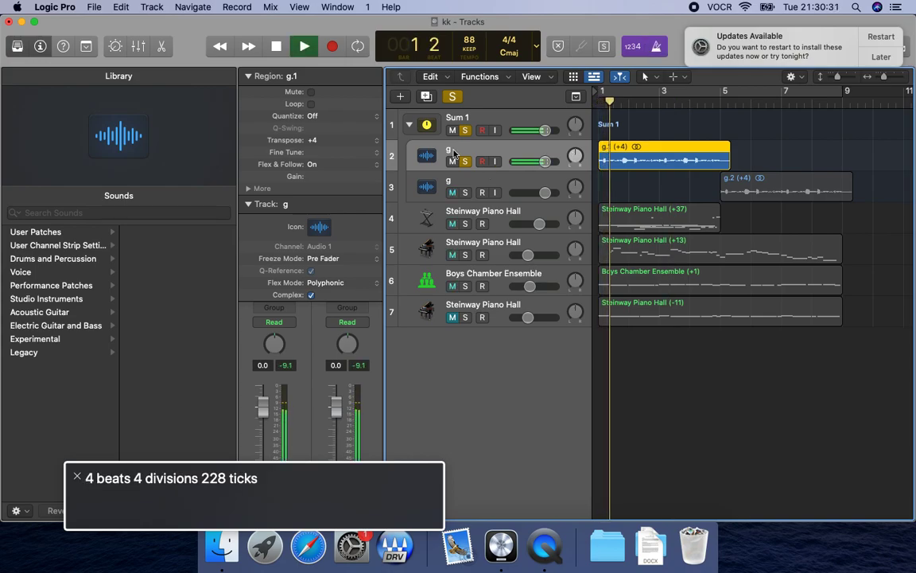
# Turn on the metronome while the soloed "g" track plays, and stop playback just after bar 5.
pyautogui.press('k')
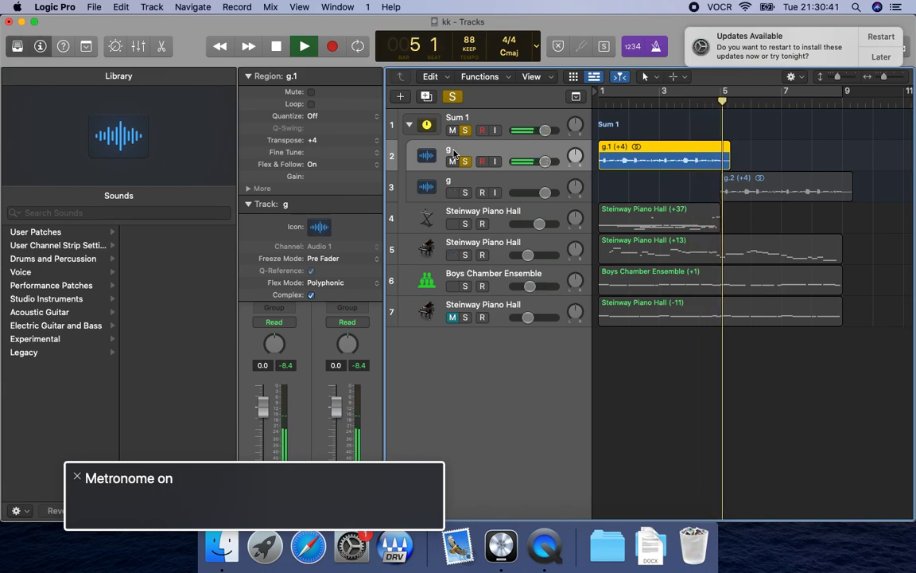
pyautogui.press('space')
pyautogui.press('Up')
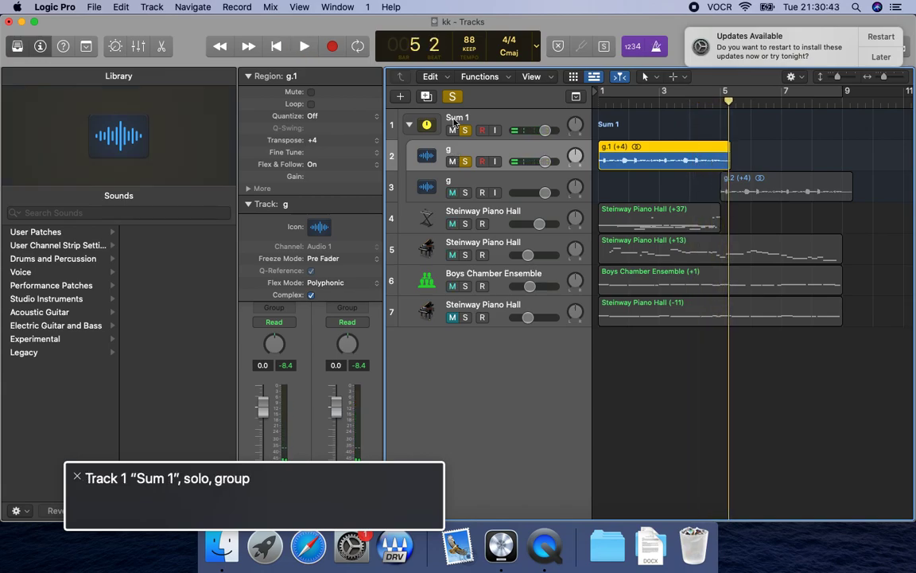
pyautogui.press('Down')
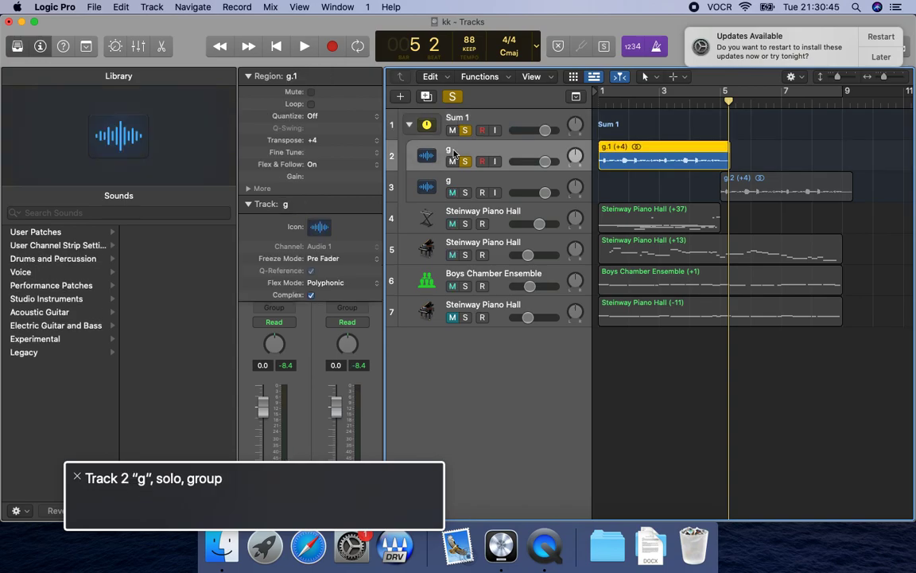
# Unsolo the Sum 1 stack and solo track 3 "g" alongside track 2.
pyautogui.click(455, 119)
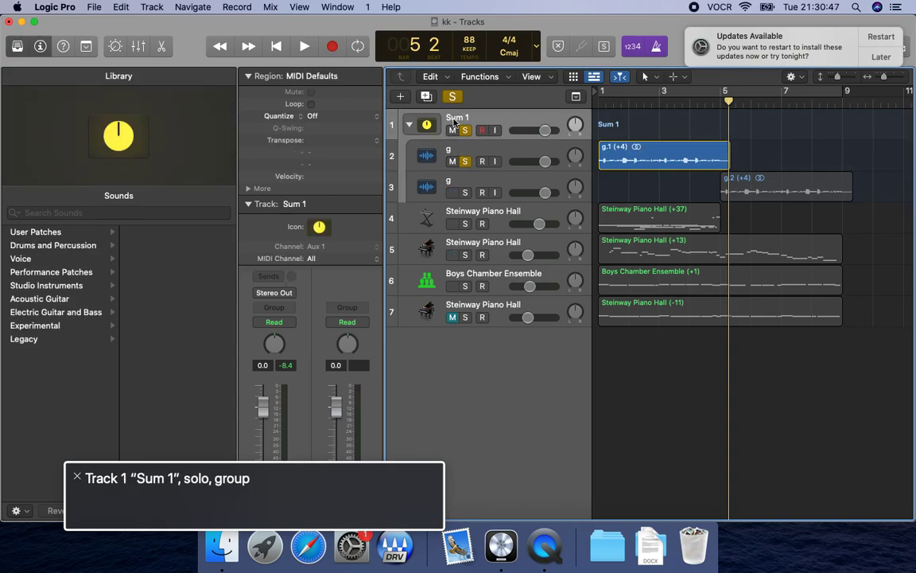
pyautogui.press('s')
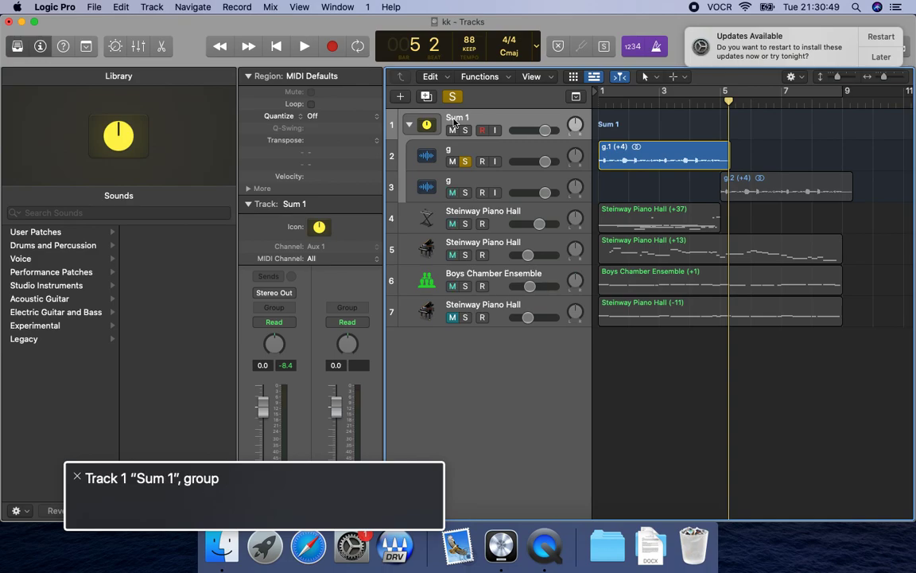
pyautogui.click(454, 151)
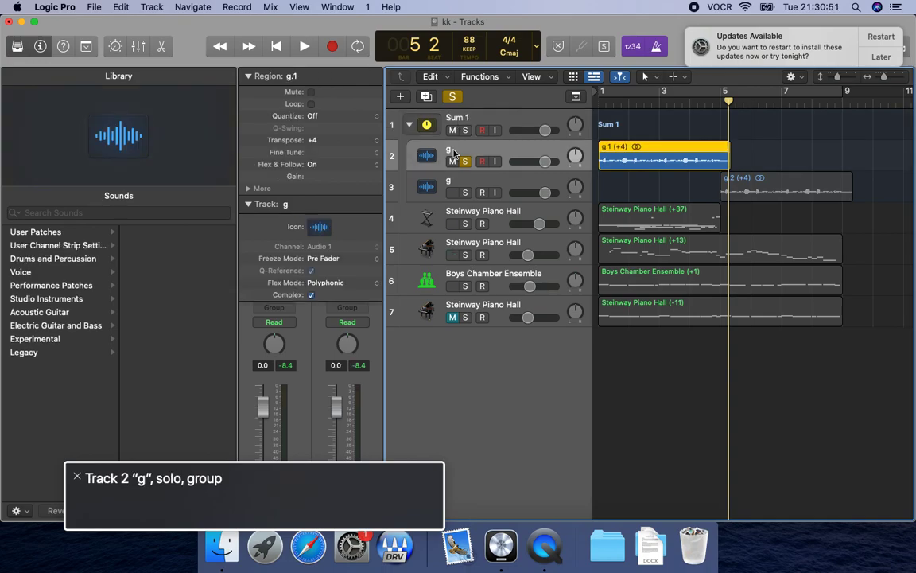
pyautogui.click(453, 183)
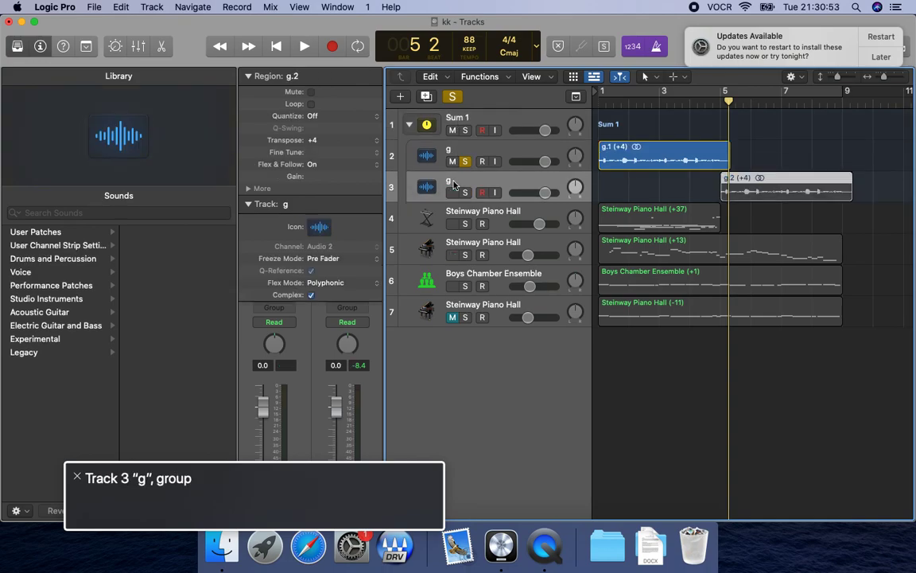
pyautogui.press('s')
pyautogui.click(453, 214)
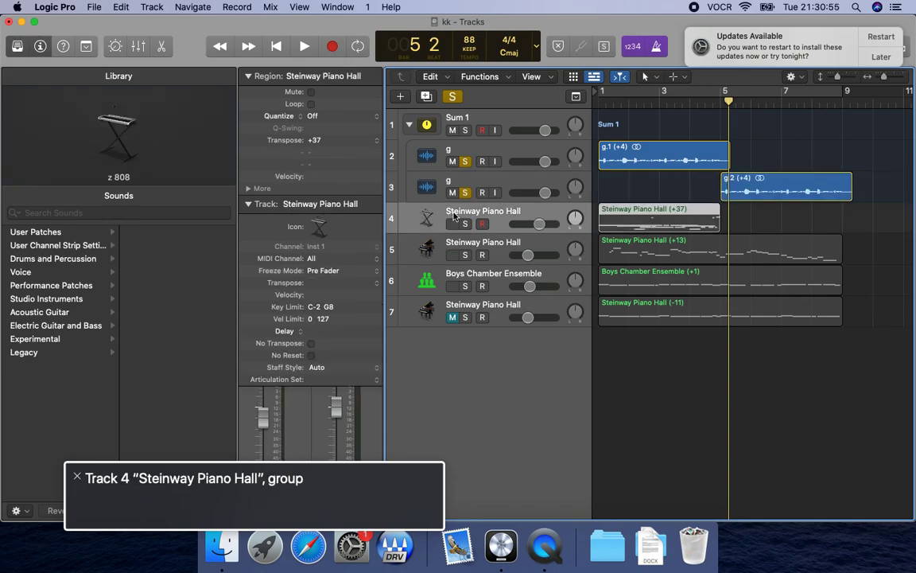
pyautogui.click(454, 184)
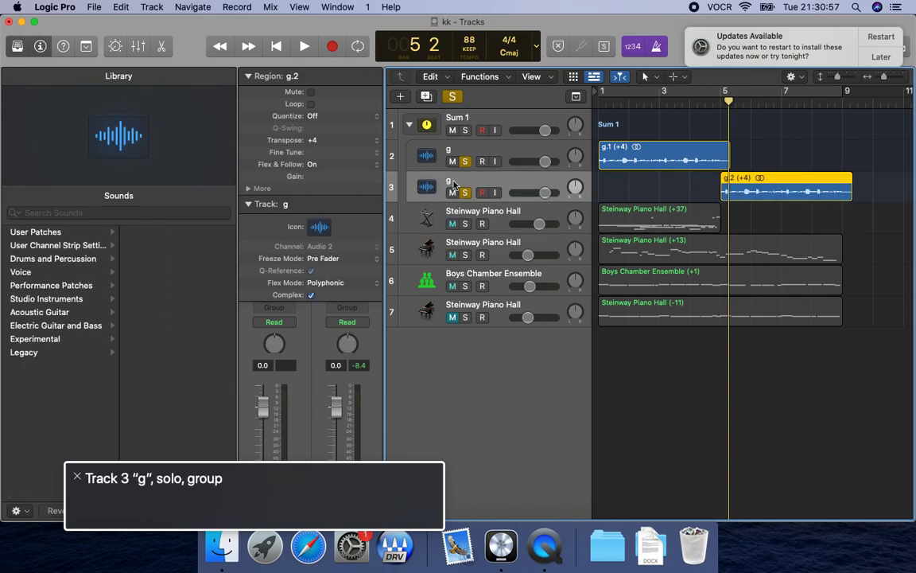
# Play both soloed "g" tracks from the start, switch the metronome off around bar 5, and continue listening into bar 9.
pyautogui.press('Return')
pyautogui.press('space')
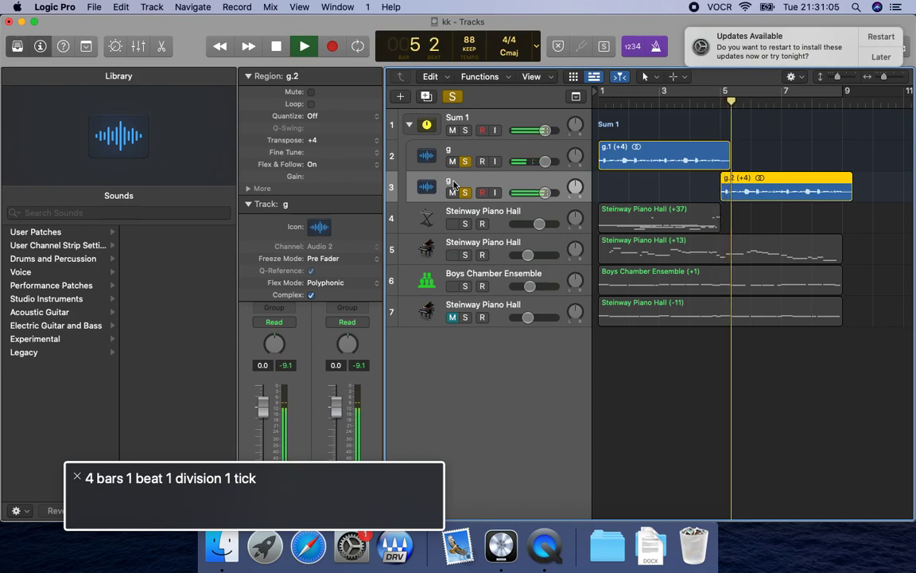
pyautogui.press('space')
pyautogui.press('k')
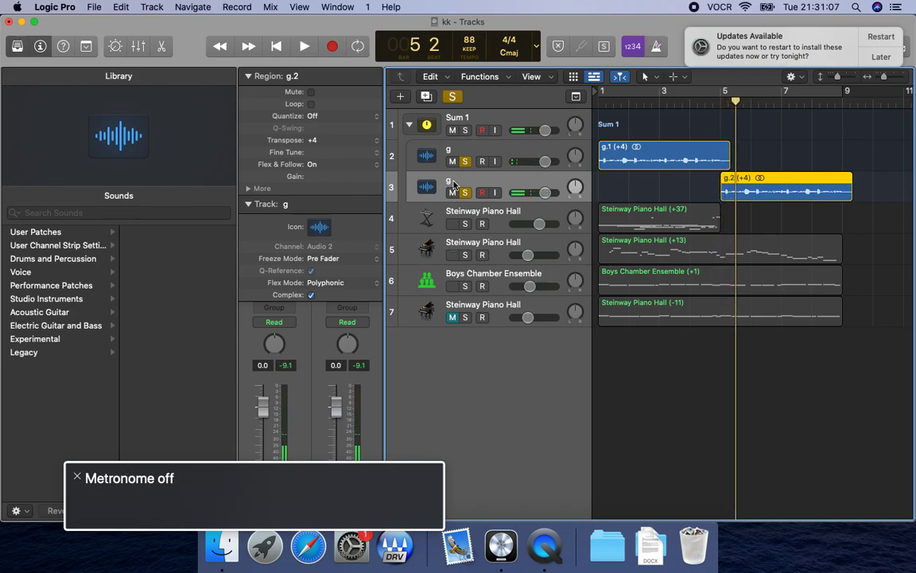
pyautogui.press('space')
pyautogui.press('.')
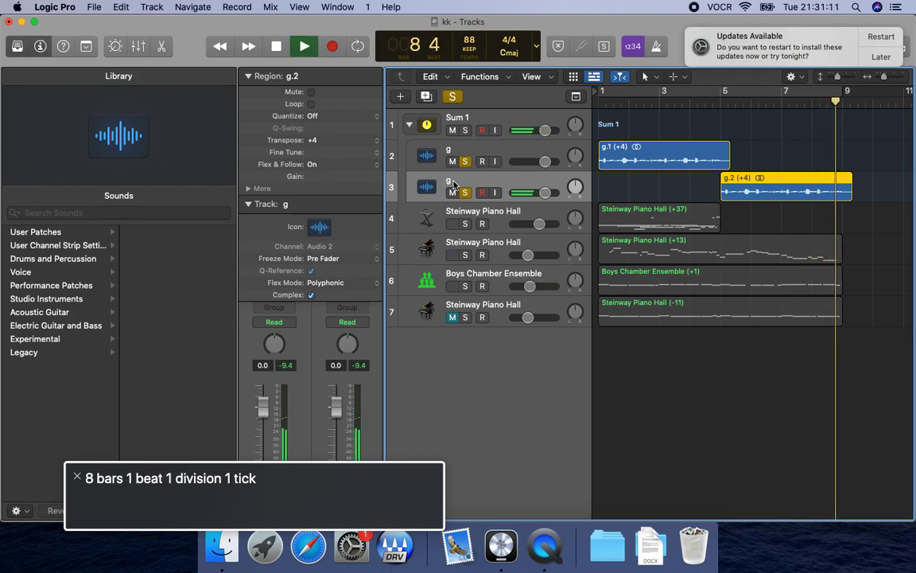
pyautogui.press('space')
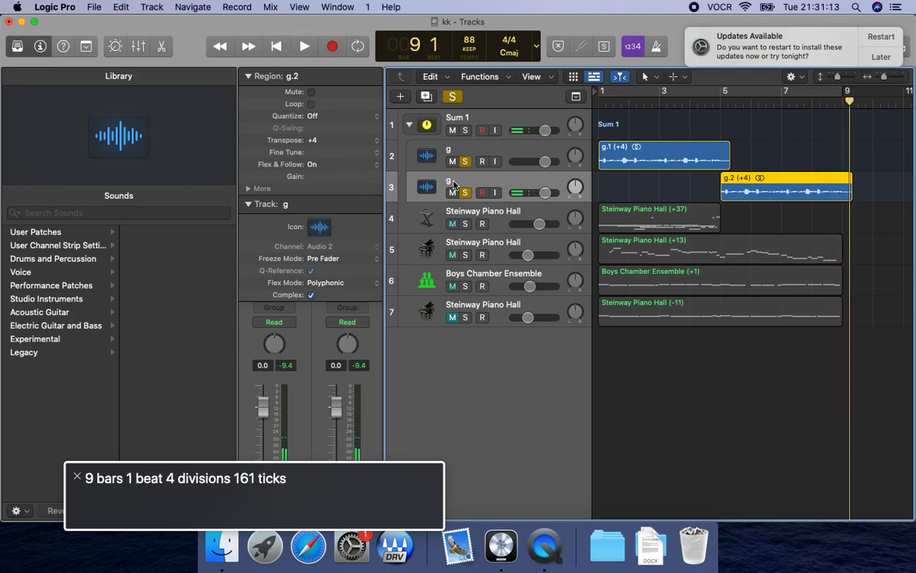
# Select both "g" tracks, 2 and 3, together and return the playhead to the project start.
pyautogui.click(453, 121)
pyautogui.click(453, 152)
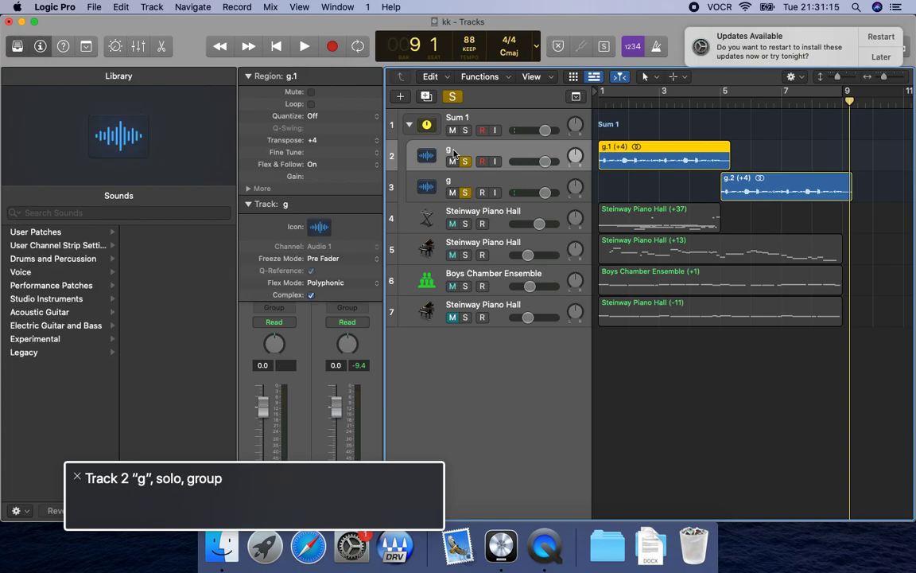
pyautogui.click(453, 184)
pyautogui.click(453, 153)
pyautogui.keyDown('shift'); pyautogui.click(453, 185); pyautogui.keyUp('shift')
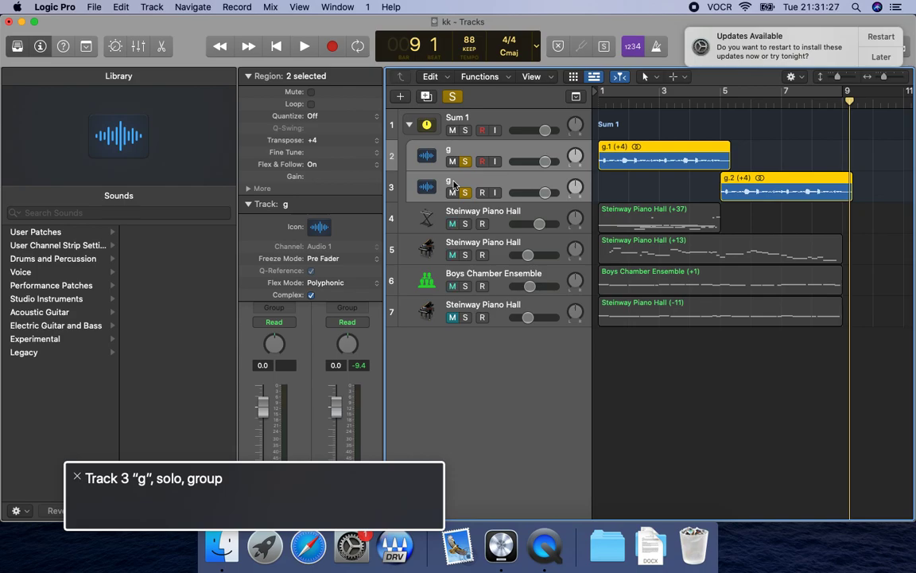
pyautogui.press('Return')
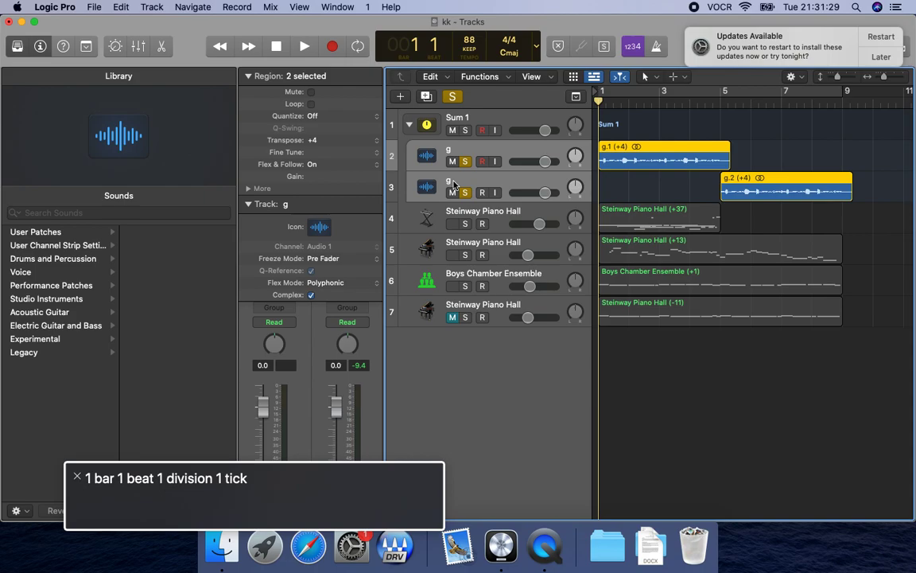
# Start bouncing the project as a PCM 24-bit Wave file, checking the start and end positions before accepting the settings.
pyautogui.press('super+b')
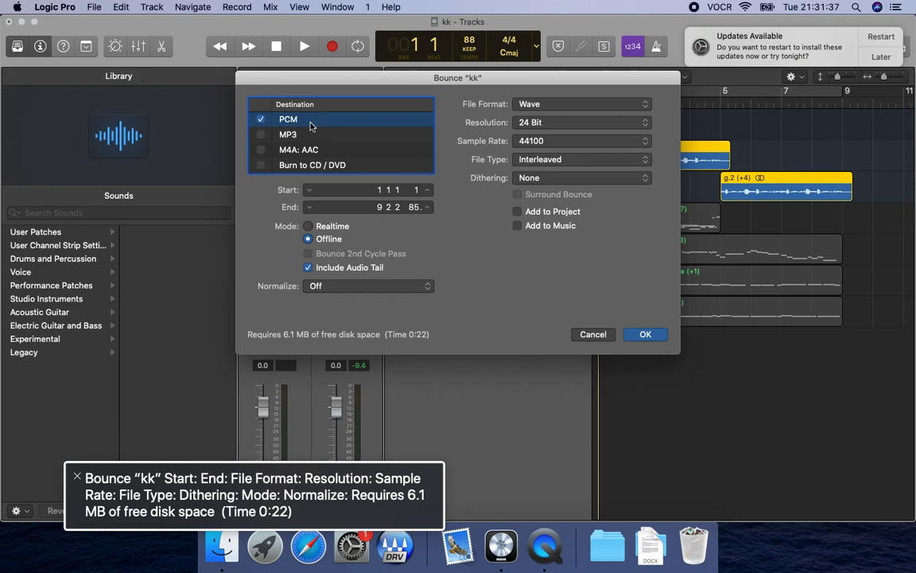
pyautogui.hotkey('ctrl', 'alt', 'Right')
pyautogui.hotkey('ctrl', 'alt', 'Right')
pyautogui.hotkey('ctrl', 'alt', 'Right')
pyautogui.hotkey('ctrl', 'alt', 'Right')
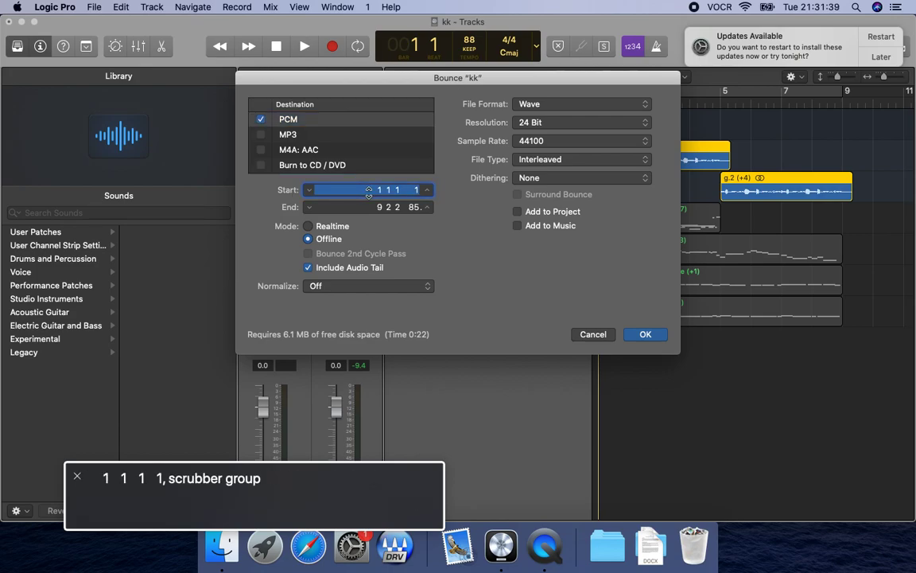
pyautogui.hotkey('ctrl', 'alt', 'Right')
pyautogui.hotkey('ctrl', 'alt', 'Right')
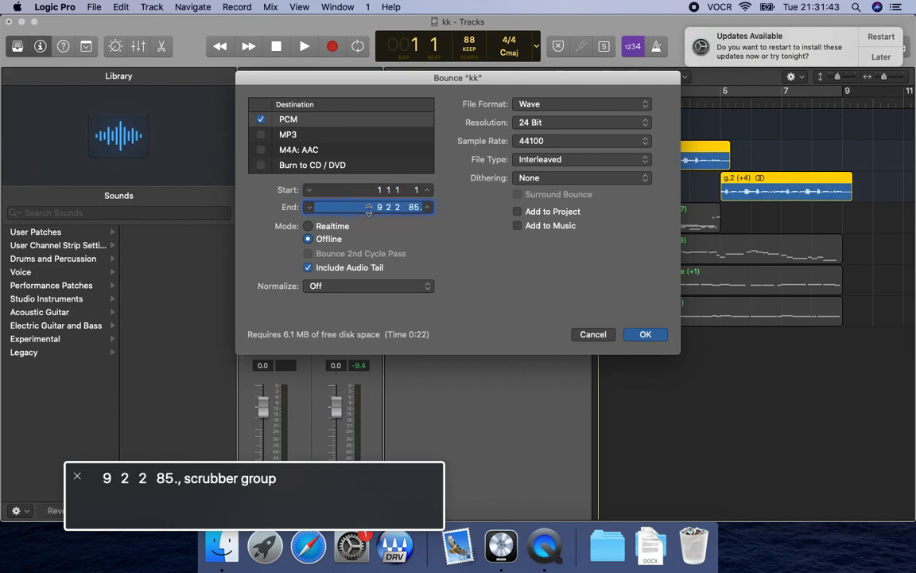
pyautogui.hotkey('ctrl', 'alt', 'Right')
pyautogui.hotkey('ctrl', 'alt', 'Right')
pyautogui.hotkey('ctrl', 'alt', 'Right')
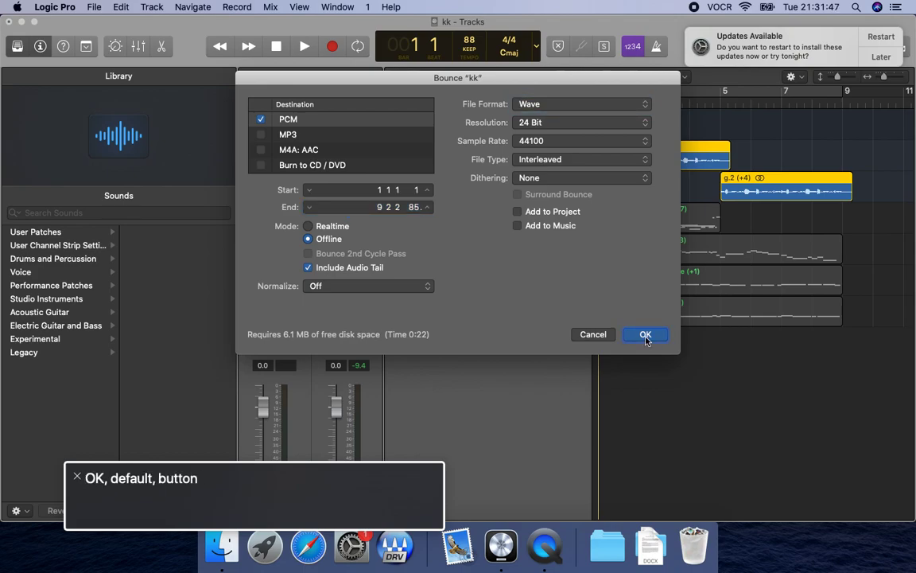
pyautogui.hotkey('ctrl', 'alt', 'space')
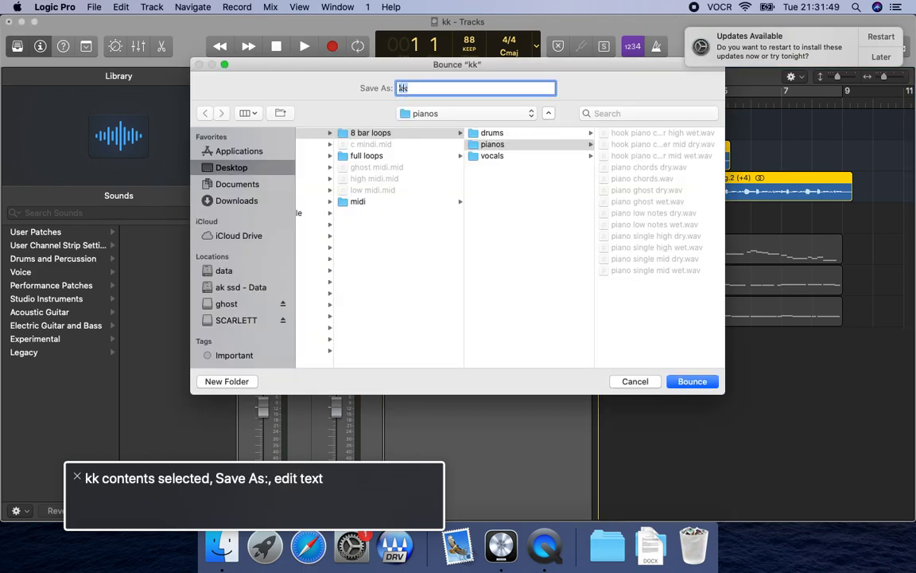
# Name the bounce file "guitar" and change the save location to the "starting again" folder.
pyautogui.write('gui')
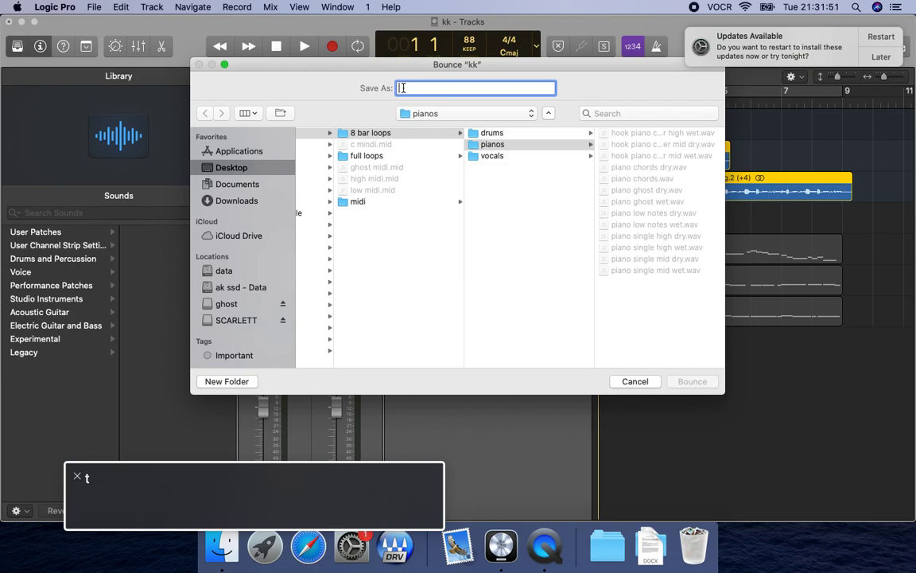
pyautogui.hotkey('ctrl', 'alt', 'Left')
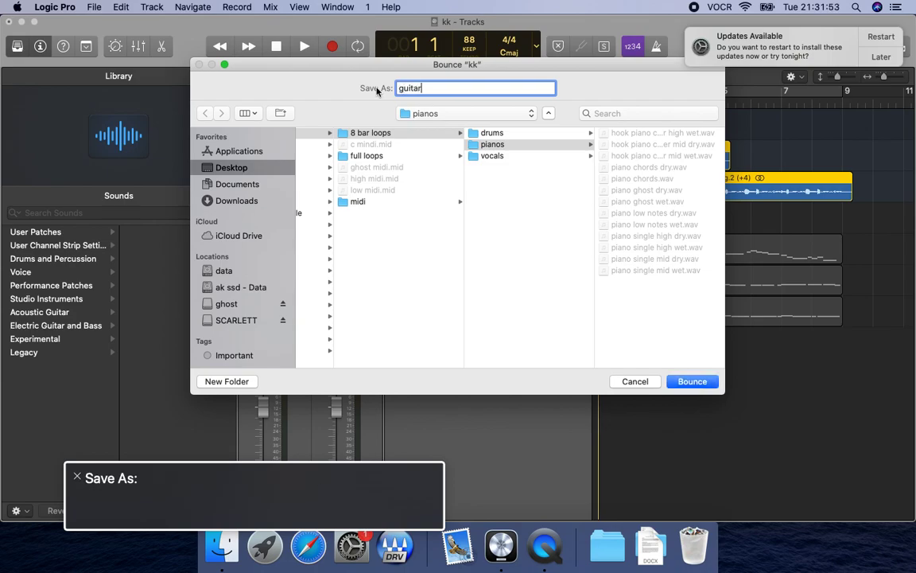
pyautogui.hotkey('ctrl', 'alt', 'Right')
pyautogui.hotkey('ctrl', 'alt', 'Right')
pyautogui.hotkey('ctrl', 'alt', 'Right')
pyautogui.hotkey('ctrl', 'alt', 'Right')
pyautogui.hotkey('ctrl', 'alt', 'Right')
pyautogui.hotkey('ctrl', 'alt', 'Right')
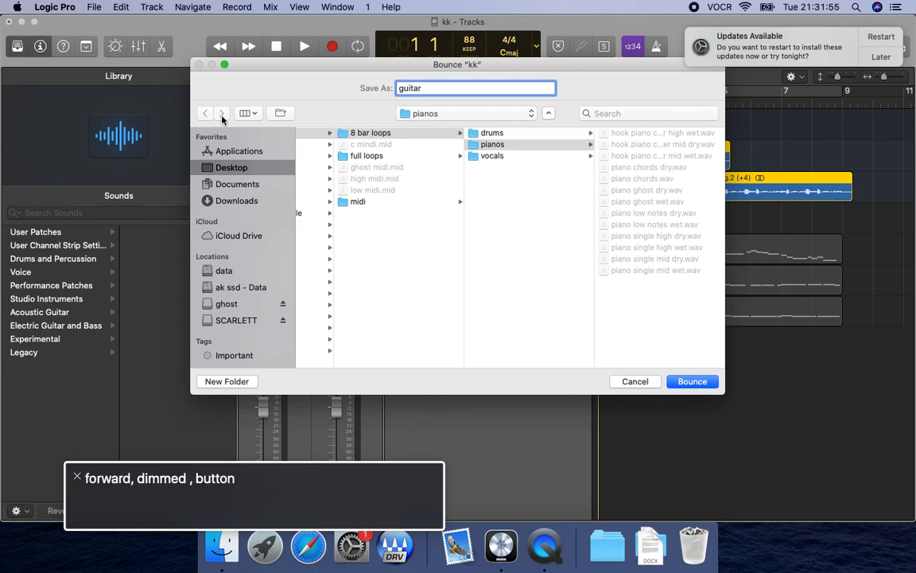
pyautogui.hotkey('ctrl', 'alt', 'space')
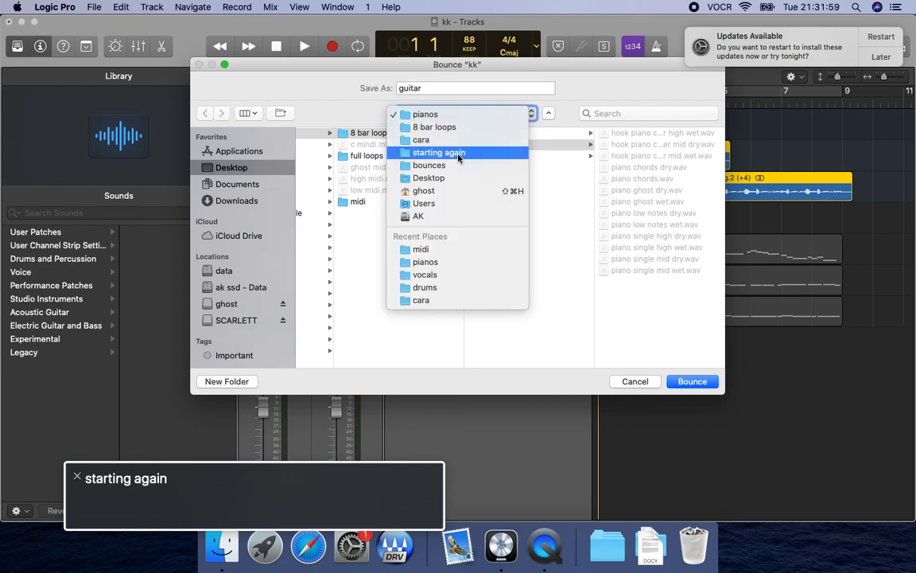
pyautogui.press('Escape')
pyautogui.hotkey('ctrl', 'alt', 'space')
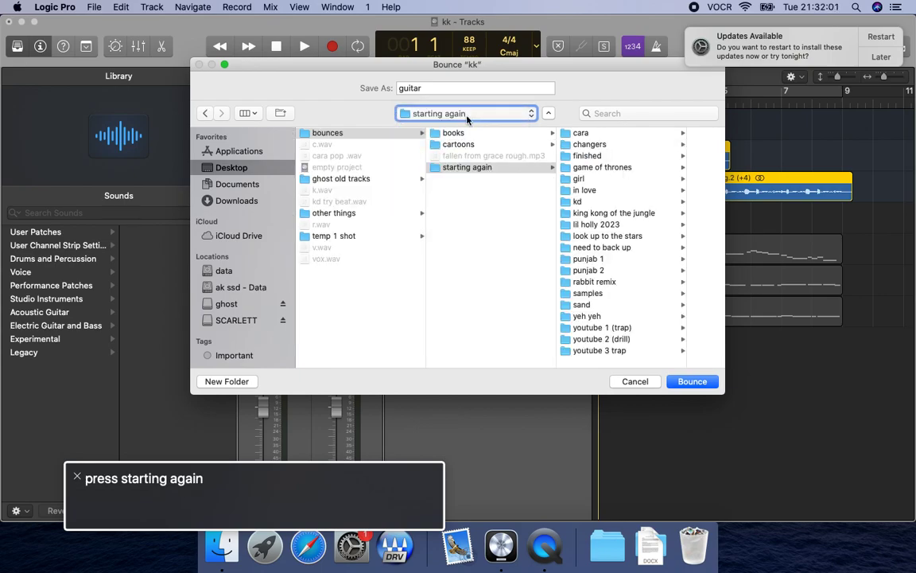
# Set the bounce destination to the "8 bar loops" folder inside "youtube 3 trap".
pyautogui.hotkey('ctrl', 'alt', 'Right')
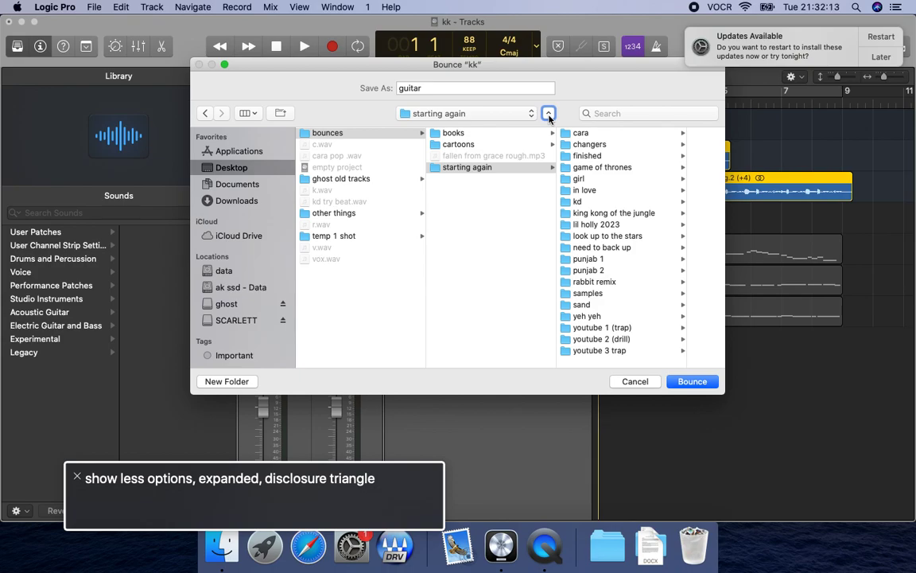
pyautogui.hotkey('ctrl', 'alt', 'Right')
pyautogui.hotkey('ctrl', 'alt', 'Right')
pyautogui.hotkey('ctrl', 'alt', 'Right')
pyautogui.hotkey('ctrl', 'alt', 'Right')
pyautogui.hotkey('ctrl', 'alt', 'shift', 'Down')
pyautogui.click(469, 157)
pyautogui.click(508, 167)
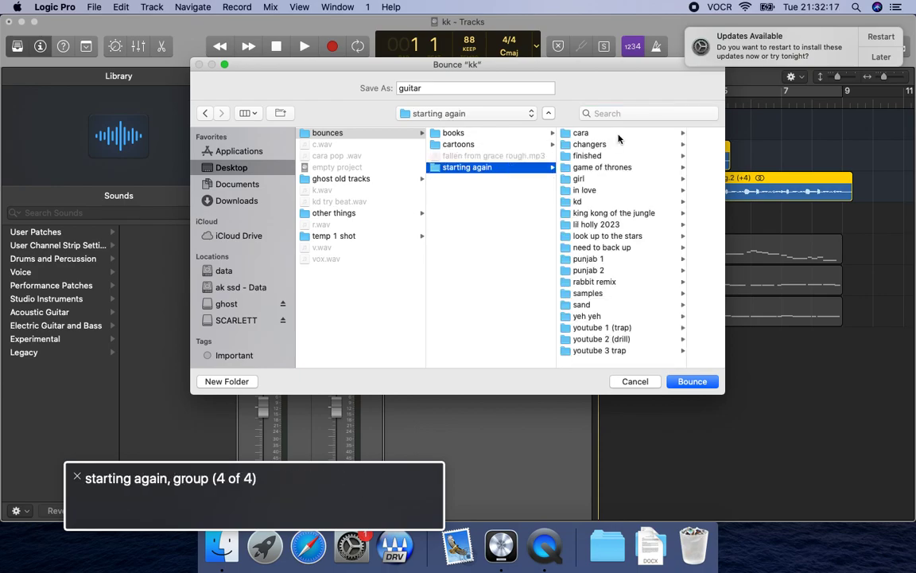
pyautogui.click(619, 136)
pyautogui.click(547, 351)
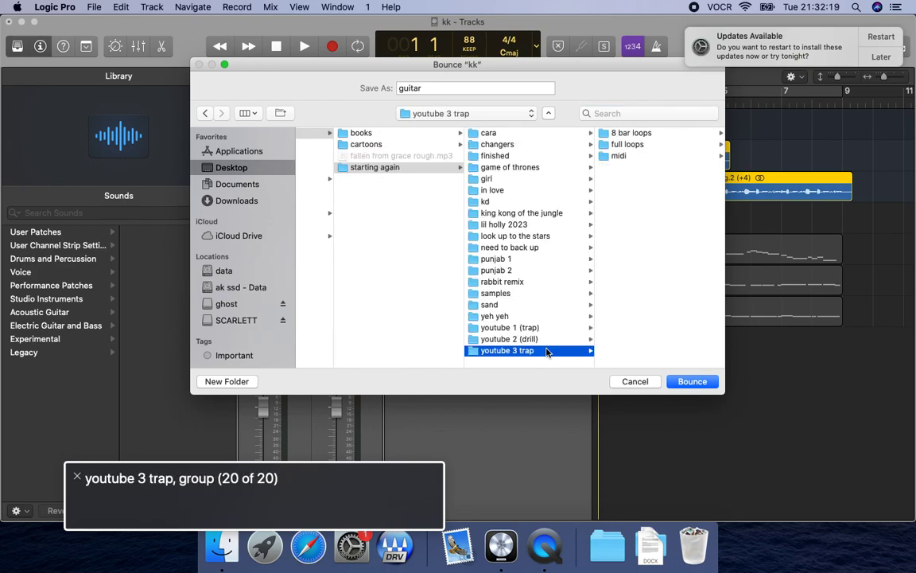
pyautogui.click(656, 137)
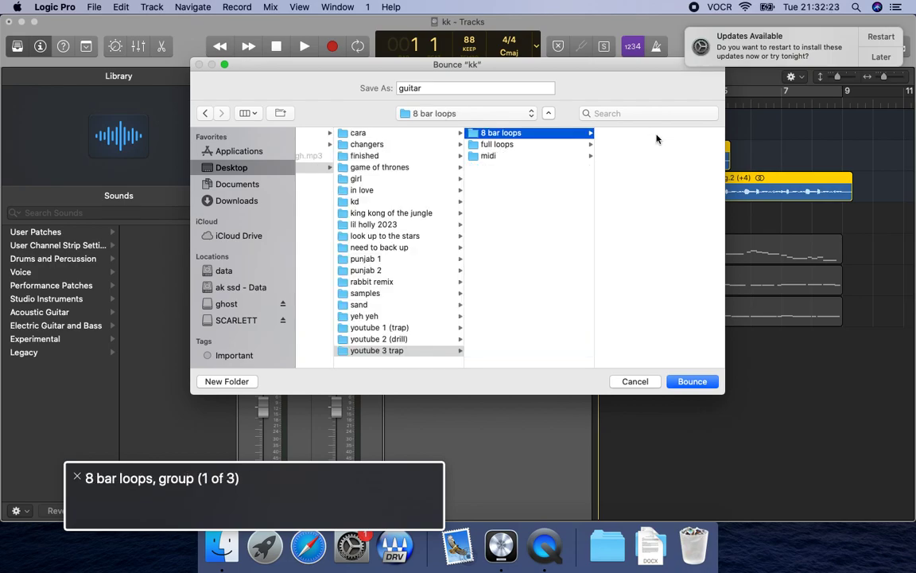
# Create a new folder named "guitars" inside "8 bar loops" and bounce the file into it.
pyautogui.hotkey('ctrl', 'alt', 'shift', 'Up')
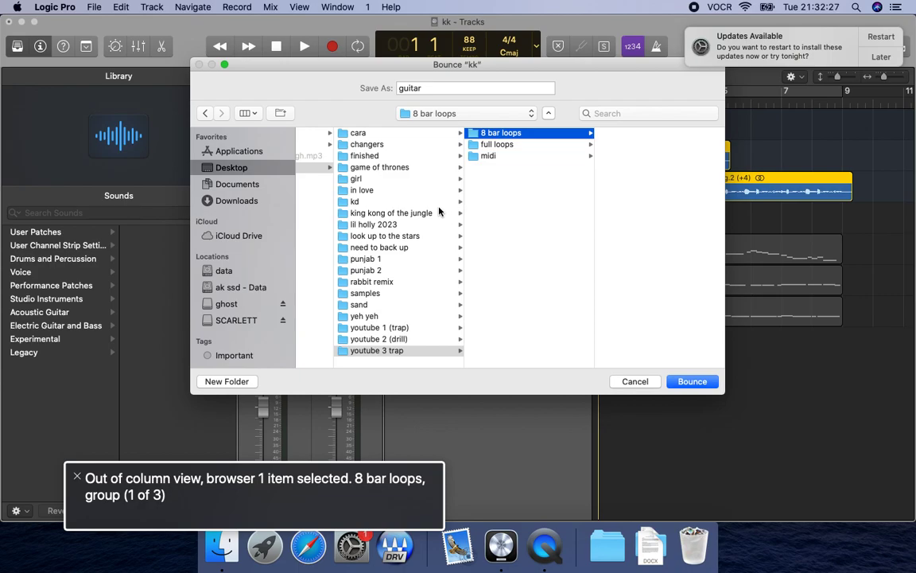
pyautogui.hotkey('ctrl', 'alt', 'Right')
pyautogui.hotkey('ctrl', 'alt', 'Right')
pyautogui.hotkey('ctrl', 'alt', 'Right')
pyautogui.hotkey('ctrl', 'alt', 'Right')
pyautogui.hotkey('ctrl', 'alt', 'Left')
pyautogui.hotkey('ctrl', 'alt', 'space')
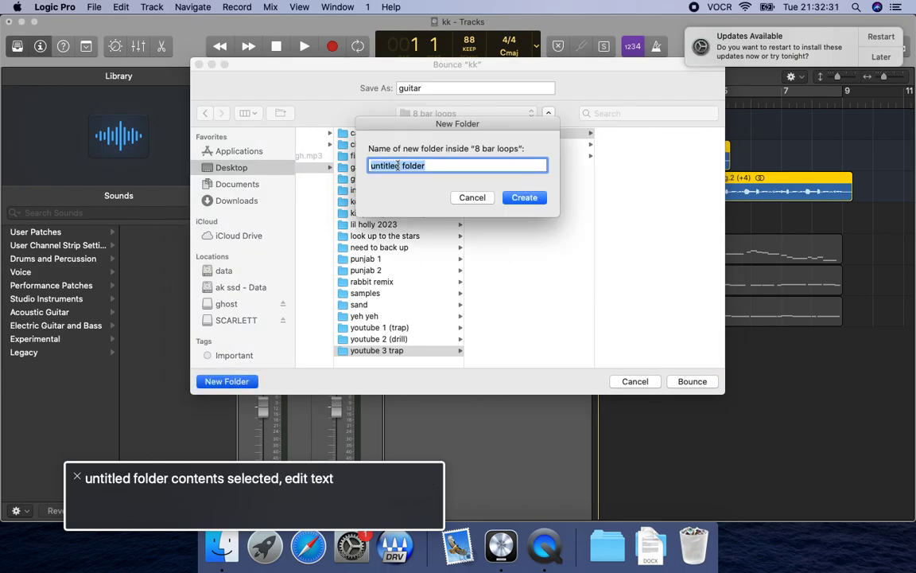
pyautogui.write('guitars')
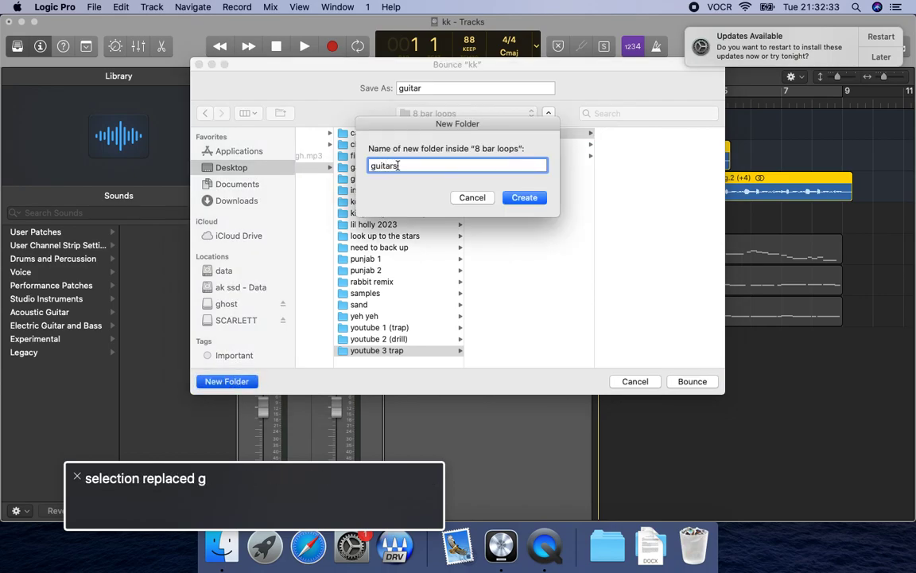
pyautogui.press('Return')
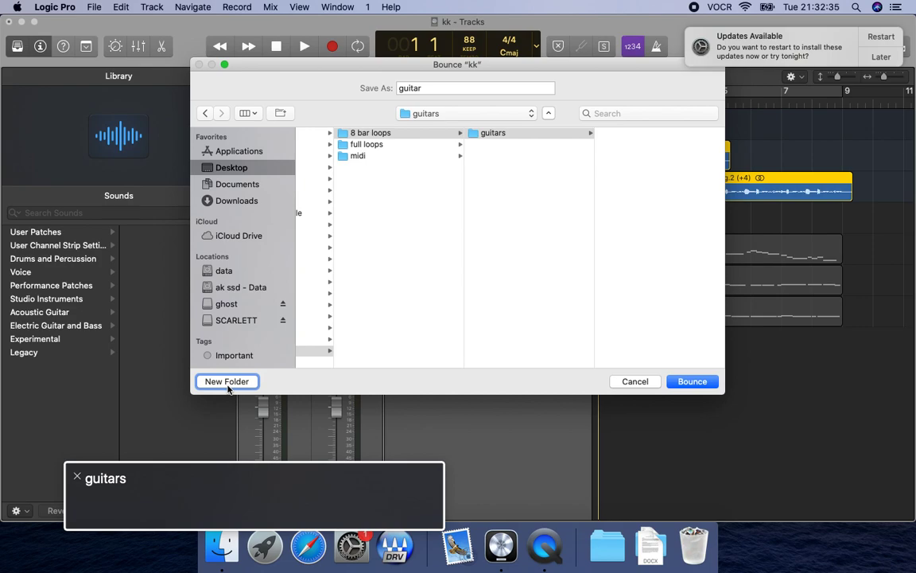
pyautogui.click(691, 382)
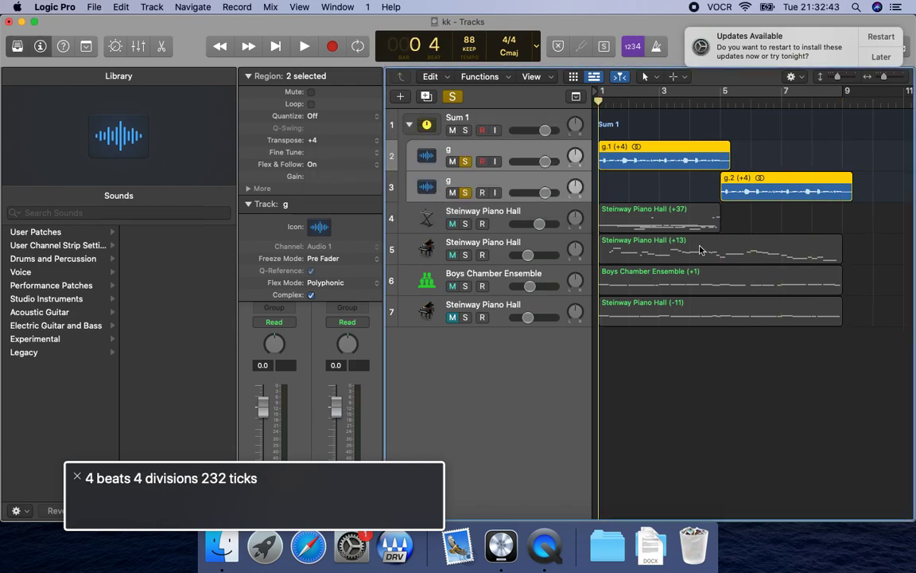
# Delete the Sum 1 track stack with its two guitar tracks and select the last Steinway Piano Hall track.
pyautogui.click(454, 121)
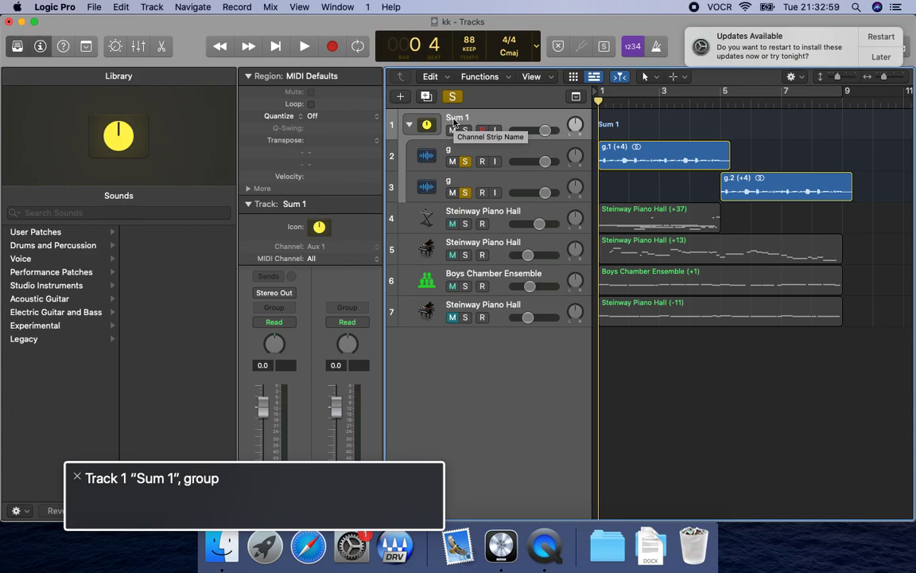
pyautogui.press('super+BackSpace')
pyautogui.hotkey('ctrl', 'alt', 'Right')
pyautogui.hotkey('ctrl', 'alt', 'space')
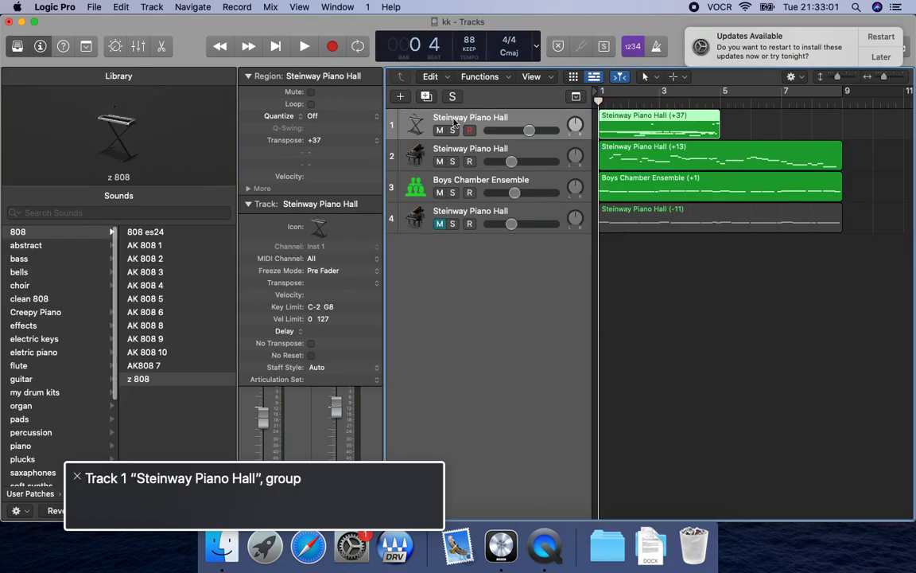
pyautogui.press('Down')
pyautogui.press('Down')
pyautogui.press('Down')
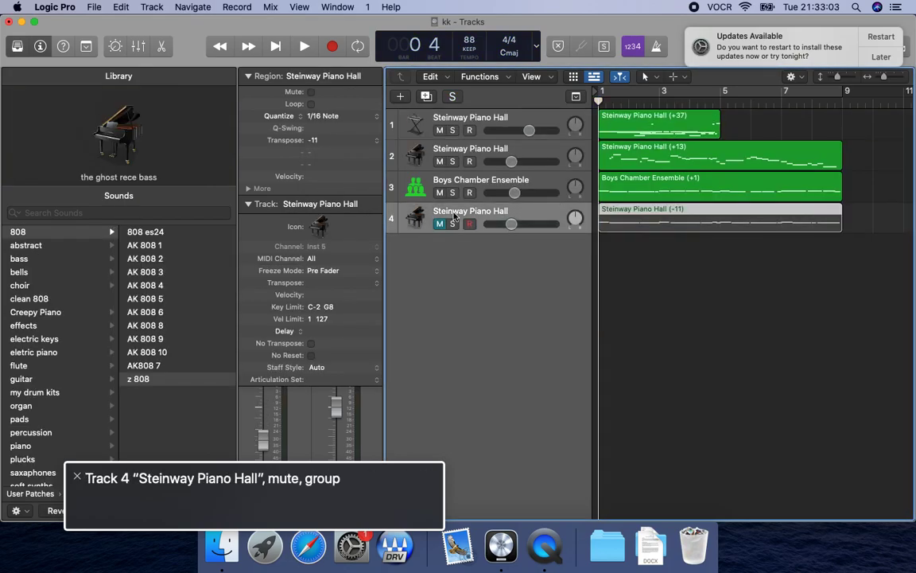
# Switch to Finder and copy guitar.wav from the Desktop's bounces/starting again/youtube 3 trap/8 bar loops/guitars folder.
pyautogui.hotkey('ctrl', 'alt', 'shift', 'd')
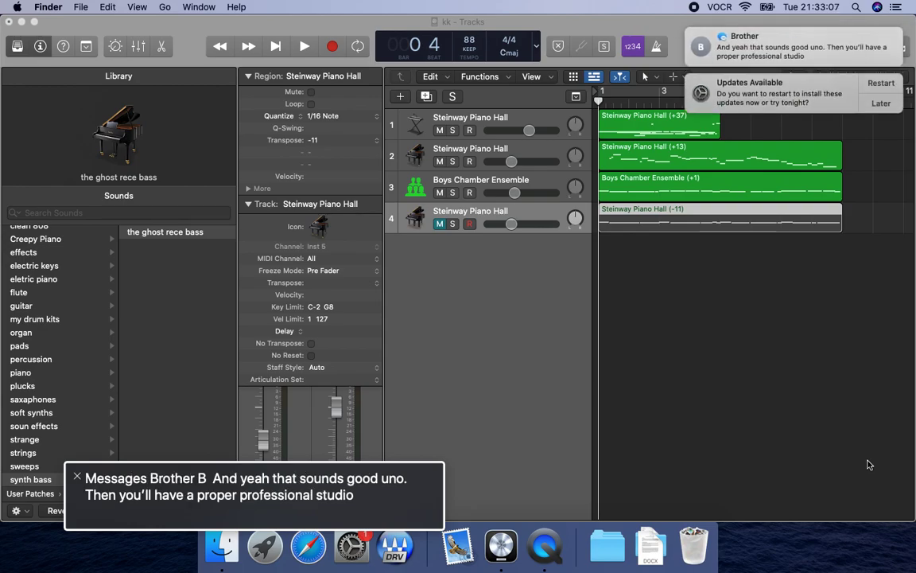
pyautogui.press('b')
pyautogui.press('super+Down')
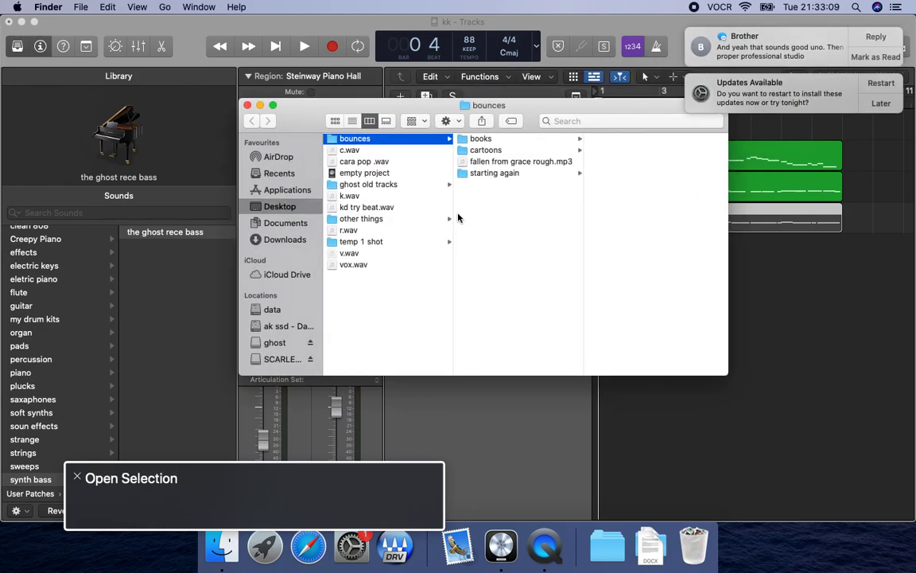
pyautogui.click(536, 173)
pyautogui.click(646, 139)
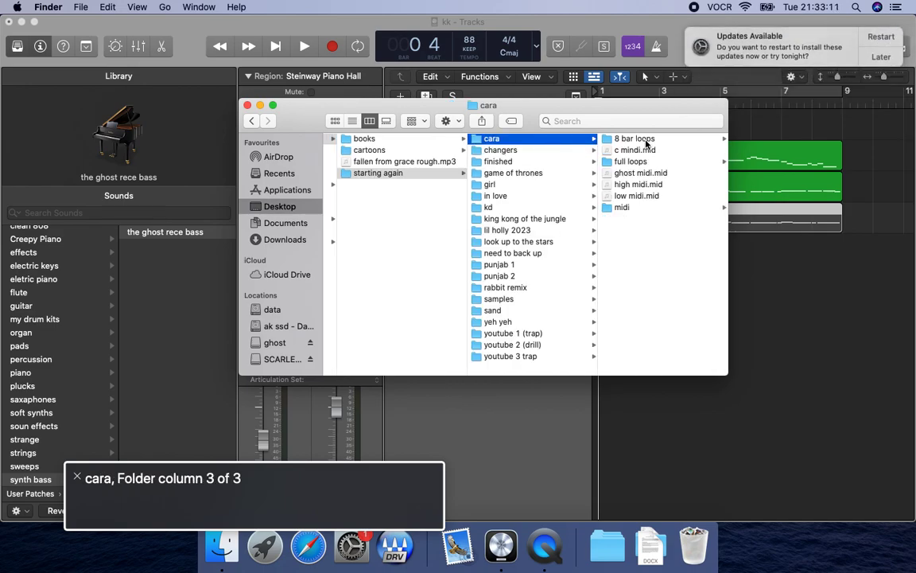
pyautogui.click(550, 357)
pyautogui.click(648, 140)
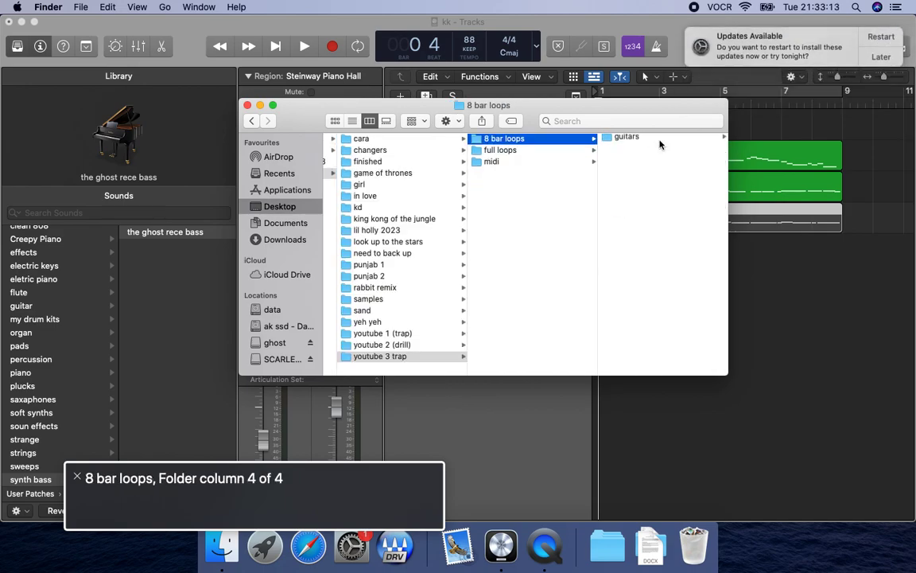
pyautogui.click(656, 140)
pyautogui.click(659, 142)
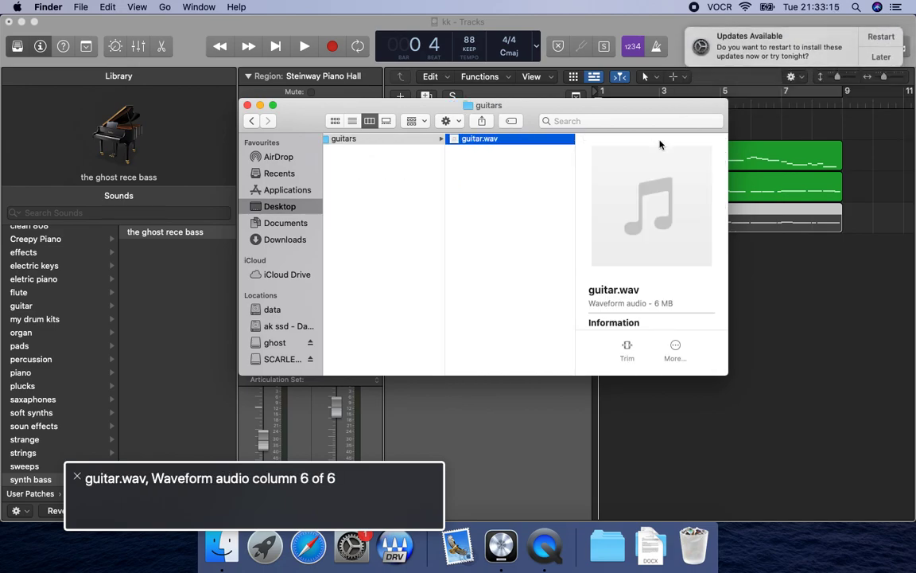
pyautogui.press('super+c')
# Switch back to Logic Pro, paste the guitar bounce at bar 1 and play the project from the start.
pyautogui.press('super+Tab')
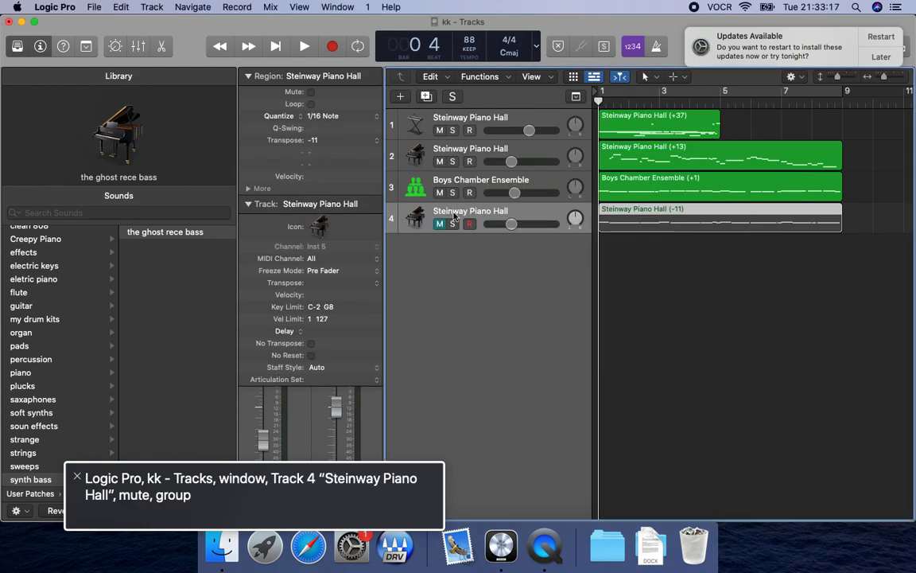
pyautogui.press('Return')
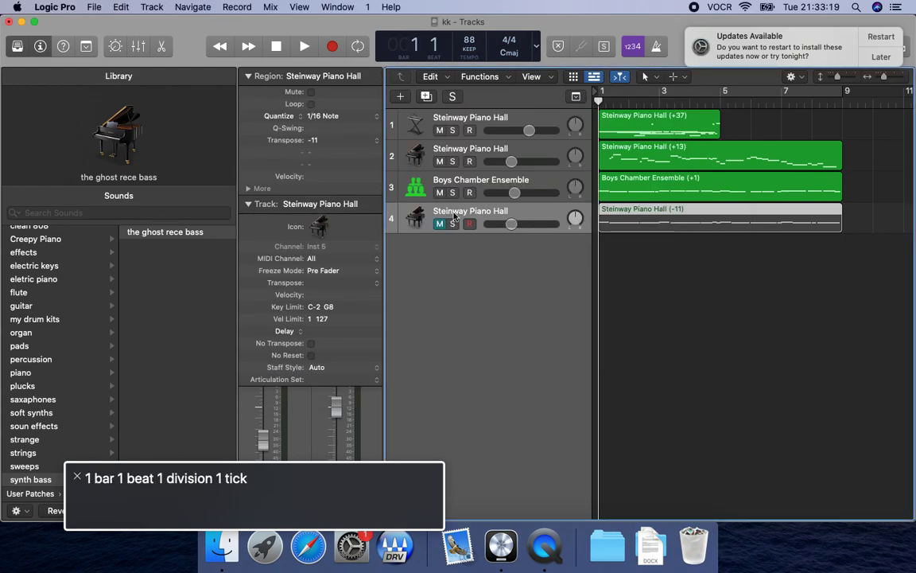
pyautogui.press('super+v')
pyautogui.press('Return')
pyautogui.press('space')
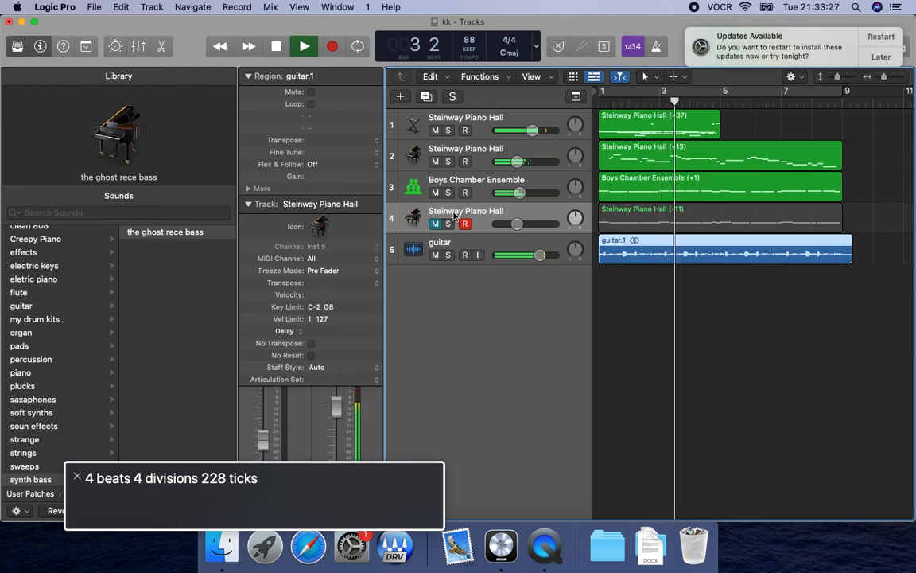
pyautogui.press('space')
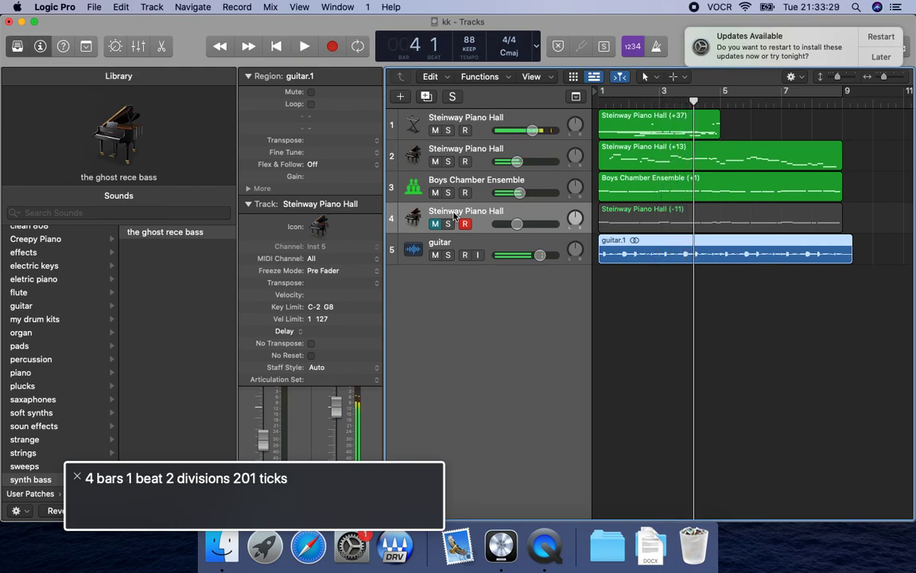
# Audition the z 808 track in solo from the start, turn its solo off and mute it.
pyautogui.click(488, 130)
pyautogui.press('s')
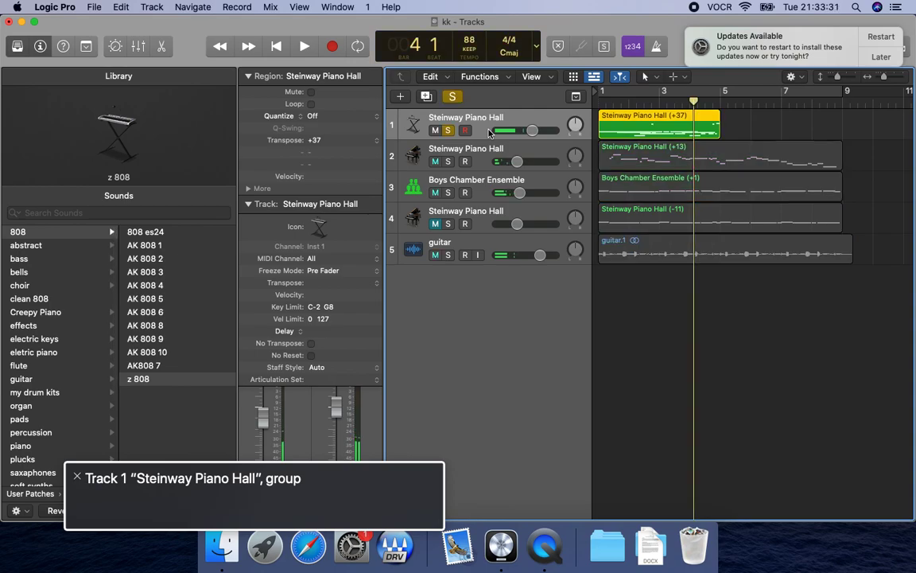
pyautogui.press('Return')
pyautogui.press('space')
pyautogui.press('space')
pyautogui.press('s')
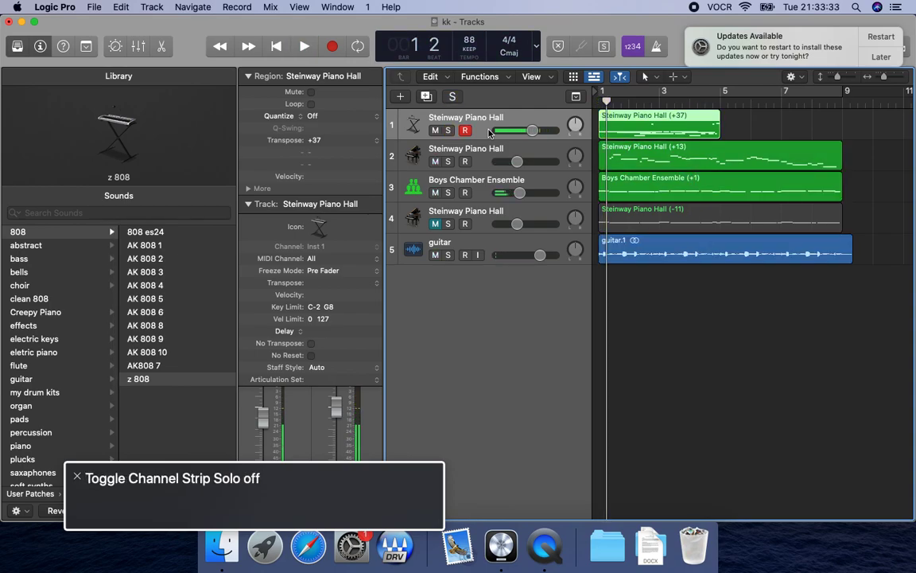
pyautogui.press('m')
# Rename the first Steinway Piano Hall track to "808".
pyautogui.click(490, 163)
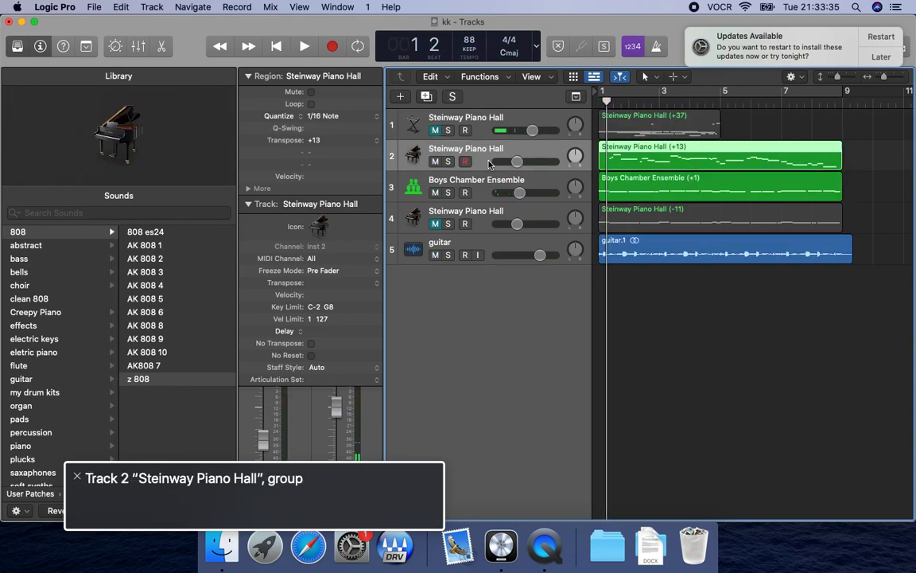
pyautogui.click(440, 116)
pyautogui.doubleClick(469, 116)
pyautogui.write('808')
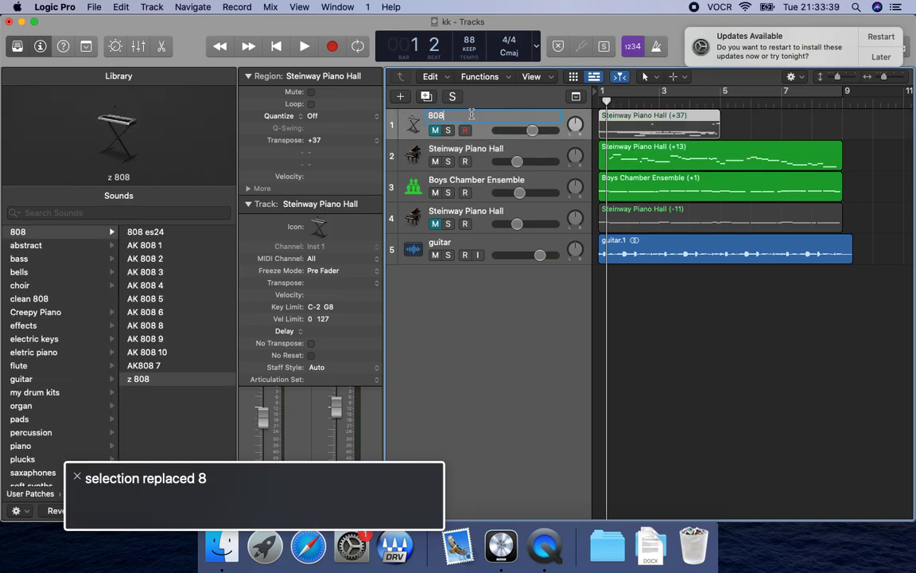
pyautogui.press('Return')
# Play the beat from the start while briefly soloing the second track, Steinway Piano Hall.
pyautogui.hotkey('ctrl', 'alt', 'shift', 'Up')
pyautogui.hotkey('ctrl', 'alt', 'Down')
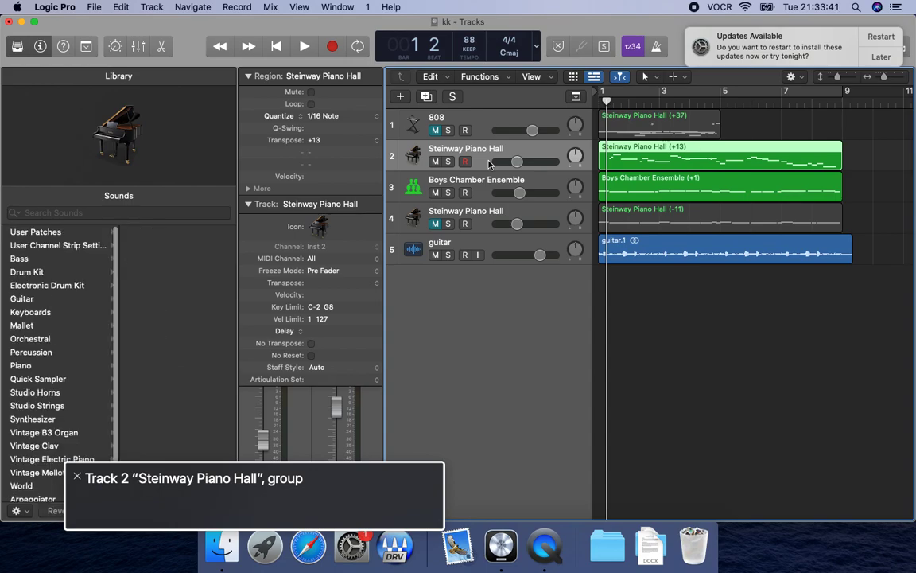
pyautogui.press('Down')
pyautogui.press('Up')
pyautogui.press('Up')
pyautogui.press('Down')
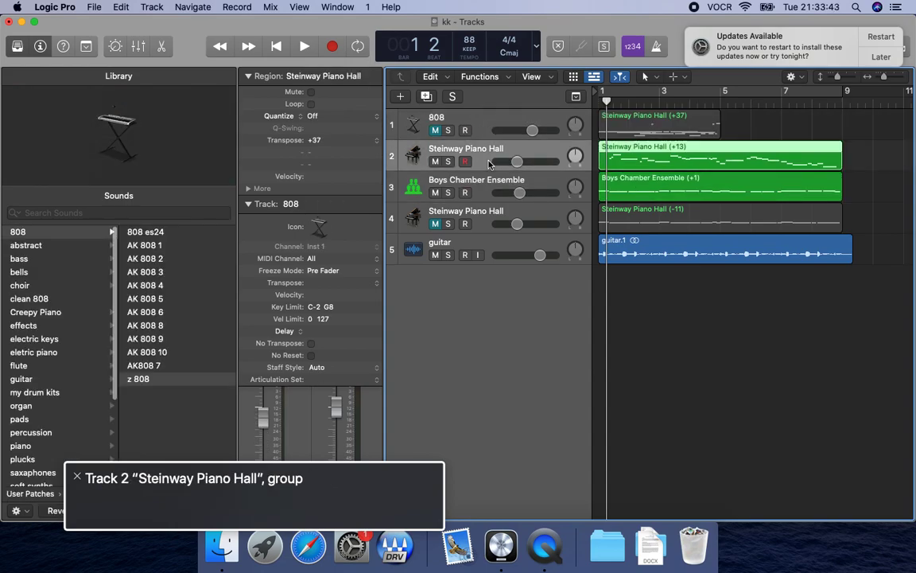
pyautogui.press('Return')
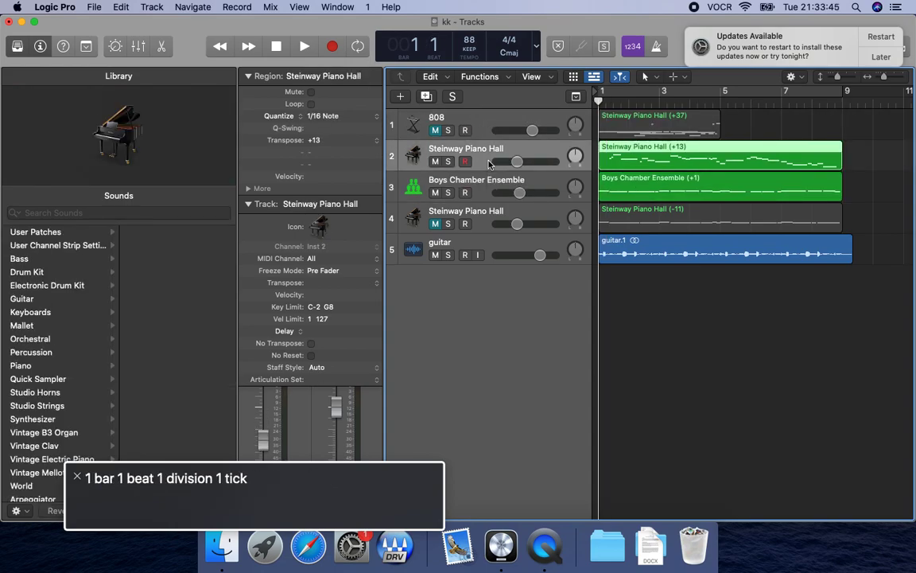
pyautogui.press('space')
pyautogui.press('s')
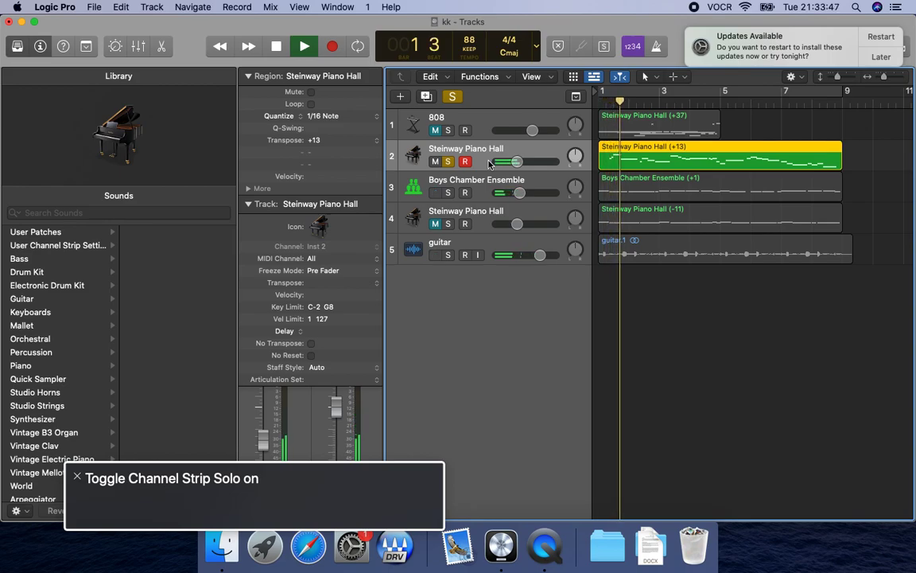
pyautogui.press('s')
pyautogui.press('space')
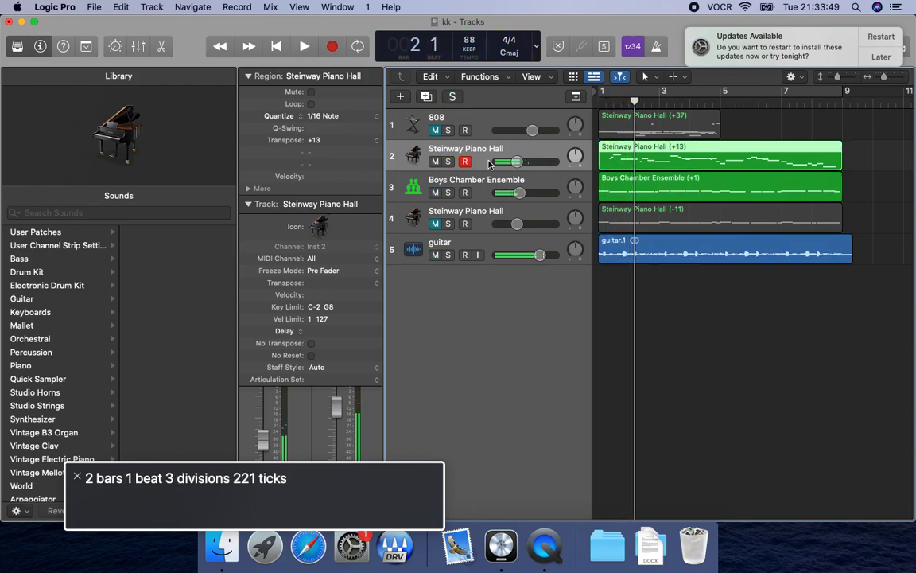
# Rename the second track, Steinway Piano Hall, to "pad leed".
pyautogui.hotkey('ctrl', 'alt', 'shift', 'Down')
pyautogui.write('pad leed')
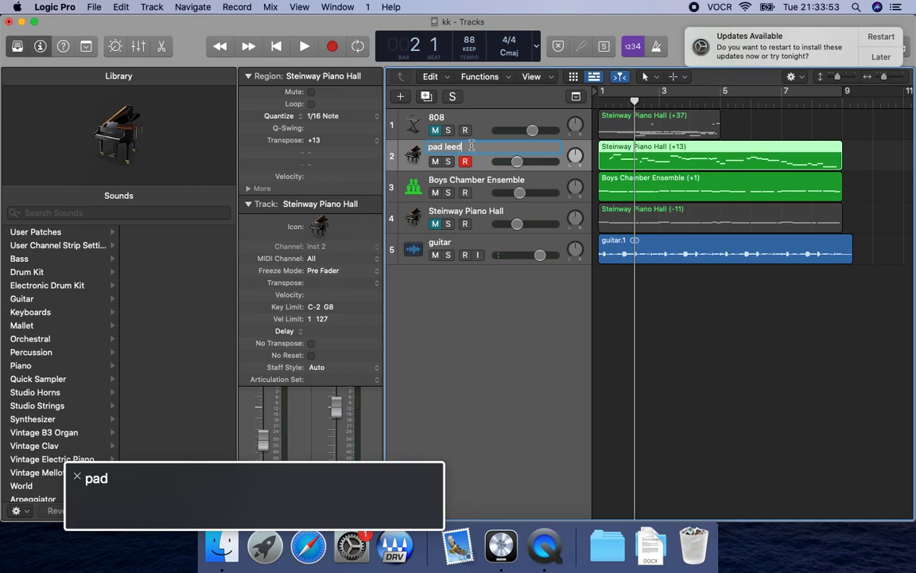
pyautogui.press('Return')
# Rename the Boys Chamber Ensemble track to "choir".
pyautogui.click(490, 195)
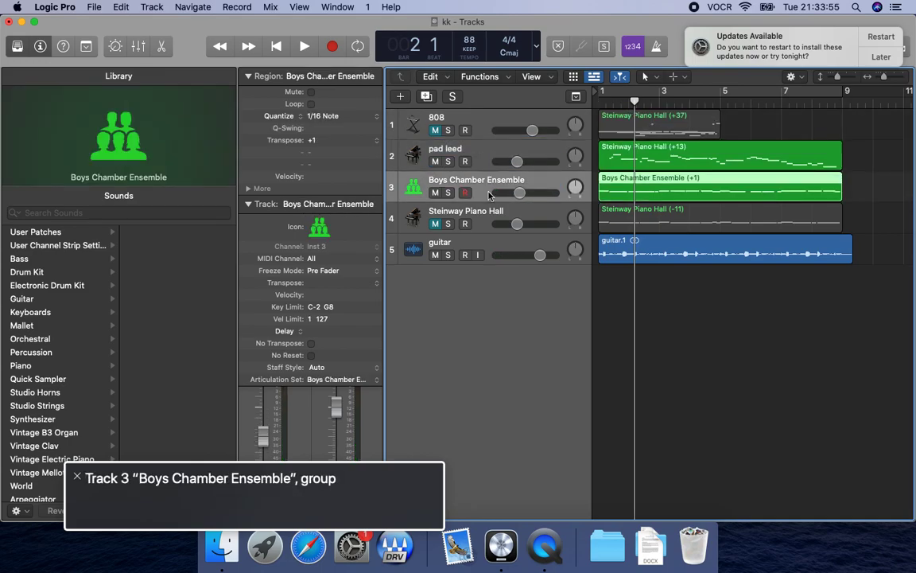
pyautogui.doubleClick(472, 177)
pyautogui.write('choir')
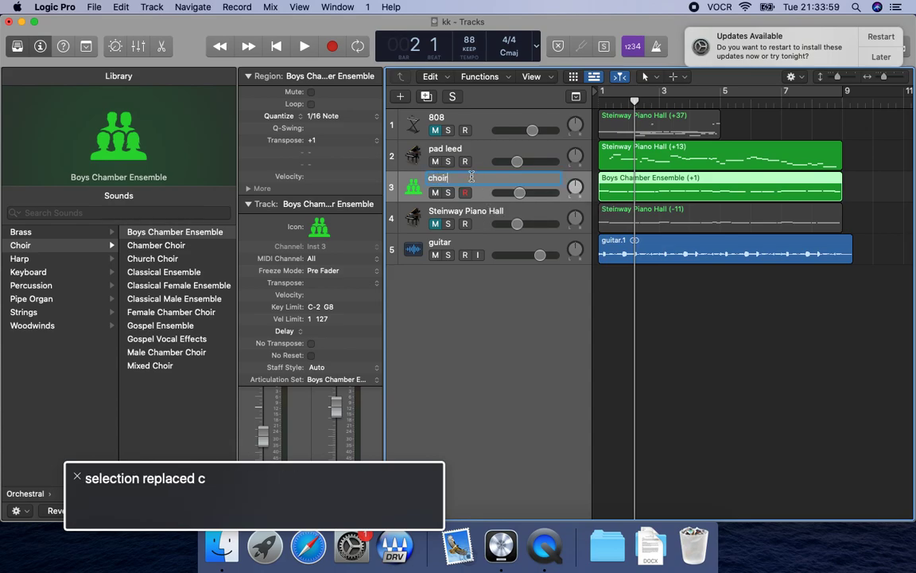
pyautogui.press('Return')
# Select the pad leed track and play it from the start together with the choir and guitar.
pyautogui.hotkey('ctrl', 'alt', 'shift', 'Up')
pyautogui.press('Down')
pyautogui.press('Up')
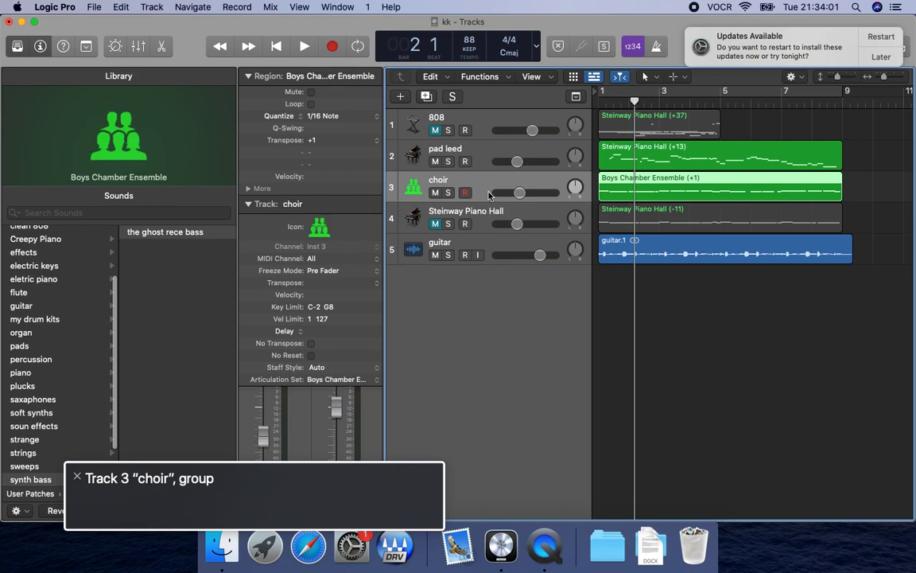
pyautogui.press('Up')
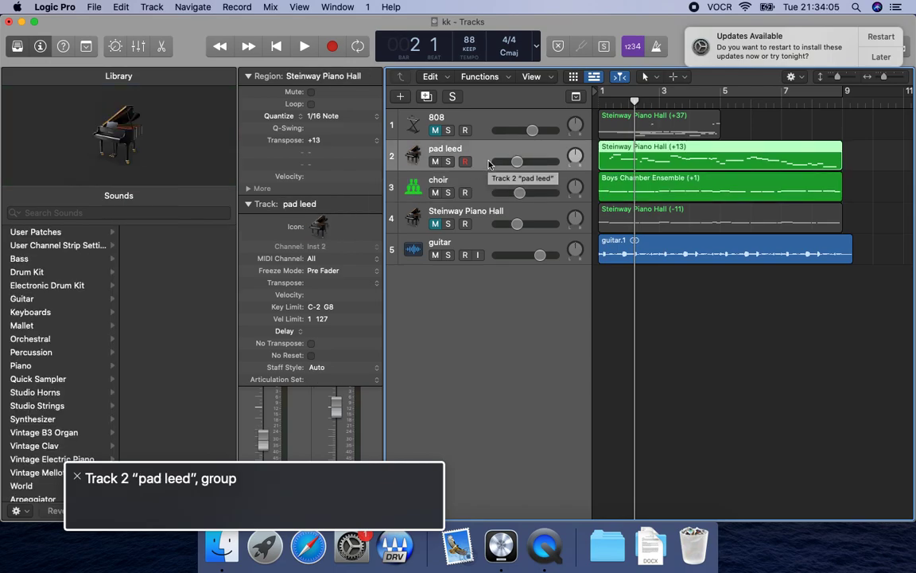
pyautogui.press('Return')
pyautogui.press('space')
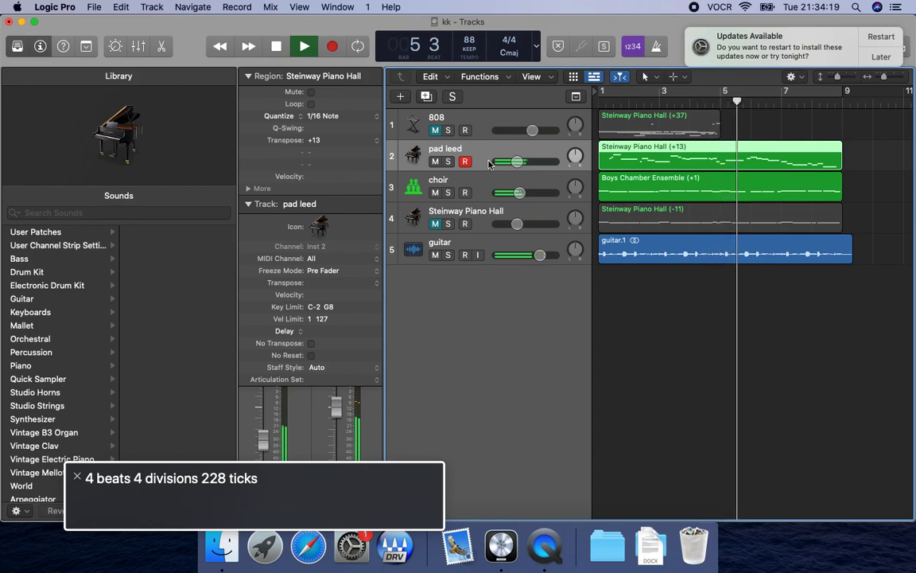
pyautogui.press('space')
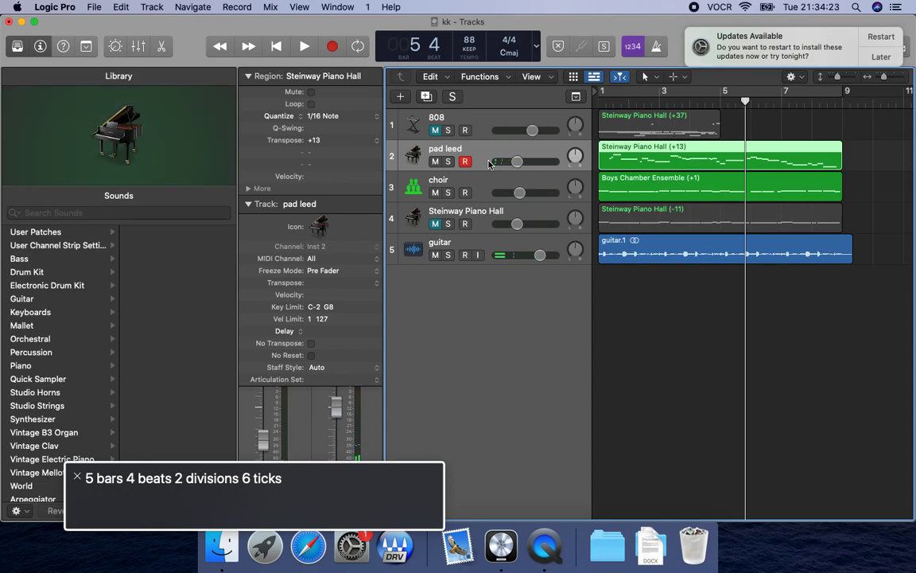
# Mute the pad leed track.
pyautogui.press('Down')
pyautogui.press('Up')
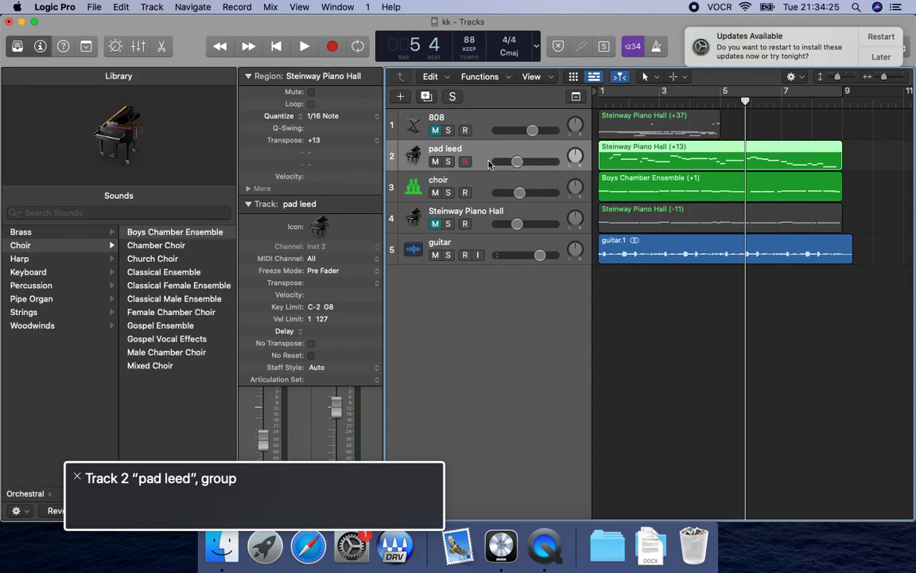
pyautogui.hotkey('ctrl', 'm')
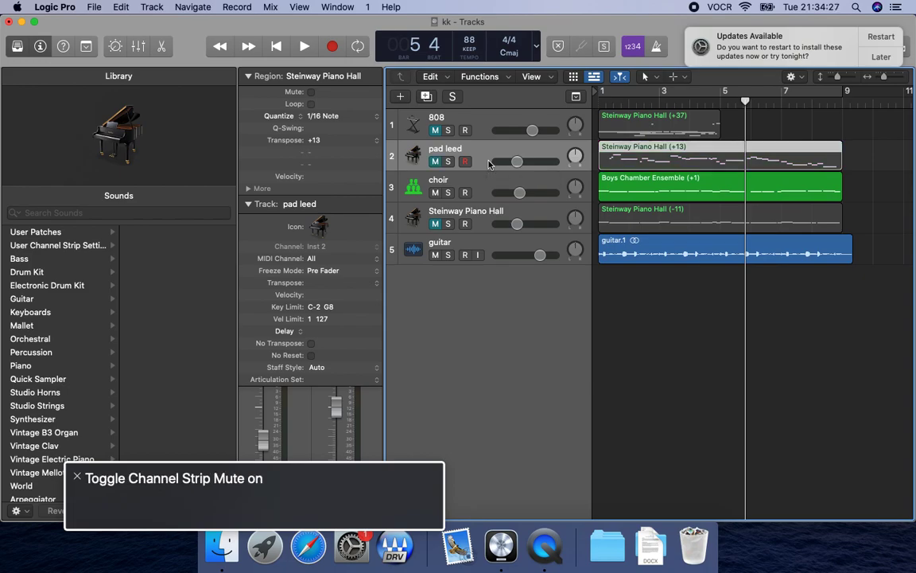
# Audition the choir track with the guitar from the start, skipping ahead to the middle of the loop.
pyautogui.click(488, 193)
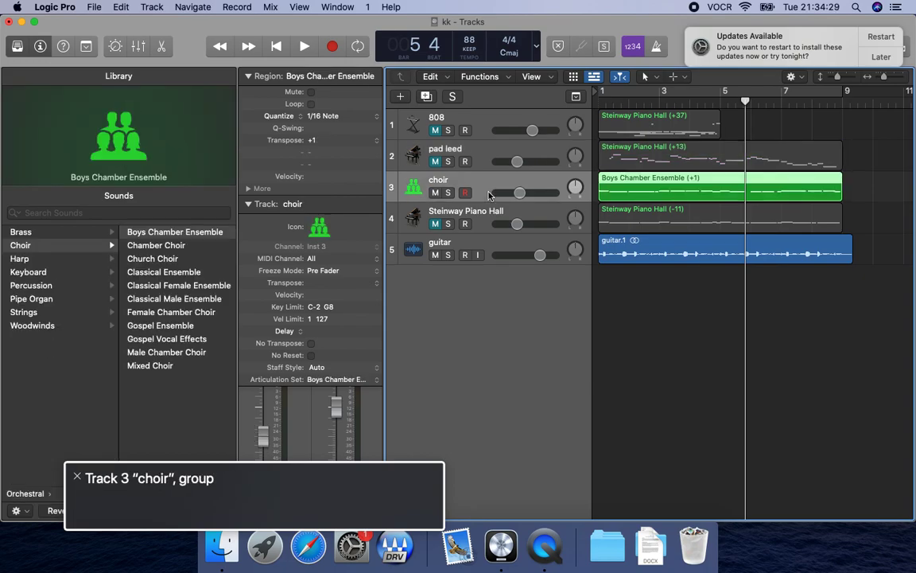
pyautogui.press('Return')
pyautogui.press('space')
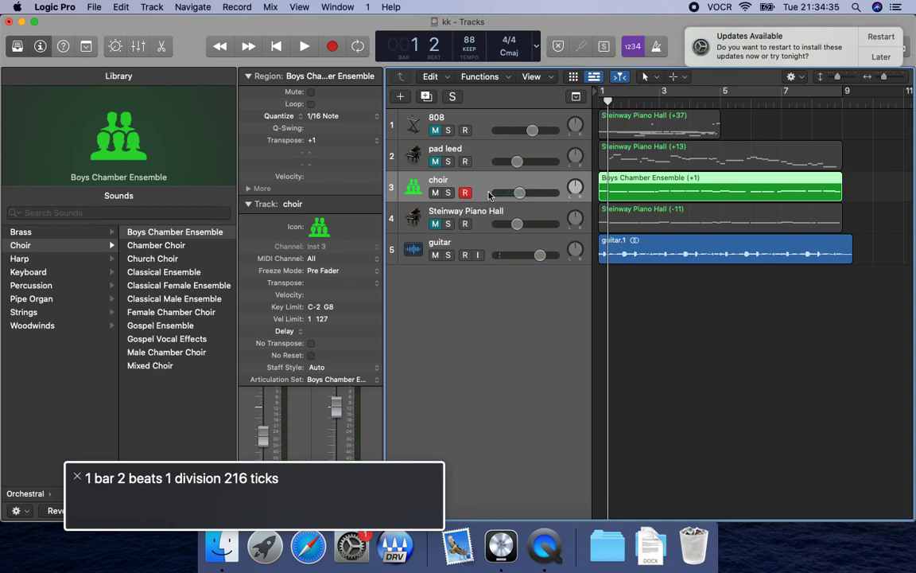
pyautogui.press('.')
pyautogui.press('.')
pyautogui.press('.')
pyautogui.press('.')
pyautogui.press('space')
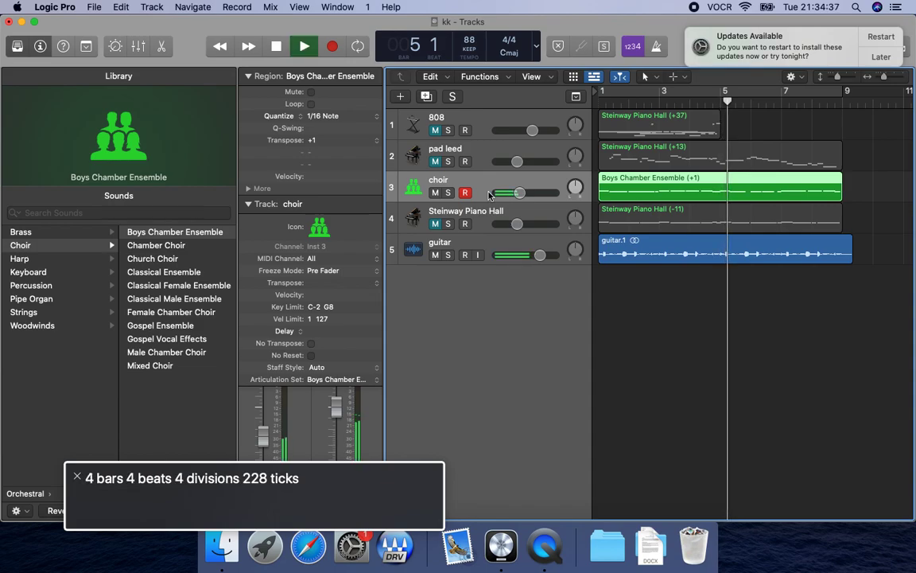
pyautogui.press('space')
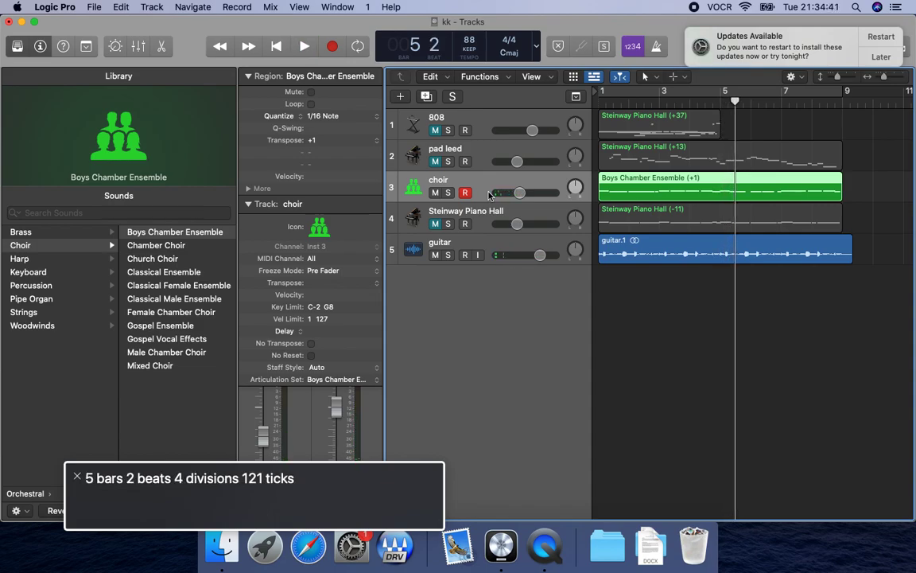
# Open the choir region in the Piano Roll and select its first note at bar 1.
pyautogui.press('super+4')
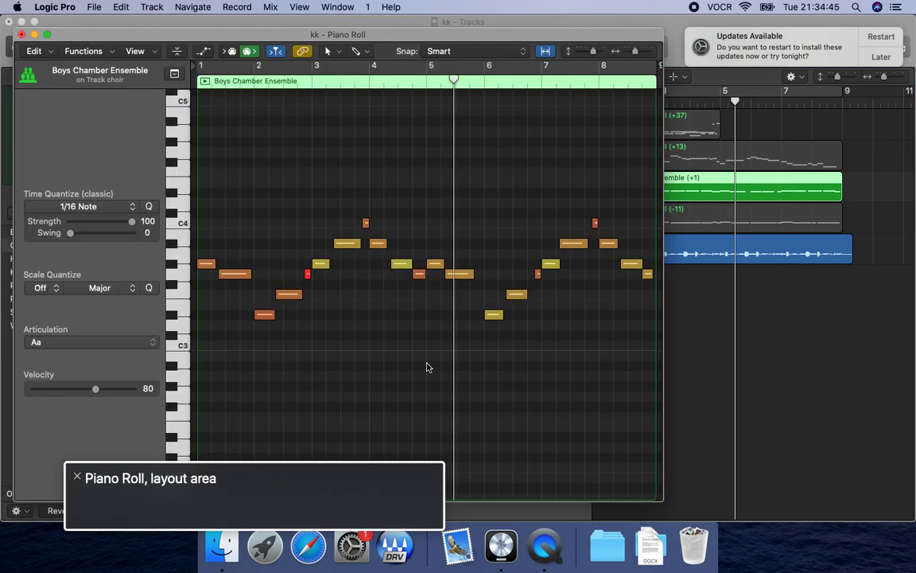
pyautogui.hotkey('ctrl', 'alt', 'shift', 'Down')
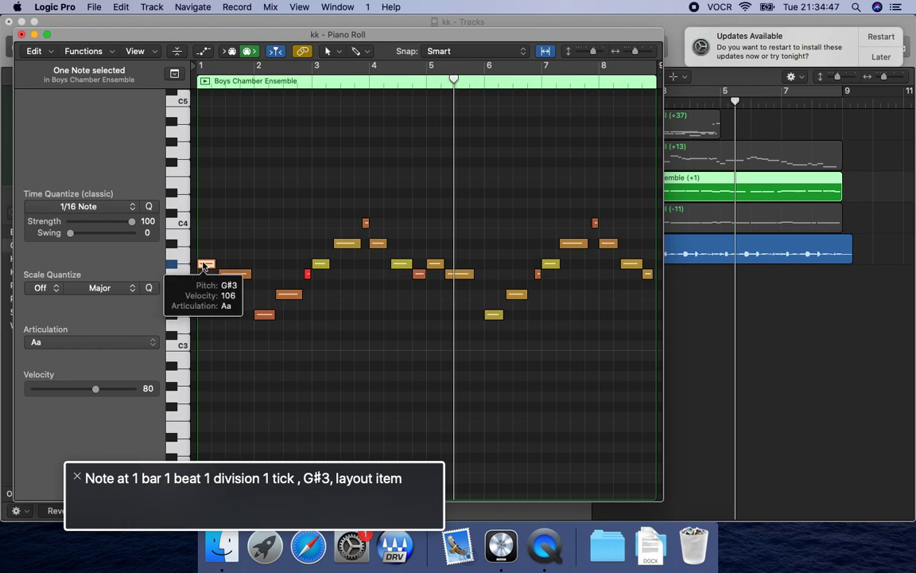
pyautogui.hotkey('Left', 'Right')
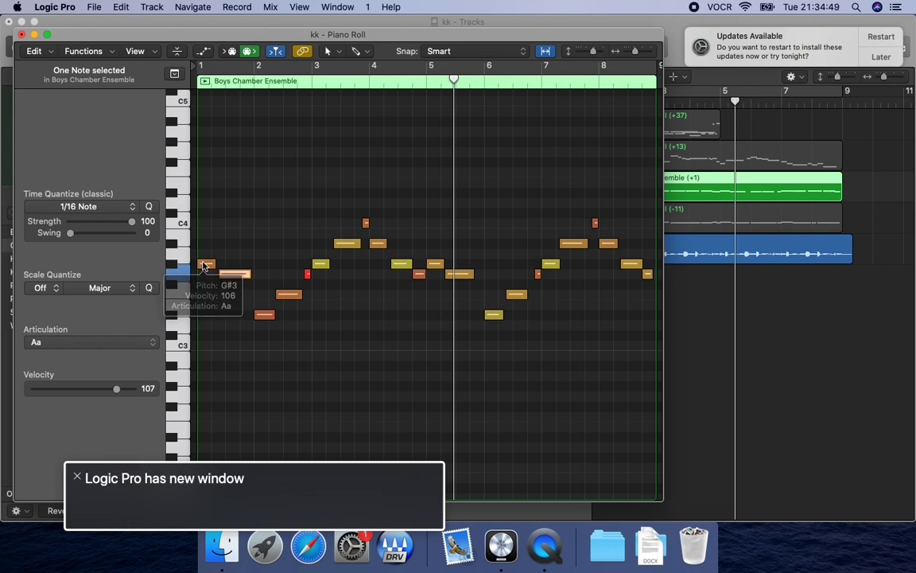
pyautogui.hotkey('Left', 'Right')
pyautogui.press('Right')
pyautogui.press('Left')
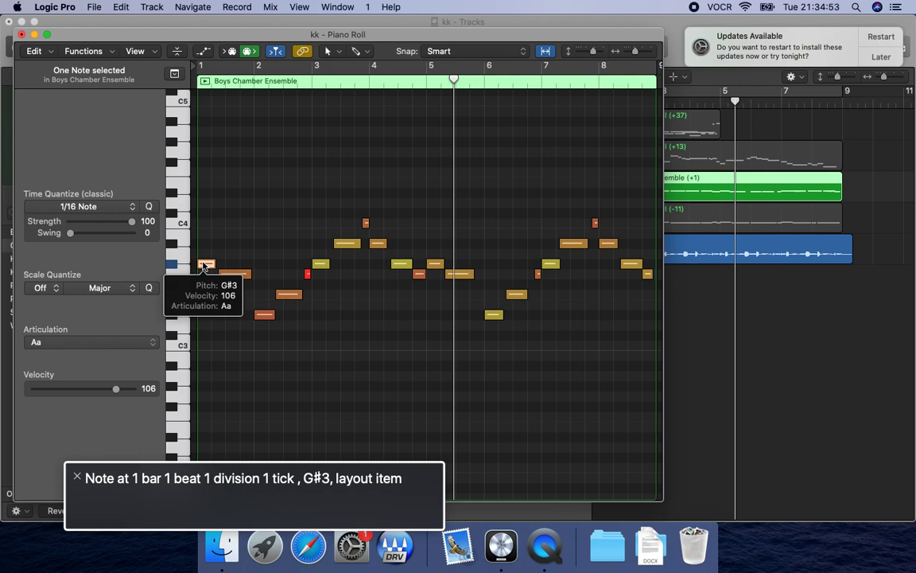
# Raise the choir's G#3 note at the start of bar 5 to A#3, playing from bar 5 to find the pitch.
pyautogui.press('Right')
pyautogui.press('Right')
pyautogui.press('Right')
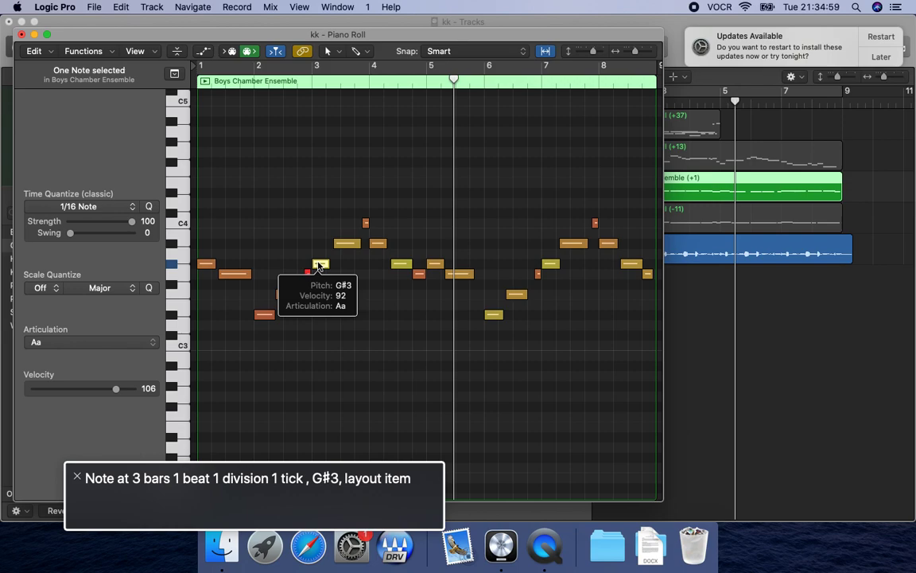
pyautogui.press('Right')
pyautogui.press('Right')
pyautogui.press('Right')
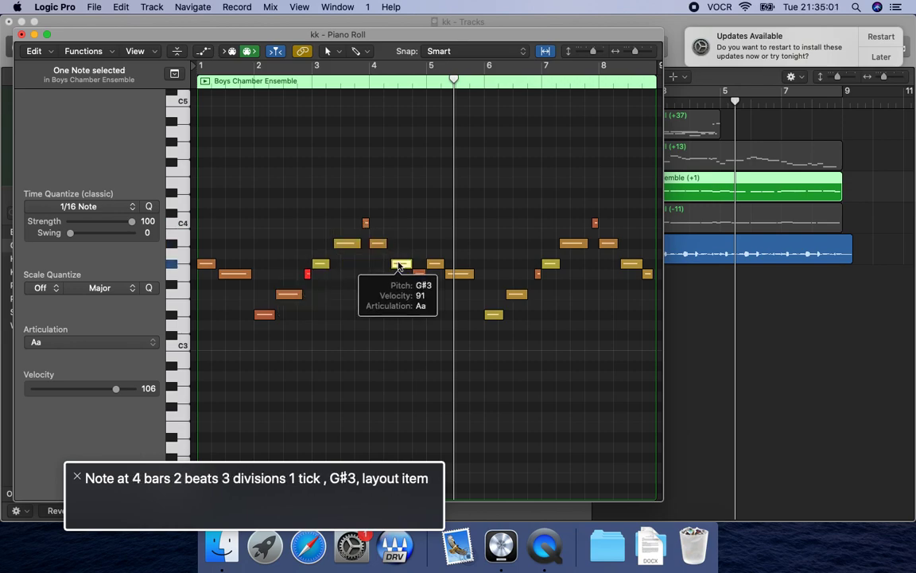
pyautogui.press('Right')
pyautogui.press('Right')
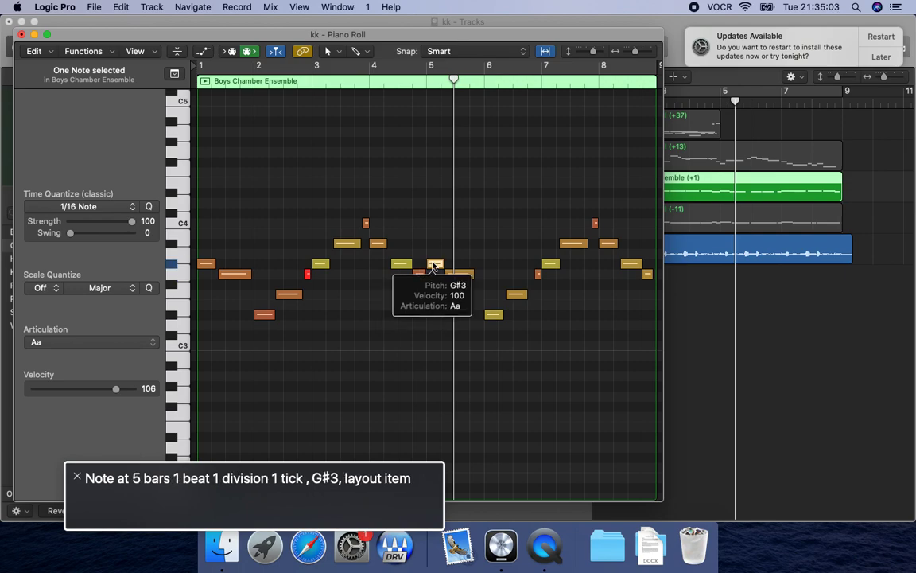
pyautogui.hotkey('Left', 'Right')
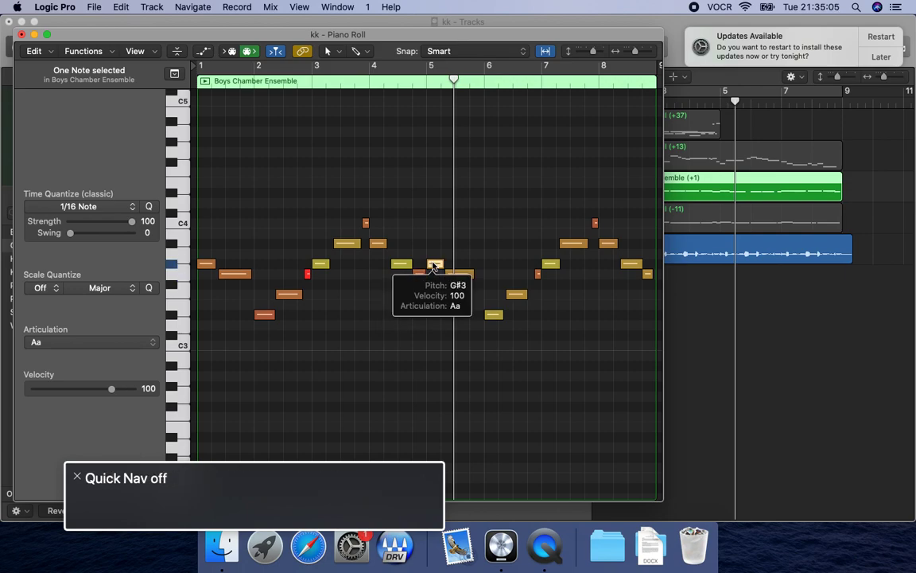
pyautogui.press(',')
pyautogui.press(',')
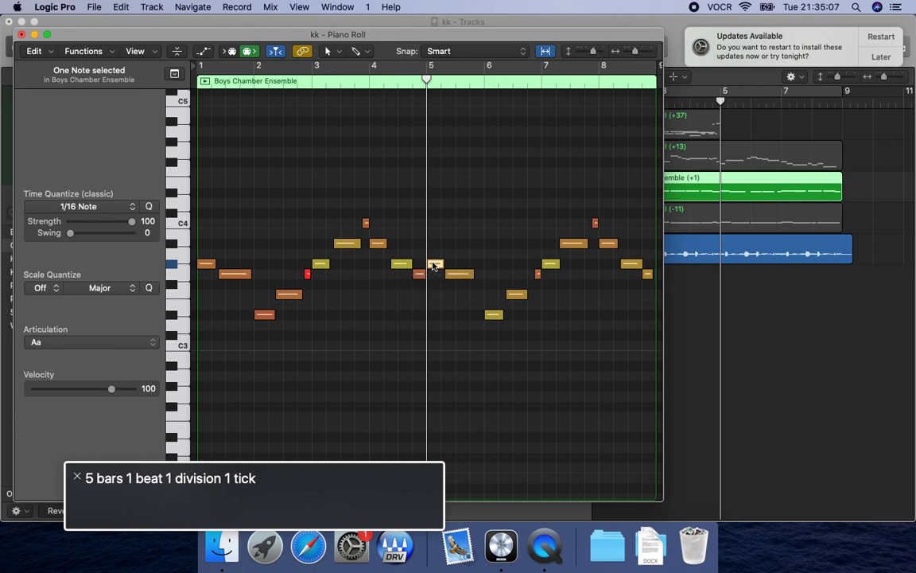
pyautogui.press('space')
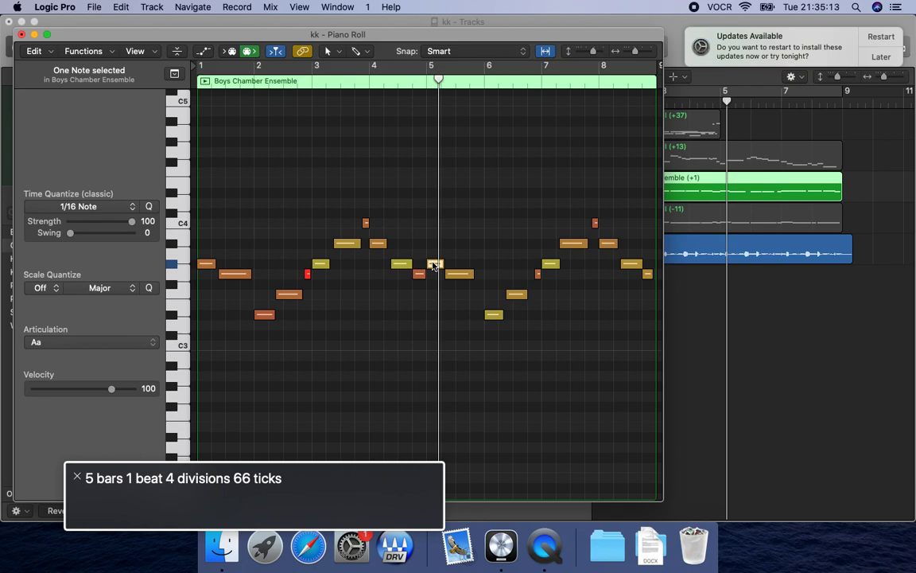
pyautogui.press(',')
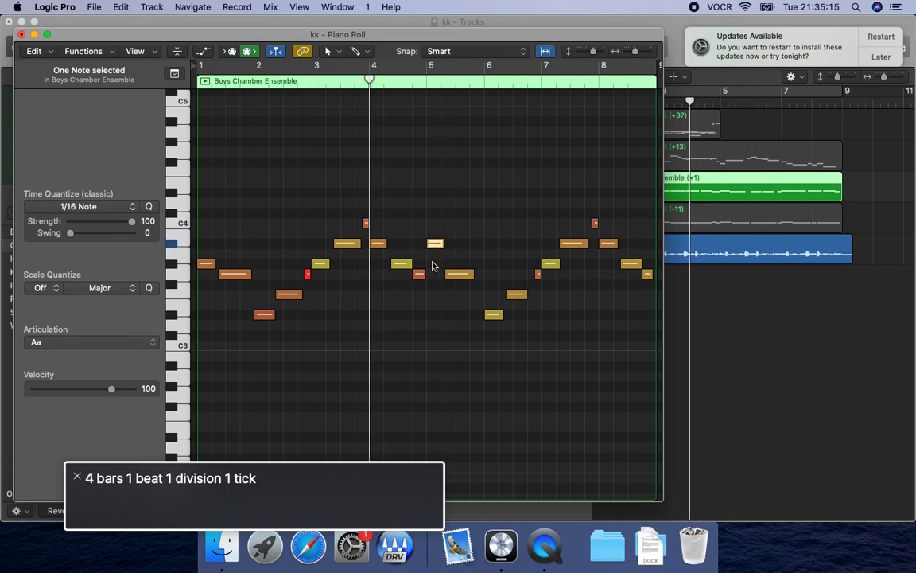
# Replay the choir from around bar 4 and raise the D#3 note at the start of bar 6 to F3.
pyautogui.press(',')
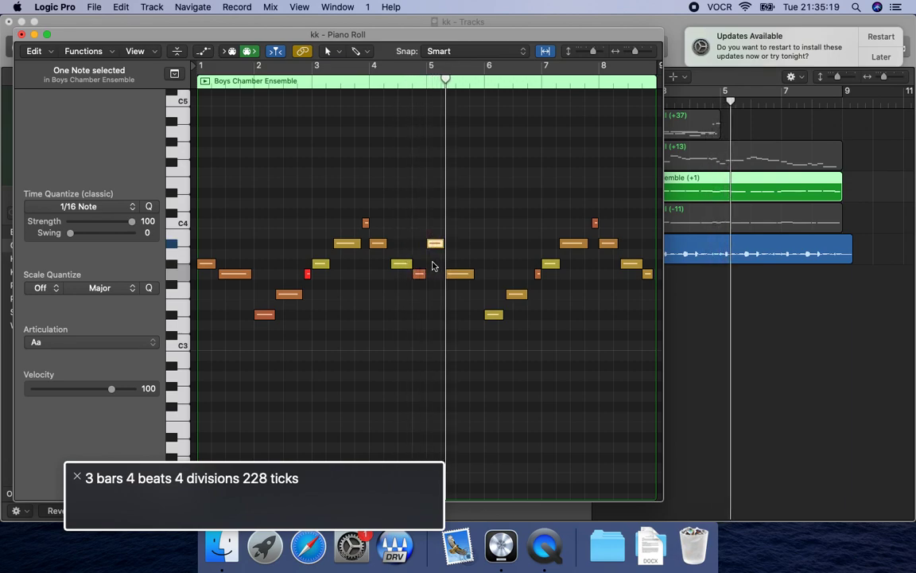
pyautogui.press(',')
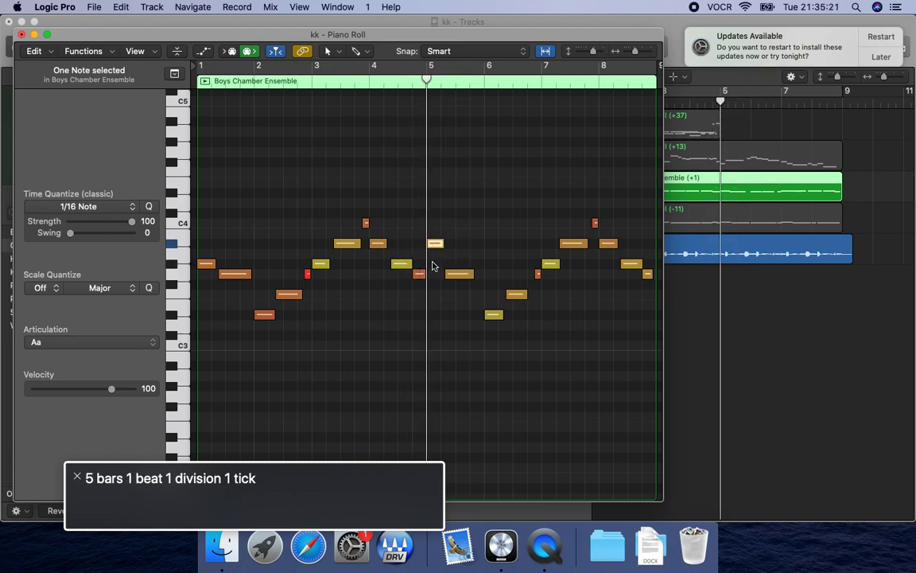
pyautogui.press('space')
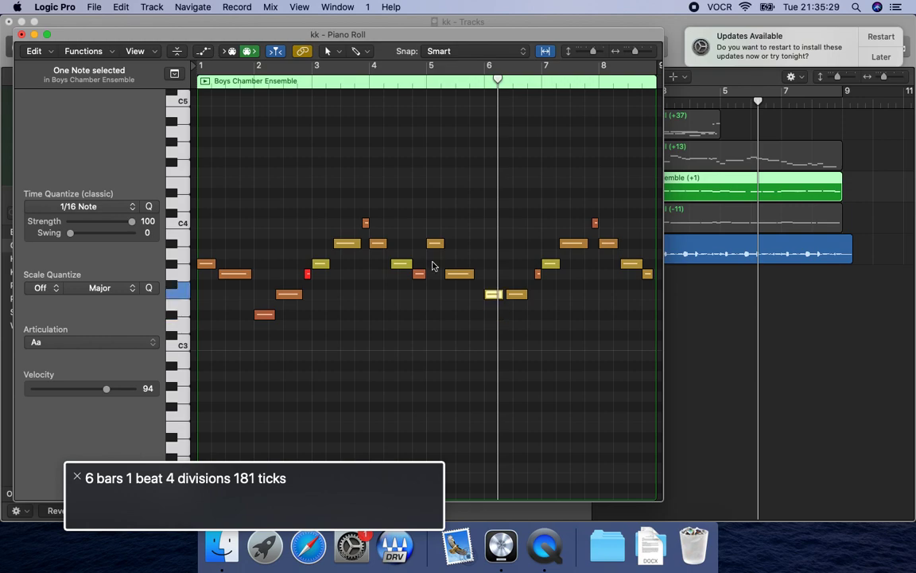
# Lower the second note of bar 6 from F3 to D#3 and replay that bar.
pyautogui.press(',')
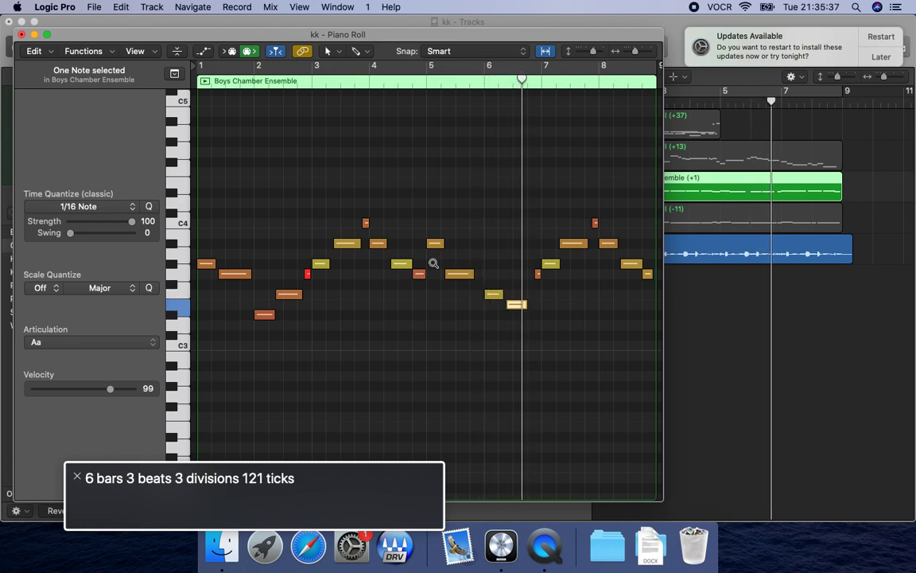
pyautogui.hotkey('shift', 'space')
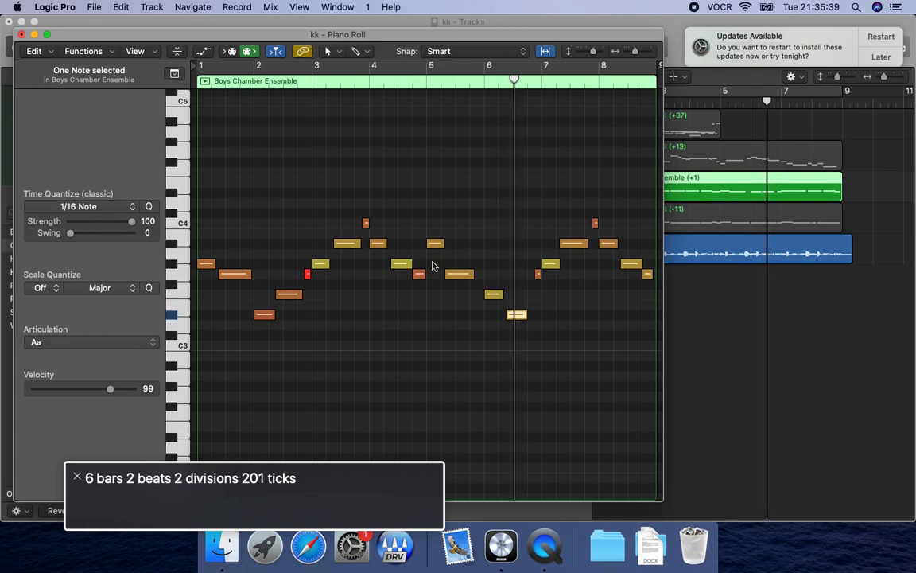
pyautogui.press(',')
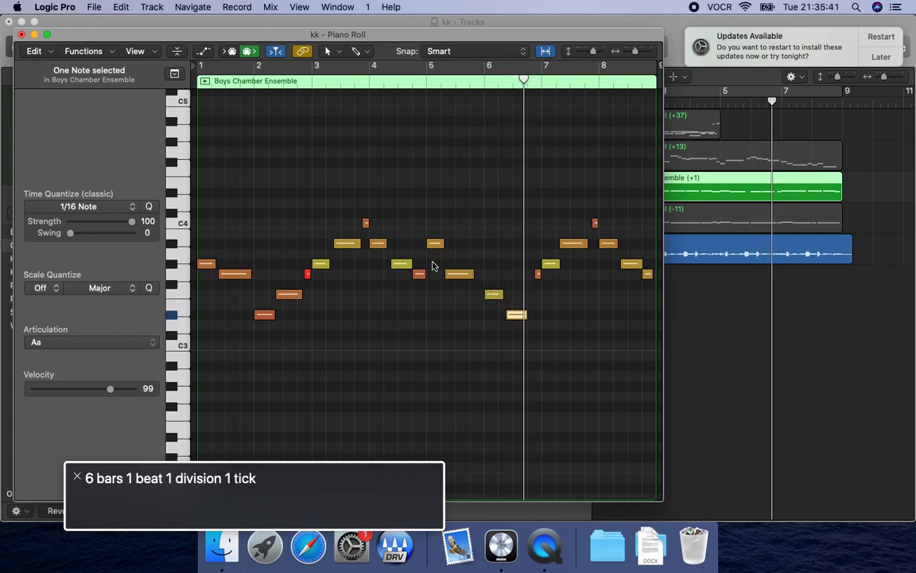
# Raise the G#3 note at the start of bar 7 to A#3 and play through the change.
pyautogui.press(',')
pyautogui.press('space')
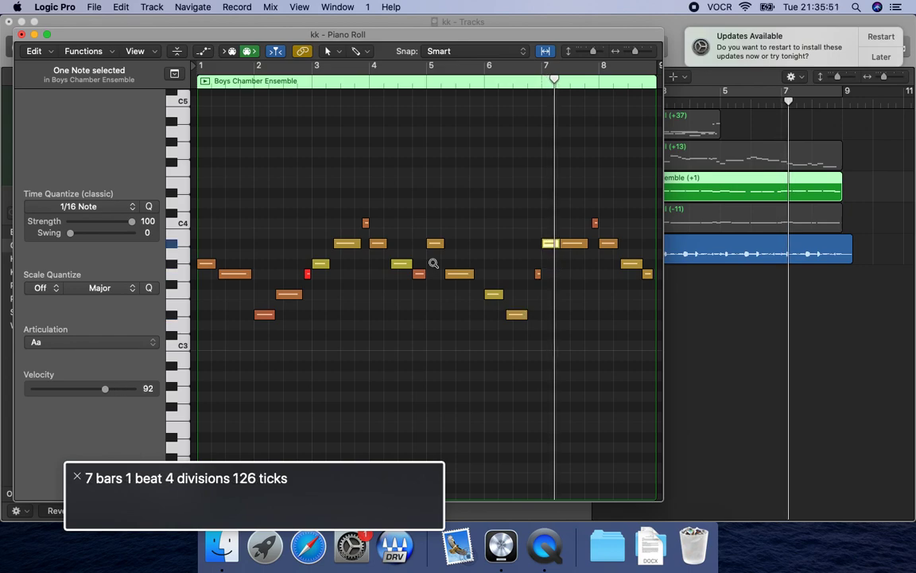
pyautogui.press('space')
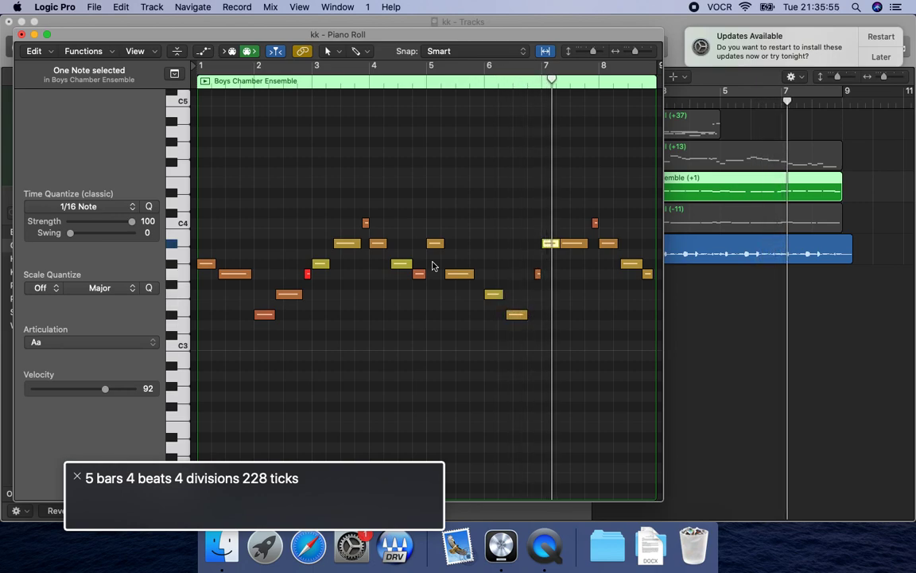
pyautogui.press('space')
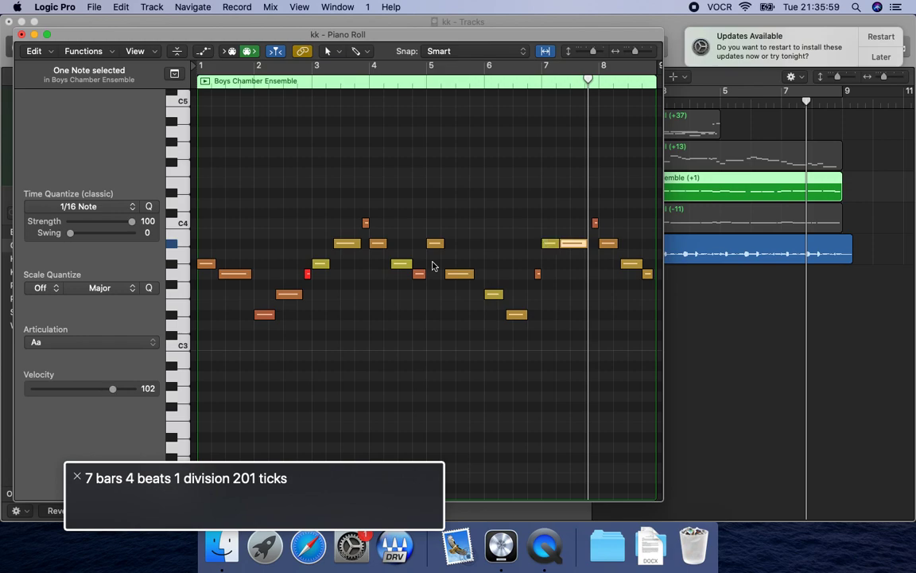
# Audition the end of the edited choir melody and the whole loop from the start, and close the Piano Roll.
pyautogui.press(',')
pyautogui.press('space')
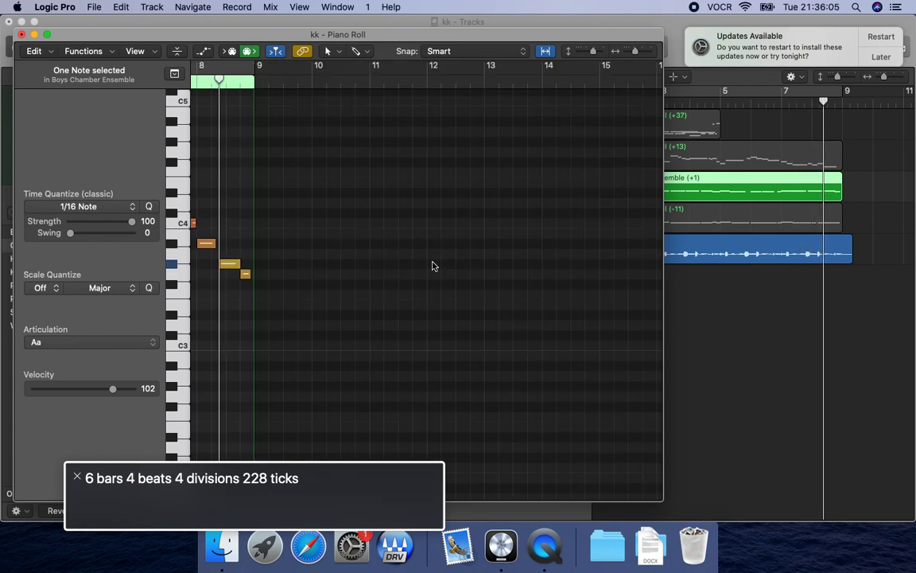
pyautogui.press('space')
pyautogui.press('Return')
pyautogui.press('space')
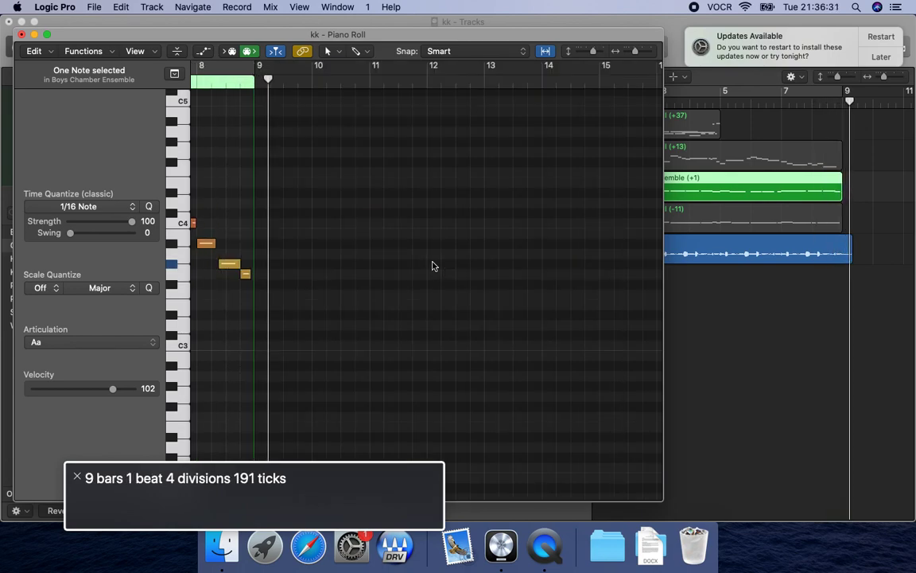
pyautogui.press('super+w')
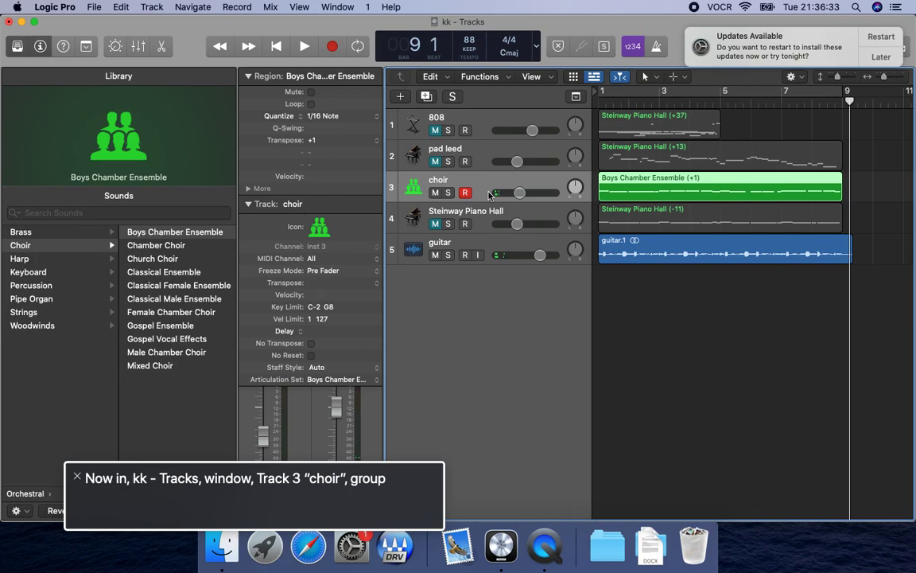
# Set the choir track's volume to 0.0 dB and check its level against the guitar from the start of the loop.
pyautogui.press('Return')
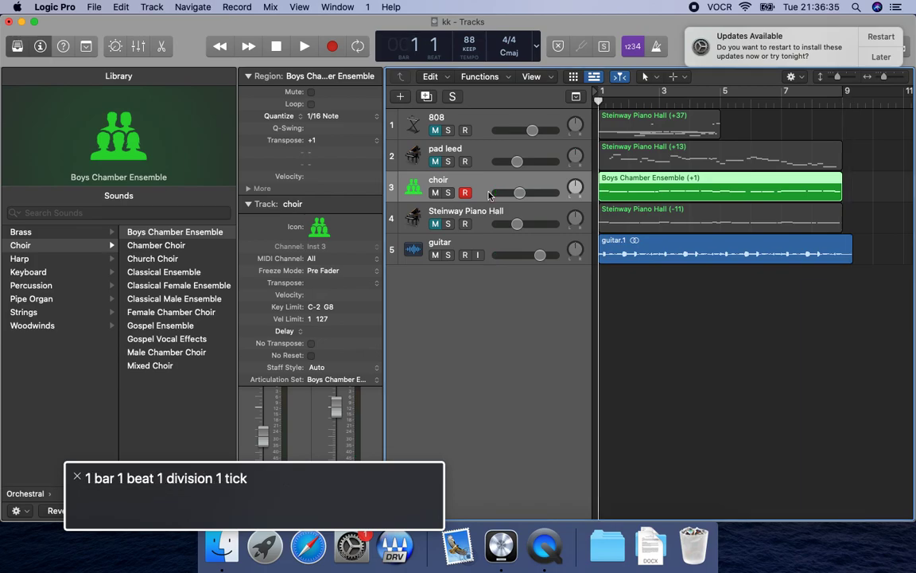
pyautogui.press('space')
pyautogui.press('space')
pyautogui.press('Up')
pyautogui.press('Down')
pyautogui.press('Up')
pyautogui.press('Down')
pyautogui.hotkey('ctrl', 'alt', 'shift', 'Down')
pyautogui.hotkey('ctrl', 'alt', 'Right')
pyautogui.hotkey('ctrl', 'alt', 'Right')
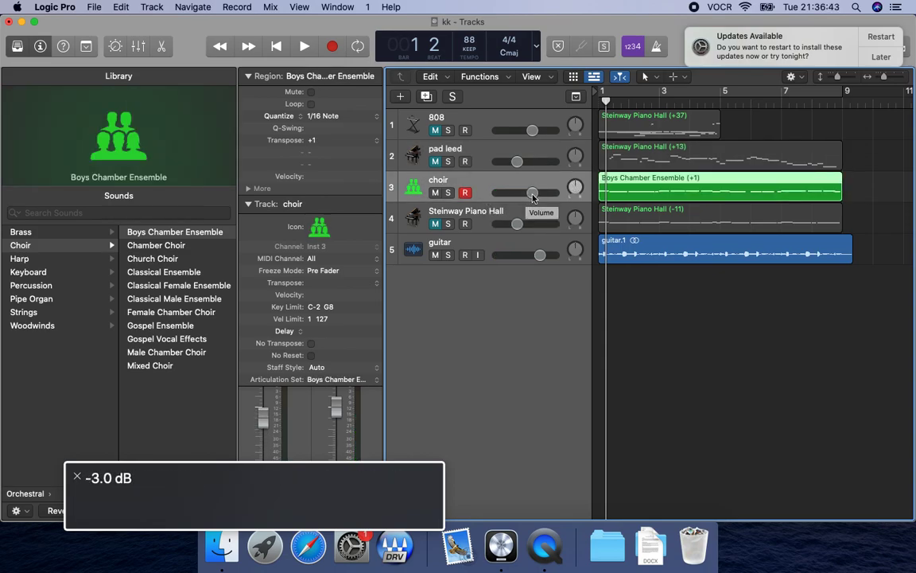
pyautogui.press('space')
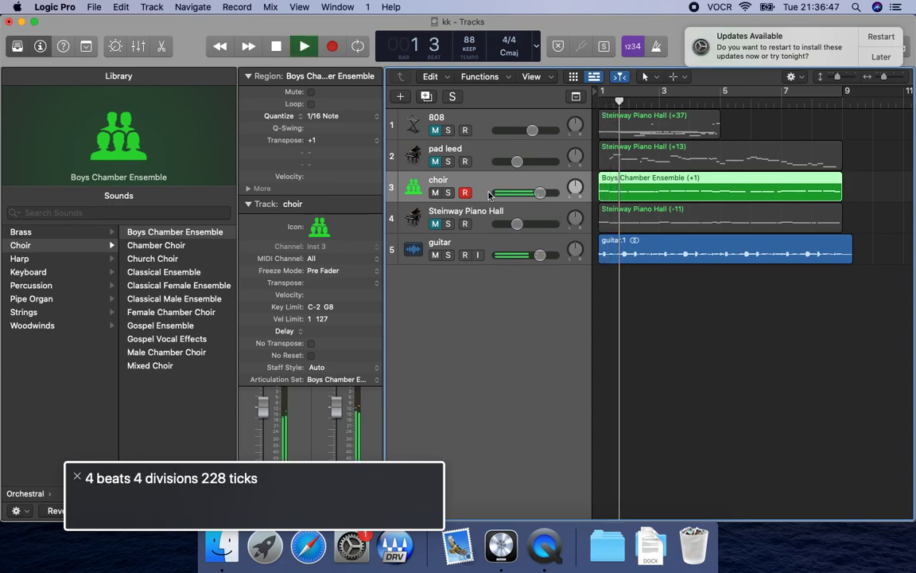
pyautogui.press('space')
# Solo the choir track and bypass its SilvVerb effect in the Mixer while checking the sound.
pyautogui.press('s')
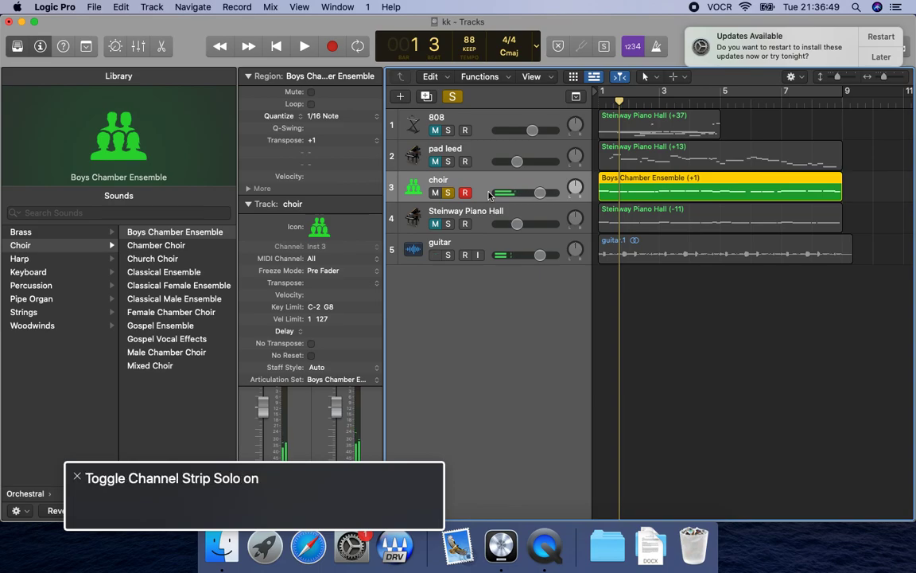
pyautogui.press('x')
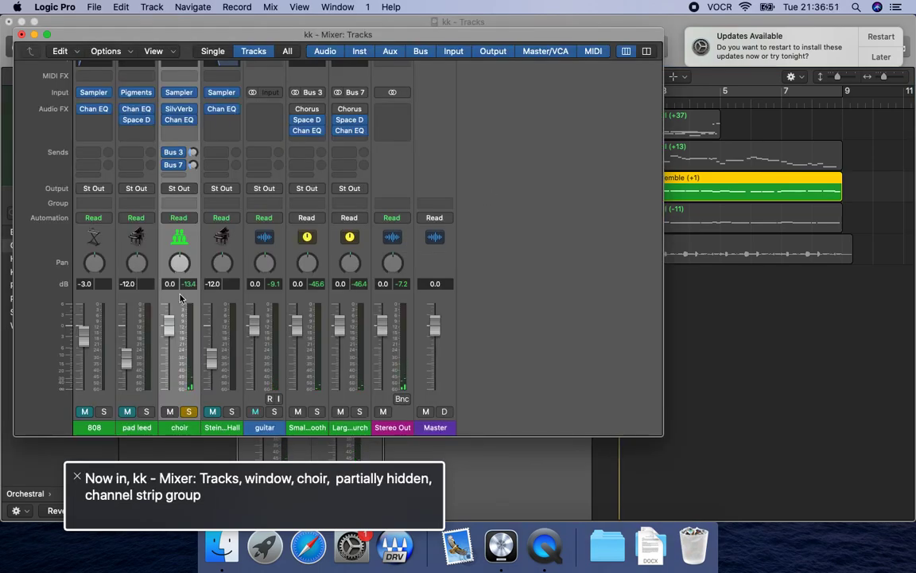
pyautogui.hotkey('ctrl', 'alt', 'shift', 'Down')
pyautogui.hotkey('ctrl', 'alt', 'Right')
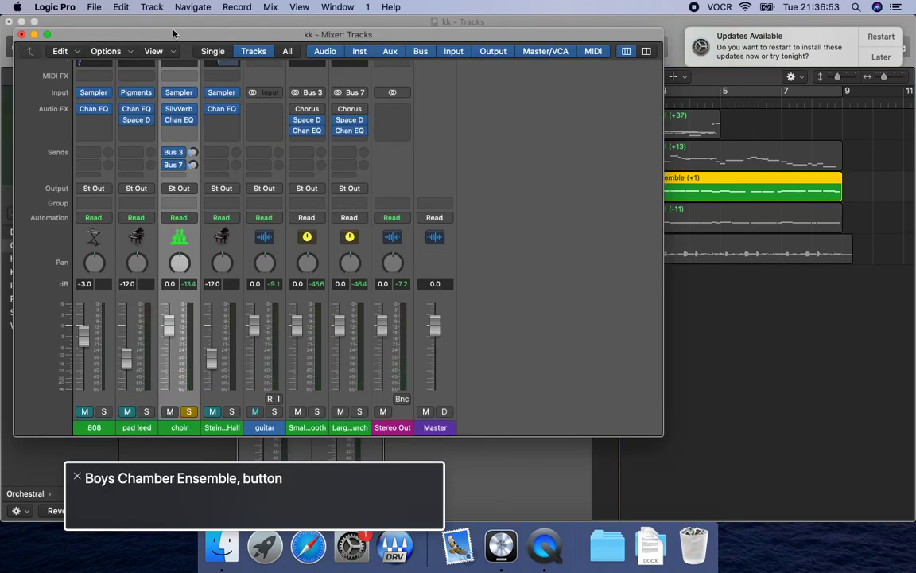
pyautogui.hotkey('ctrl', 'alt', 'Right')
pyautogui.hotkey('ctrl', 'alt', 'Right')
pyautogui.hotkey('ctrl', 'alt', 'shift', 'Down')
pyautogui.hotkey('ctrl', 'alt', 'space')
pyautogui.press('space')
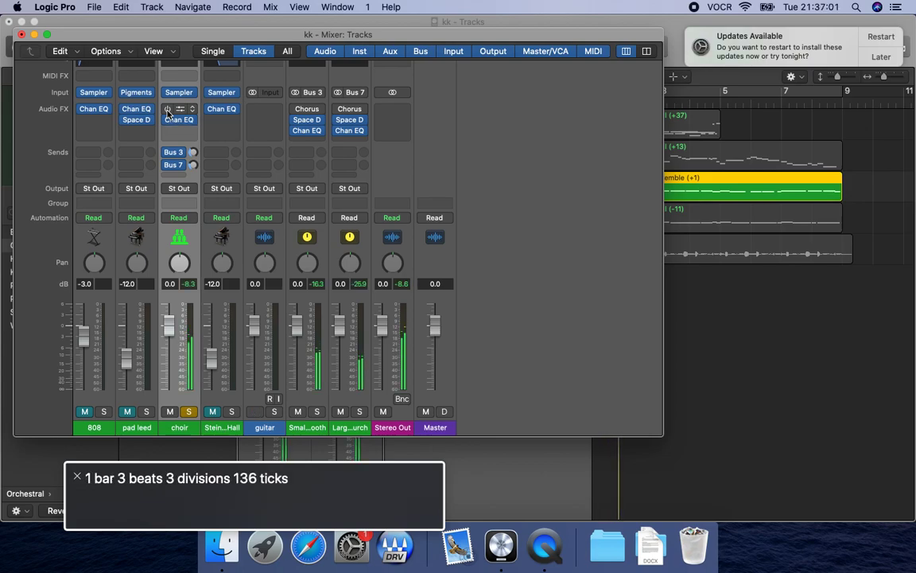
# Turn off the choir's solo and replay the loop from the start with the metronome on and the Mixer closed.
pyautogui.press('s')
pyautogui.press('Return')
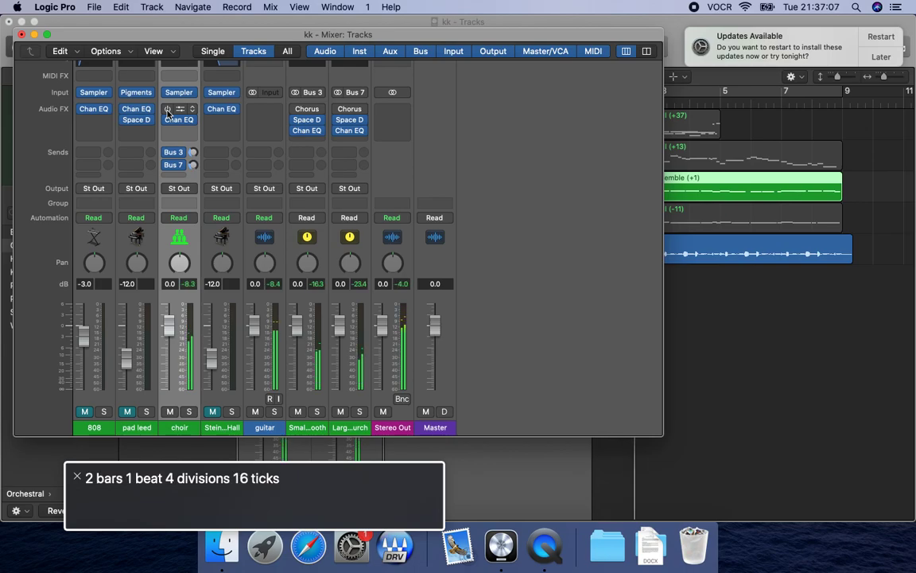
pyautogui.press('super+w')
pyautogui.press('k')
pyautogui.press('Return')
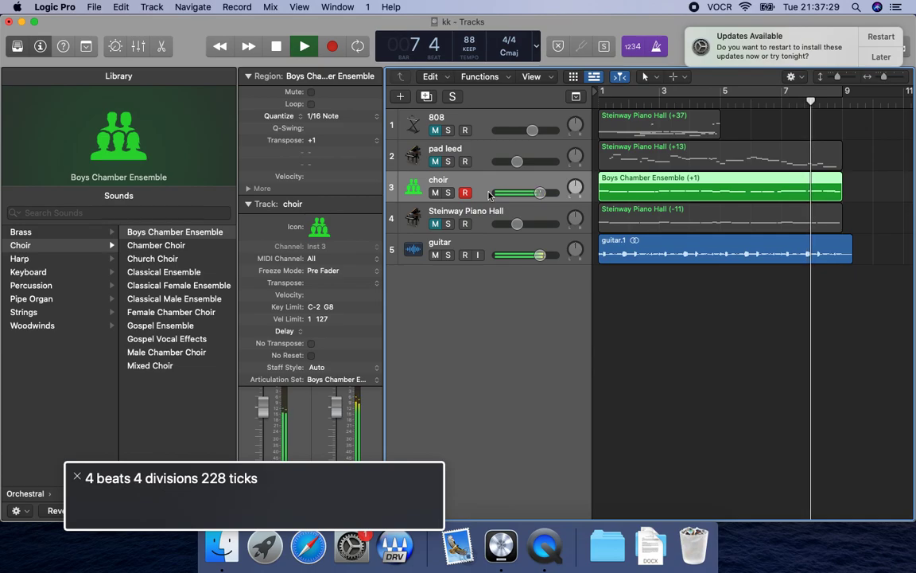
# Move back to bar 4 and audition the choir and guitar into bar 5 with the metronome.
pyautogui.press('space')
pyautogui.press(',')
pyautogui.press(',')
pyautogui.press(',')
pyautogui.press(',')
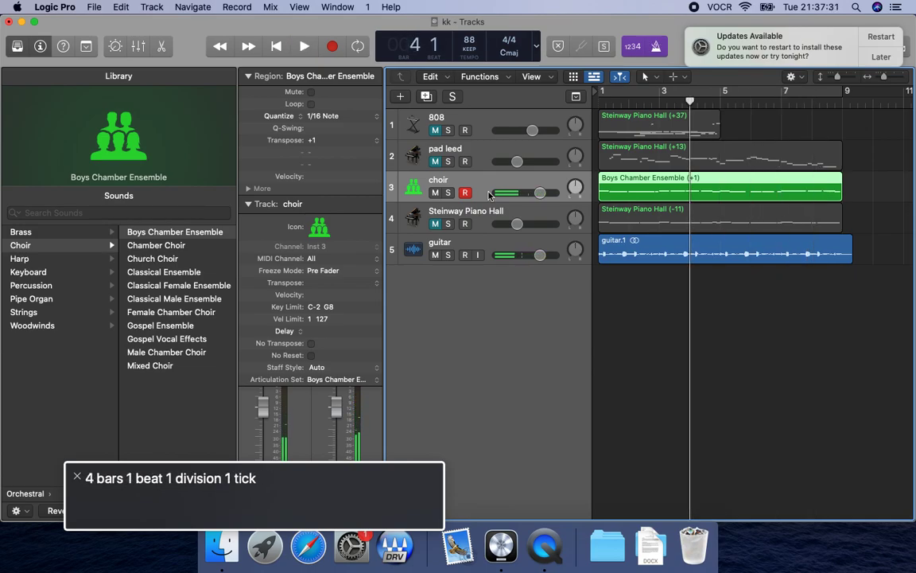
pyautogui.press('space')
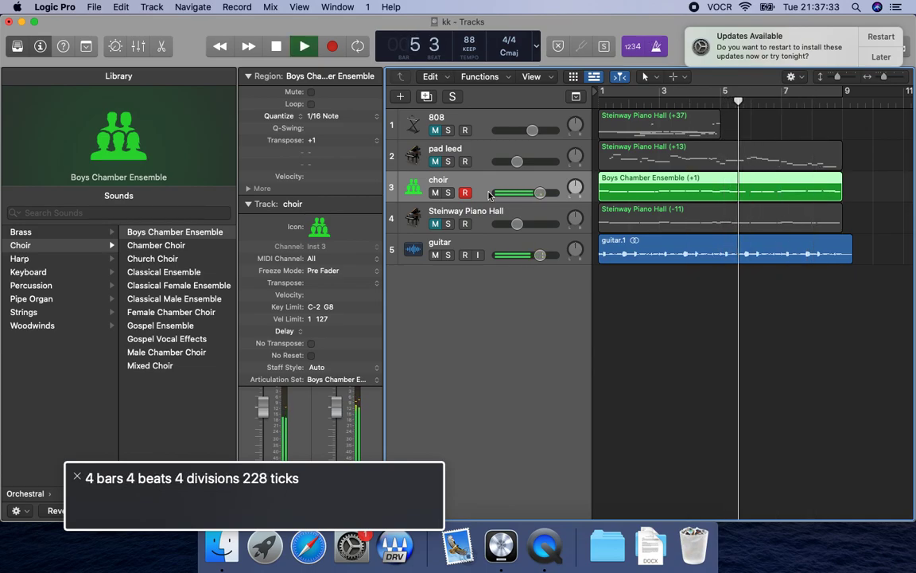
pyautogui.press(',')
pyautogui.press('space')
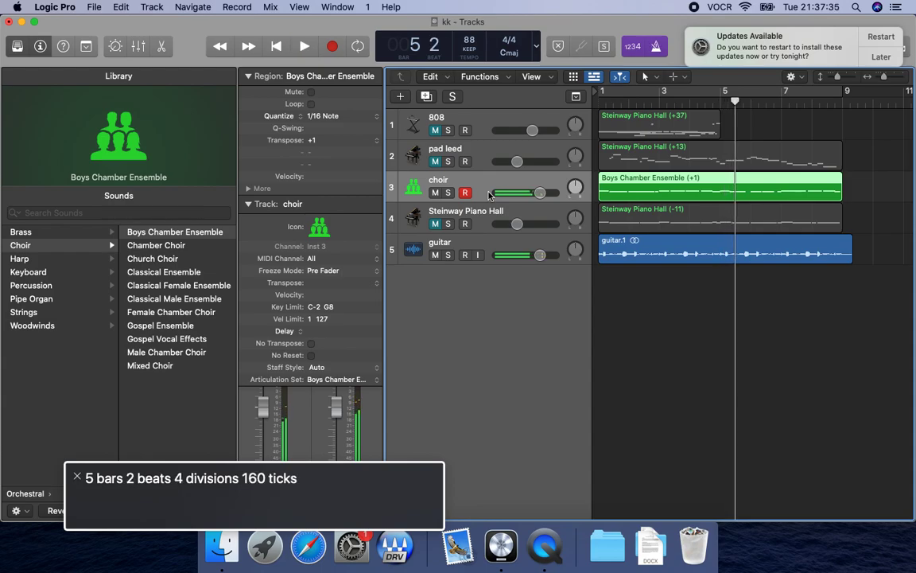
# Open the choir region in the Piano Roll and shift the G3 note in bar 5 slightly later.
pyautogui.press('Up')
pyautogui.press('Down')
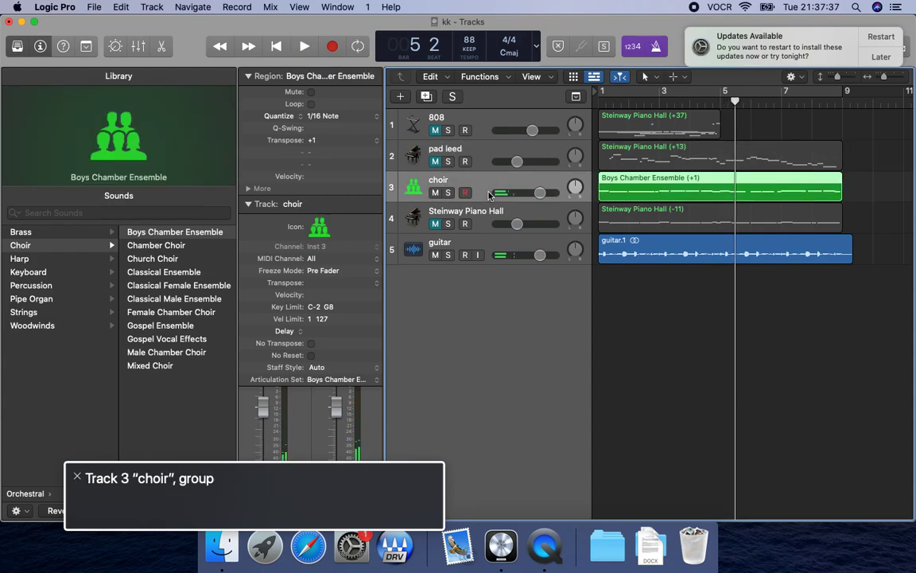
pyautogui.press('super+4')
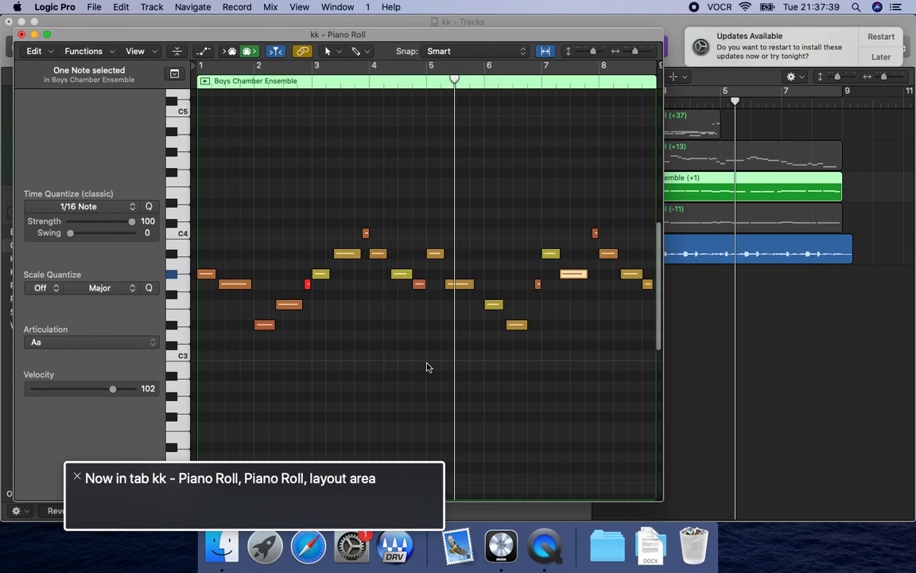
pyautogui.click(548, 254)
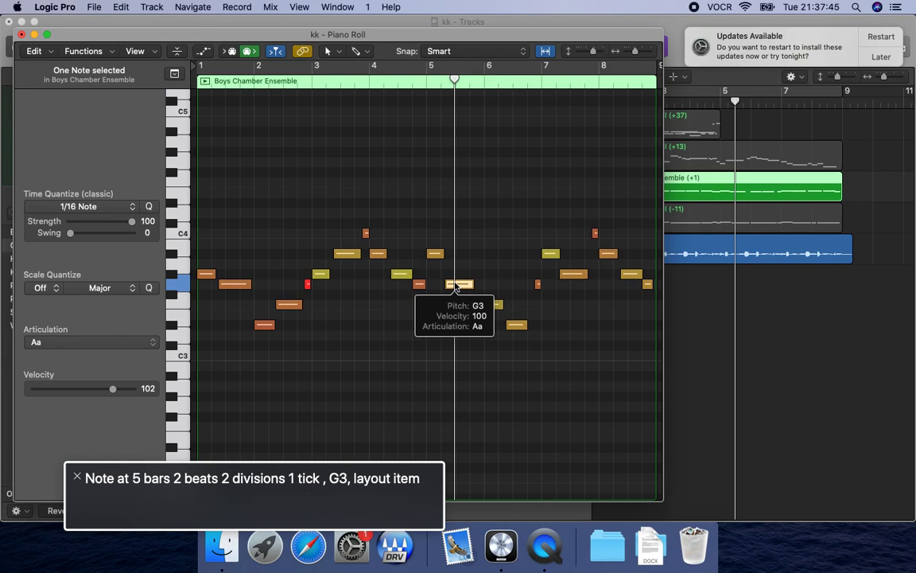
pyautogui.click(456, 285)
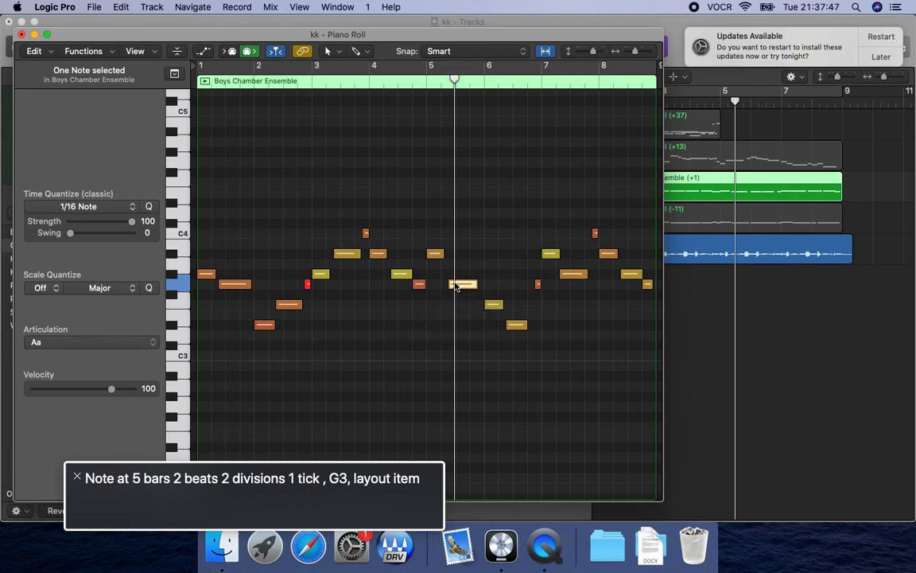
# Replay the choir melody from around bar 4 to check the timing of the shifted bar 5 note.
pyautogui.press(',')
pyautogui.press('space')
pyautogui.press('space')
pyautogui.press(',')
pyautogui.press('space')
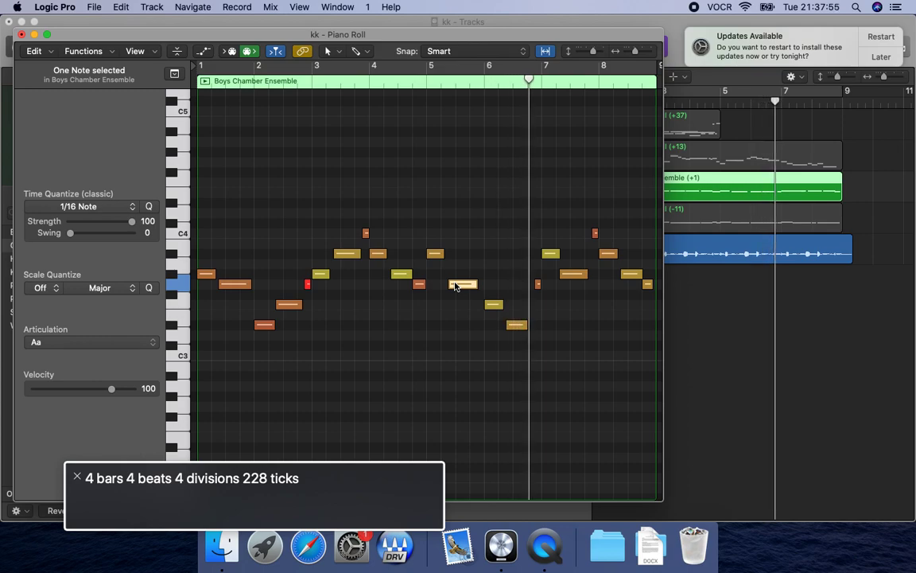
# Lower the last choir note in bar 6 to C3, replaying the passage to check its pitch.
pyautogui.press(',')
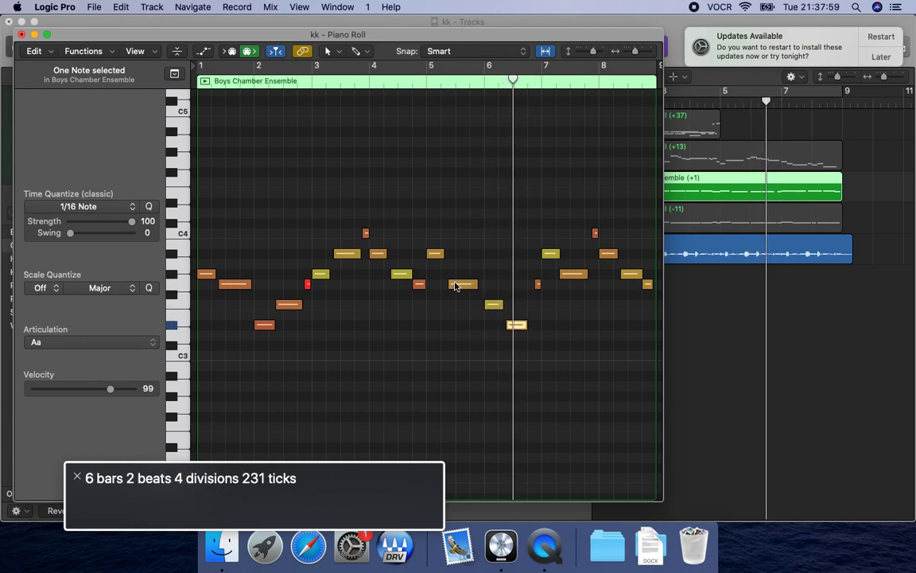
pyautogui.hotkey('alt', 'Down')
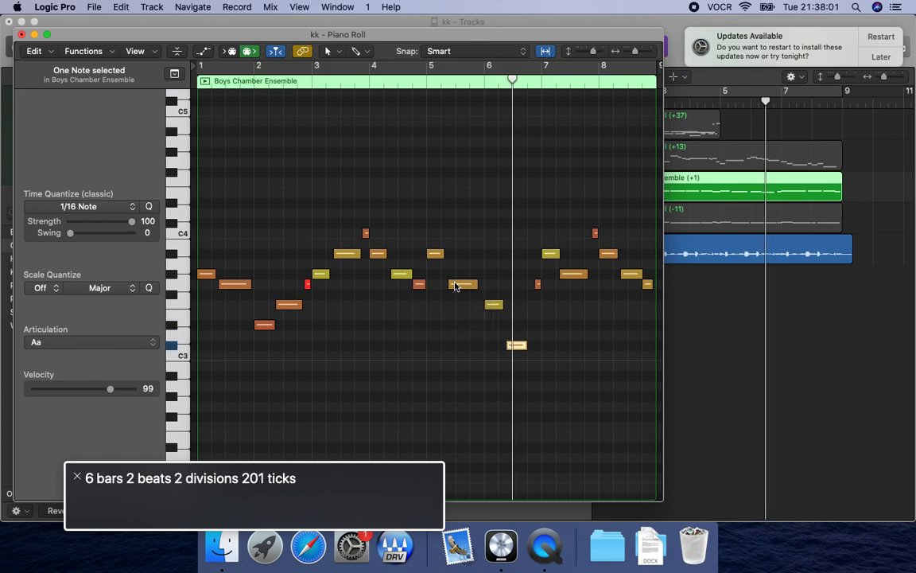
pyautogui.press(',')
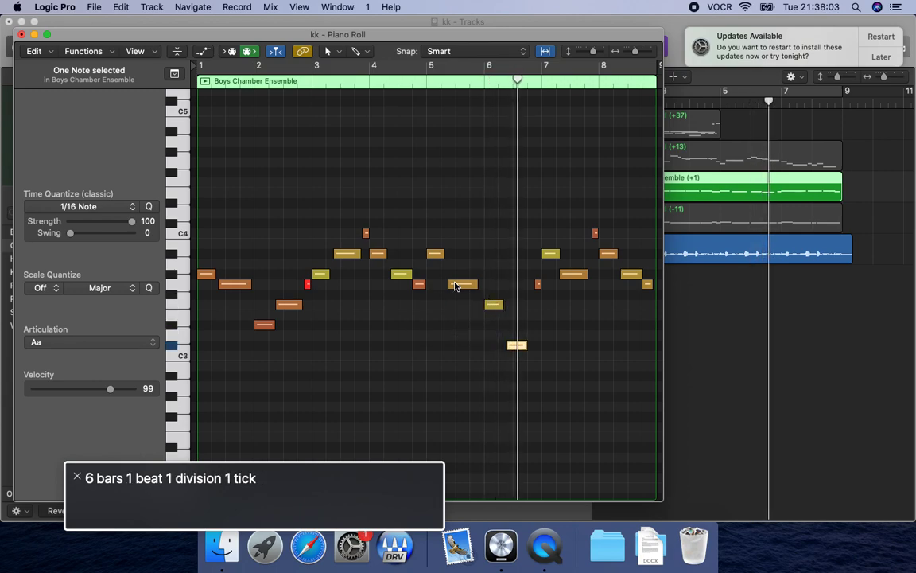
pyautogui.press(',')
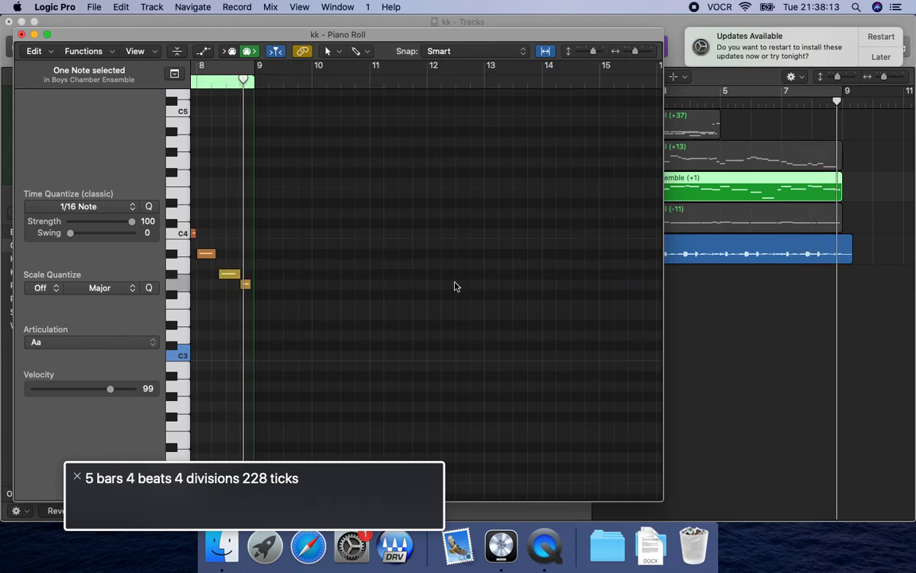
# Replay the choir melody from the start of the loop and turn the metronome off.
pyautogui.press('space')
pyautogui.press('Return')
pyautogui.press('space')
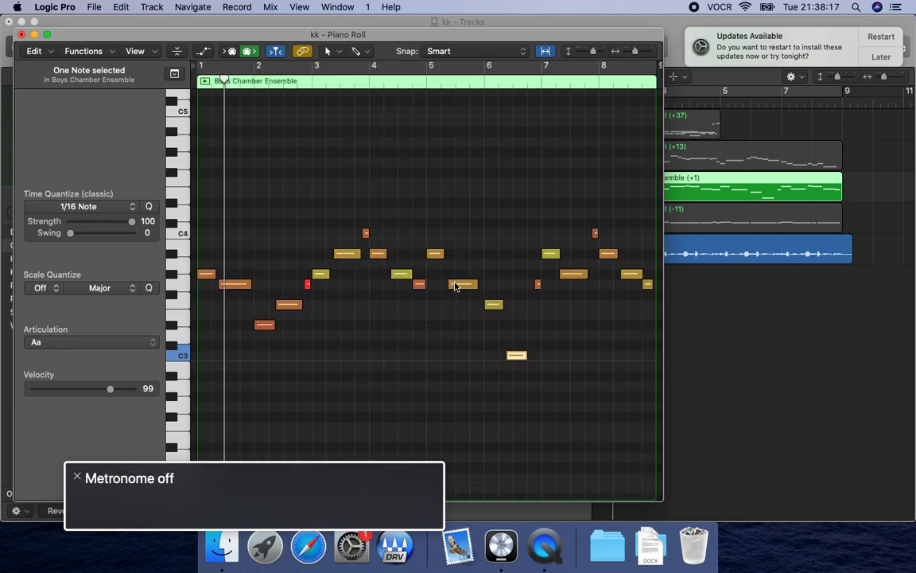
# Close the Piano Roll, solo the choir track and return the playhead to bar 1.
pyautogui.press('super+w')
pyautogui.press('Up')
pyautogui.press('Down')
pyautogui.press('s')
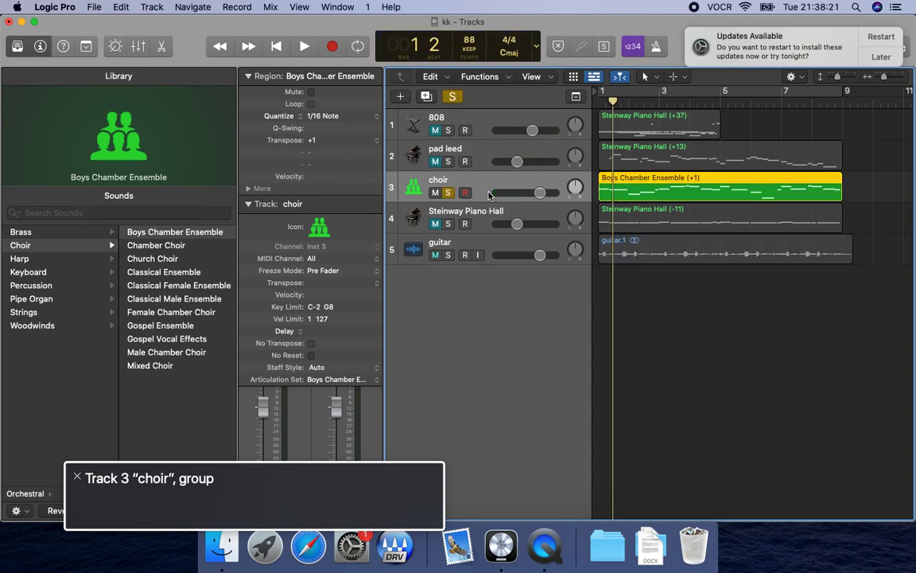
pyautogui.press('Return')
pyautogui.press('space')
pyautogui.press('space')
pyautogui.press('Return')
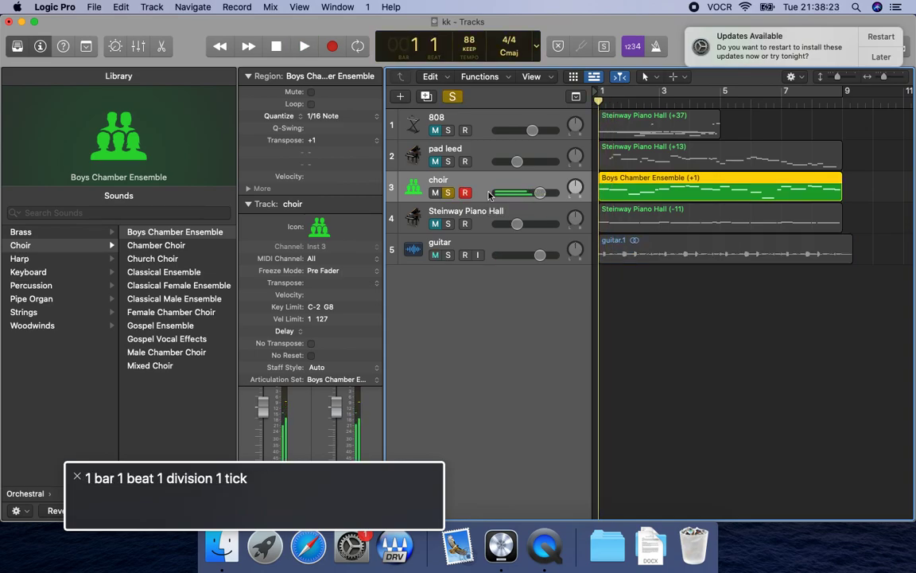
# Set up a 24-bit Wave bounce of the soloed choir from bar 1 to bar 9, named "hook choir".
pyautogui.press('super+b')
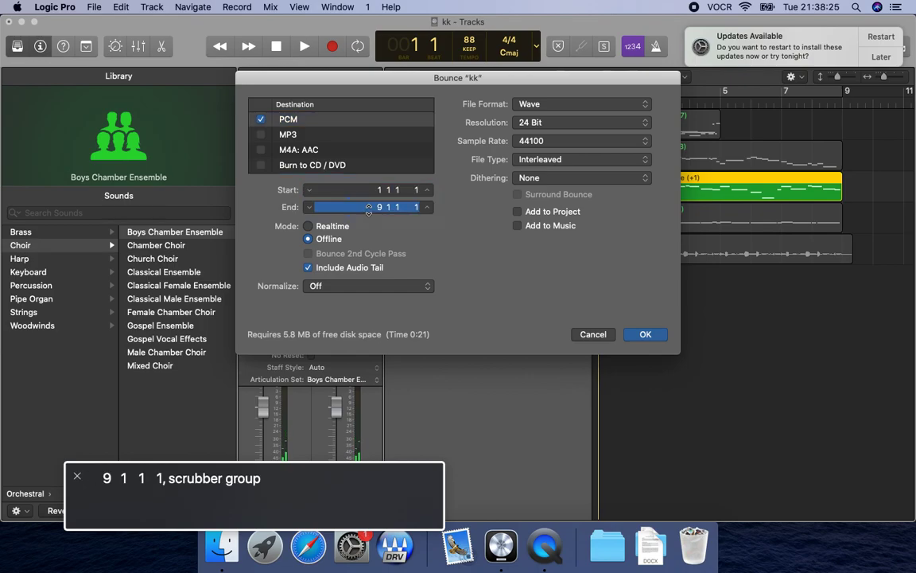
pyautogui.click(646, 337)
pyautogui.press('BackSpace')
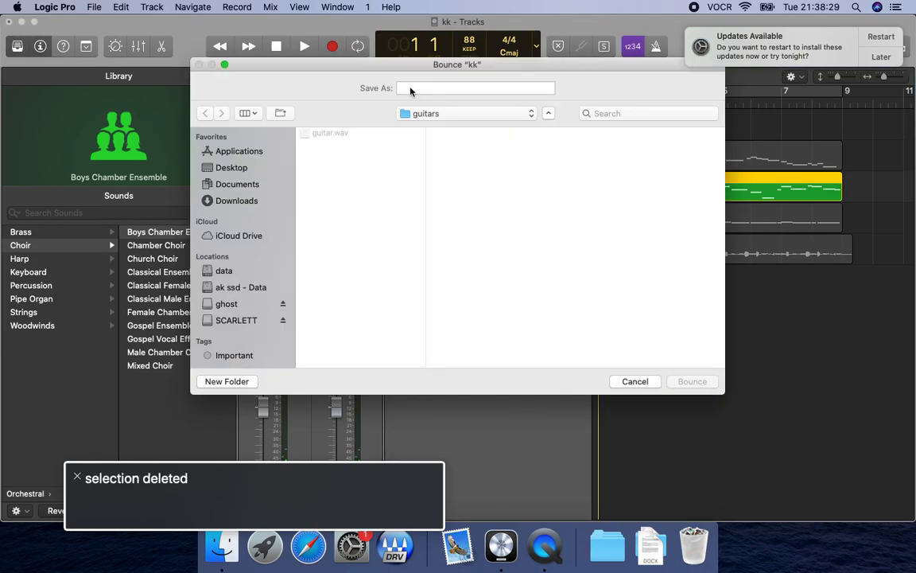
pyautogui.write('hook choir')
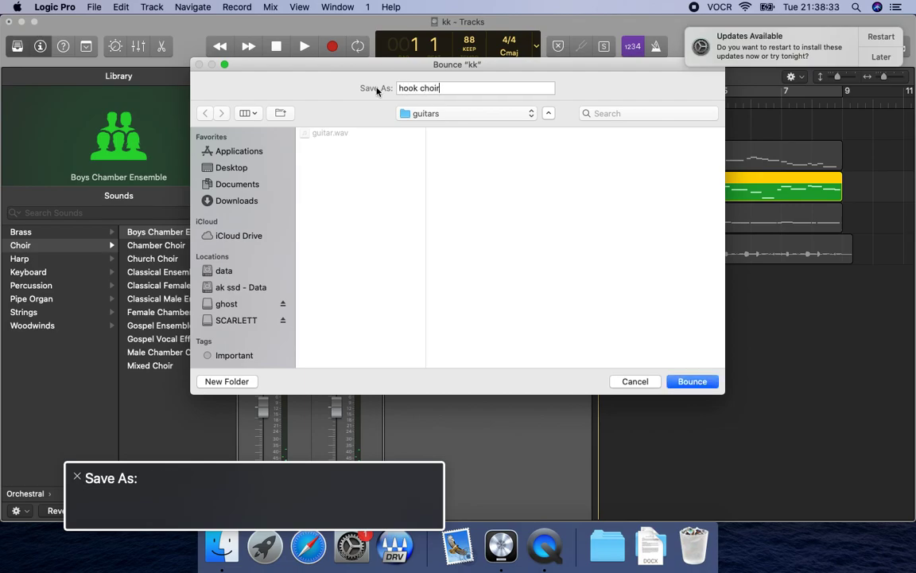
# Create a "choirs" folder inside "8 bar loops" and bounce the choir loop into it.
pyautogui.click(463, 116)
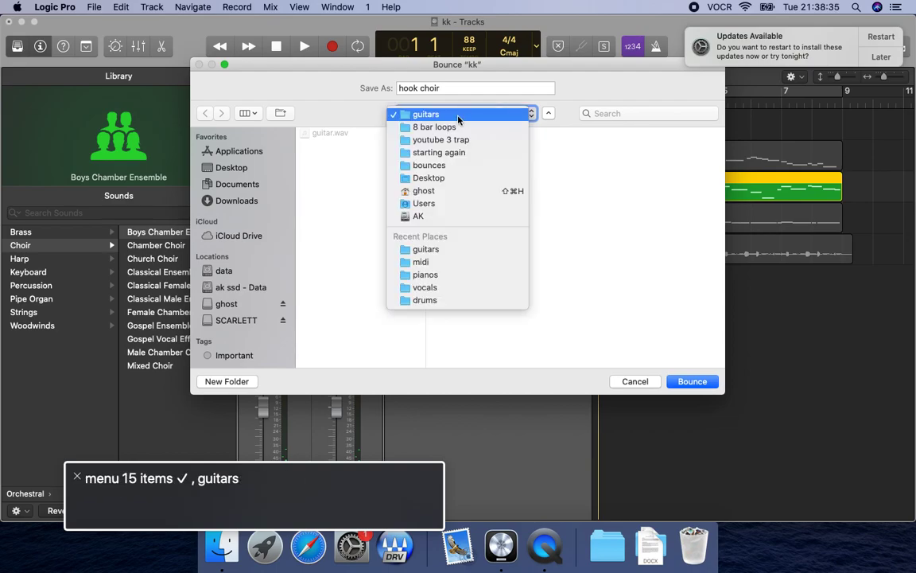
pyautogui.click(456, 128)
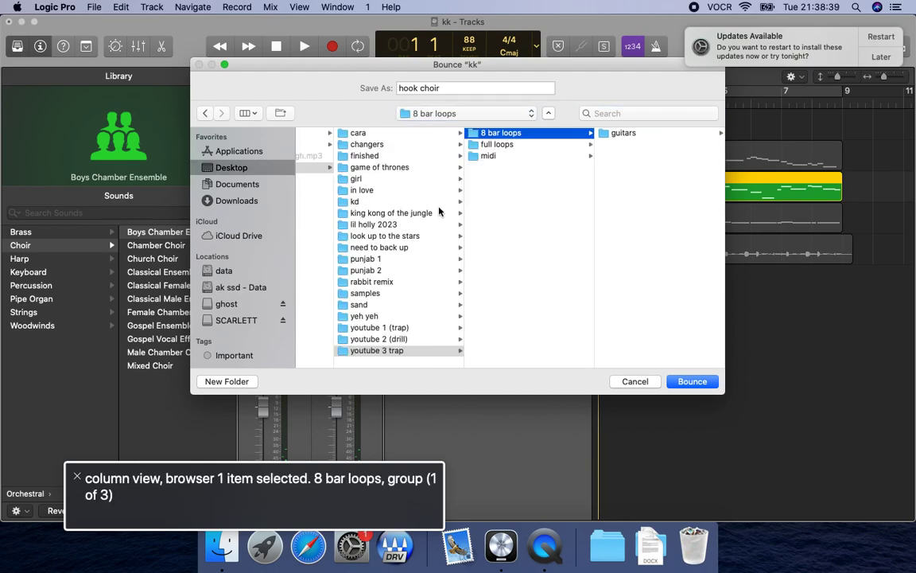
pyautogui.click(227, 385)
pyautogui.write('choi')
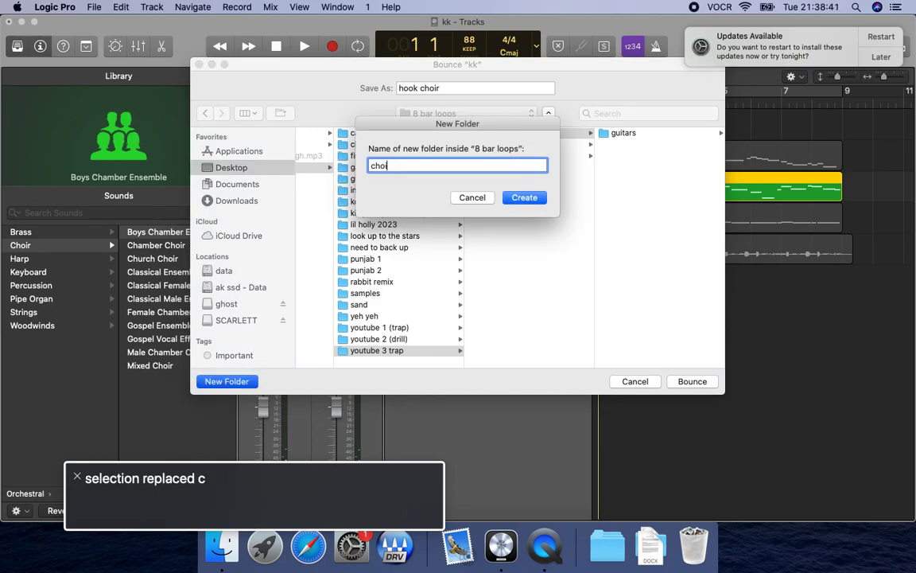
pyautogui.write('rs')
pyautogui.press('Return')
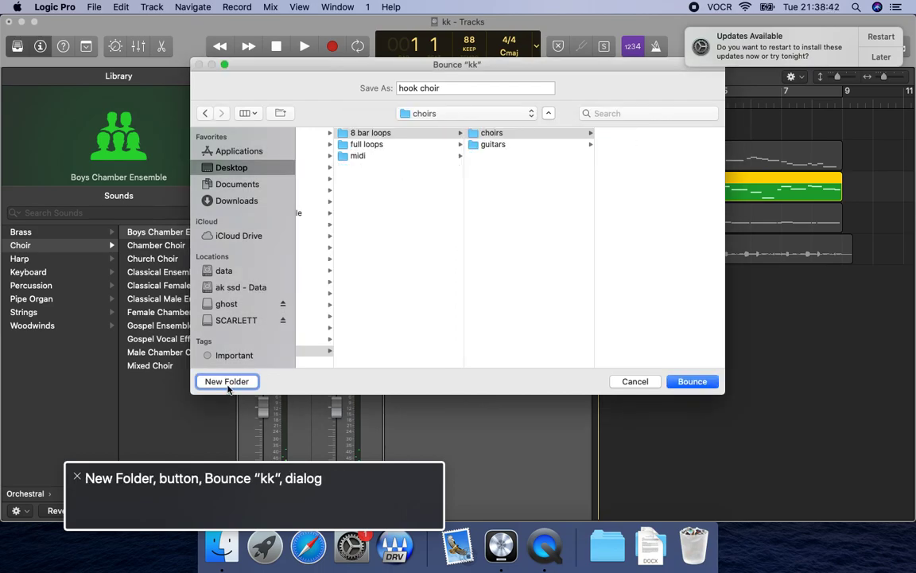
pyautogui.click(691, 381)
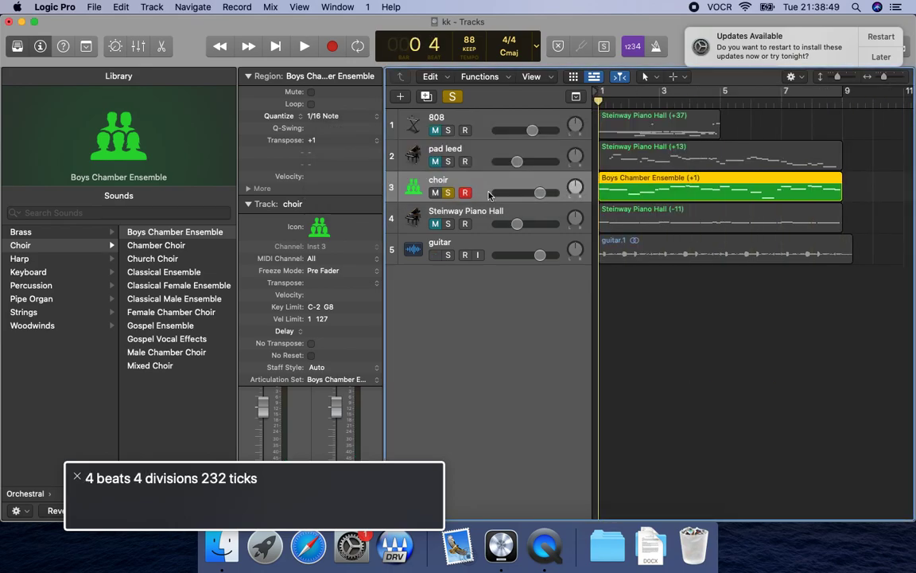
# Reselect the choir track and start exporting its region as a MIDI file named "hook choir midi".
pyautogui.press('Up')
pyautogui.press('Down')
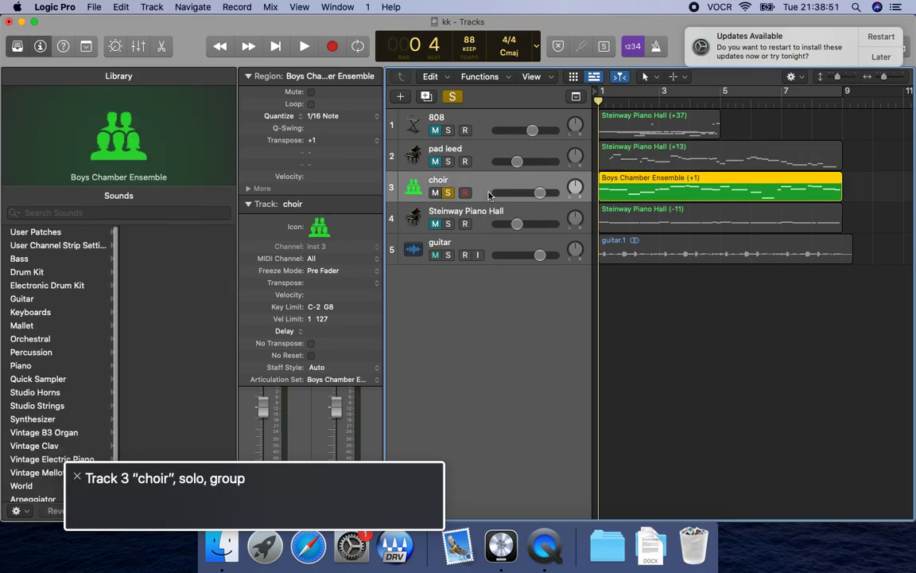
pyautogui.press('Return')
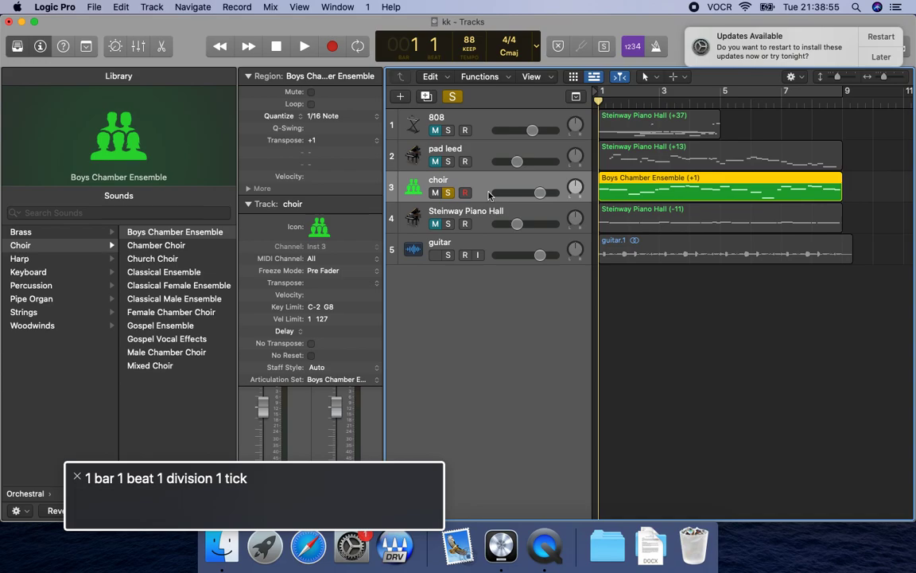
pyautogui.press('alt+super+e')
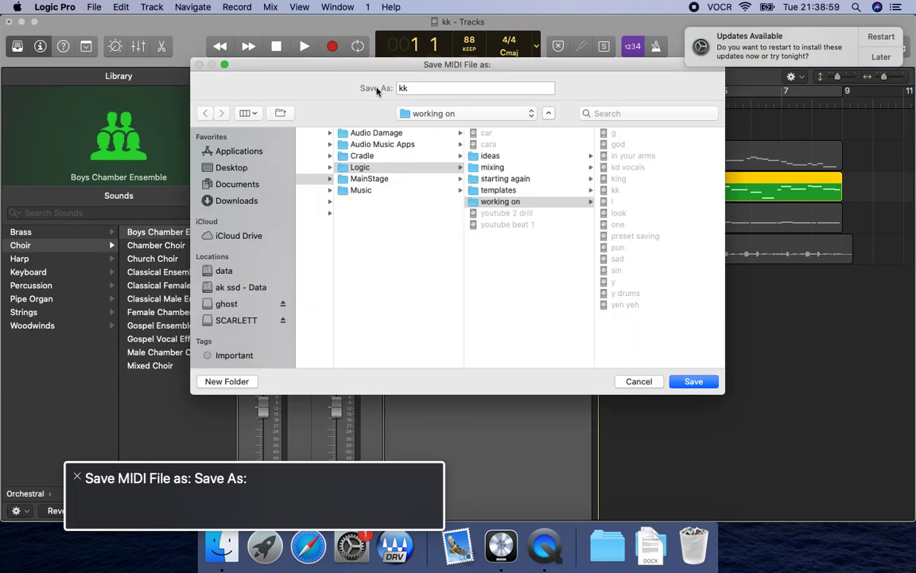
pyautogui.doubleClick(404, 89)
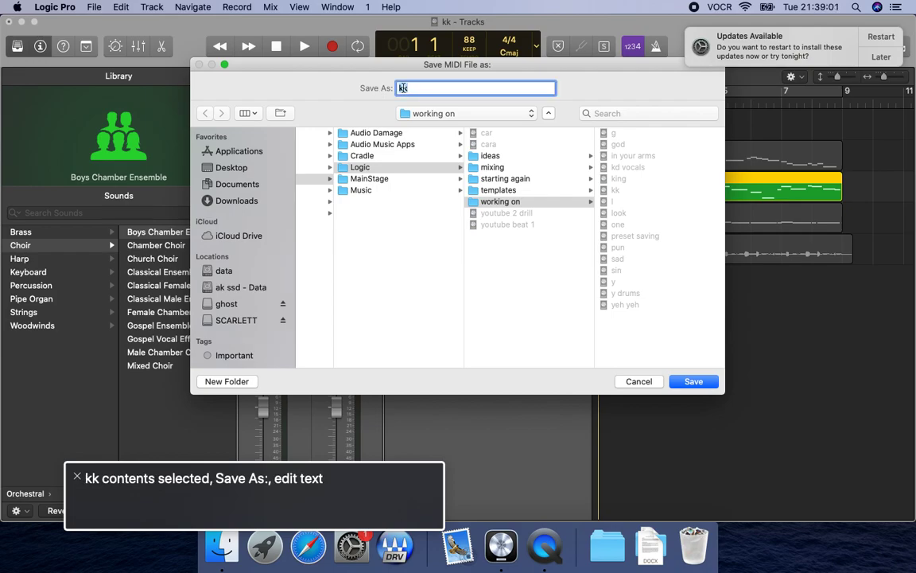
pyautogui.write('hook choir')
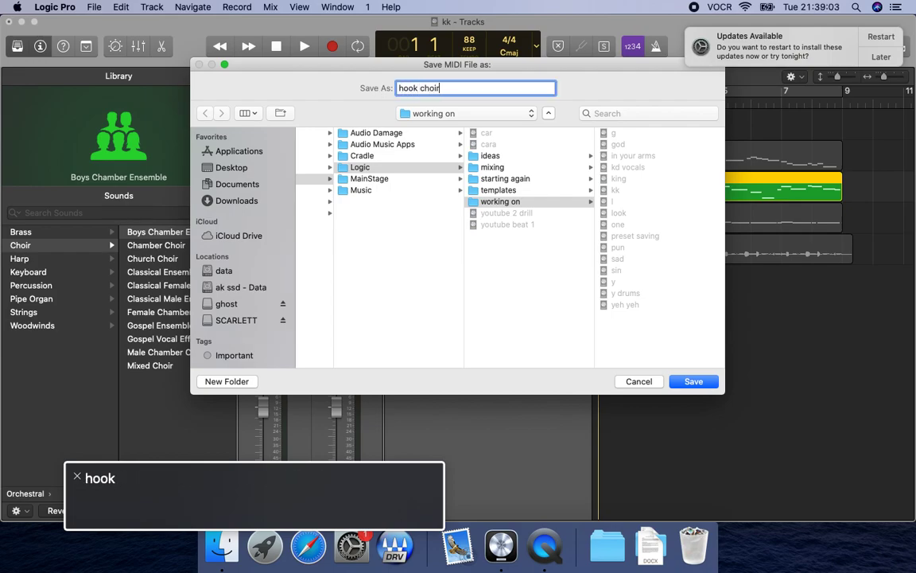
pyautogui.hotkey('ctrl', 'alt', 'Right')
pyautogui.hotkey('ctrl', 'alt', 'Right')
pyautogui.hotkey('ctrl', 'alt', 'Right')
pyautogui.hotkey('ctrl', 'alt', 'Right')
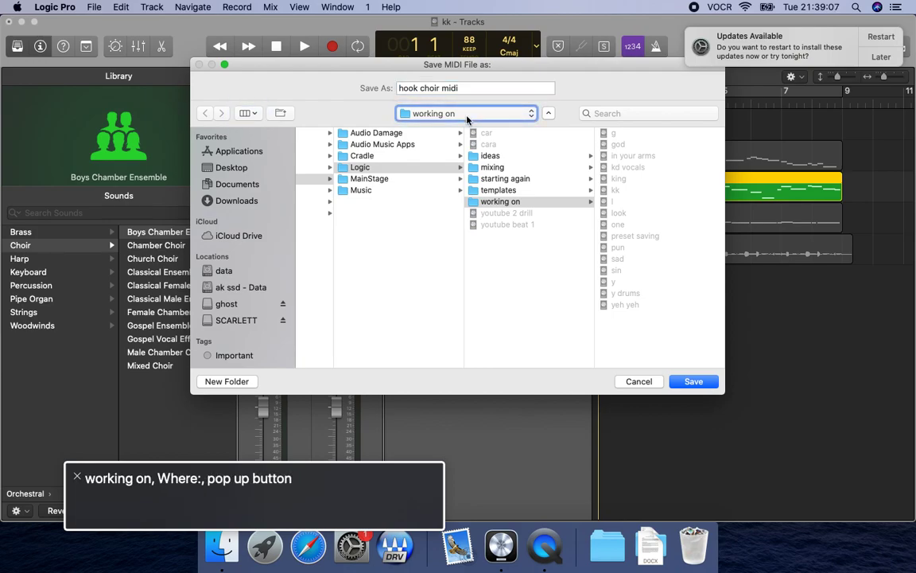
# Save the MIDI file in the "midi" folder of bounces > starting again > youtube 3 trap.
pyautogui.click(466, 117)
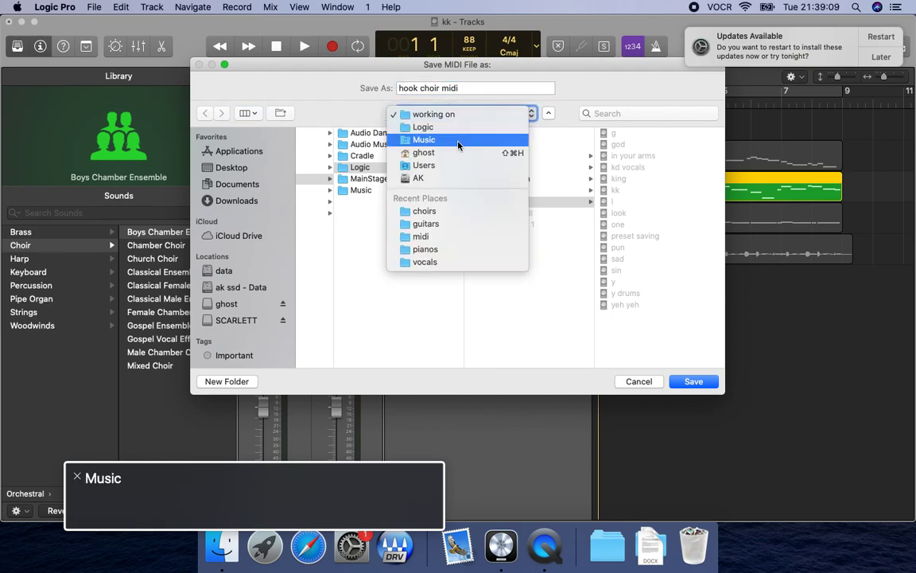
pyautogui.click(458, 152)
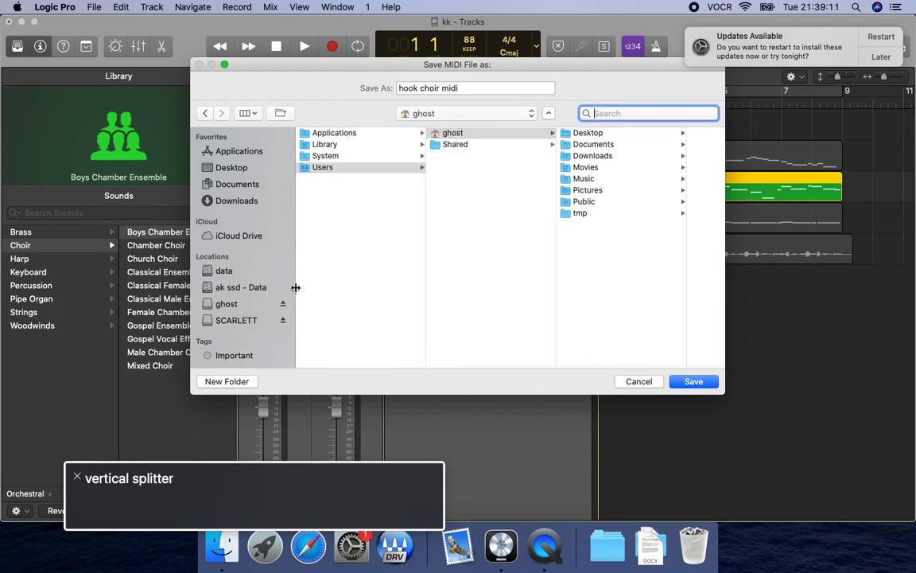
pyautogui.press('Tab')
pyautogui.press('Right')
pyautogui.press('Right')
pyautogui.press('Right')
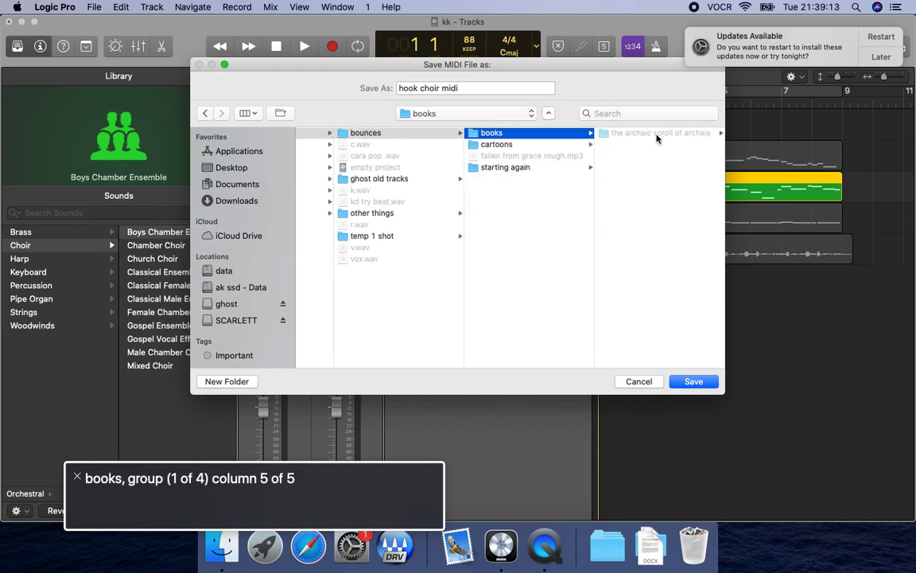
pyautogui.press('Down')
pyautogui.press('Down')
pyautogui.press('Right')
pyautogui.click(546, 352)
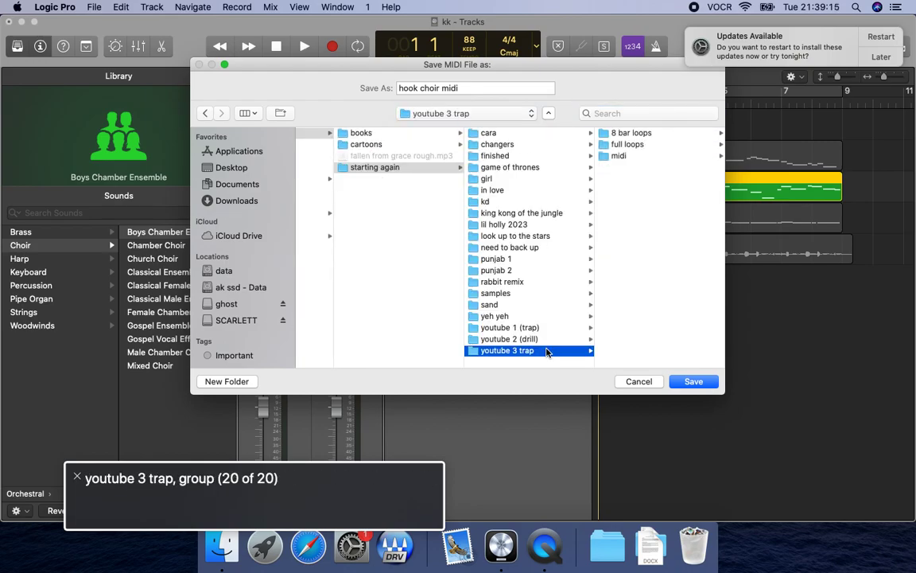
pyautogui.click(619, 156)
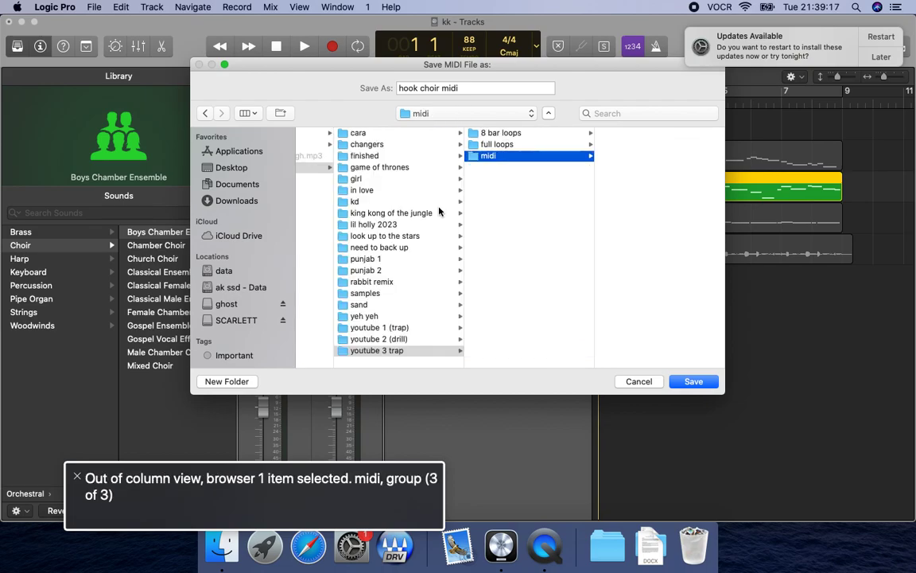
pyautogui.click(693, 384)
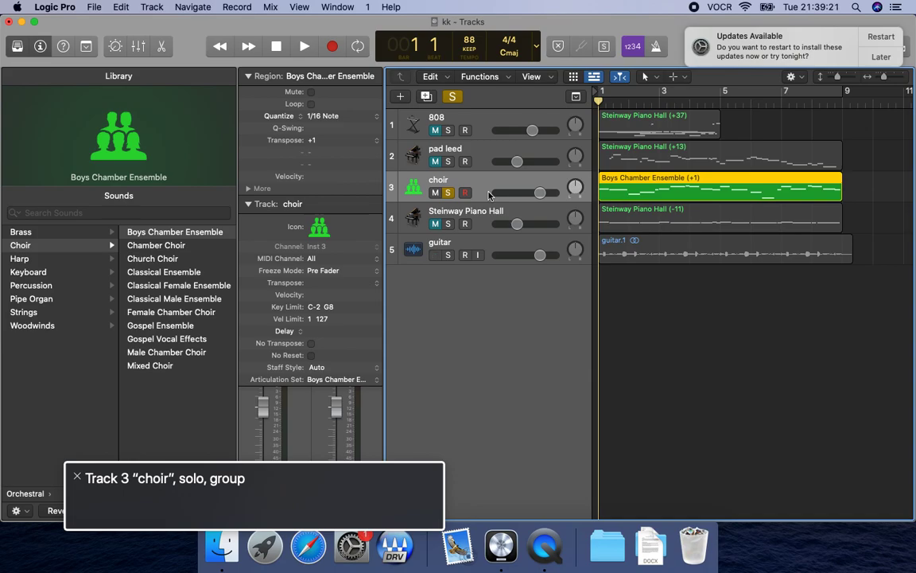
# Turn off the choir's solo and reactivate its bypassed SilvVerb effect in the Mixer while checking playback.
pyautogui.press('s')
pyautogui.press('space')
pyautogui.press('space')
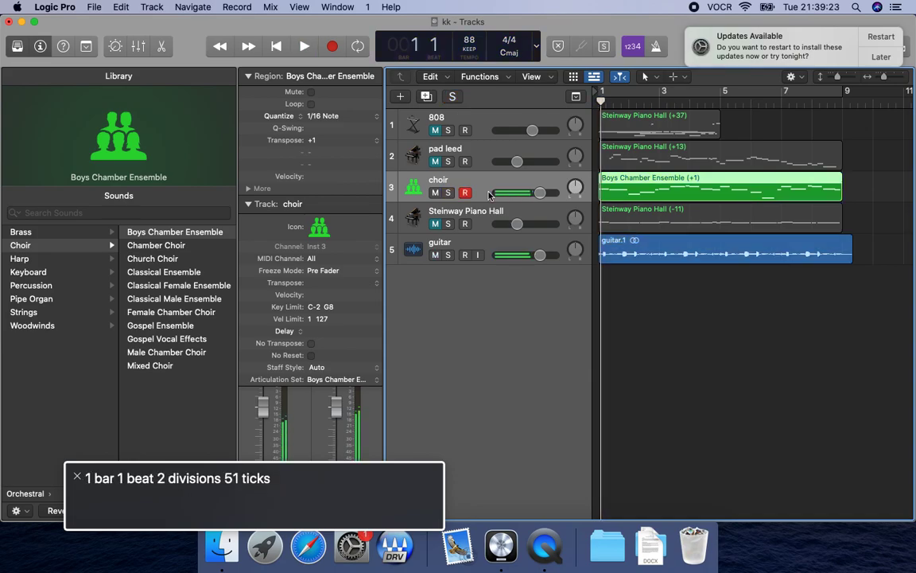
pyautogui.press('x')
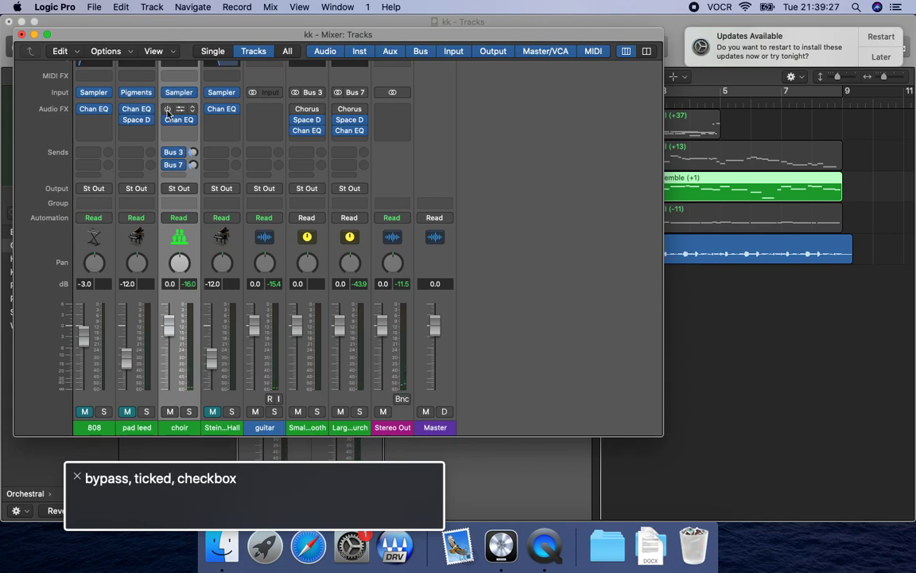
pyautogui.press('space')
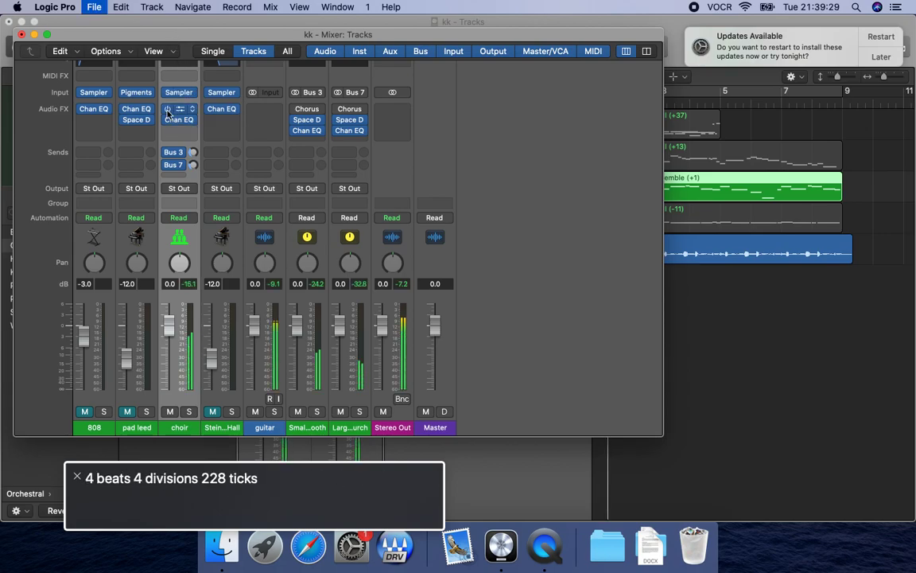
# Close the Mixer, lower the choir track's volume to -12.0 dB and check the balance in playback.
pyautogui.press('x')
pyautogui.press('space')
pyautogui.click(488, 163)
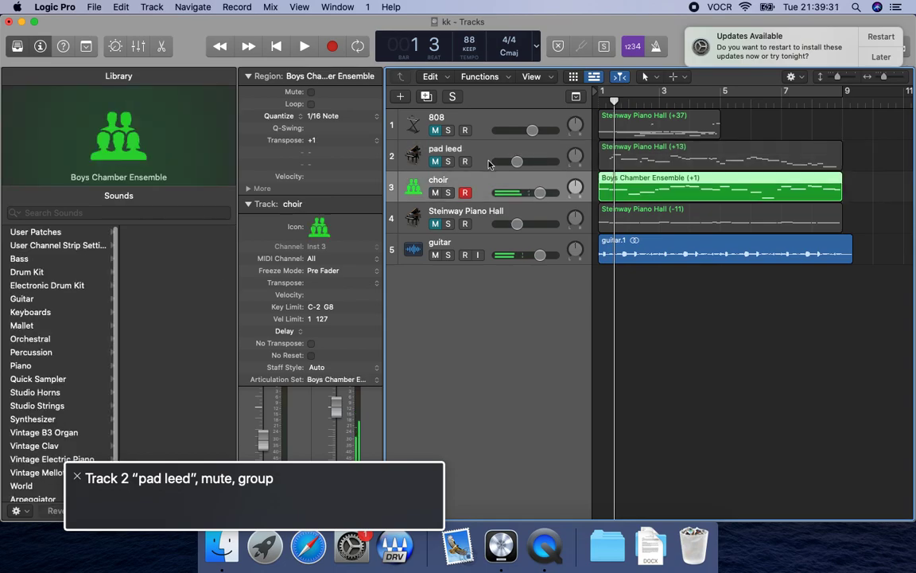
pyautogui.hotkey('ctrl', 'alt', 'shift', 'Down')
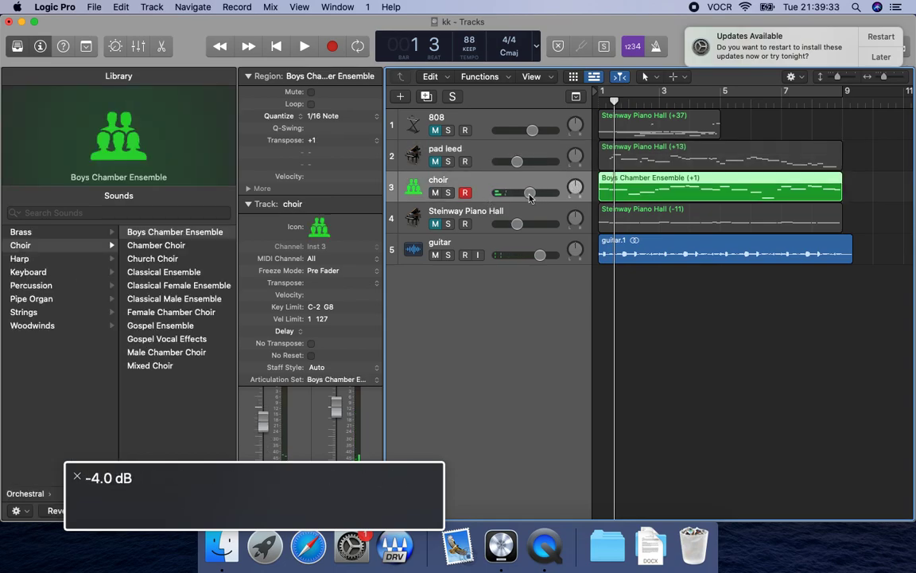
pyautogui.press('space')
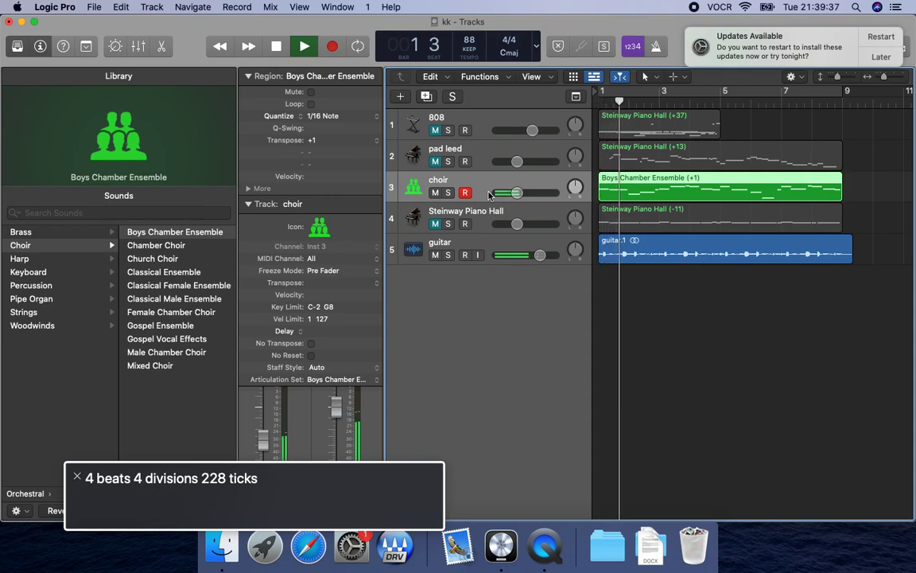
pyautogui.press('space')
# Unmute the "pad leed" track and play the arrangement from the beginning through bar 8.
pyautogui.press('Up')
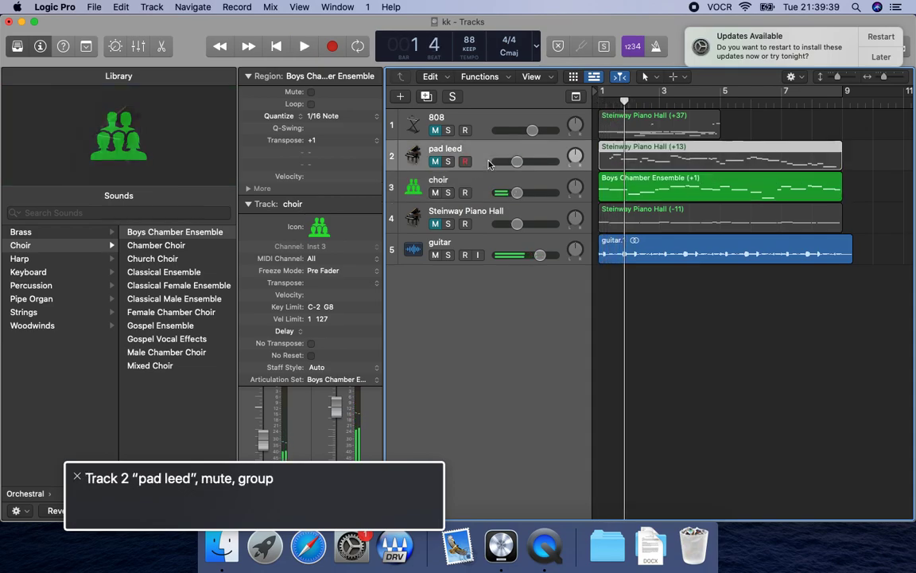
pyautogui.press('Return')
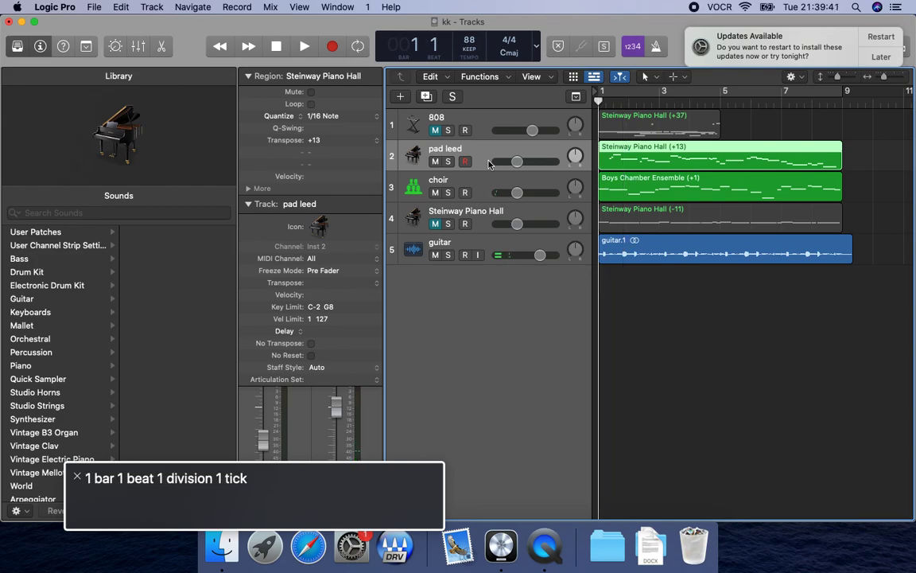
pyautogui.press('space')
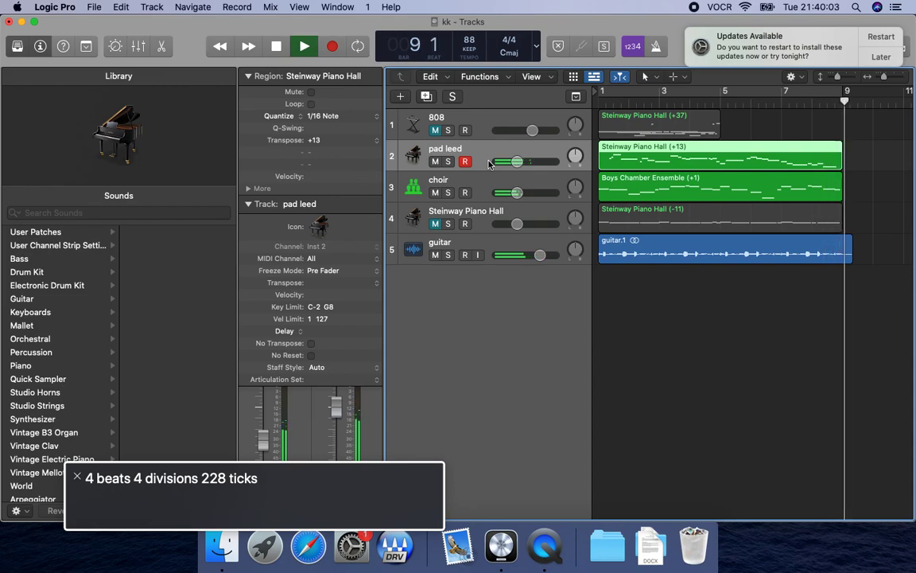
pyautogui.press('space')
# Raise the "pad leed" track's volume to 0.0 dB and replay from the beginning.
pyautogui.press('Up')
pyautogui.press('Down')
pyautogui.hotkey('ctrl', 'alt', 'shift', 'Down')
pyautogui.hotkey('ctrl', 'alt', 'Right')
pyautogui.hotkey('ctrl', 'alt', 'Right')
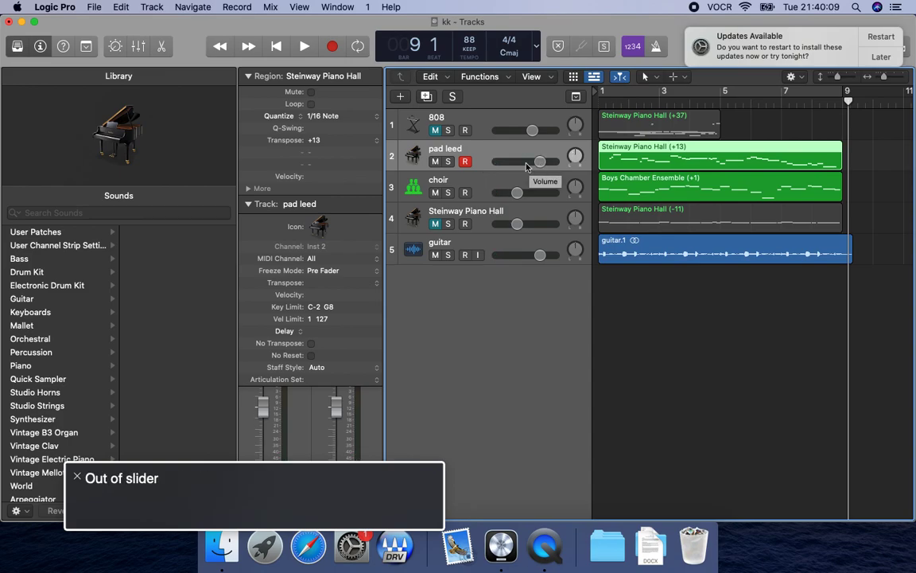
pyautogui.press('Return')
pyautogui.press('space')
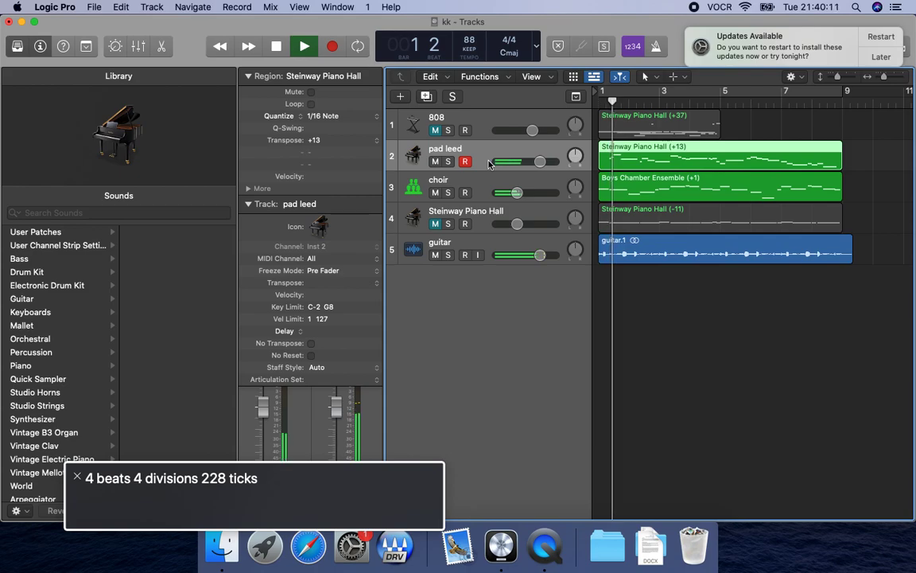
# Solo the "pad leed" track and bypass its Space D effect in the Mixer, replaying from the start.
pyautogui.press('s')
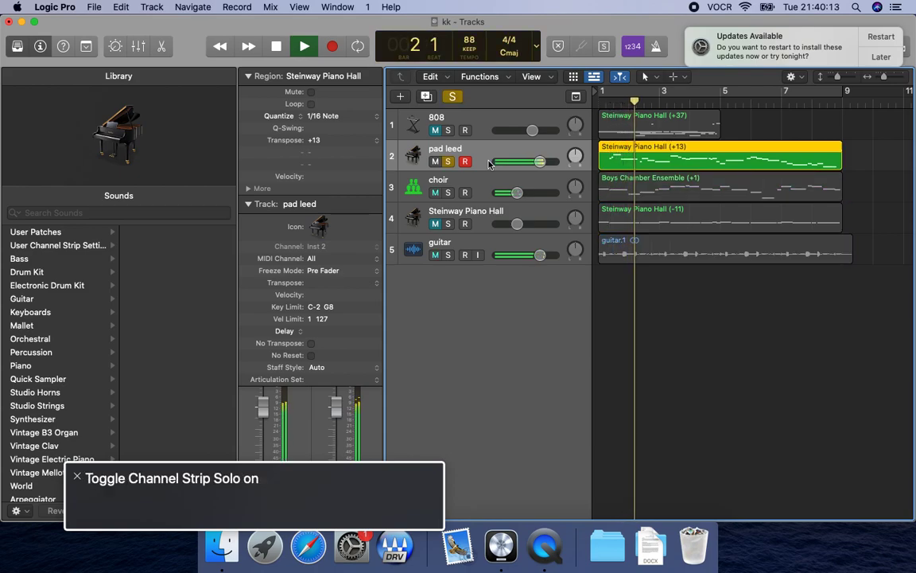
pyautogui.press('space')
pyautogui.press('x')
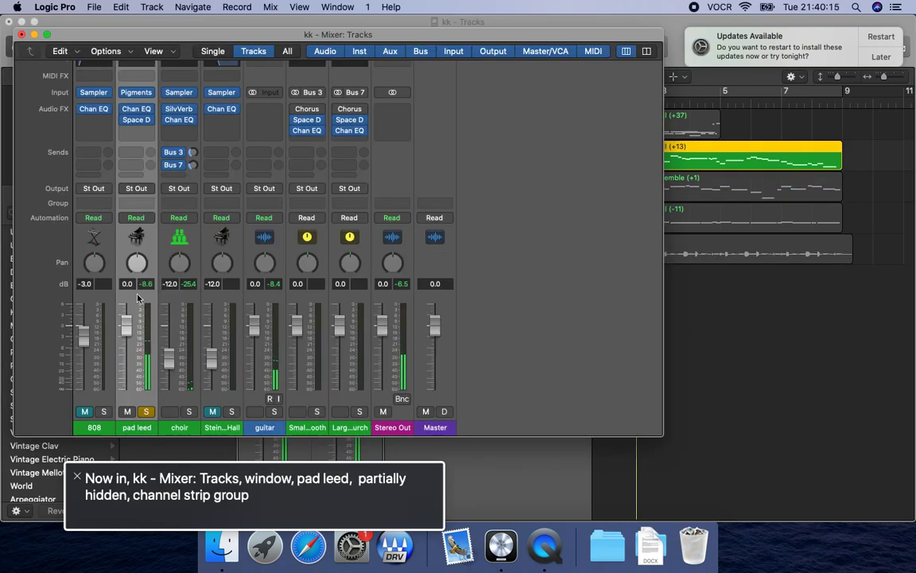
pyautogui.hotkey('ctrl', 'alt', 'shift', 'Down')
pyautogui.hotkey('ctrl', 'alt', 'Right')
pyautogui.hotkey('ctrl', 'alt', 'Right')
pyautogui.hotkey('ctrl', 'alt', 'Right')
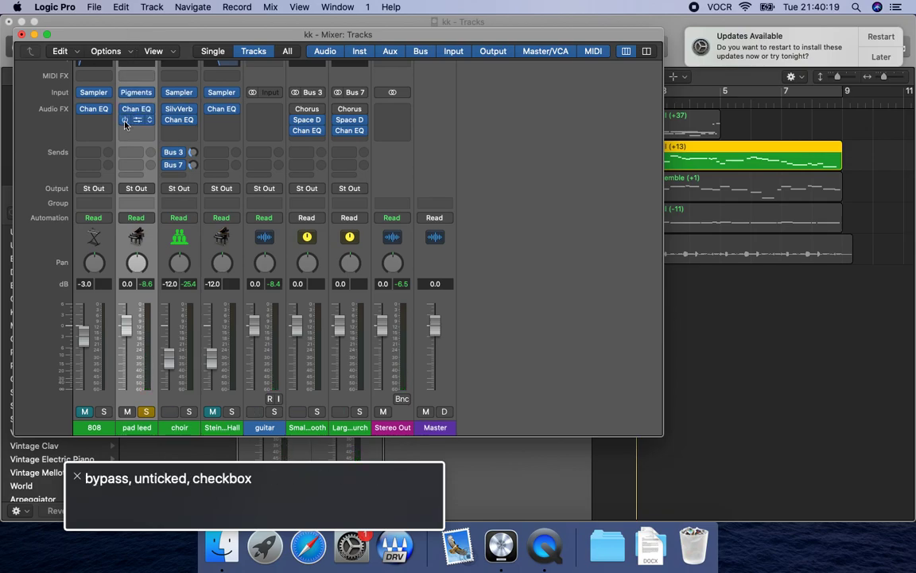
pyautogui.press('Return')
pyautogui.press('space')
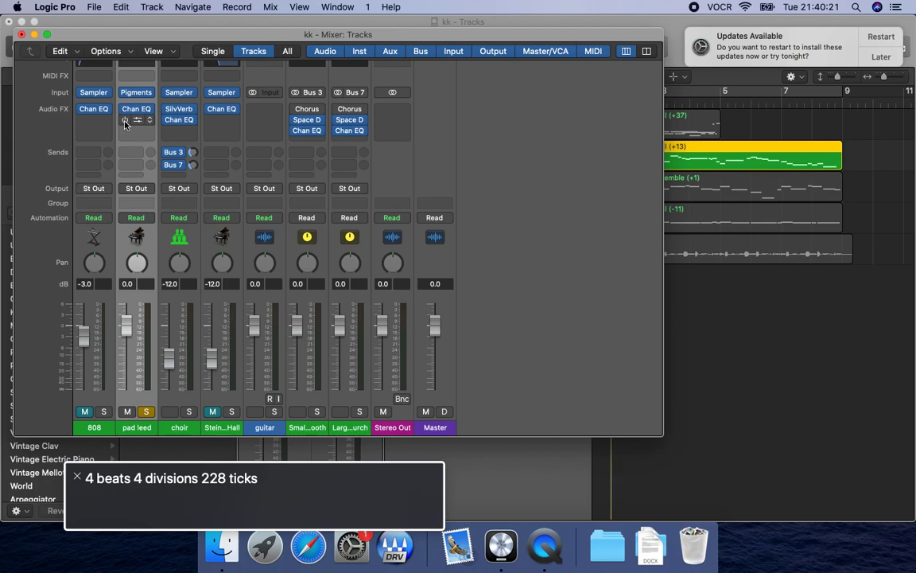
# Listen to the dry pad again, turn off its solo to hear the full mix, and close the Mixer.
pyautogui.hotkey('ctrl', 'alt', 'shift', 'Up')
pyautogui.hotkey('ctrl', 'alt', 'Right')
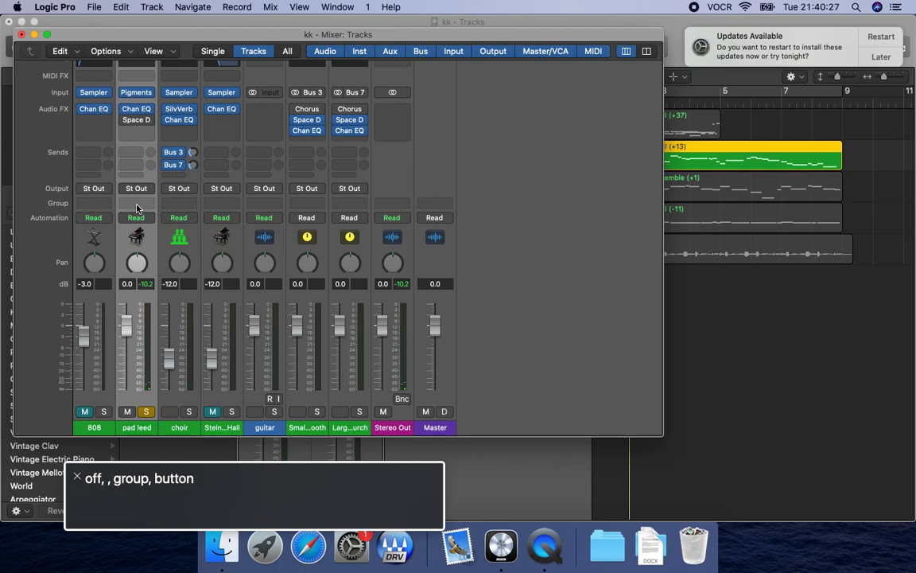
pyautogui.press('Return')
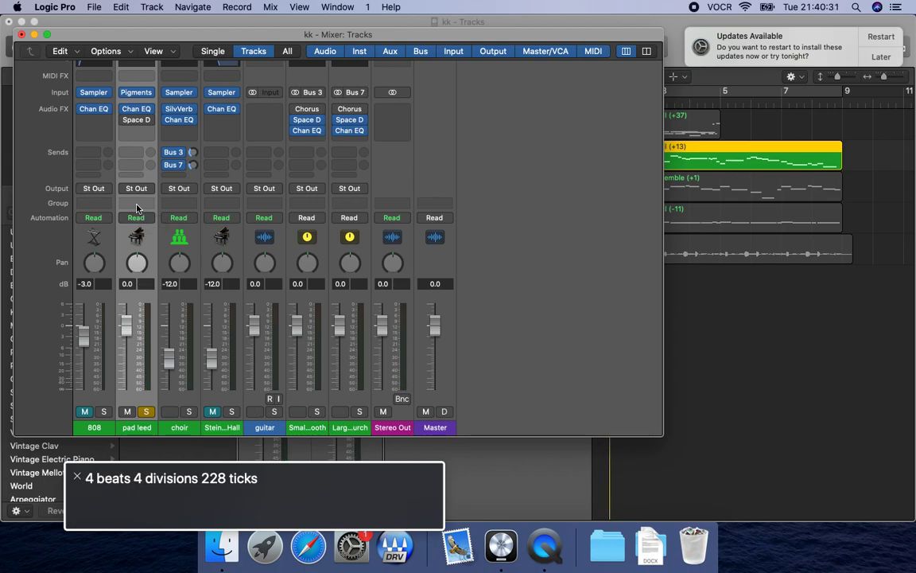
pyautogui.press('s')
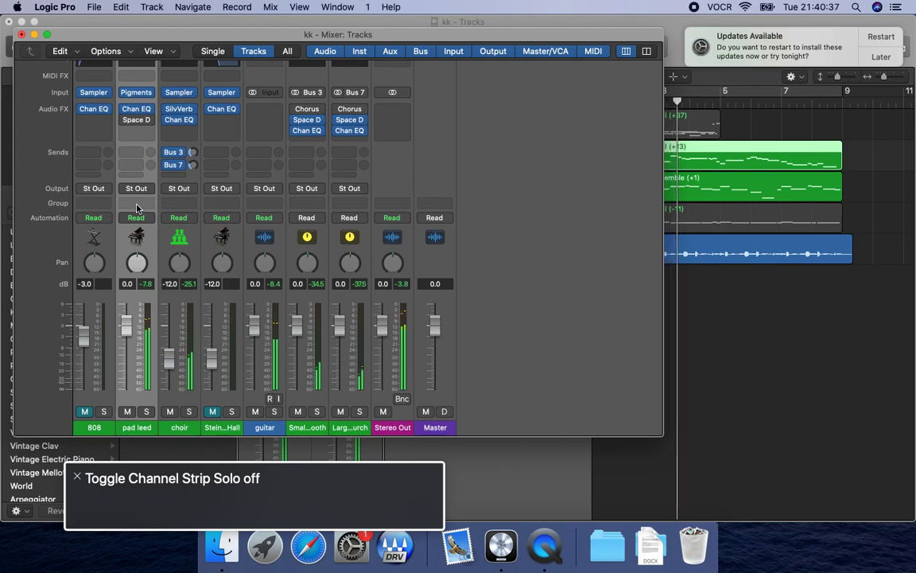
pyautogui.press('space')
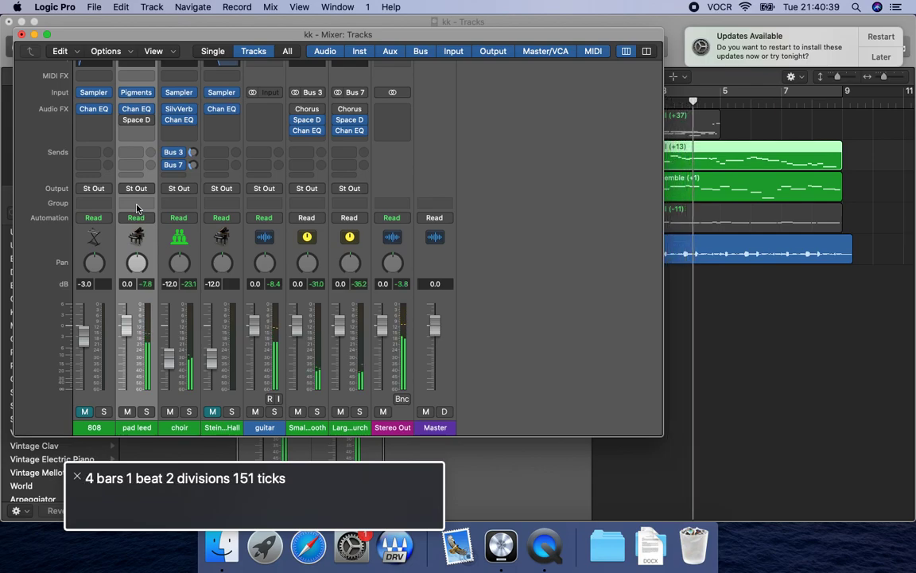
pyautogui.press('super+w')
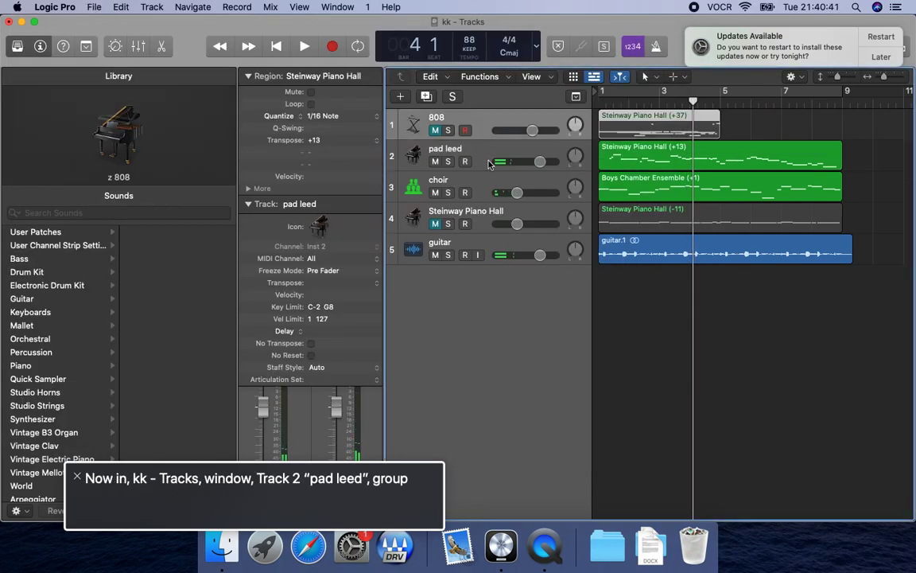
# Reselect and solo the "pad leed" track, check it briefly from the start and return the playhead to bar 1.
pyautogui.press('Up')
pyautogui.press('Down')
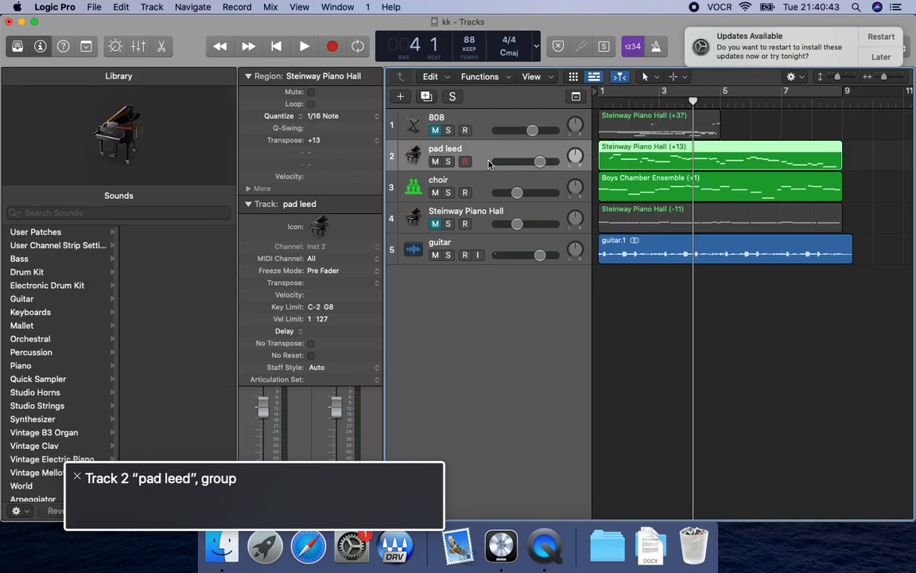
pyautogui.press('s')
pyautogui.press('Return')
pyautogui.press('space')
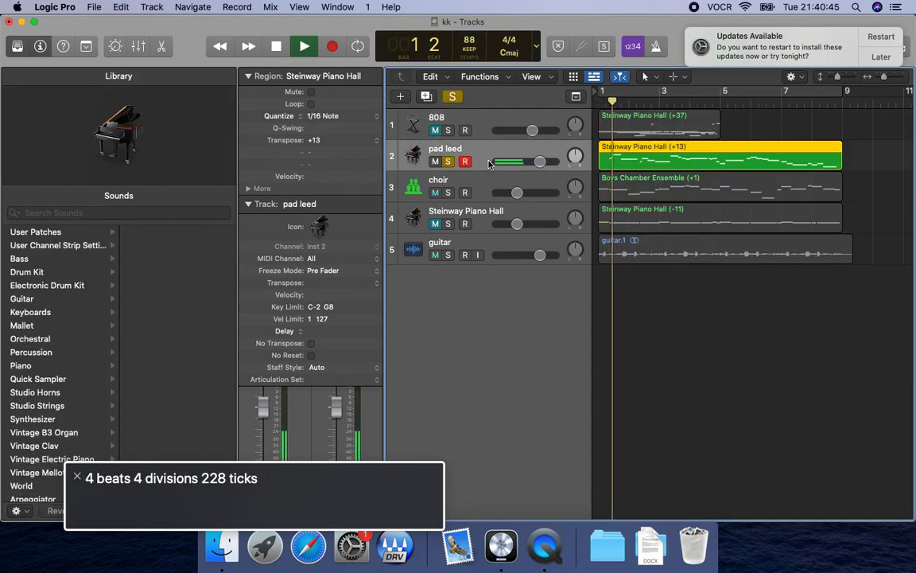
pyautogui.press('space')
pyautogui.press('Return')
# Start a bounce of the soloed pad loop and name the file "hook pad counter".
pyautogui.press('super+b')
pyautogui.hotkey('ctrl', 'alt', 'Right')
pyautogui.hotkey('ctrl', 'alt', 'Right')
pyautogui.hotkey('ctrl', 'alt', 'Right')
pyautogui.hotkey('ctrl', 'alt', 'Right')
pyautogui.hotkey('ctrl', 'alt', 'End')
pyautogui.hotkey('ctrl', 'alt', 'space')
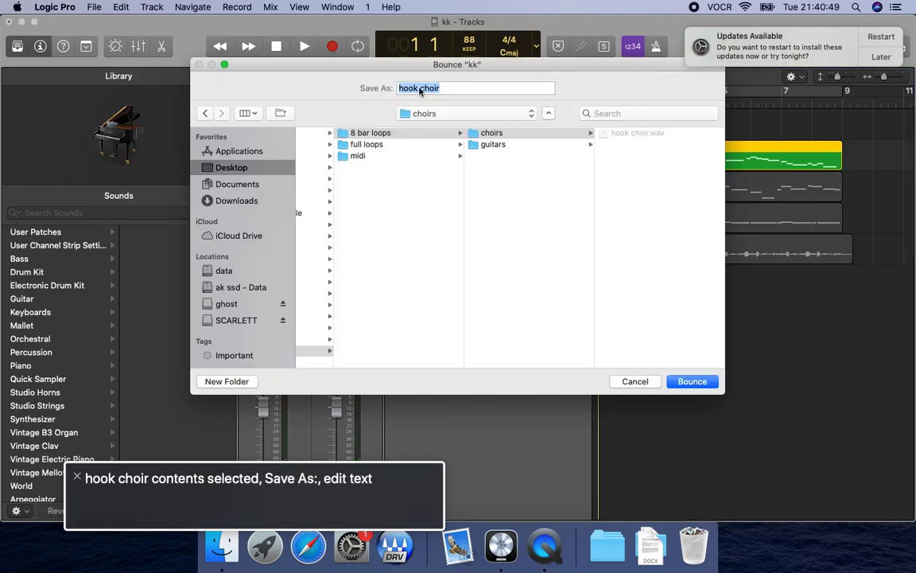
pyautogui.write('hook counter')
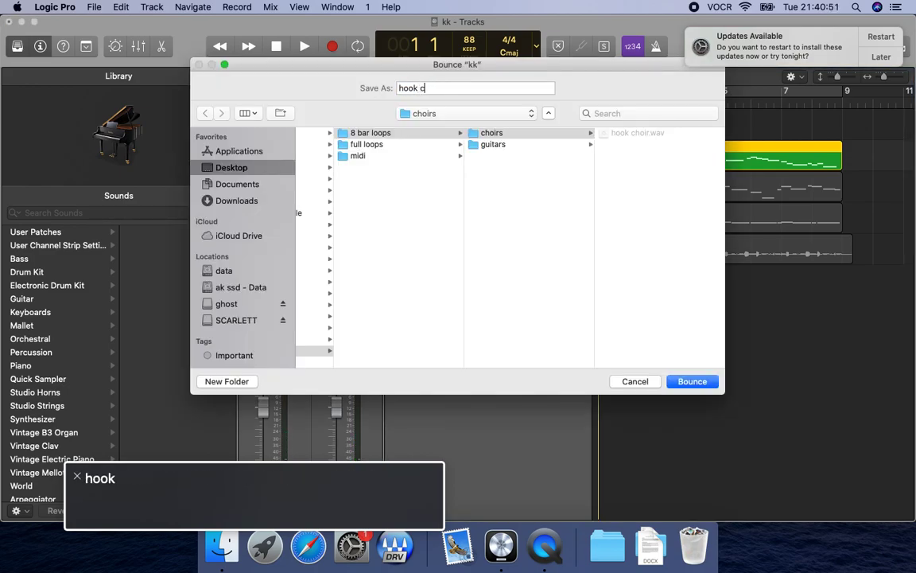
pyautogui.press('BackSpace')
pyautogui.press('BackSpace')
pyautogui.press('BackSpace')
pyautogui.press('BackSpace')
pyautogui.press('BackSpace')
pyautogui.press('BackSpace')
pyautogui.press('BackSpace')
pyautogui.press('BackSpace')
pyautogui.press('BackSpace')
pyautogui.write('k leed')
pyautogui.press('BackSpace')
pyautogui.press('BackSpace')
pyautogui.press('BackSpace')
pyautogui.press('BackSpace')
pyautogui.press('BackSpace')
pyautogui.press('BackSpace')
pyautogui.write('pad counter')
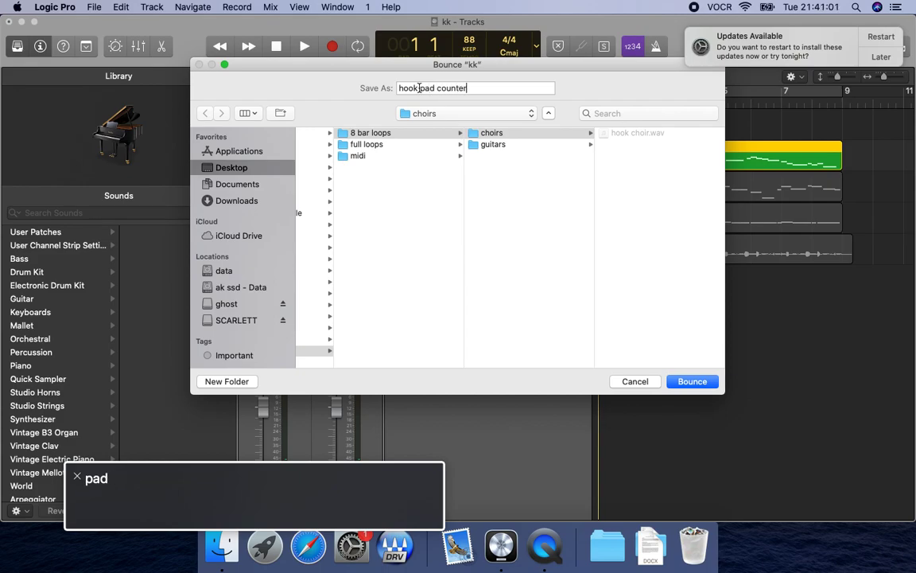
# Create a "counters" folder inside "8 bar loops" and bounce the pad loop into it.
pyautogui.press('Return')
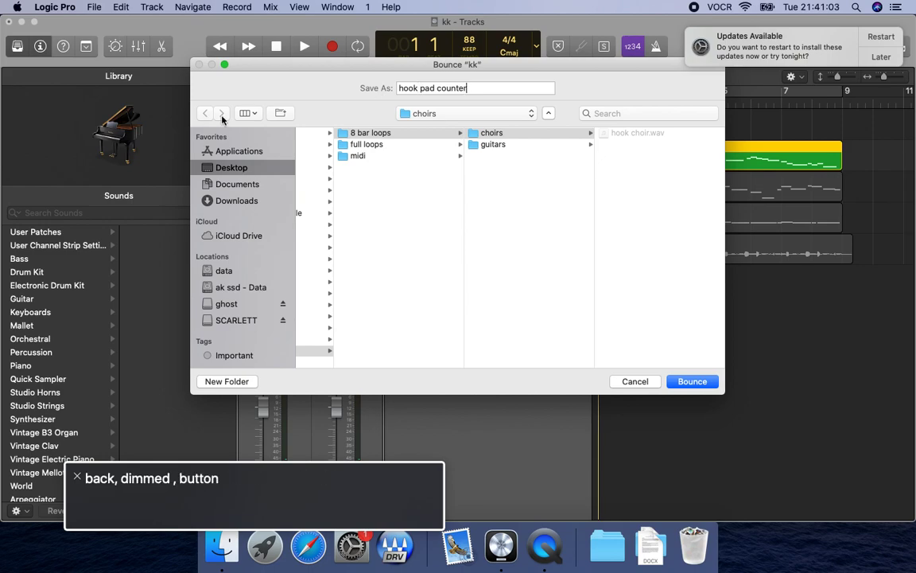
pyautogui.click(458, 116)
pyautogui.click(458, 128)
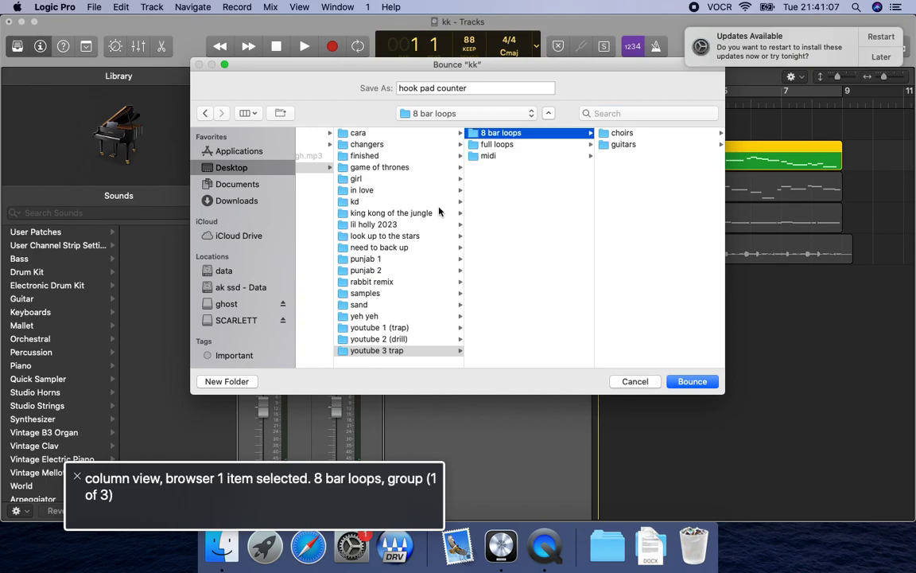
pyautogui.click(227, 381)
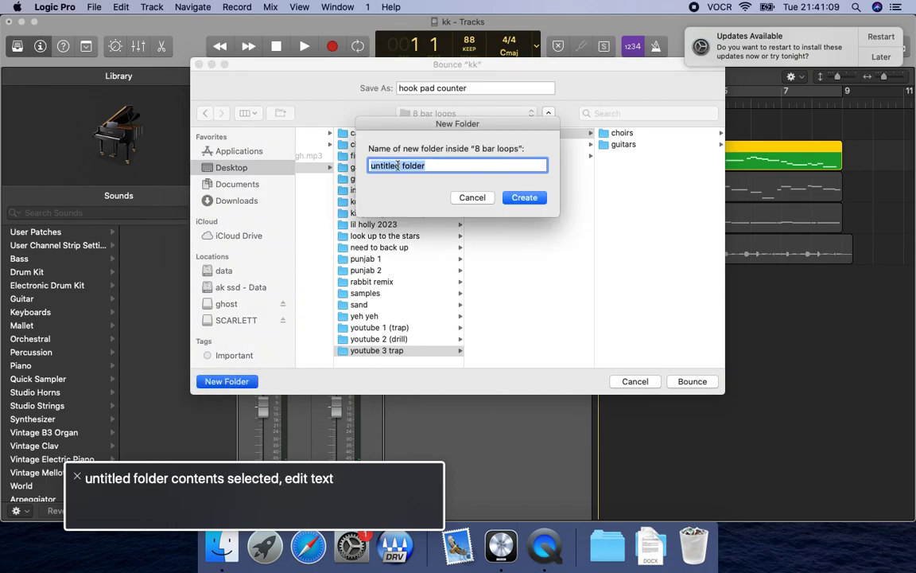
pyautogui.write('counters')
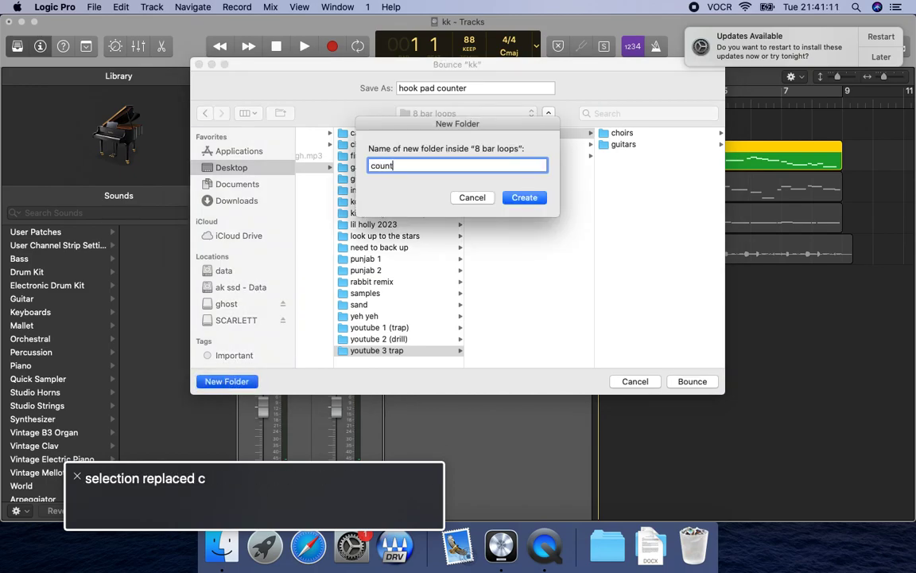
pyautogui.press('Return')
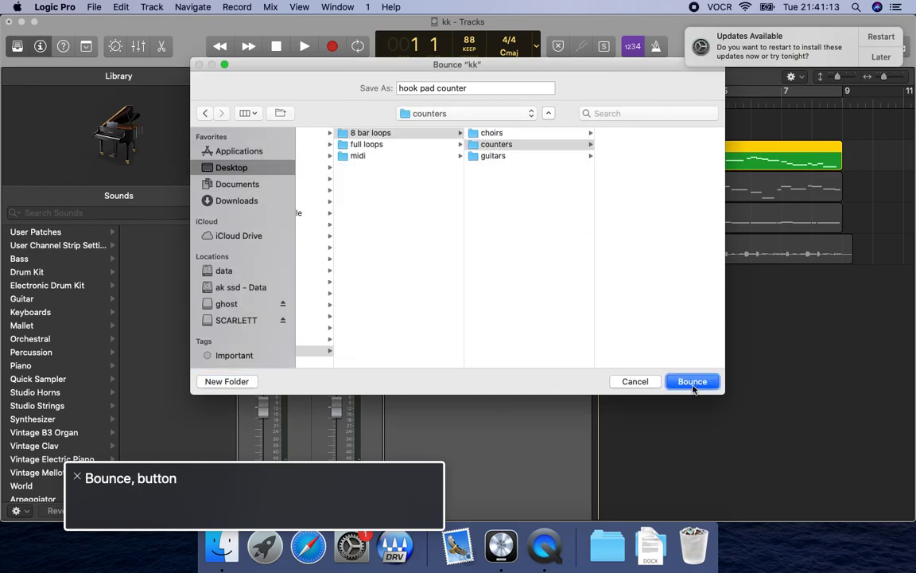
pyautogui.click(691, 384)
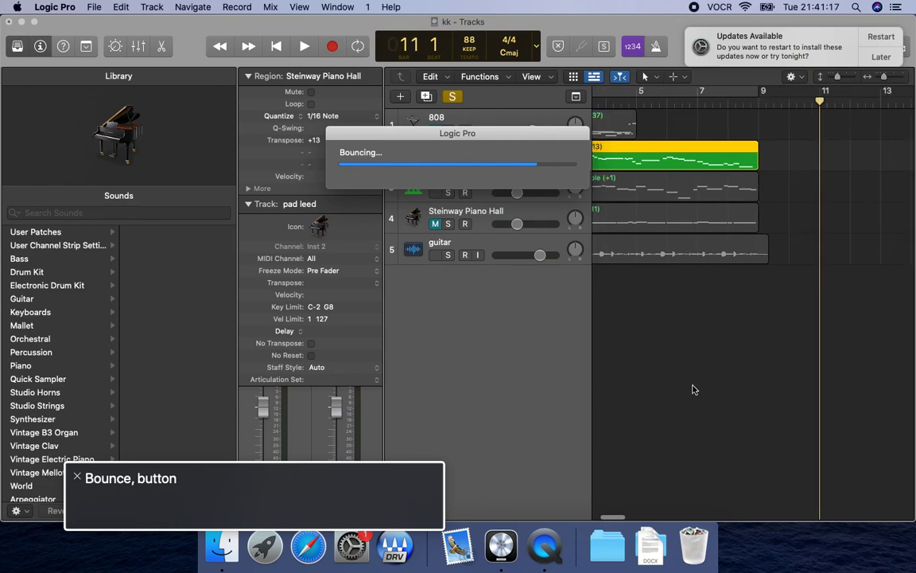
# Reselect the "pad leed" track and export its region as "hook counter midi" into the "midi" folder.
pyautogui.press('Up')
pyautogui.press('Down')
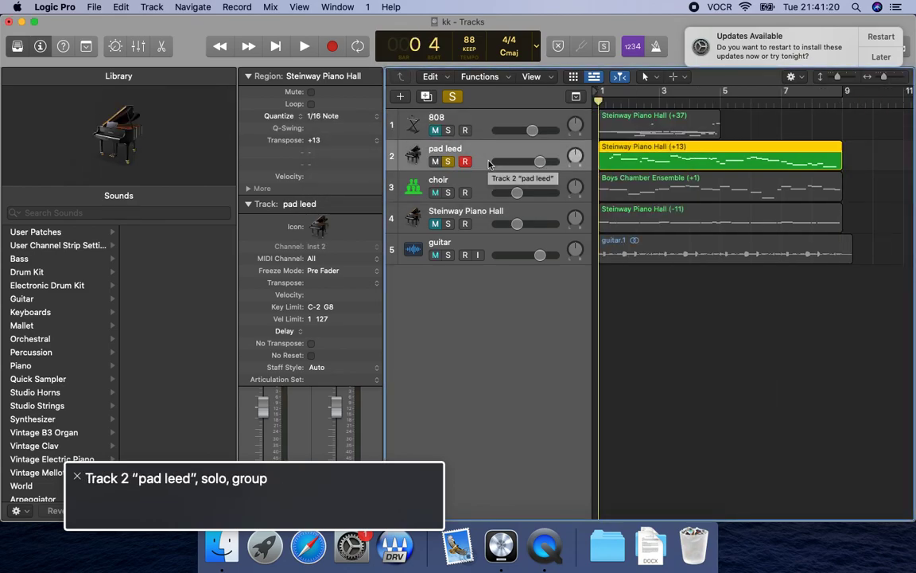
pyautogui.press('Return')
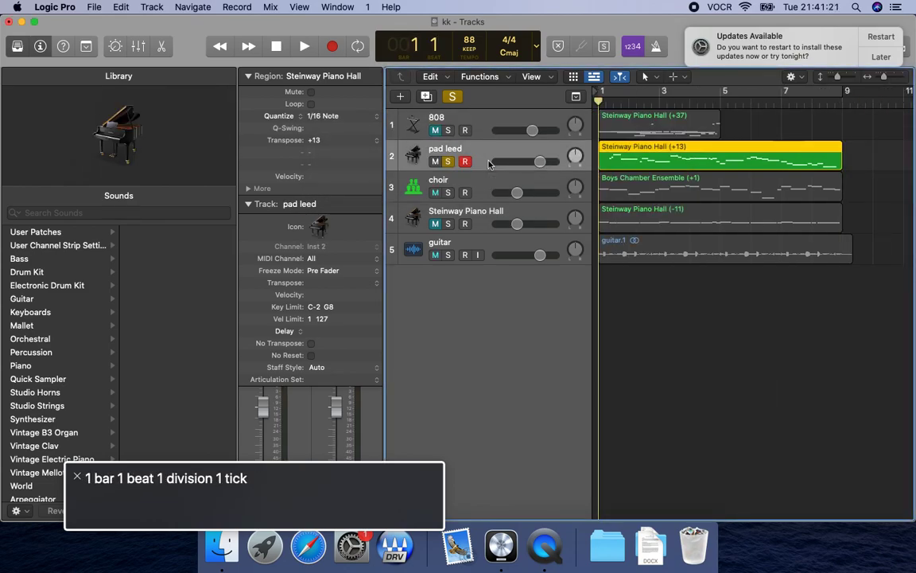
pyautogui.press('alt+super+e')
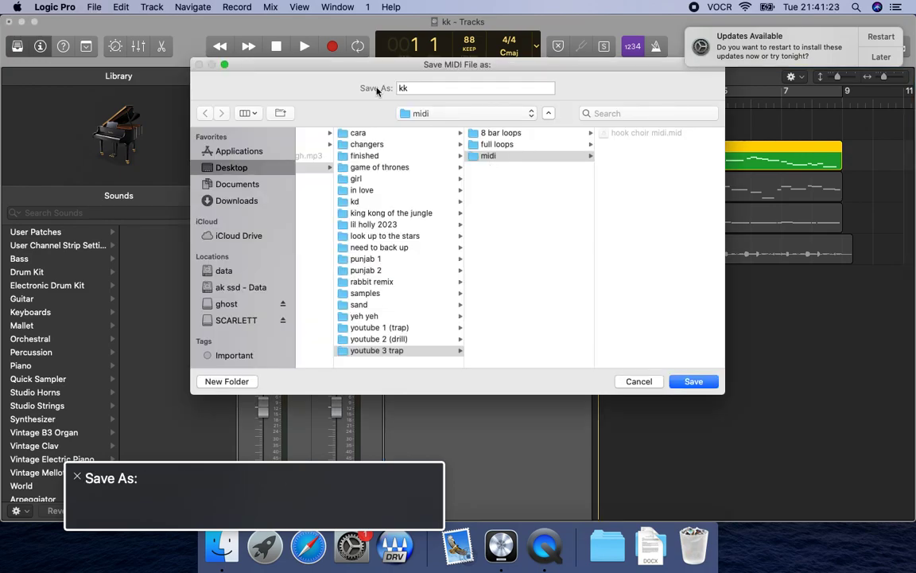
pyautogui.write('h')
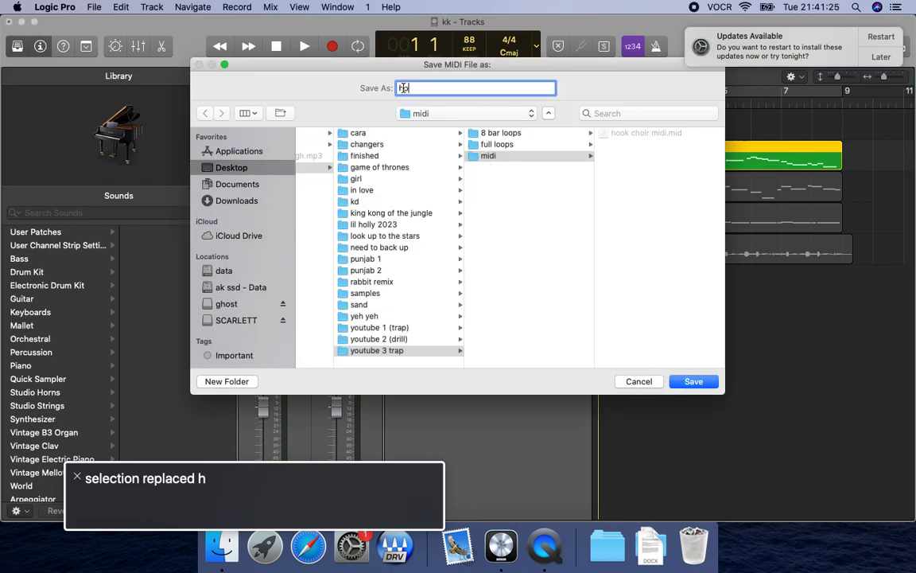
pyautogui.write('ook counter midi')
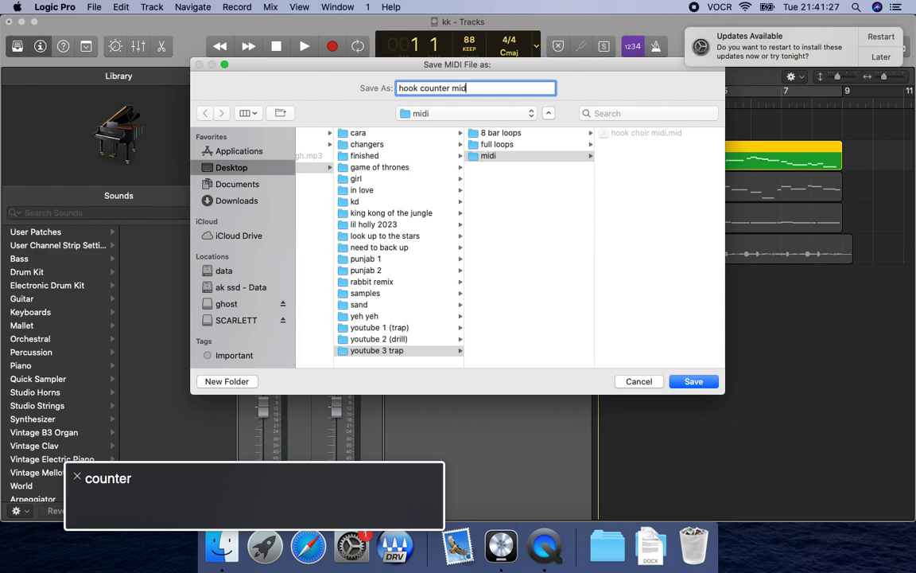
pyautogui.press('Tab')
pyautogui.press('Tab')
pyautogui.press('Return')
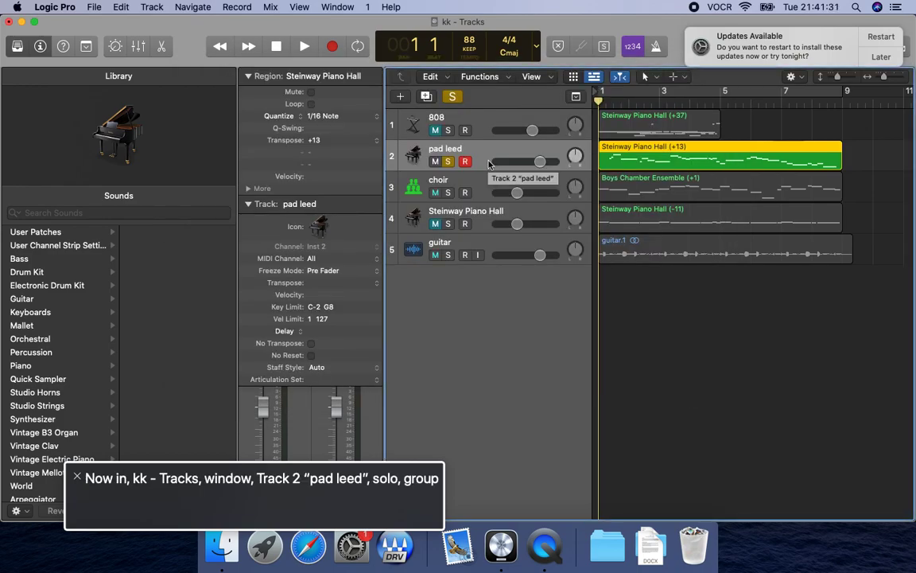
# Lower the "pad leed" track's volume to nearly the same level as the choir track.
pyautogui.hotkey('ctrl', 'alt', 'shift', 'Down')
pyautogui.hotkey('ctrl', 'alt', 'Left')
pyautogui.hotkey('ctrl', 'alt', 'Left')
pyautogui.hotkey('ctrl', 'alt', 'Left')
pyautogui.hotkey('ctrl', 'alt', 'Left')
pyautogui.hotkey('ctrl', 'alt', 'Left')
pyautogui.hotkey('ctrl', 'alt', 'Left')
pyautogui.hotkey('ctrl', 'alt', 'Left')
pyautogui.hotkey('ctrl', 'alt', 'Left')
pyautogui.hotkey('ctrl', 'alt', 'Left')
pyautogui.hotkey('ctrl', 'alt', 'Left')
pyautogui.hotkey('ctrl', 'alt', 'shift', 'Up')
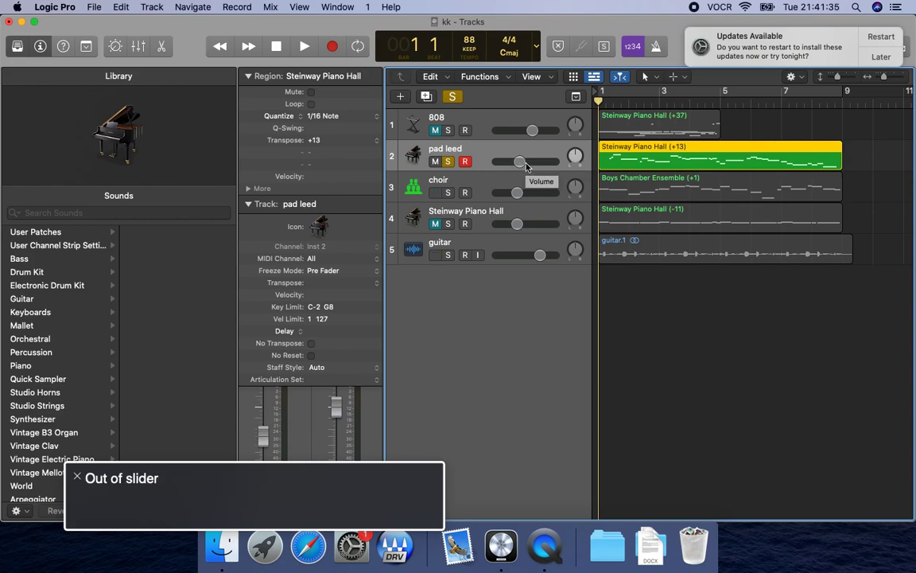
# Unsolo the "pad leed" track, play the mix from the start to check the balance, and save the project.
pyautogui.press('Return')
pyautogui.press('space')
pyautogui.press('s')
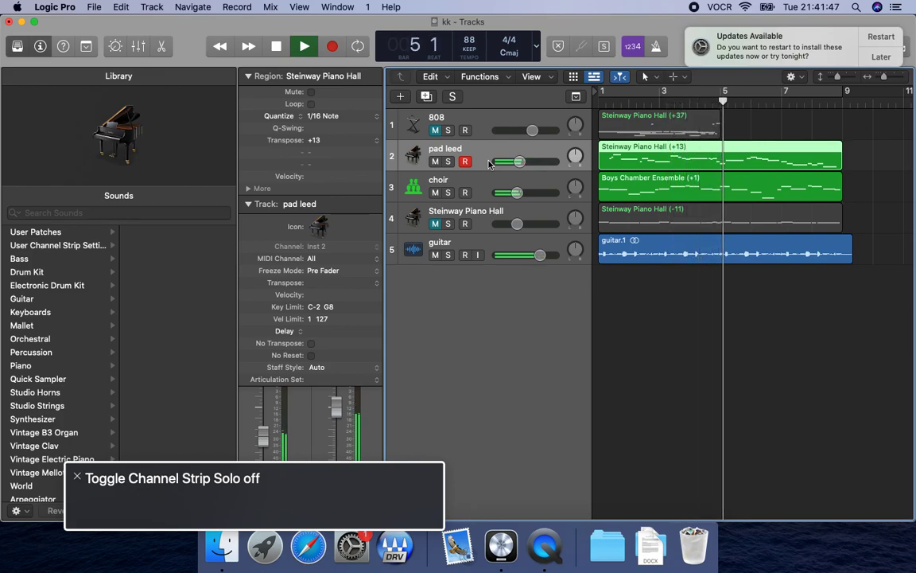
pyautogui.press('space')
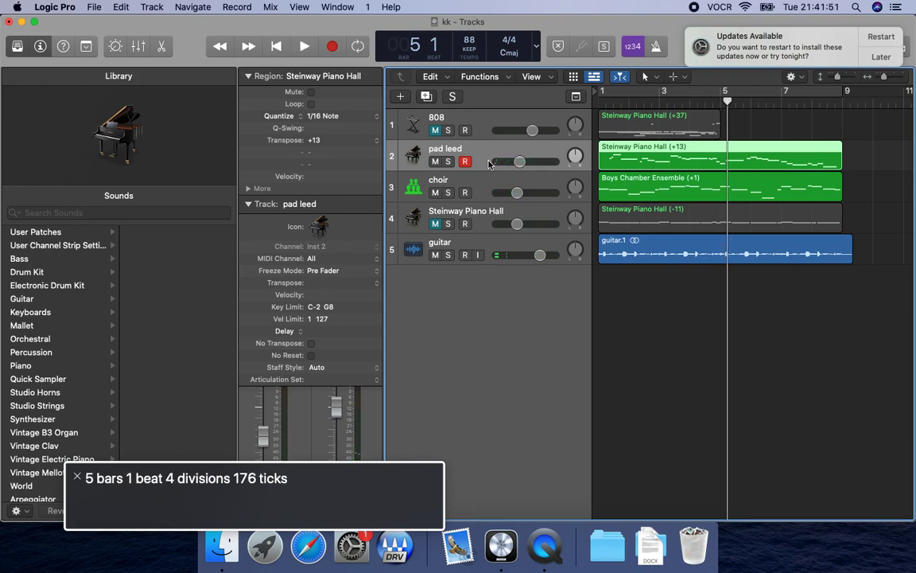
pyautogui.press('Return')
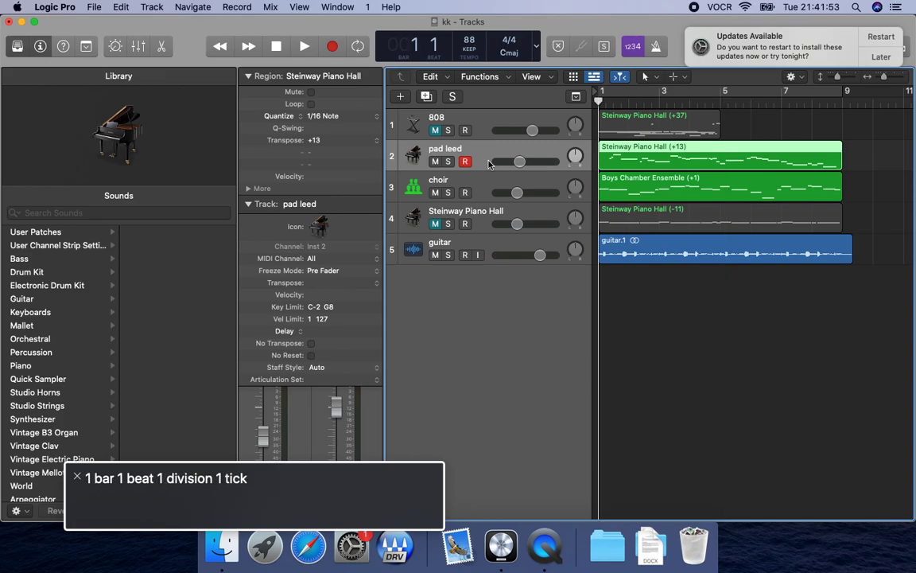
pyautogui.press('space')
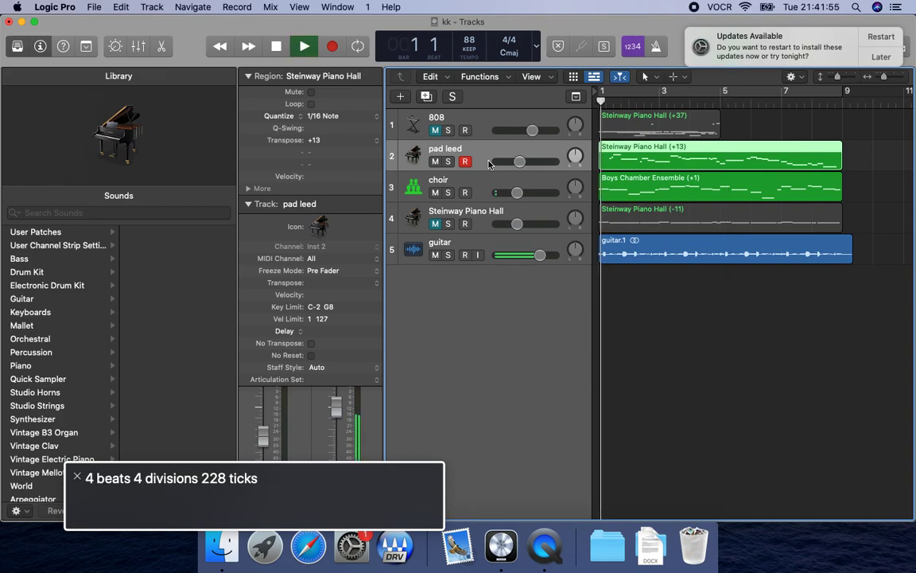
pyautogui.press('space')
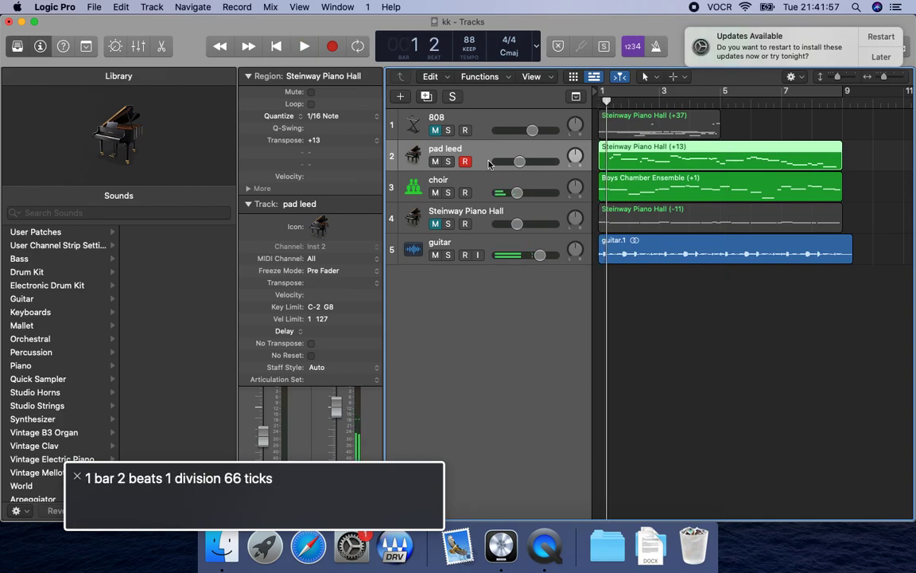
pyautogui.press('super+s')
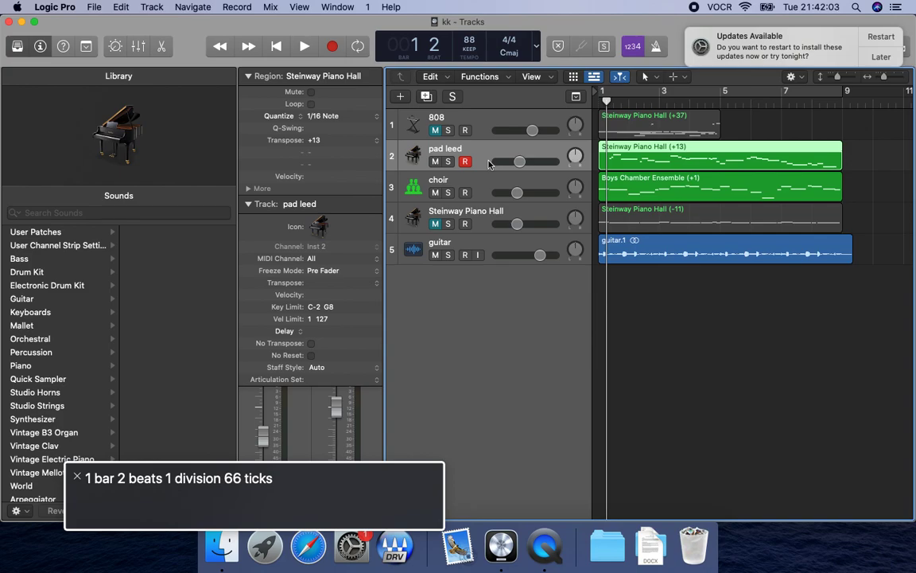
# Check the project's tempo, time signature and key signature.
pyautogui.hotkey('ctrl', 'alt', 'i')
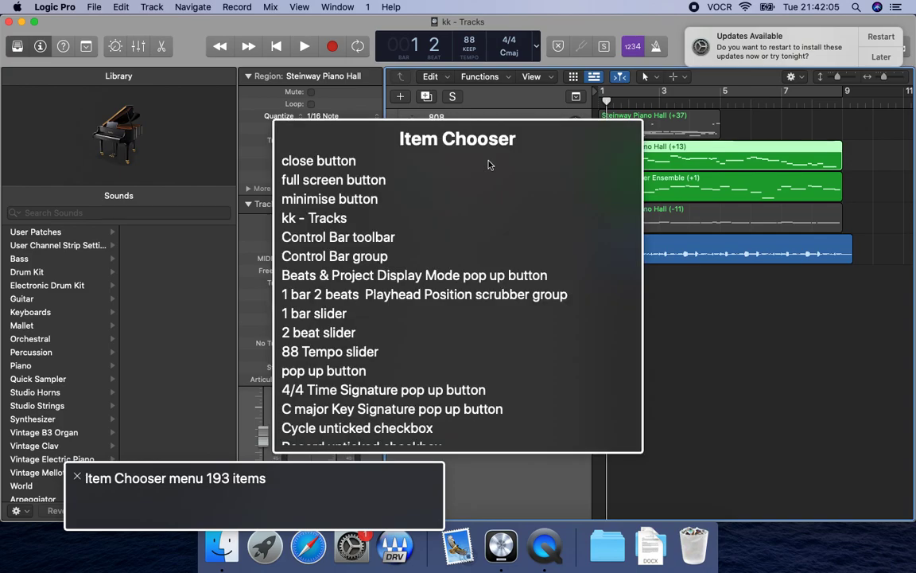
pyautogui.press('Down')
pyautogui.press('Down')
pyautogui.press('Down')
pyautogui.press('Down')
pyautogui.press('Down')
pyautogui.press('Down')
pyautogui.press('Down')
pyautogui.press('Down')
pyautogui.press('Down')
pyautogui.press('Down')
pyautogui.press('Down')
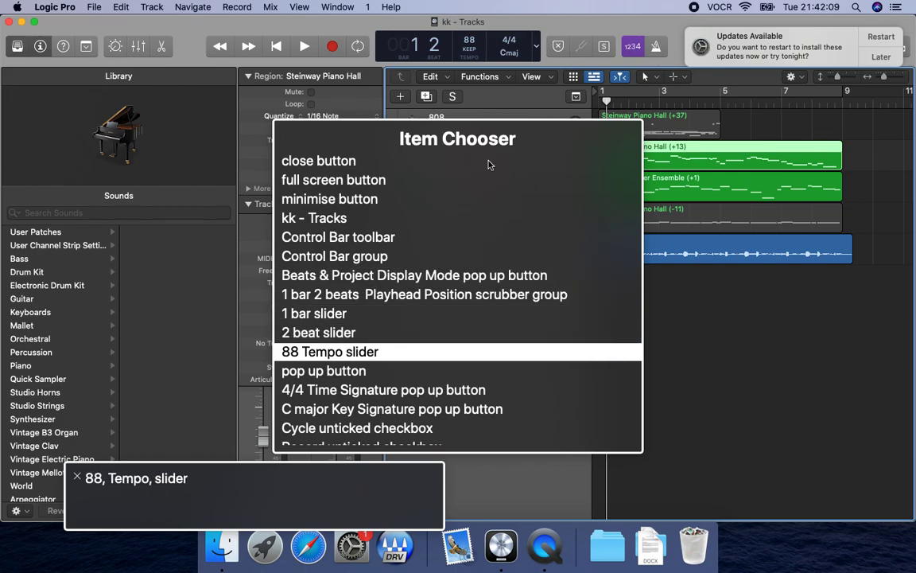
pyautogui.press('Down')
pyautogui.press('Down')
pyautogui.press('Down')
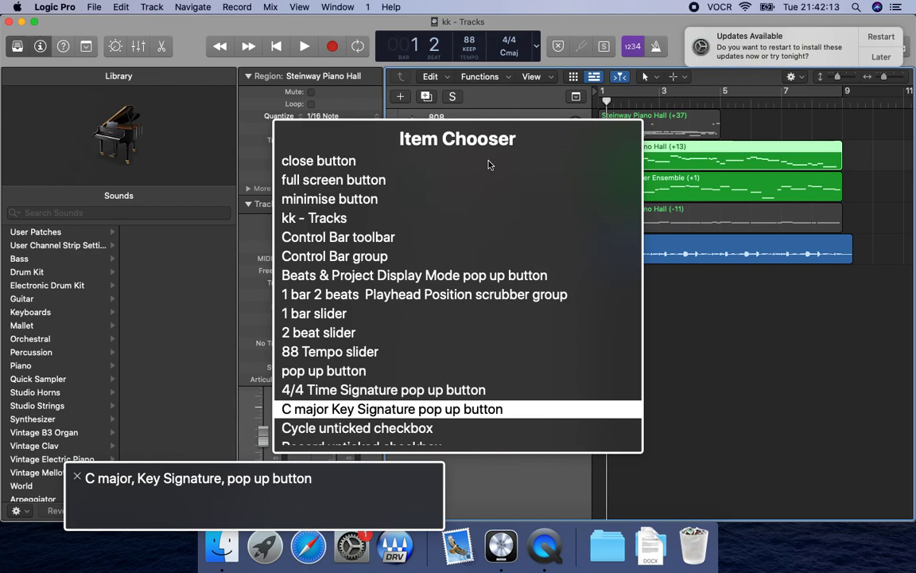
pyautogui.press('Escape')
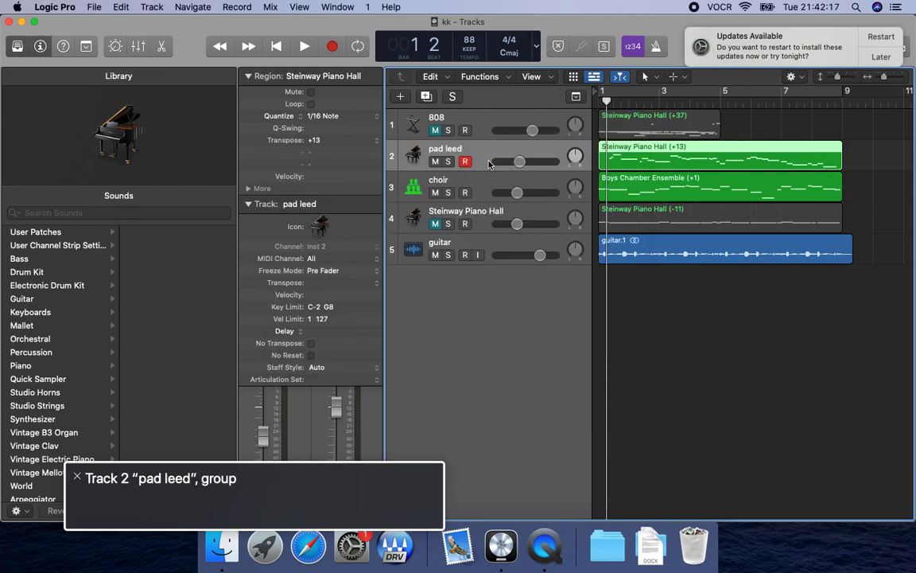
# Close the current project and create a new empty one with a single software instrument track.
pyautogui.press('super+shift+n')
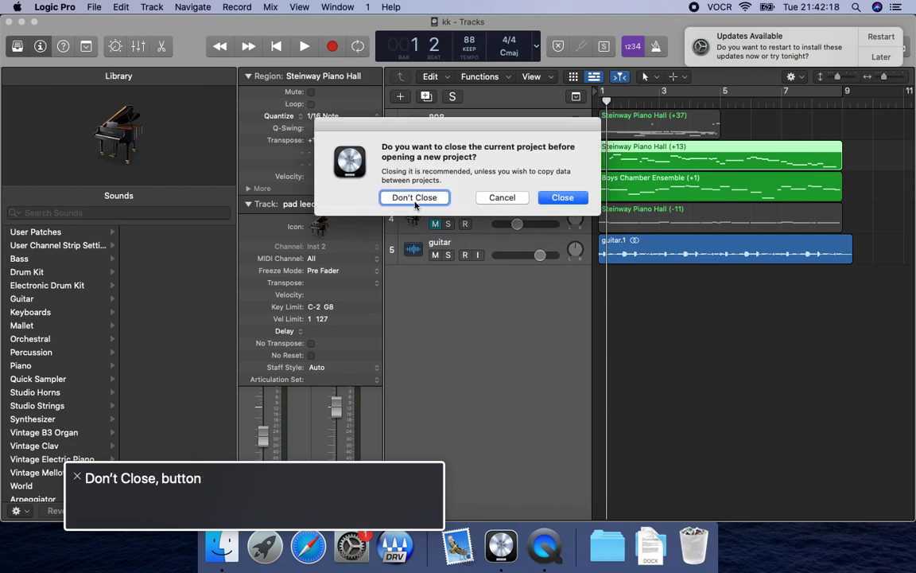
pyautogui.click(563, 199)
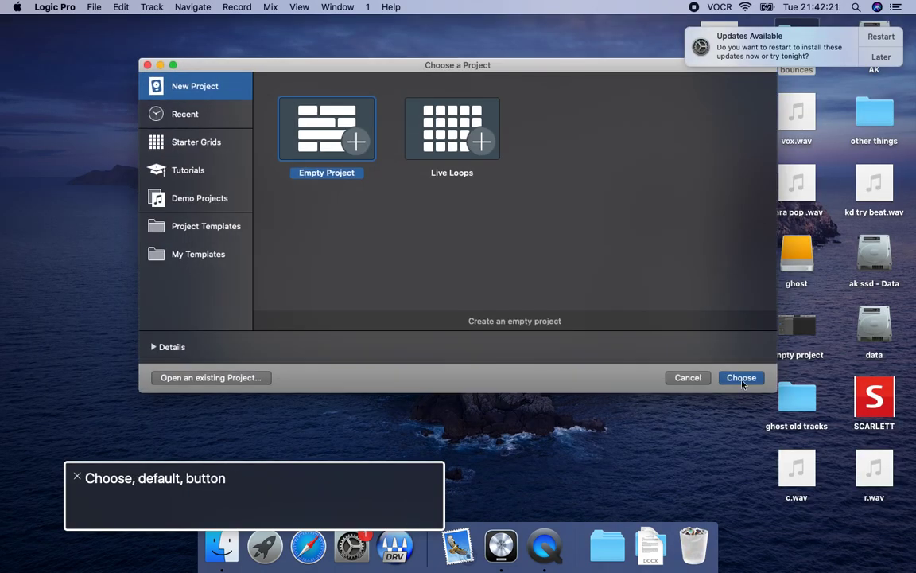
pyautogui.click(741, 383)
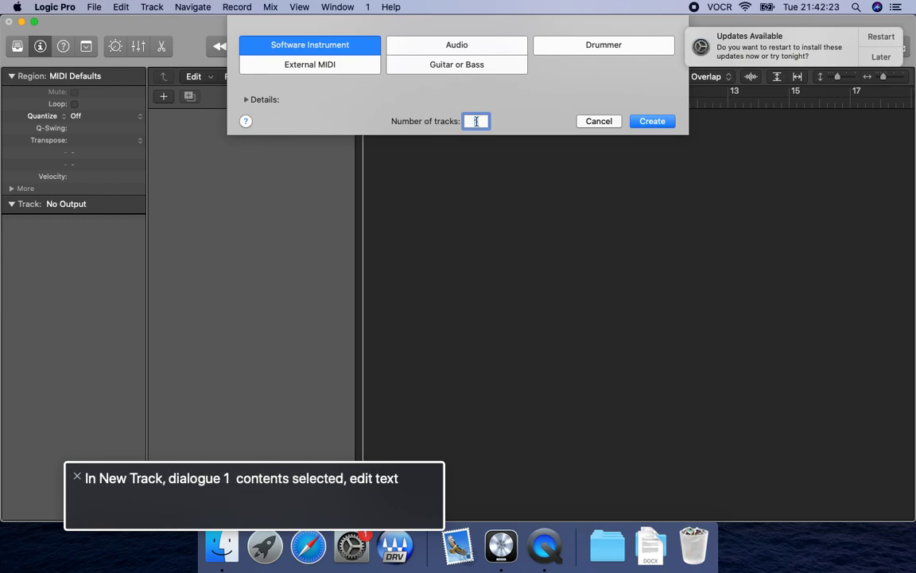
pyautogui.click(652, 123)
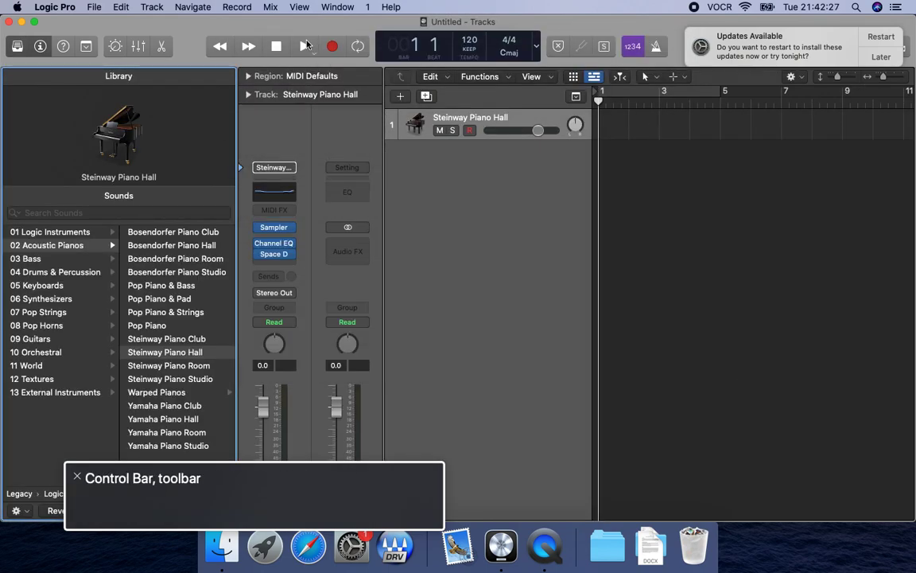
# Save the new project as "youtube trap 3" in the Logic folder.
pyautogui.press('super+s')
pyautogui.press('BackSpace')
pyautogui.write('youtube ')
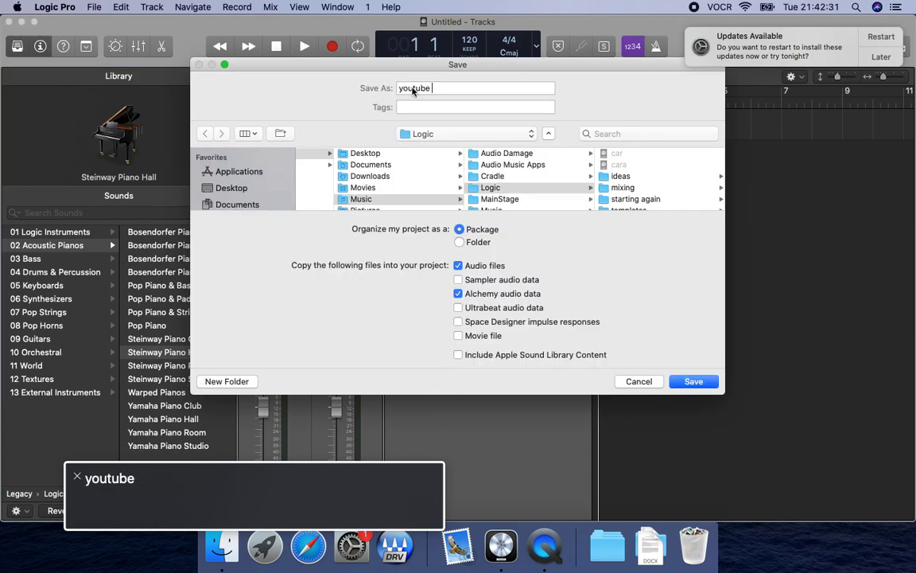
pyautogui.write('trap 3')
pyautogui.press('Return')
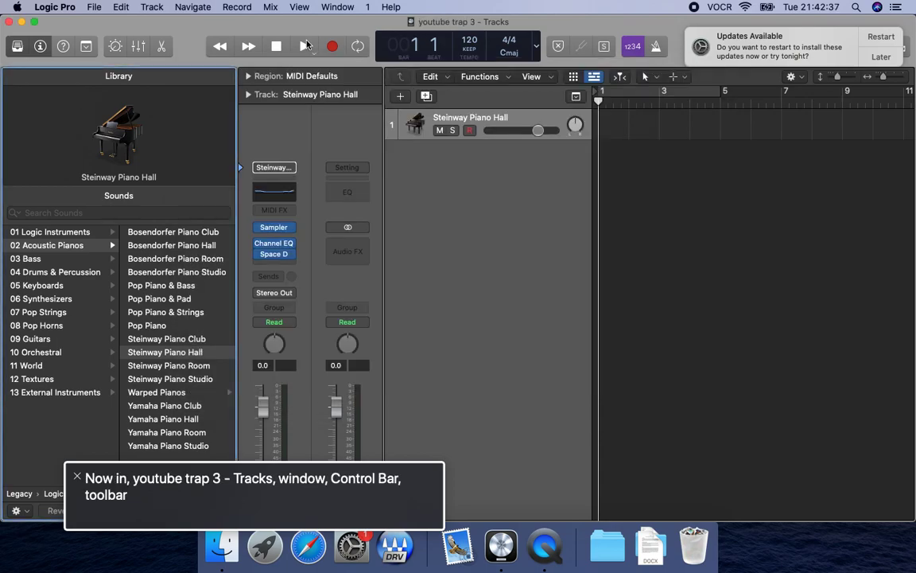
# Set the project tempo to 88 BPM.
pyautogui.hotkey('ctrl', 'alt', 'i')
pyautogui.press('Down')
pyautogui.press('Down')
pyautogui.press('Down')
pyautogui.press('Down')
pyautogui.press('Down')
pyautogui.press('Down')
pyautogui.press('Down')
pyautogui.press('Down')
pyautogui.press('Down')
pyautogui.press('Down')
pyautogui.press('Return')
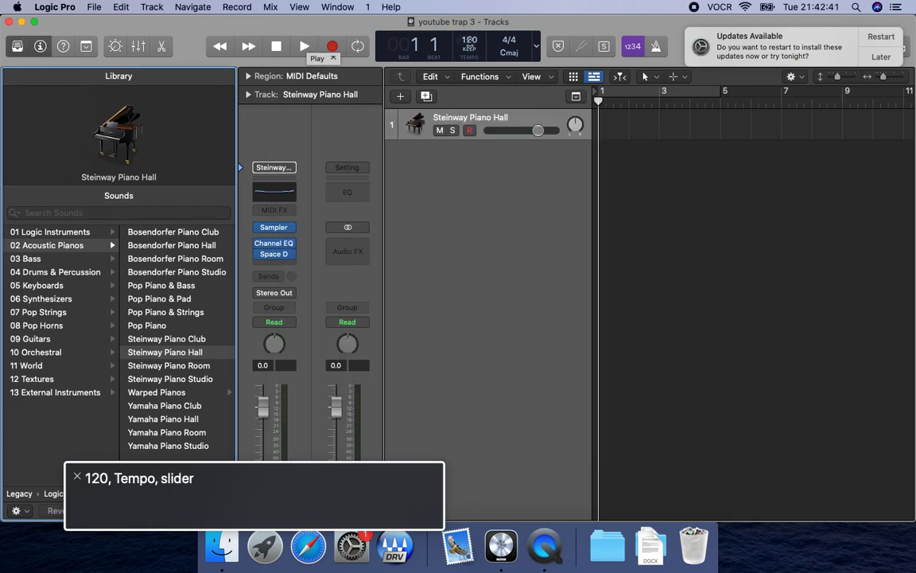
pyautogui.hotkey('ctrl', 'alt', 'Down')
pyautogui.hotkey('ctrl', 'alt', 'Down')
pyautogui.hotkey('ctrl', 'alt', 'Down')
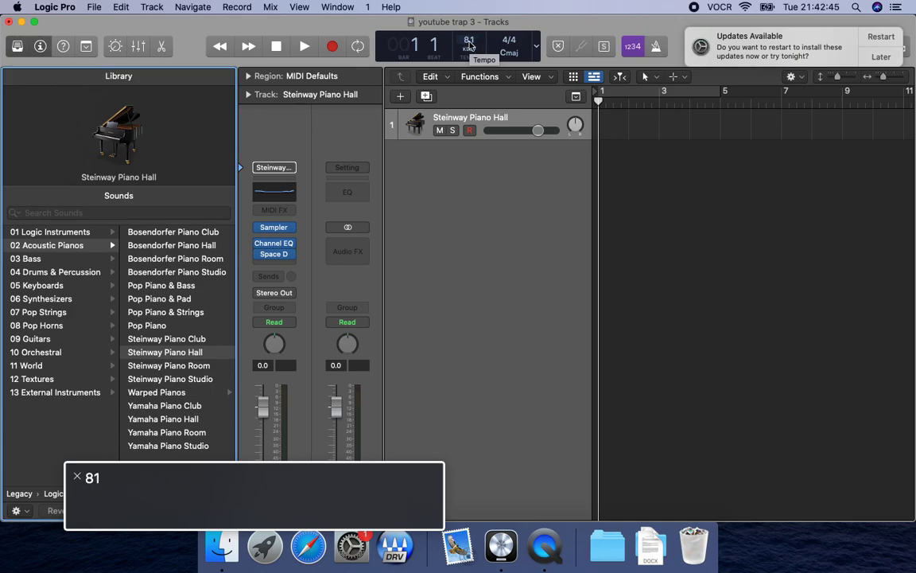
pyautogui.hotkey('ctrl', 'alt', 'shift', 'Up')
pyautogui.hotkey('ctrl', 'alt', 'shift', 'Up')
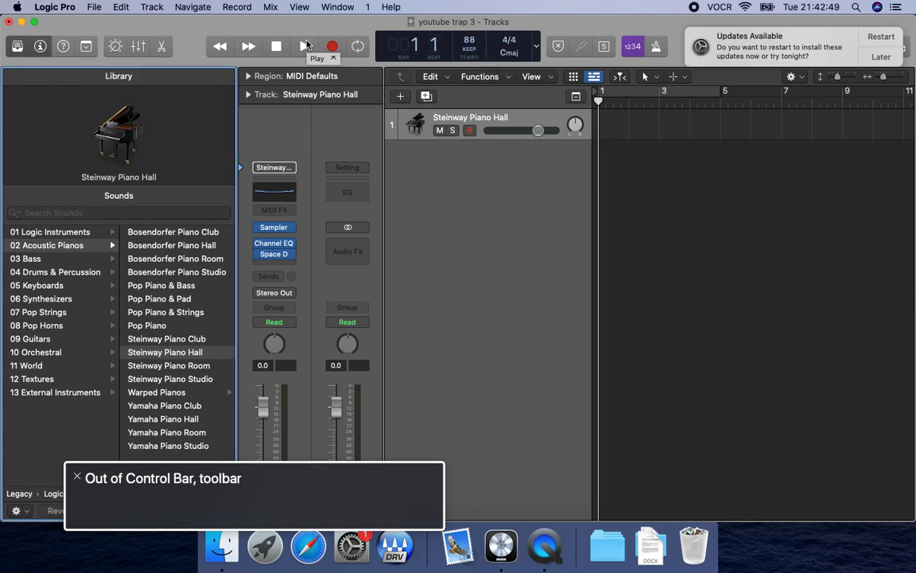
# Open the mixer and switch it to show all channel strips.
pyautogui.press('x')
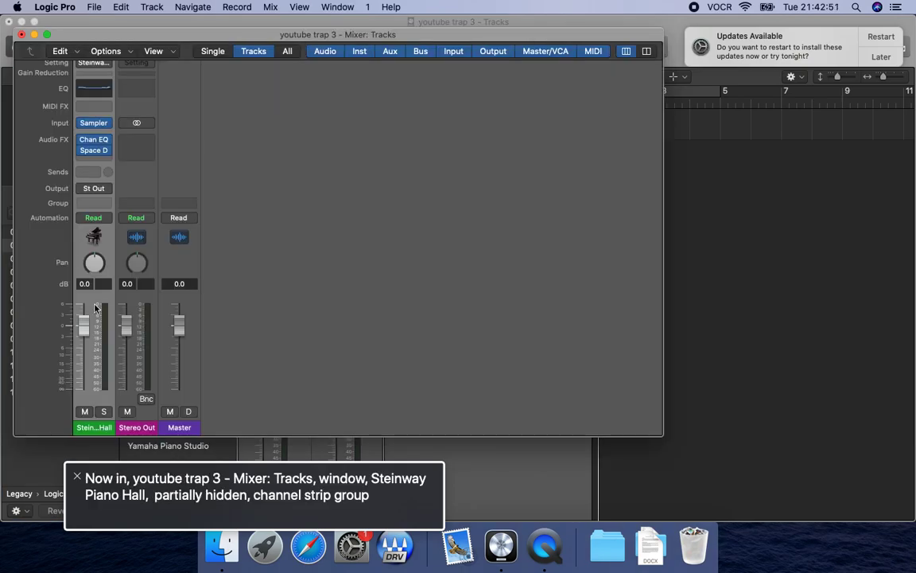
pyautogui.hotkey('ctrl', 'alt', 'Left')
pyautogui.hotkey('ctrl', 'alt', 'shift', 'Down')
pyautogui.hotkey('ctrl', 'alt', 'Right')
pyautogui.hotkey('ctrl', 'alt', 'Right')
pyautogui.hotkey('ctrl', 'alt', 'Right')
pyautogui.hotkey('ctrl', 'alt', 'Right')
# Load the "my click track" channel strip setting on the metronome's channel strip.
pyautogui.hotkey('ctrl', 'alt', 'Right')
pyautogui.hotkey('ctrl', 'alt', 'space')
pyautogui.hotkey('ctrl', 'alt', 'shift', 'Up')
pyautogui.hotkey('ctrl', 'alt', 'Right')
pyautogui.hotkey('ctrl', 'alt', 'shift', 'Down')
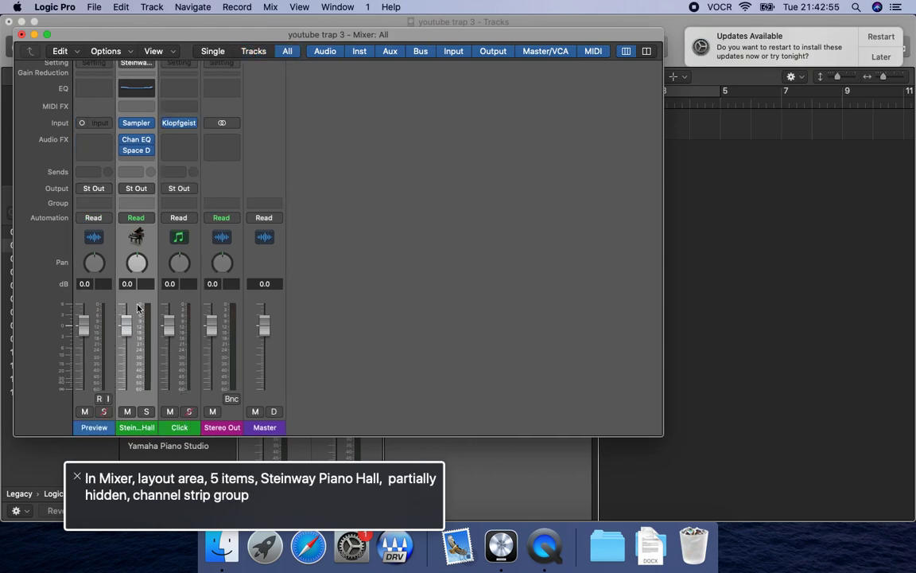
pyautogui.hotkey('ctrl', 'alt', 'Right')
pyautogui.hotkey('ctrl', 'alt', 'shift', 'Down')
pyautogui.hotkey('ctrl', 'alt', 'space')
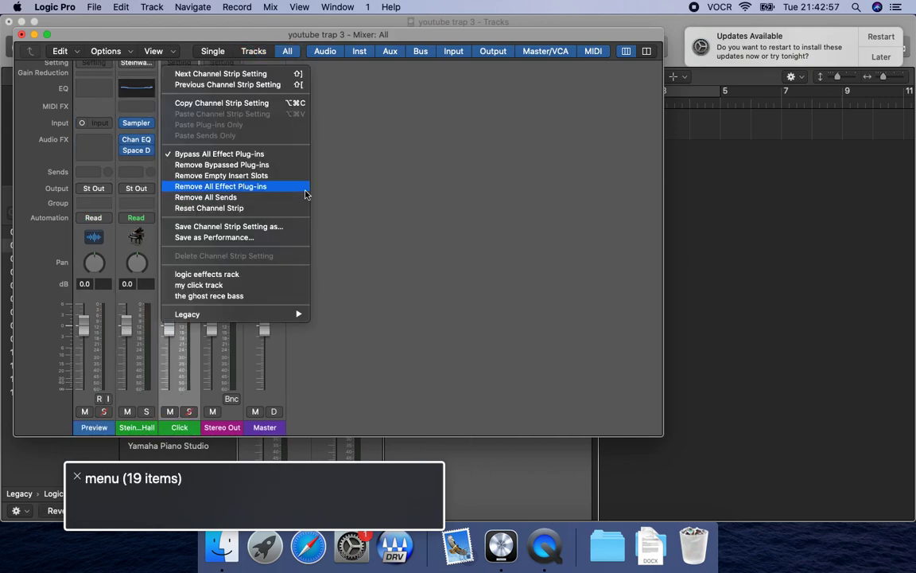
pyautogui.press('m')
pyautogui.press('Return')
# Return the mixer to showing only the track channels and close it.
pyautogui.hotkey('ctrl', 'alt', 'shift', 'Up')
pyautogui.hotkey('ctrl', 'alt', 'shift', 'Up')
pyautogui.hotkey('ctrl', 'alt', 'Left')
pyautogui.hotkey('ctrl', 'alt', 'shift', 'Down')
pyautogui.hotkey('ctrl', 'alt', 'Right')
pyautogui.hotkey('ctrl', 'alt', 'Right')
pyautogui.hotkey('ctrl', 'alt', 'Right')
pyautogui.hotkey('ctrl', 'alt', 'Right')
pyautogui.hotkey('ctrl', 'alt', 'Right')
pyautogui.hotkey('ctrl', 'alt', 'space')
pyautogui.press('super+w')
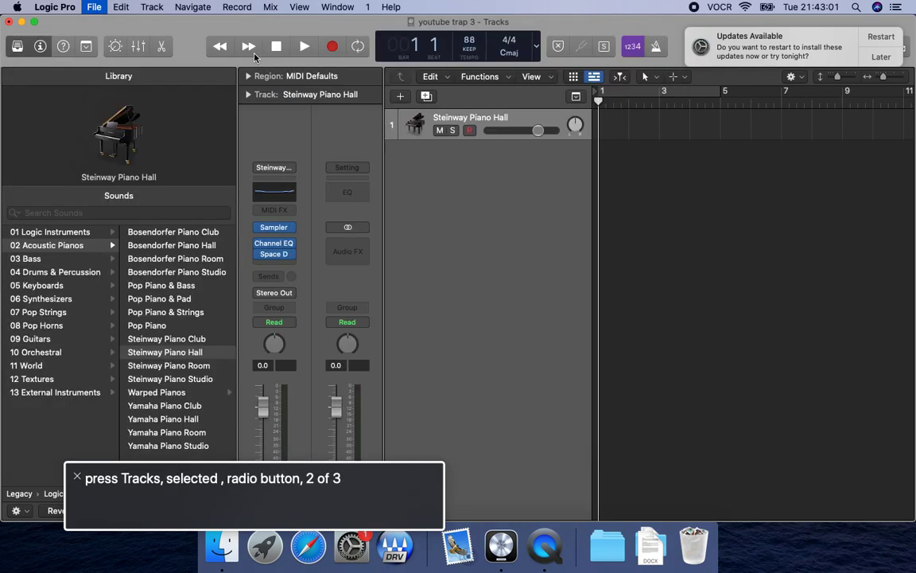
# Turn the metronome on during playback to hear its sound, and stop the playback.
pyautogui.press('space')
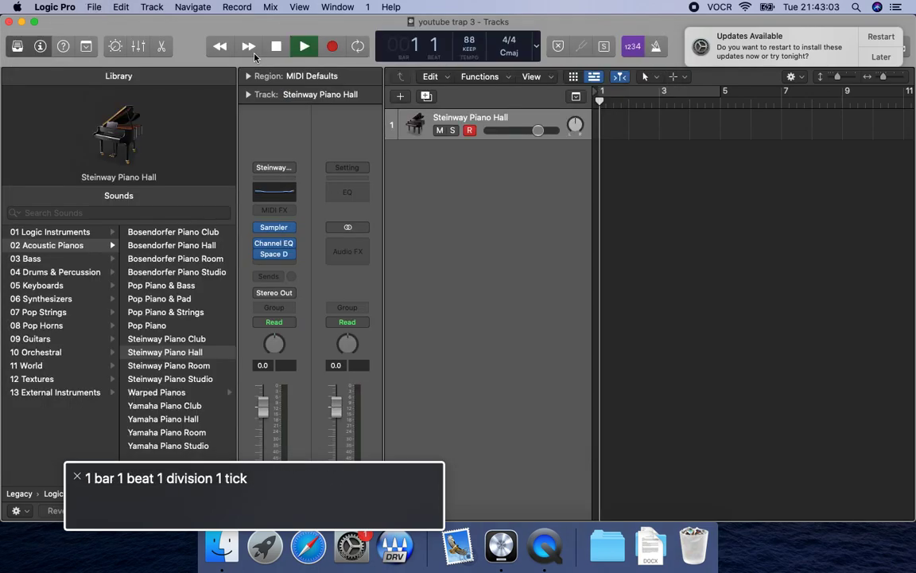
pyautogui.press('k')
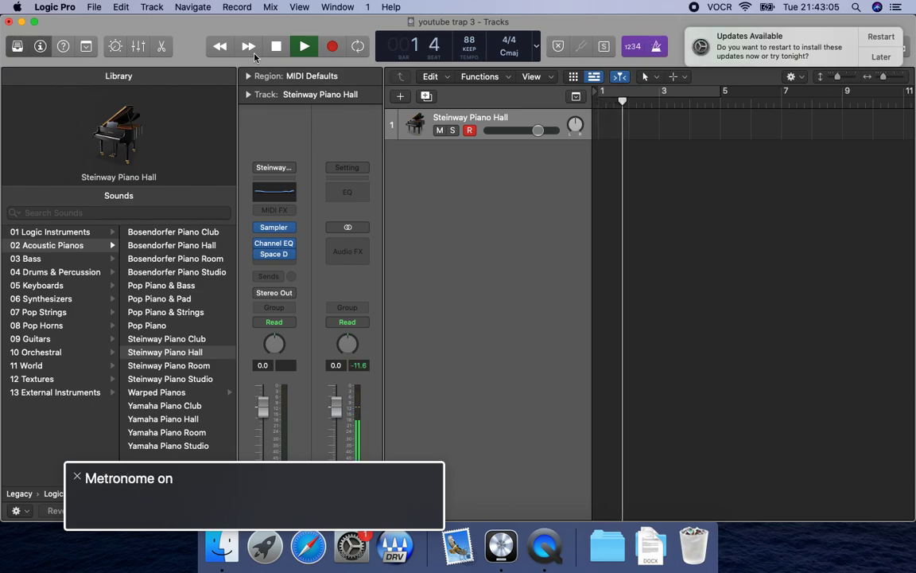
pyautogui.press('space')
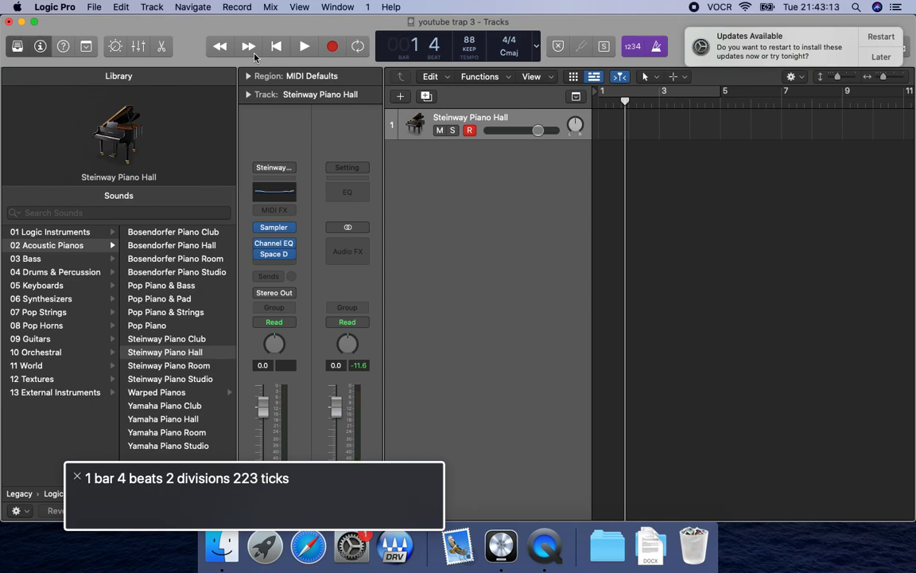
# Switch to Finder, preview "guitar.wav" in the "guitars" folder and copy the file.
pyautogui.press('super+Tab')
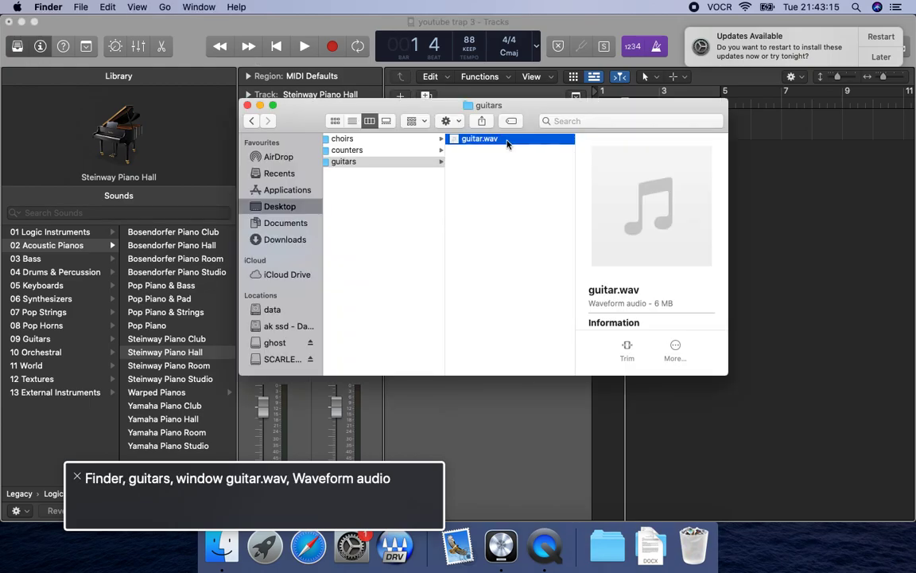
pyautogui.press('Left')
pyautogui.press('Right')
pyautogui.press('Left')
pyautogui.press('Left')
pyautogui.press('Right')
pyautogui.press('Right')
pyautogui.press('Left')
pyautogui.press('Down')
pyautogui.press('Down')
pyautogui.press('Right')
pyautogui.press('space')
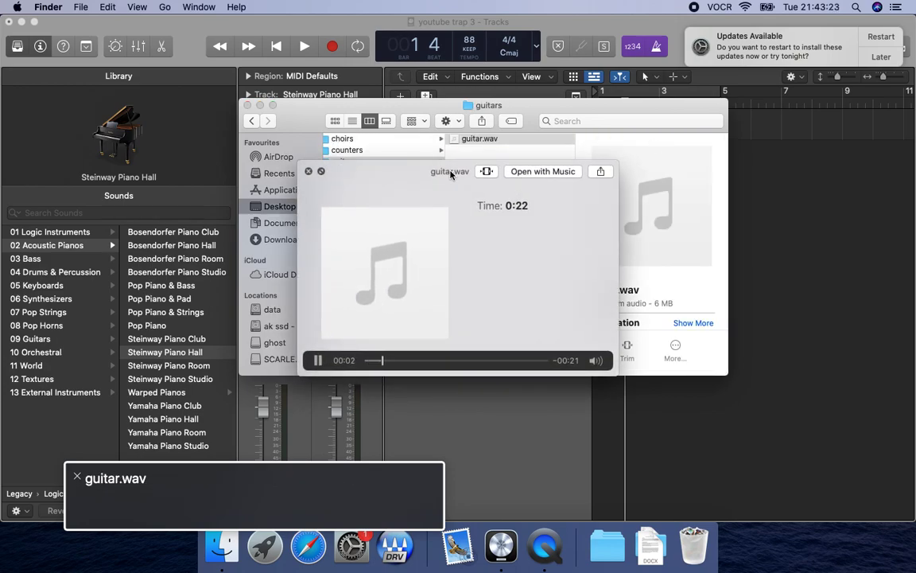
pyautogui.press('space')
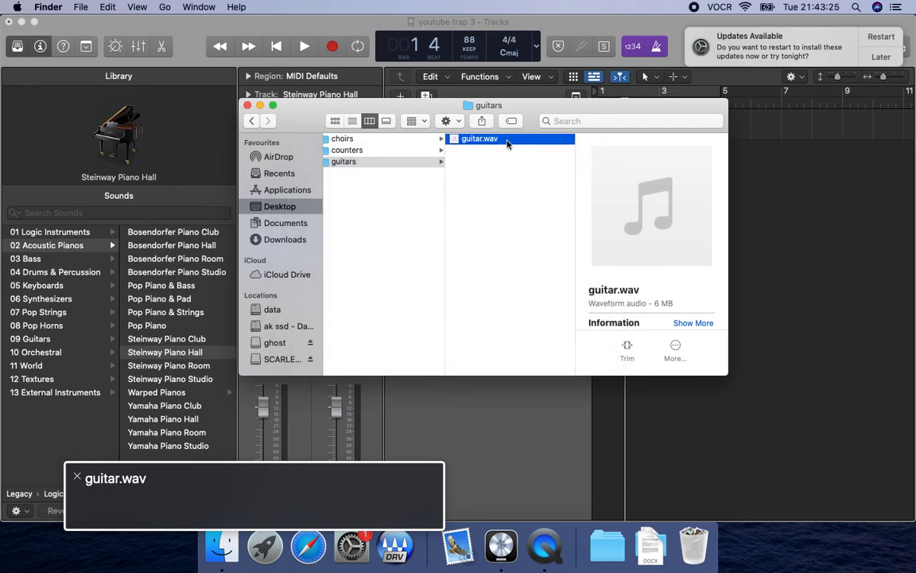
pyautogui.press('super+c')
# Switch back to Logic Pro, hide the sound library and return the playhead to bar 1 in the tracks area.
pyautogui.press('super+Tab')
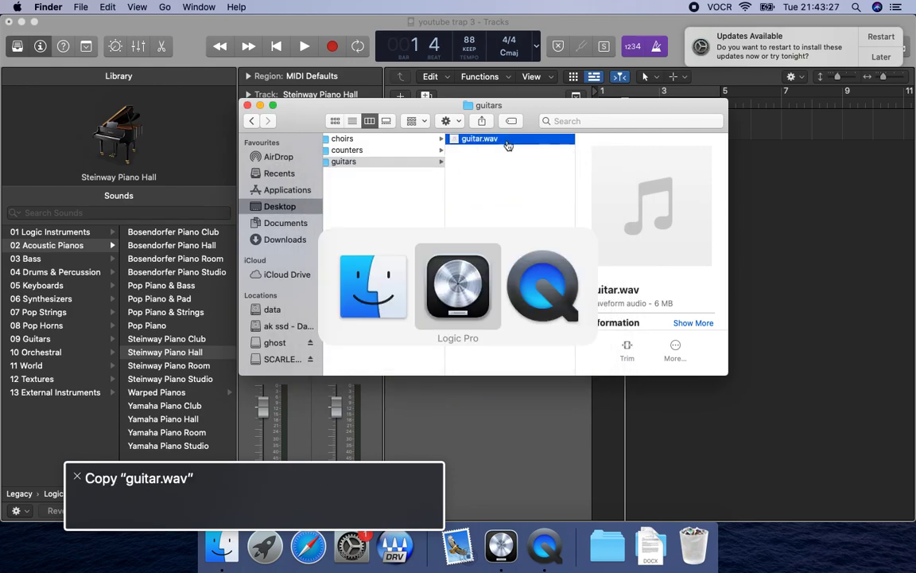
pyautogui.hotkey('ctrl', 'alt', 'Right')
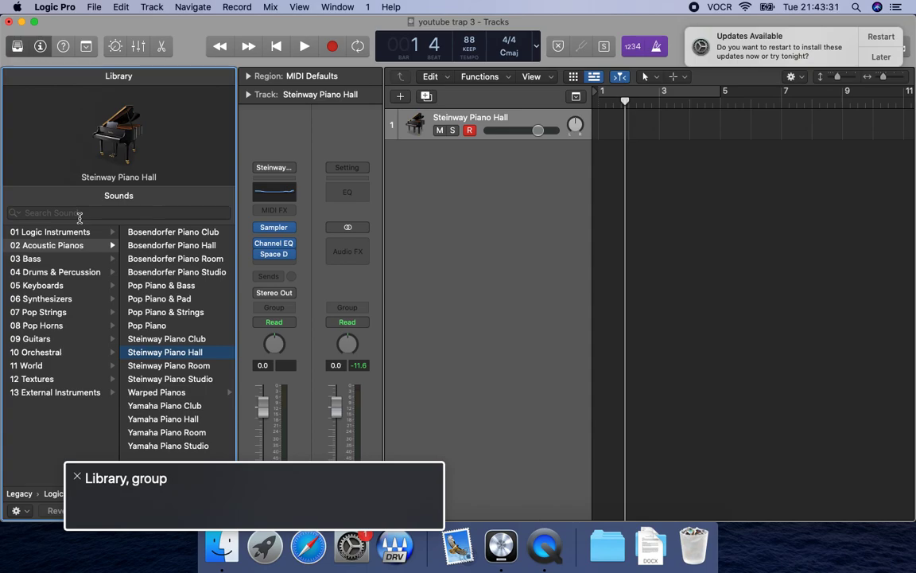
pyautogui.press('y')
pyautogui.hotkey('ctrl', 'alt', 'shift', 'Down')
pyautogui.hotkey('ctrl', 'alt', 'shift', 'Down')
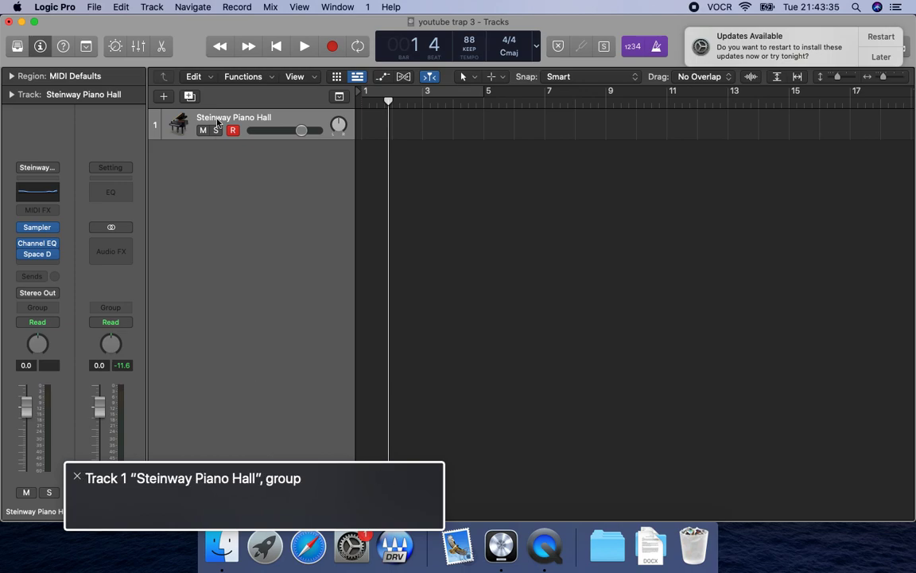
pyautogui.press('Return')
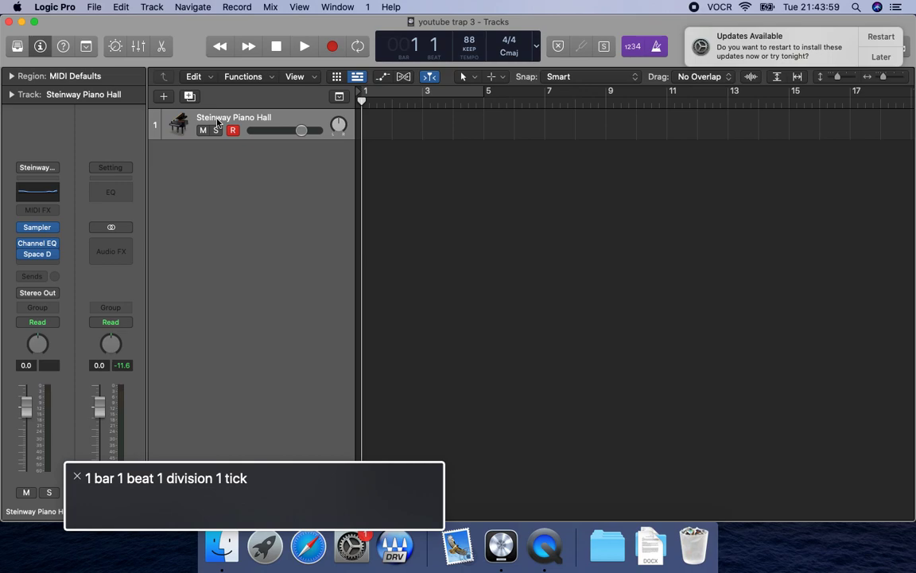
# Paste the copied guitar loop at bar 9 and play it, selecting its "guitar" track.
pyautogui.hotkey('ctrl', 'alt', 'Right')
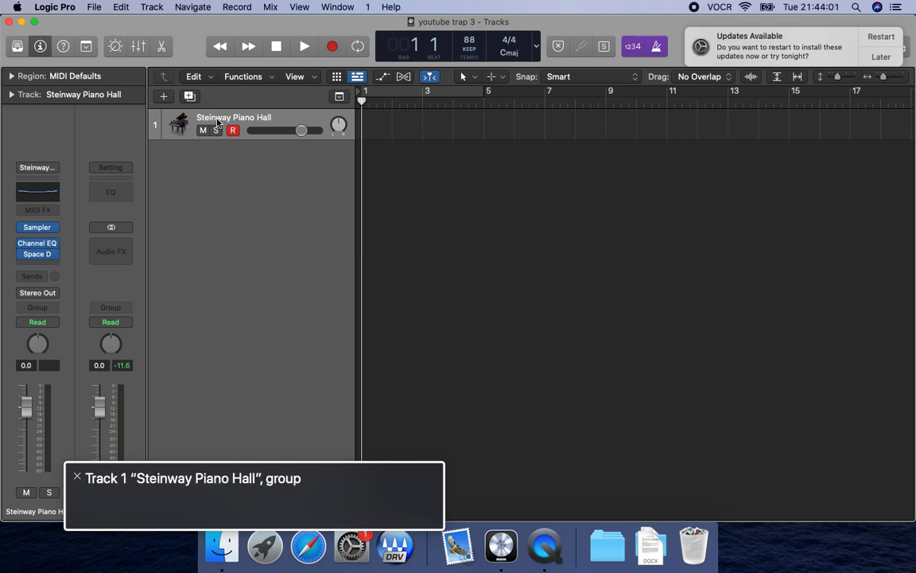
pyautogui.hotkey('ctrl', 'alt', 'Left')
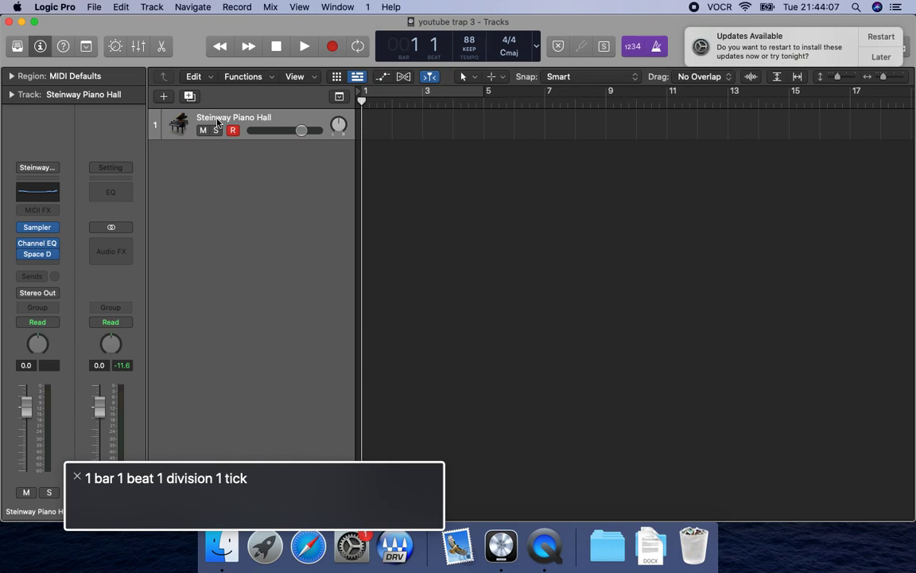
pyautogui.hotkey('shift', '.')
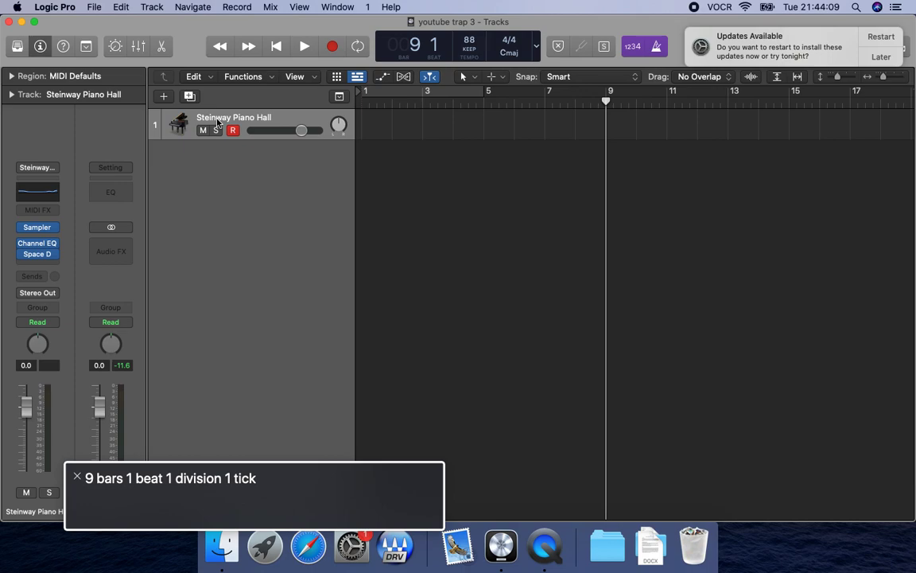
pyautogui.press('super+v')
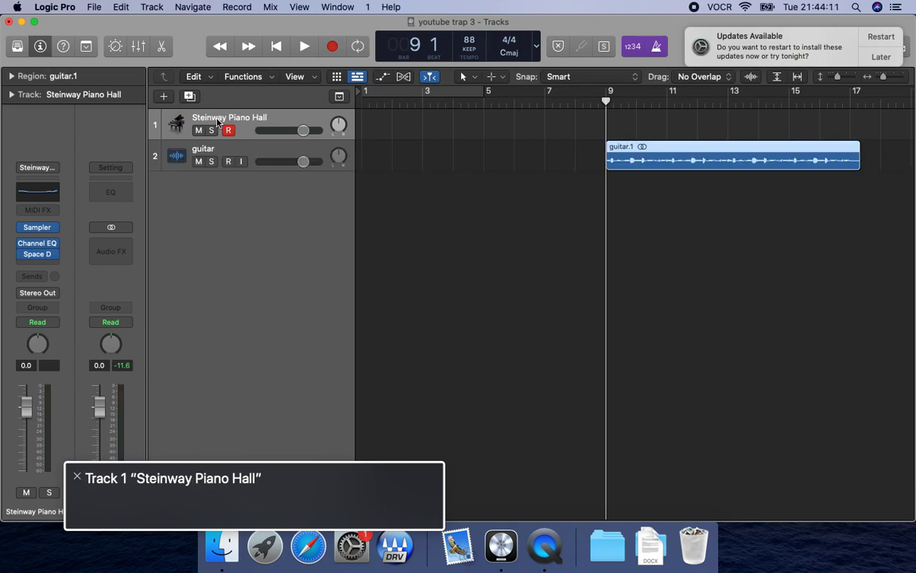
pyautogui.press('space')
pyautogui.click(252, 160)
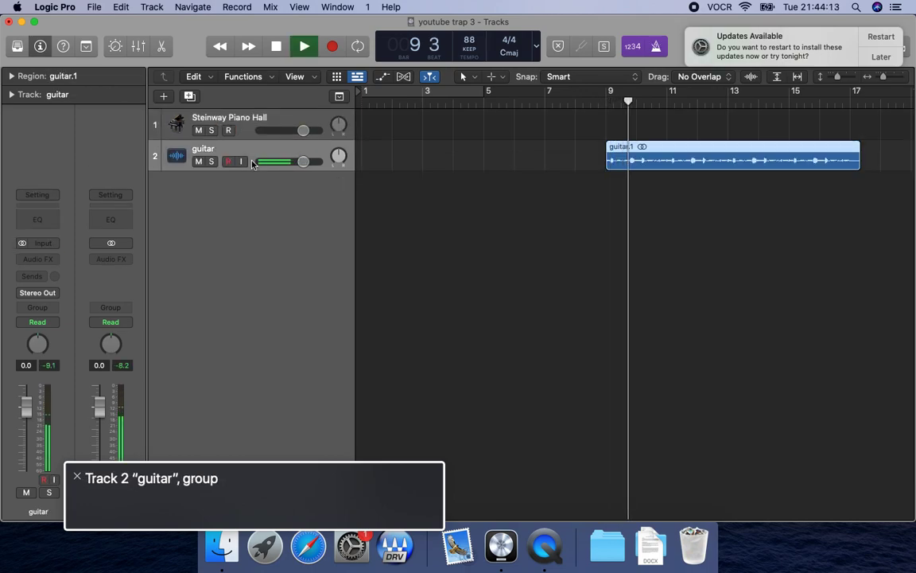
# Play the end of the guitar region from bar 16 and set the playhead to bar 17.
pyautogui.press('space')
pyautogui.press('Return')
pyautogui.hotkey('shift', '.')
pyautogui.hotkey('shift', '.')
pyautogui.press(',')
pyautogui.press('space')
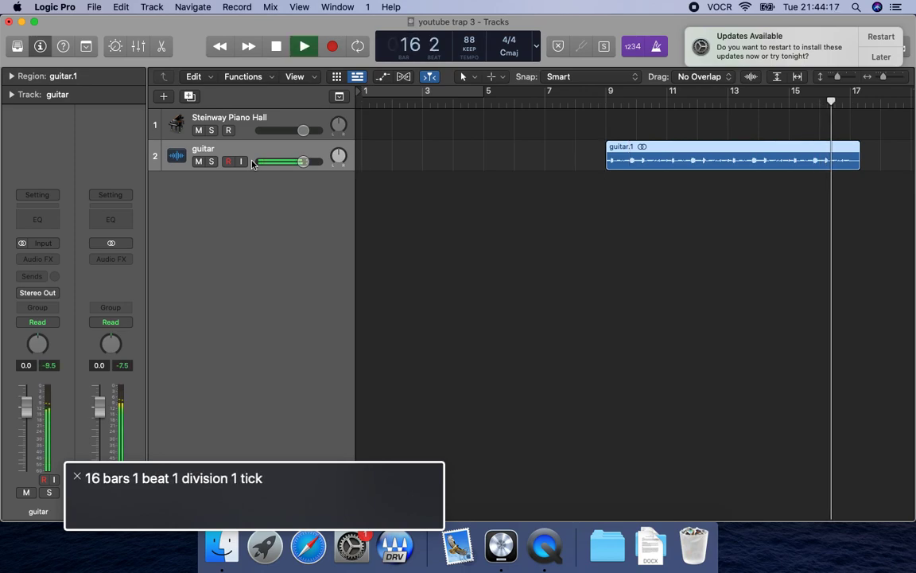
pyautogui.press('space')
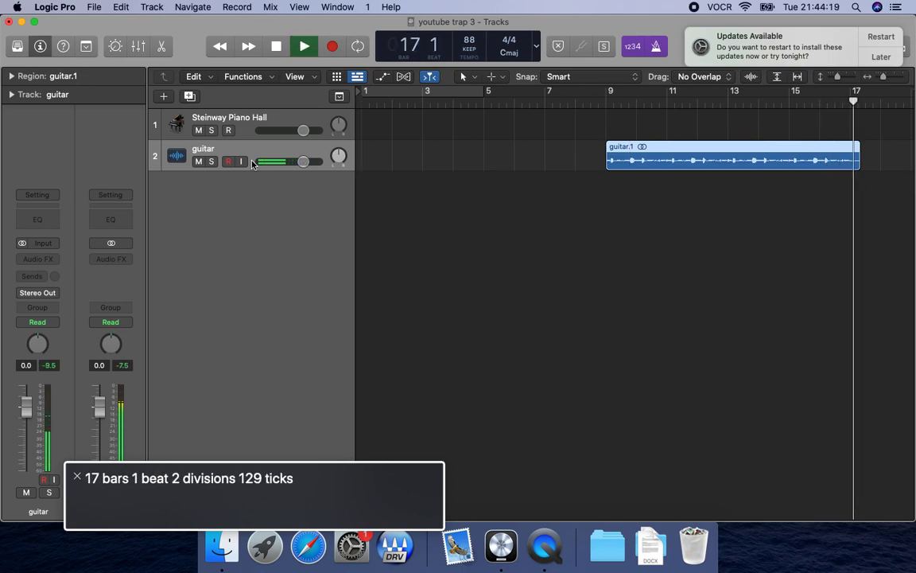
pyautogui.press(',')
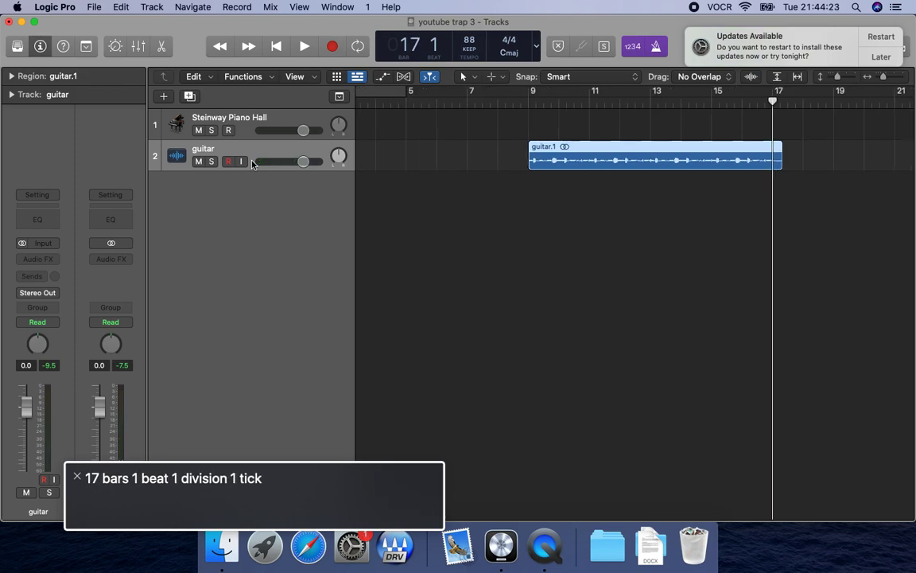
# Paste the guitar loop at bar 33, play its start briefly and move the playhead to bar 41.
pyautogui.hotkey('shift', '.')
pyautogui.hotkey('shift', '.')
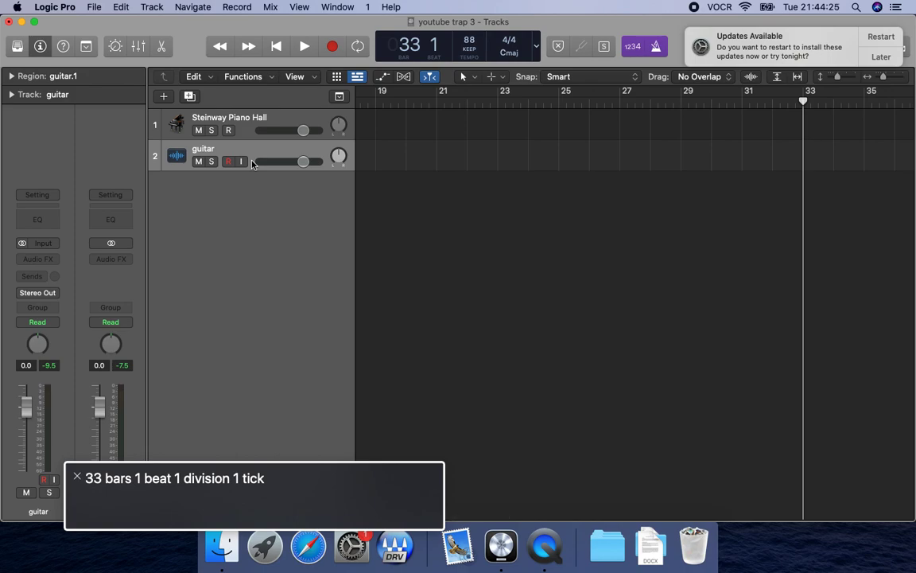
pyautogui.press('super+v')
pyautogui.press('space')
pyautogui.press('space')
pyautogui.press('.')
pyautogui.hotkey('shift', '.')
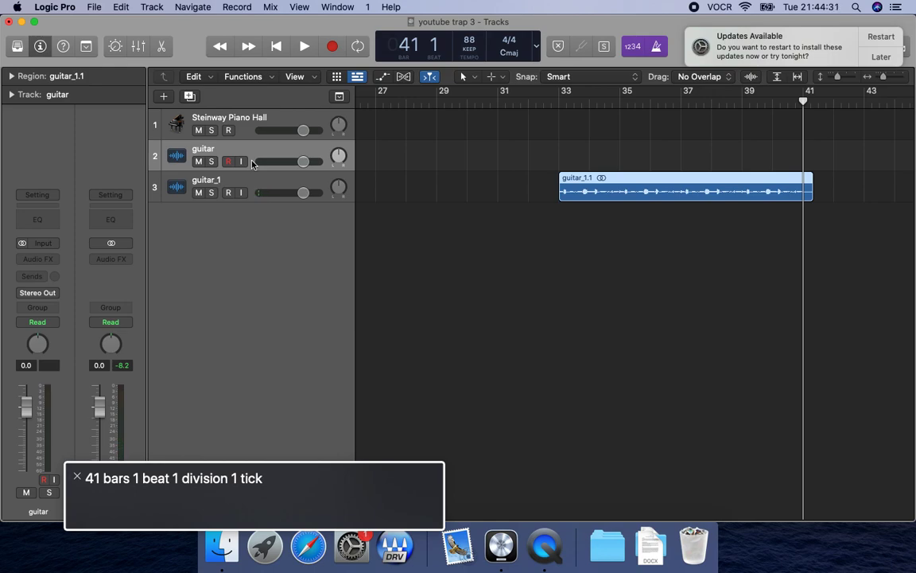
# Paste the guitar loop at bar 57, play its start briefly and move the playhead to bar 65.
pyautogui.hotkey('shift', '.')
pyautogui.hotkey('shift', '.')
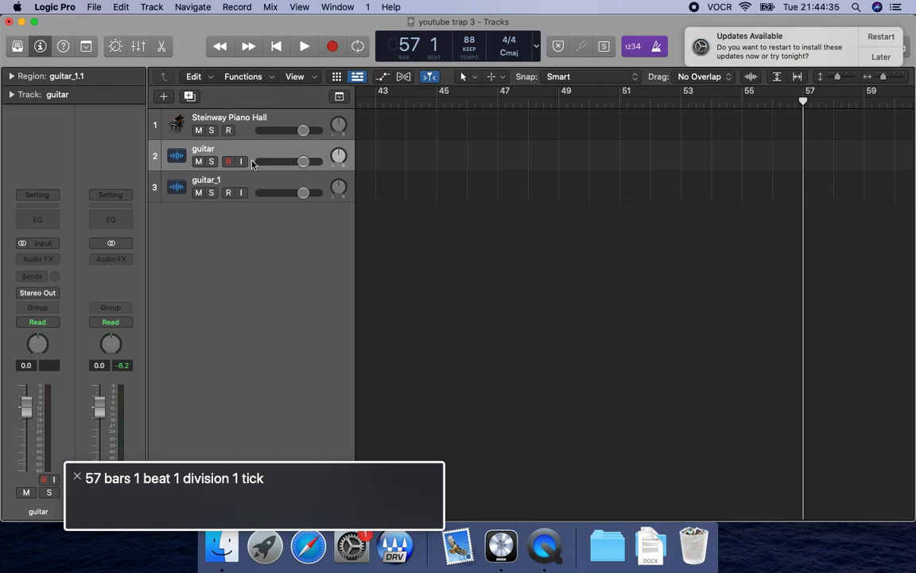
pyautogui.press('super+v')
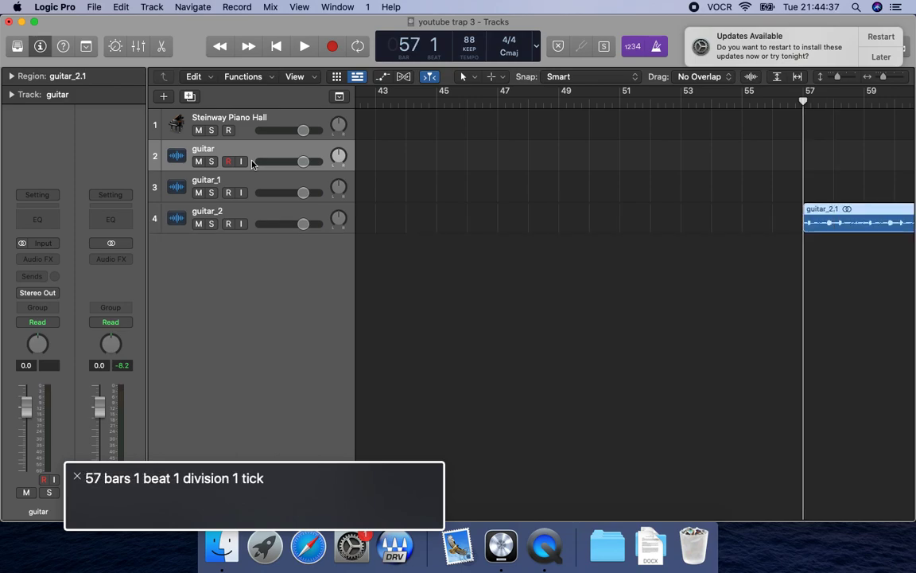
pyautogui.press('space')
pyautogui.press('space')
pyautogui.hotkey('shift', '.')
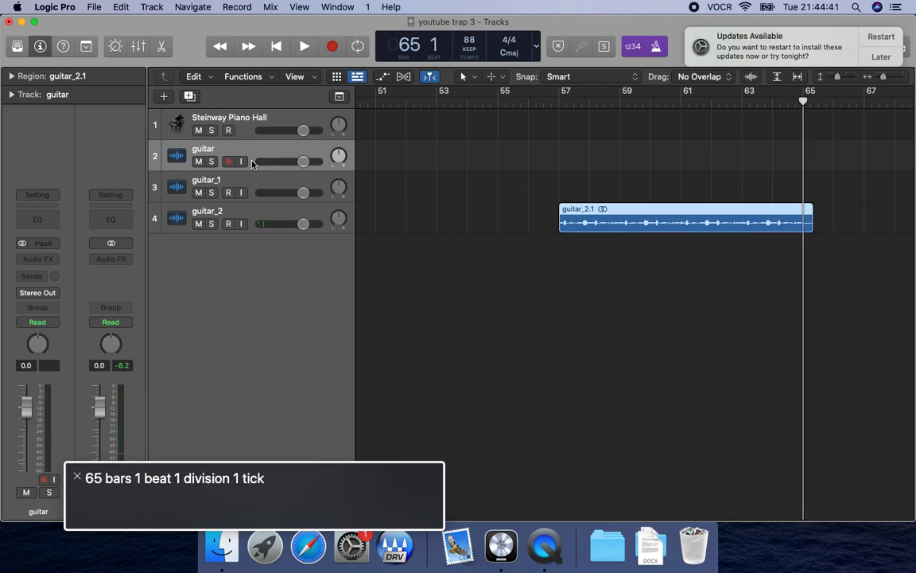
# Paste the guitar loop at bar 81, play its start briefly and move the playhead to bar 89.
pyautogui.hotkey('shift', '.')
pyautogui.hotkey('shift', '.')
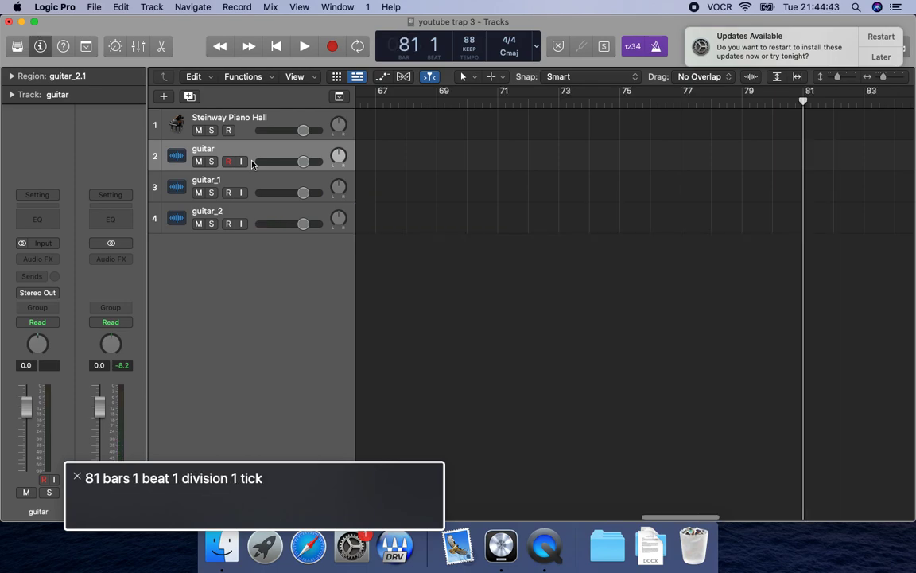
pyautogui.press('super+v')
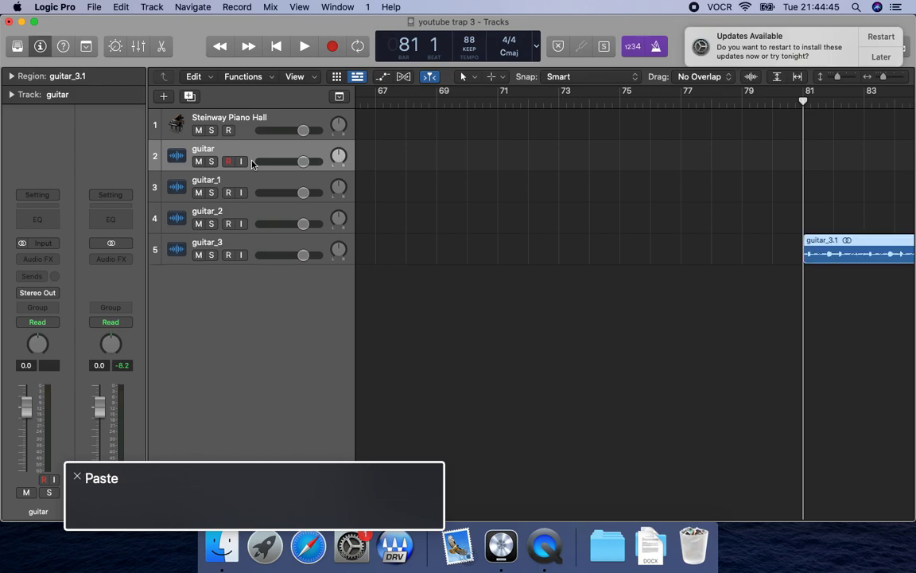
pyautogui.press('space')
pyautogui.press('space')
pyautogui.hotkey('shift', '.')
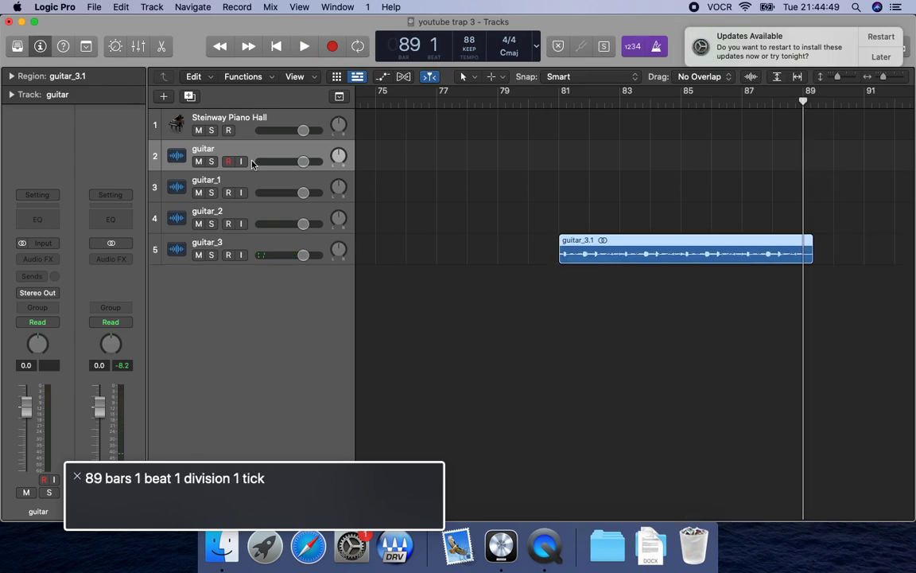
# Paste another guitar loop at bar 89, play the transition from bar 88 and turn the metronome off.
pyautogui.press('super+v')
pyautogui.press(',')
pyautogui.press('space')
pyautogui.press('k')
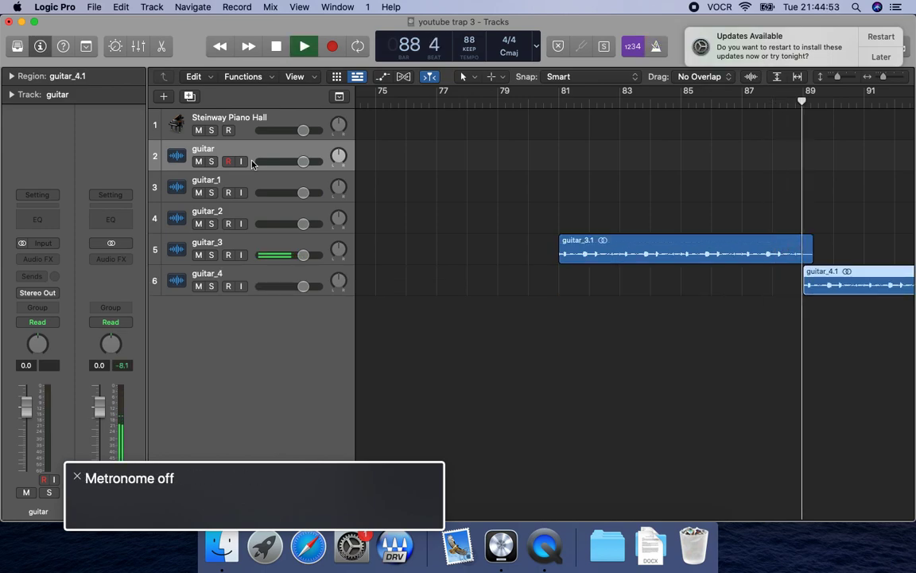
pyautogui.press('space')
# Select the "guitar" track, going up from the "guitar_4" track.
pyautogui.click(252, 286)
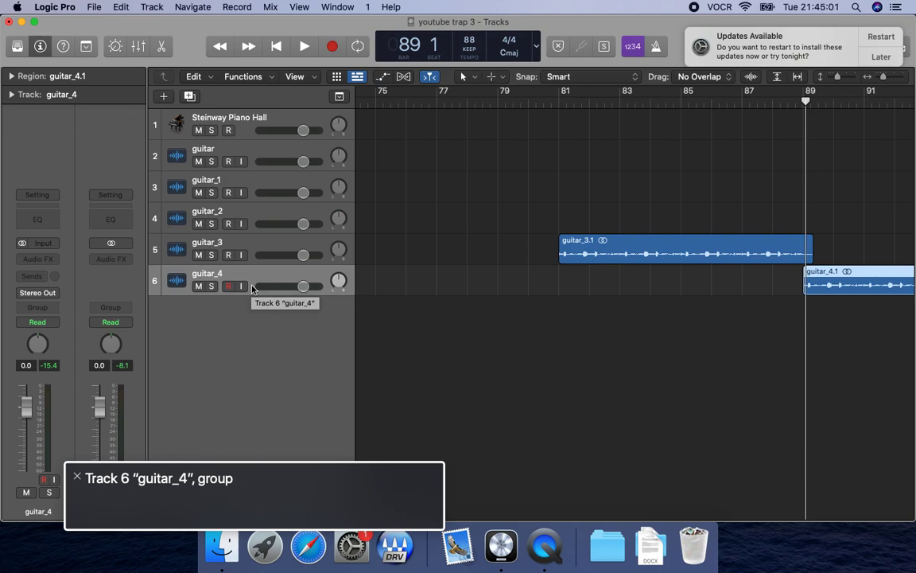
pyautogui.press('Up')
pyautogui.press('Up')
pyautogui.press('Up')
pyautogui.press('Up')
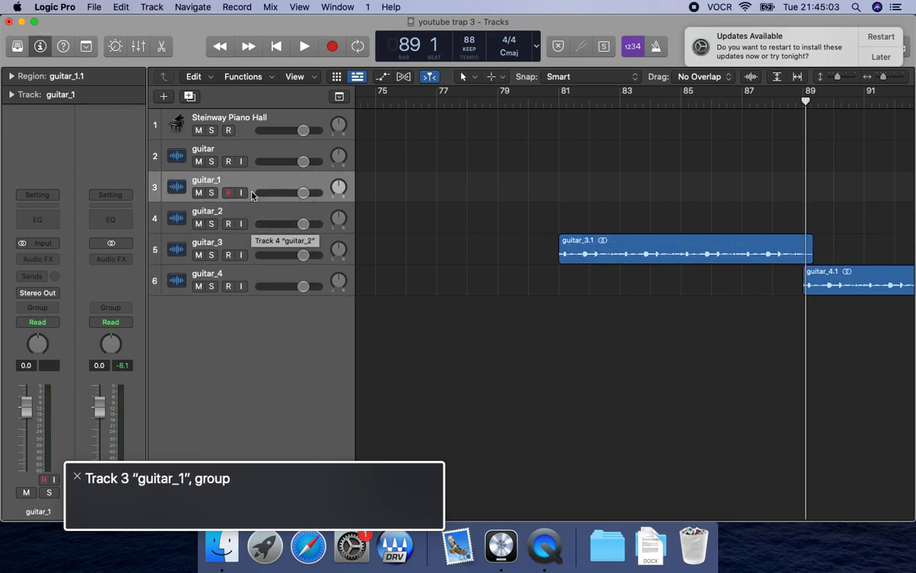
pyautogui.press('Up')
pyautogui.press('Down')
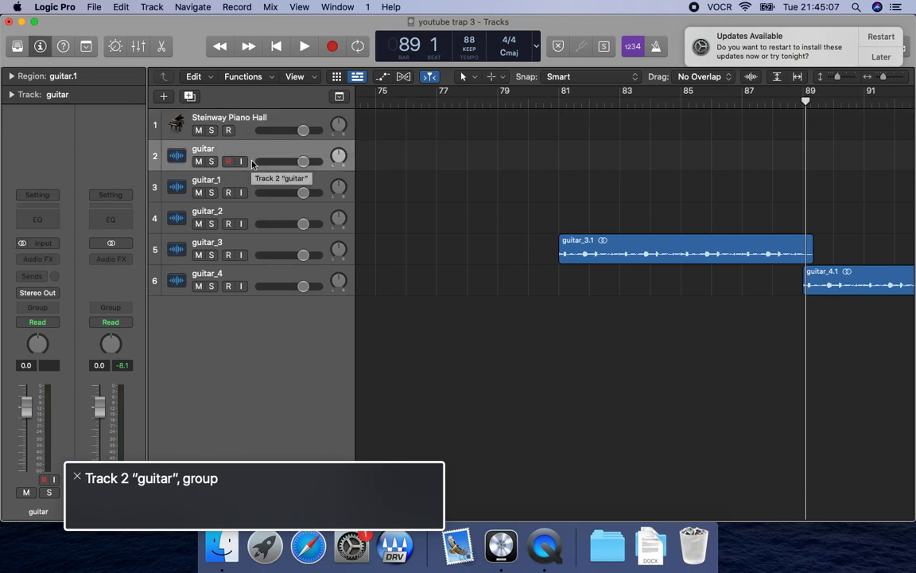
pyautogui.hotkey('shift', 'Right')
pyautogui.hotkey('shift', 'Right')
pyautogui.hotkey('Left', 'Right')
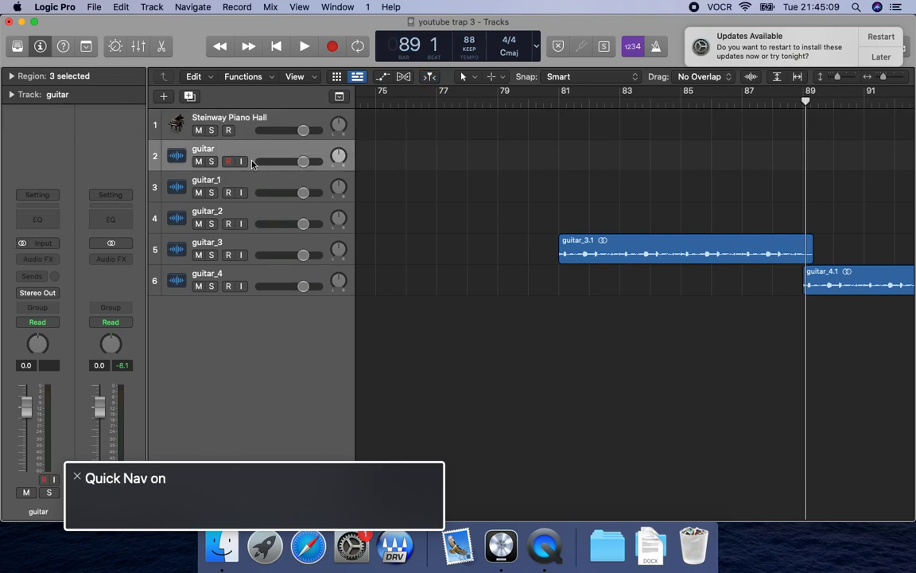
pyautogui.press('Up')
pyautogui.press('Down')
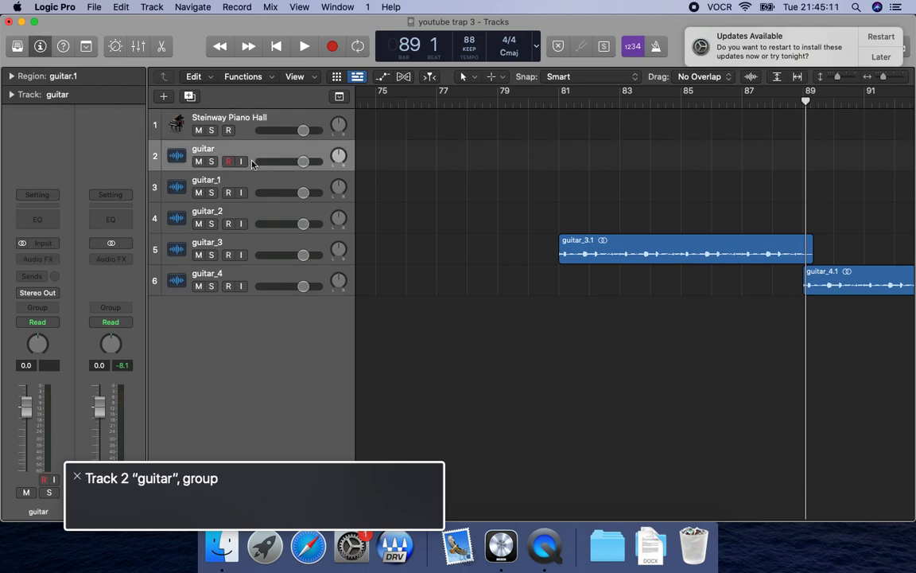
# Select all five guitar tracks together, from "guitar" to "guitar_4", and solo them.
pyautogui.hotkey('shift', 'Down')
pyautogui.hotkey('shift', 'Down')
pyautogui.hotkey('shift', 'Down')
pyautogui.hotkey('shift', 'Down')
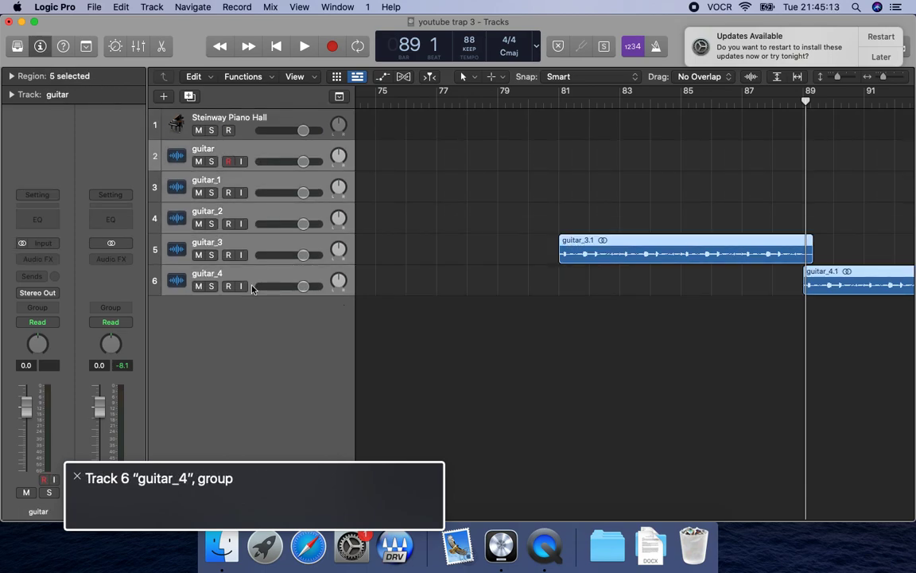
pyautogui.press('s')
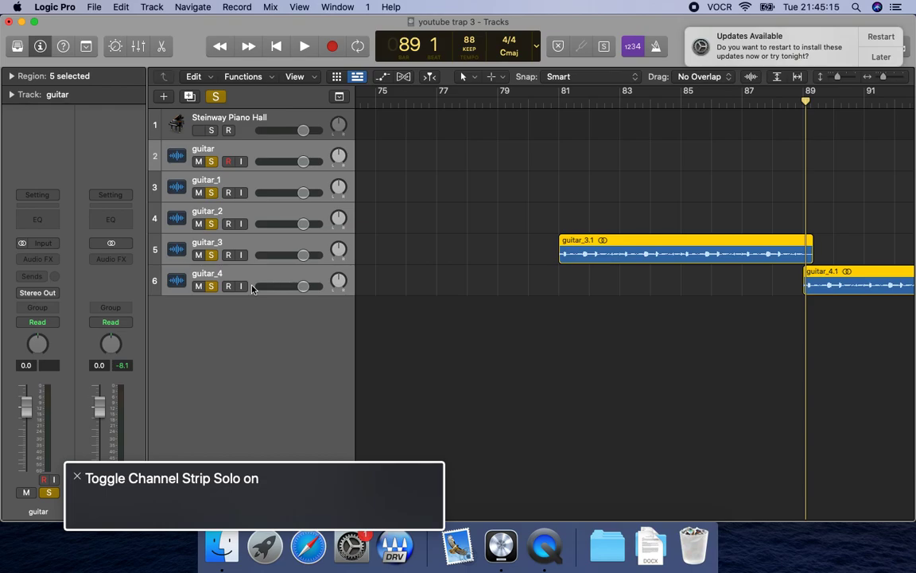
# Return the playhead to bar 1, start a bounce of the project and name the file "hook guitar".
pyautogui.press('Return')
pyautogui.press('super+b')
pyautogui.press('Tab')
pyautogui.press('Tab')
pyautogui.press('Tab')
pyautogui.press('Return')
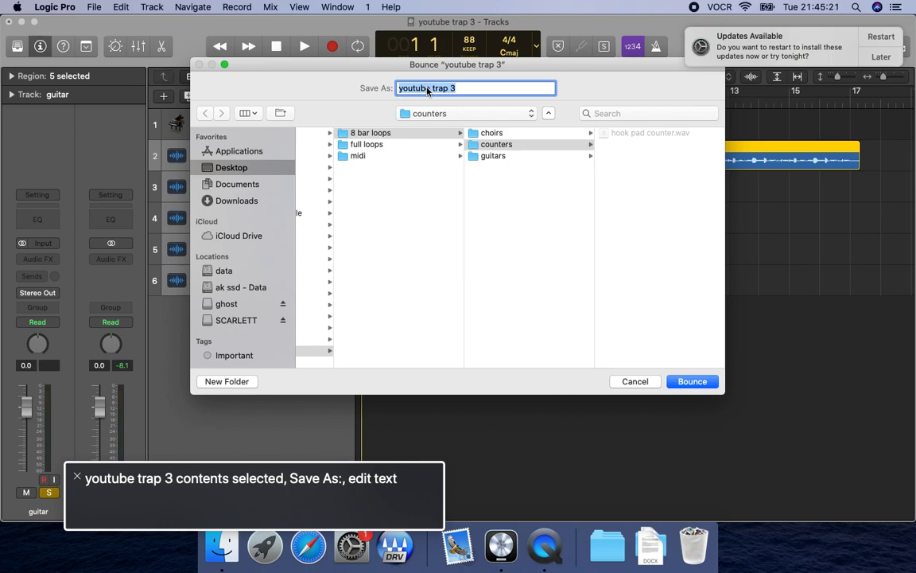
pyautogui.write('hook guitar')
# Set the bounce destination to the "full loops" folder inside "youtube 3 trap".
pyautogui.hotkey('ctrl', 'alt', 'Right')
pyautogui.hotkey('ctrl', 'alt', 'Right')
pyautogui.hotkey('ctrl', 'alt', 'Right')
pyautogui.hotkey('ctrl', 'alt', 'Right')
pyautogui.hotkey('ctrl', 'alt', 'Right')
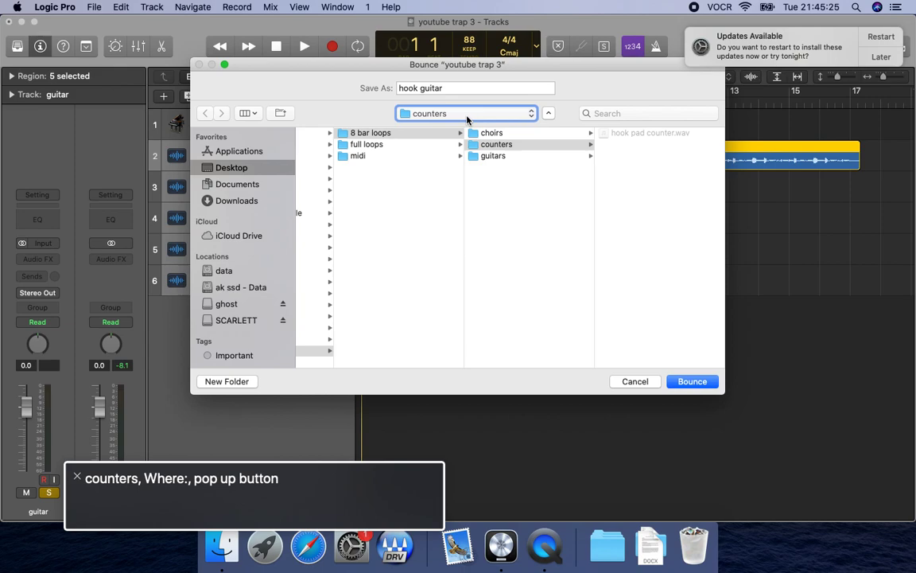
pyautogui.hotkey('ctrl', 'alt', 'space')
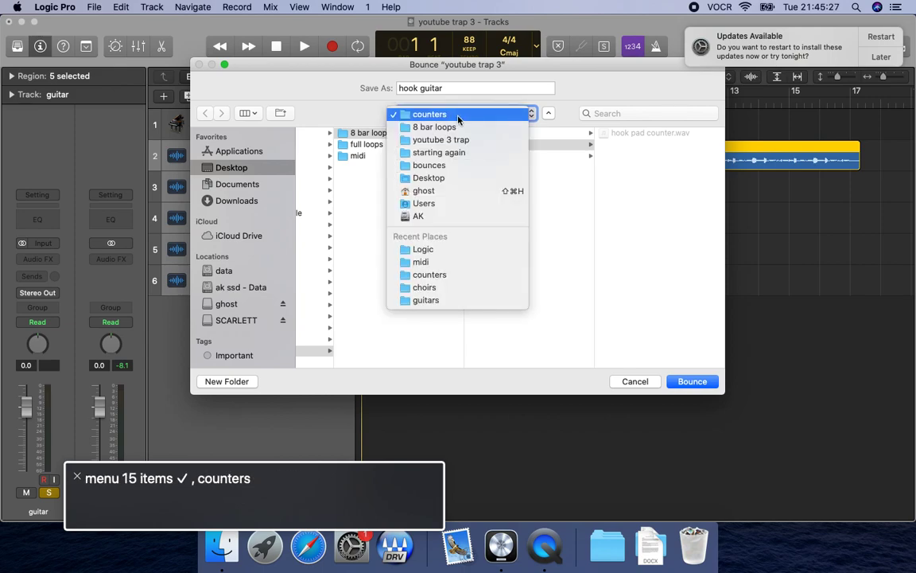
pyautogui.press('Down')
pyautogui.press('Down')
pyautogui.hotkey('ctrl', 'alt', 'space')
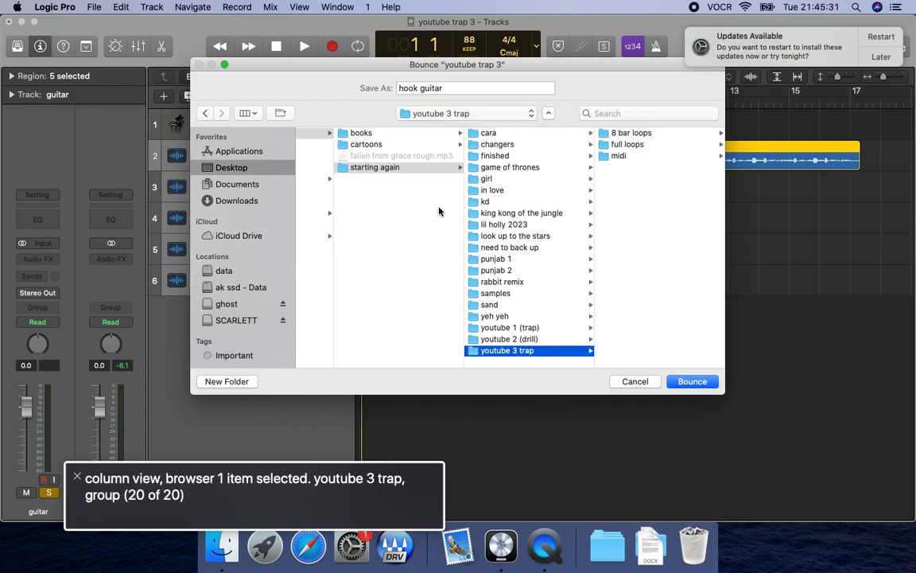
pyautogui.click(657, 137)
pyautogui.click(526, 146)
pyautogui.hotkey('ctrl', 'alt', 'shift', 'Up')
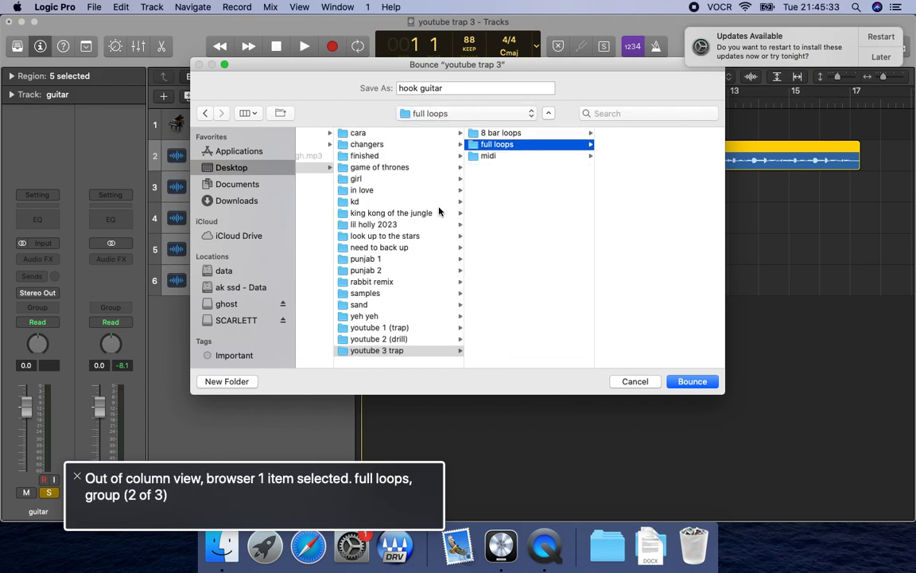
# Create a folder named "hook" inside "full loops" and bounce the file into it.
pyautogui.hotkey('ctrl', 'alt', 'Right')
pyautogui.hotkey('ctrl', 'alt', 'Right')
pyautogui.hotkey('ctrl', 'alt', 'Left')
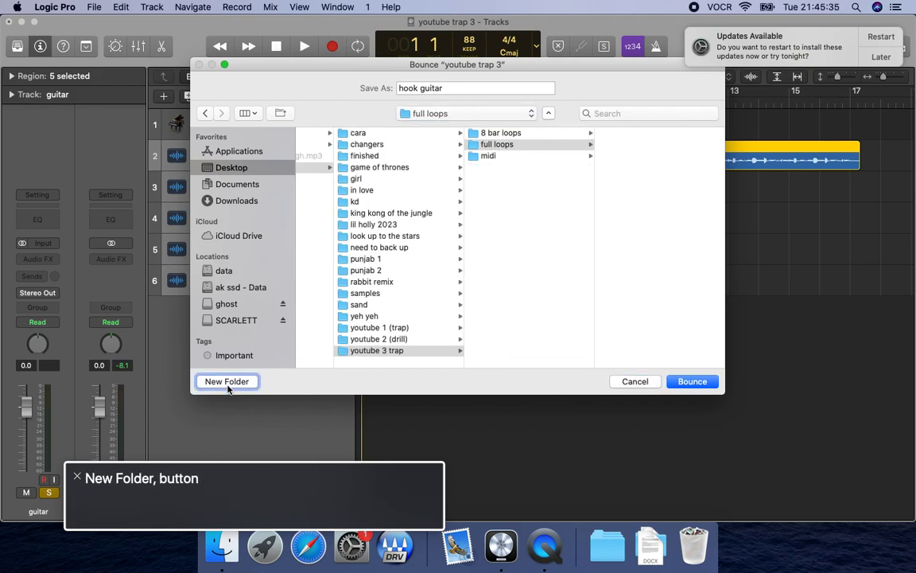
pyautogui.hotkey('ctrl', 'alt', 'space')
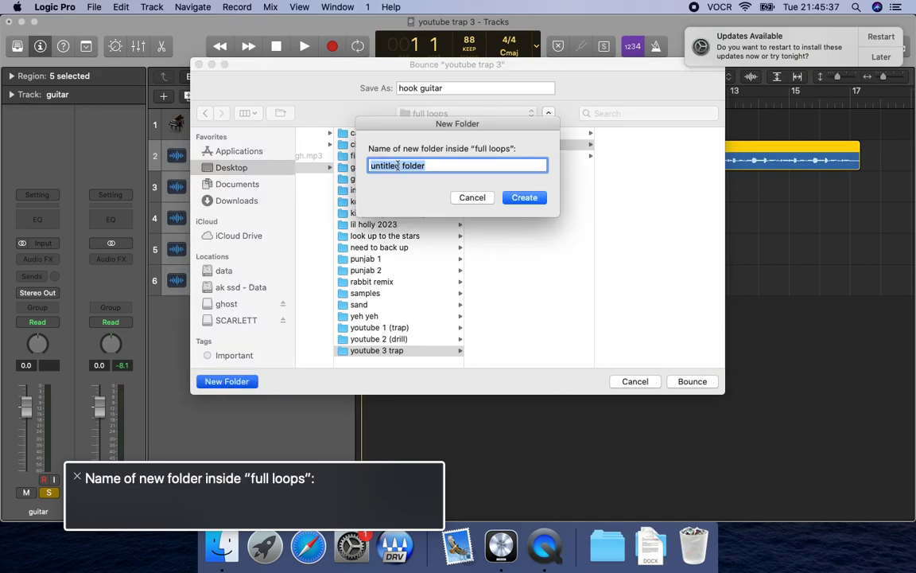
pyautogui.write('hook')
pyautogui.press('Return')
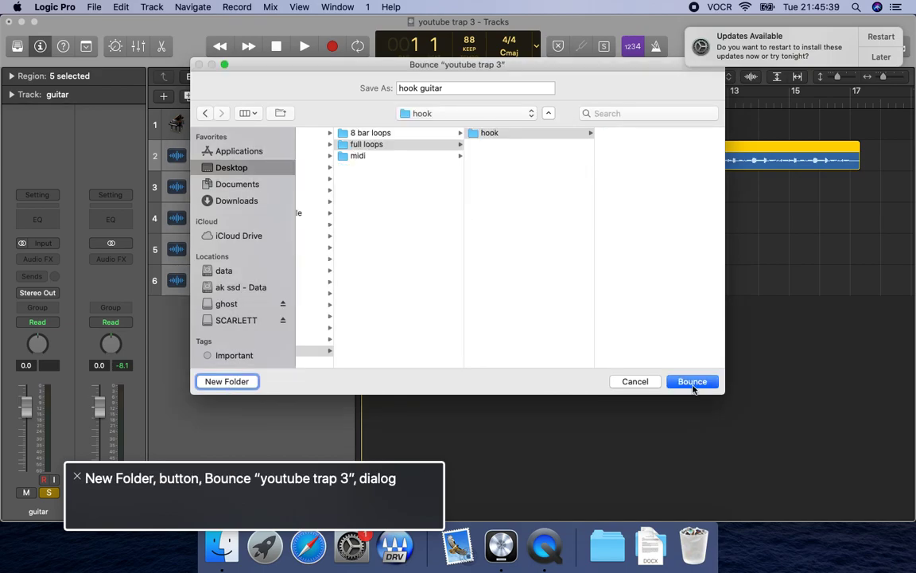
pyautogui.click(692, 383)
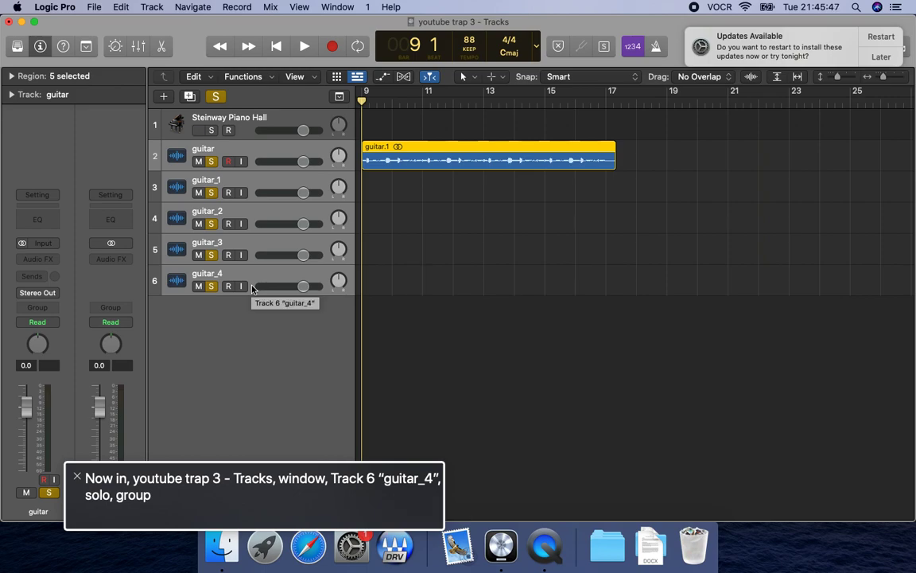
# Delete the five guitar tracks together with their regions and switch to Finder.
pyautogui.press('super+BackSpace')
pyautogui.press('Tab')
pyautogui.press('Return')
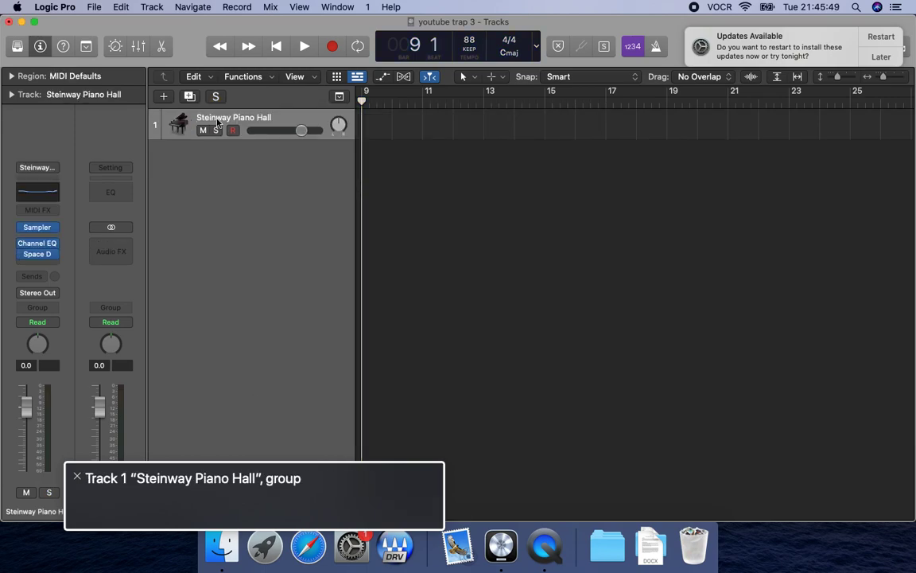
pyautogui.press('super+Tab')
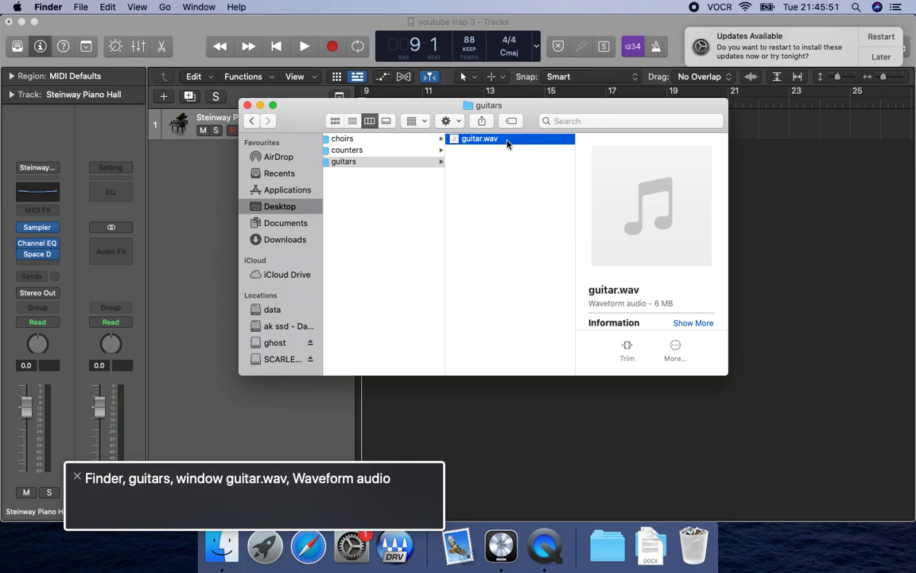
# Copy the file "hook guitar.wav" from the "hook" folder inside "full loops".
pyautogui.press('Left')
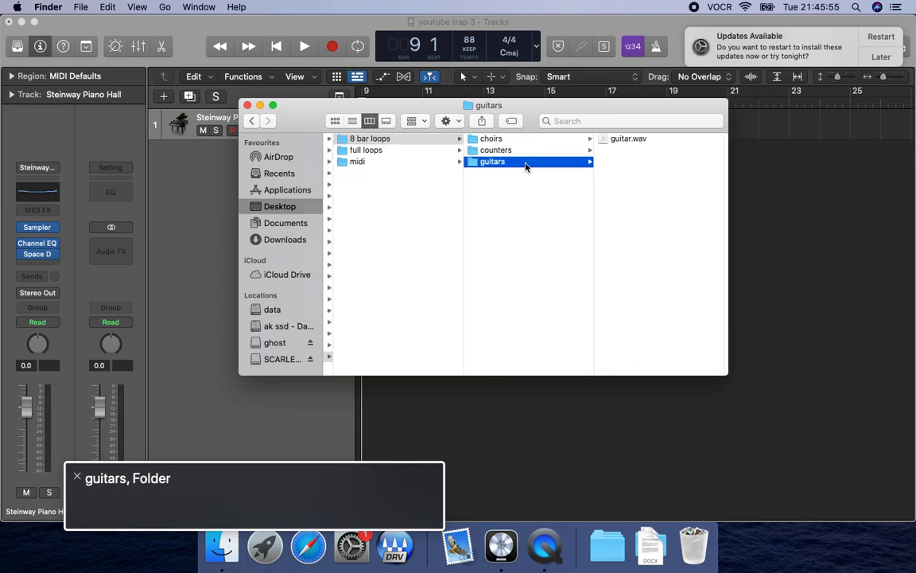
pyautogui.press('Left')
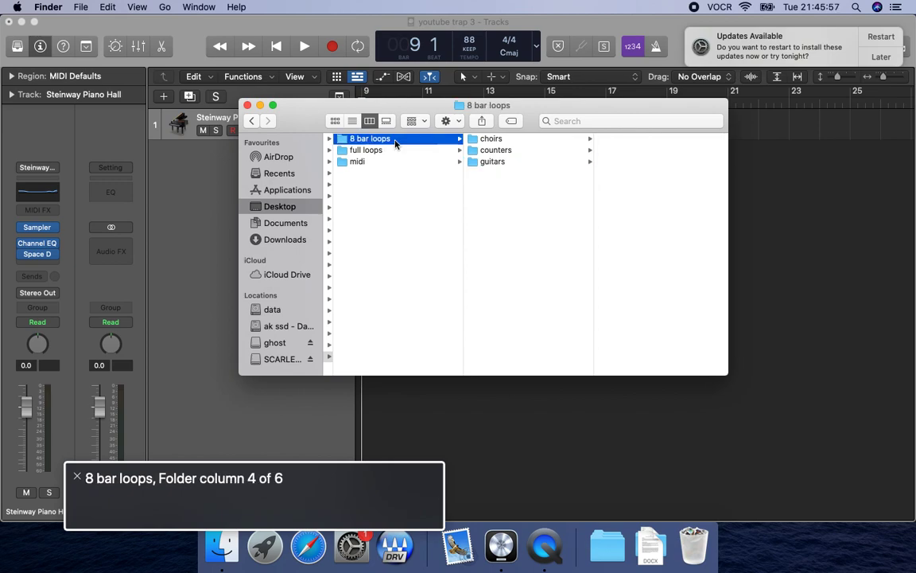
pyautogui.press('Down')
pyautogui.press('Right')
pyautogui.press('Right')
pyautogui.press('super+c')
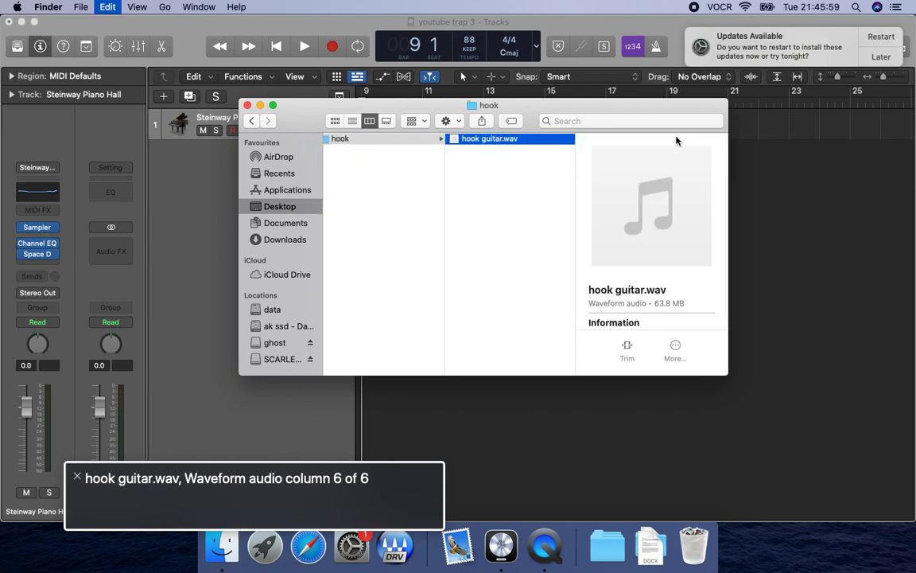
# Switch to Logic Pro, paste the hook guitar audio at bar 9 and play it back briefly.
pyautogui.press('super+Tab')
pyautogui.press('.')
pyautogui.press(',')
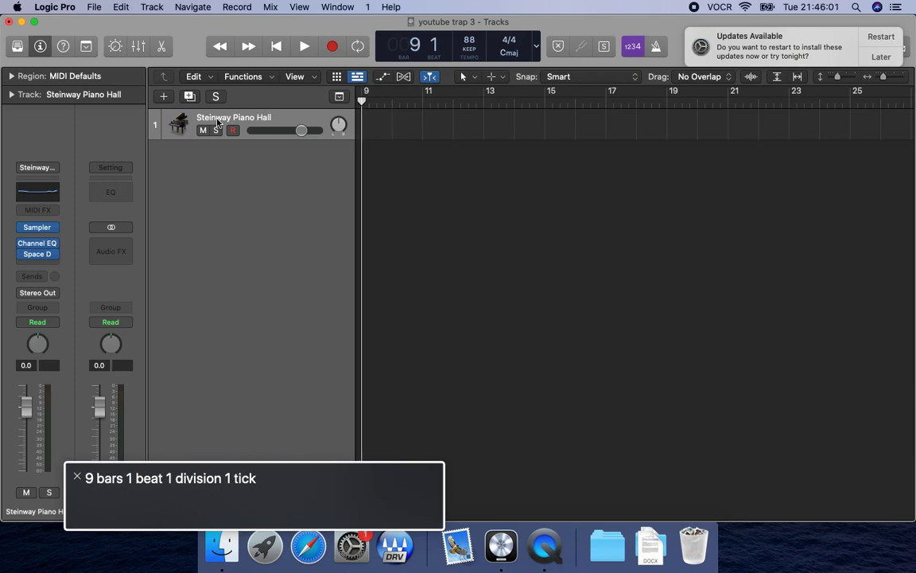
pyautogui.press('super+v')
pyautogui.press('space')
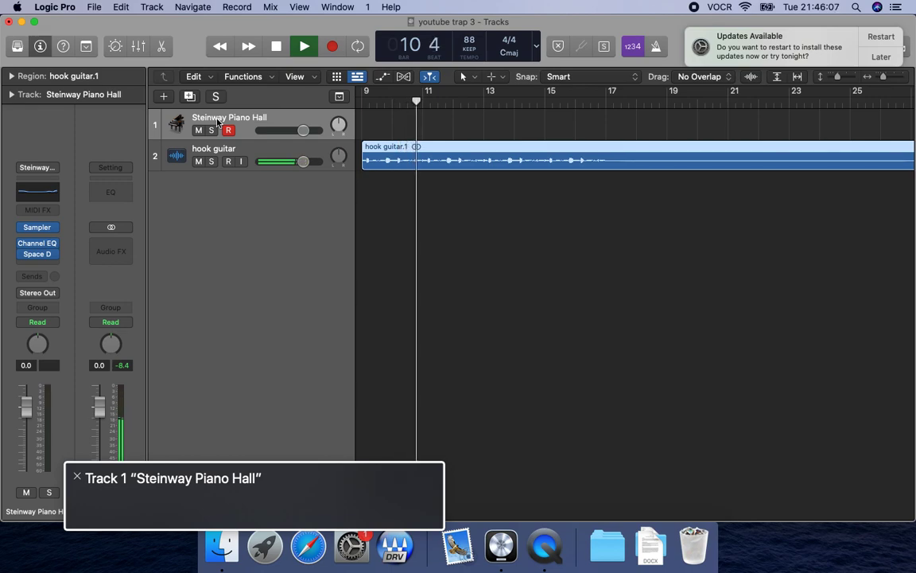
pyautogui.press('space')
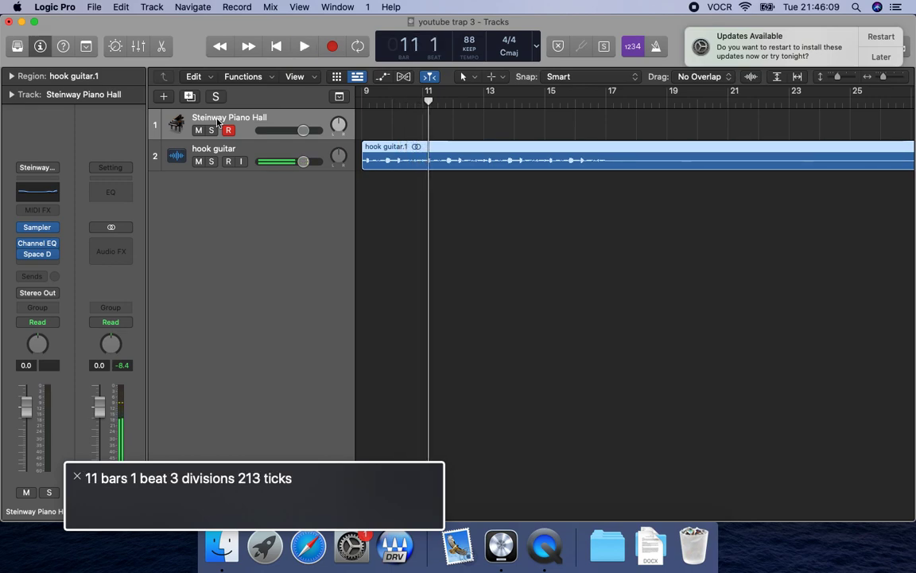
# Insert a stereo Channel EQ as an audio effect on the hook guitar channel strip in the Mixer.
pyautogui.click(256, 146)
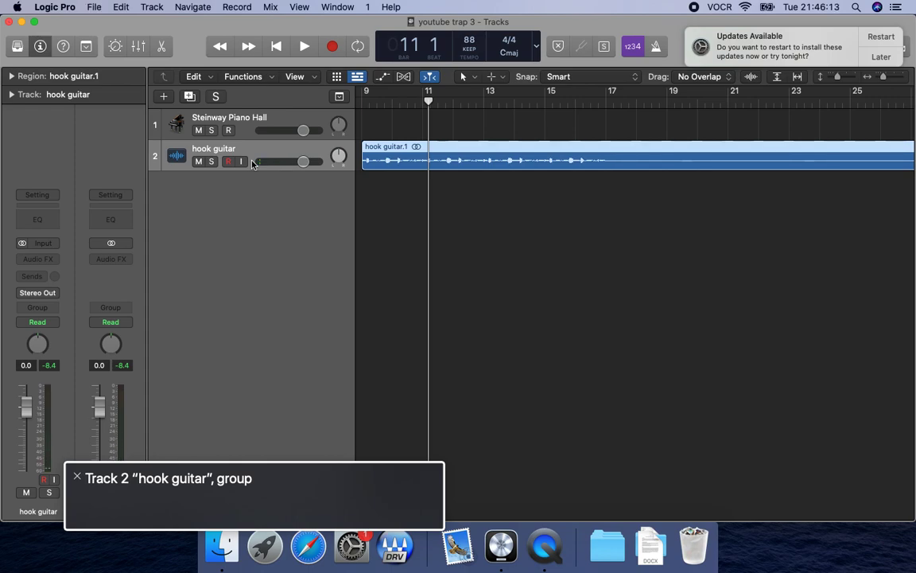
pyautogui.press('super+2')
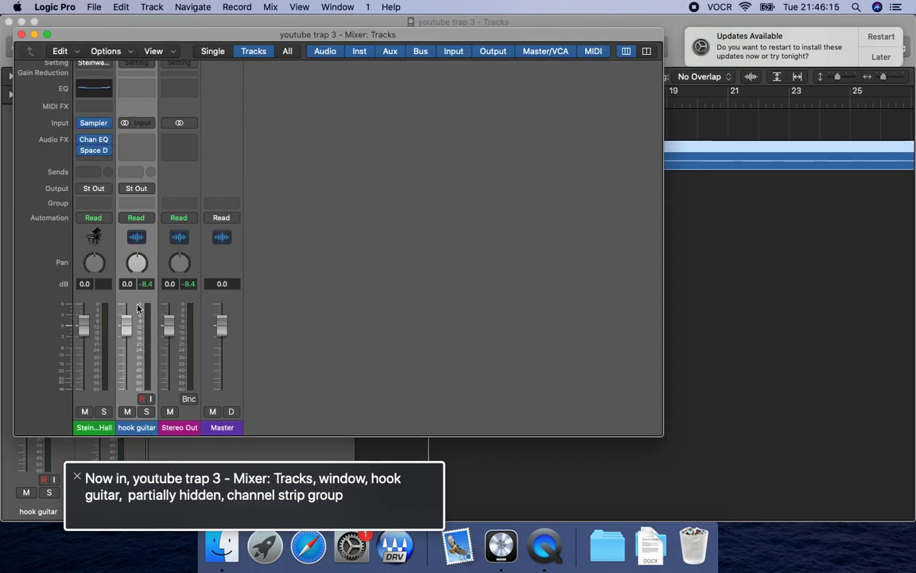
pyautogui.doubleClick(137, 427)
pyautogui.hotkey('ctrl', 'alt', 'Right')
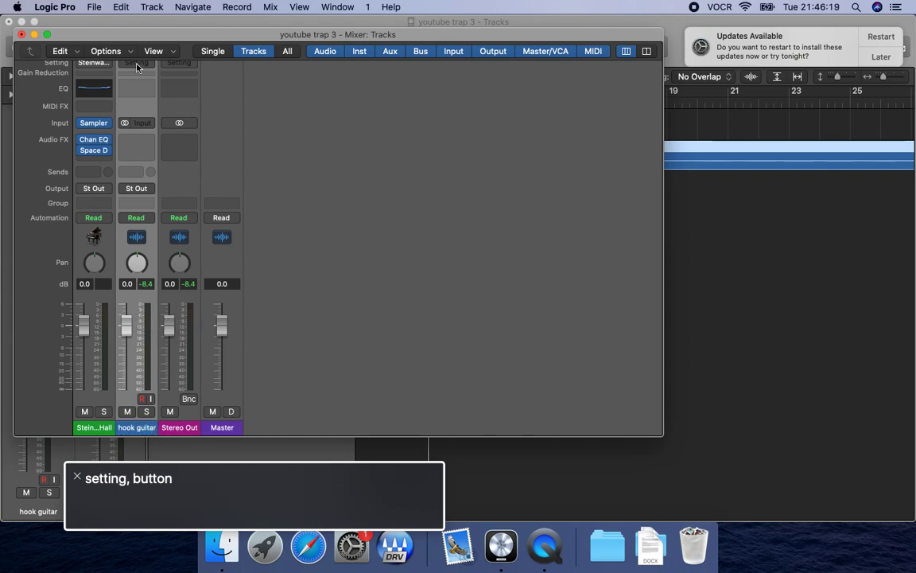
pyautogui.hotkey('ctrl', 'alt', 'Right')
pyautogui.hotkey('ctrl', 'alt', 'Right')
pyautogui.hotkey('ctrl', 'alt', 'space')
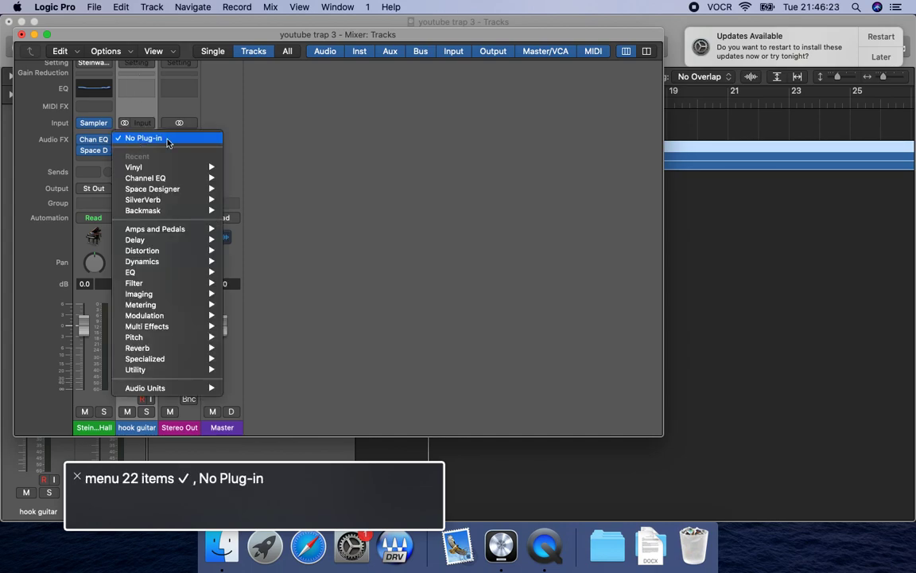
pyautogui.press('e')
pyautogui.press('Right')
pyautogui.press('Right')
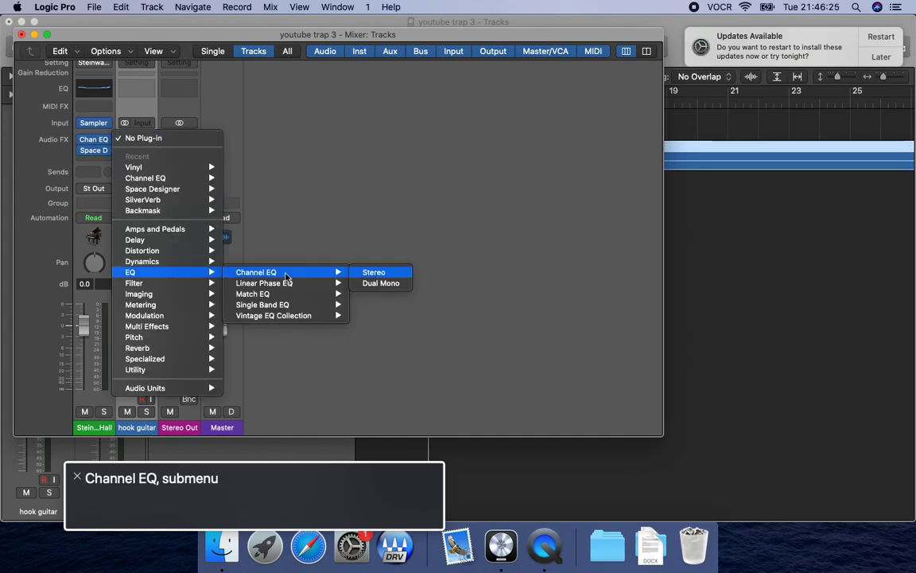
pyautogui.press('Return')
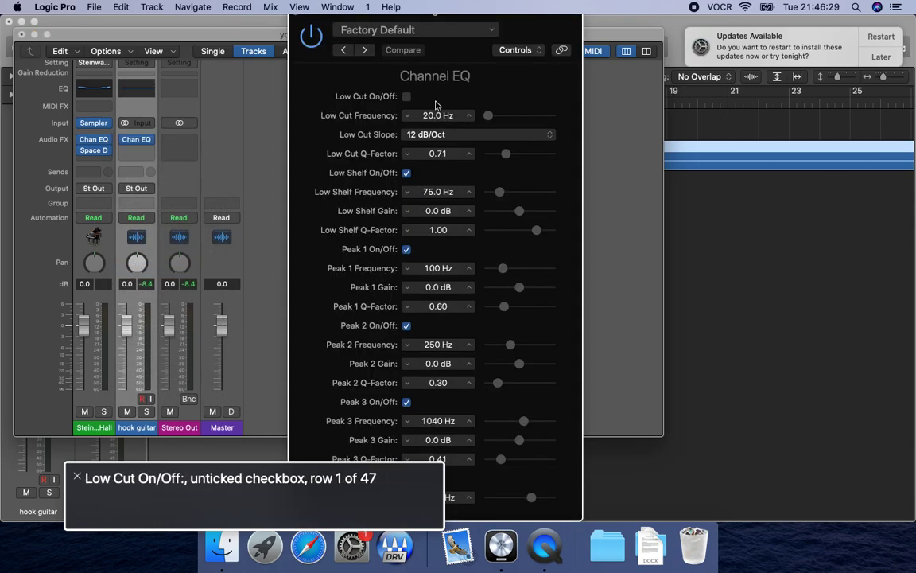
# Enable the Channel EQ's low cut and set its slope to 48 dB/Oct.
pyautogui.hotkey('ctrl', 'alt', 'space')
pyautogui.hotkey('ctrl', 'alt', 'Down')
pyautogui.hotkey('ctrl', 'alt', 'Down')
pyautogui.hotkey('ctrl', 'alt', 'space')
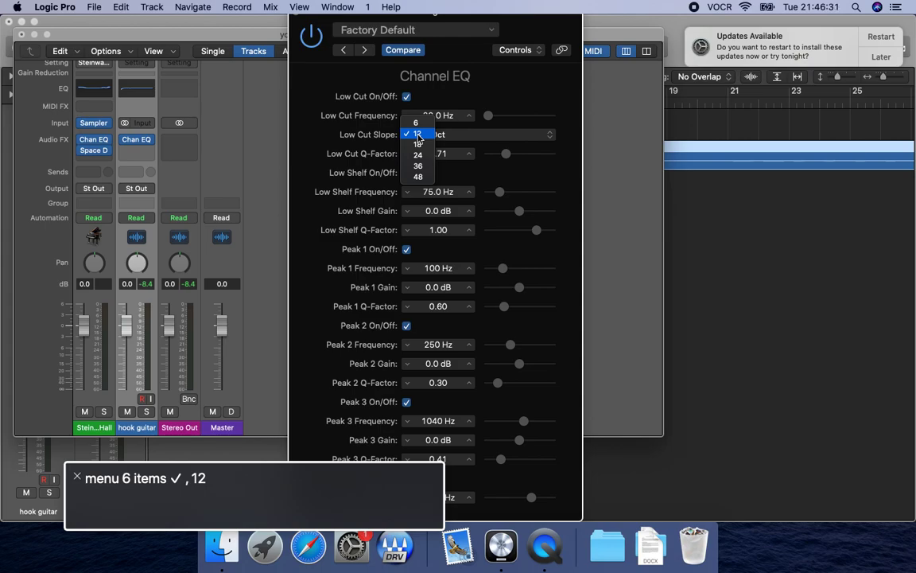
pyautogui.press('Down')
pyautogui.press('Down')
pyautogui.press('Down')
pyautogui.press('Down')
pyautogui.hotkey('ctrl', 'alt', 'space')
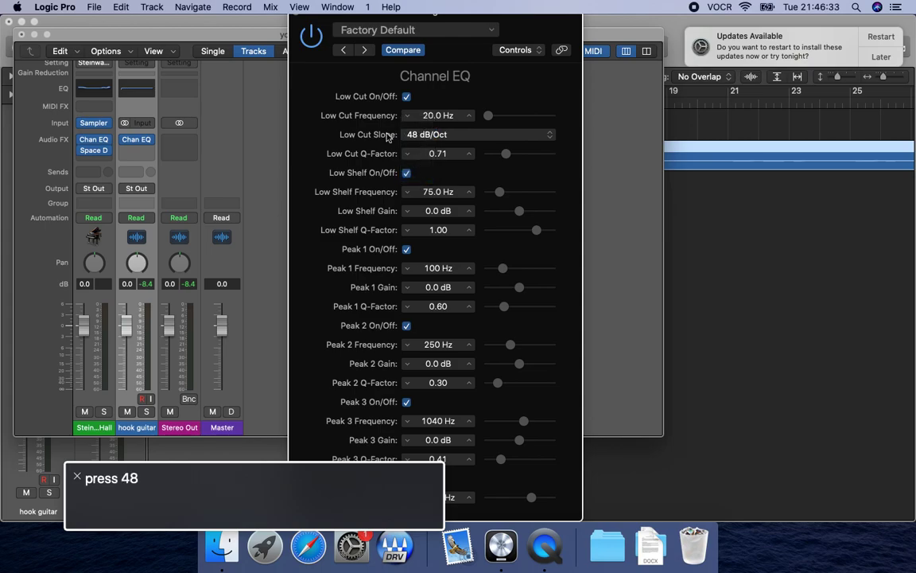
# Set the low cut frequency to 100 Hz while the hook guitar plays.
pyautogui.hotkey('ctrl', 'alt', 'Down')
pyautogui.hotkey('ctrl', 'alt', 'shift', 'Down')
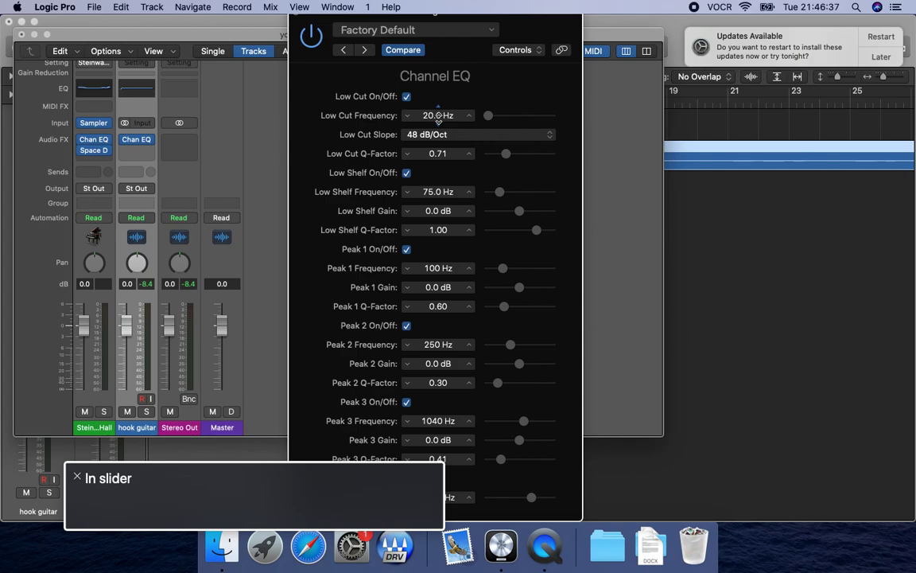
pyautogui.press('space')
pyautogui.hotkey('ctrl', 'alt', 'Up')
pyautogui.hotkey('ctrl', 'alt', 'Up')
pyautogui.hotkey('ctrl', 'alt', 'Up')
pyautogui.hotkey('ctrl', 'alt', 'Up')
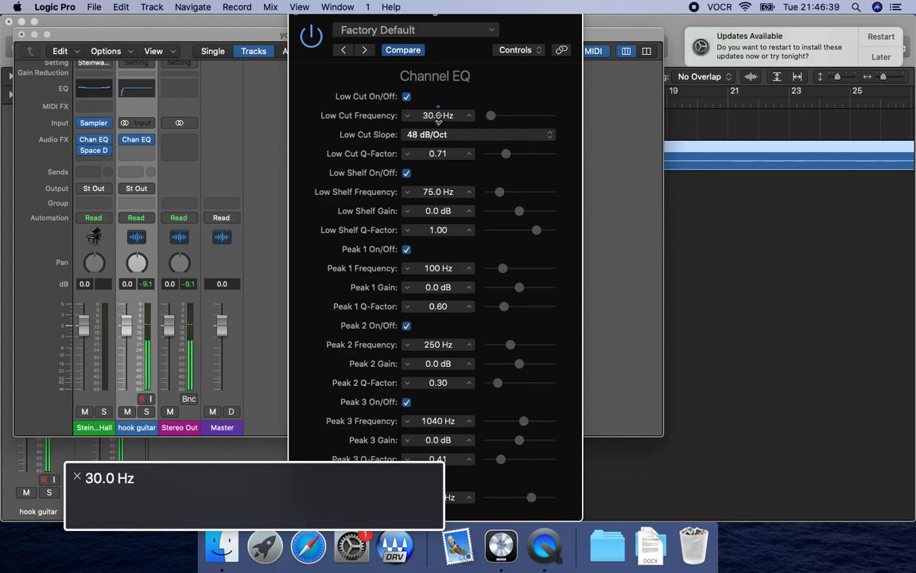
pyautogui.hotkey('ctrl', 'alt', 'Up')
pyautogui.hotkey('ctrl', 'alt', 'Up')
pyautogui.hotkey('ctrl', 'alt', 'Up')
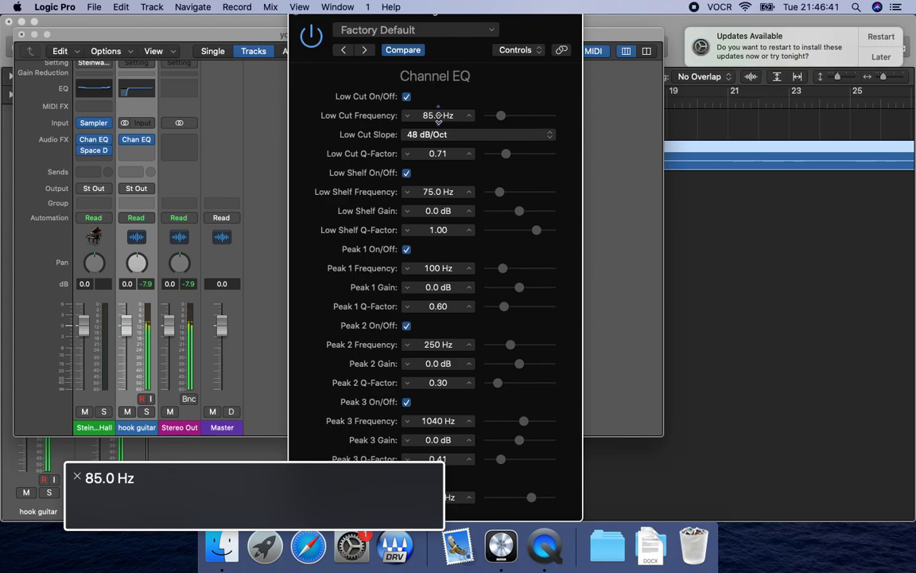
pyautogui.hotkey('ctrl', 'alt', 'Up')
pyautogui.hotkey('ctrl', 'alt', 'Up')
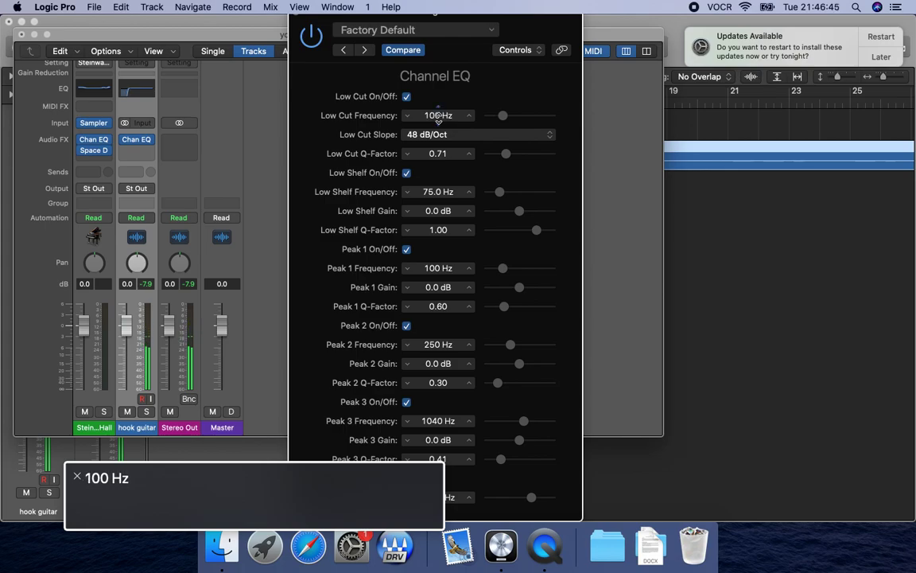
pyautogui.hotkey('ctrl', 'alt', 'shift', 'Up')
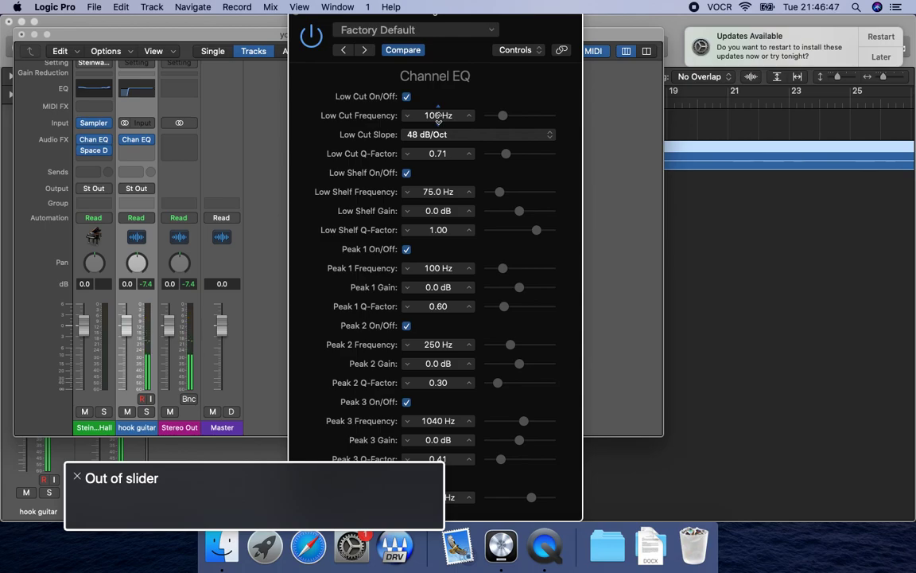
# Compare the guitar's sound with the low cut off and on again, and stop playback.
pyautogui.hotkey('ctrl', 'alt', 'Left')
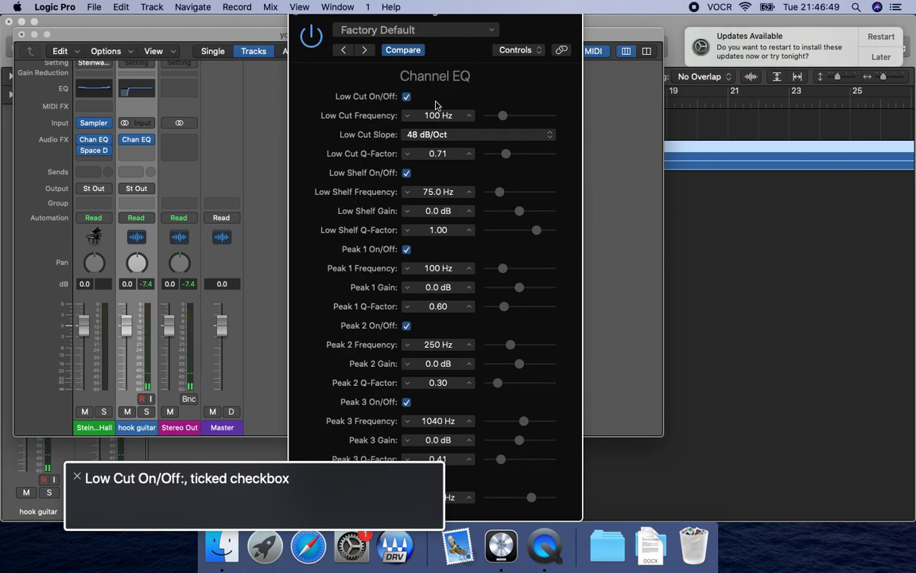
pyautogui.hotkey('ctrl', 'alt', 'space')
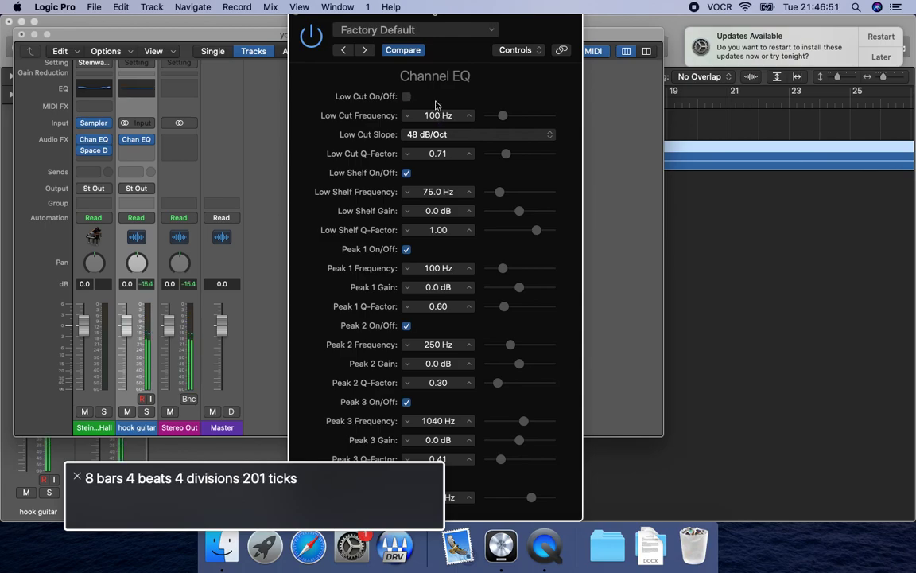
pyautogui.hotkey('ctrl', 'alt', 'space')
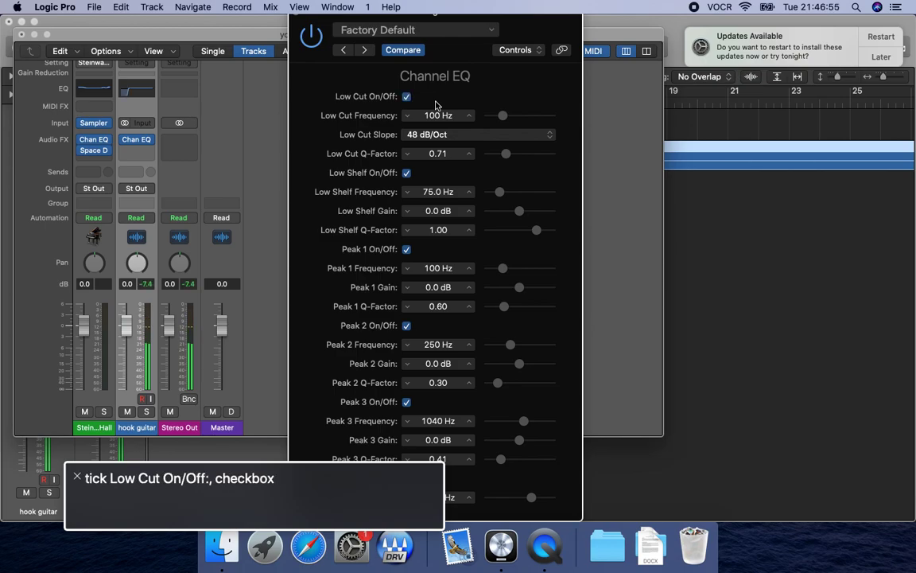
pyautogui.press('space')
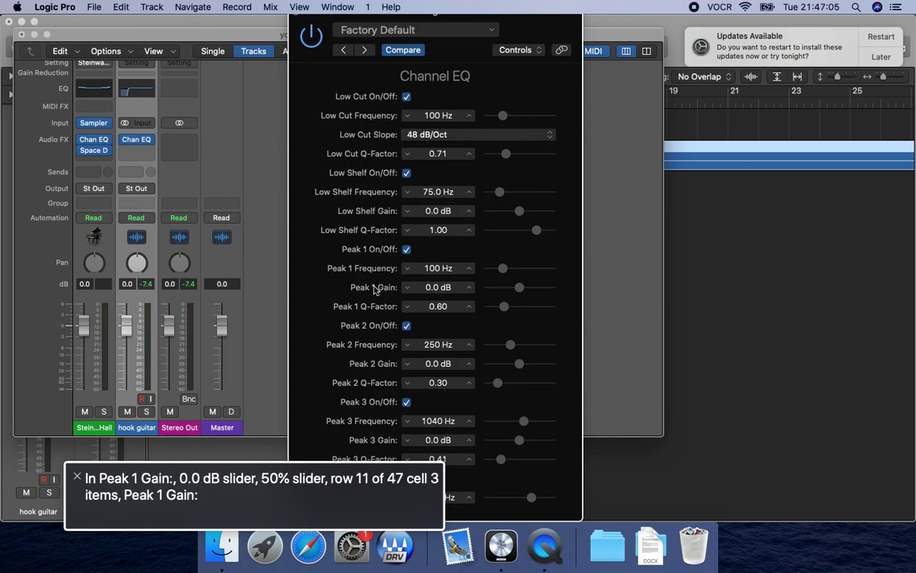
# Set the Channel EQ's Peak 1 gain to -2.0 dB and its Q-factor to 0.35.
pyautogui.hotkey('ctrl', 'alt', 'Down')
pyautogui.hotkey('ctrl', 'alt', 'shift', 'Up')
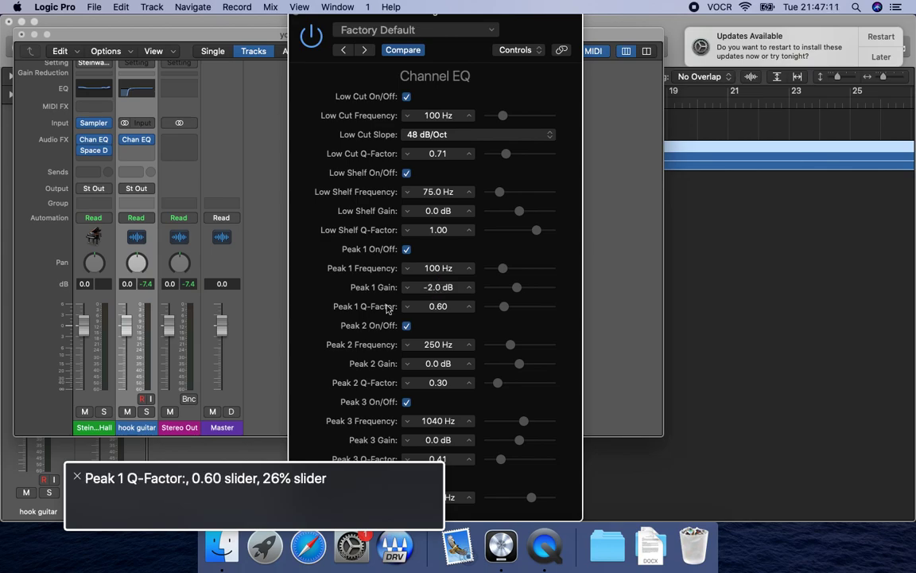
pyautogui.moveTo(438, 306); pyautogui.dragTo(438, 310)
pyautogui.hotkey('ctrl', 'alt', 'shift', 'Up')
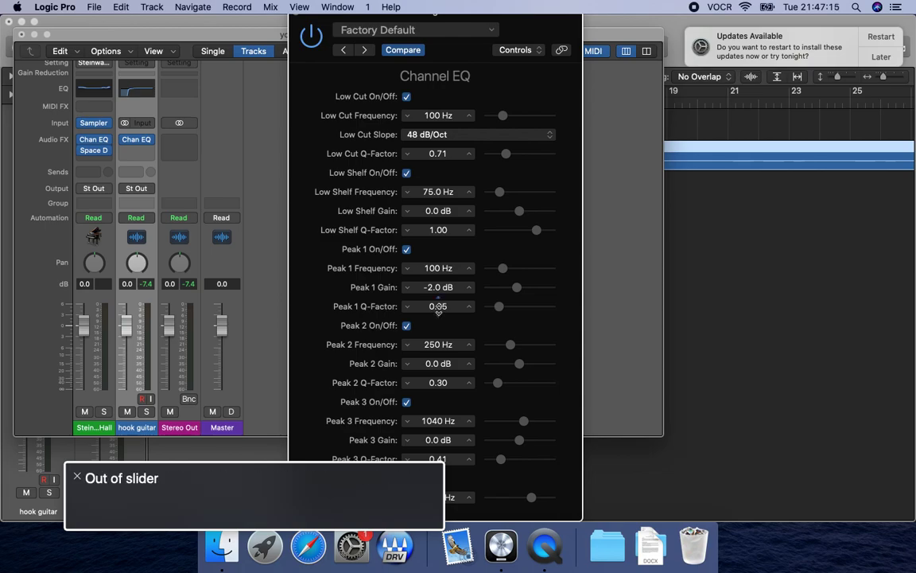
# Set the Peak 1 frequency to 220 Hz, adjusting it by ear with the guitar playing.
pyautogui.hotkey('ctrl', 'alt', 'shift', 'Down')
pyautogui.hotkey('ctrl', 'alt', 'Right')
pyautogui.hotkey('ctrl', 'alt', 'shift', 'Down')
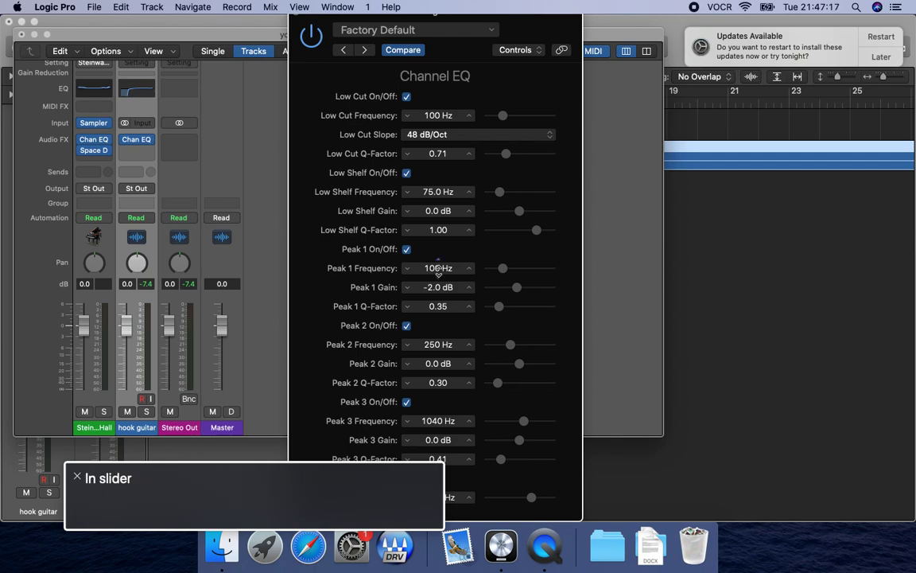
pyautogui.hotkey('ctrl', 'alt', 'Up')
pyautogui.hotkey('ctrl', 'alt', 'Up')
pyautogui.hotkey('ctrl', 'alt', 'Up')
pyautogui.hotkey('ctrl', 'alt', 'Up')
pyautogui.hotkey('ctrl', 'alt', 'Up')
pyautogui.hotkey('ctrl', 'alt', 'Up')
pyautogui.hotkey('ctrl', 'alt', 'Up')
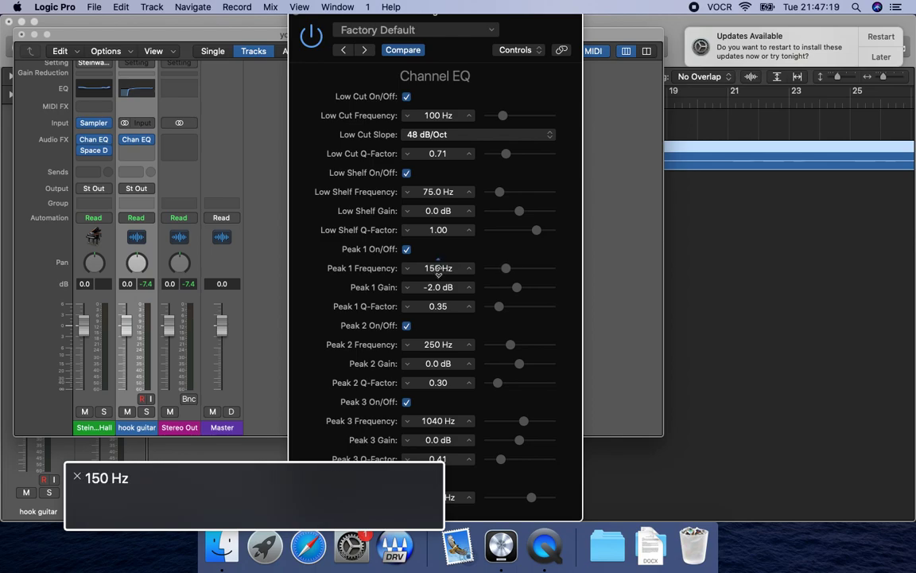
pyautogui.hotkey('ctrl', 'alt', 'Up')
pyautogui.hotkey('ctrl', 'alt', 'Up')
pyautogui.hotkey('ctrl', 'alt', 'Up')
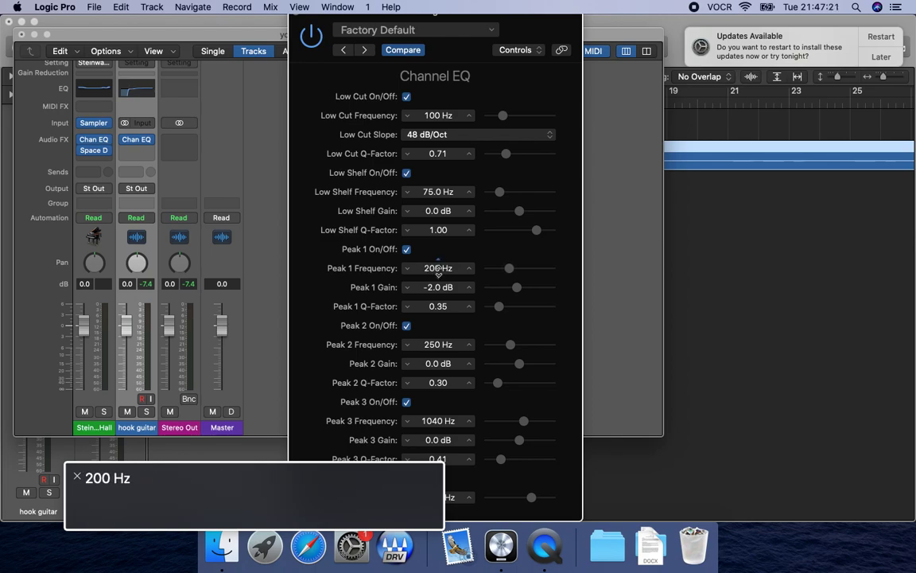
pyautogui.press('space')
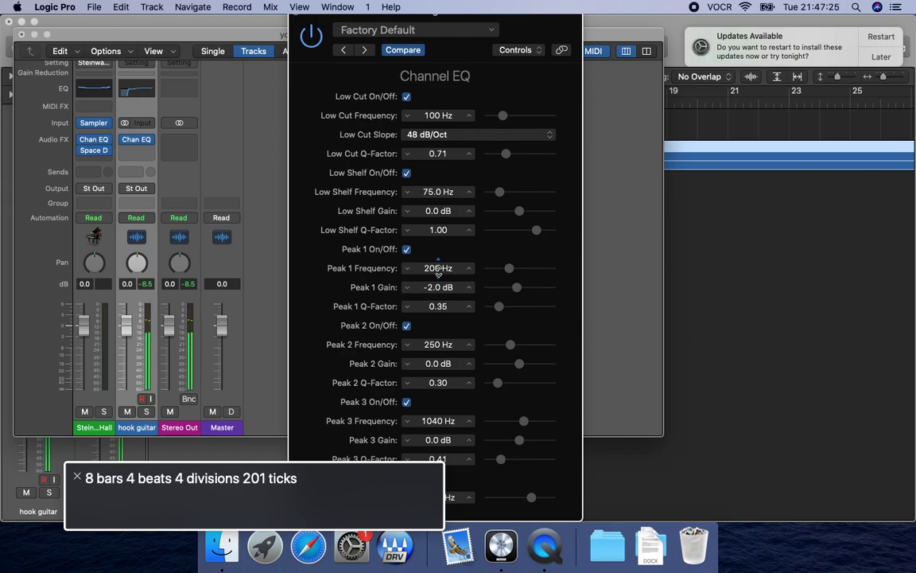
pyautogui.hotkey('ctrl', 'alt', 'Up')
pyautogui.hotkey('ctrl', 'alt', 'Up')
pyautogui.hotkey('ctrl', 'alt', 'Up')
pyautogui.hotkey('ctrl', 'alt', 'Up')
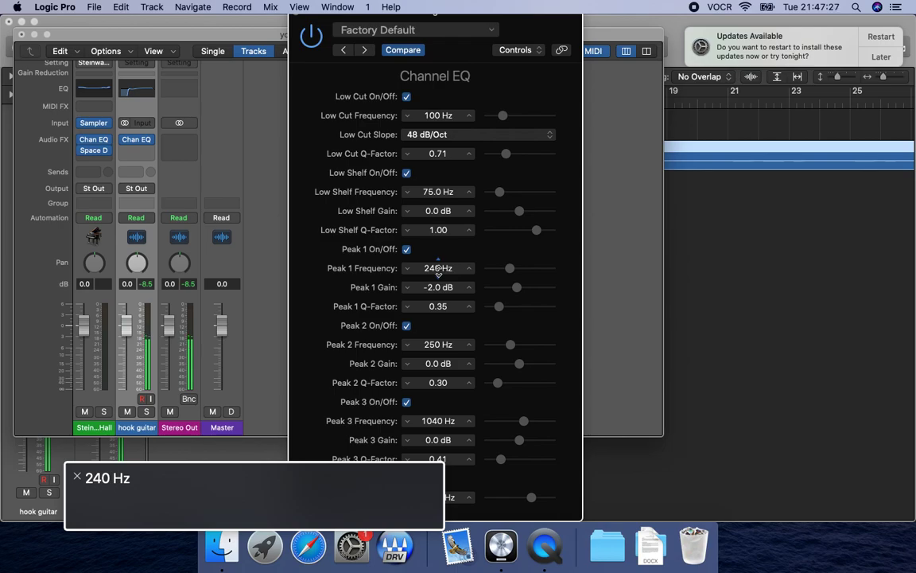
pyautogui.hotkey('ctrl', 'alt', 'Down')
pyautogui.hotkey('ctrl', 'alt', 'Down')
pyautogui.press('space')
pyautogui.hotkey('ctrl', 'alt', 'shift', 'Up')
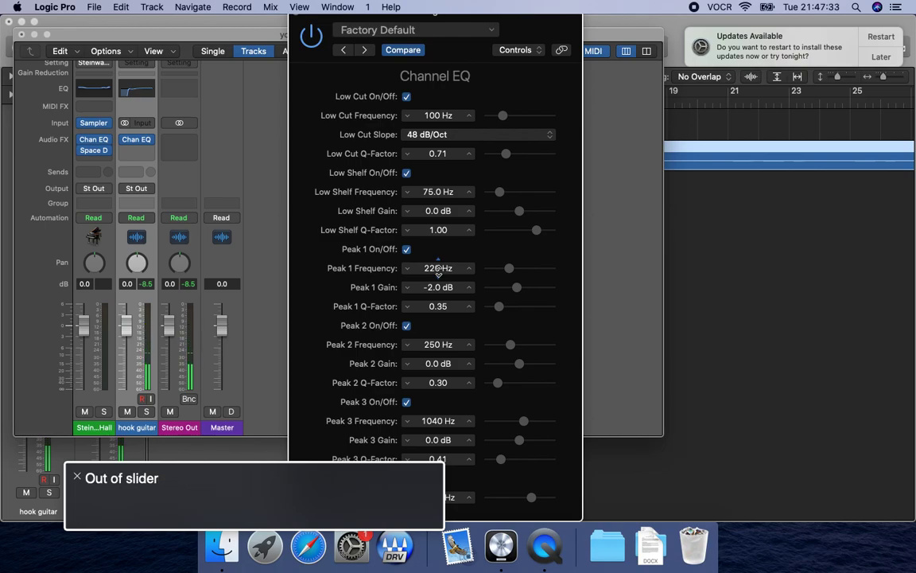
# Set the Channel EQ's High Shelf gain to +3.0 dB on the hook guitar track.
pyautogui.hotkey('ctrl', 'alt', 'Right')
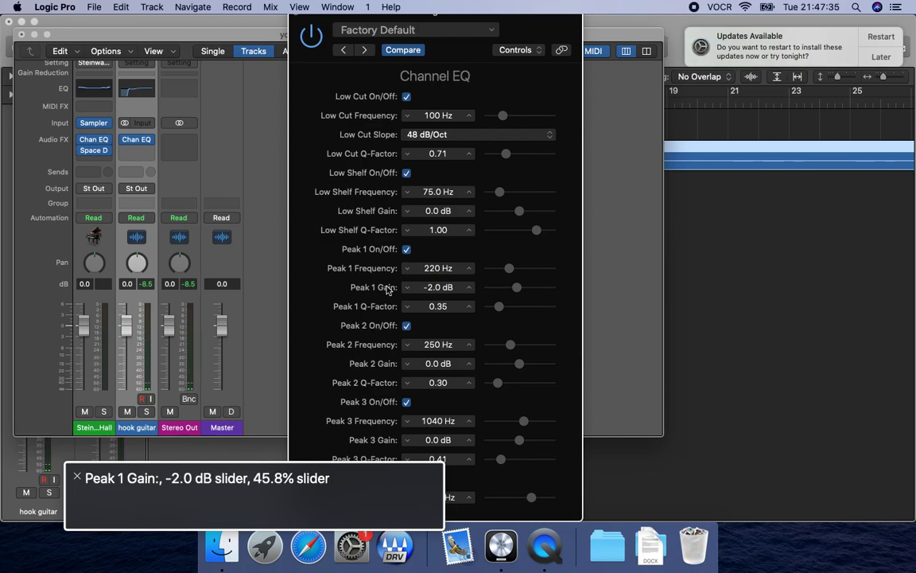
pyautogui.hotkey('ctrl', 'alt', 'End')
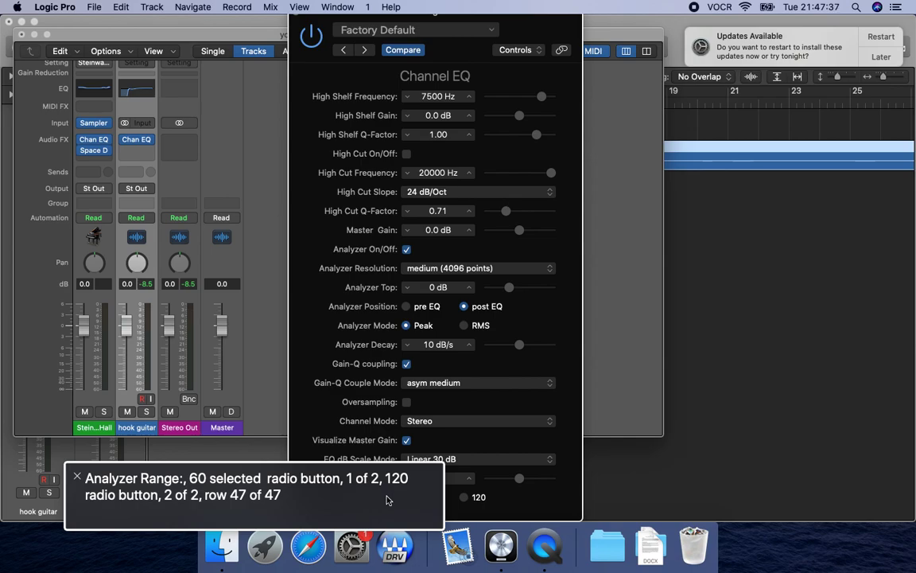
pyautogui.hotkey('ctrl', 'alt', 'Up')
pyautogui.hotkey('ctrl', 'alt', 'Up')
pyautogui.hotkey('ctrl', 'alt', 'Up')
pyautogui.hotkey('ctrl', 'alt', 'Up')
pyautogui.hotkey('ctrl', 'alt', 'Up')
pyautogui.hotkey('ctrl', 'alt', 'Up')
pyautogui.hotkey('ctrl', 'alt', 'Up')
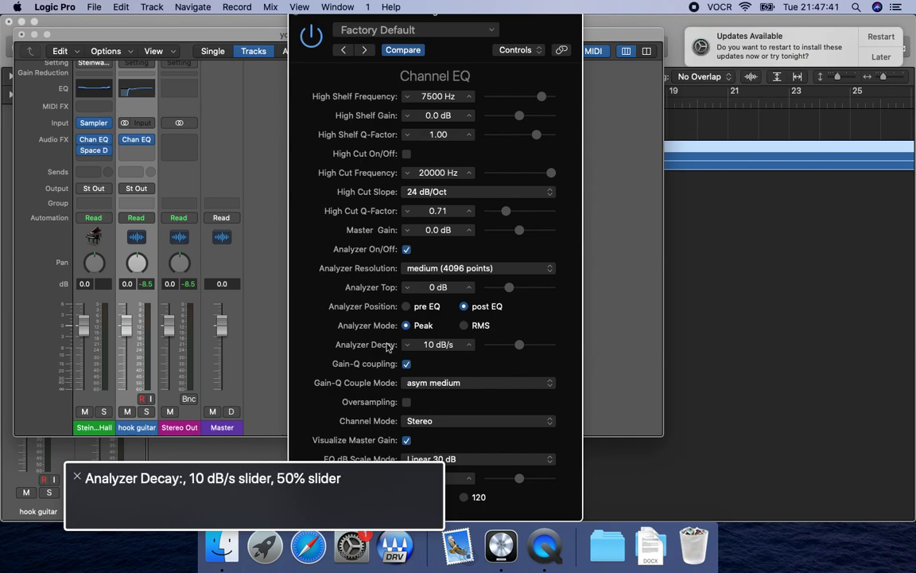
pyautogui.hotkey('ctrl', 'alt', 'Up')
pyautogui.hotkey('ctrl', 'alt', 'Up')
pyautogui.hotkey('ctrl', 'alt', 'Up')
pyautogui.hotkey('ctrl', 'alt', 'Up')
pyautogui.hotkey('ctrl', 'alt', 'Up')
pyautogui.hotkey('ctrl', 'alt', 'Up')
pyautogui.hotkey('ctrl', 'alt', 'Up')
pyautogui.hotkey('ctrl', 'alt', 'Up')
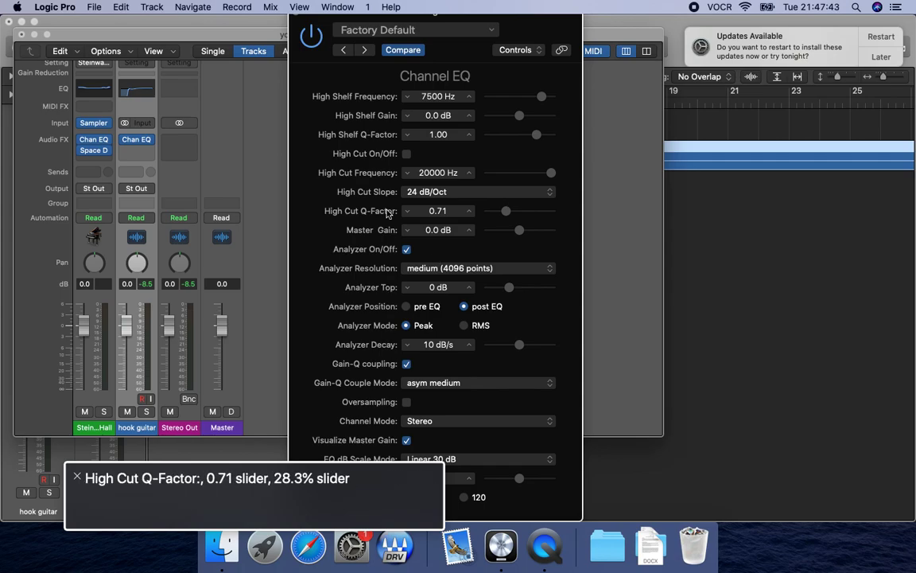
pyautogui.hotkey('ctrl', 'alt', 'Up')
pyautogui.hotkey('ctrl', 'alt', 'Up')
pyautogui.hotkey('ctrl', 'alt', 'Up')
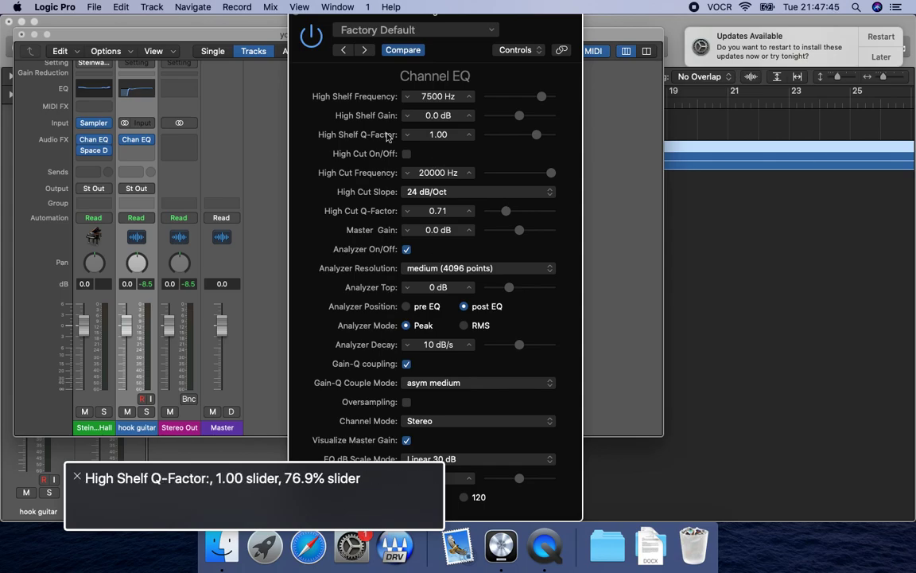
pyautogui.hotkey('ctrl', 'alt', 'Up')
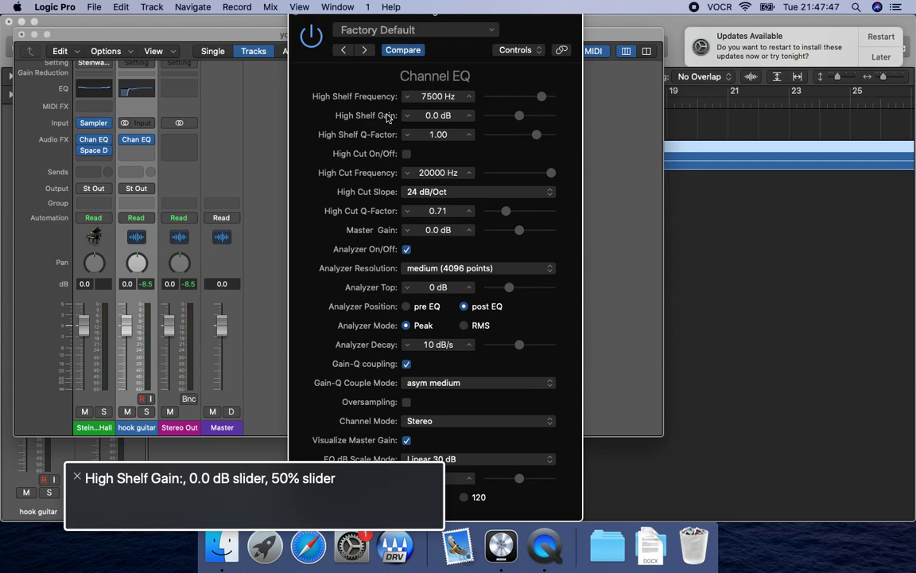
pyautogui.hotkey('ctrl', 'alt', 'shift', 'Down')
pyautogui.hotkey('ctrl', 'alt', 'shift', 'Down')
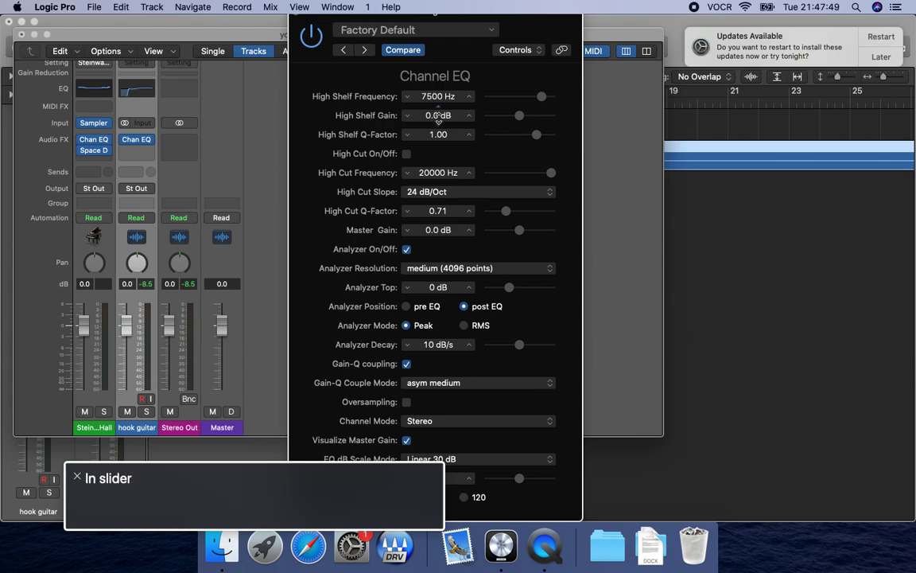
pyautogui.hotkey('ctrl', 'alt', 'Up')
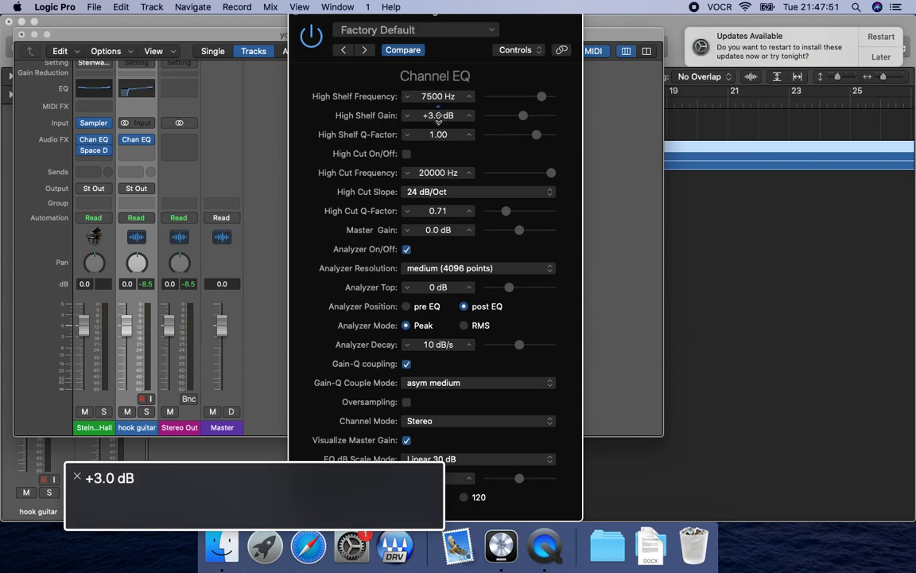
pyautogui.hotkey('ctrl', 'alt', 'shift', 'Up')
pyautogui.hotkey('ctrl', 'alt', 'shift', 'Up')
# Set the High Shelf frequency to 5000 Hz.
pyautogui.hotkey('ctrl', 'alt', 'Down')
pyautogui.hotkey('ctrl', 'alt', 'shift', 'Down')
pyautogui.hotkey('ctrl', 'alt', 'shift', 'Down')
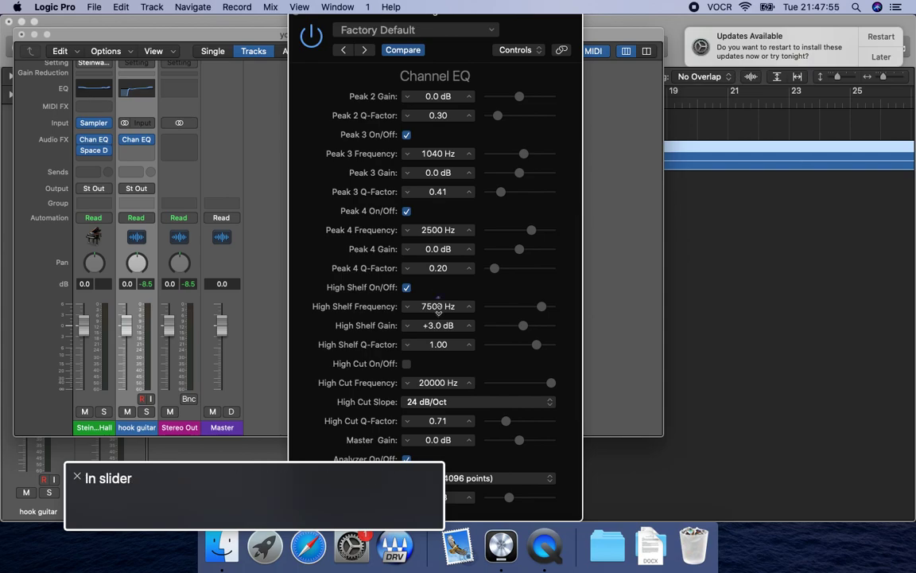
pyautogui.hotkey('ctrl', 'alt', 'Down')
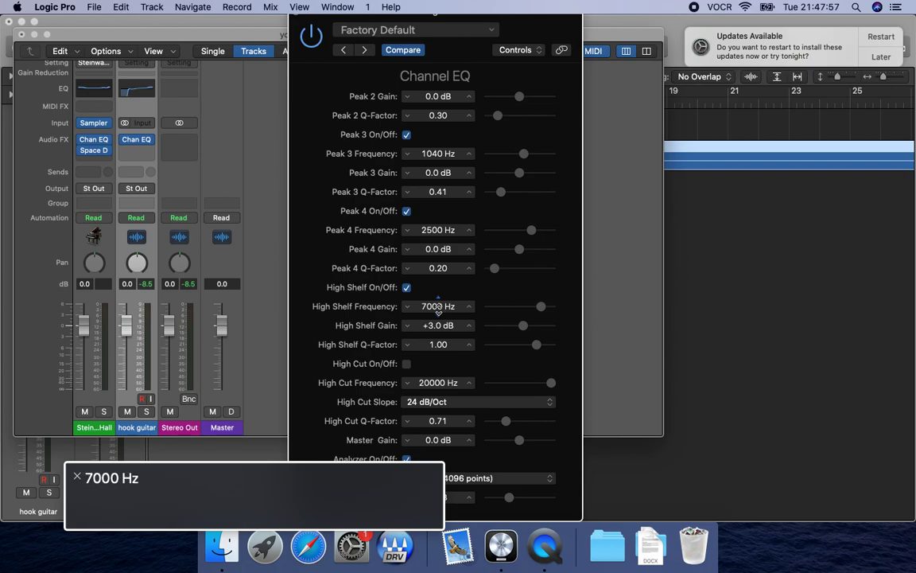
pyautogui.hotkey('ctrl', 'alt', 'Down')
pyautogui.hotkey('ctrl', 'alt', 'Down')
pyautogui.hotkey('ctrl', 'alt', 'Down')
# Play the guitar, compare its sound with the High Shelf off and on again, and stop playback.
pyautogui.press('space')
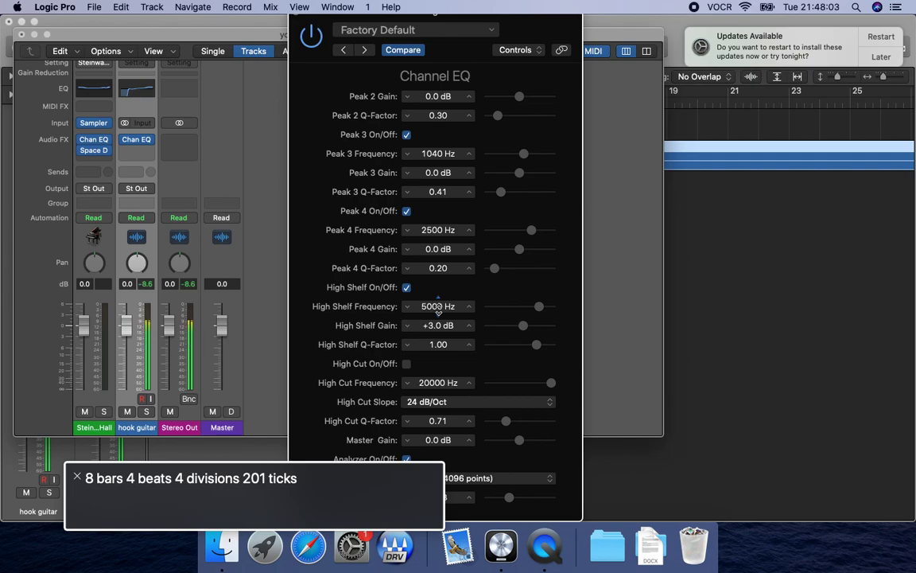
pyautogui.hotkey('ctrl', 'alt', 'Left')
pyautogui.hotkey('ctrl', 'alt', 'space')
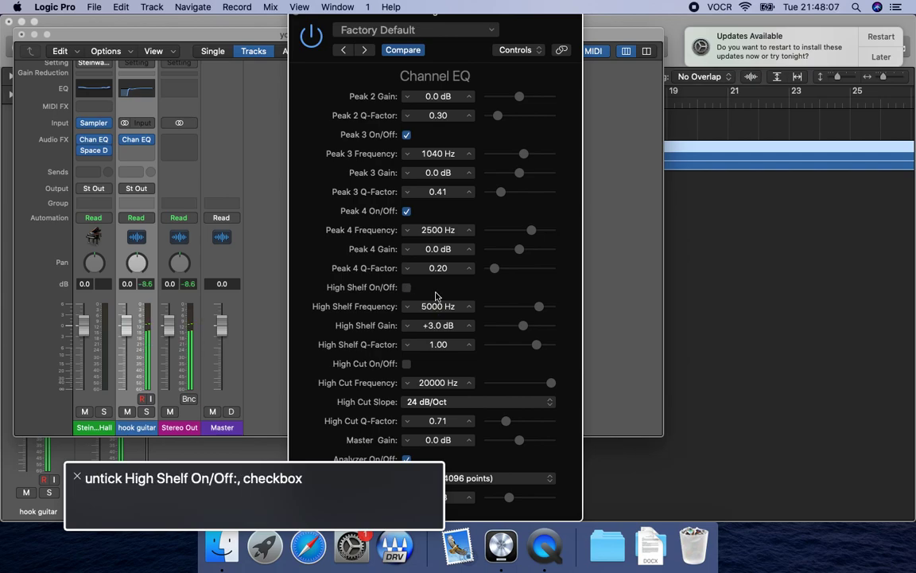
pyautogui.hotkey('ctrl', 'alt', 'space')
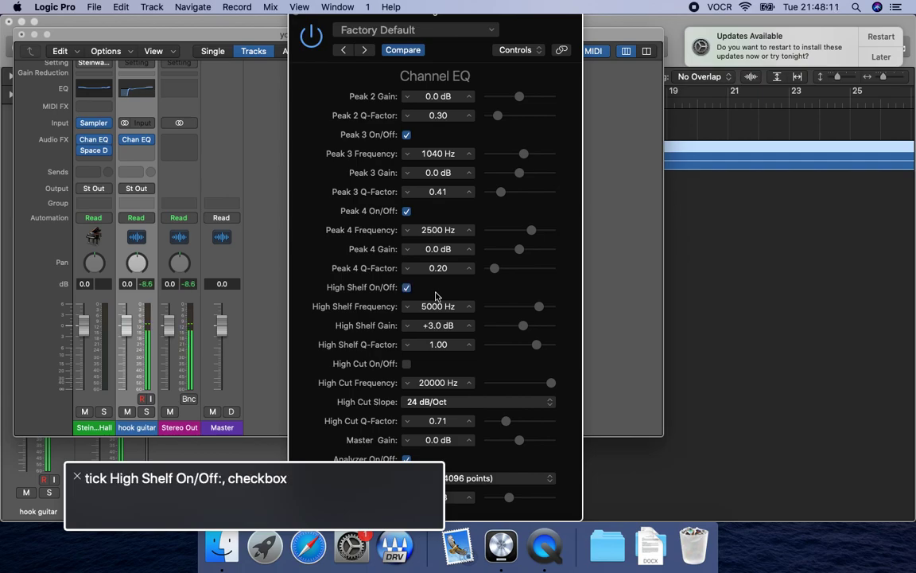
pyautogui.press('space')
# Close the Channel EQ and mixer windows to return to the Tracks window.
pyautogui.hotkey('ctrl', 'alt', 'shift', 'Up')
pyautogui.hotkey('ctrl', 'alt', 'Right')
pyautogui.hotkey('ctrl', 'alt', 'Right')
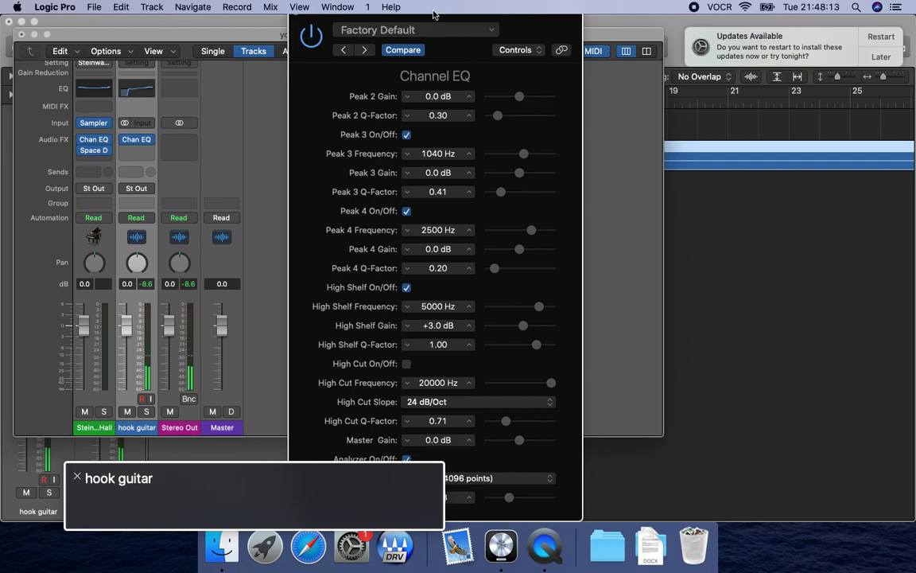
pyautogui.hotkey('ctrl', 'alt', 'space')
pyautogui.press('super+w')
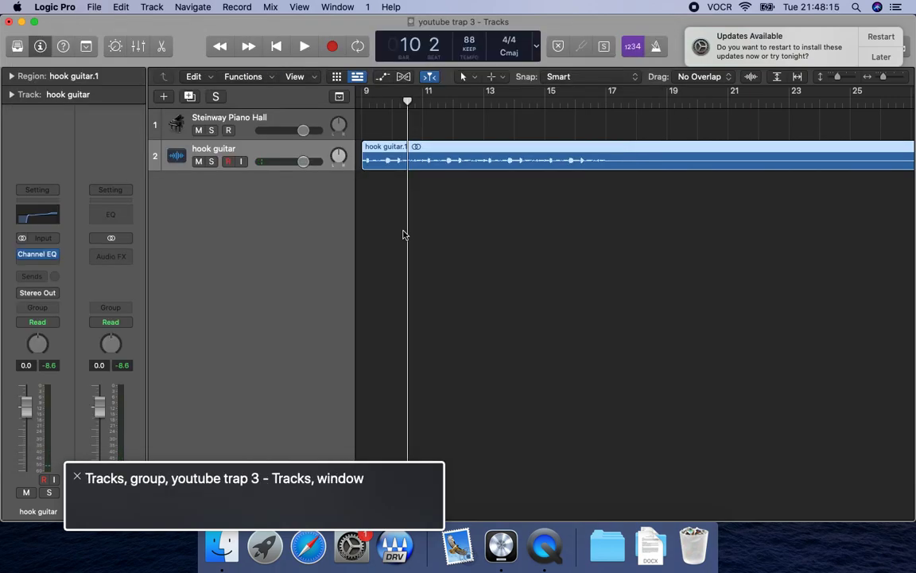
# Go to the hook guitar track and play a short passage to check the equalized guitar.
pyautogui.hotkey('ctrl', 'alt', 'shift', 'Down')
pyautogui.hotkey('ctrl', 'alt', 'Right')
pyautogui.hotkey('ctrl', 'alt', 'shift', 'Down')
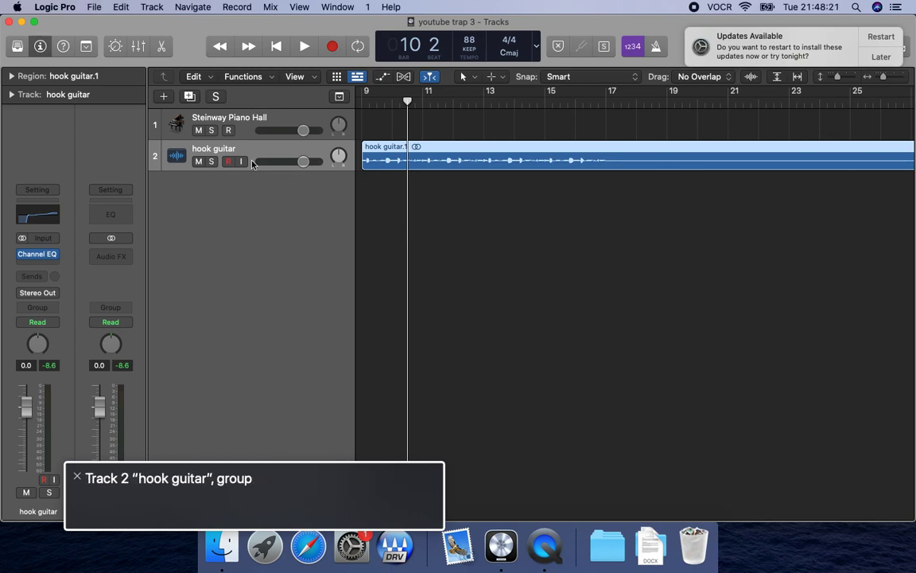
pyautogui.hotkey('shift', 'space')
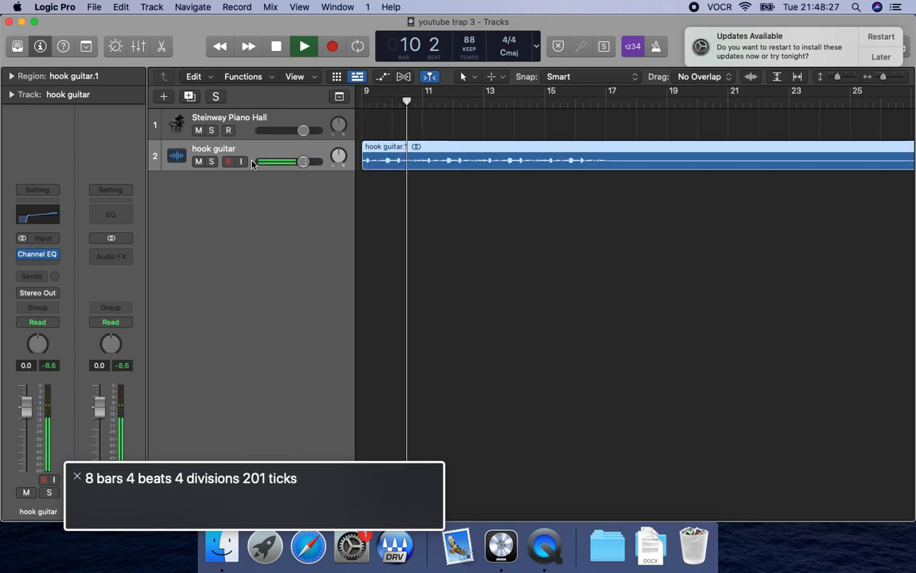
pyautogui.press('space')
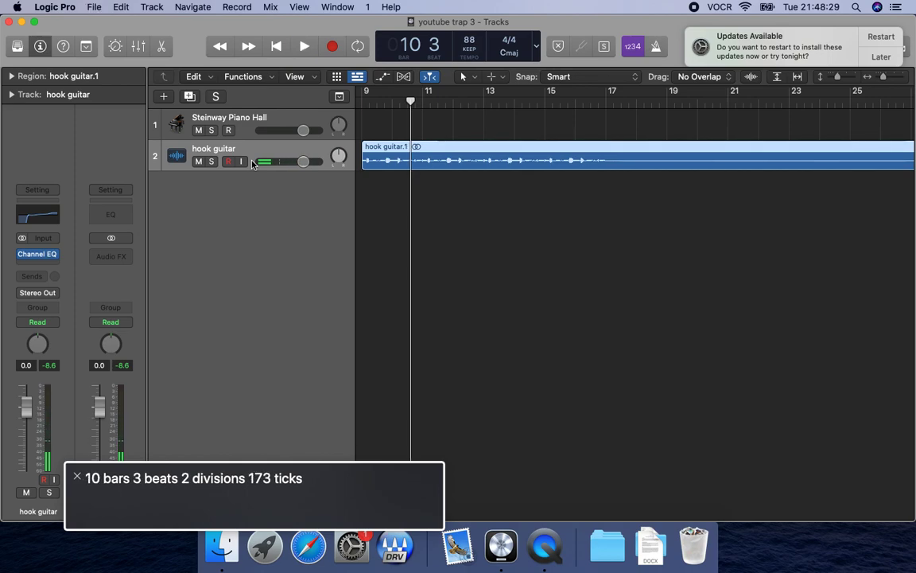
# Switch to Finder and copy hook choir.wav from the choirs folder of the 8 bar loops.
pyautogui.press('super+Tab')
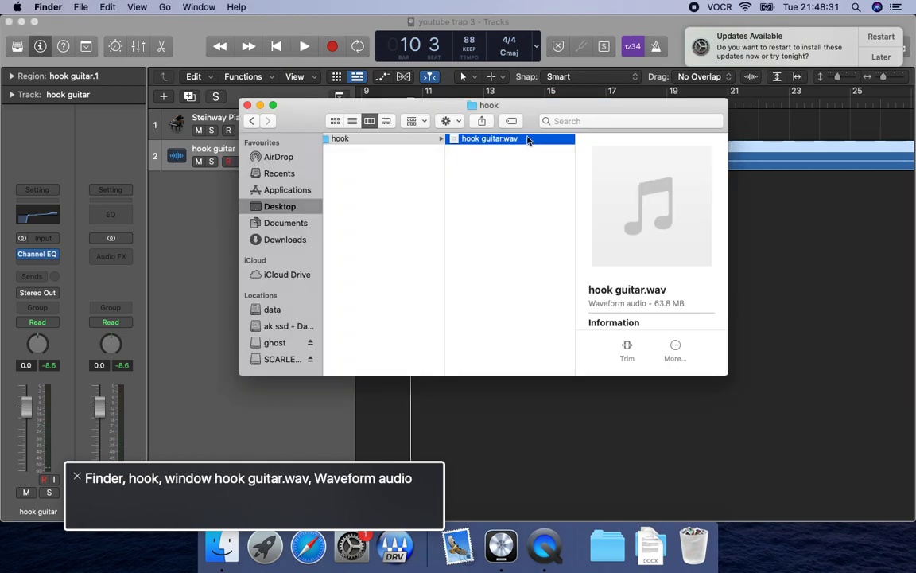
pyautogui.press('Left')
pyautogui.click(397, 150)
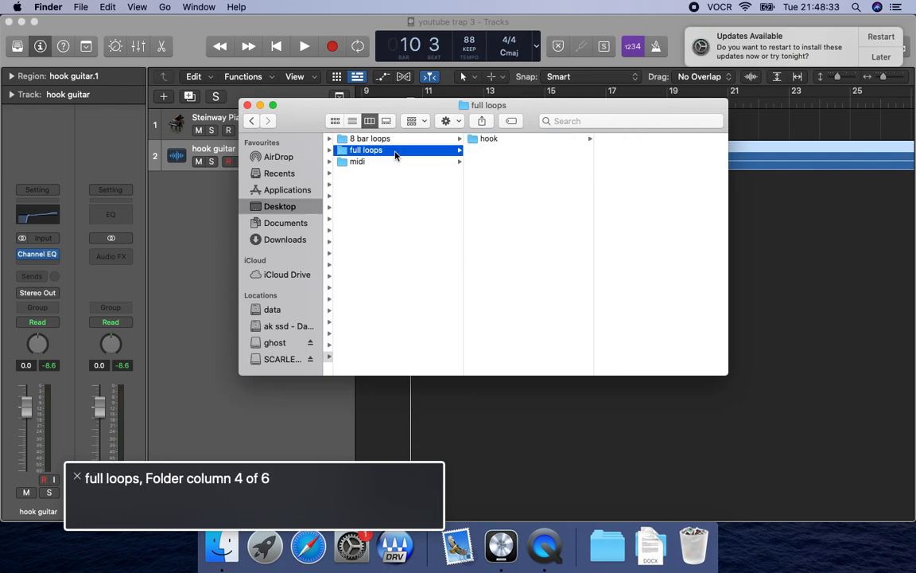
pyautogui.click(395, 140)
pyautogui.click(525, 151)
pyautogui.press('Up')
pyautogui.press('Right')
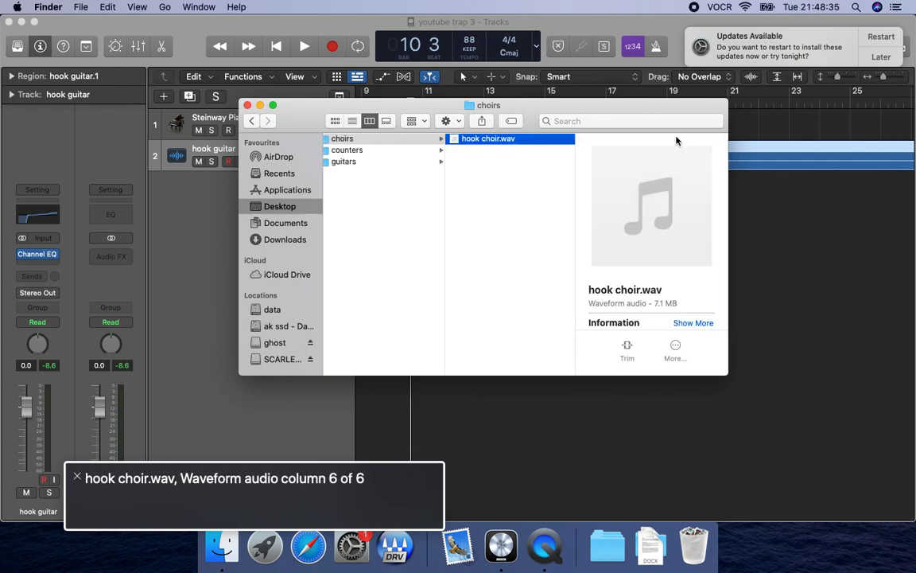
pyautogui.press('super+c')
# Switch back to Logic Pro, paste the hook choir at bar 9, and play it briefly against the guitar.
pyautogui.press('super+Tab')
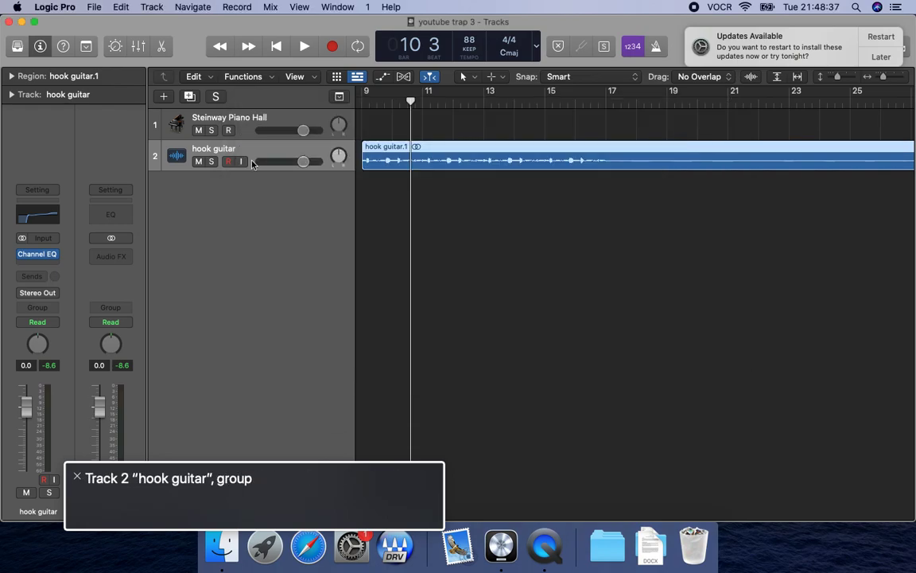
pyautogui.press('Return')
pyautogui.hotkey('shift', '.')
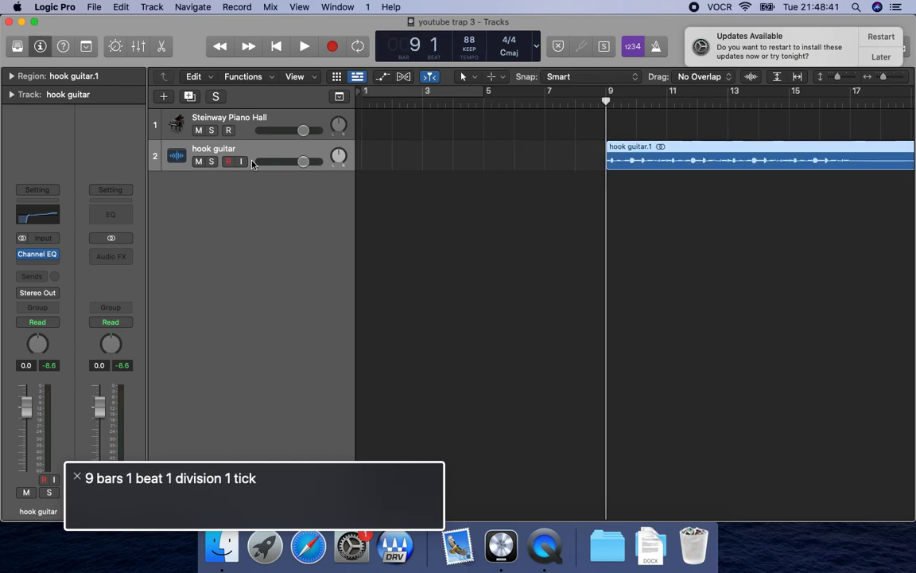
pyautogui.press('super+v')
pyautogui.press('space')
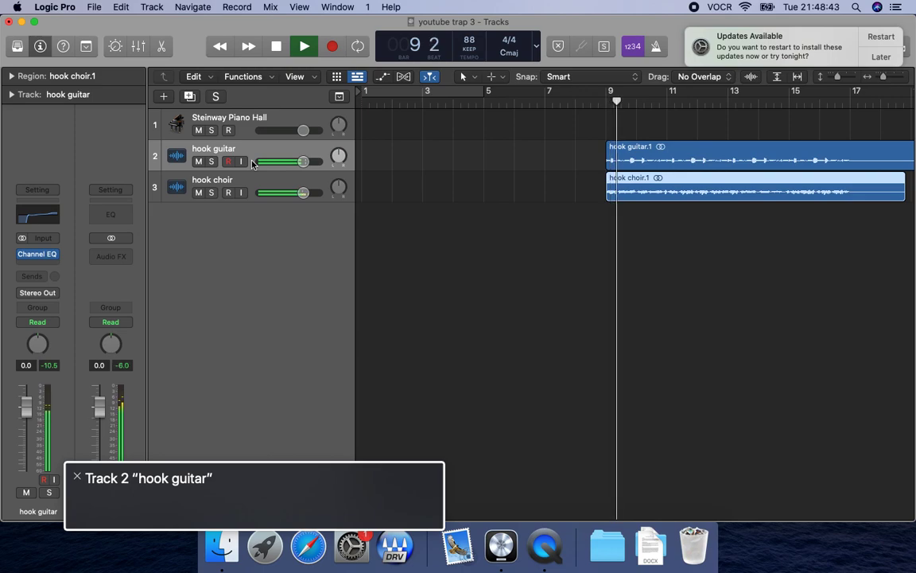
pyautogui.press('space')
# Paste the hook choir at bar 33 and play it briefly to check its alignment with the guitar.
pyautogui.hotkey('shift', '.')
pyautogui.hotkey('shift', '.')
pyautogui.hotkey('shift', '.')
pyautogui.press('super+v')
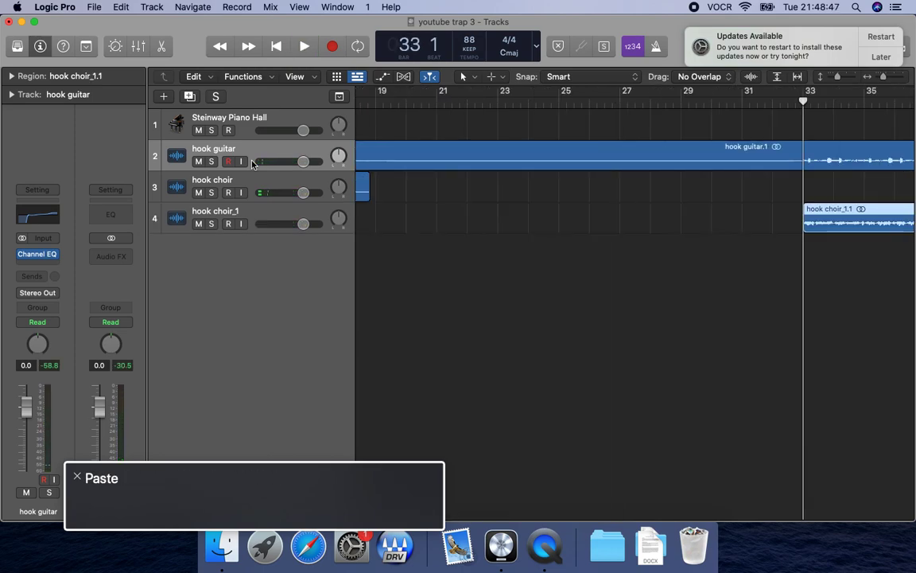
pyautogui.press('space')
pyautogui.press('space')
pyautogui.press(',')
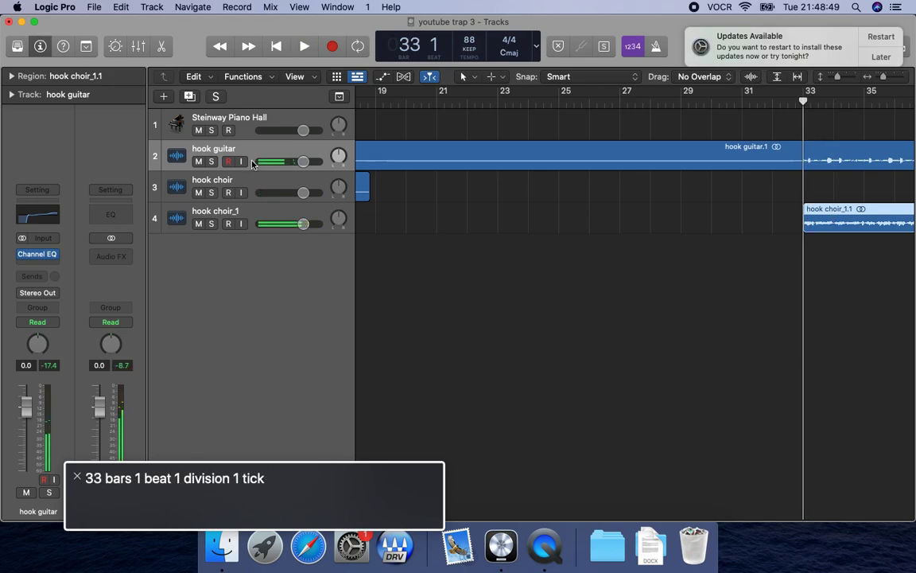
# Paste the hook choir at bar 57 and briefly check its playback with the guitar.
pyautogui.hotkey('shift', '.')
pyautogui.hotkey('shift', '.')
# Paste the hook choir at bar 81 and preview its start together with the guitar.
pyautogui.hotkey('shift', '.')
pyautogui.press('super+v')
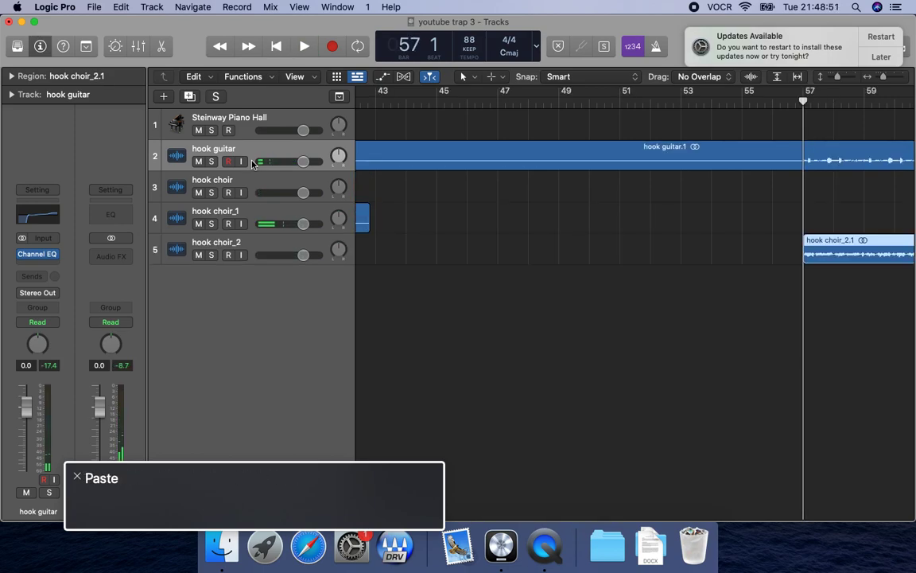
pyautogui.press('space')
pyautogui.press('space')
pyautogui.press('.')
pyautogui.hotkey('shift', '.')
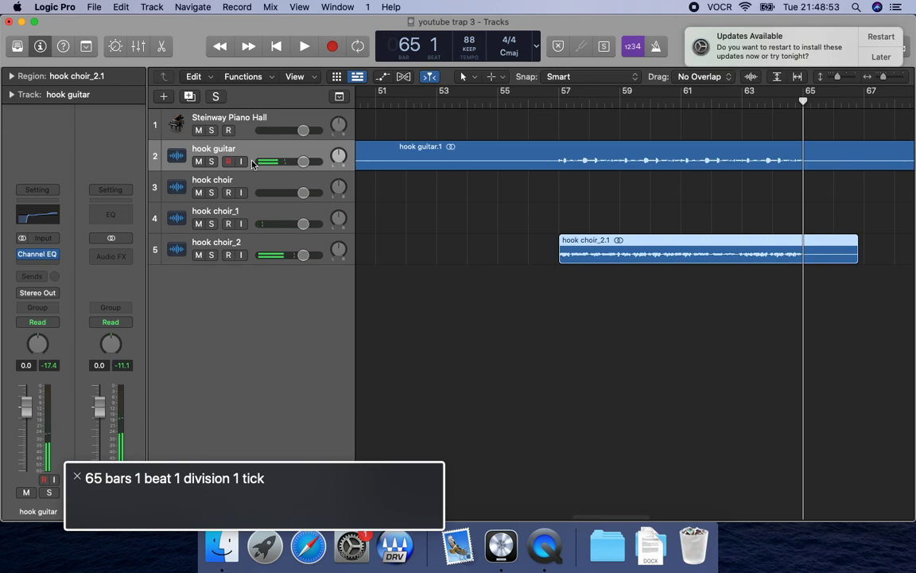
pyautogui.hotkey('shift', '.')
pyautogui.hotkey('shift', '.')
pyautogui.press('super+v')
pyautogui.press('space')
pyautogui.press('space')
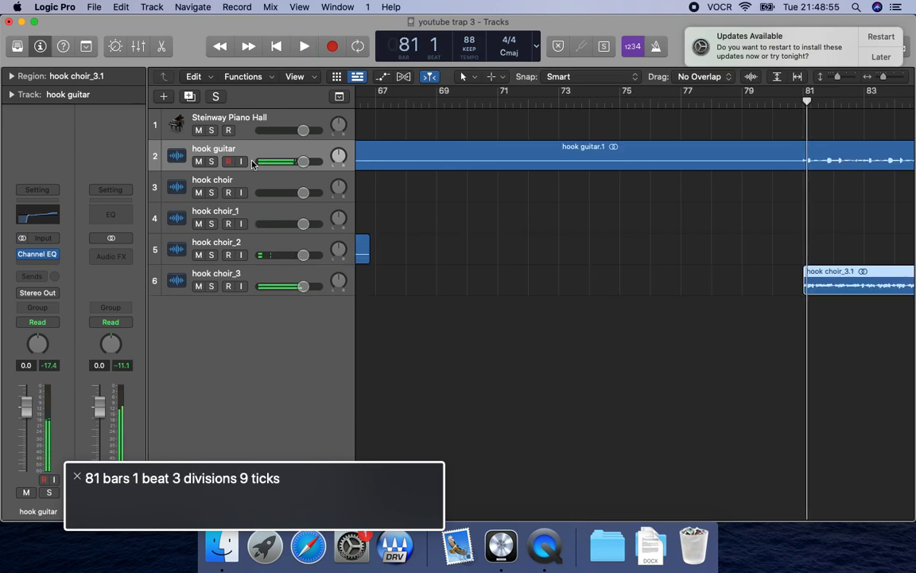
pyautogui.press(',')
# Paste the hook choir at bar 89, select its new track, and play it briefly.
pyautogui.hotkey('shift', '.')
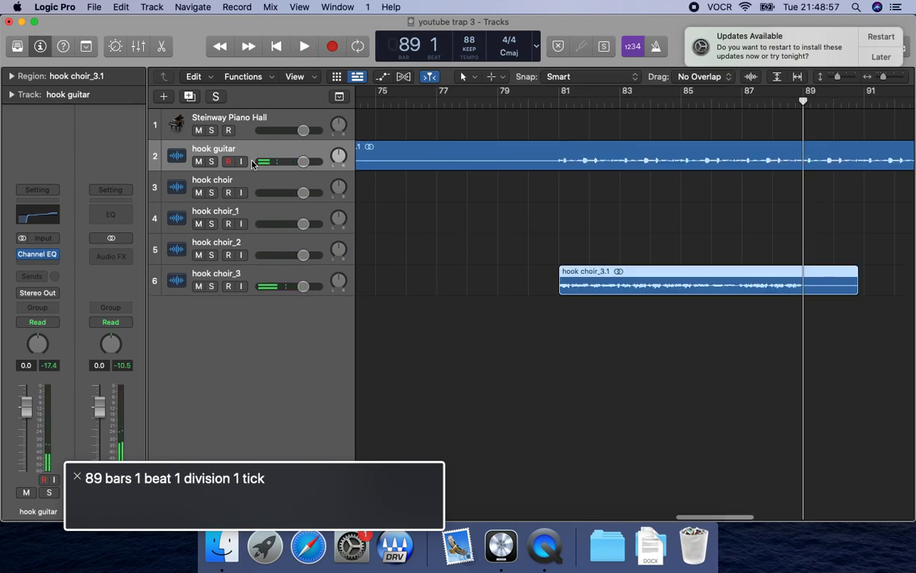
pyautogui.press('super+v')
pyautogui.press(',')
pyautogui.press('space')
pyautogui.click(252, 317)
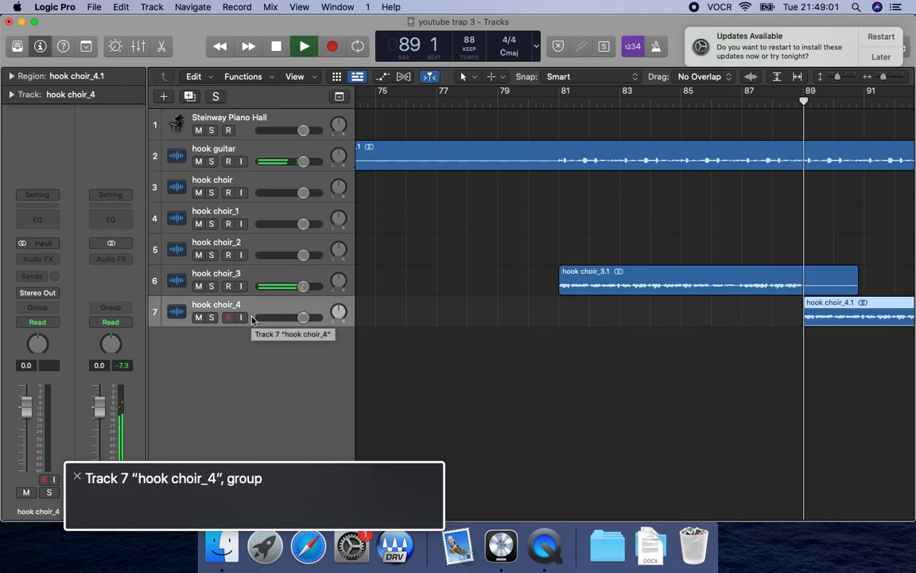
pyautogui.press('space')
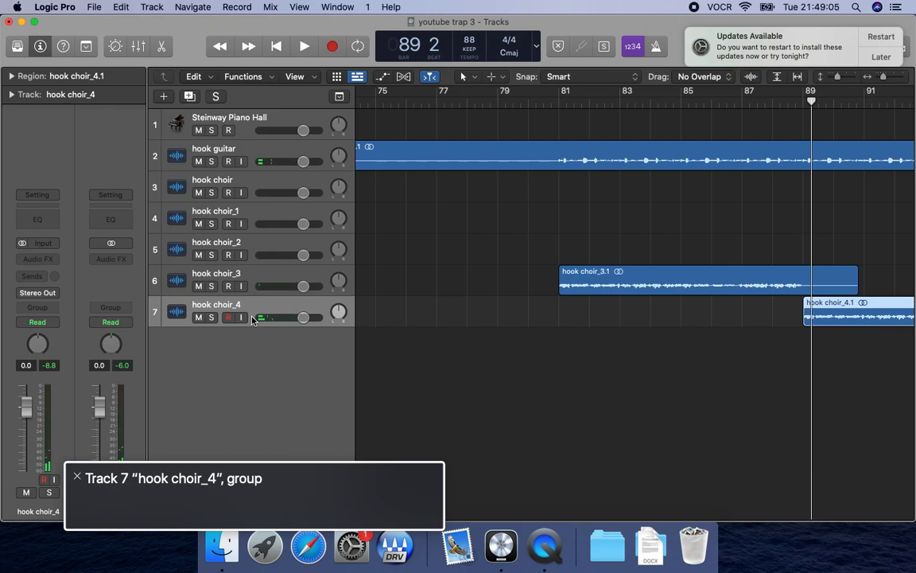
# Select all five choir tracks, from hook choir to hook choir_4, and solo them.
pyautogui.press('Up')
pyautogui.press('Up')
pyautogui.press('Up')
pyautogui.press('Up')
pyautogui.press('Up')
pyautogui.press('Down')
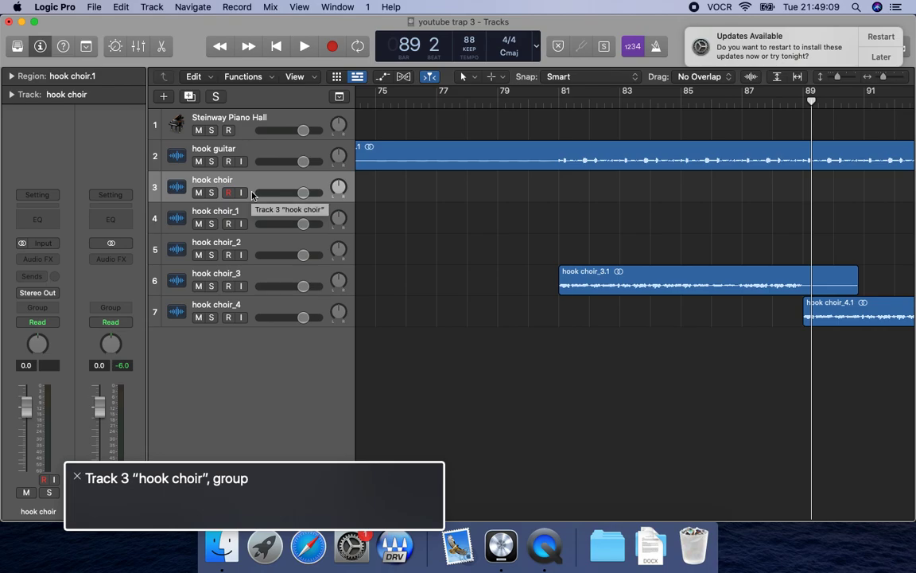
pyautogui.hotkey('shift', 'Down')
pyautogui.hotkey('shift', 'Down')
pyautogui.hotkey('shift', 'Down')
pyautogui.hotkey('shift', 'Down')
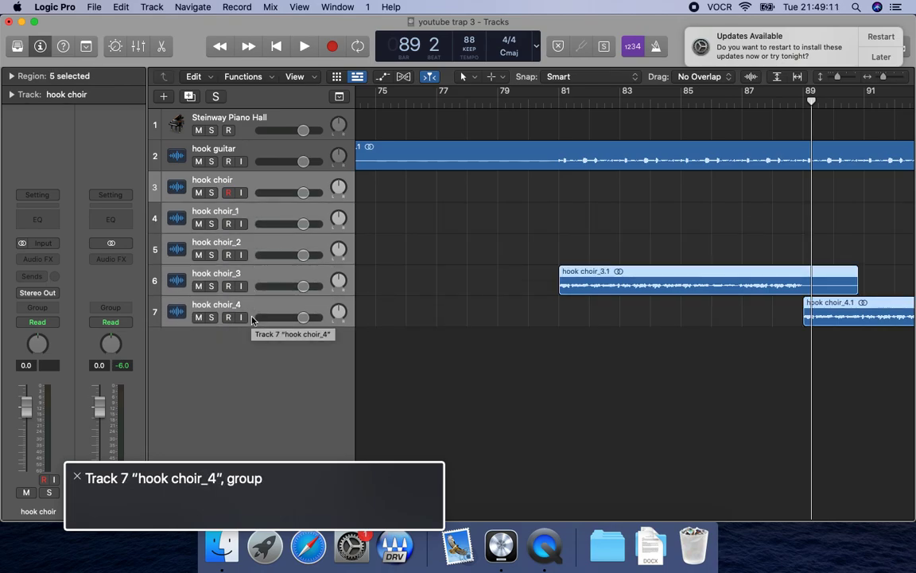
pyautogui.press('s')
# Bounce the soloed choir tracks to the hook folder under the name "hook choir".
pyautogui.press('Return')
pyautogui.press('super+b')
pyautogui.hotkey('ctrl', 'alt', 'End')
pyautogui.press('Return')
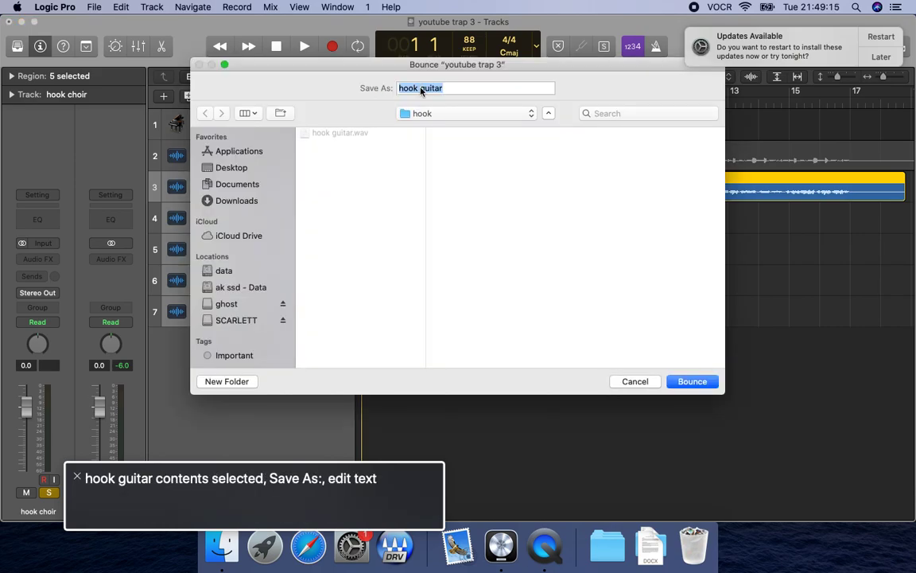
pyautogui.write('hook cho')
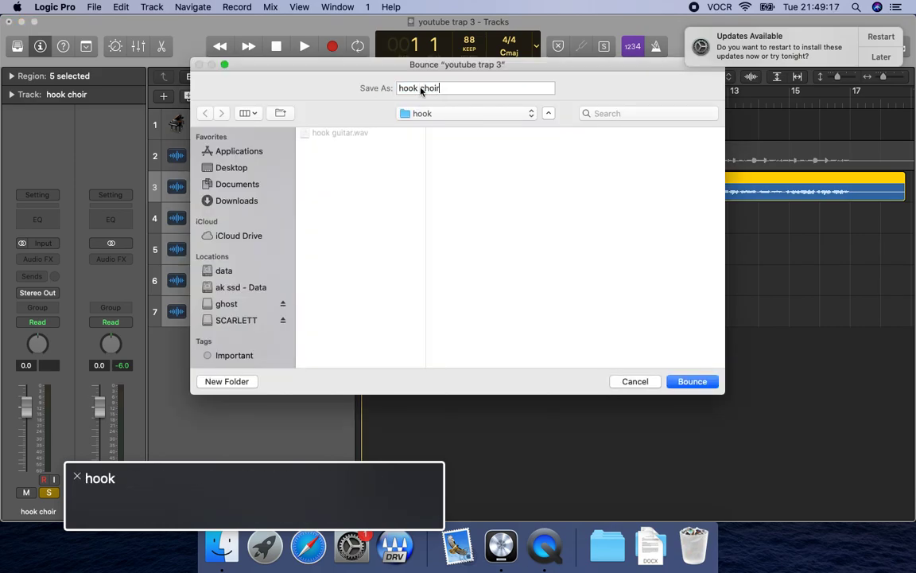
pyautogui.press('Return')
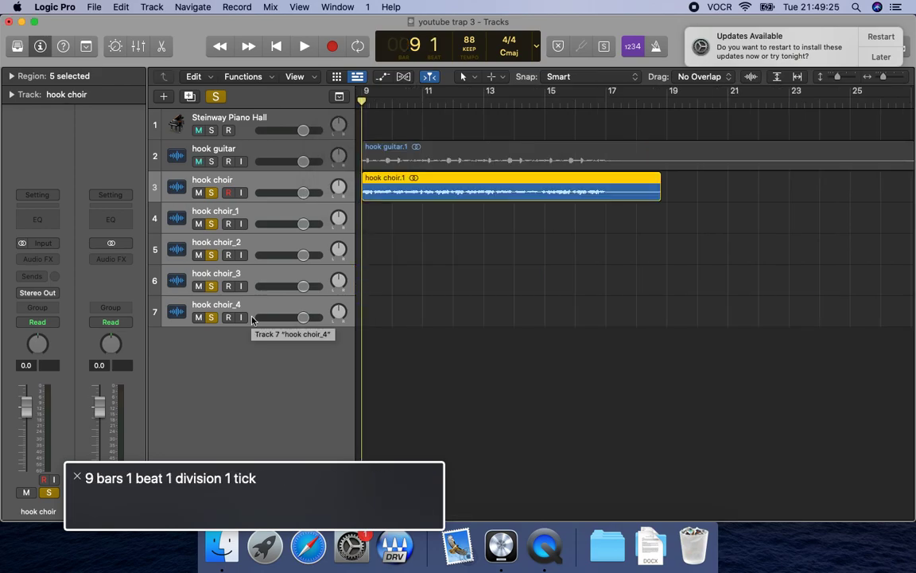
# Delete all five choir tracks together with their regions.
pyautogui.press('super+BackSpace')
pyautogui.press('Tab')
pyautogui.press('Return')
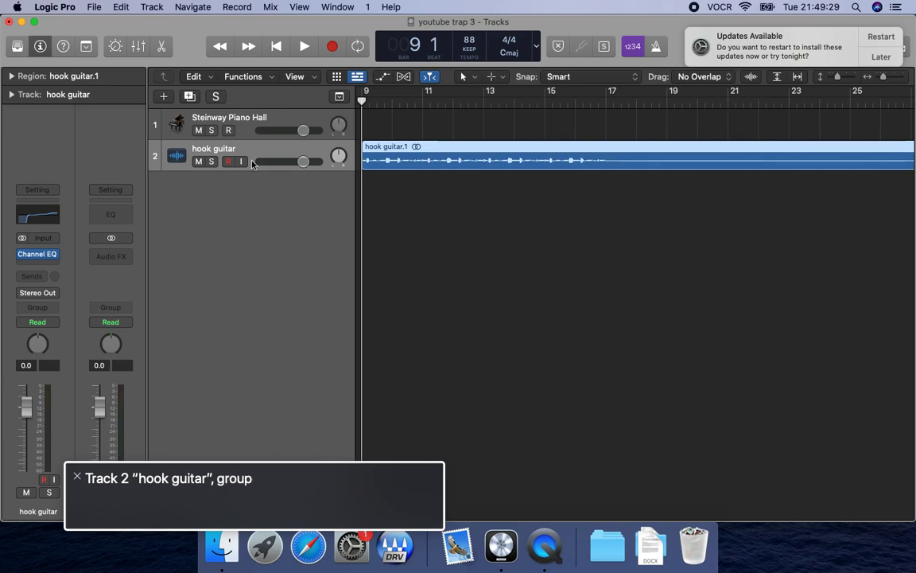
# Switch to Finder and copy hook choir.wav from the hook folder inside full loops.
pyautogui.press('super+Tab')
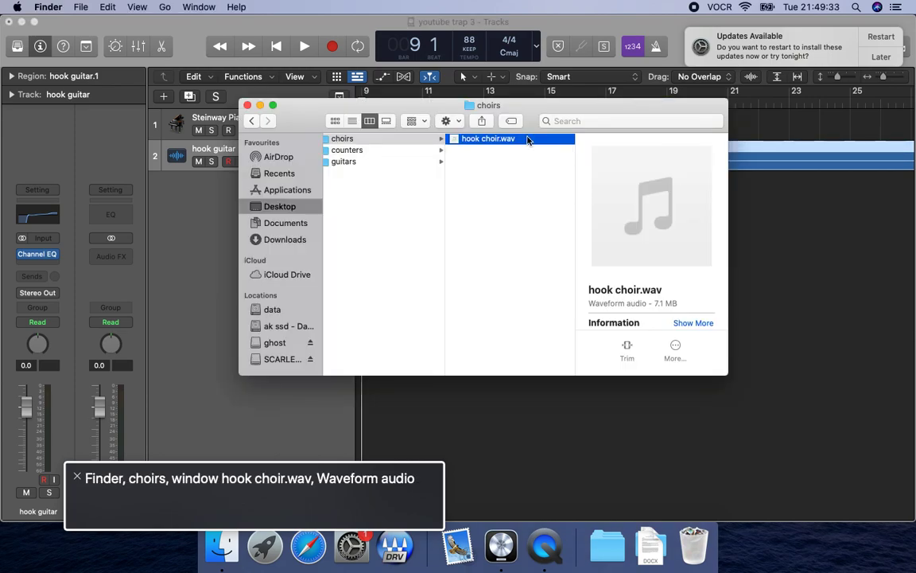
pyautogui.press('Left')
pyautogui.press('Right')
pyautogui.click(395, 151)
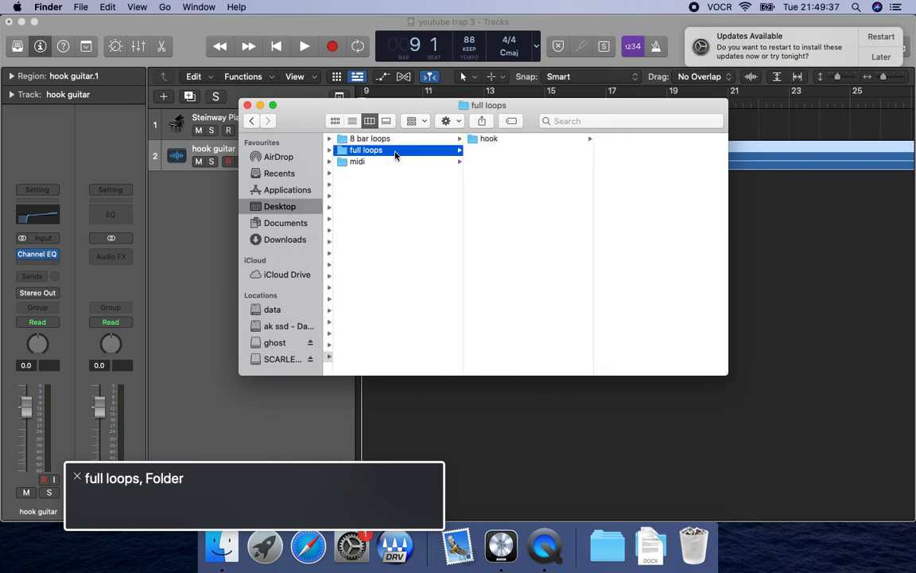
pyautogui.click(527, 139)
pyautogui.press('Right')
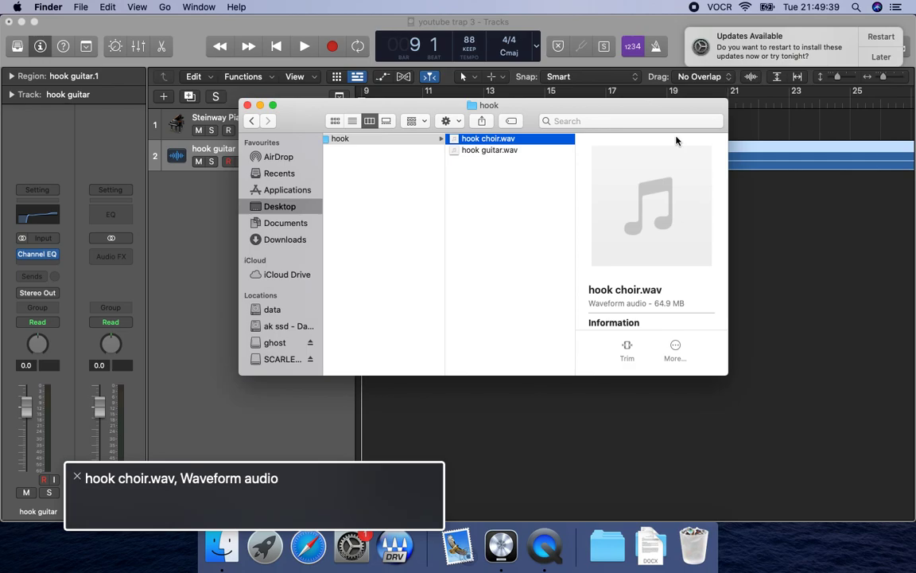
pyautogui.press('super+c')
# Return to Logic Pro, paste the bounced hook choir at bar 9, and briefly play its new track with the guitar.
pyautogui.press('super+Tab')
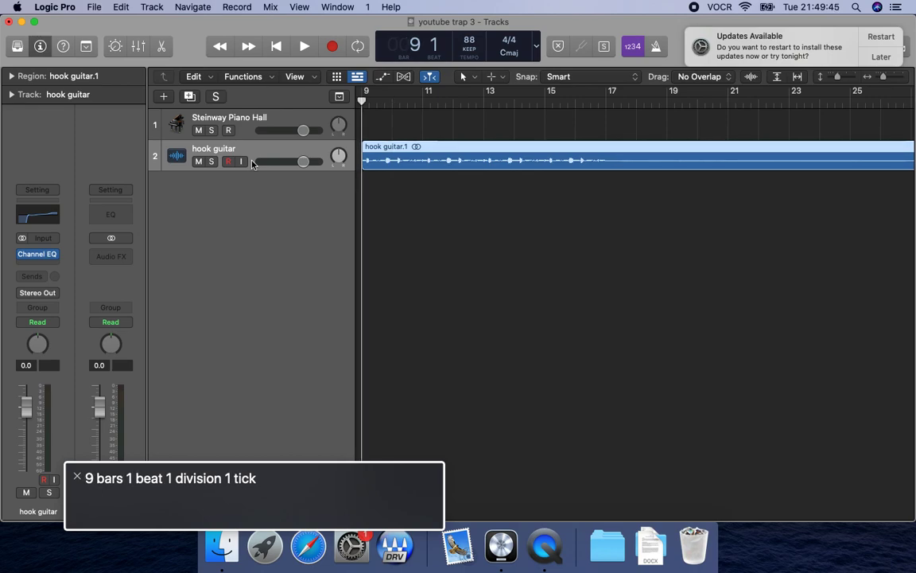
pyautogui.press('super+v')
pyautogui.press('Down')
pyautogui.press('space')
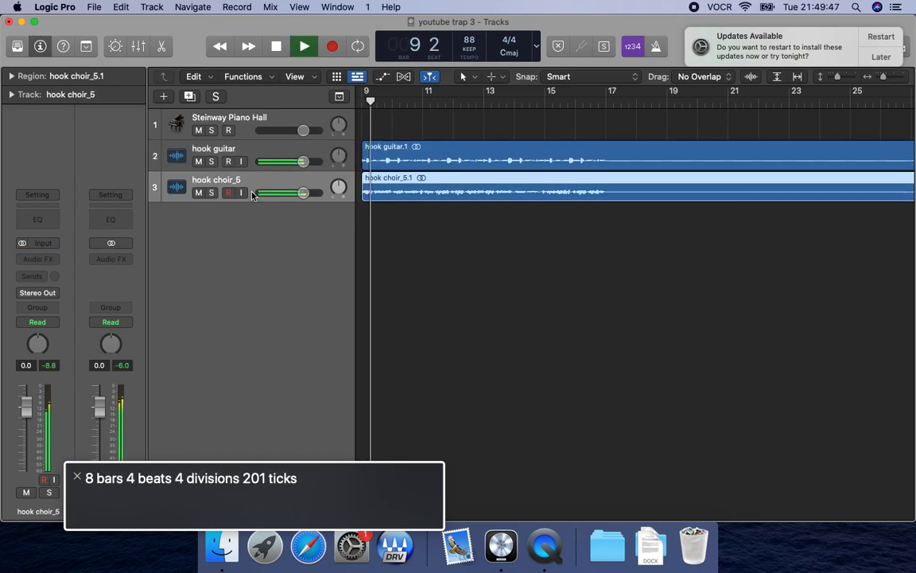
pyautogui.press('space')
# Solo the new choir track and insert a stereo Channel EQ on its channel strip in the mixer.
pyautogui.press('s')
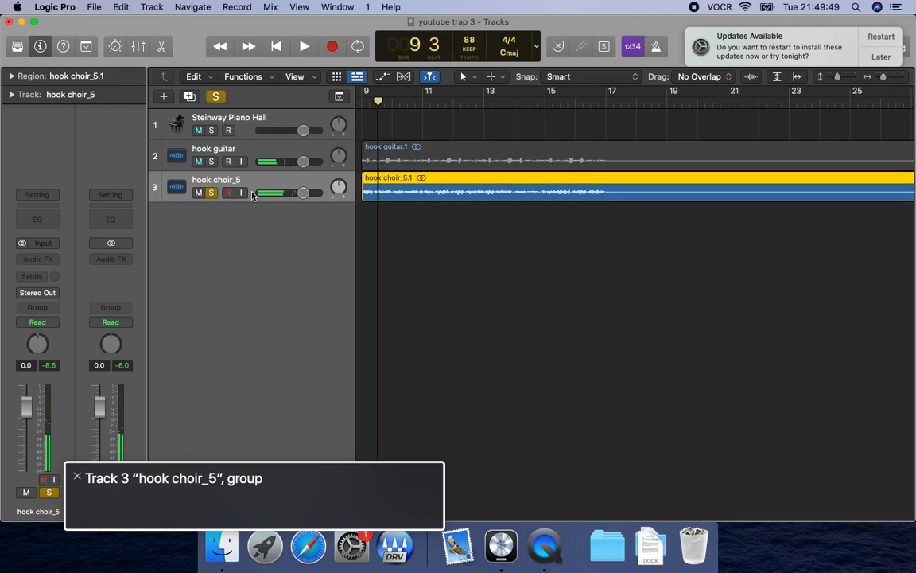
pyautogui.press('space')
pyautogui.press('x')
pyautogui.hotkey('ctrl', 'alt', 'Right')
pyautogui.press('space')
pyautogui.hotkey('ctrl', 'alt', 'Right')
pyautogui.hotkey('ctrl', 'alt', 'Right')
pyautogui.hotkey('ctrl', 'alt', 'Right')
pyautogui.hotkey('ctrl', 'alt', 'space')
pyautogui.press('Down')
pyautogui.press('Right')
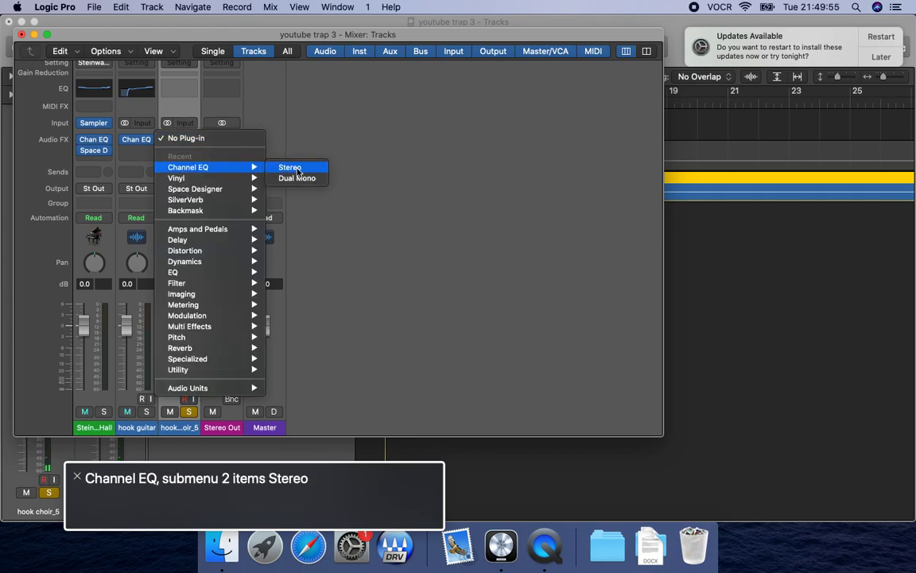
pyautogui.press('Return')
# Set the Channel EQ's low cut slope to 48 dB/Oct.
pyautogui.hotkey('ctrl', 'alt', 'Right')
pyautogui.hotkey('ctrl', 'alt', 'shift', 'Down')
pyautogui.hotkey('ctrl', 'alt', 'space')
pyautogui.hotkey('ctrl', 'alt', 'Down')
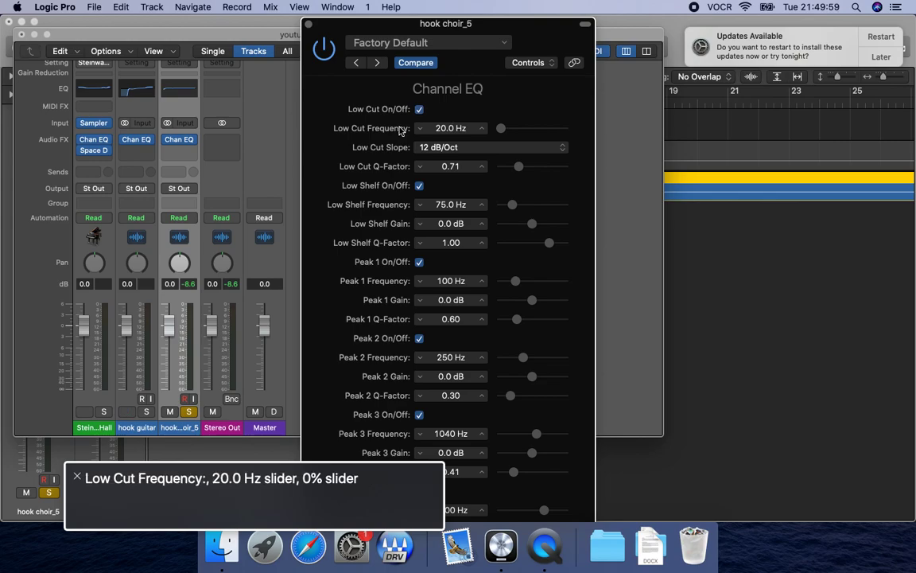
pyautogui.hotkey('ctrl', 'alt', 'Down')
pyautogui.hotkey('ctrl', 'alt', 'space')
pyautogui.press('Down')
pyautogui.press('Down')
pyautogui.press('Down')
pyautogui.press('Down')
pyautogui.hotkey('ctrl', 'alt', 'space')
# Raise the low cut frequency to 180 Hz during playback, unsoloing the choir track to hear it with the guitar.
pyautogui.hotkey('ctrl', 'alt', 'Up')
pyautogui.hotkey('ctrl', 'alt', 'shift', 'Down')
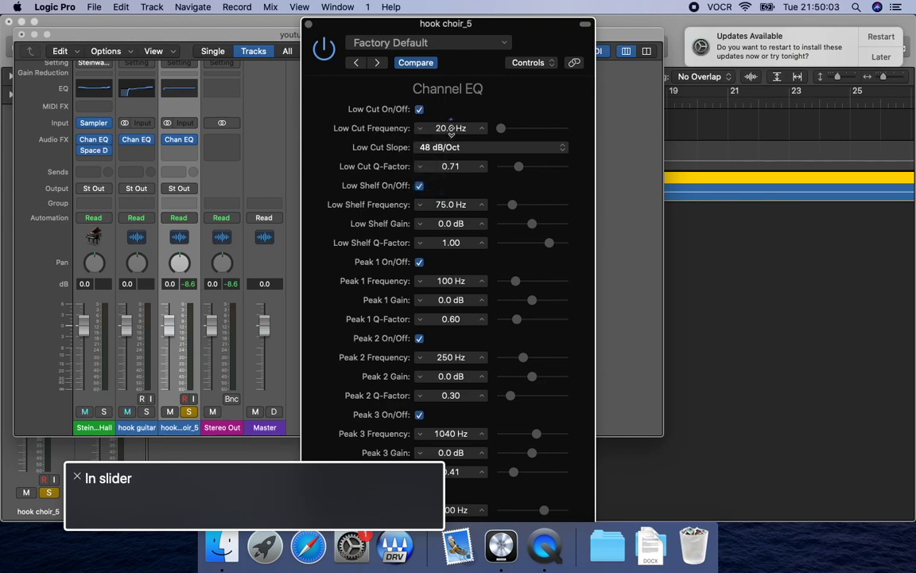
pyautogui.press('space')
pyautogui.hotkey('ctrl', 'alt', 'Up')
pyautogui.hotkey('ctrl', 'alt', 'Up')
pyautogui.hotkey('ctrl', 'alt', 'Up')
pyautogui.hotkey('ctrl', 'alt', 'Up')
pyautogui.hotkey('ctrl', 'alt', 'Up')
pyautogui.hotkey('ctrl', 'alt', 'Up')
pyautogui.hotkey('ctrl', 'alt', 'Up')
pyautogui.hotkey('ctrl', 'alt', 'Up')
pyautogui.hotkey('ctrl', 'alt', 'Up')
pyautogui.hotkey('ctrl', 'alt', 'Up')
pyautogui.hotkey('ctrl', 'alt', 'Up')
pyautogui.hotkey('ctrl', 'alt', 'Up')
pyautogui.hotkey('ctrl', 'alt', 'Up')
pyautogui.hotkey('ctrl', 'alt', 'Up')
pyautogui.hotkey('ctrl', 'alt', 'Up')
pyautogui.hotkey('ctrl', 'alt', 'Up')
pyautogui.hotkey('ctrl', 'alt', 'Up')
pyautogui.hotkey('ctrl', 'alt', 'Up')
pyautogui.hotkey('ctrl', 'alt', 'Up')
pyautogui.hotkey('ctrl', 'alt', 'Up')
pyautogui.hotkey('ctrl', 'alt', 'Up')
pyautogui.hotkey('ctrl', 'alt', 'Up')
pyautogui.hotkey('ctrl', 'alt', 'Up')
pyautogui.hotkey('ctrl', 'alt', 'Up')
pyautogui.hotkey('ctrl', 'alt', 'Up')
pyautogui.hotkey('ctrl', 'alt', 'Up')
pyautogui.hotkey('ctrl', 'alt', 'Up')
pyautogui.hotkey('ctrl', 'alt', 'Up')
pyautogui.press('s')
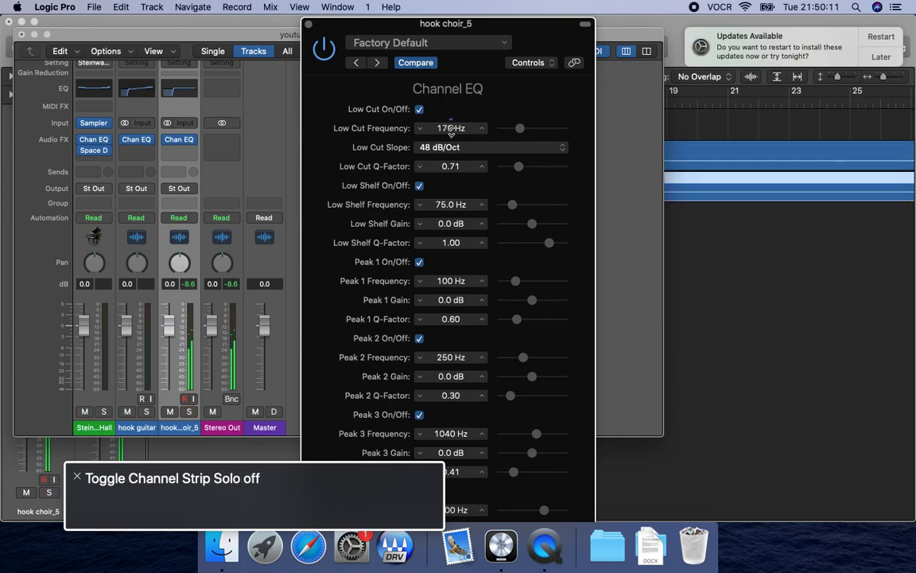
pyautogui.press('space')
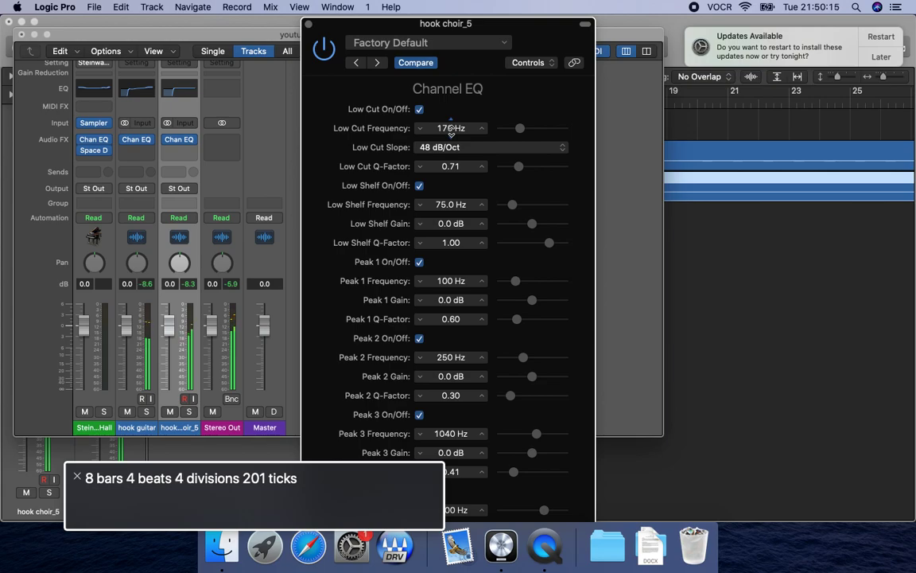
pyautogui.press('Up')
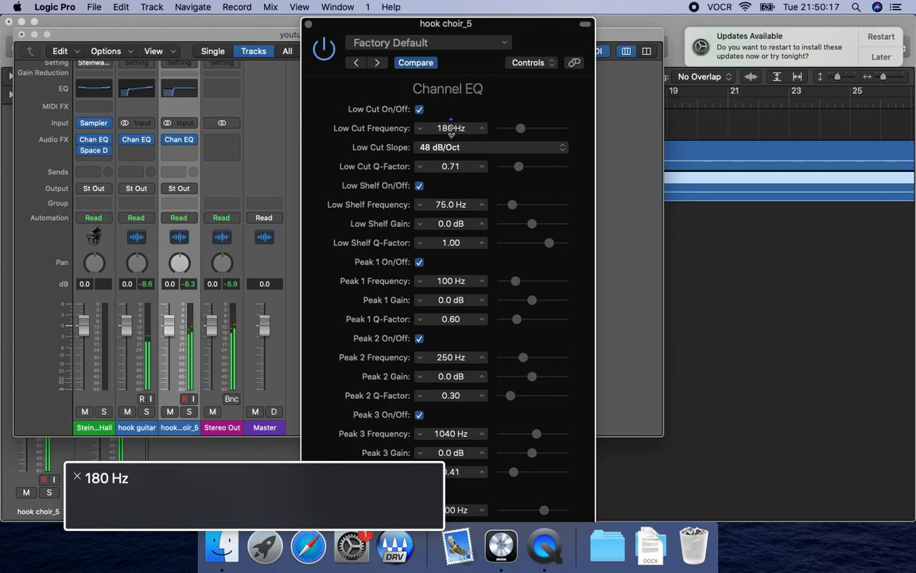
pyautogui.press('space')
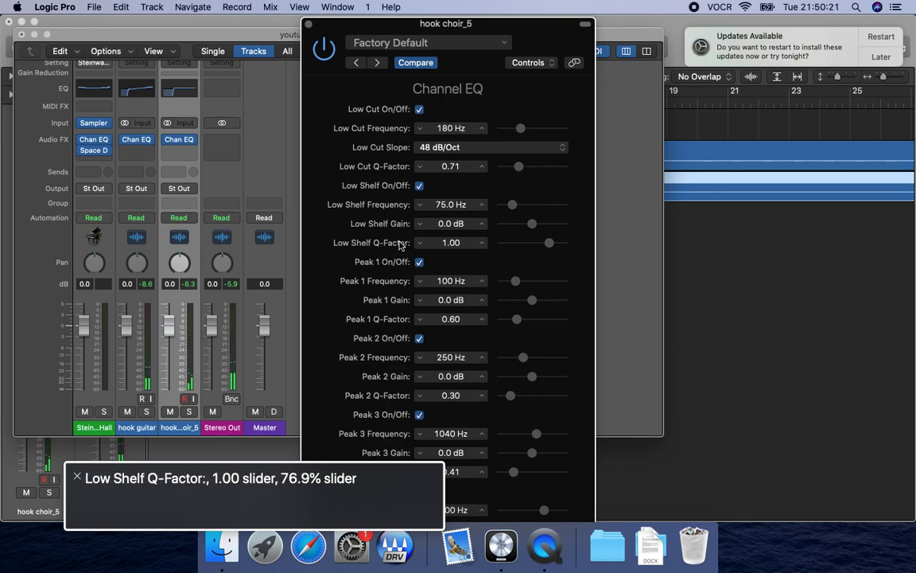
# Set the Peak 1 gain to -3.0 dB and the Peak 1 Q-factor to 0.35.
pyautogui.hotkey('ctrl', 'alt', 'shift', 'Down')
pyautogui.hotkey('ctrl', 'alt', 'Down')
pyautogui.hotkey('ctrl', 'alt', 'Down')
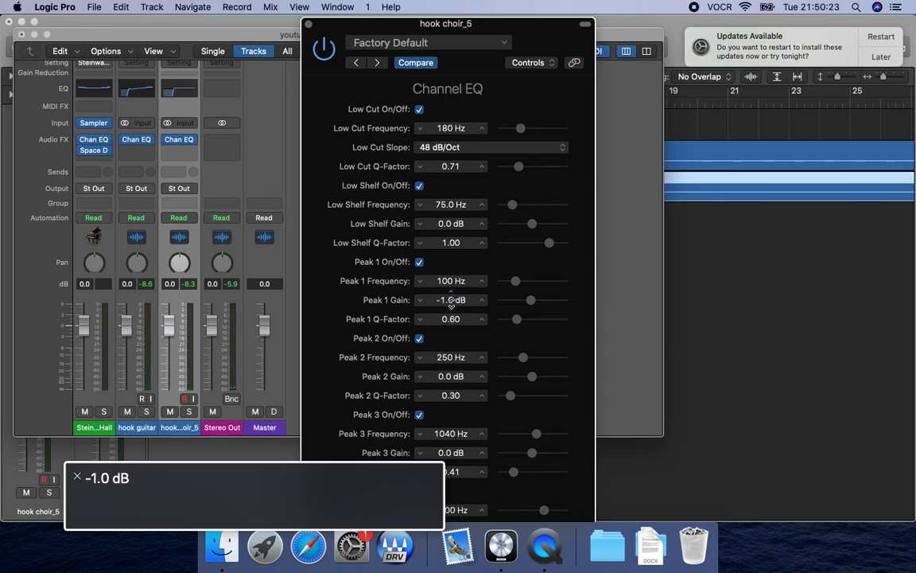
pyautogui.hotkey('ctrl', 'alt', 'Down')
pyautogui.hotkey('ctrl', 'alt', 'shift', 'Up')
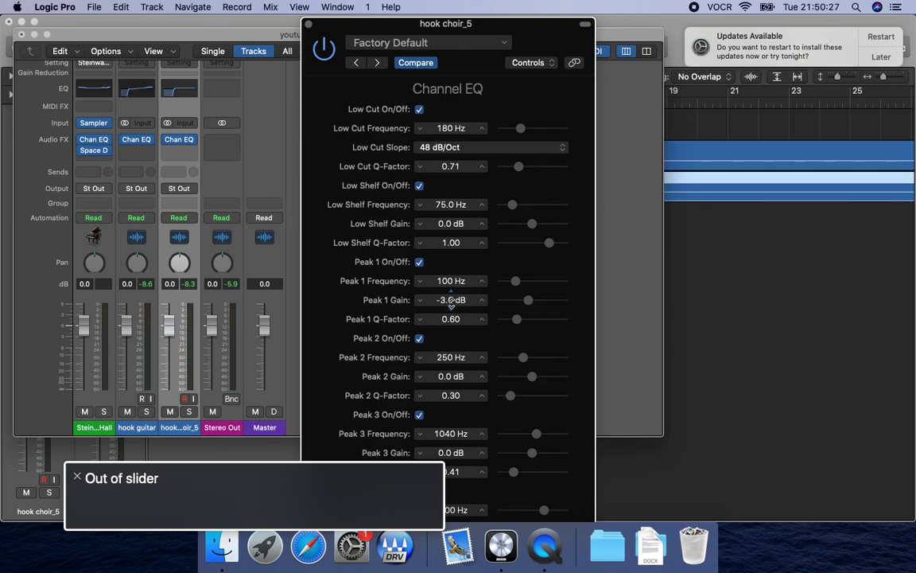
pyautogui.hotkey('ctrl', 'alt', 'shift', 'Down')
pyautogui.hotkey('ctrl', 'alt', 'Down')
pyautogui.hotkey('ctrl', 'alt', 'shift', 'Up')
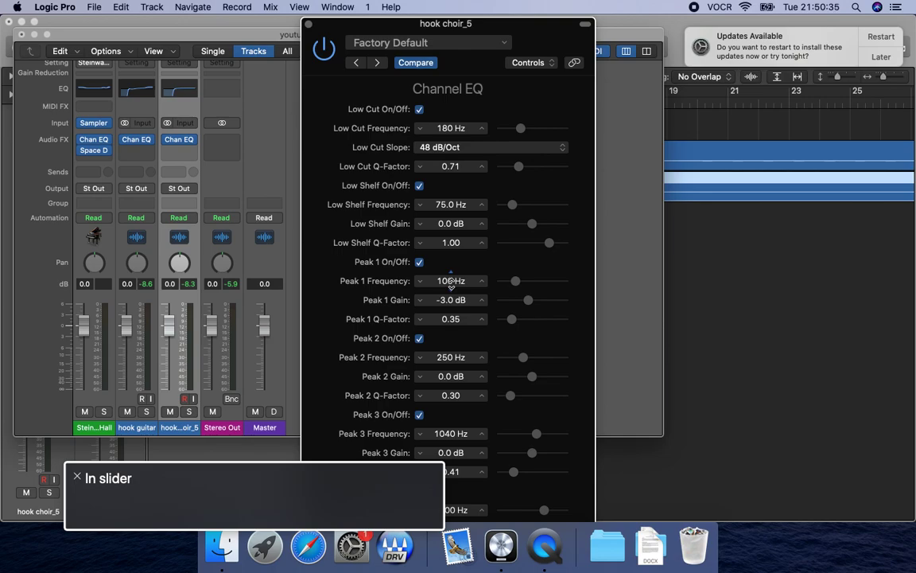
# Set the Peak 1 frequency to 300 Hz while listening to playback, and close the Channel EQ.
pyautogui.hotkey('ctrl', 'alt', 'Up')
pyautogui.hotkey('ctrl', 'alt', 'Up')
pyautogui.hotkey('ctrl', 'alt', 'Up')
pyautogui.hotkey('ctrl', 'alt', 'Up')
pyautogui.hotkey('ctrl', 'alt', 'Up')
pyautogui.hotkey('ctrl', 'alt', 'Up')
pyautogui.hotkey('ctrl', 'alt', 'Up')
pyautogui.hotkey('ctrl', 'alt', 'Up')
pyautogui.hotkey('ctrl', 'alt', 'Up')
pyautogui.hotkey('ctrl', 'alt', 'Up')
pyautogui.press('space')
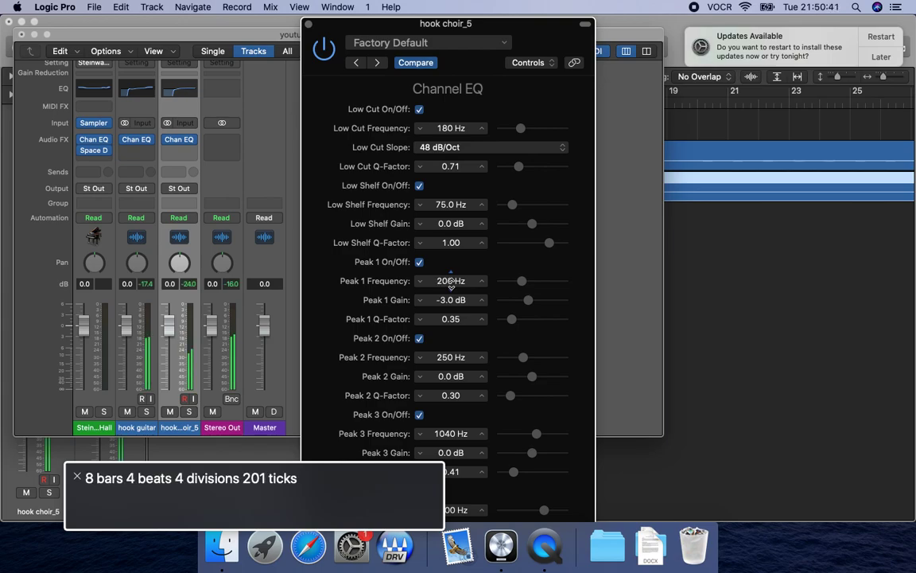
pyautogui.hotkey('ctrl', 'alt', 'Up')
pyautogui.hotkey('ctrl', 'alt', 'Up')
pyautogui.hotkey('ctrl', 'alt', 'Up')
pyautogui.hotkey('ctrl', 'alt', 'Up')
pyautogui.hotkey('ctrl', 'alt', 'Up')
pyautogui.hotkey('ctrl', 'alt', 'Up')
pyautogui.hotkey('ctrl', 'alt', 'Up')
pyautogui.hotkey('ctrl', 'alt', 'Up')
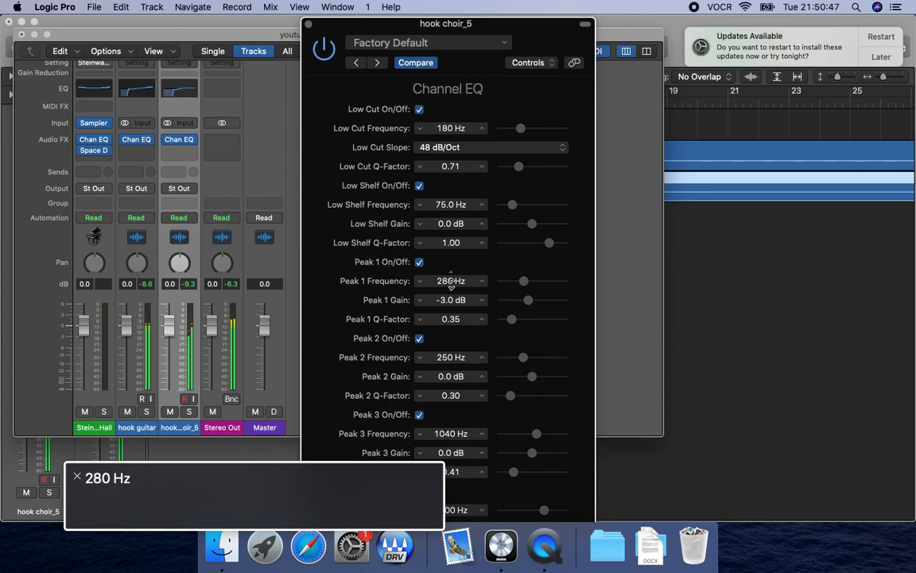
pyautogui.hotkey('ctrl', 'alt', 'Up')
pyautogui.press('space')
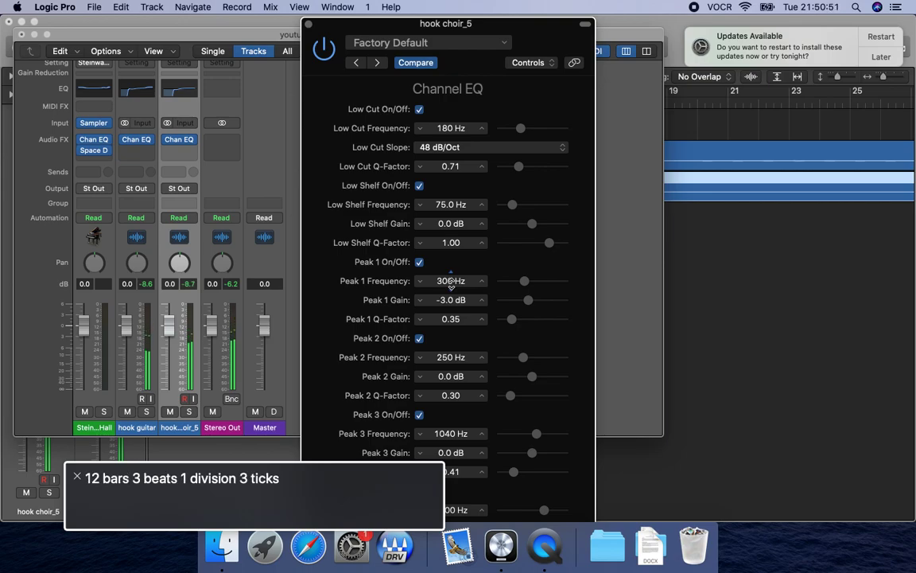
pyautogui.hotkey('ctrl', 'alt', 'shift', 'Up')
pyautogui.hotkey('ctrl', 'alt', 'Right')
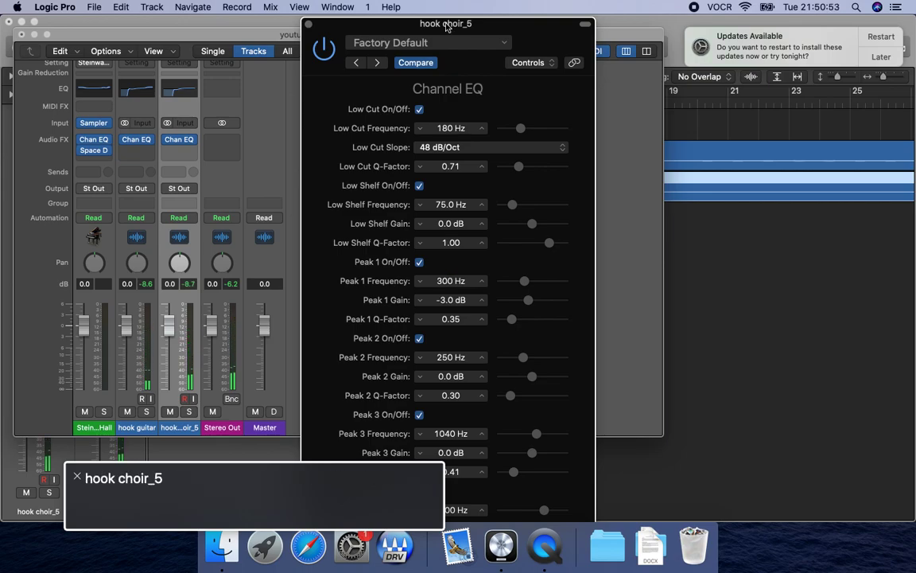
pyautogui.hotkey('ctrl', 'alt', 'Right')
pyautogui.hotkey('ctrl', 'alt', 'space')
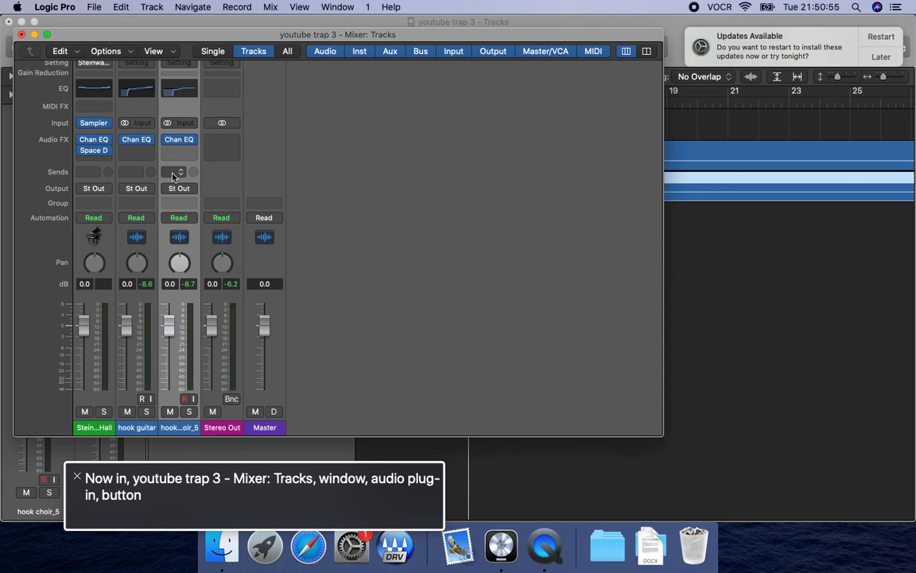
# Insert a SilverVerb in the choir channel's next free effect slot, after the Channel EQ.
pyautogui.hotkey('ctrl', 'alt', 'Right')
pyautogui.hotkey('ctrl', 'alt', 'Right')
pyautogui.hotkey('ctrl', 'alt', 'Right')
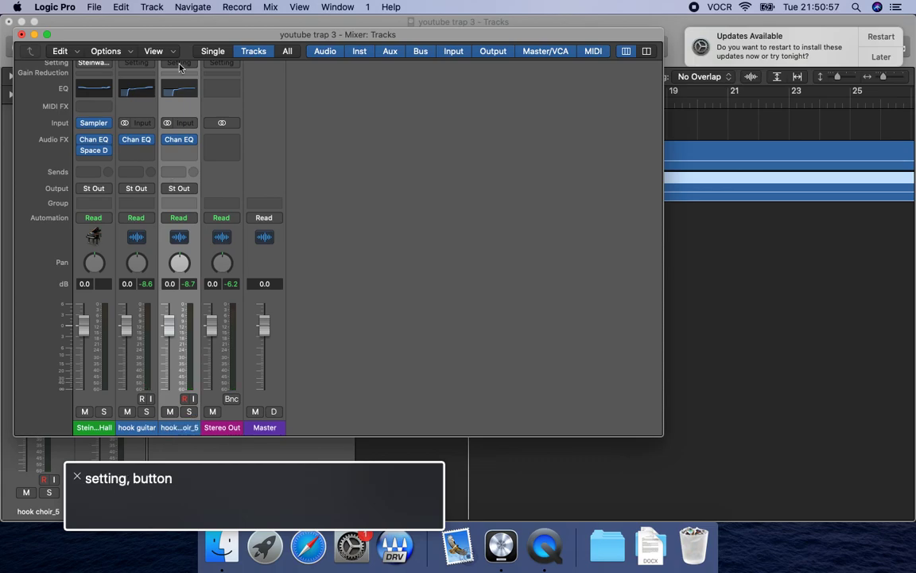
pyautogui.hotkey('ctrl', 'alt', 'Right')
pyautogui.hotkey('ctrl', 'alt', 'Right')
pyautogui.hotkey('ctrl', 'alt', 'Right')
pyautogui.hotkey('ctrl', 'alt', 'Right')
pyautogui.hotkey('ctrl', 'alt', 'space')
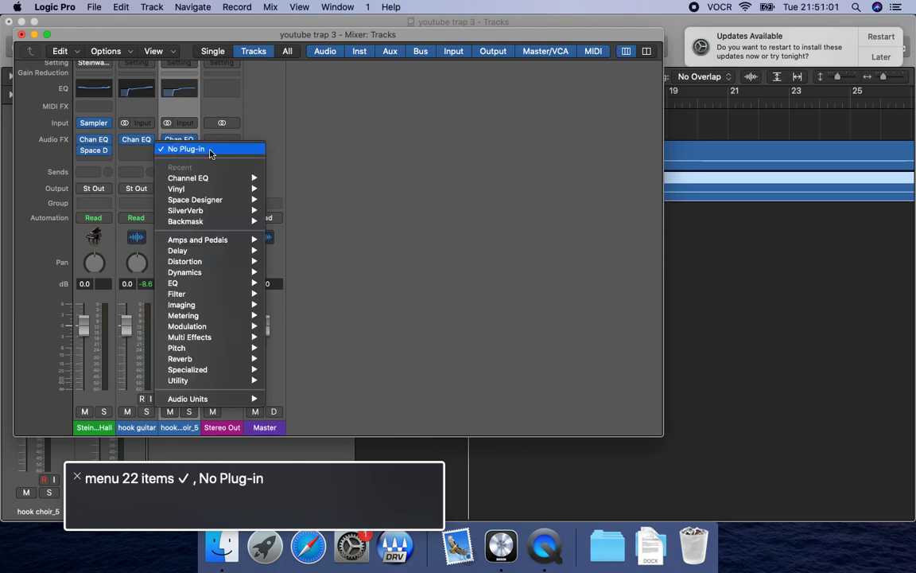
pyautogui.press('Down')
pyautogui.press('Down')
pyautogui.press('Down')
pyautogui.press('Down')
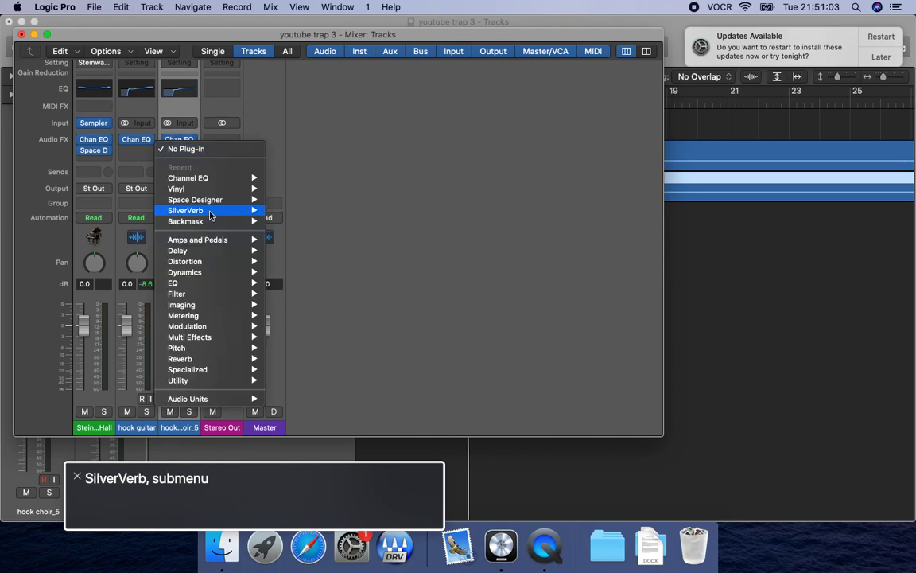
pyautogui.press('Right')
pyautogui.press('Return')
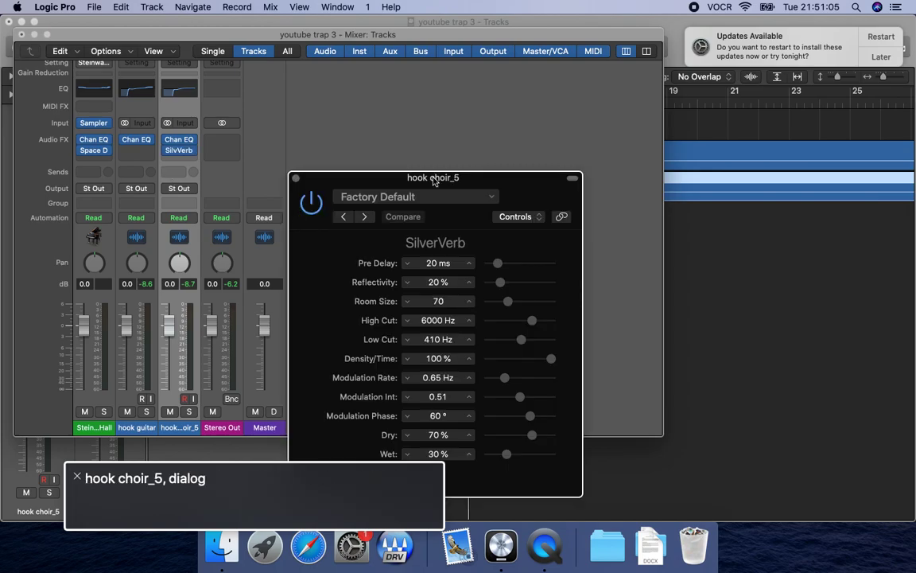
# Load the saved "choir reverb" setting in the SilverVerb.
pyautogui.hotkey('ctrl', 'alt', 'Right')
pyautogui.hotkey('ctrl', 'alt', 'Right')
pyautogui.hotkey('ctrl', 'alt', 'Right')
pyautogui.hotkey('ctrl', 'alt', 'space')
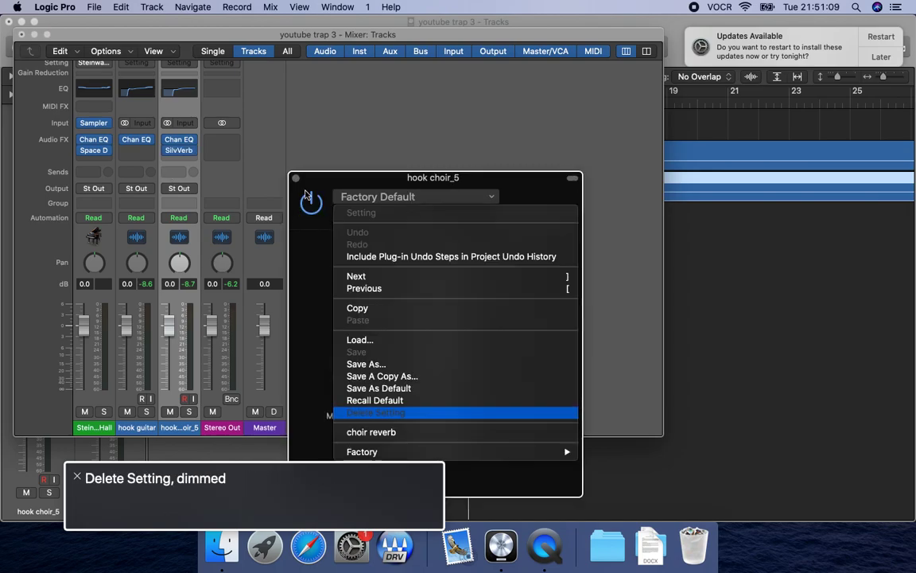
pyautogui.hotkey('ctrl', 'alt', 'space')
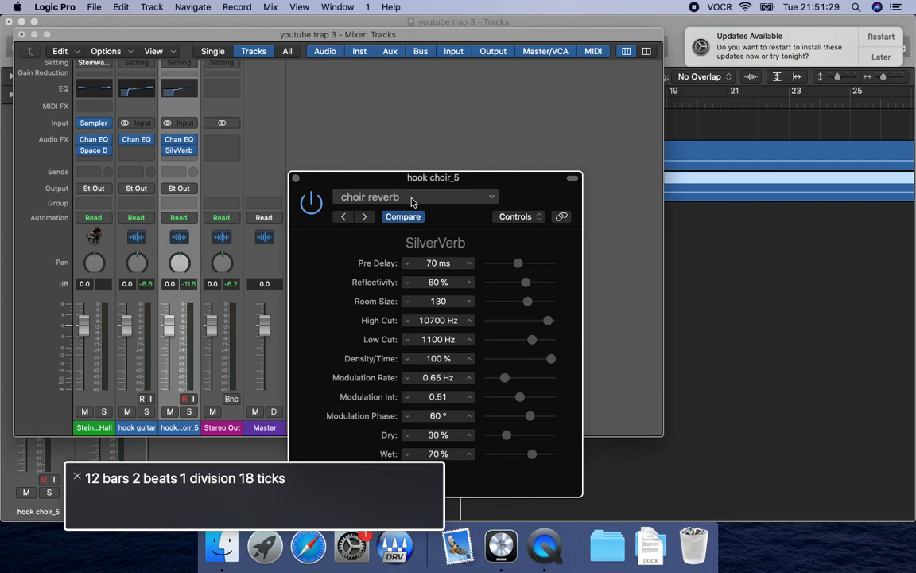
# Set the SilverVerb's dry level to 20%, audition it in playback, and close the plug-in and mixer windows.
pyautogui.press('space')
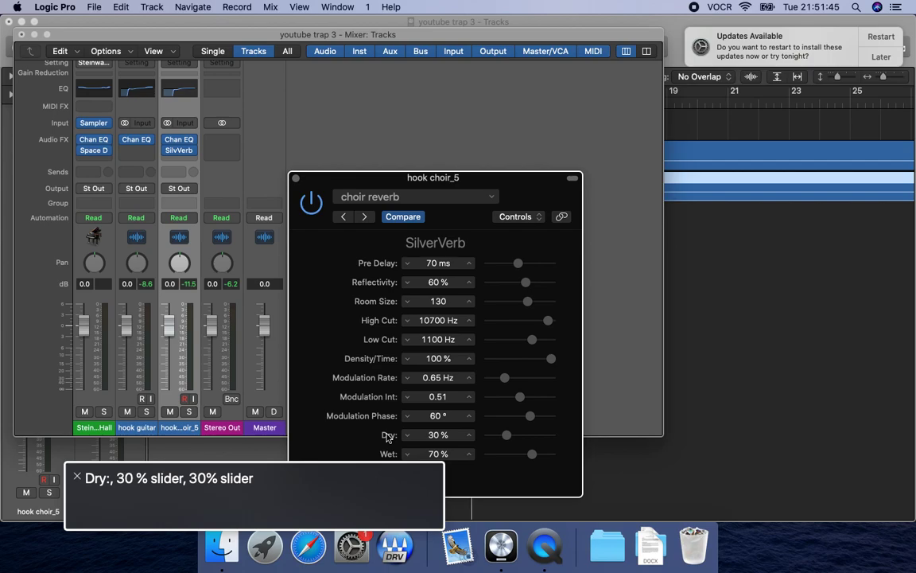
pyautogui.hotkey('ctrl', 'alt', 'shift', 'Down')
pyautogui.hotkey('ctrl', 'alt', 'Down')
pyautogui.press('Return')
pyautogui.press('space')
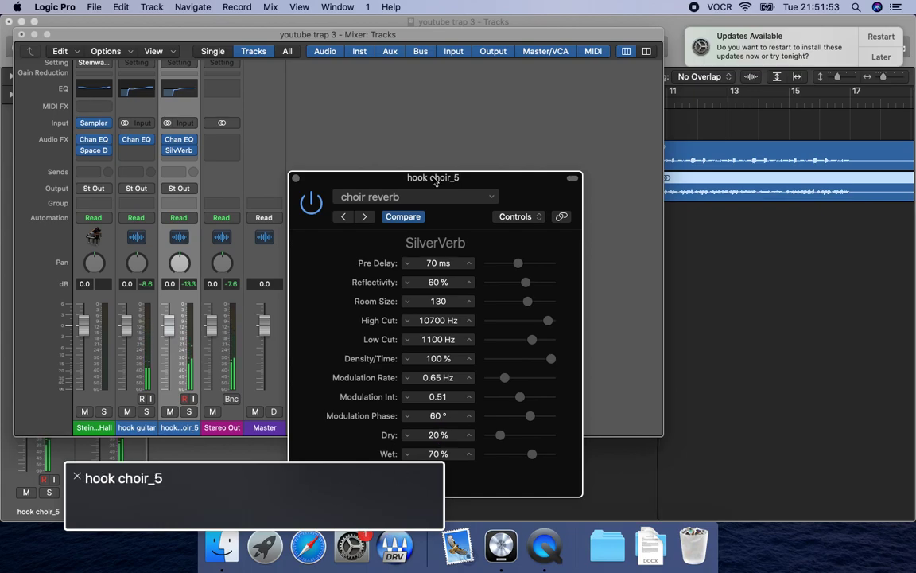
pyautogui.click(296, 179)
pyautogui.press('super+w')
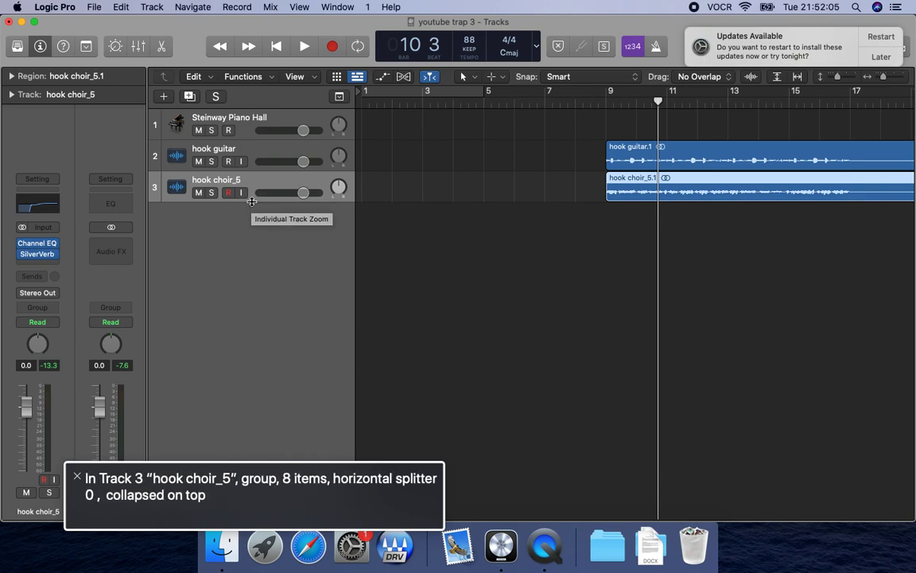
# Lower the choir track's volume to -8.0 dB and play it together with the guitar.
pyautogui.moveTo(303, 194); pyautogui.dragTo(285, 198)
pyautogui.hotkey('shift', 'space')
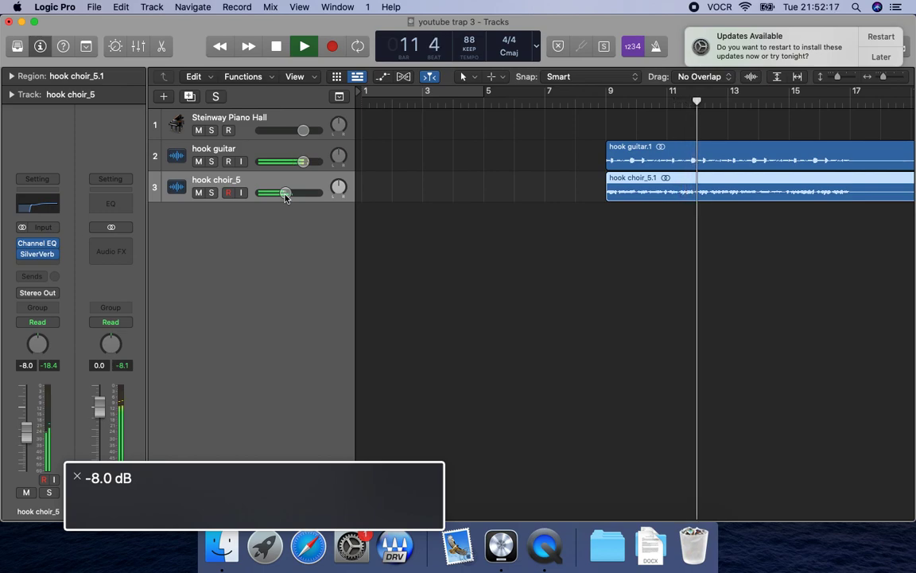
# Stop playback, switch to Finder, copy "hook pad counter.wav" from 8 bar loops > counters, and return to Logic Pro.
pyautogui.press('space')
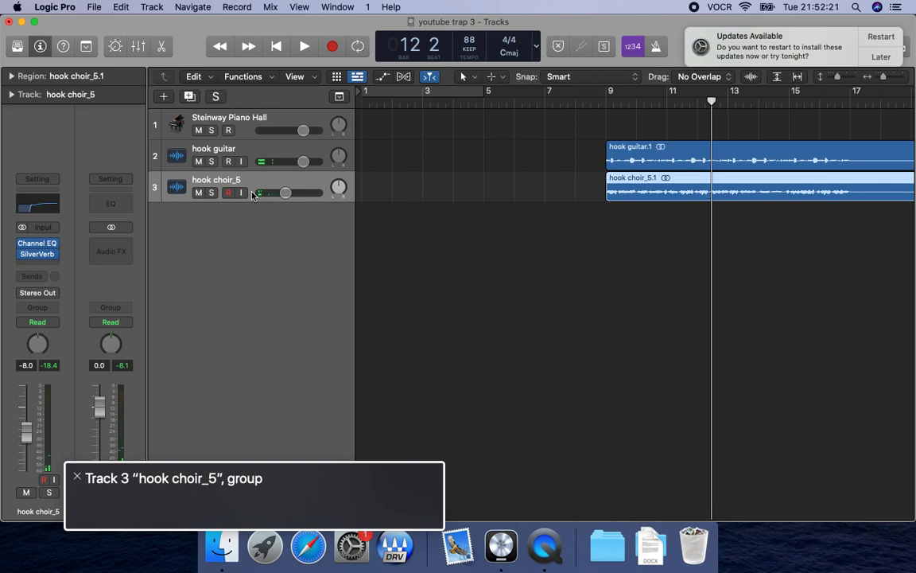
pyautogui.press('super+Tab')
pyautogui.press('Left')
pyautogui.click(395, 141)
pyautogui.click(525, 141)
pyautogui.click(524, 164)
pyautogui.click(524, 149)
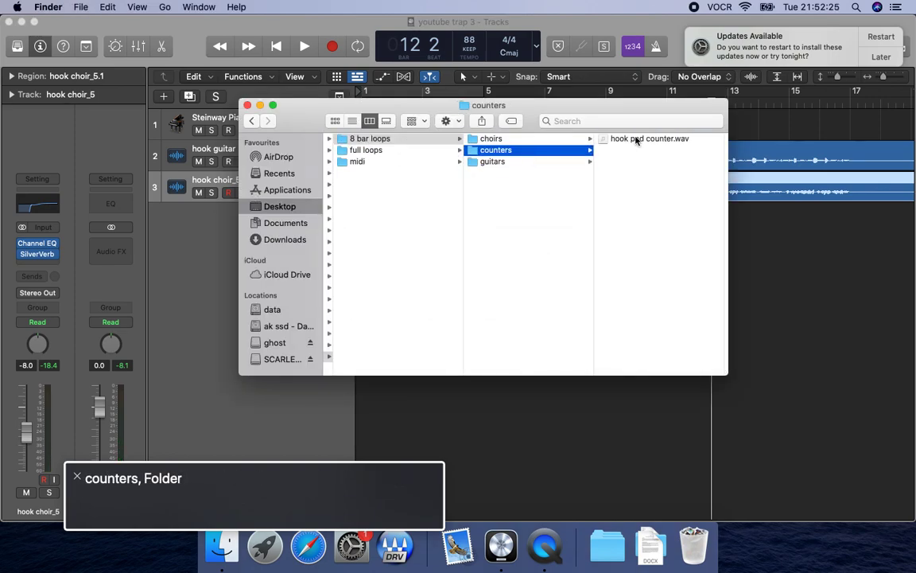
pyautogui.click(633, 139)
pyautogui.press('super+c')
pyautogui.press('super+Tab')
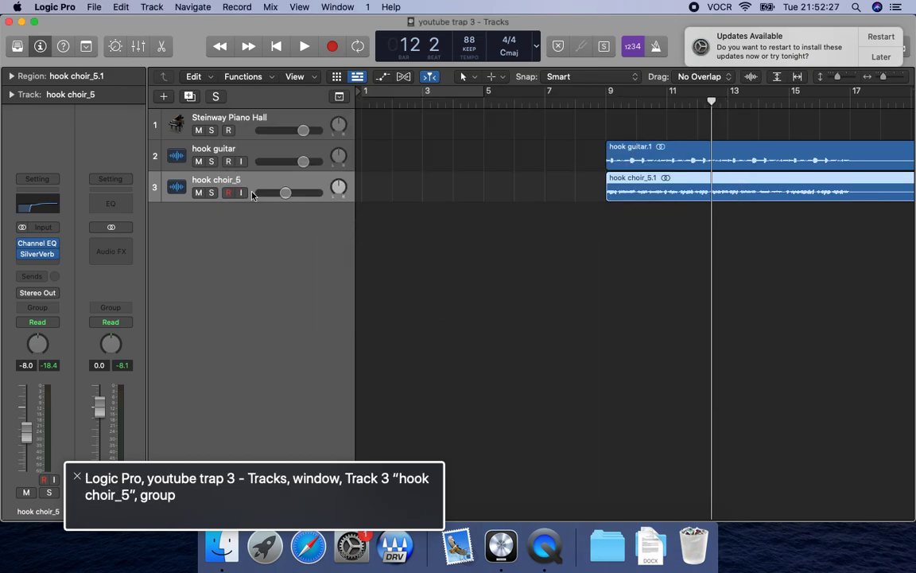
# Paste the copied pad counter loop at bar 9 and briefly audition it with the guitar and choir.
pyautogui.press('.')
pyautogui.press(',')
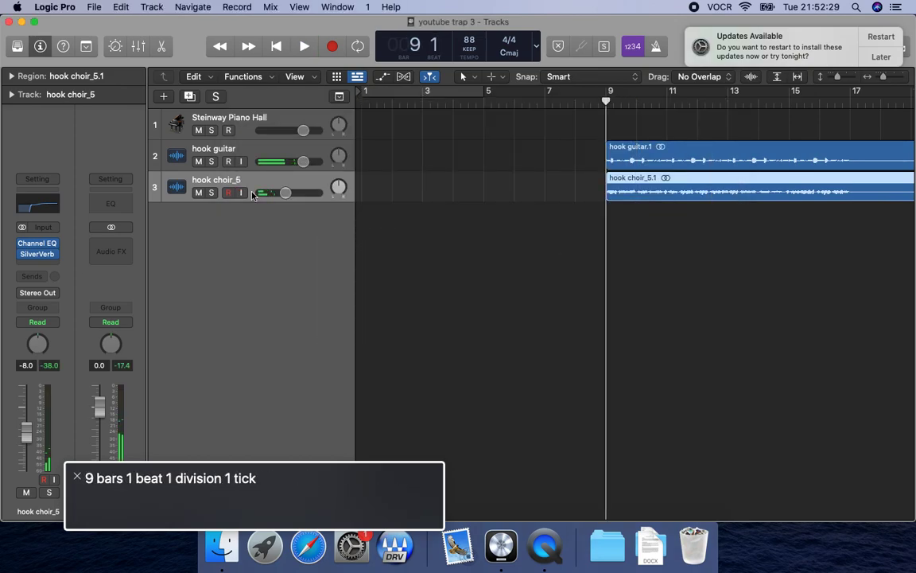
pyautogui.press('super+v')
pyautogui.press('space')
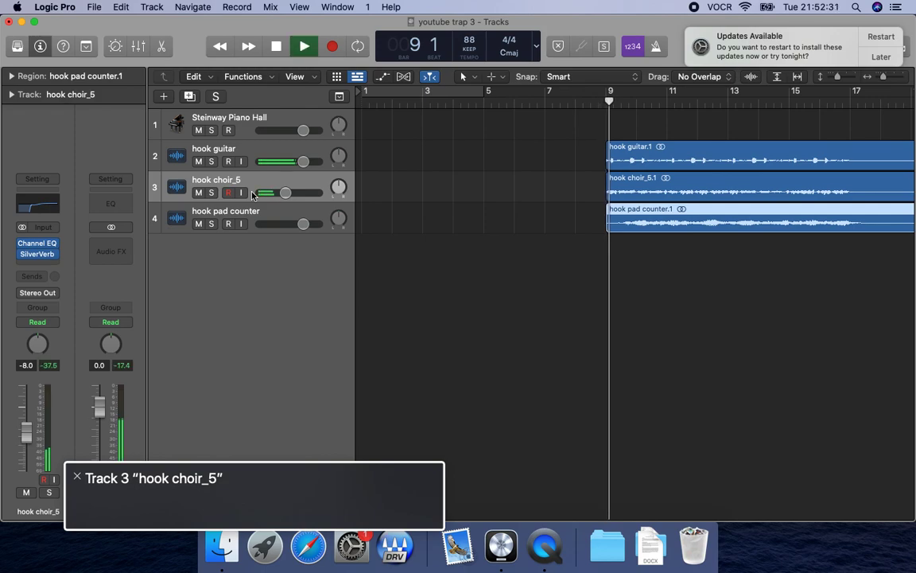
pyautogui.press('space')
# Paste further copies of the hook pad counter loop at bars 33 and 57.
pyautogui.hotkey('shift', '.')
pyautogui.hotkey('shift', '.')
pyautogui.hotkey('shift', '.')
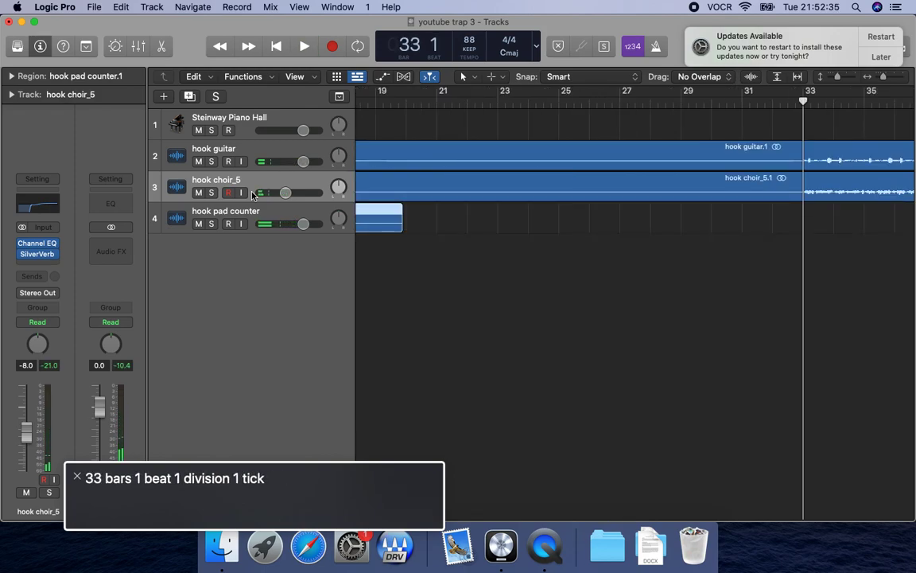
pyautogui.press('super+v')
pyautogui.hotkey('shift', '.')
# Paste two more copies of the hook pad counter loop at bars 81 and 89.
pyautogui.hotkey('shift', '.')
pyautogui.hotkey('shift', '.')
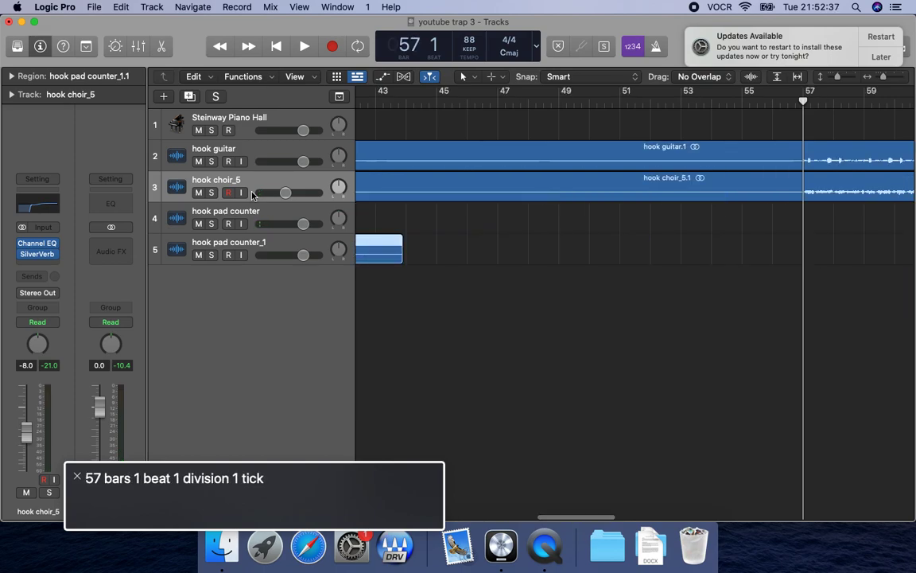
pyautogui.press('super+v')
pyautogui.hotkey('shift', '.')
pyautogui.hotkey('shift', '.')
pyautogui.hotkey('shift', '.')
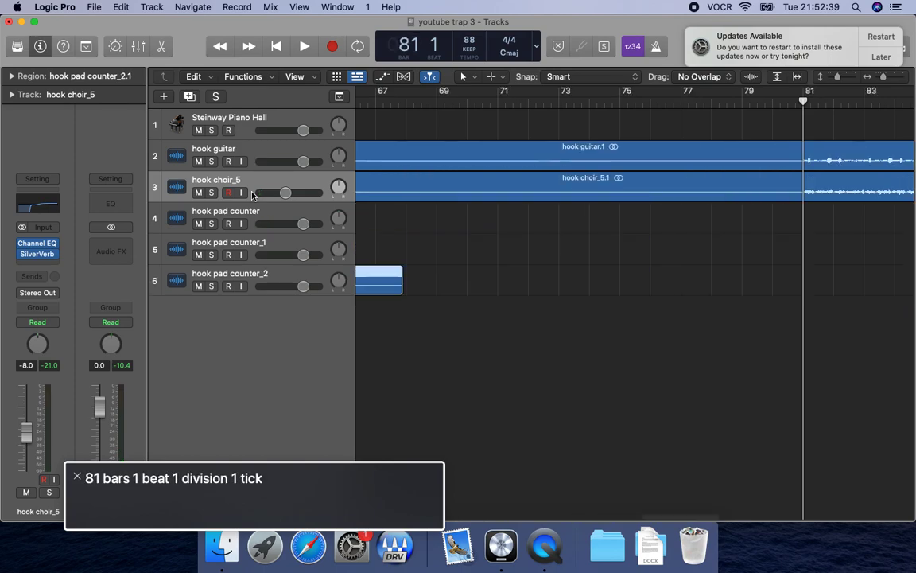
pyautogui.press('super+v')
pyautogui.hotkey('shift', '.')
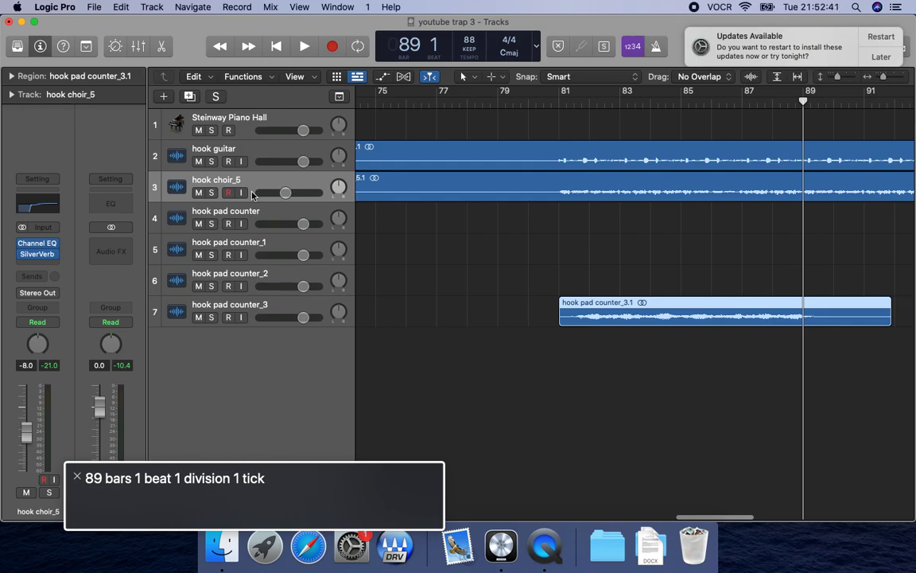
pyautogui.press('super+v')
# Audition the transition between the last two pad counter loops from bar 88.
pyautogui.press(',')
pyautogui.press('space')
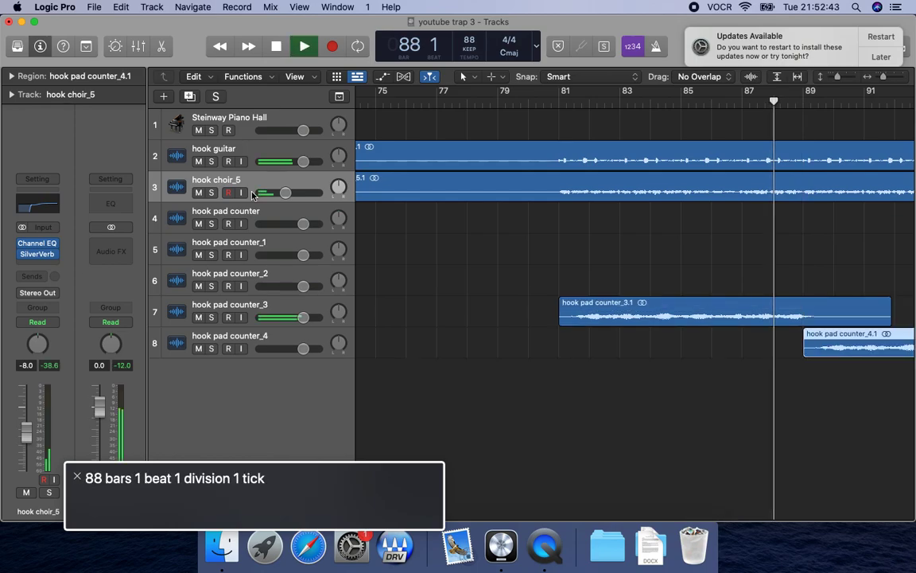
pyautogui.click(252, 350)
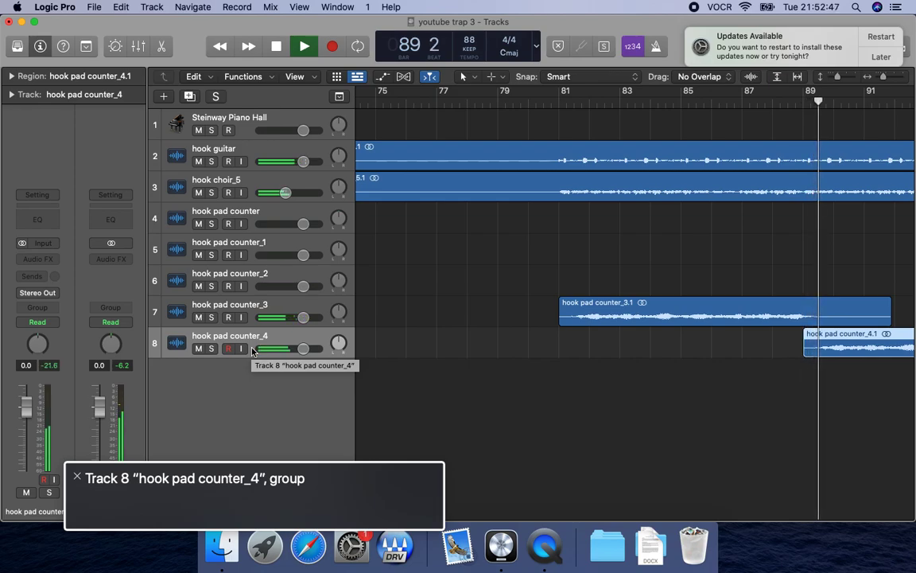
pyautogui.press('space')
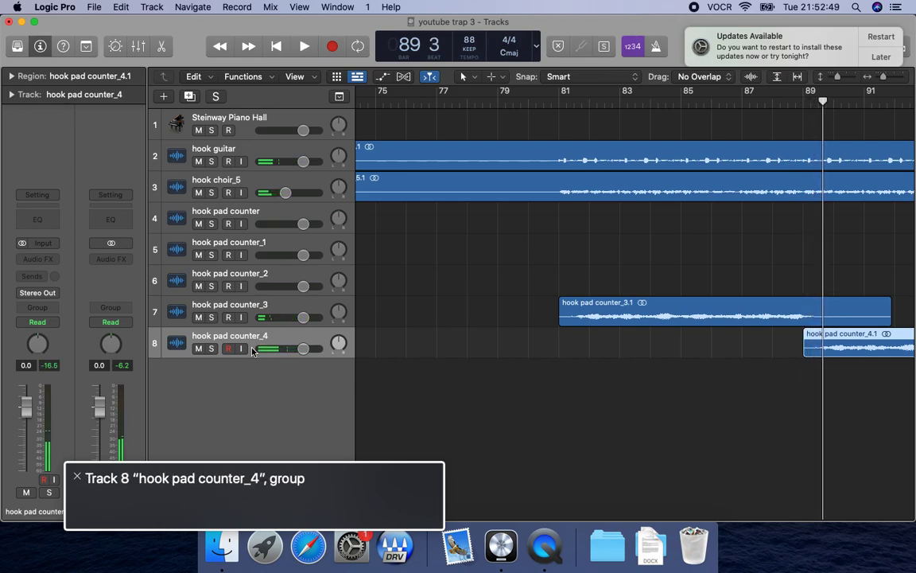
# Select all five hook pad counter tracks, solo them, and return the playhead to the project start.
pyautogui.press('Up')
pyautogui.press('Up')
pyautogui.press('Up')
pyautogui.press('Up')
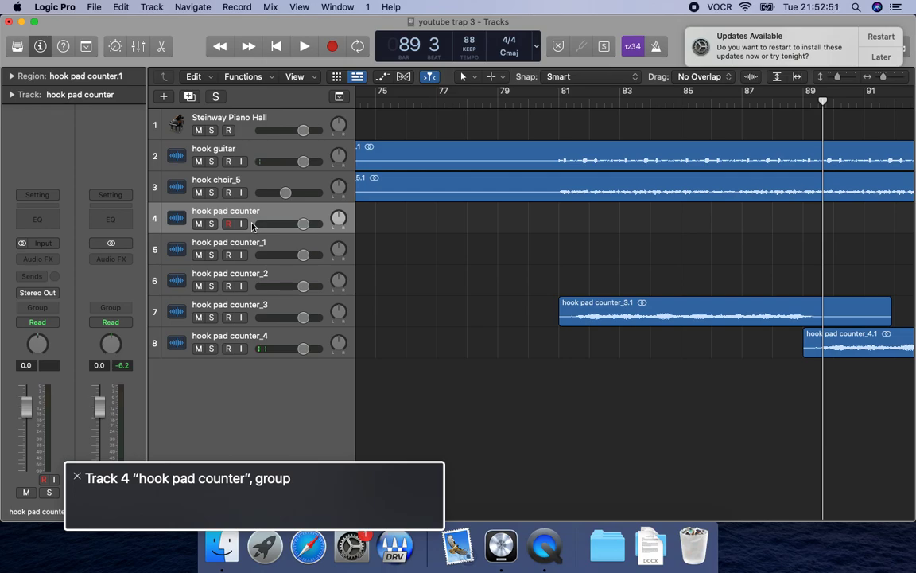
pyautogui.press('Up')
pyautogui.press('Down')
pyautogui.hotkey('shift', 'Down')
pyautogui.hotkey('shift', 'Down')
pyautogui.hotkey('shift', 'Down')
pyautogui.hotkey('shift', 'Down')
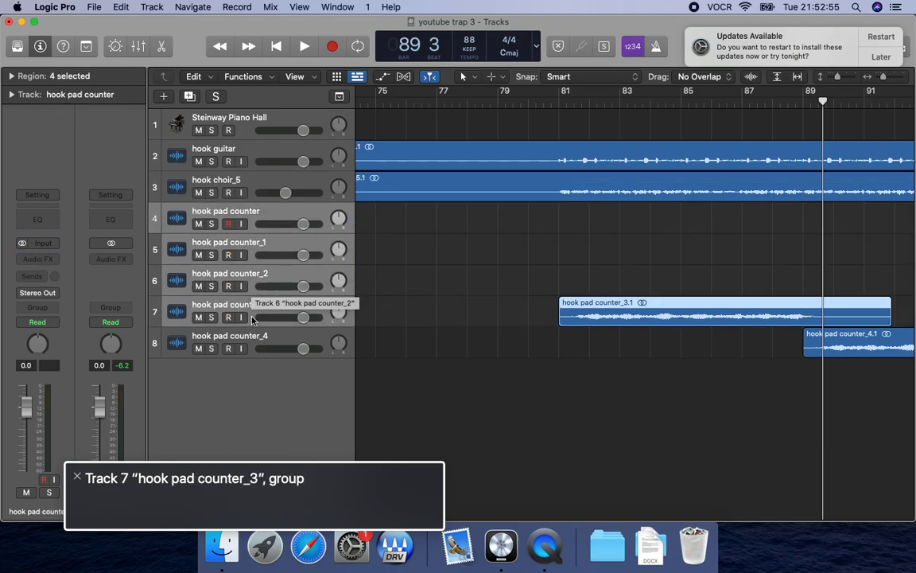
pyautogui.press('s')
pyautogui.press('Return')
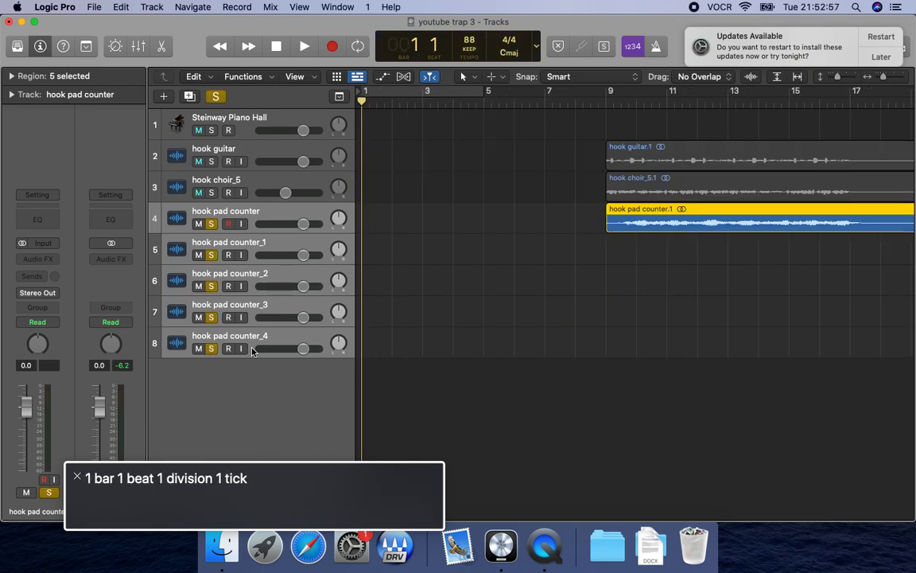
# Bounce the soloed loops to the hook folder as "hook pad counter", and delete the five source tracks.
pyautogui.press('super+b')
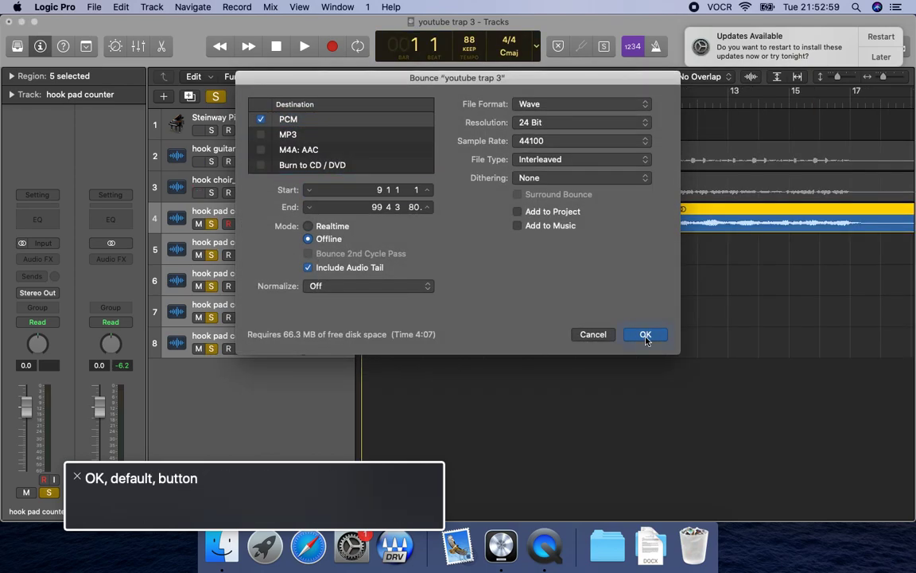
pyautogui.press('Return')
pyautogui.press('BackSpace')
pyautogui.write('h')
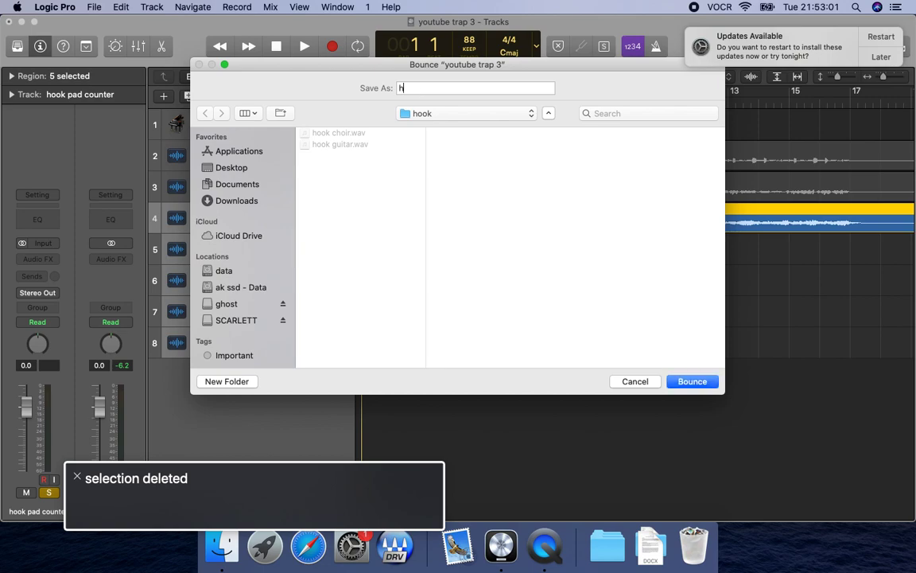
pyautogui.write('ook pad')
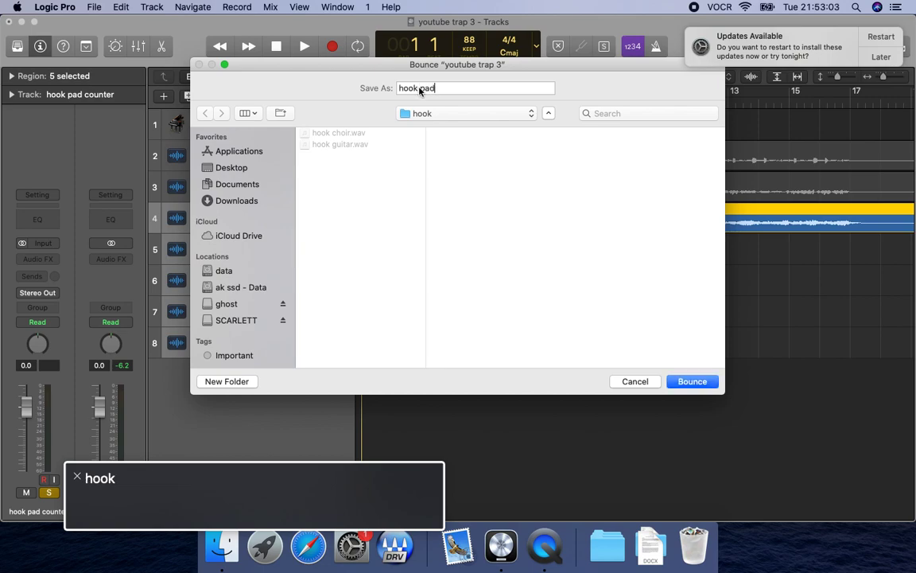
pyautogui.write(' counter')
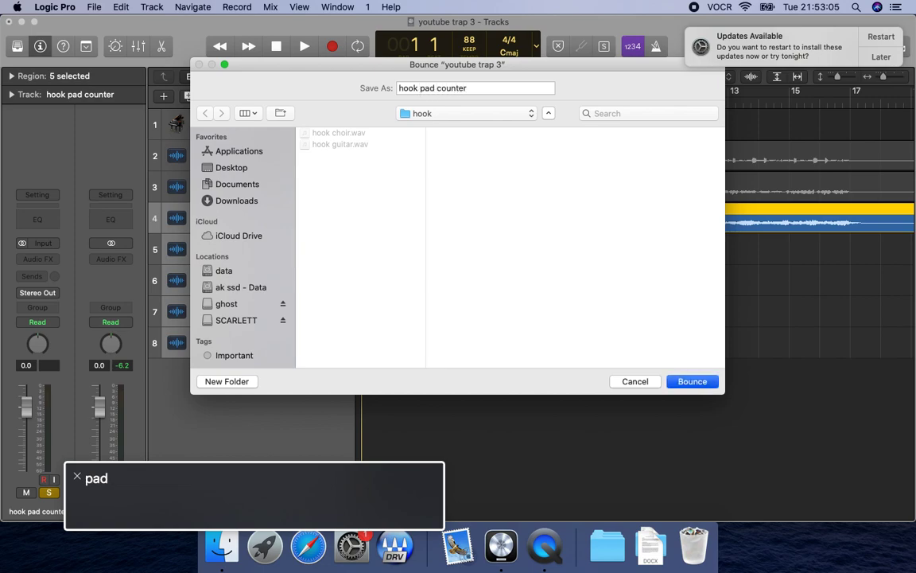
pyautogui.press('Return')
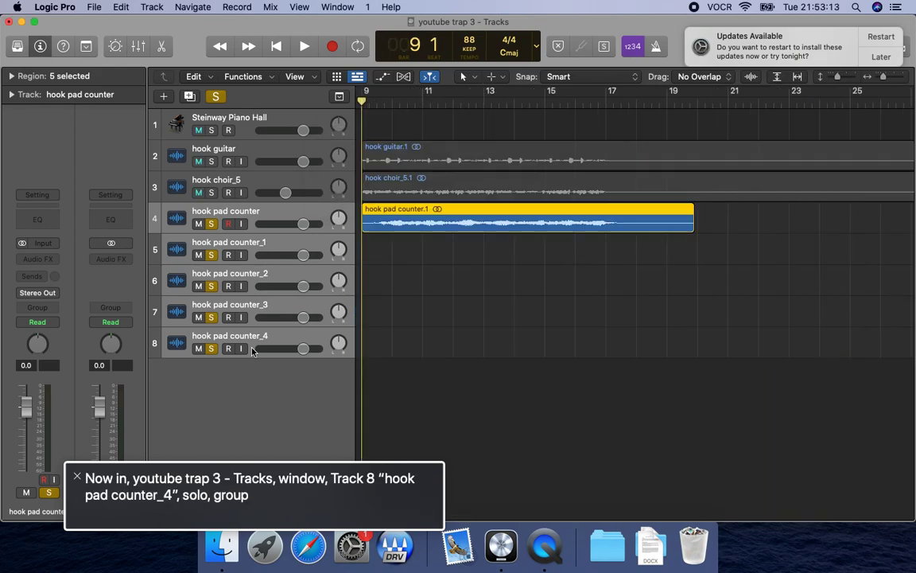
pyautogui.press('super+BackSpace')
pyautogui.press('Return')
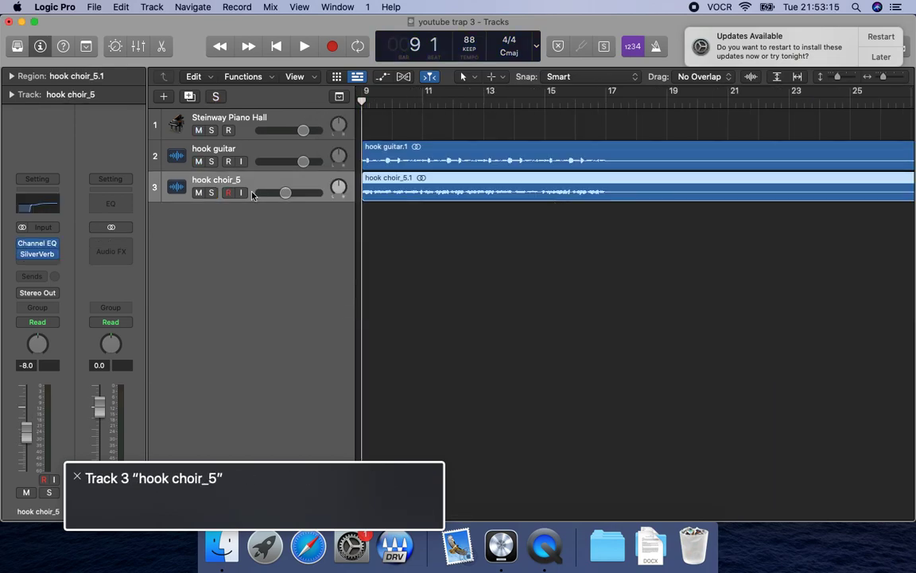
# Switch to Finder, copy the bounced "hook pad counter.wav" from full loops > hook, and return to Logic Pro.
pyautogui.press('super+Tab')
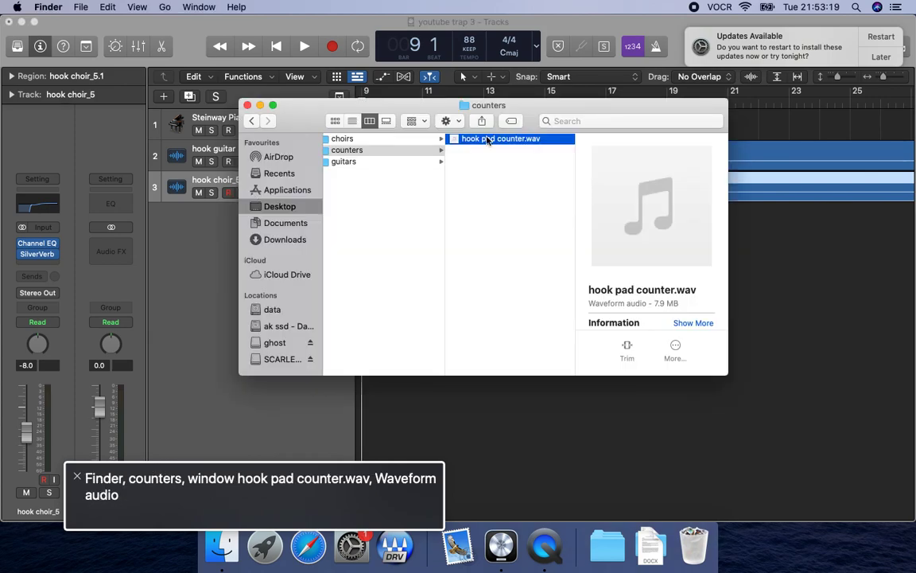
pyautogui.press('Left')
pyautogui.press('Left')
pyautogui.press('Down')
pyautogui.press('Right')
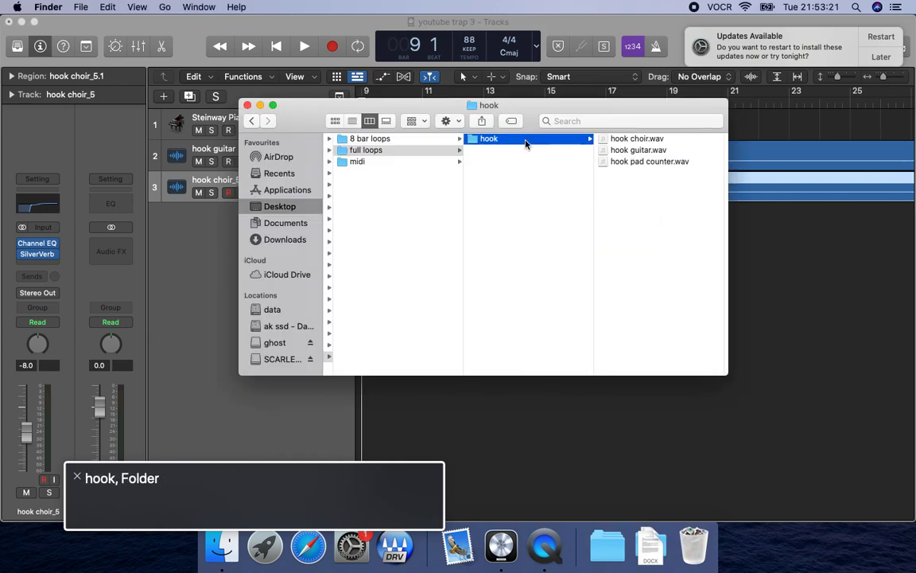
pyautogui.press('Right')
pyautogui.click(527, 151)
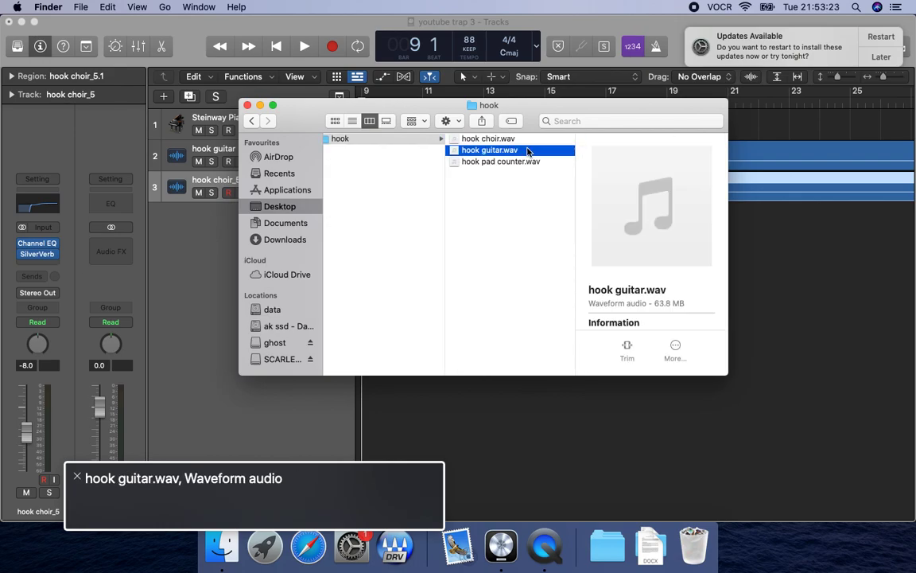
pyautogui.click(487, 162)
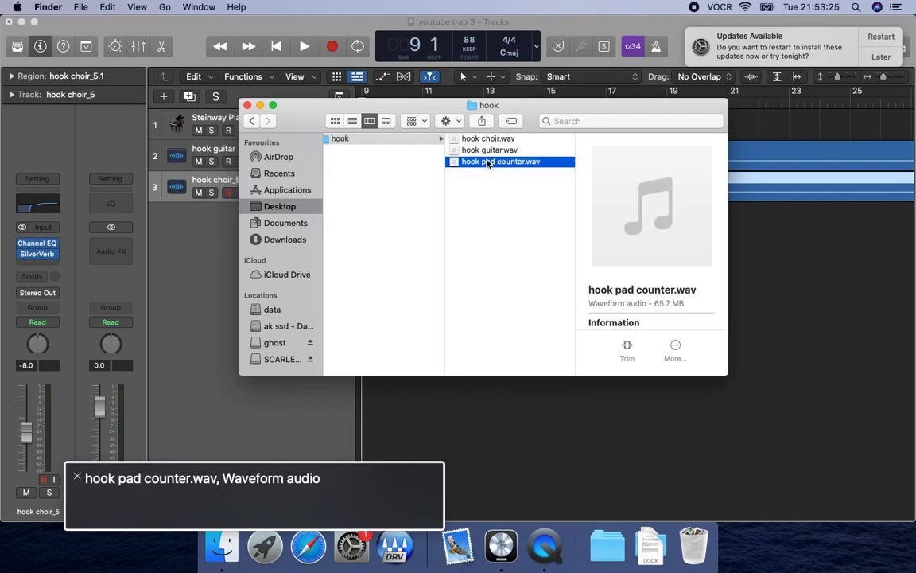
pyautogui.press('super+Tab')
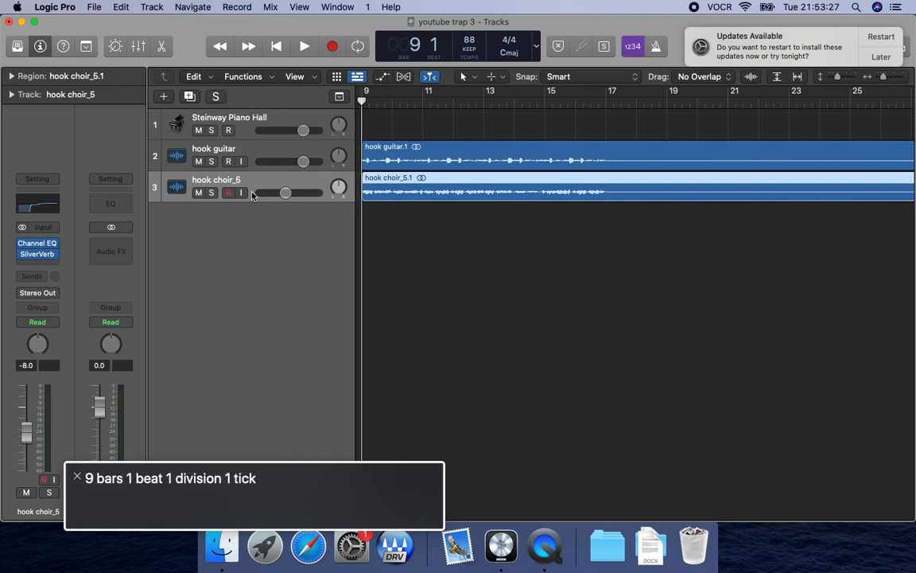
# Paste the full-length pad counter bounce at bar 9, solo its track and audition it.
pyautogui.press('super+v')
pyautogui.press('Down')
pyautogui.press('space')
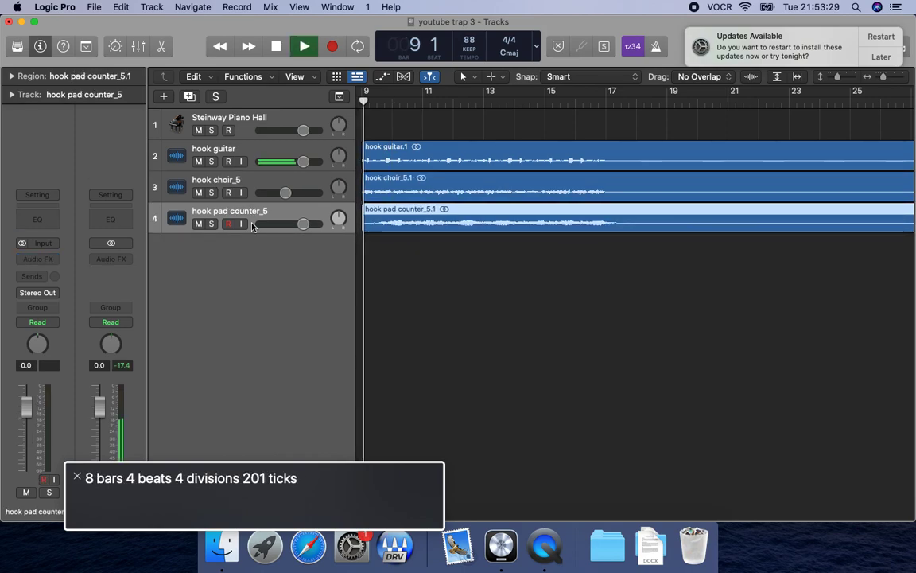
pyautogui.hotkey('ctrl', 's')
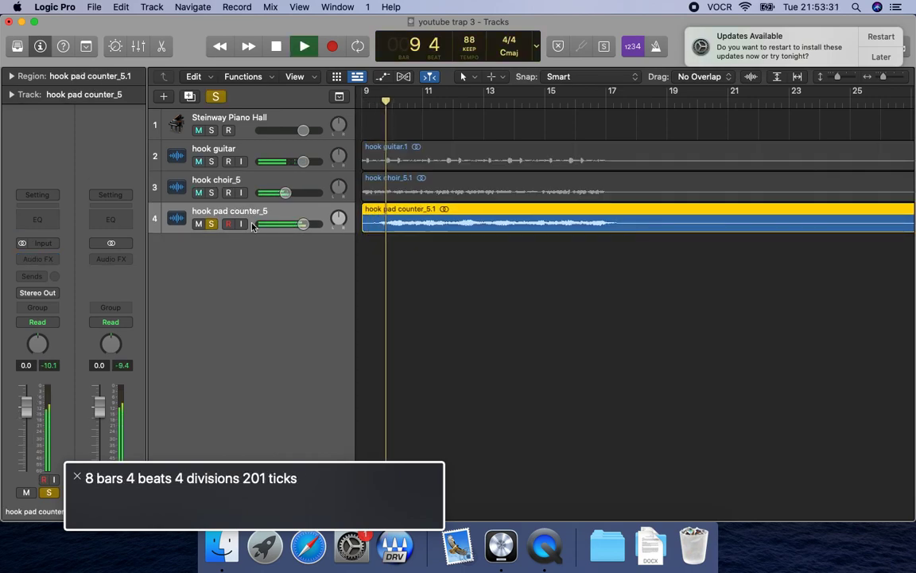
pyautogui.press('space')
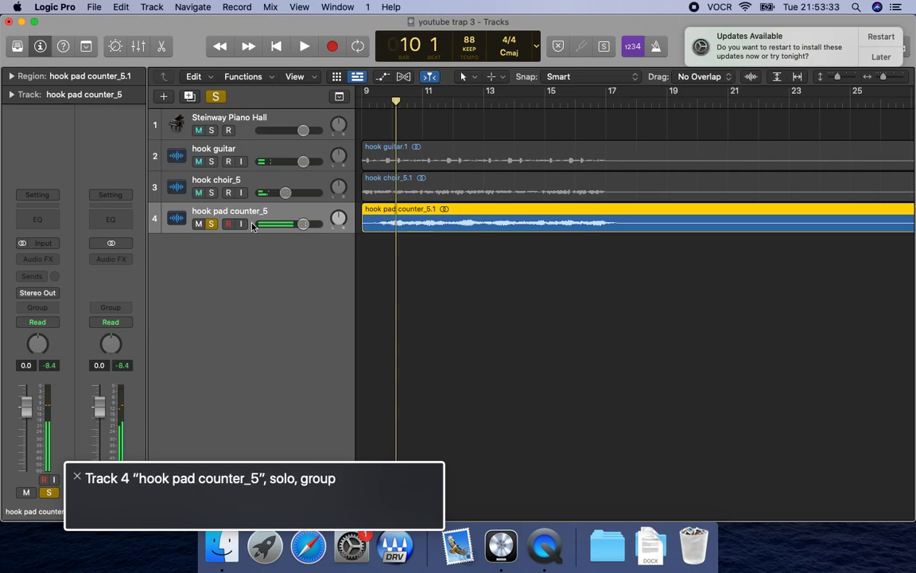
# Open the mixer and insert a Channel EQ on the hook pad counter track.
pyautogui.press('super+2')
pyautogui.hotkey('ctrl', 'alt', 'shift', 'Down')
pyautogui.hotkey('ctrl', 'alt', 'Right')
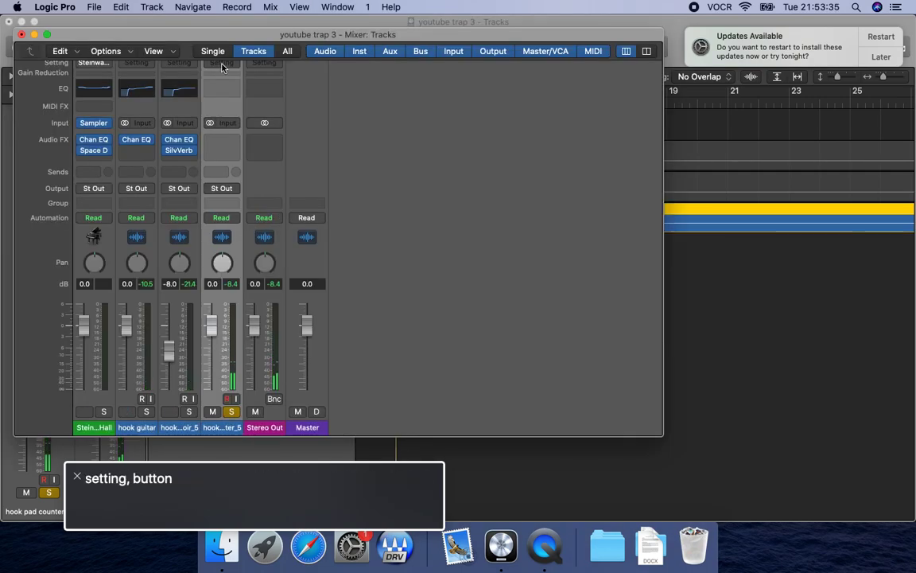
pyautogui.hotkey('ctrl', 'alt', 'Right')
pyautogui.hotkey('ctrl', 'alt', 'Right')
pyautogui.hotkey('ctrl', 'alt', 'space')
pyautogui.press('Down')
pyautogui.press('Down')
pyautogui.press('Right')
pyautogui.hotkey('ctrl', 'alt', 'space')
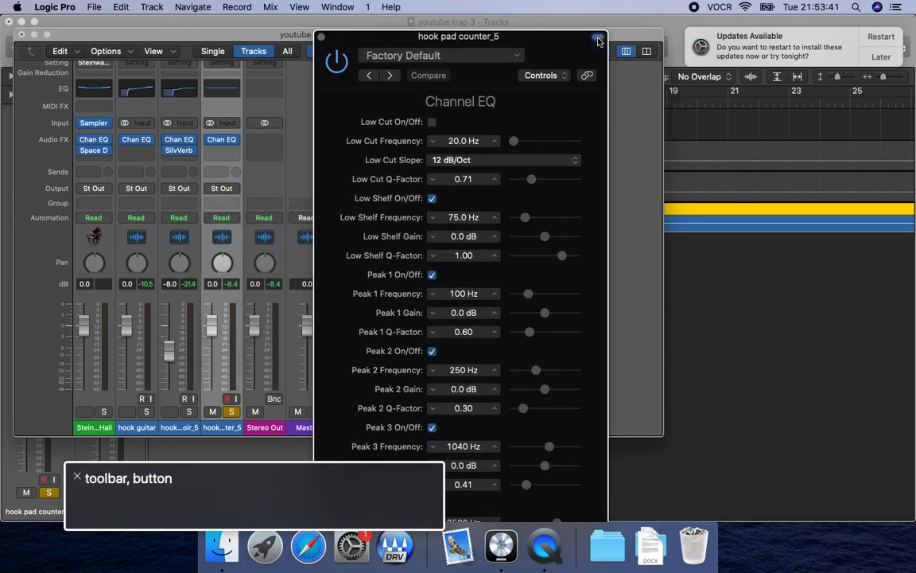
# Enable the Channel EQ's low cut and set its slope to 48 dB/Oct.
pyautogui.hotkey('ctrl', 'alt', 'shift', 'Down')
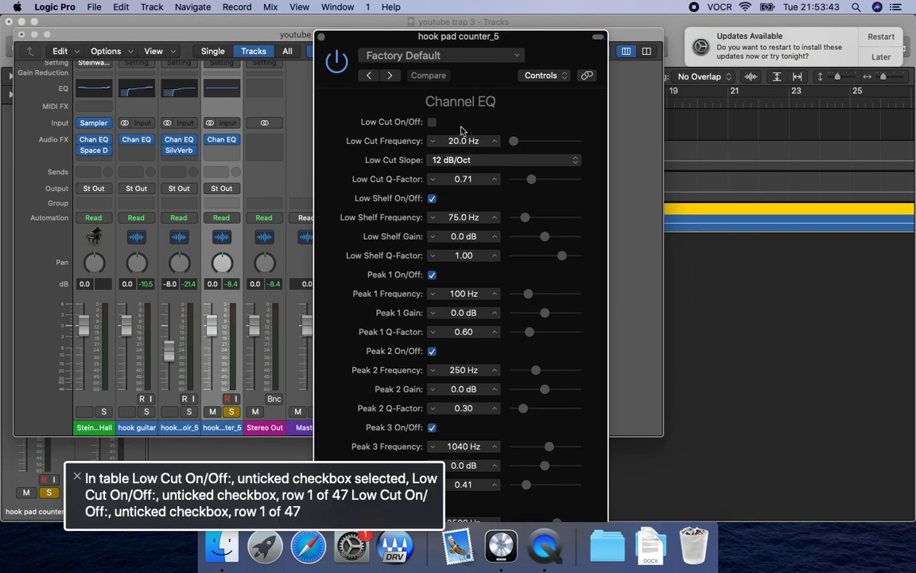
pyautogui.hotkey('ctrl', 'alt', 'space')
pyautogui.hotkey('ctrl', 'alt', 'Down')
# Raise the low cut frequency to 200 Hz while playing the soloed pad counter.
pyautogui.hotkey('ctrl', 'alt', 'Down')
pyautogui.hotkey('ctrl', 'alt', 'space')
pyautogui.press('Down')
pyautogui.press('Down')
pyautogui.press('Down')
pyautogui.press('Down')
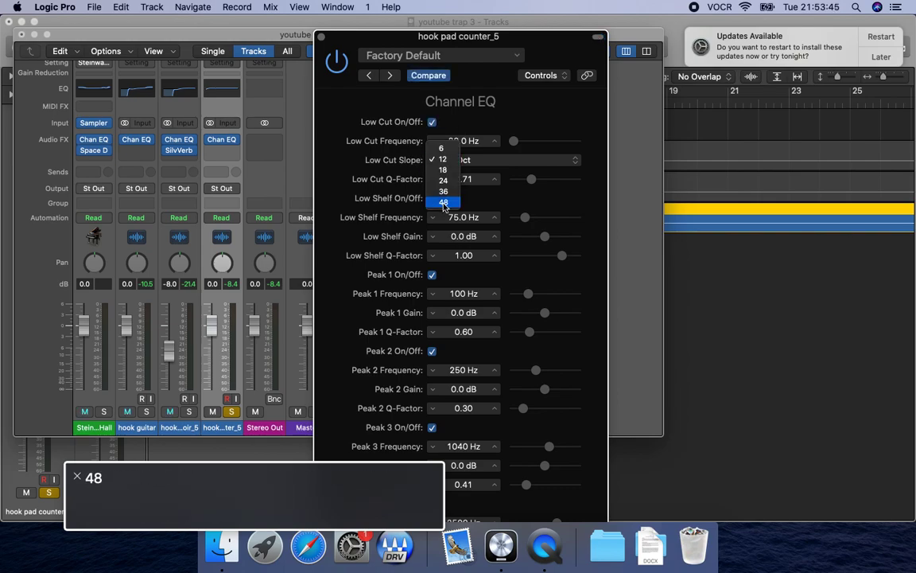
pyautogui.hotkey('ctrl', 'alt', 'space')
pyautogui.hotkey('ctrl', 'alt', 'Up')
pyautogui.hotkey('ctrl', 'alt', 'Up')
pyautogui.hotkey('ctrl', 'alt', 'Down')
pyautogui.hotkey('ctrl', 'alt', 'Right')
pyautogui.hotkey('ctrl', 'alt', 'shift', 'Down')
pyautogui.press('space')
pyautogui.hotkey('ctrl', 'alt', 'Up')
pyautogui.hotkey('ctrl', 'alt', 'Up')
pyautogui.hotkey('ctrl', 'alt', 'Up')
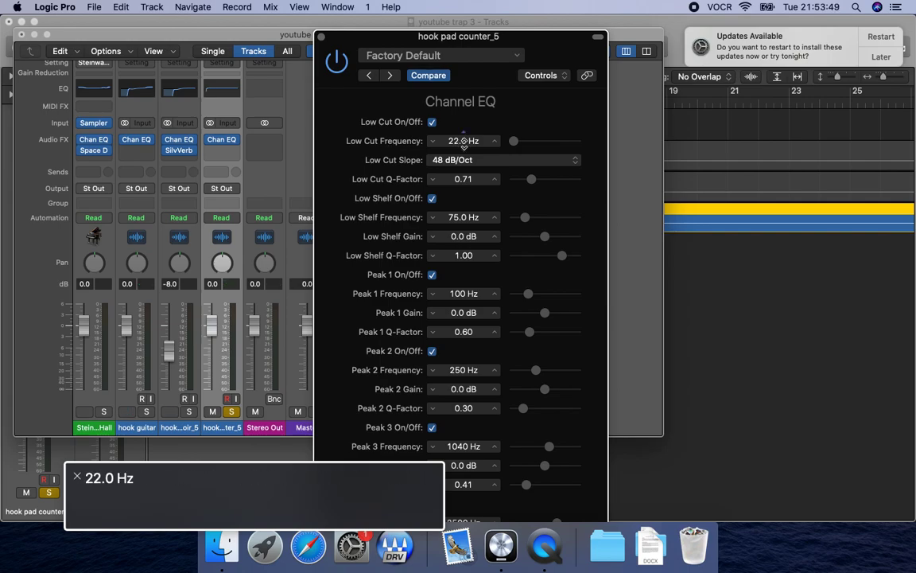
pyautogui.moveTo(463, 143); pyautogui.dragTo(463, 143)
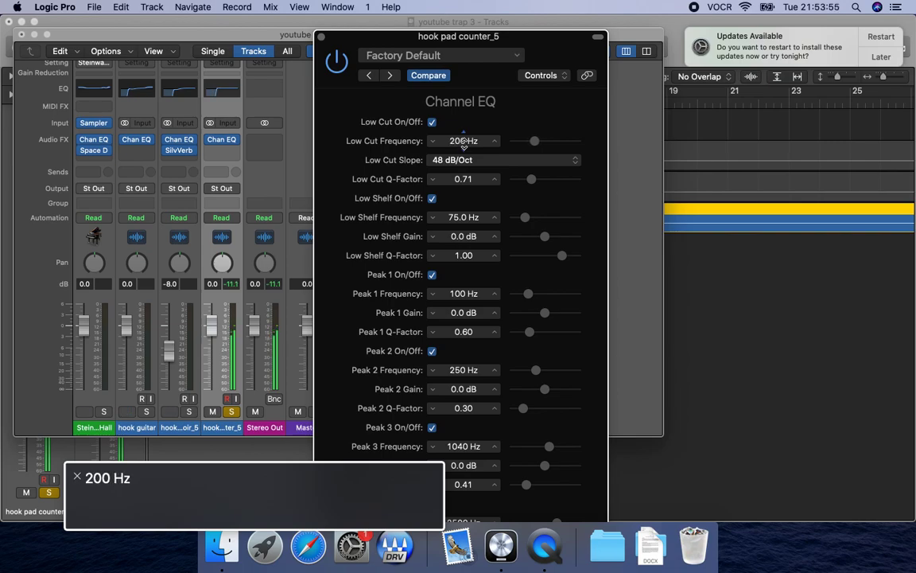
# Stop playback, set the Channel EQ's high cut slope to 48 dB/Oct and enable the high cut.
pyautogui.press('space')
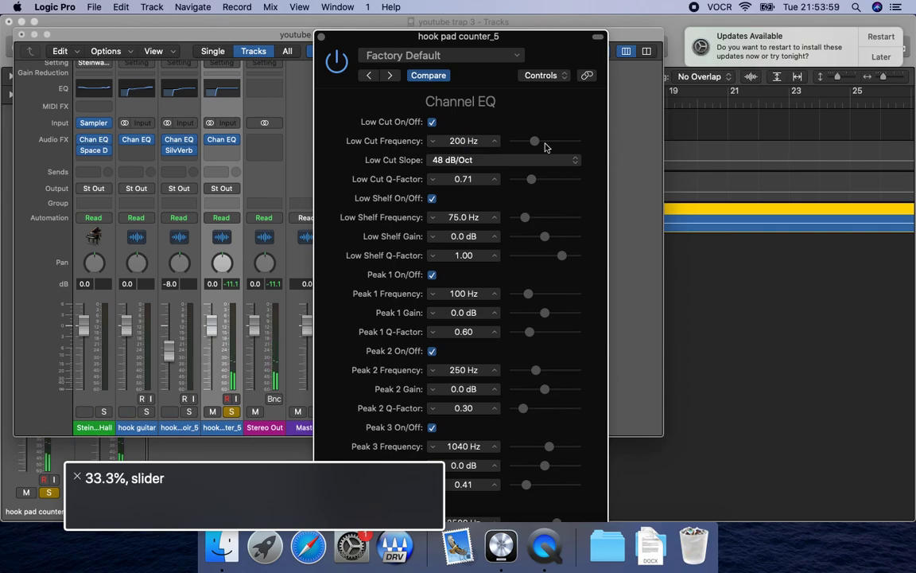
pyautogui.scroll(-10, 398, 334)
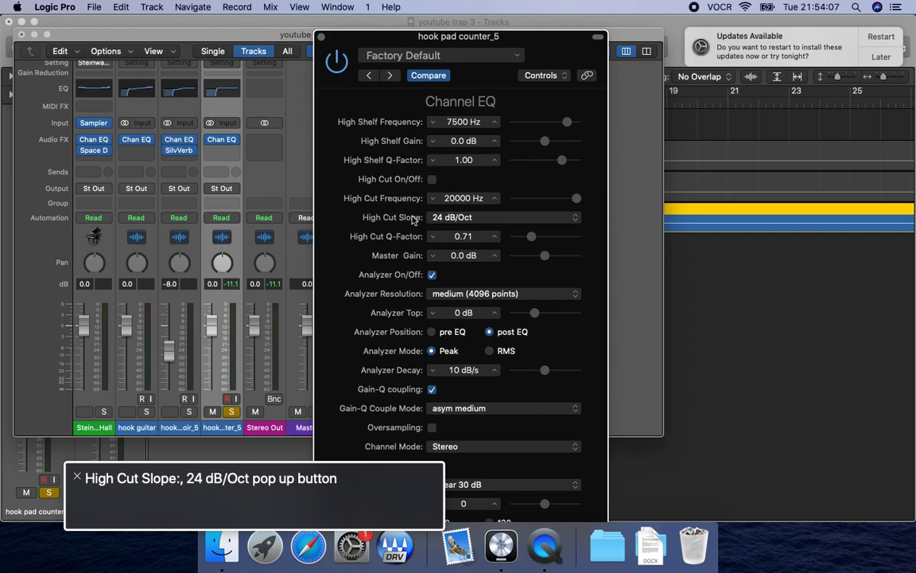
pyautogui.hotkey('ctrl', 'alt', 'space')
pyautogui.press('Down')
pyautogui.hotkey('ctrl', 'alt', 'space')
pyautogui.hotkey('ctrl', 'alt', 'Left')
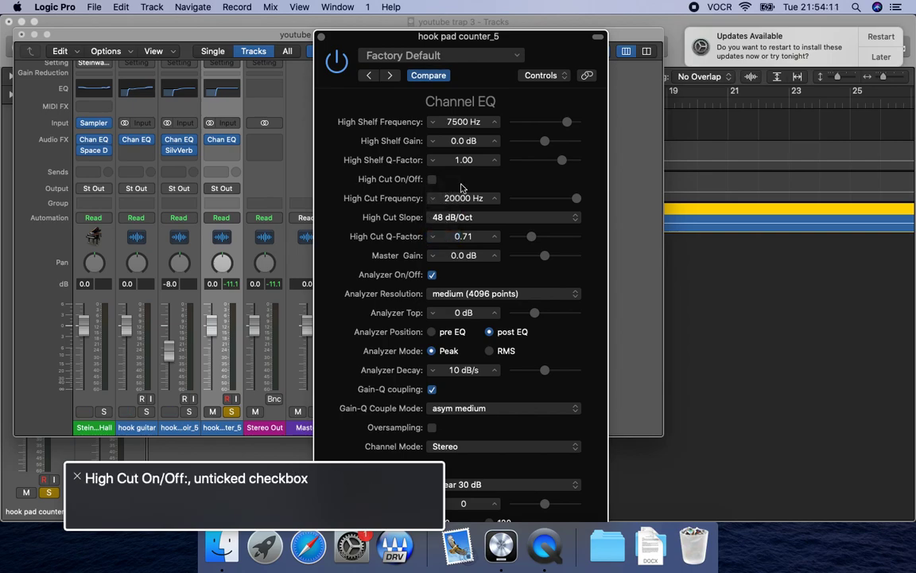
pyautogui.hotkey('ctrl', 'alt', 'space')
pyautogui.hotkey('ctrl', 'alt', 'Right')
# Lower the high cut frequency to 5000 Hz while playing the soloed pad counter.
pyautogui.hotkey('ctrl', 'alt', 'shift', 'Down')
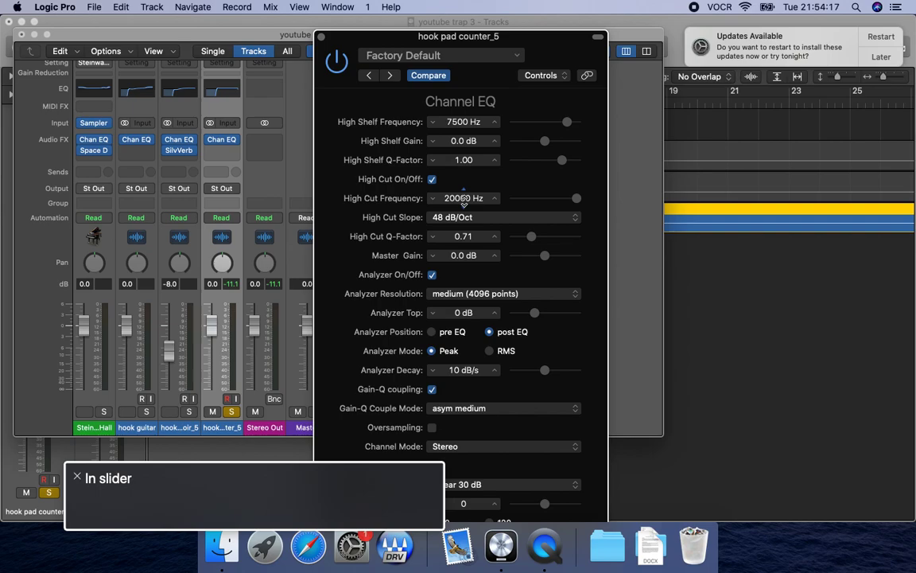
pyautogui.press('space')
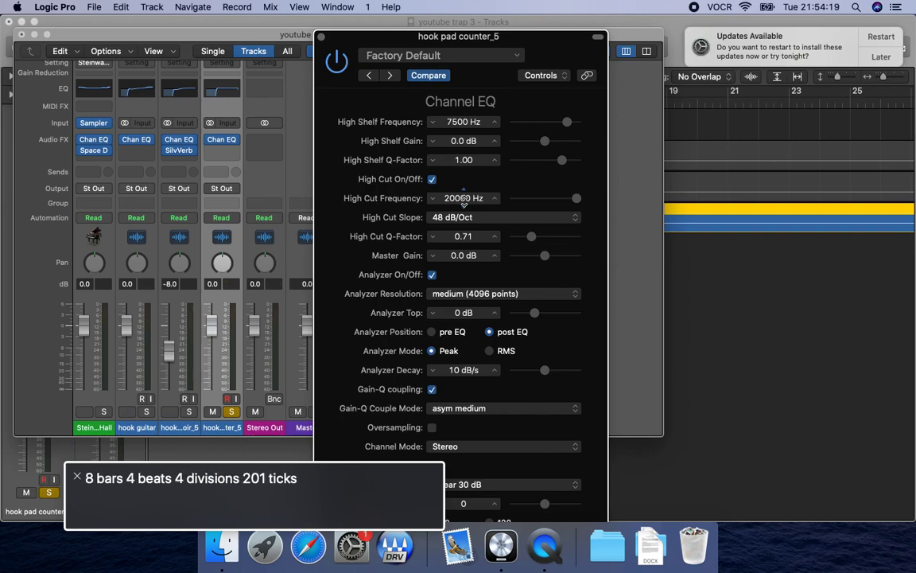
pyautogui.hotkey('ctrl', 'alt', 'Left')
pyautogui.hotkey('ctrl', 'alt', 'Left')
pyautogui.hotkey('ctrl', 'alt', 'Left')
pyautogui.hotkey('ctrl', 'alt', 'Left')
pyautogui.hotkey('ctrl', 'alt', 'Left')
pyautogui.hotkey('ctrl', 'alt', 'Left')
pyautogui.hotkey('ctrl', 'alt', 'Left')
pyautogui.hotkey('ctrl', 'alt', 'Left')
pyautogui.hotkey('ctrl', 'alt', 'Left')
pyautogui.hotkey('ctrl', 'alt', 'Left')
pyautogui.hotkey('ctrl', 'alt', 'Left')
pyautogui.hotkey('ctrl', 'alt', 'Left')
pyautogui.hotkey('ctrl', 'alt', 'Left')
pyautogui.hotkey('ctrl', 'alt', 'Left')
pyautogui.hotkey('ctrl', 'alt', 'Left')
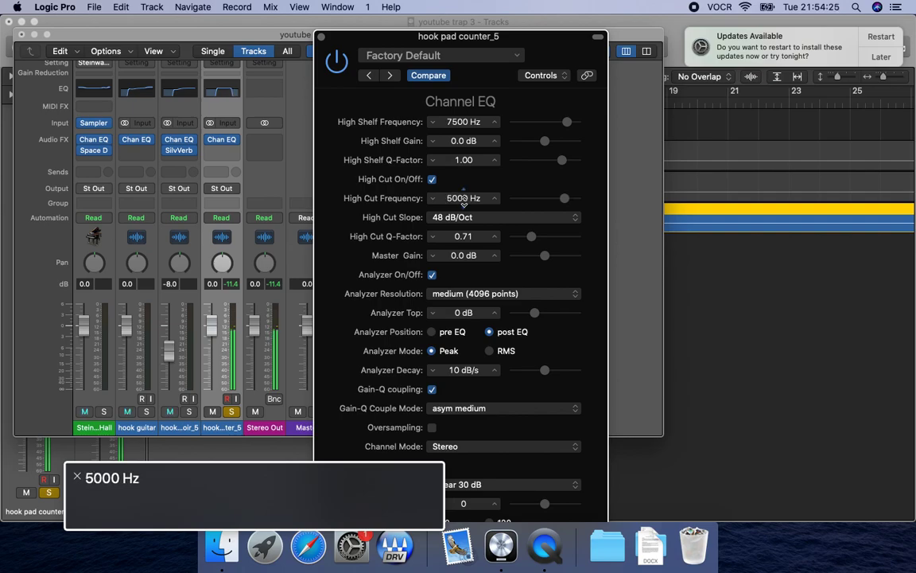
# Unsolo the pad counter and raise its high cut frequency to 6000 Hz while the full mix plays.
pyautogui.press('s')
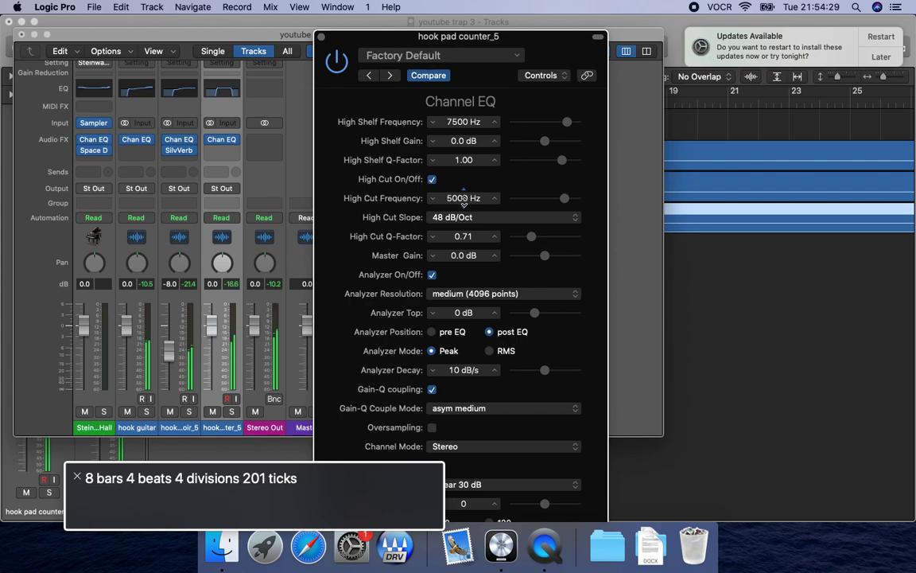
pyautogui.hotkey('ctrl', 'alt', 'Right')
pyautogui.hotkey('ctrl', 'alt', 'Right')
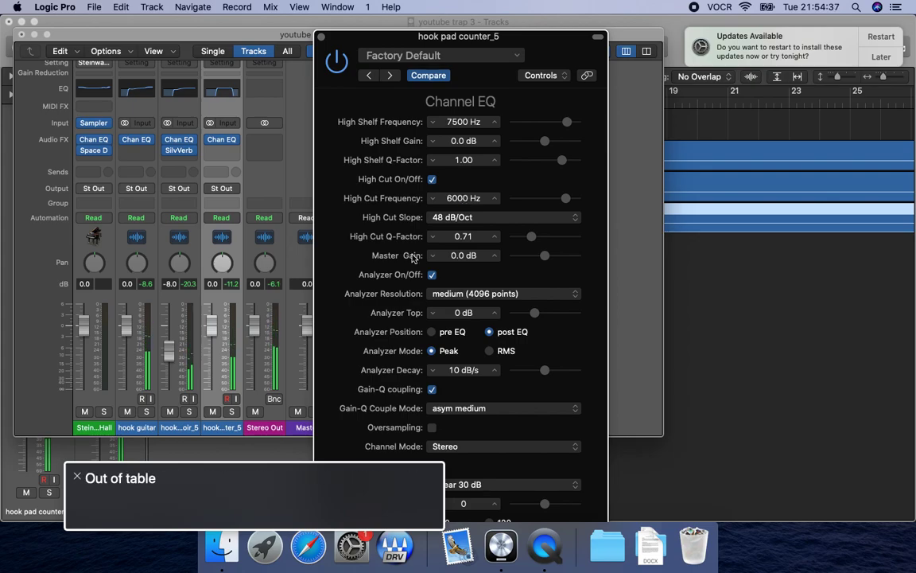
# Close the Channel EQ and insert a stereo SilverVerb after it on the hook pad counter track.
pyautogui.click(321, 38)
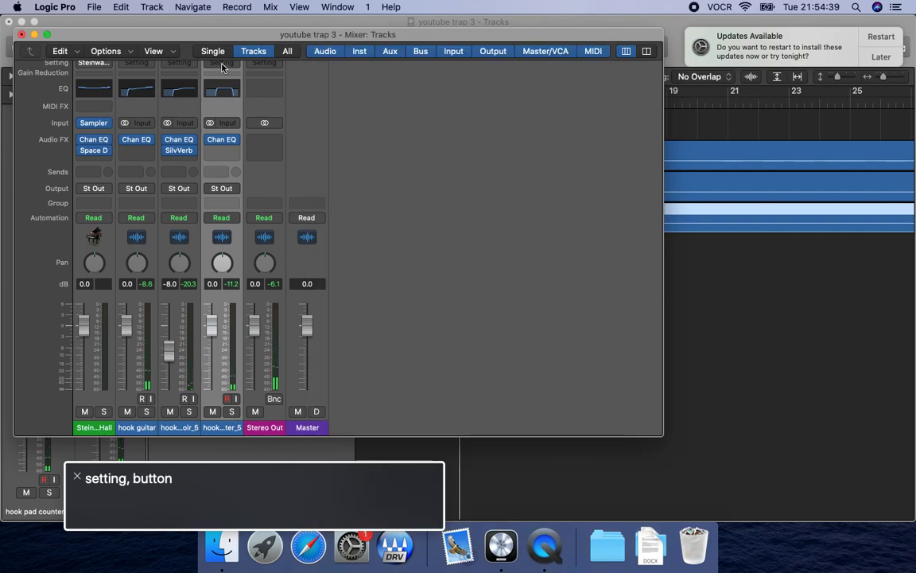
pyautogui.click(222, 154)
pyautogui.moveTo(248, 188)
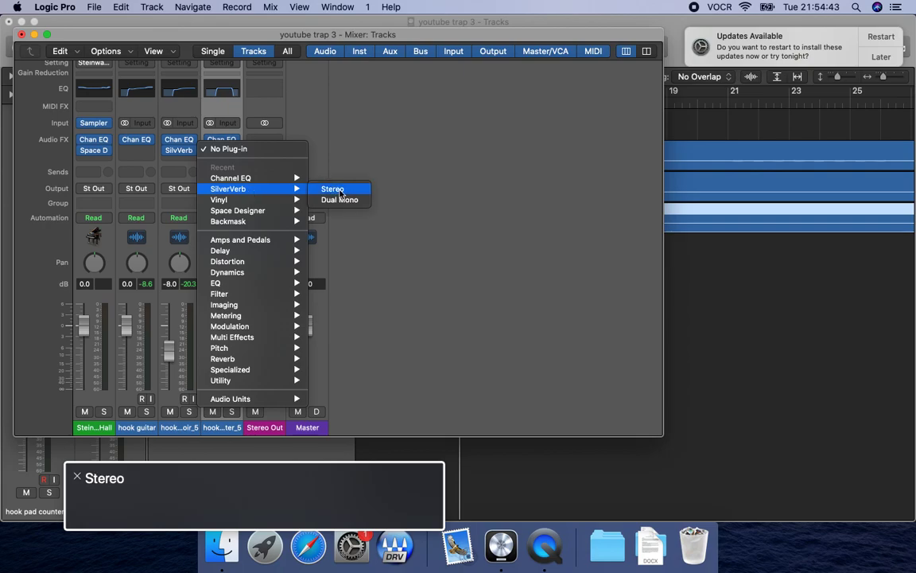
pyautogui.click(337, 191)
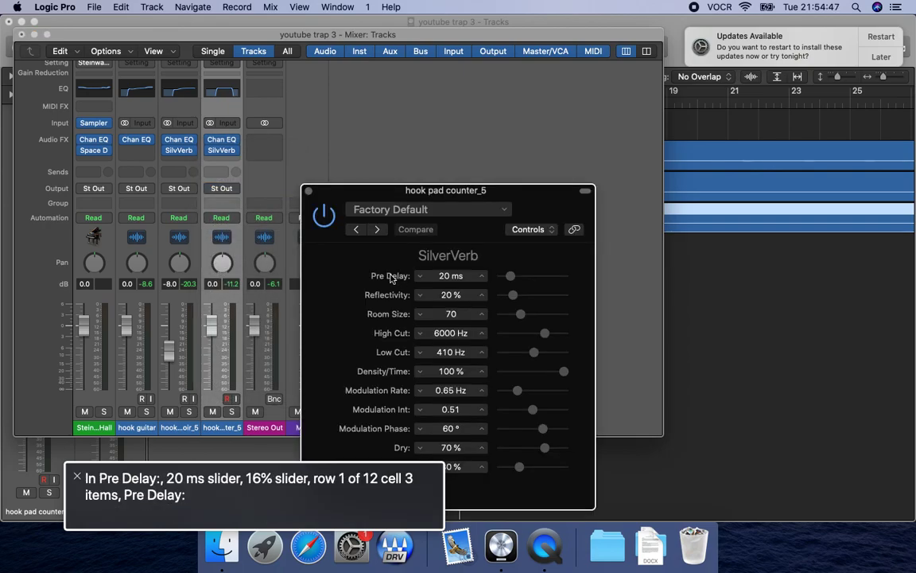
# Solo and play the pad counter while raising the SilverVerb's reflectivity to 50 %.
pyautogui.press('s')
pyautogui.press('space')
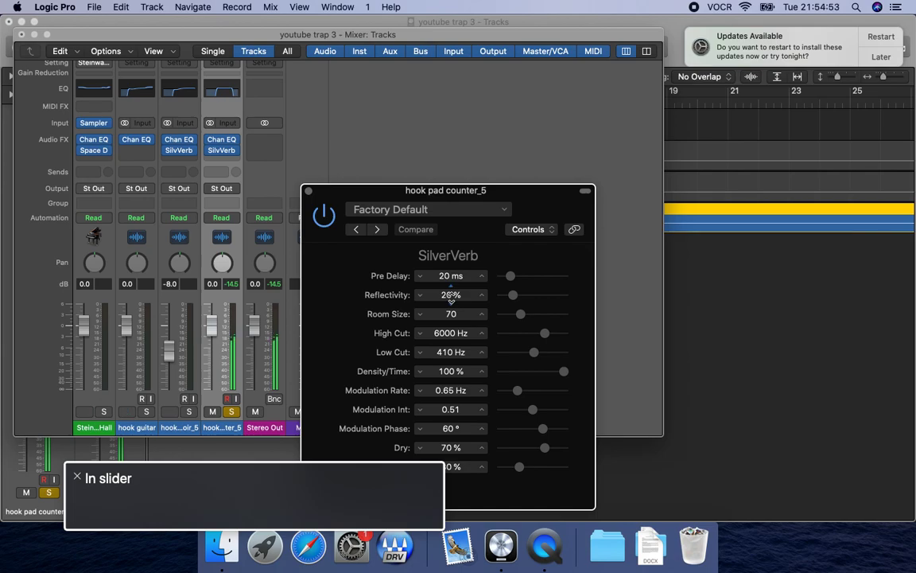
pyautogui.hotkey('ctrl', 'alt', 'Up')
pyautogui.hotkey('ctrl', 'alt', 'Up')
pyautogui.hotkey('ctrl', 'alt', 'Up')
pyautogui.hotkey('ctrl', 'alt', 'shift', 'Up')
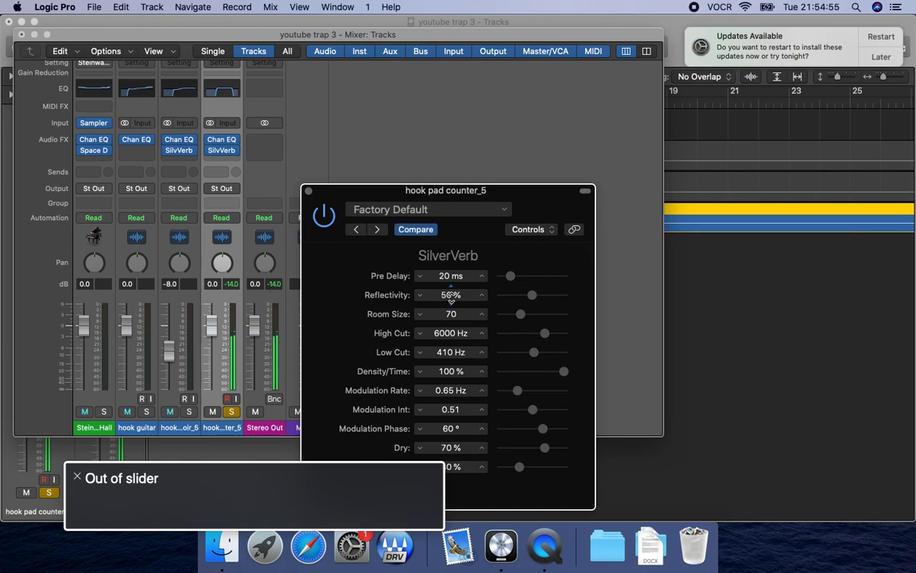
# Set the SilverVerb's room size to 110 and its low cut to 660 Hz.
pyautogui.hotkey('ctrl', 'alt', 'Up')
pyautogui.hotkey('ctrl', 'alt', 'Up')
pyautogui.hotkey('ctrl', 'alt', 'Up')
pyautogui.hotkey('ctrl', 'alt', 'shift', 'Up')
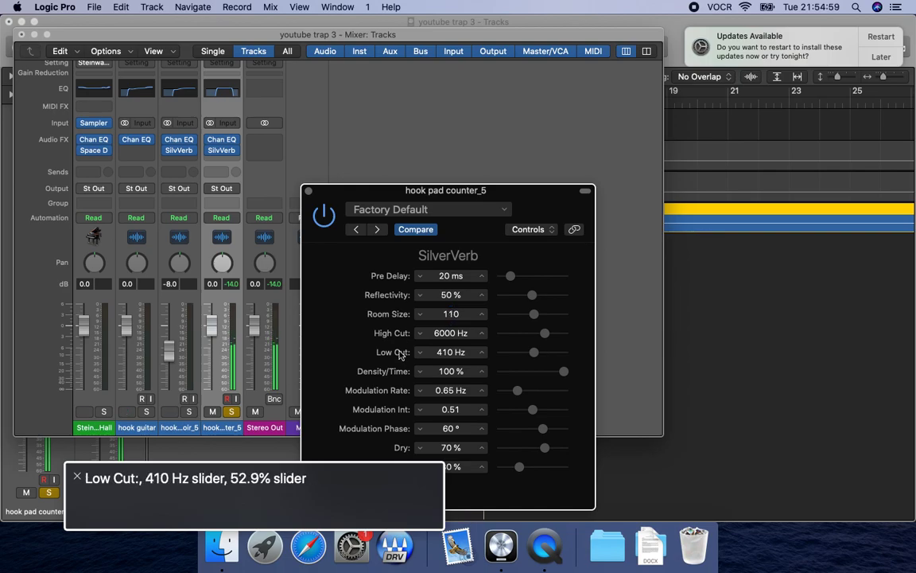
pyautogui.hotkey('ctrl', 'alt', 'Up')
pyautogui.hotkey('ctrl', 'alt', 'shift', 'Up')
# Lower the SilverVerb's dry level to 50 %.
pyautogui.hotkey('ctrl', 'alt', 'Right')
pyautogui.hotkey('ctrl', 'alt', 'Right')
# Raise the SilverVerb's wet level to 50 %.
pyautogui.hotkey('ctrl', 'alt', 'Right')
pyautogui.hotkey('ctrl', 'alt', 'Right')
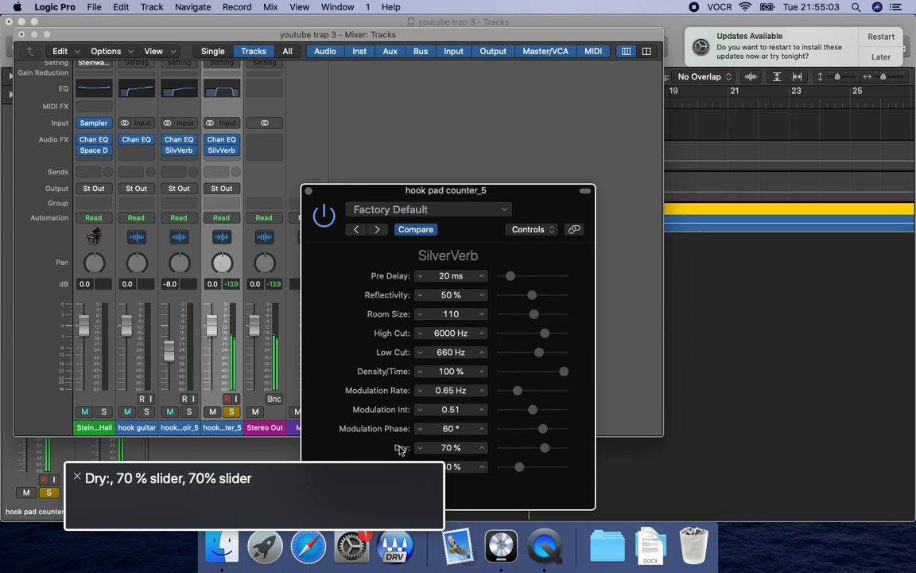
pyautogui.hotkey('ctrl', 'alt', 'Down')
pyautogui.hotkey('ctrl', 'alt', 'Down')
pyautogui.hotkey('ctrl', 'alt', 'shift', 'Up')
pyautogui.hotkey('ctrl', 'alt', 'Right')
pyautogui.hotkey('ctrl', 'alt', 'Right')
pyautogui.hotkey('ctrl', 'alt', 'Right')
pyautogui.hotkey('ctrl', 'alt', 'shift', 'Down')
pyautogui.hotkey('ctrl', 'alt', 'Up')
pyautogui.hotkey('ctrl', 'alt', 'Up')
pyautogui.hotkey('ctrl', 'alt', 'shift', 'Up')
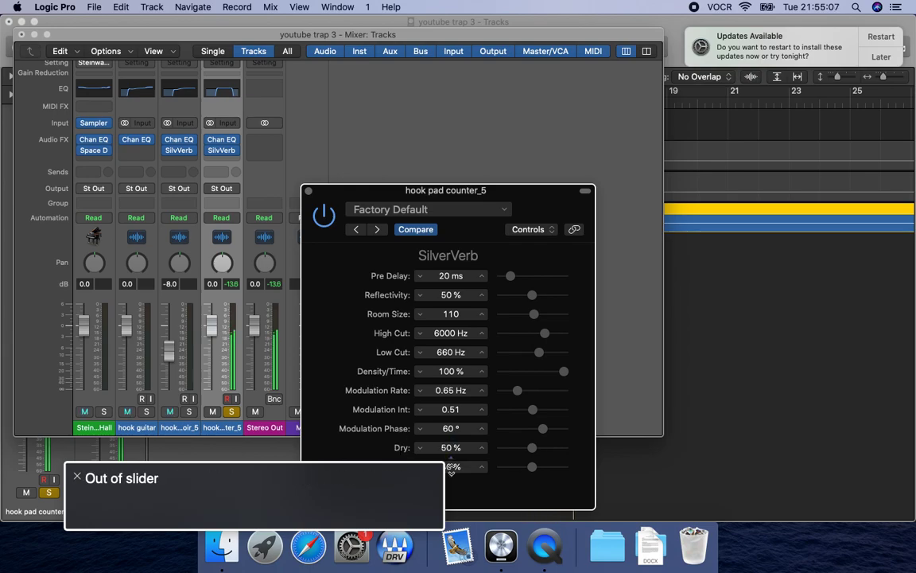
# Unsolo the pad counter, audition the full mix, and close the SilverVerb and mixer windows.
pyautogui.press('s')
pyautogui.press('space')
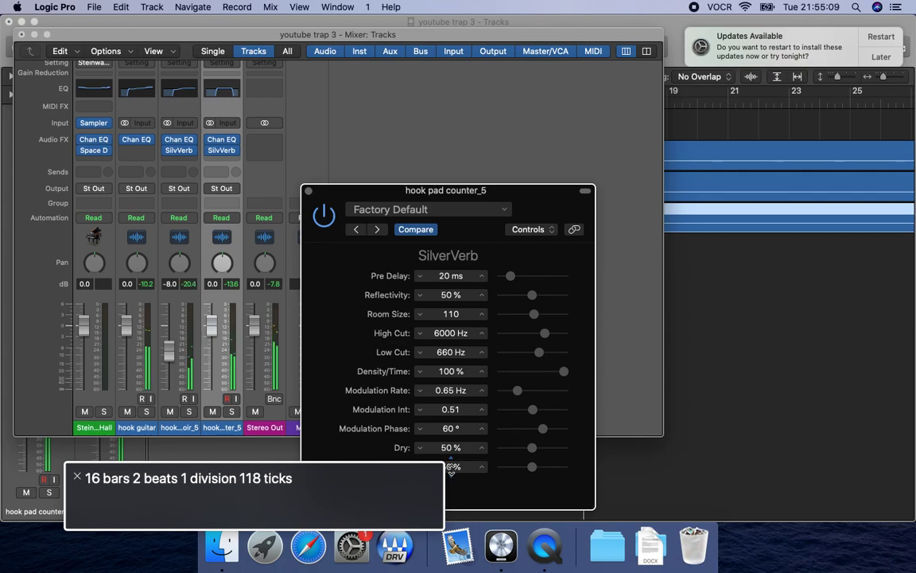
pyautogui.hotkey('shift', ',')
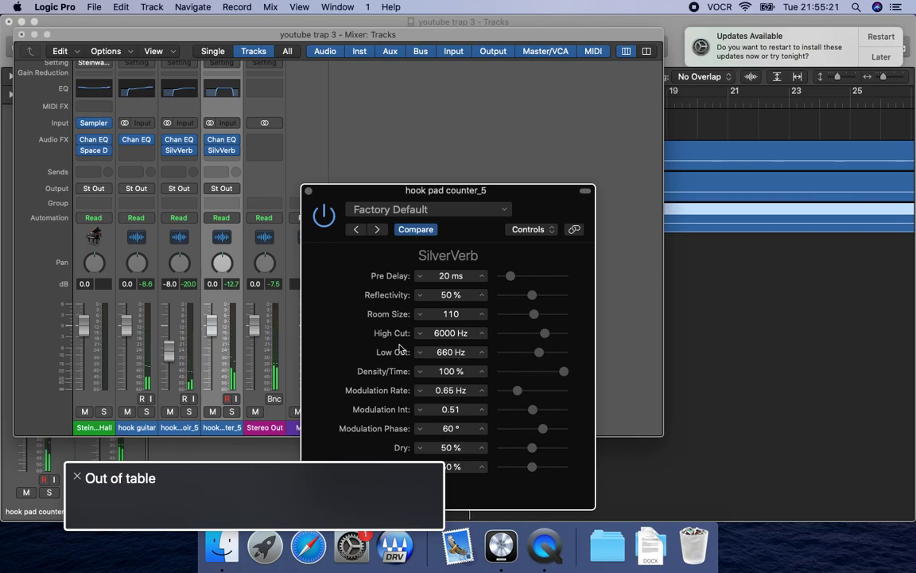
pyautogui.click(308, 191)
pyautogui.press('super+w')
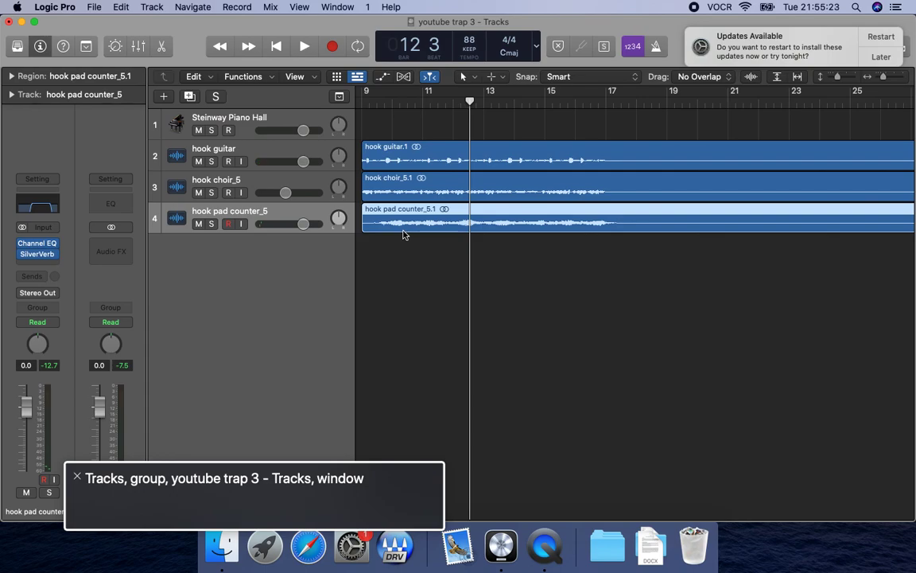
# Select the hook choir track, solo it and audition it briefly from bar 9.
pyautogui.click(251, 195)
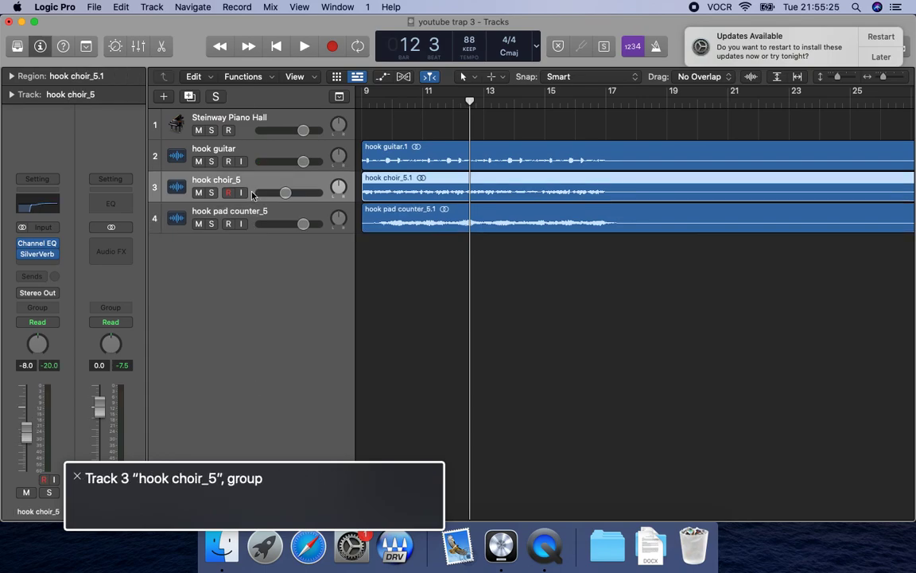
pyautogui.press('s')
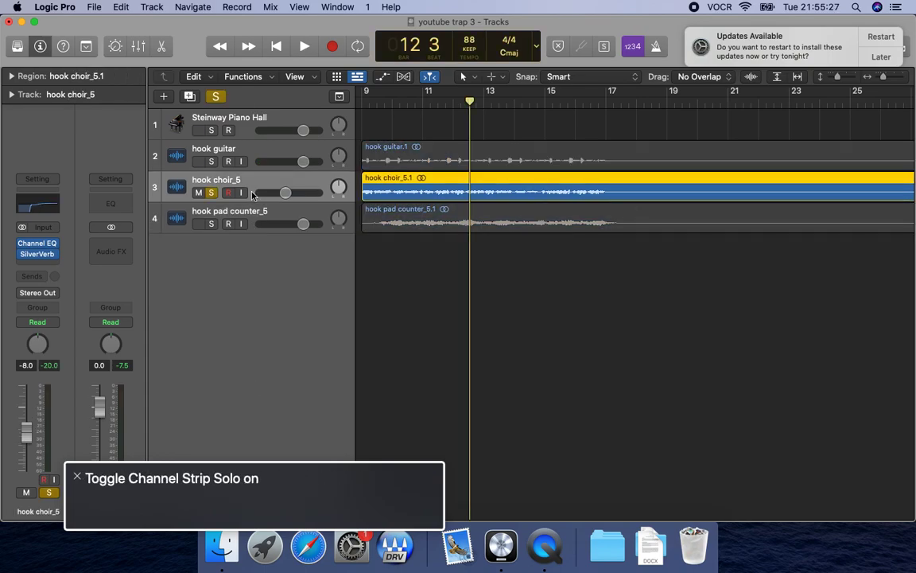
pyautogui.press('space')
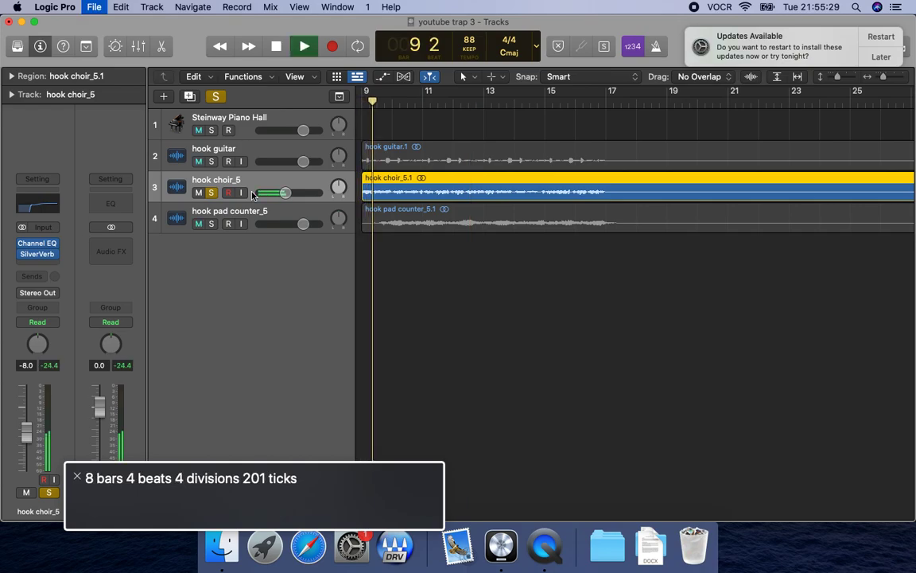
pyautogui.press('space')
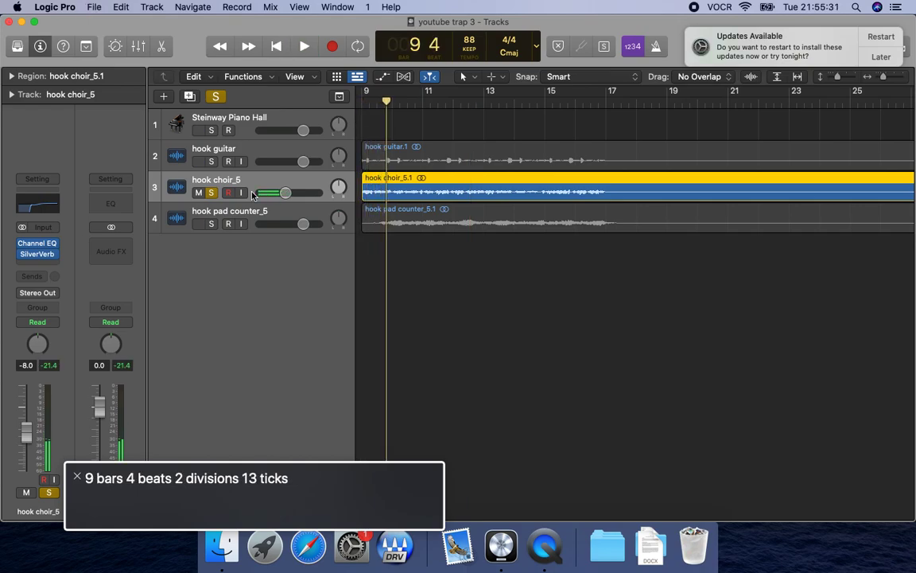
# Open the mixer and switch the hook choir channel's panning mode from Balance to Stereo Pan.
pyautogui.press('x')
pyautogui.doubleClick(172, 427)
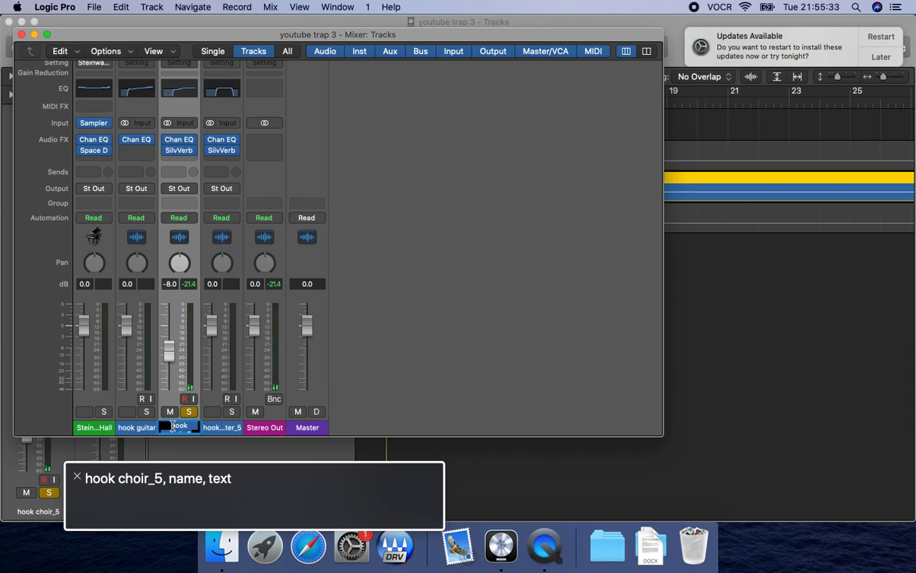
pyautogui.hotkey('ctrl', 'alt', 'Left')
pyautogui.hotkey('ctrl', 'alt', 'Left')
pyautogui.hotkey('ctrl', 'alt', 'Left')
pyautogui.hotkey('ctrl', 'alt', 'Left')
pyautogui.hotkey('ctrl', 'alt', 'Left')
pyautogui.hotkey('ctrl', 'alt', 'Left')
pyautogui.hotkey('ctrl', 'alt', 'Left')
pyautogui.hotkey('ctrl', 'alt', 'Left')
pyautogui.hotkey('ctrl', 'alt', 'Left')
pyautogui.hotkey('ctrl', 'alt', 'space')
pyautogui.press('Up')
pyautogui.press('Up')
pyautogui.press('Up')
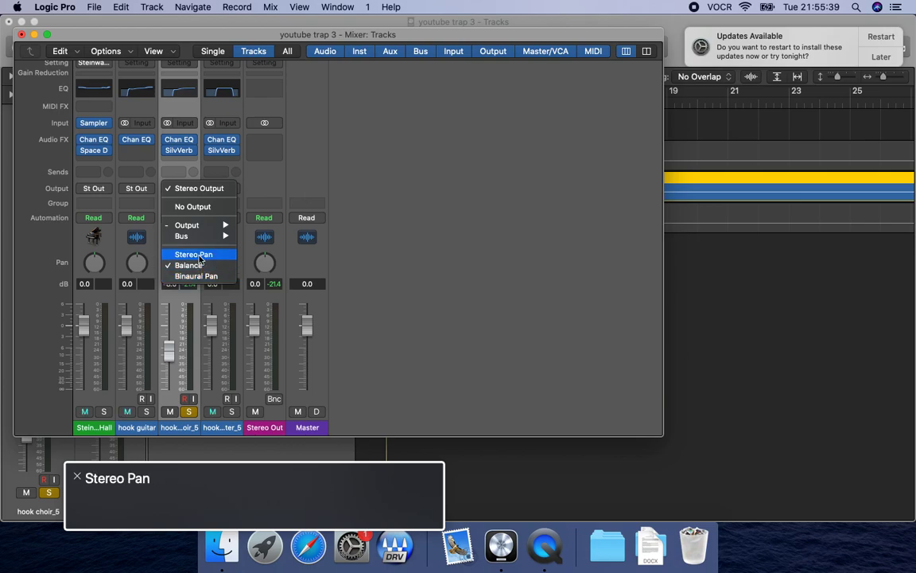
pyautogui.hotkey('ctrl', 'alt', 'space')
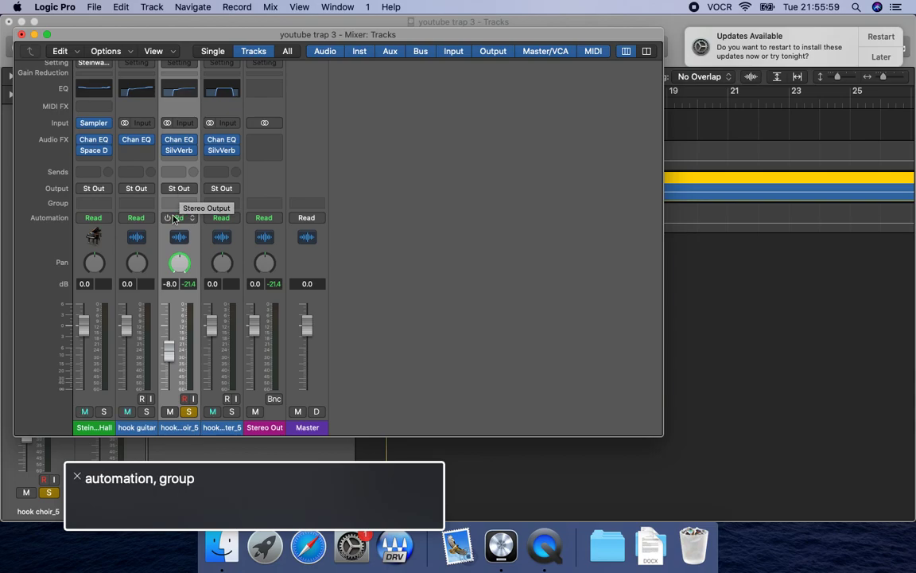
# Pan the hook choir to -30, then unsolo it and audition the full mix.
pyautogui.doubleClick(167, 283)
pyautogui.hotkey('ctrl', 'alt', 'Left')
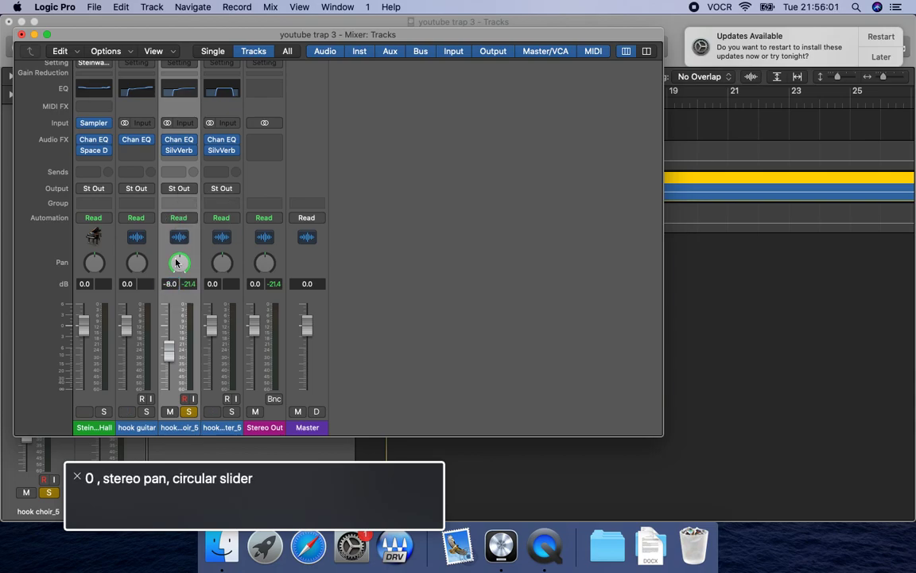
pyautogui.hotkey('ctrl', 'alt', 'shift', 'Down')
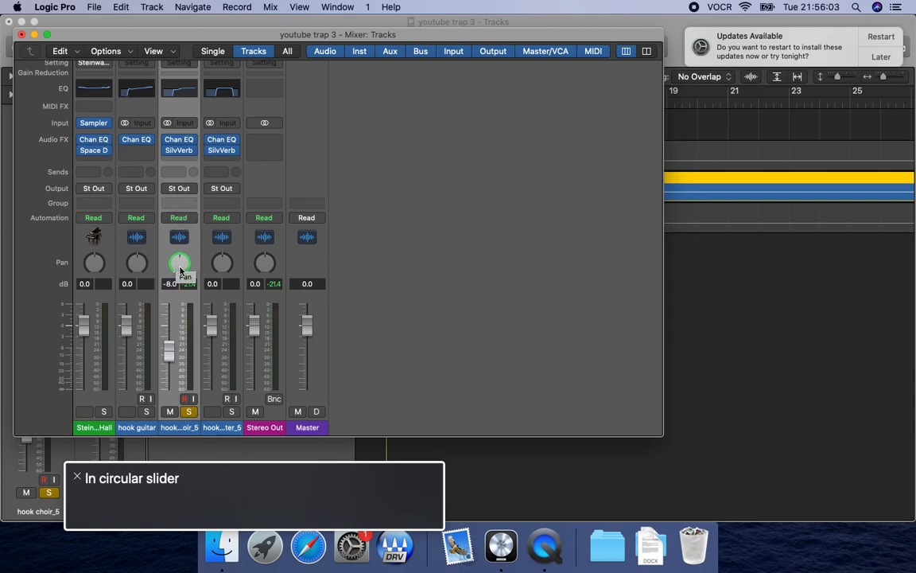
pyautogui.hotkey('ctrl', 'alt', 'Down')
pyautogui.hotkey('ctrl', 'alt', 'Down')
pyautogui.hotkey('ctrl', 'alt', 'Down')
pyautogui.hotkey('ctrl', 'alt', 'shift', 'Up')
pyautogui.press('s')
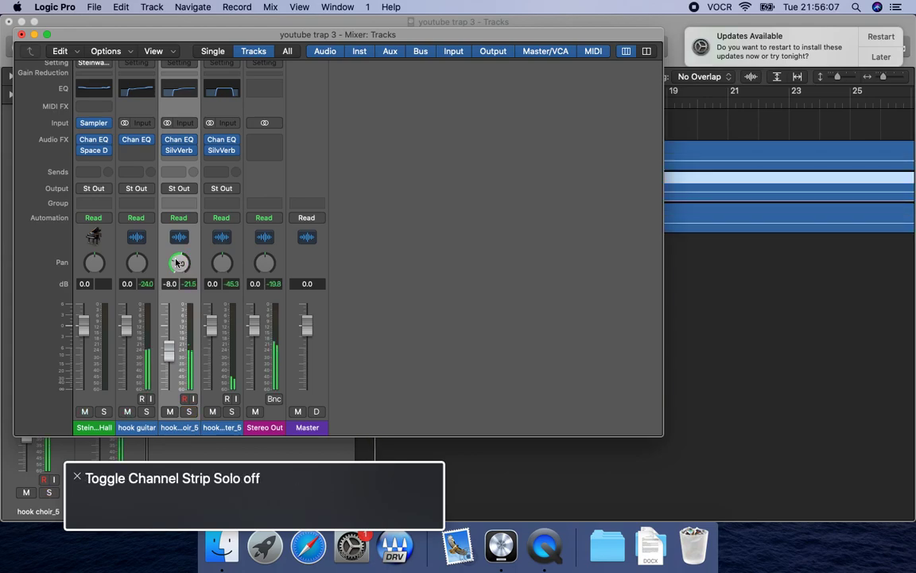
pyautogui.press('space')
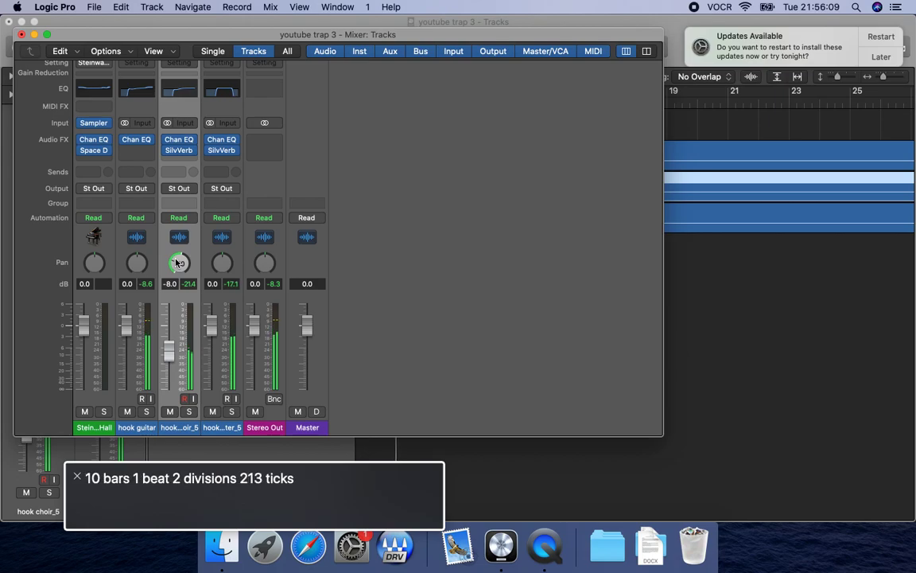
# Select the hook pad counter track and switch its mixer channel to Stereo Pan.
pyautogui.press('super+w')
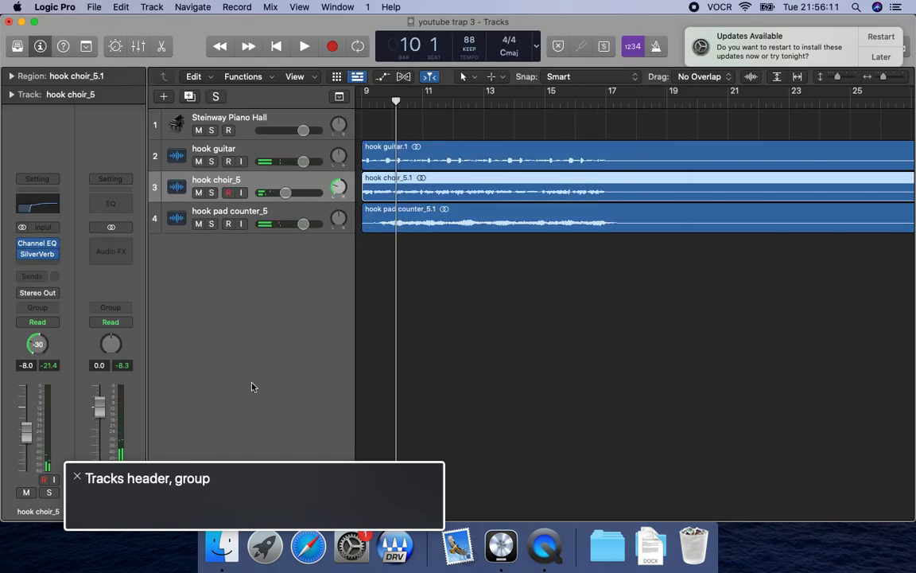
pyautogui.click(253, 225)
pyautogui.press('super+2')
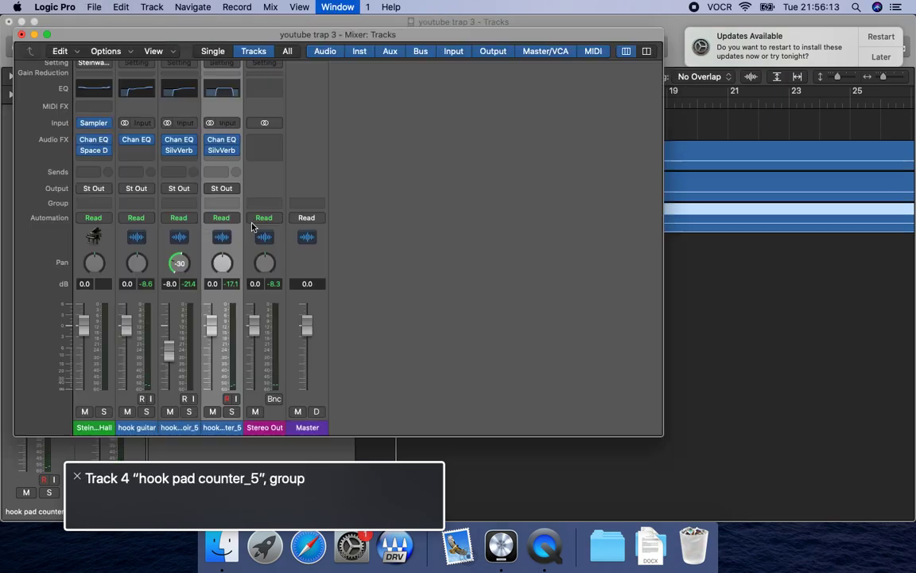
pyautogui.click(221, 189)
pyautogui.click(242, 256)
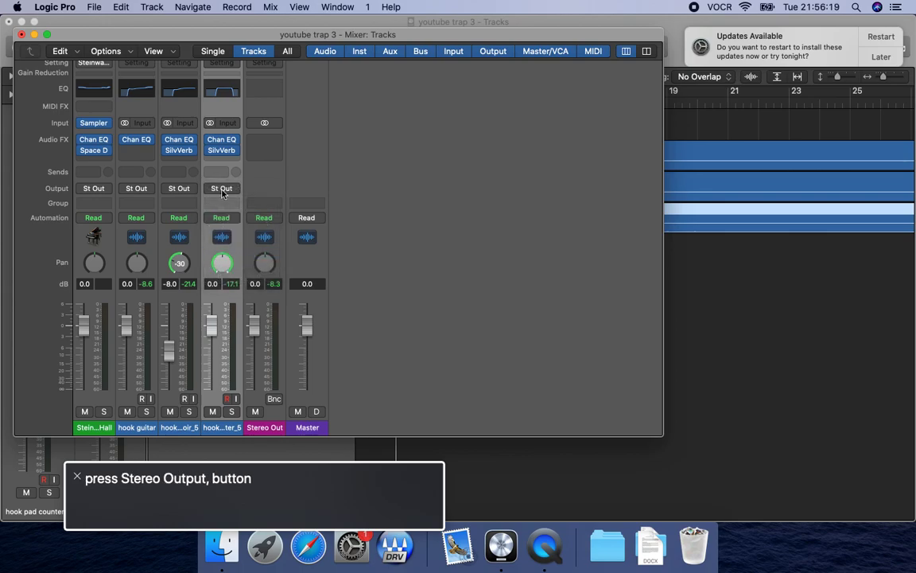
# Pan the hook pad counter to the right side of the stereo field and play the full mix.
pyautogui.hotkey('ctrl', 'alt', 'shift', 'Down')
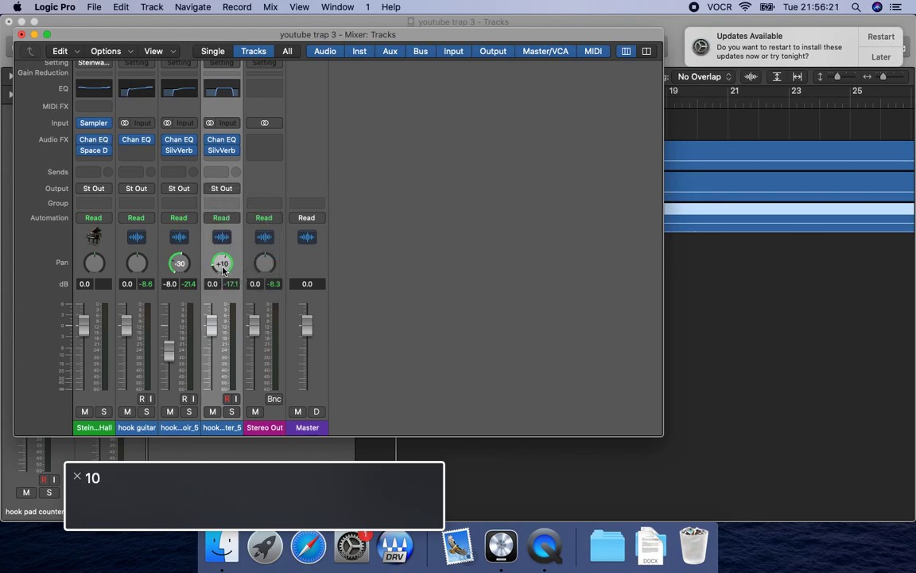
pyautogui.hotkey('ctrl', 'alt', 'Right')
pyautogui.hotkey('ctrl', 'alt', 'Right')
pyautogui.hotkey('ctrl', 'alt', 'Right')
pyautogui.hotkey('ctrl', 'alt', 'shift', 'Up')
pyautogui.press('space')
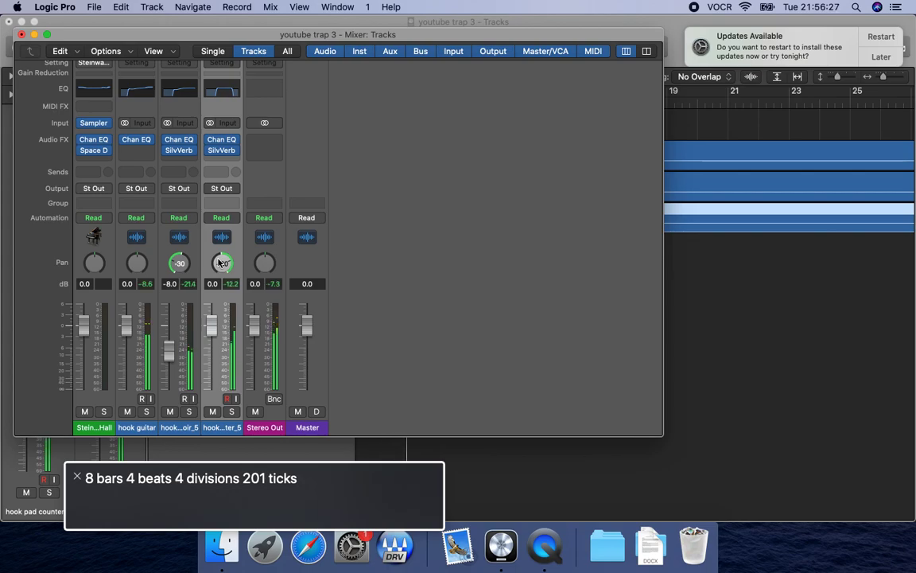
# Close the mixer, select the hook choir track and lower its volume to -10.0 dB.
pyautogui.press('super+w')
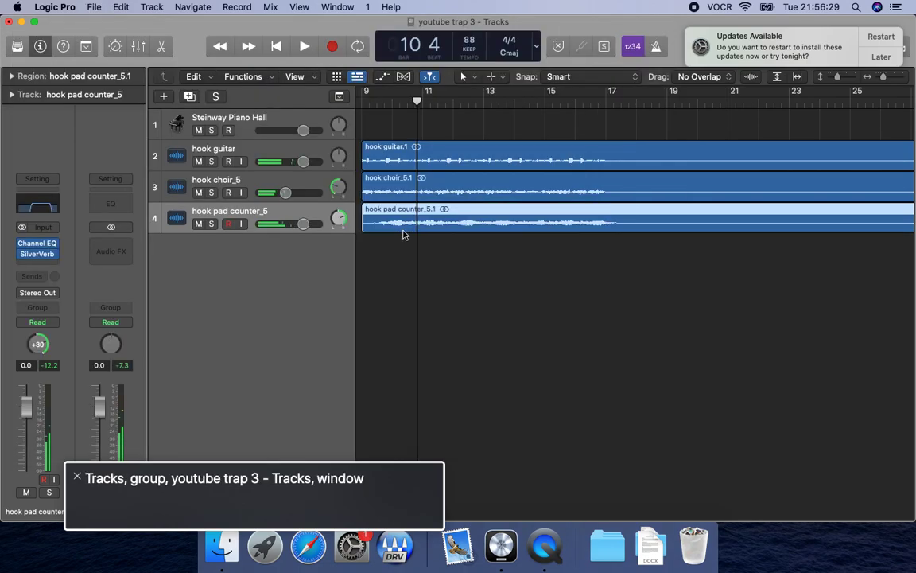
pyautogui.click(251, 194)
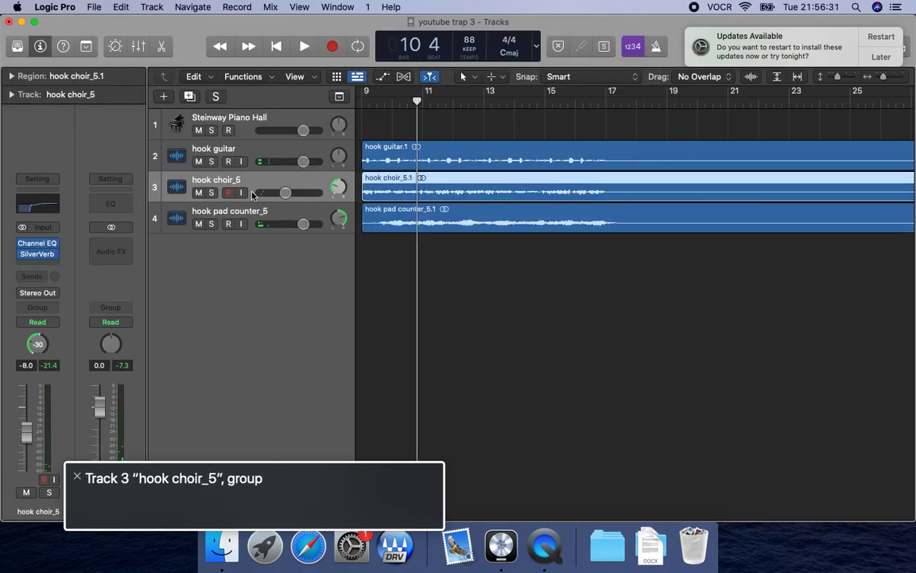
pyautogui.hotkey('ctrl', 'alt', 'Right')
pyautogui.hotkey('ctrl', 'alt', 'shift', 'Down')
pyautogui.hotkey('ctrl', 'alt', 'Left')
pyautogui.hotkey('ctrl', 'alt', 'shift', 'Up')
pyautogui.hotkey('ctrl', 'alt', 'shift', 'Up')
# Lower the hook pad counter track's volume to -3.0 dB while playing the mix.
pyautogui.hotkey('ctrl', 'alt', 'Down')
pyautogui.hotkey('ctrl', 'alt', 'shift', 'Down')
pyautogui.hotkey('ctrl', 'alt', 'Right')
pyautogui.hotkey('ctrl', 'alt', 'Right')
pyautogui.hotkey('ctrl', 'alt', 'shift', 'Down')
pyautogui.hotkey('ctrl', 'alt', 'Left')
pyautogui.hotkey('ctrl', 'alt', 'Left')
pyautogui.hotkey('ctrl', 'alt', 'shift', 'Up')
pyautogui.press('space')
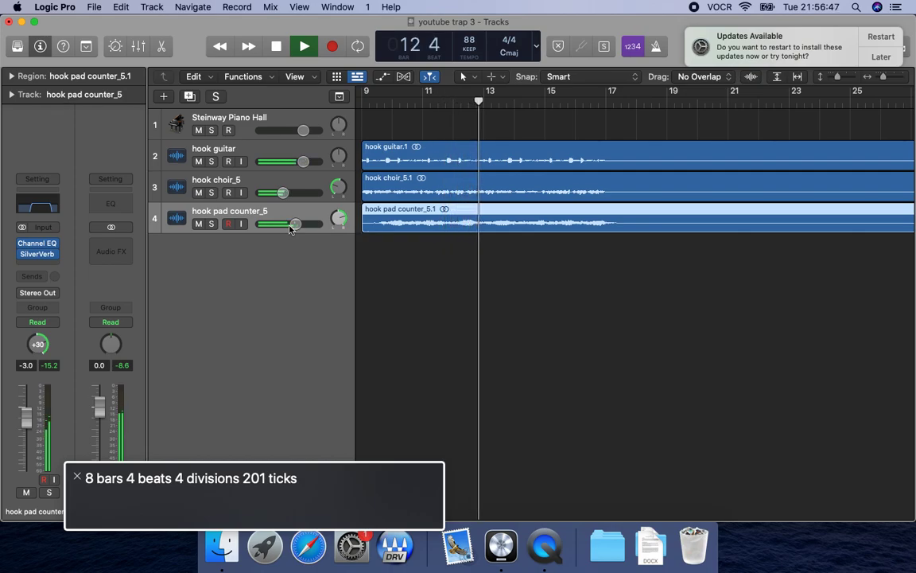
pyautogui.press('space')
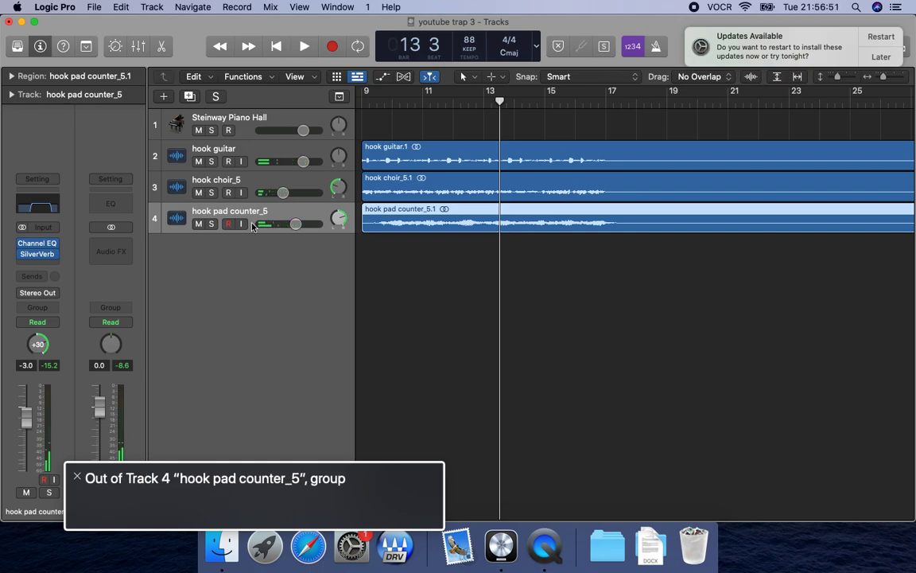
# Save the project and play the start of the hook at bar 9 twice.
pyautogui.press('super+s')
pyautogui.press('space')
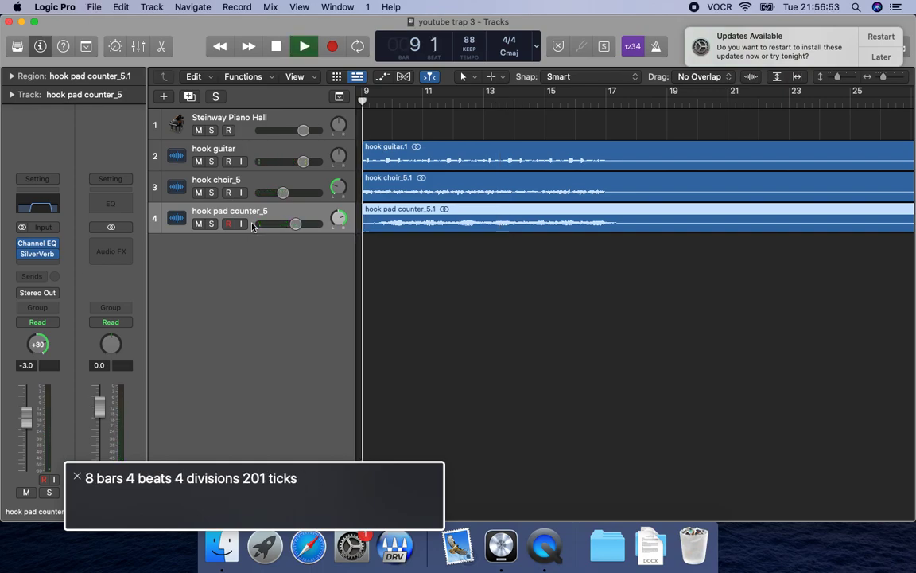
pyautogui.press('space')
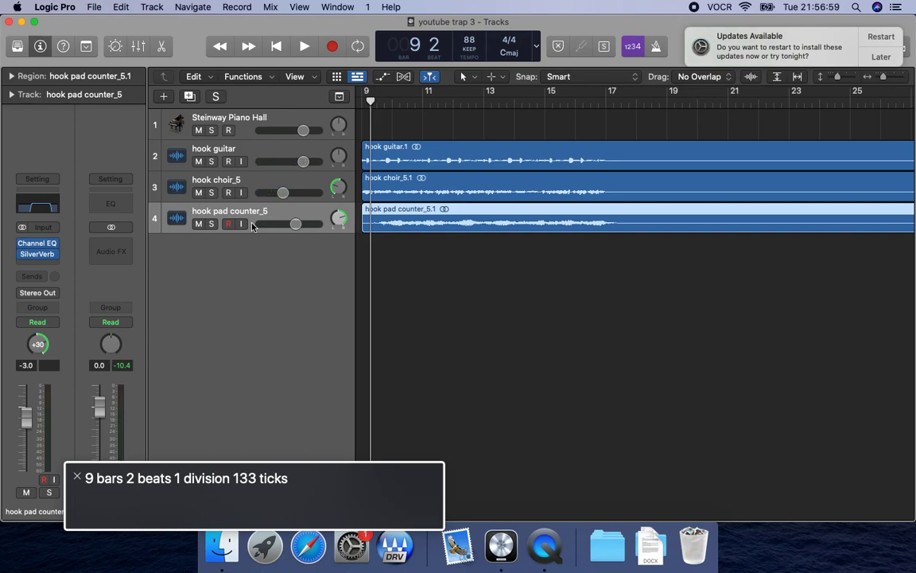
pyautogui.press('space')
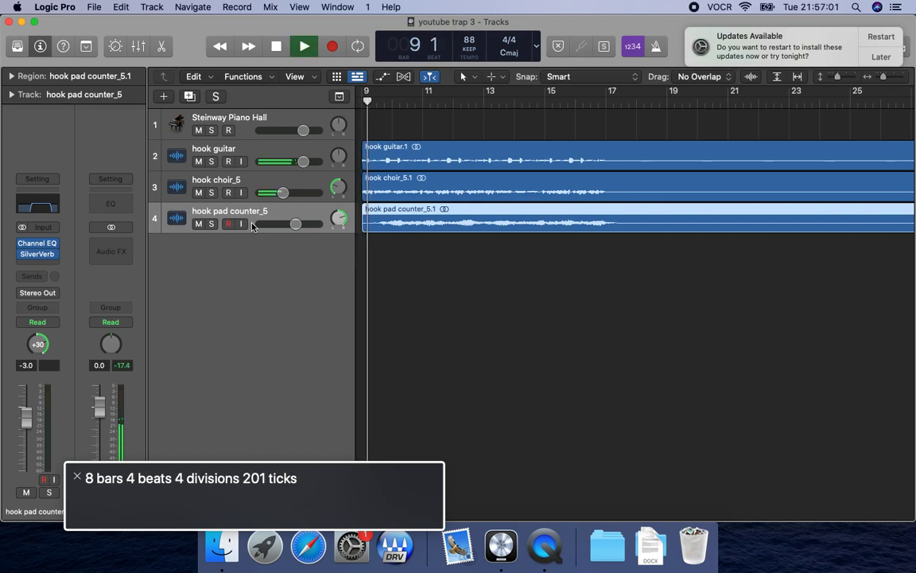
pyautogui.press('space')
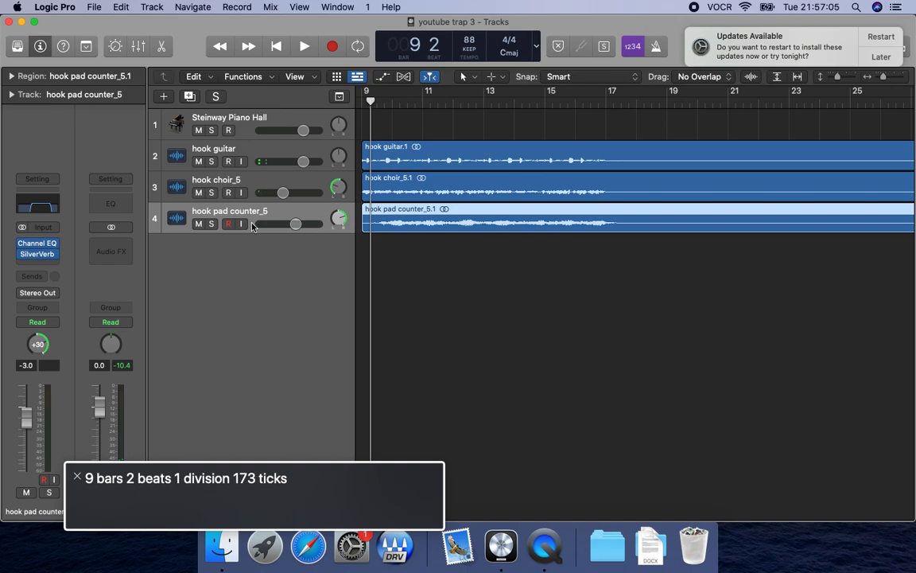
# Switch to Finder, copy guitar.wav from the desktop's guitars folder and return to Logic Pro.
pyautogui.press('super+Tab')
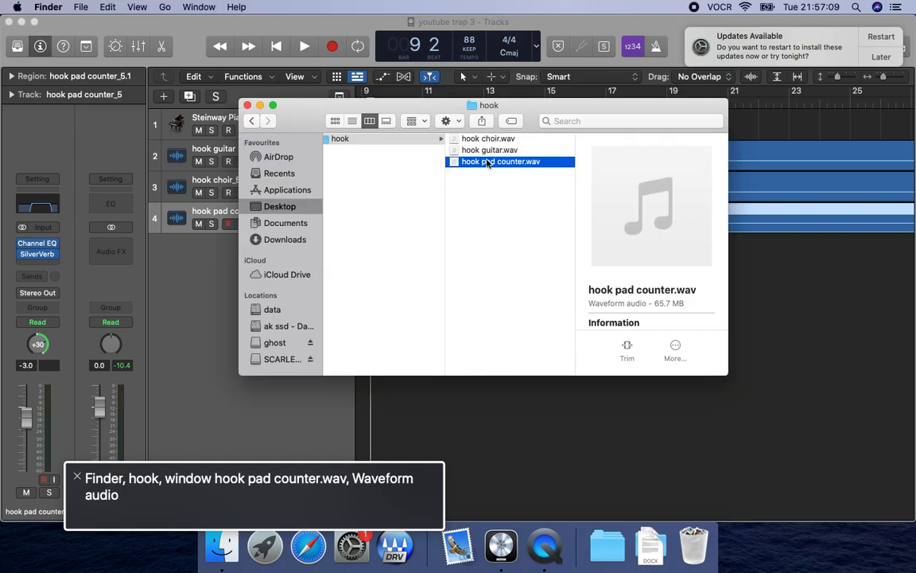
pyautogui.press('Left')
pyautogui.press('Left')
pyautogui.click(527, 151)
pyautogui.click(636, 139)
pyautogui.click(527, 163)
pyautogui.click(656, 142)
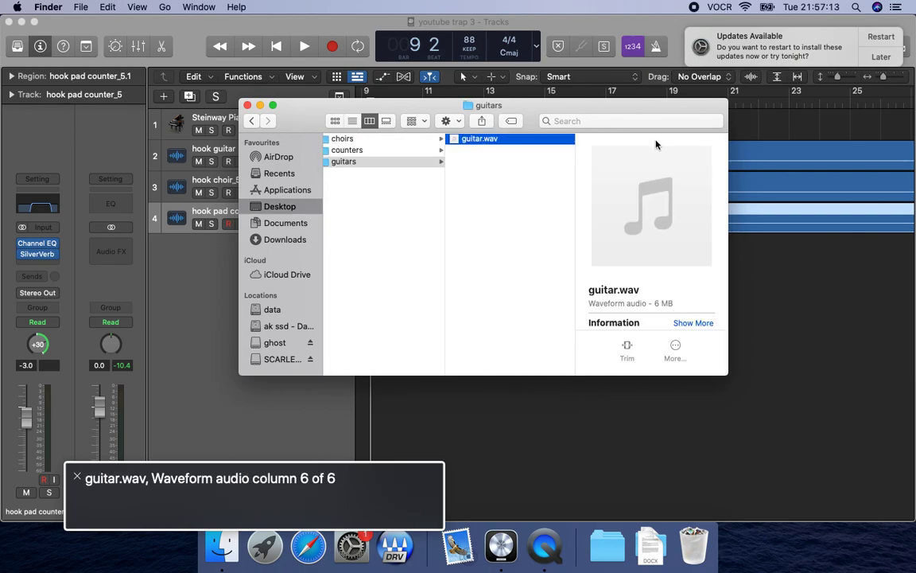
pyautogui.press('super+c')
pyautogui.press('super+Tab')
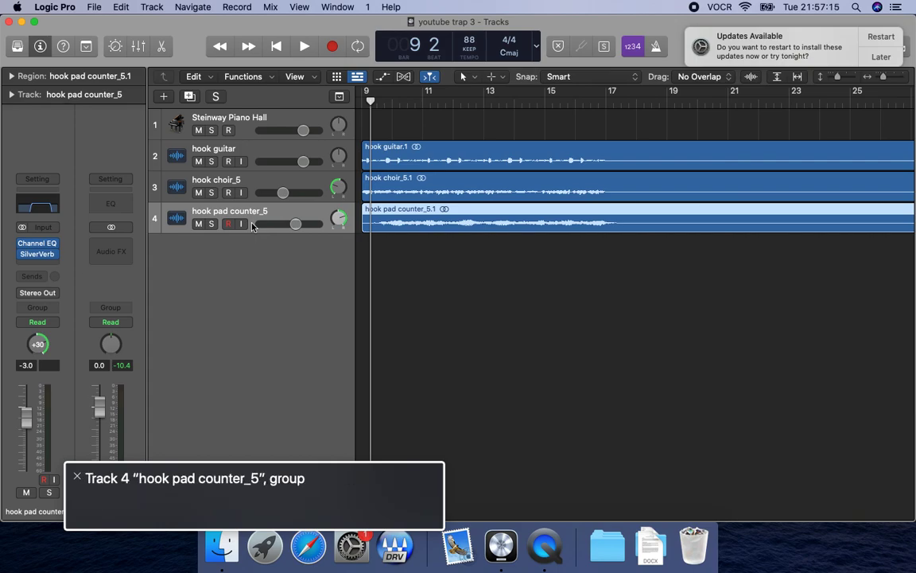
# Paste the copied guitar loop onto a new track just before bar 17, where the hook ends.
pyautogui.hotkey('Left', 'Right')
pyautogui.press('Return')
pyautogui.hotkey('shift', '.')
pyautogui.hotkey('shift', '.')
pyautogui.press('super+v')
pyautogui.press(',')
# Select the pasted guitar track and audition its transition out of the hook around bar 17.
pyautogui.press('space')
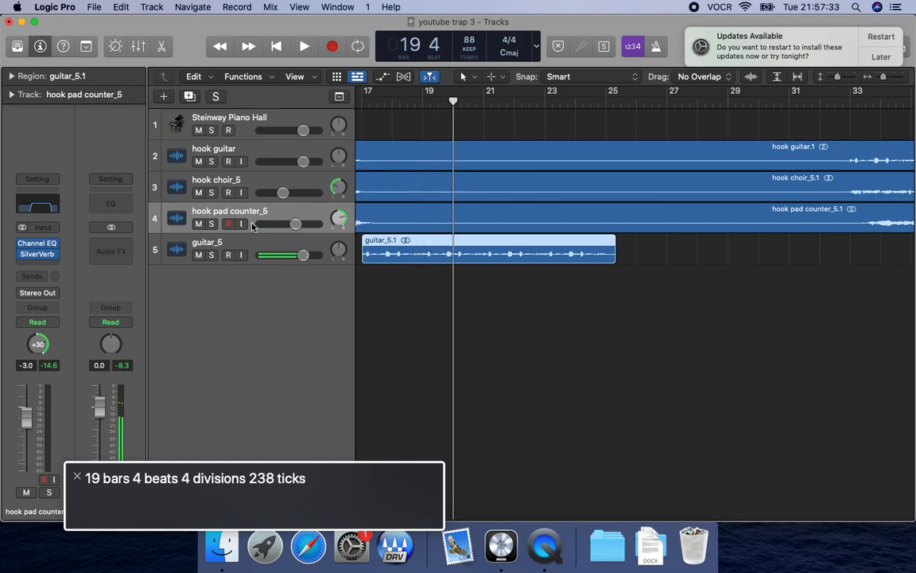
pyautogui.click(252, 256)
pyautogui.press('space')
pyautogui.press('space')
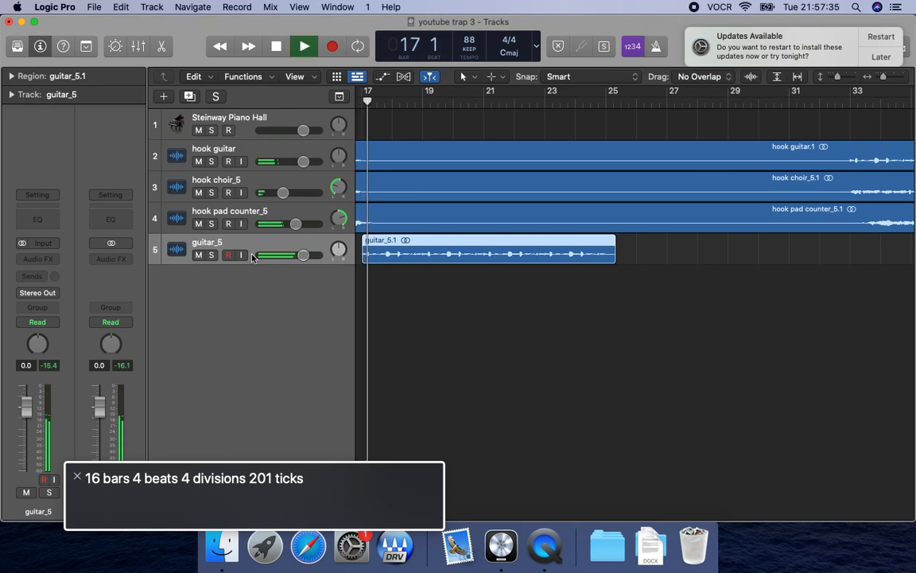
pyautogui.press('space')
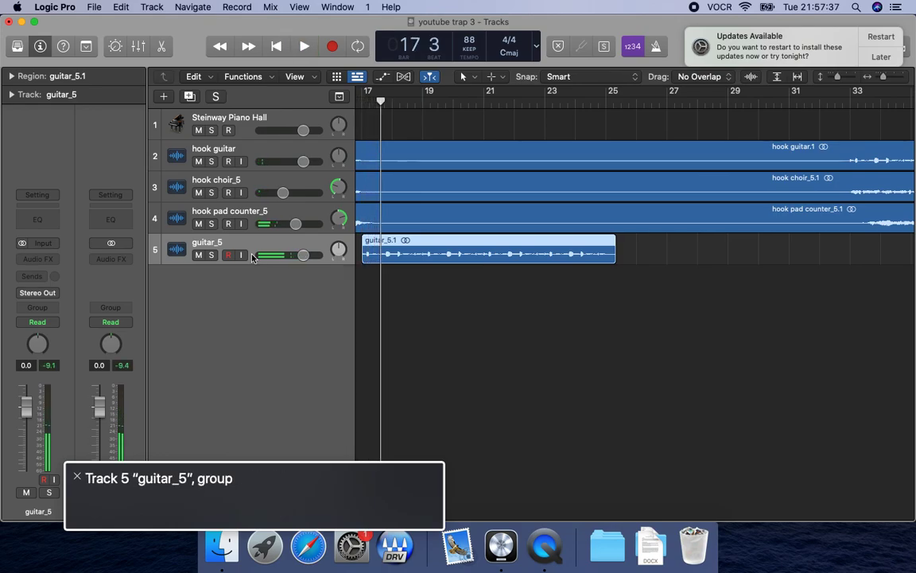
# Open the mixer and insert the Freakshow Industries Backmask plug-in on the guitar track.
pyautogui.press('x')
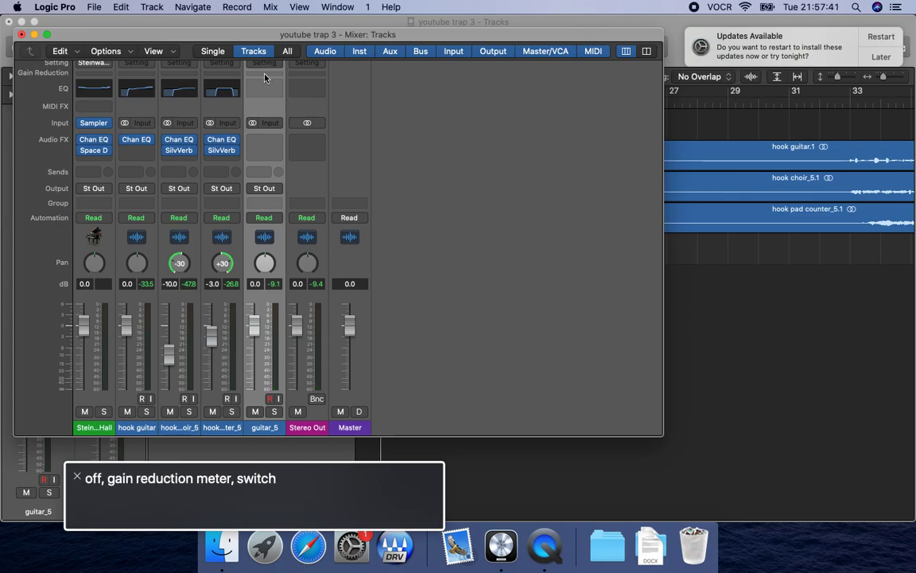
pyautogui.click(264, 146)
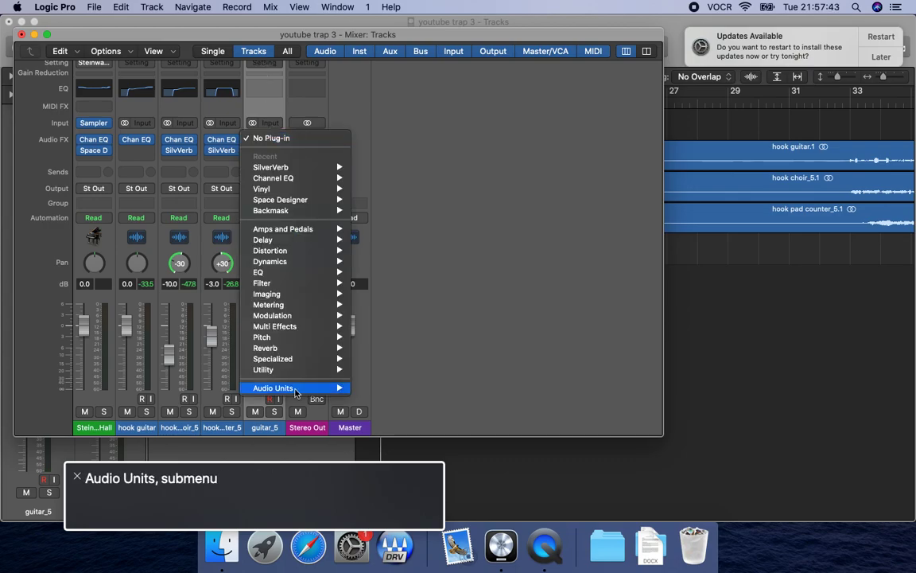
pyautogui.moveTo(295, 390)
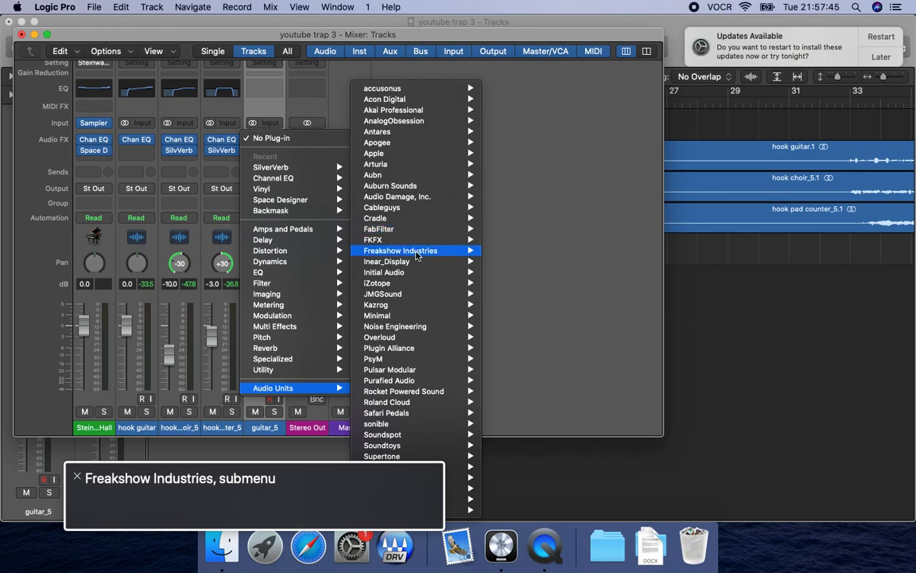
pyautogui.moveTo(415, 253)
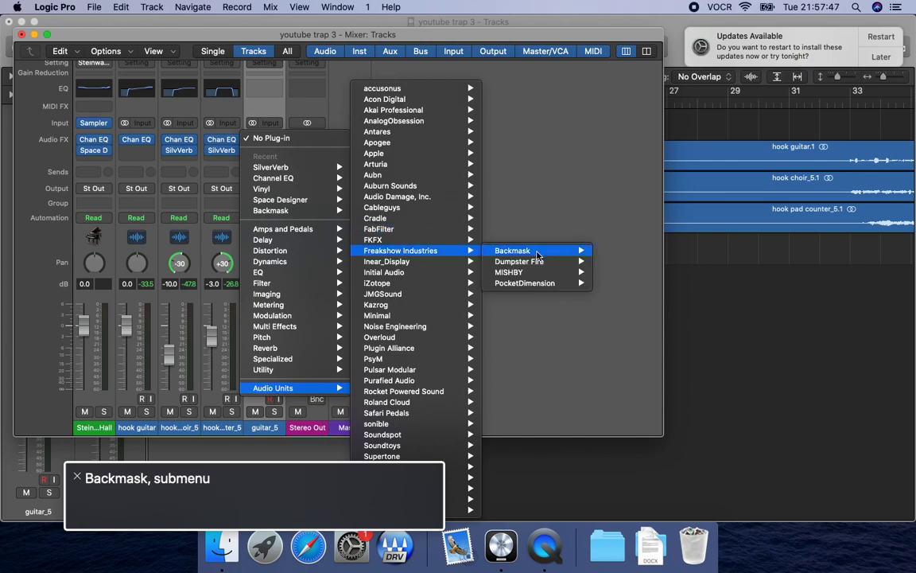
pyautogui.moveTo(537, 252)
pyautogui.click(617, 251)
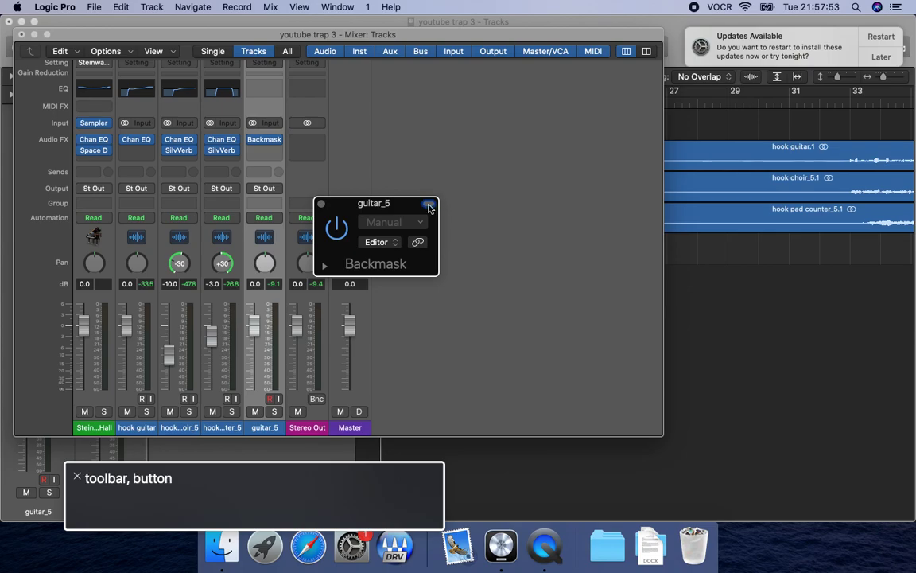
# Expand Backmask's parameter list, try adjusting its Trigger Type and play the guitar through it.
pyautogui.press('Return')
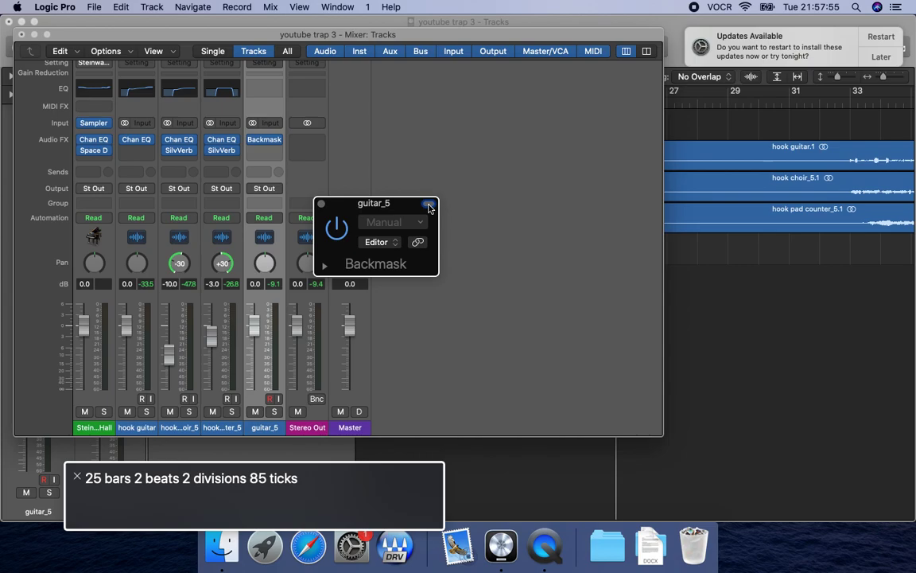
pyautogui.hotkey('ctrl', 'alt', 'Return')
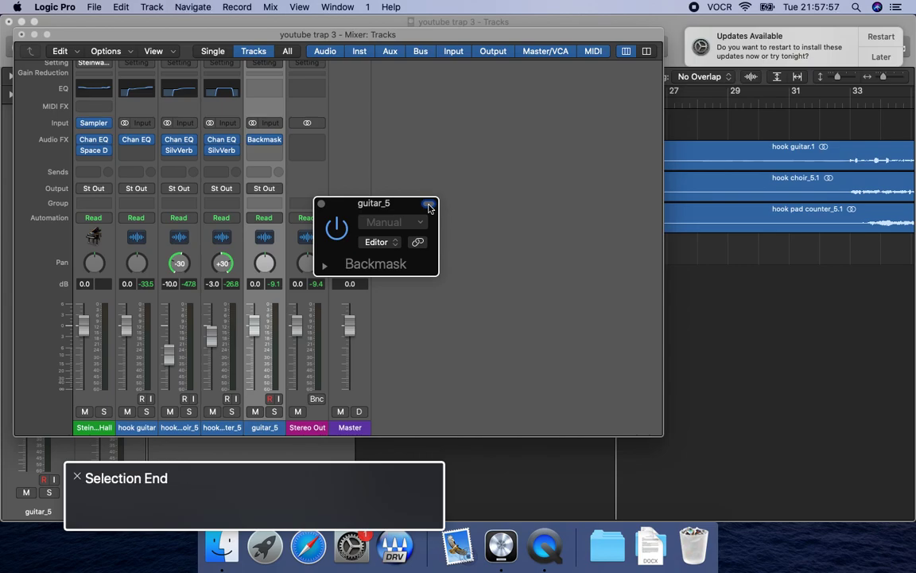
pyautogui.click(324, 266)
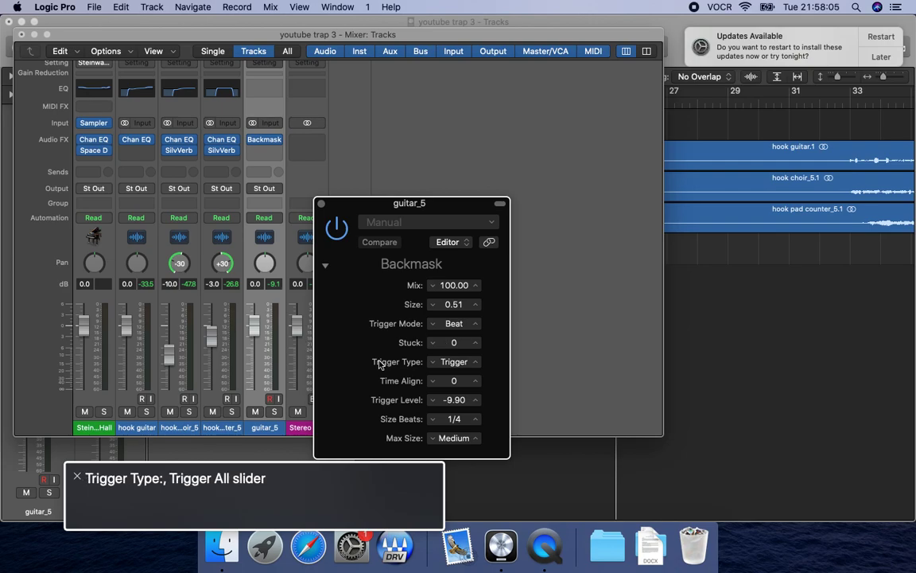
pyautogui.click(454, 362)
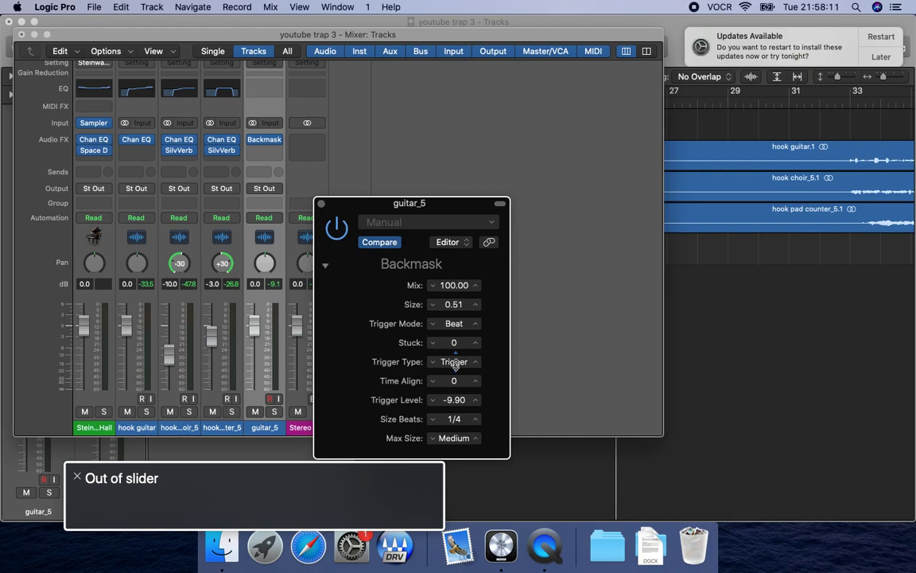
pyautogui.press('space')
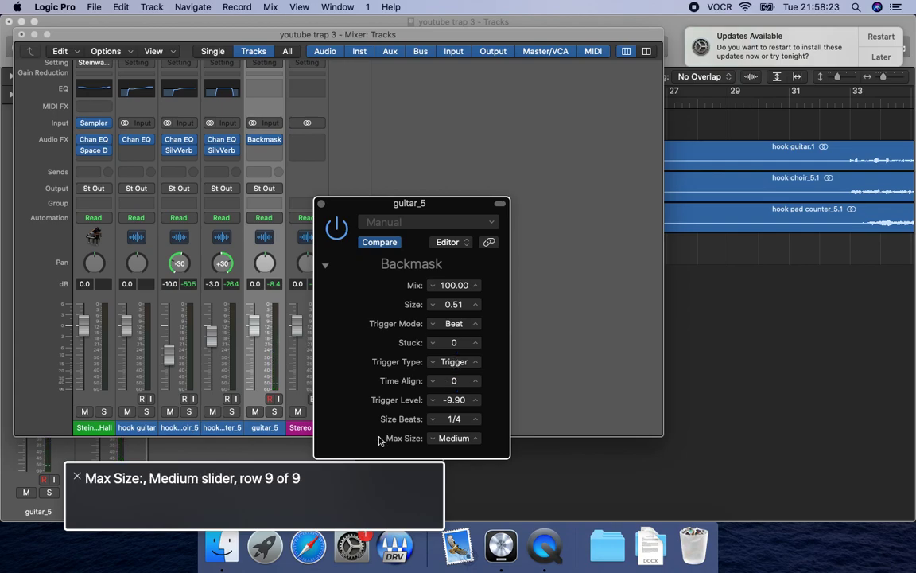
# Set Backmask's Size Beats to 1/2 and step the playhead back towards the guitar region.
pyautogui.hotkey('ctrl', 'alt', 'Up')
pyautogui.hotkey('ctrl', 'alt', 'Right')
pyautogui.hotkey('ctrl', 'alt', 'shift', 'Down')
pyautogui.hotkey('ctrl', 'alt', 'Up')
pyautogui.hotkey('ctrl', 'alt', 'Up')
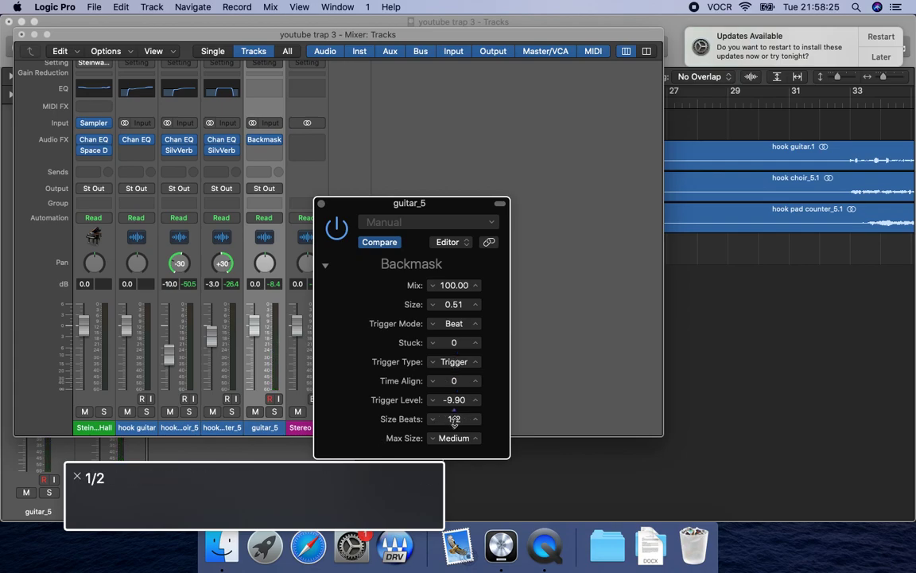
pyautogui.press(',')
pyautogui.press(',')
pyautogui.press(',')
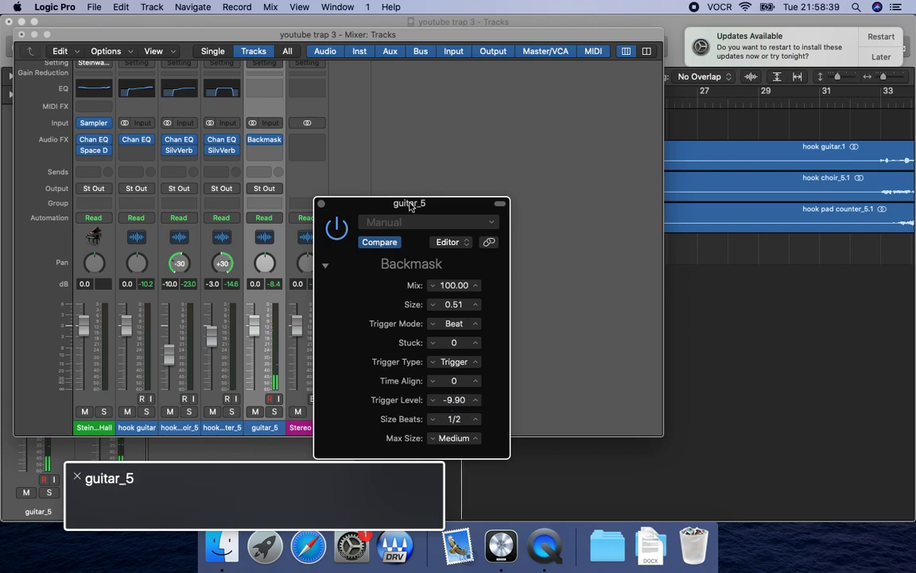
# Close the Backmask and mixer windows and delete the guitar track along with its region.
pyautogui.click(322, 207)
pyautogui.press('super+w')
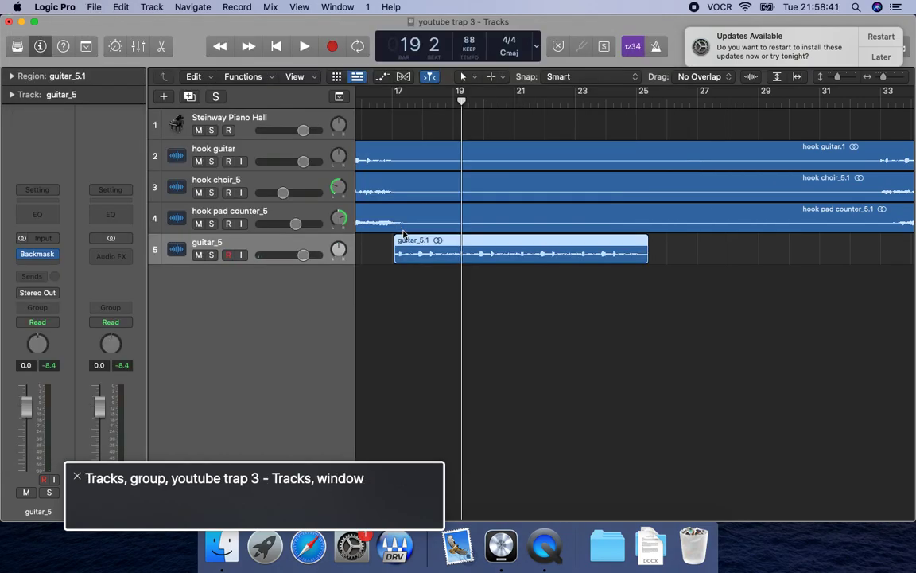
pyautogui.press('super+BackSpace')
pyautogui.press('Return')
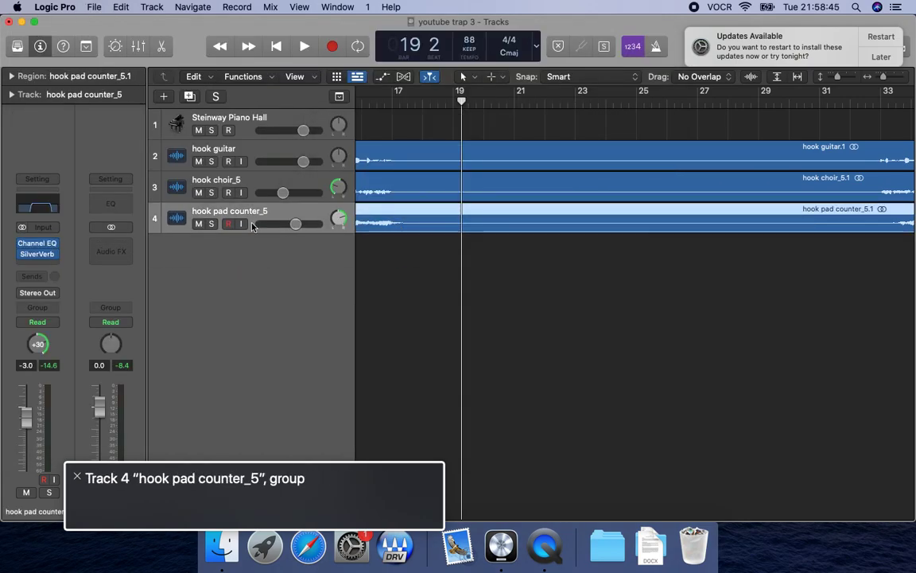
# Move the playhead to exactly 17 1 1 1 and paste the guitar loop onto a new track there.
pyautogui.press(',')
pyautogui.press(',')
pyautogui.press('.')
pyautogui.press(',')
pyautogui.press(',')
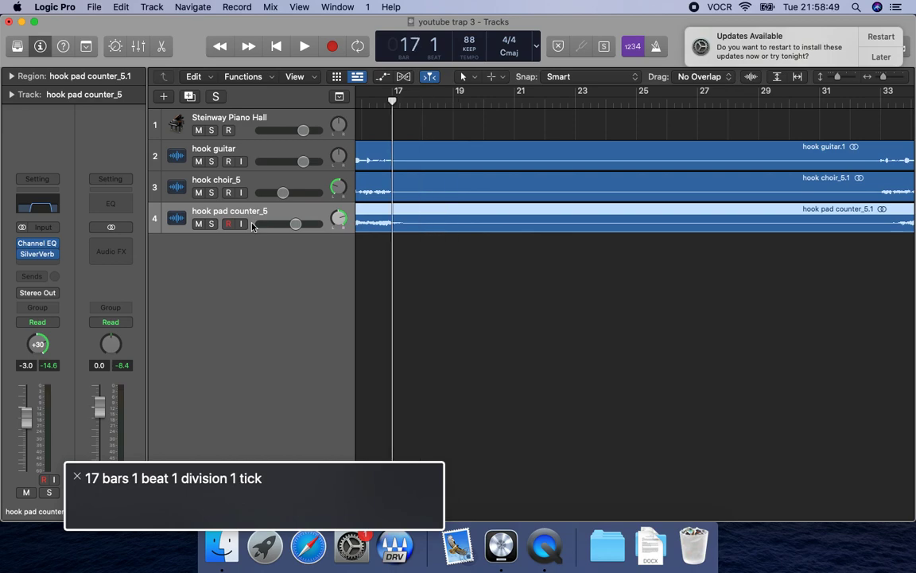
pyautogui.press('super+z')
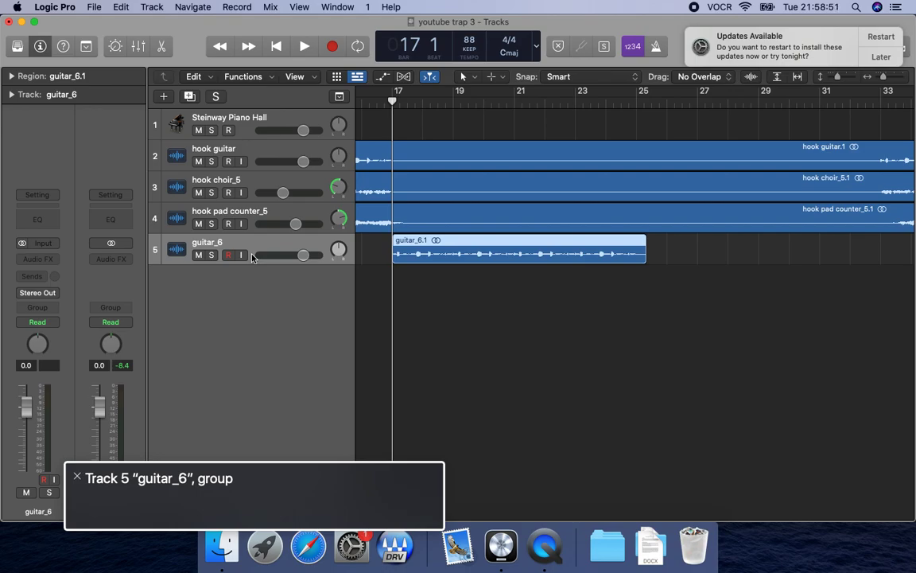
# Audition the guitar region from bar 17, then switch on the metronome and play it again.
pyautogui.press('space')
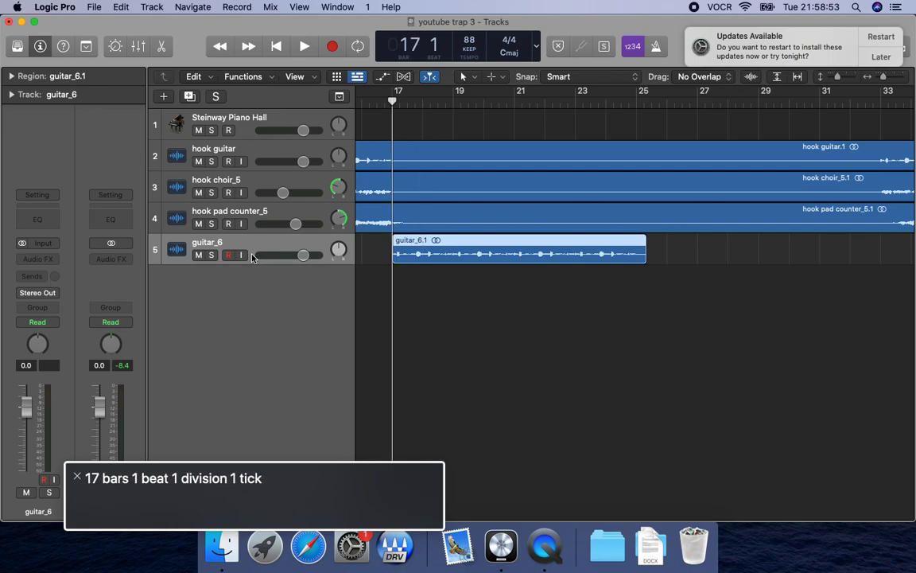
pyautogui.press('space')
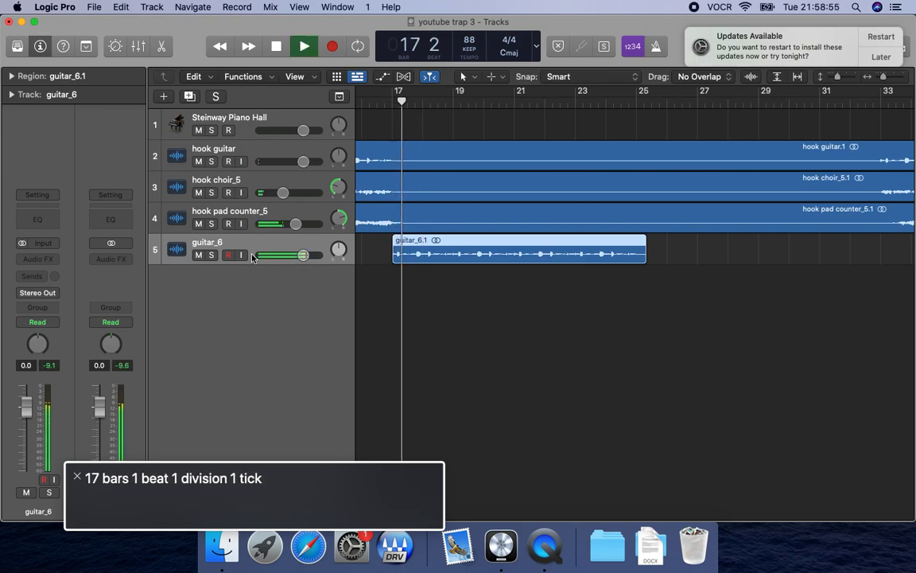
pyautogui.press('space')
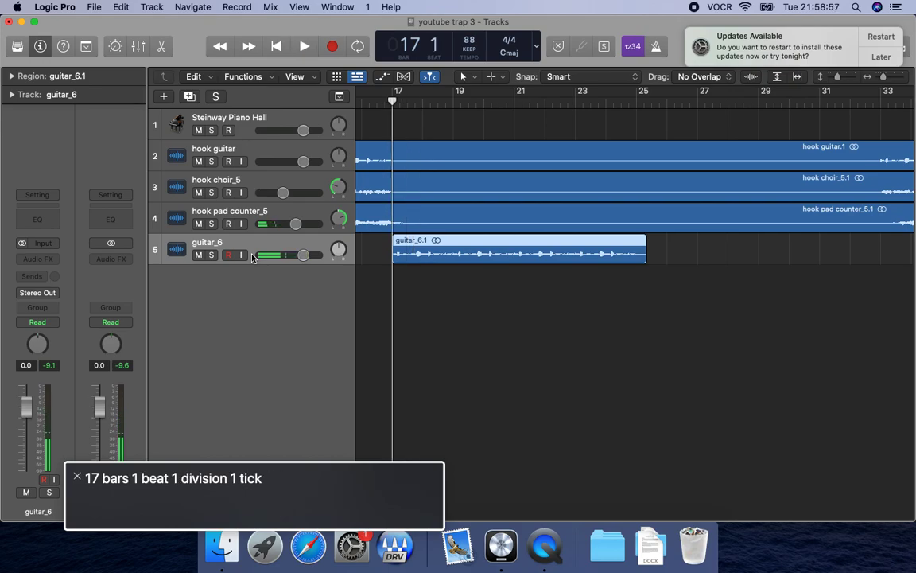
pyautogui.press('k')
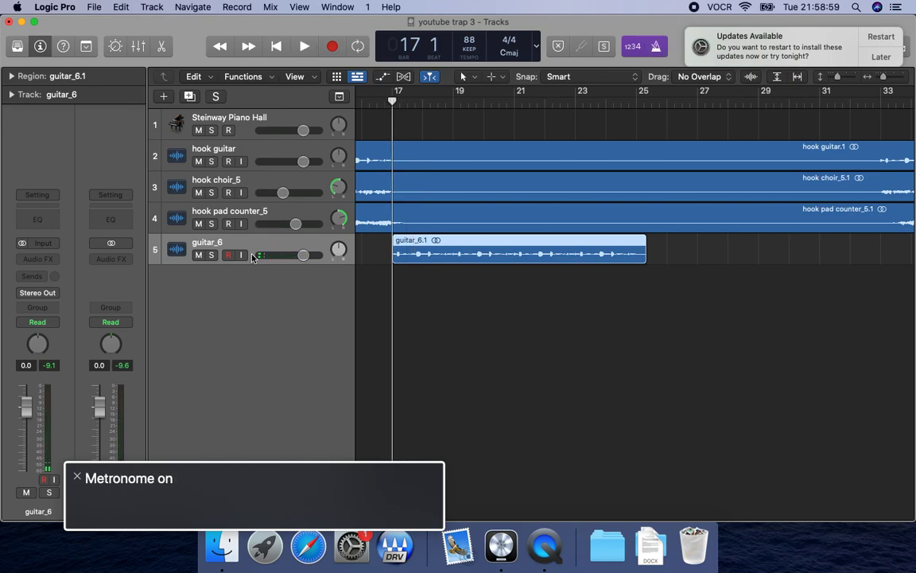
pyautogui.press('space')
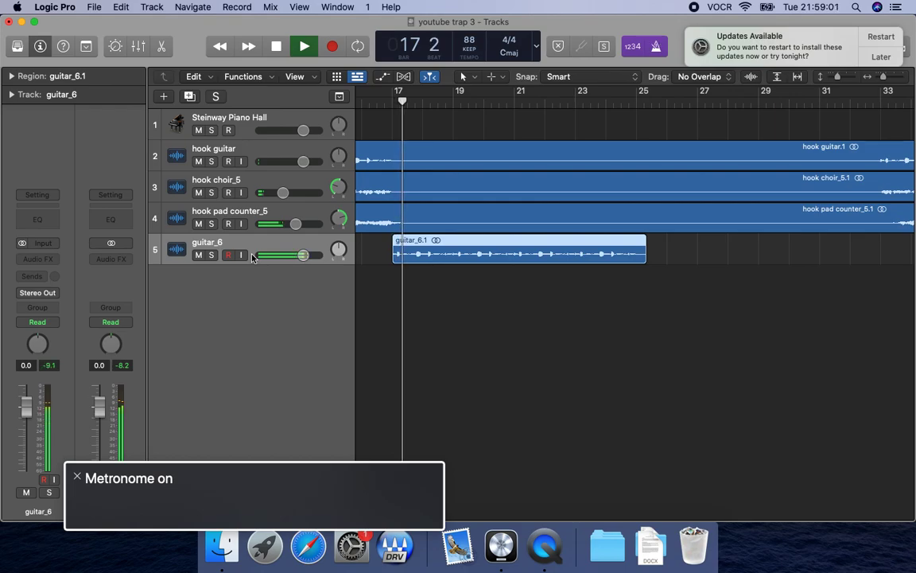
# Replay the guitar loop from bar 17 against the metronome to find where to cut it.
pyautogui.press('space')
pyautogui.press('space')
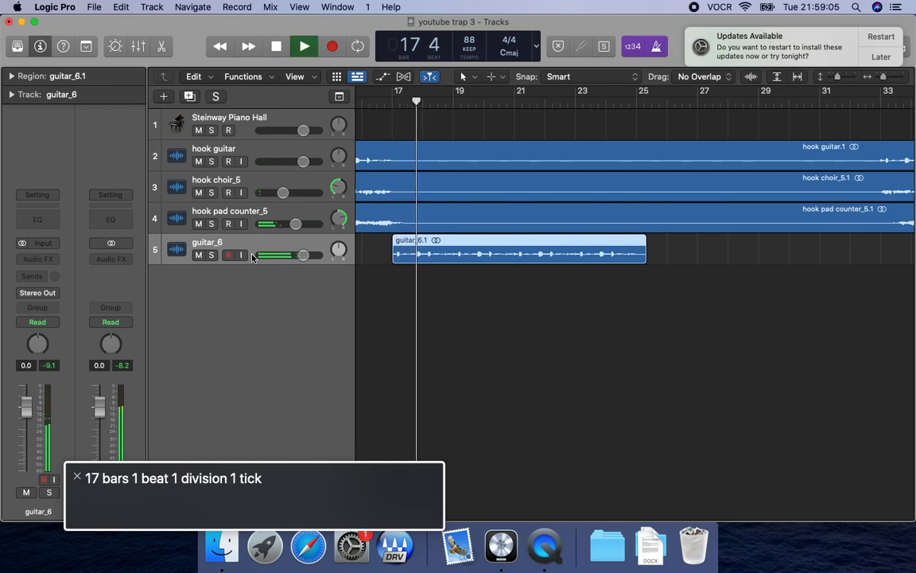
pyautogui.press('space')
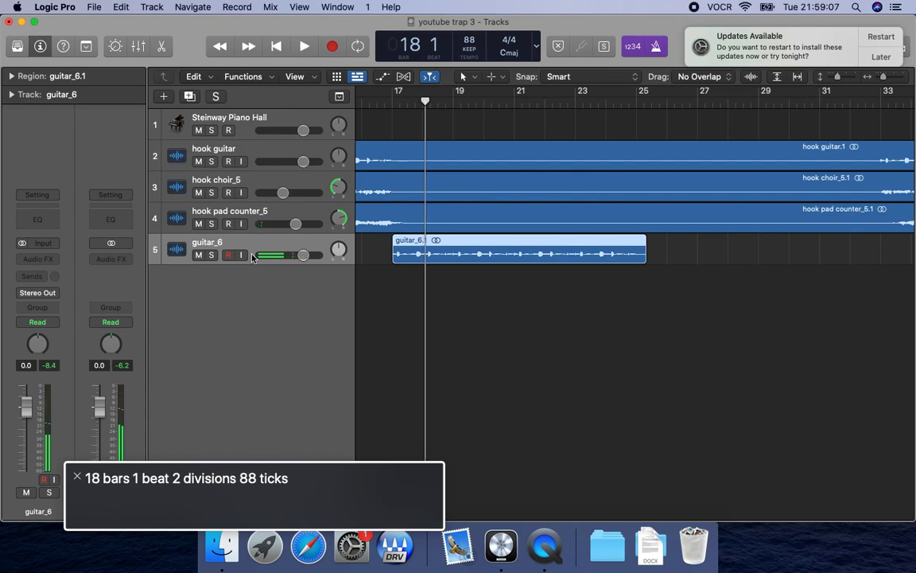
pyautogui.press(',')
pyautogui.press('space')
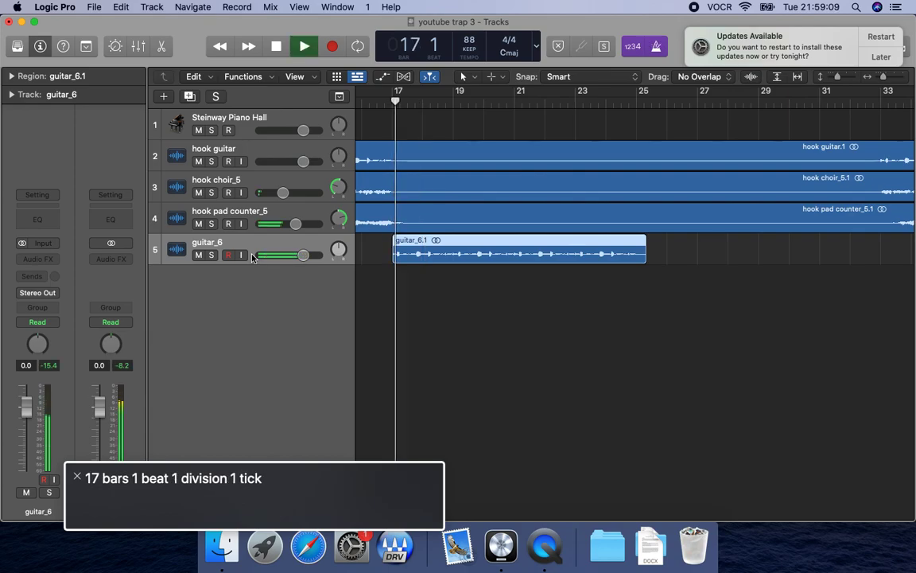
pyautogui.press('space')
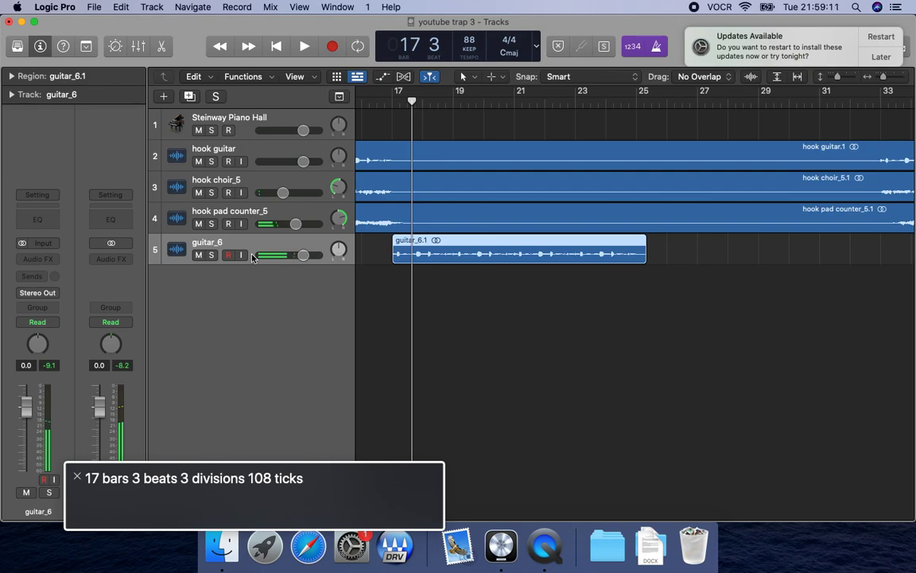
# Move the playhead to 17 3 1 1 and split the guitar_6 region there.
pyautogui.press('/')
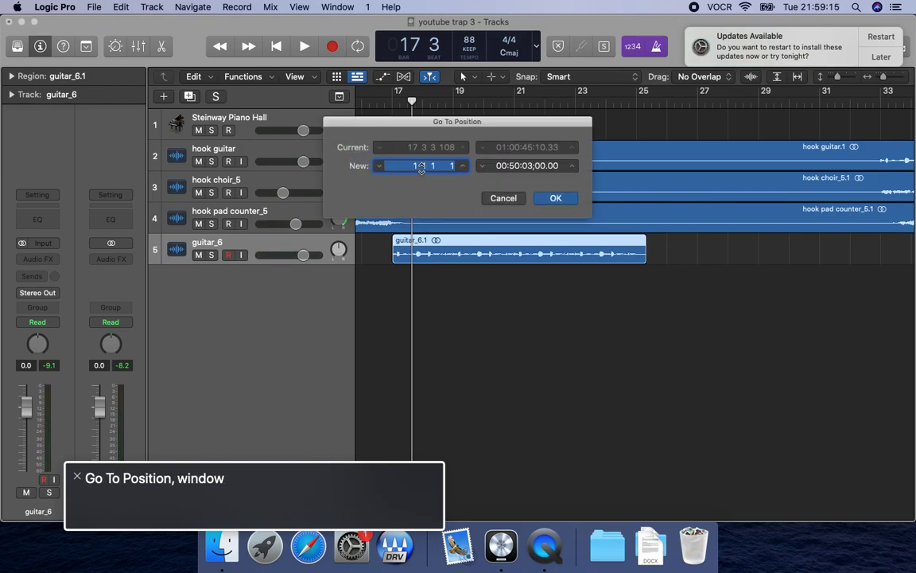
pyautogui.write('17 3 1 1')
pyautogui.press('Return')
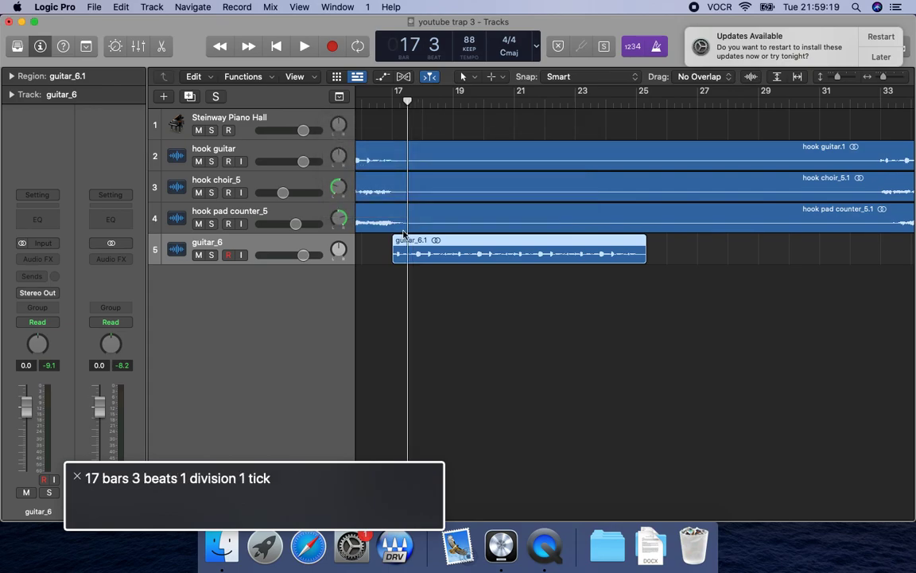
pyautogui.press('super+t')
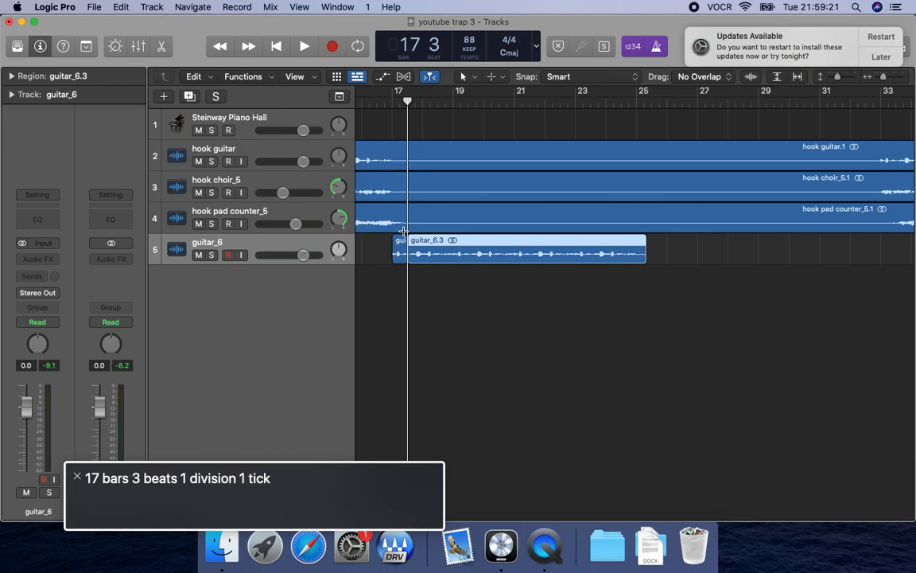
# Audition the guitar from bar 17, then split its remaining region at the start of bar 18.
pyautogui.press('space')
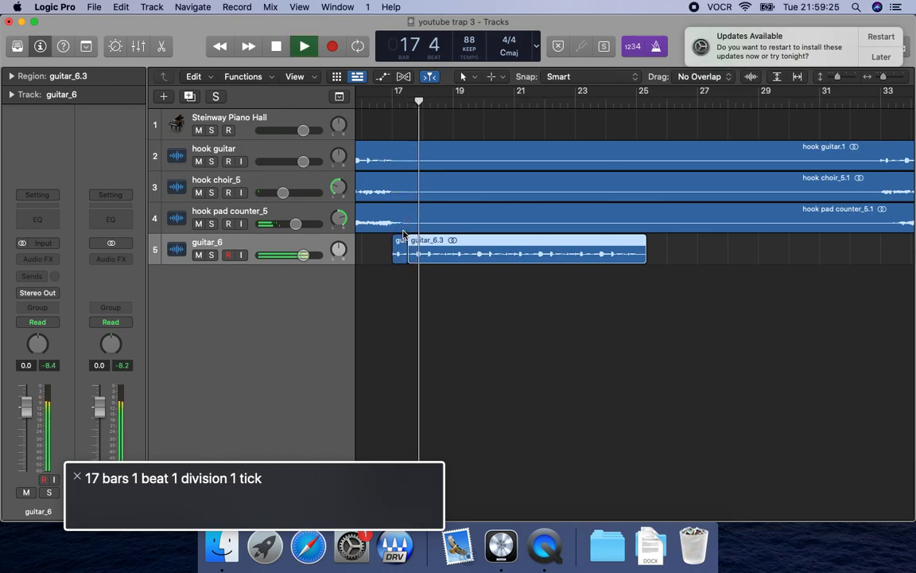
pyautogui.press('space')
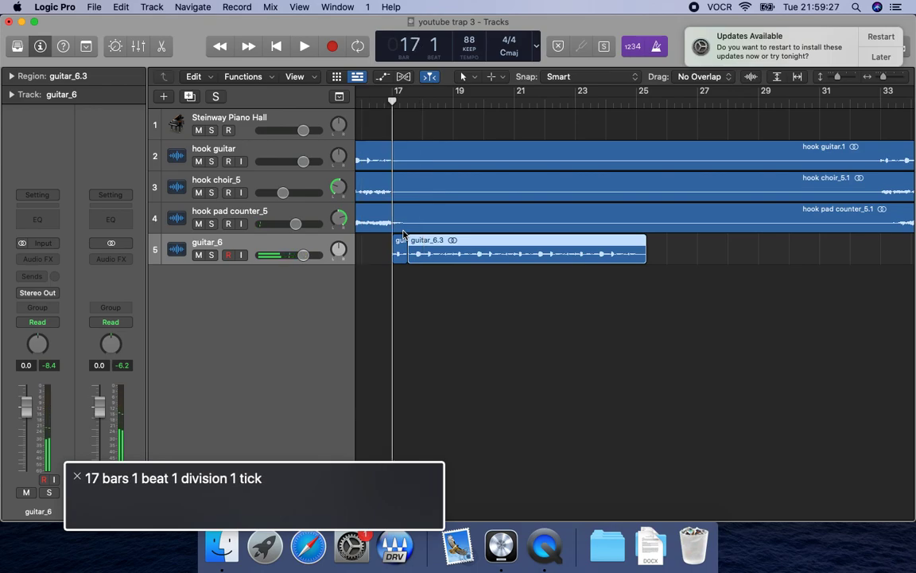
pyautogui.press('space')
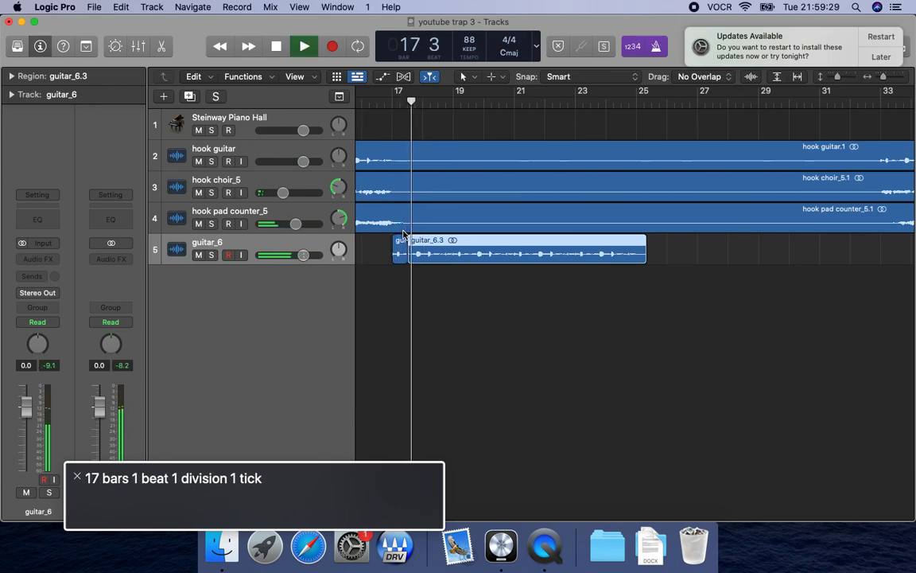
pyautogui.press('space')
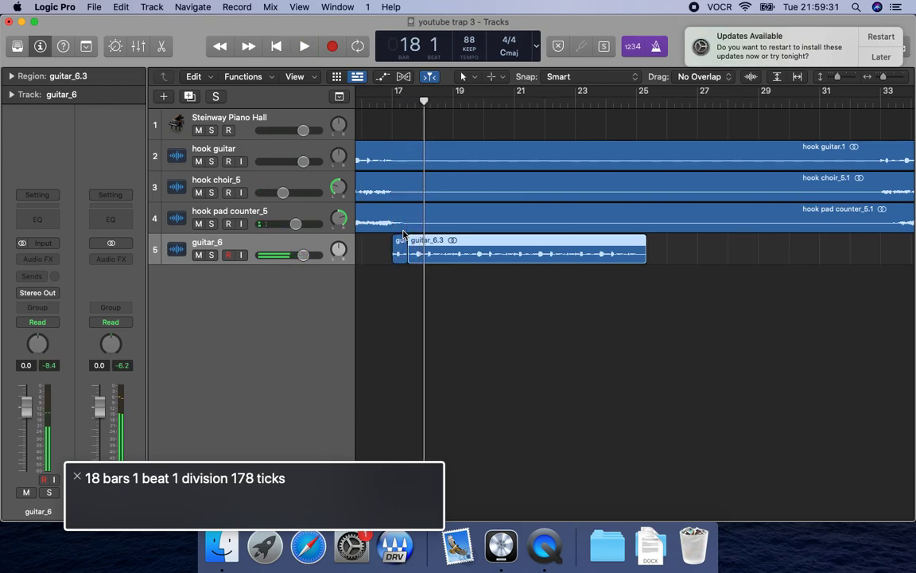
pyautogui.press(',')
pyautogui.press('super+t')
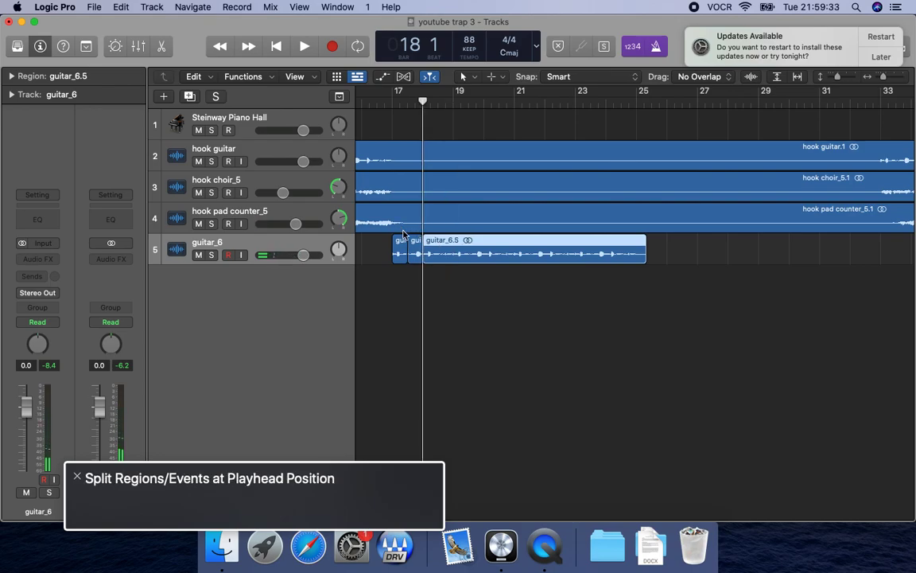
# Open the audio track editor and delete the guitar_6 slice between 17 3 1 1 and bar 18.
pyautogui.hotkey('ctrl', 'alt', 'shift', 'Up')
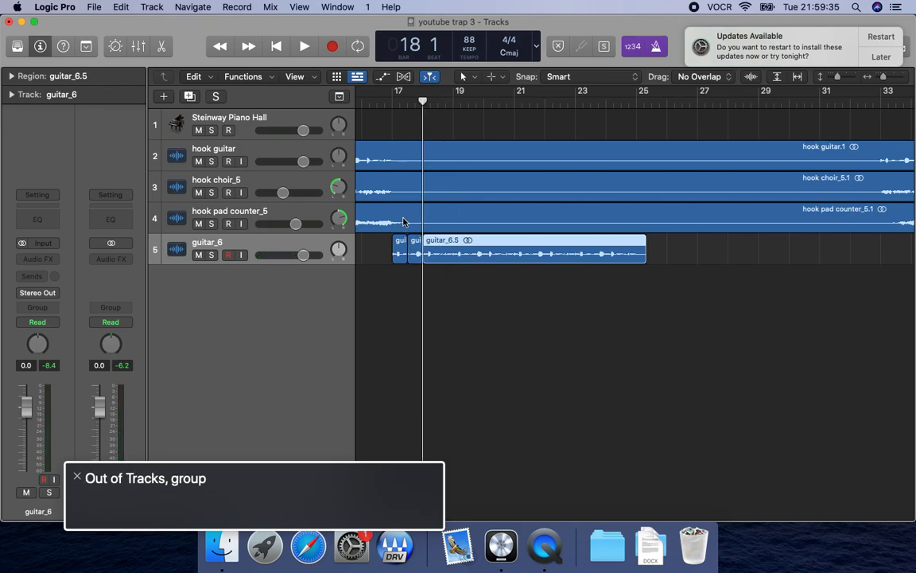
pyautogui.press('e')
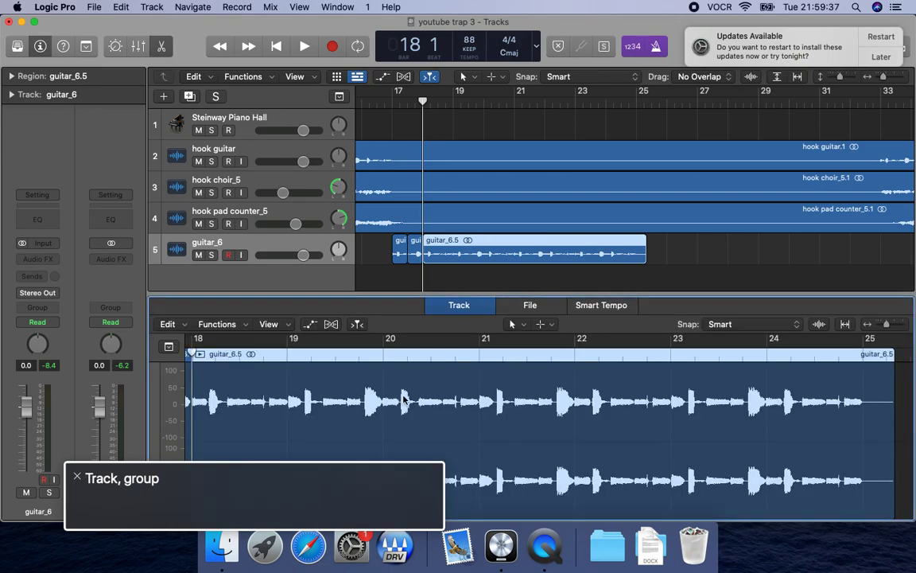
pyautogui.hotkey('ctrl', 'alt', 'shift', 'Down')
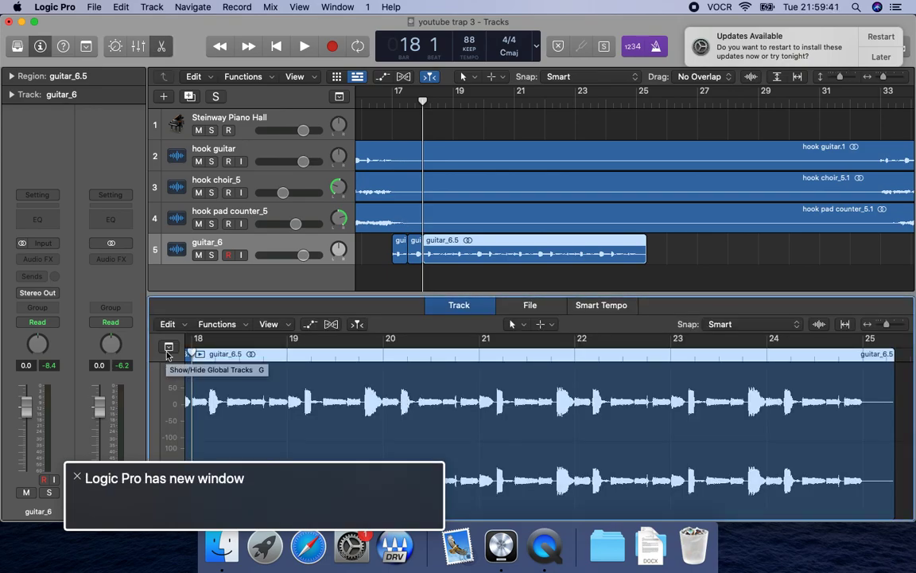
pyautogui.hotkey('ctrl', 'alt', 'Right')
pyautogui.hotkey('ctrl', 'alt', 'shift', 'Down')
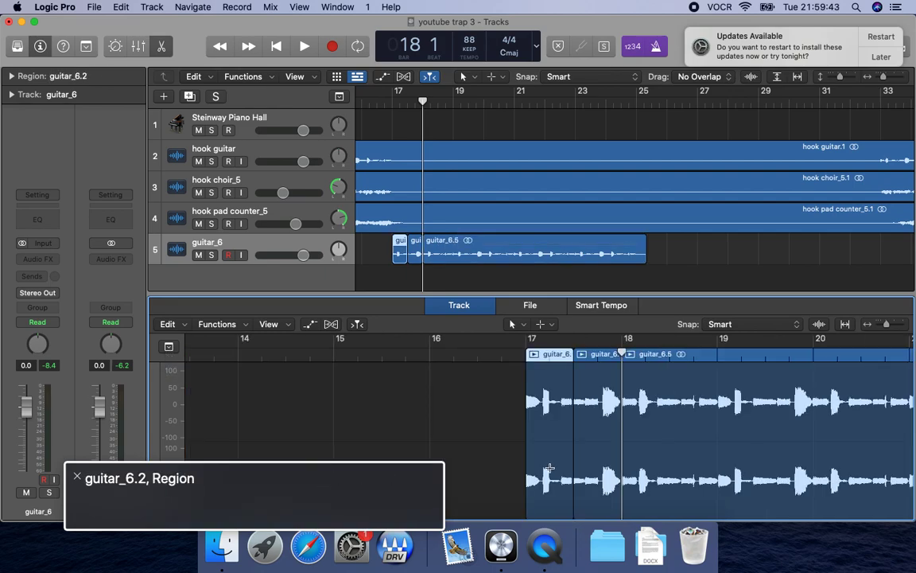
pyautogui.hotkey('ctrl', 'alt', 'Right')
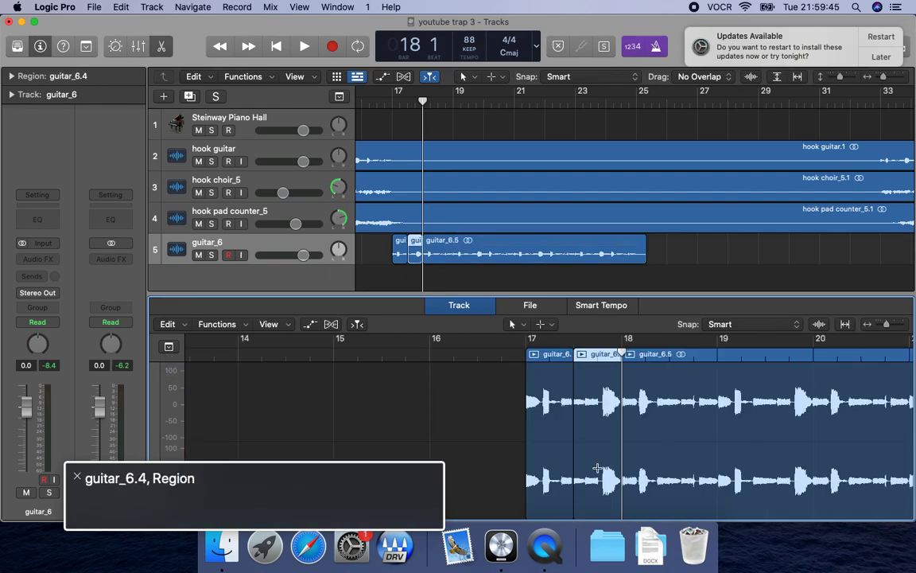
pyautogui.hotkey('shift', 'Return')
pyautogui.press('space')
pyautogui.press('Delete')
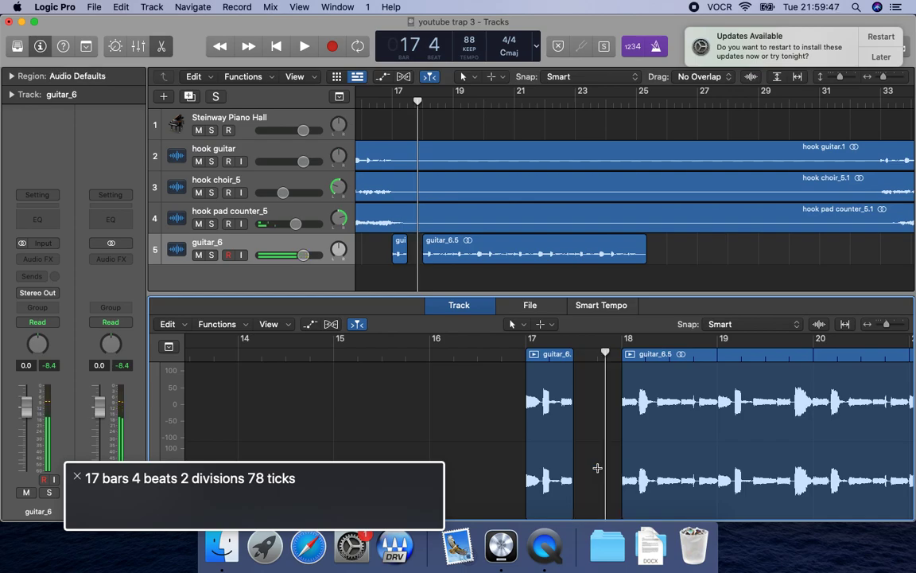
# Play the edited guitar from bar 17 past bar 18 to hear the gap in the first bar.
pyautogui.press(',')
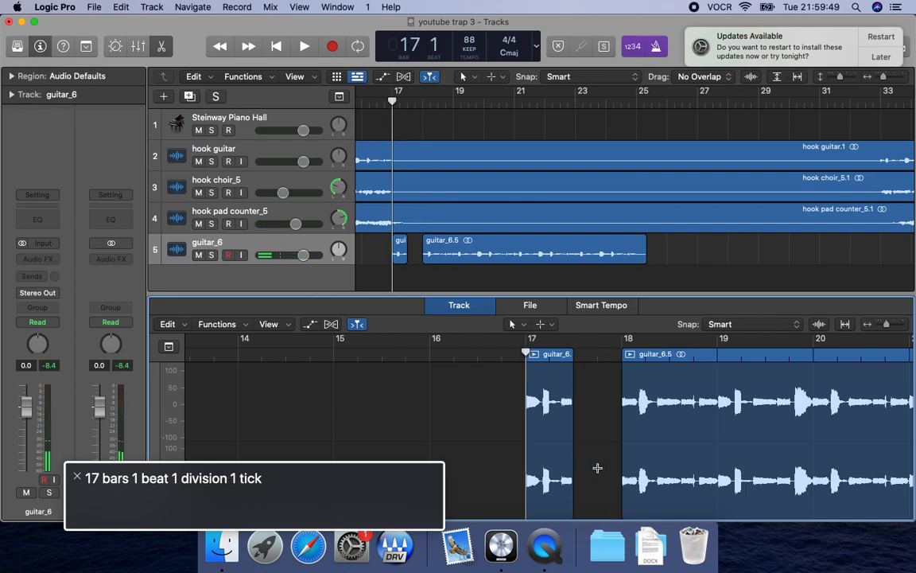
pyautogui.press('space')
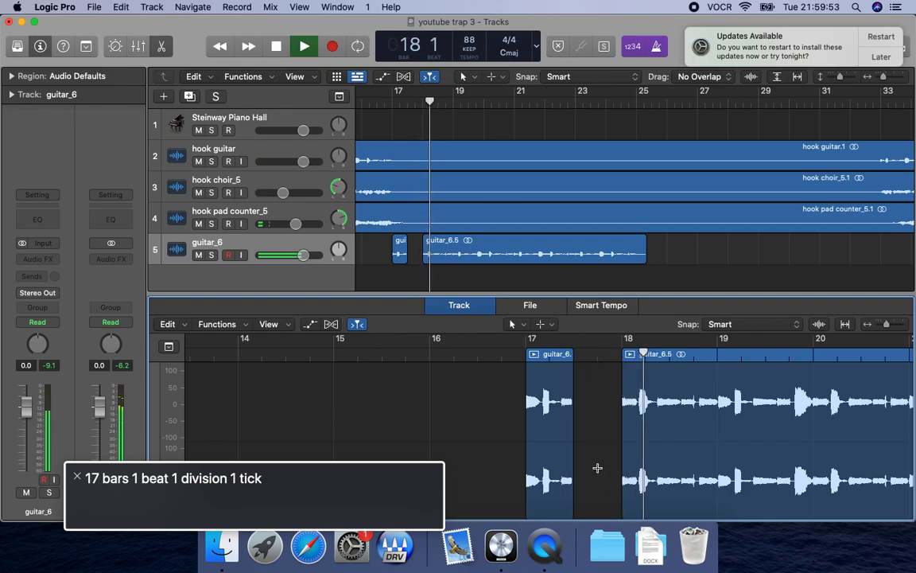
pyautogui.press('space')
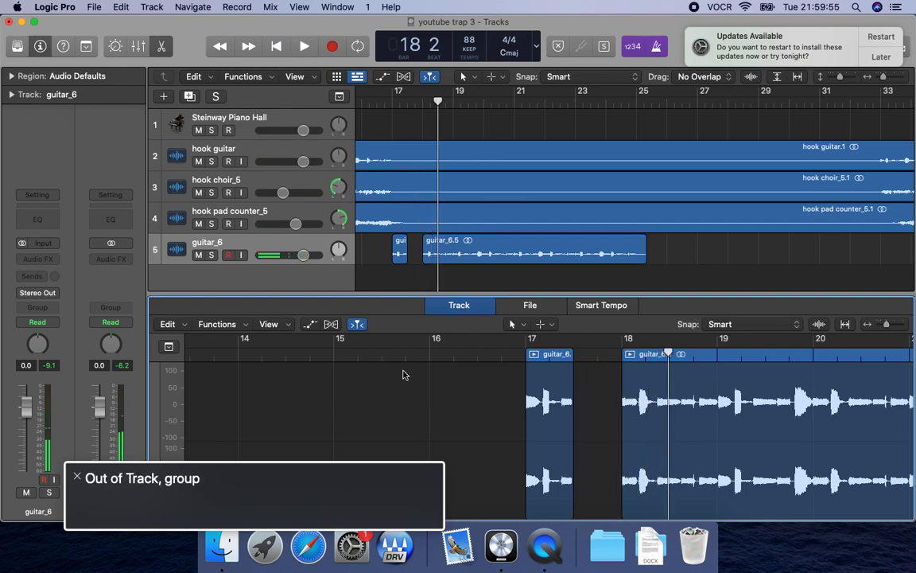
# Select the guitar_6 track, return the playhead to bar 17 and paste another copy of the guitar loop onto a new track.
pyautogui.hotkey('ctrl', 'alt', 'Left')
pyautogui.hotkey('ctrl', 'alt', 'shift', 'Down')
pyautogui.hotkey('ctrl', 'alt', 'Right')
pyautogui.click(252, 254)
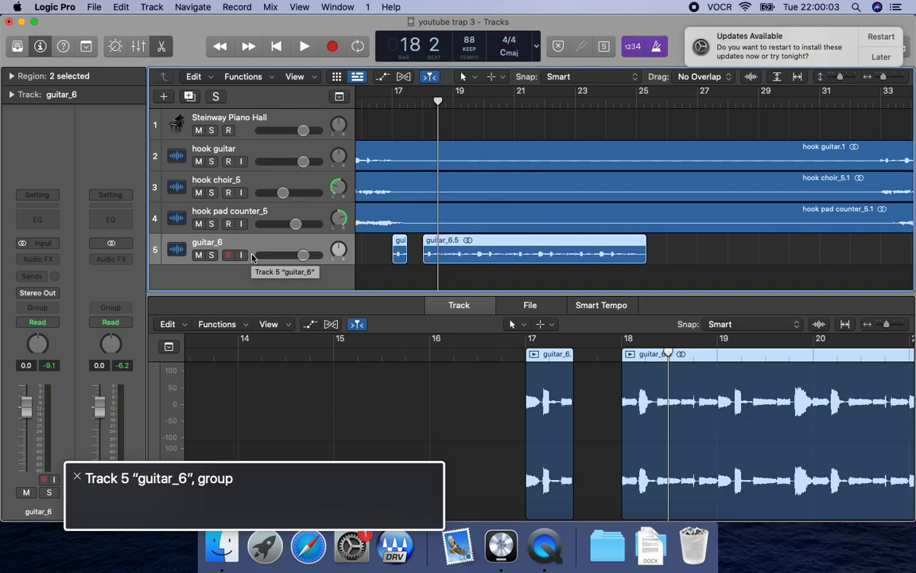
pyautogui.press(',')
pyautogui.press(',')
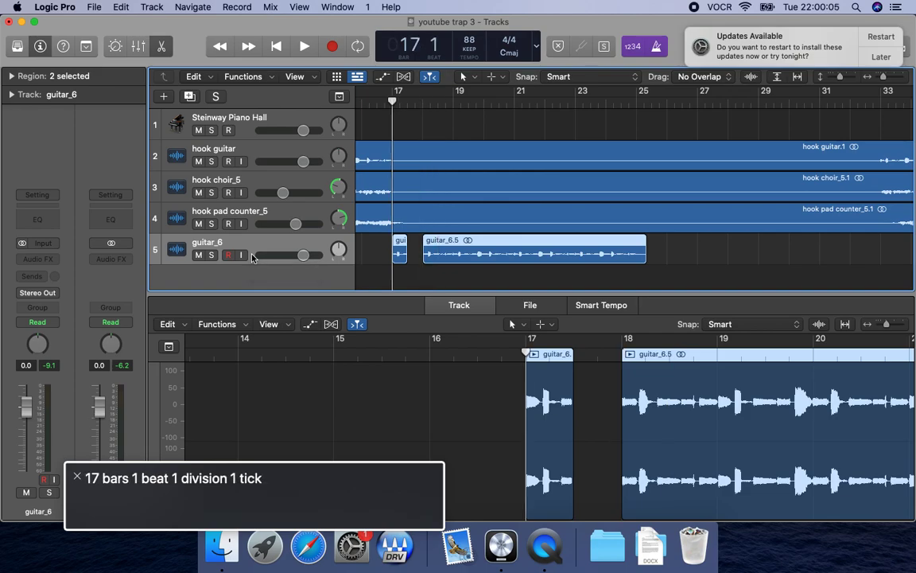
pyautogui.press('super+v')
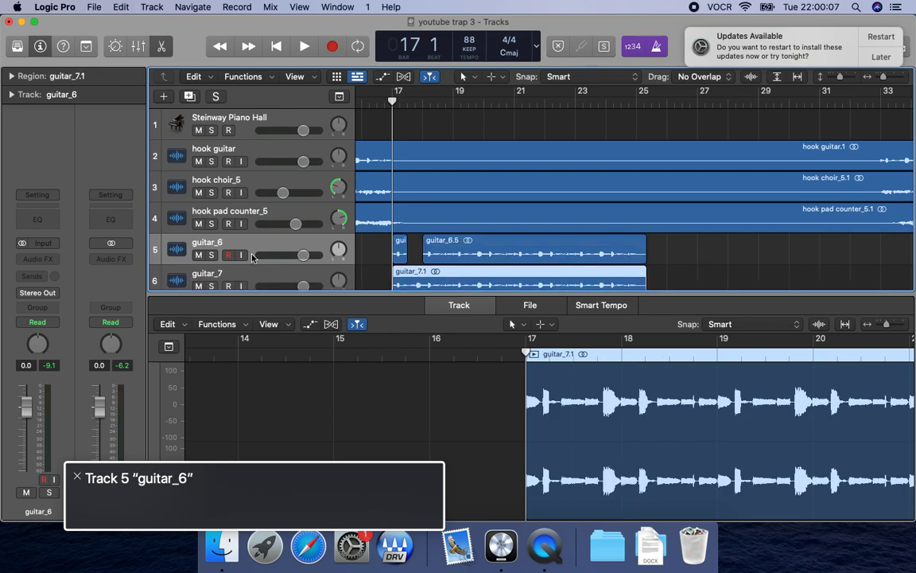
# Select the guitar_7 track and split its region at 17 3 1 1 and at the start of bar 18.
pyautogui.press('Down')
pyautogui.hotkey('ctrl', 'alt', 'shift', 'Up')
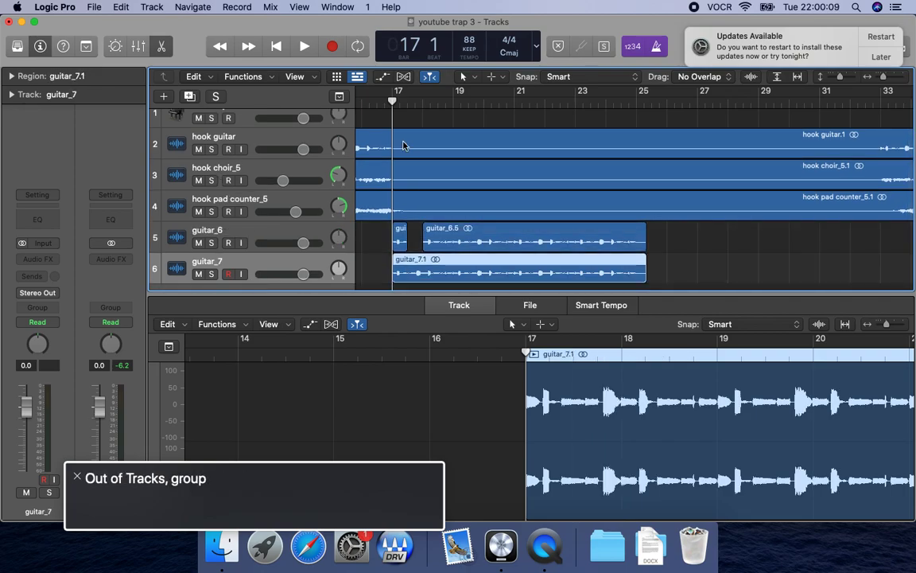
pyautogui.press('/')
pyautogui.press('BackSpace')
pyautogui.write('17 3 1')
pyautogui.press('Return')
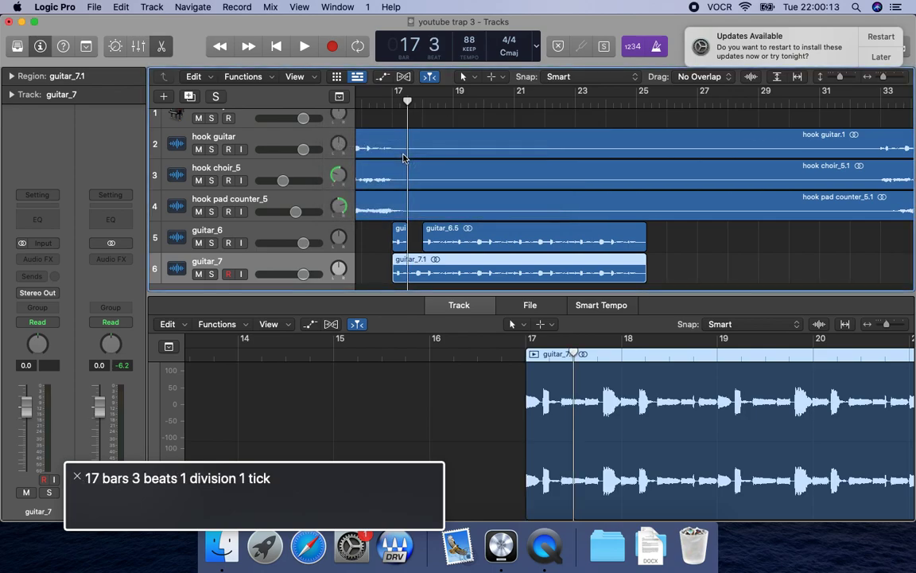
pyautogui.press('super+t')
pyautogui.press('.')
pyautogui.press('super+t')
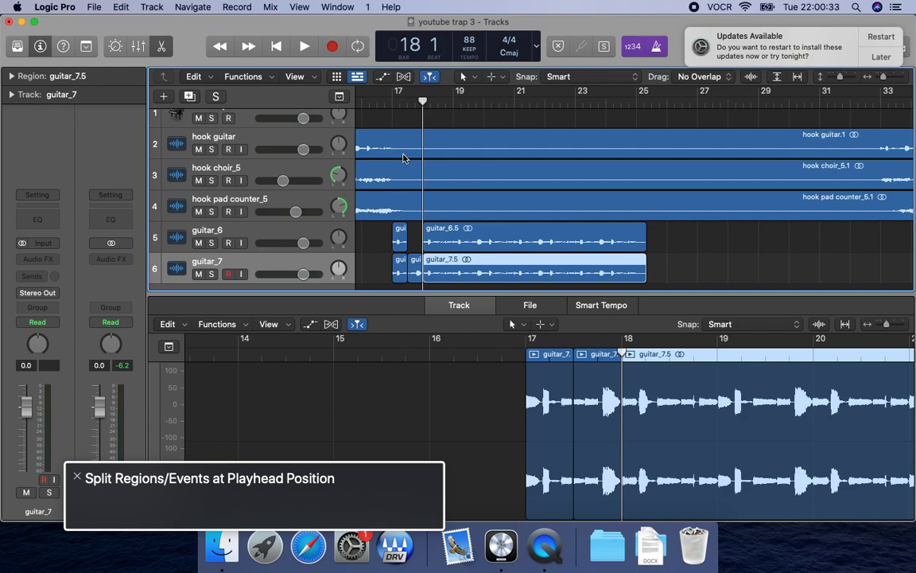
# Delete the guitar_7 slice at the start of bar 17 and the guitar_7 region that begins at bar 18.
pyautogui.hotkey('ctrl', 'alt', 'shift', 'Up')
pyautogui.hotkey('ctrl', 'alt', 'Right')
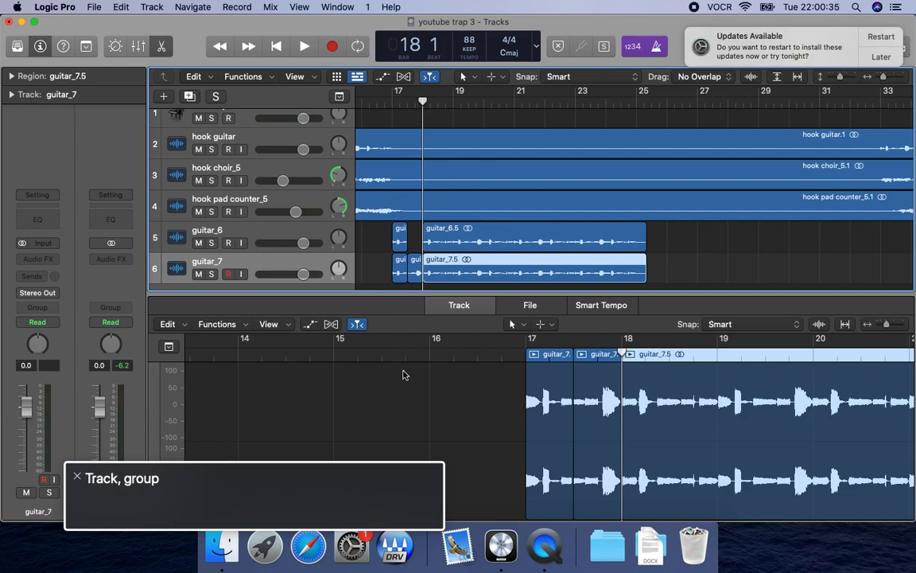
pyautogui.hotkey('ctrl', 'alt', 'shift', 'Down')
pyautogui.hotkey('ctrl', 'alt', 'Right')
pyautogui.hotkey('ctrl', 'alt', 'Right')
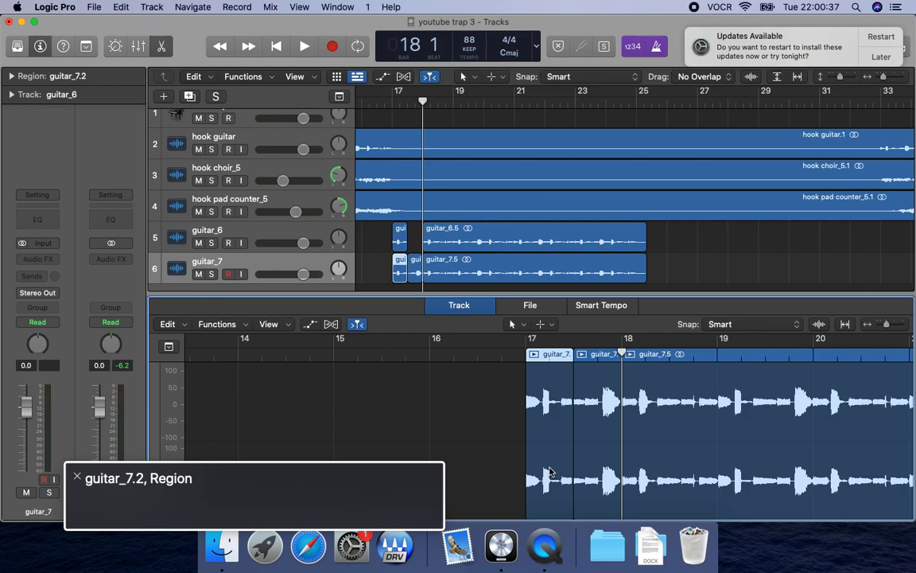
pyautogui.press('Delete')
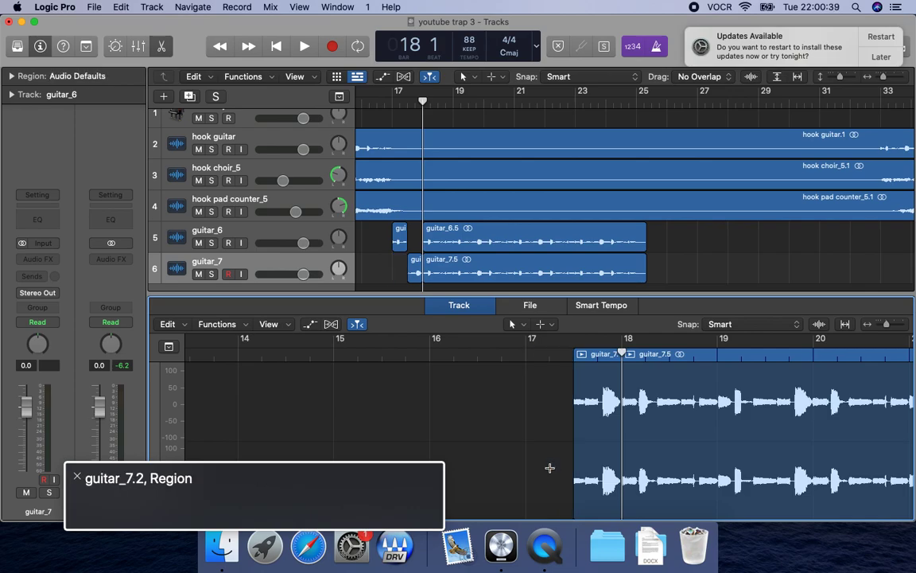
pyautogui.press('Delete')
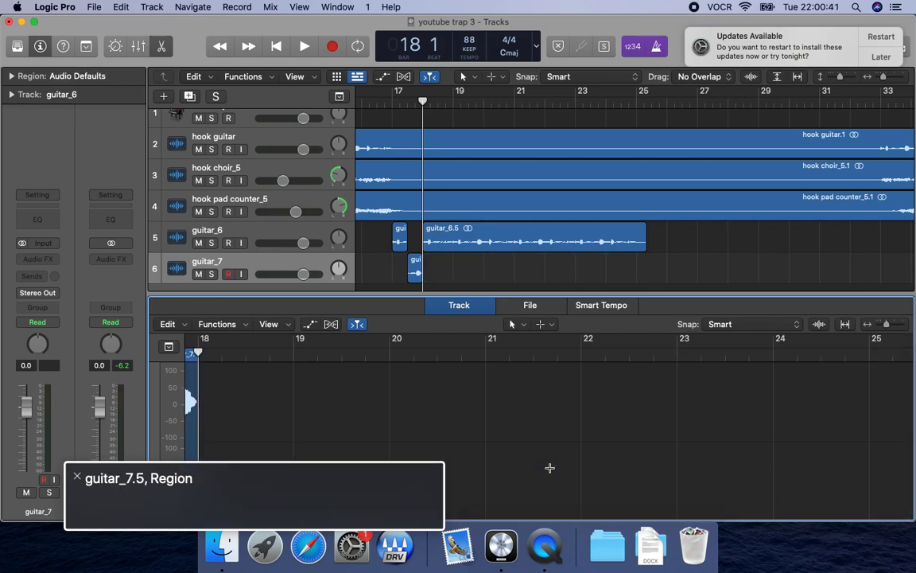
# Solo the guitar_7 track, play its slice in the second half of bar 17, and turn the solo back off.
pyautogui.hotkey('ctrl', 'alt', 'shift', 'Up')
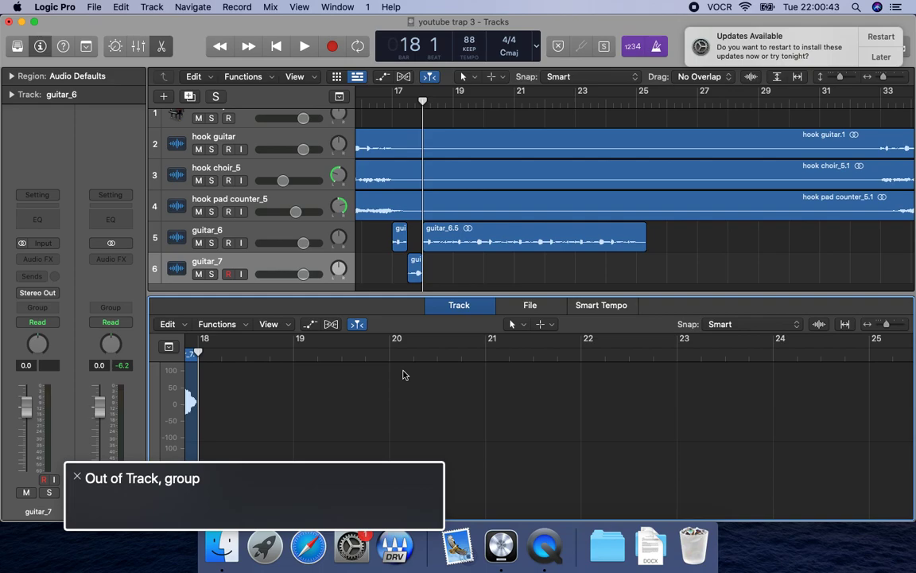
pyautogui.press('s')
pyautogui.press('Delete')
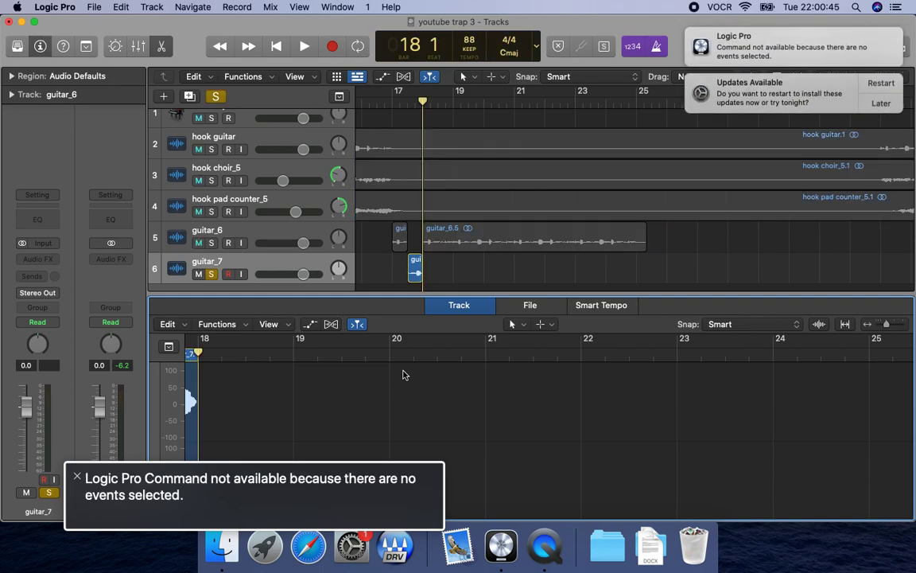
pyautogui.hotkey('ctrl', 'alt', 'Left')
pyautogui.hotkey('ctrl', 'alt', 'shift', 'Down')
pyautogui.hotkey('ctrl', 'alt', 'shift', 'Down')
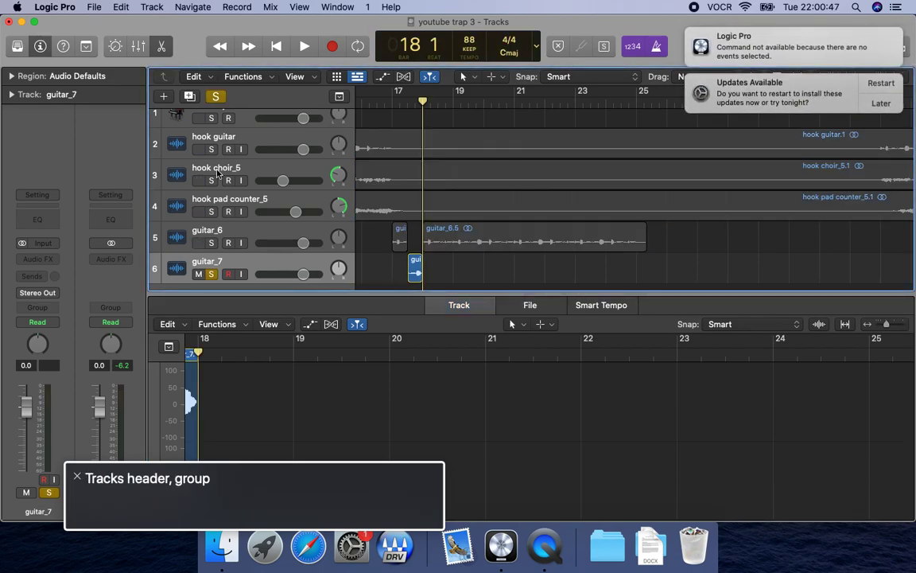
pyautogui.press('Up')
pyautogui.press('Down')
pyautogui.hotkey('shift', 'space')
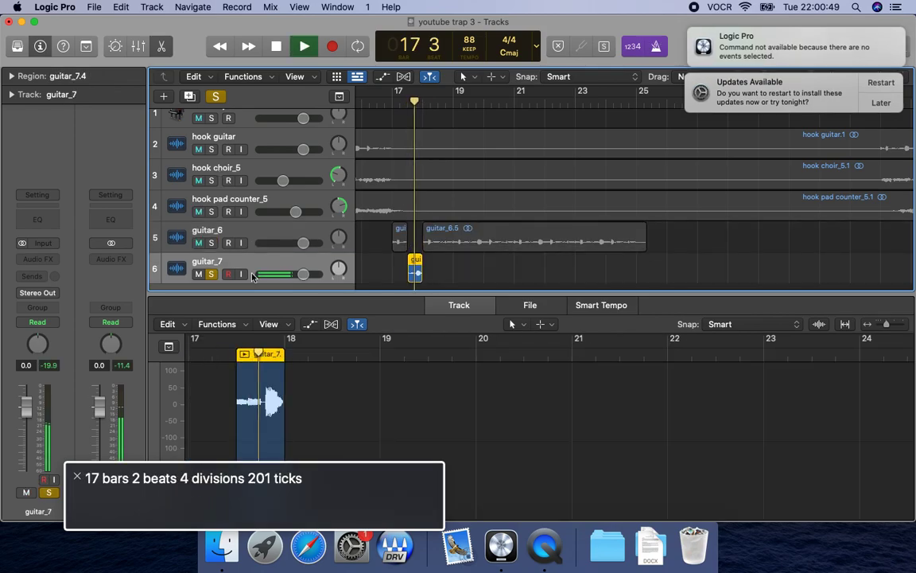
pyautogui.press('space')
pyautogui.press('s')
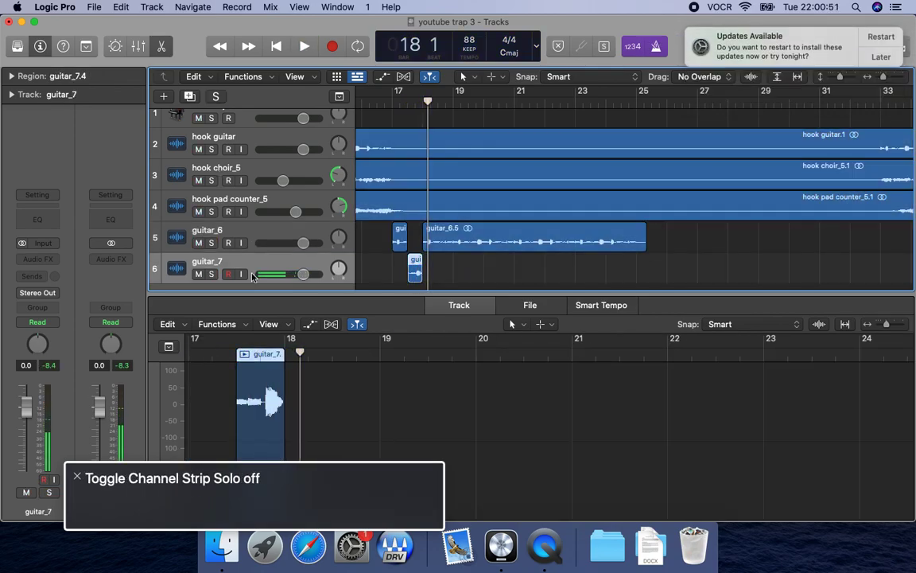
# Play the two guitar tracks together from bar 17 past bar 18, switching the metronome off during playback.
pyautogui.press(',')
pyautogui.press(',')
pyautogui.press('space')
pyautogui.press('.')
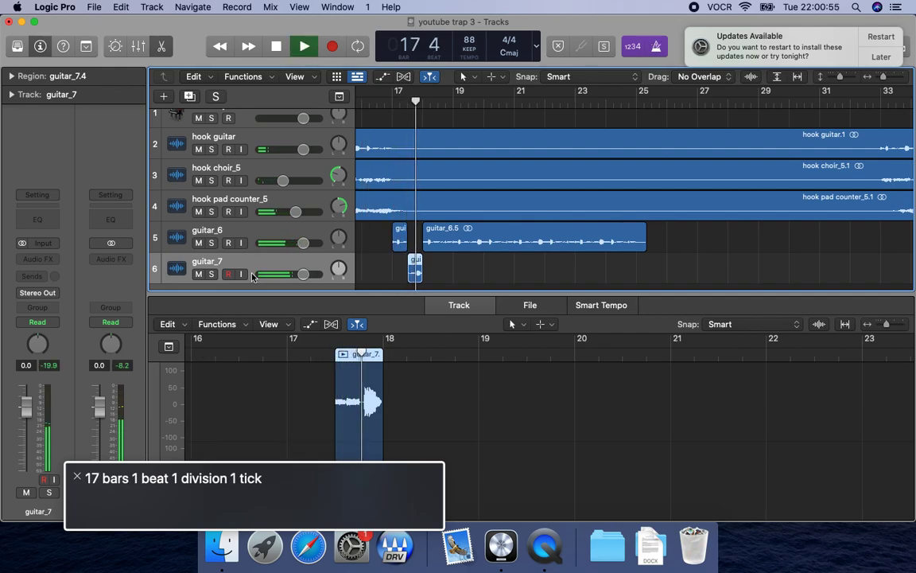
pyautogui.press('k')
pyautogui.press('space')
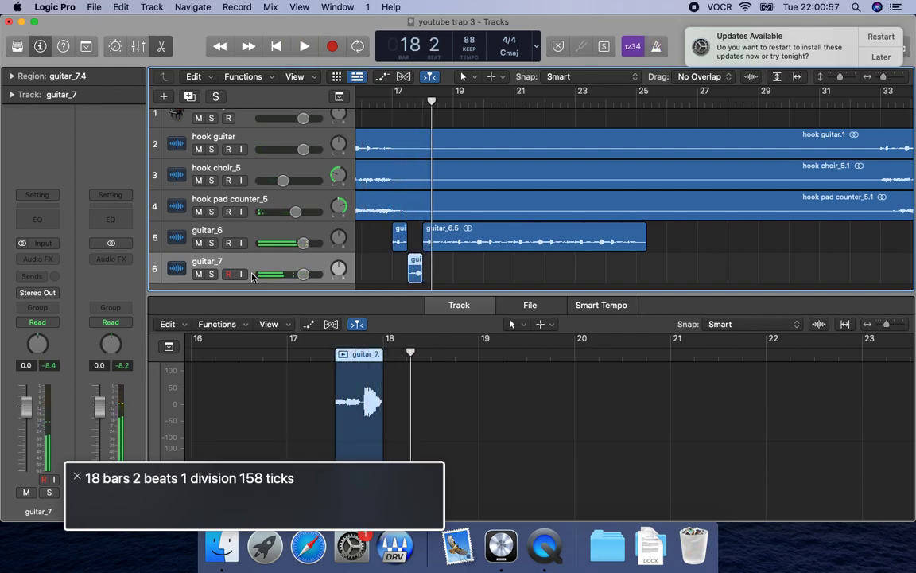
# Select the guitar_6 track and expand the region parameters, including the additional delay and fade settings.
pyautogui.click(253, 244)
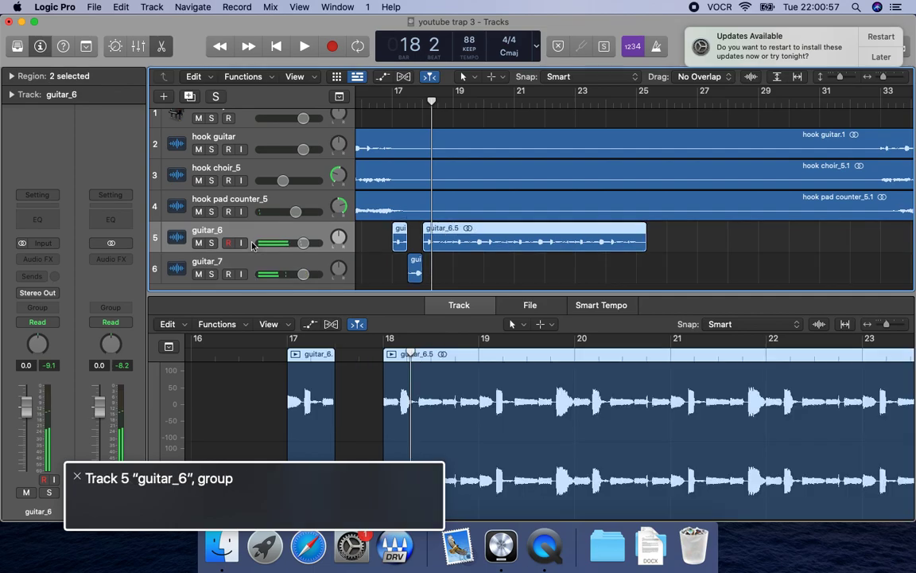
pyautogui.click(12, 77)
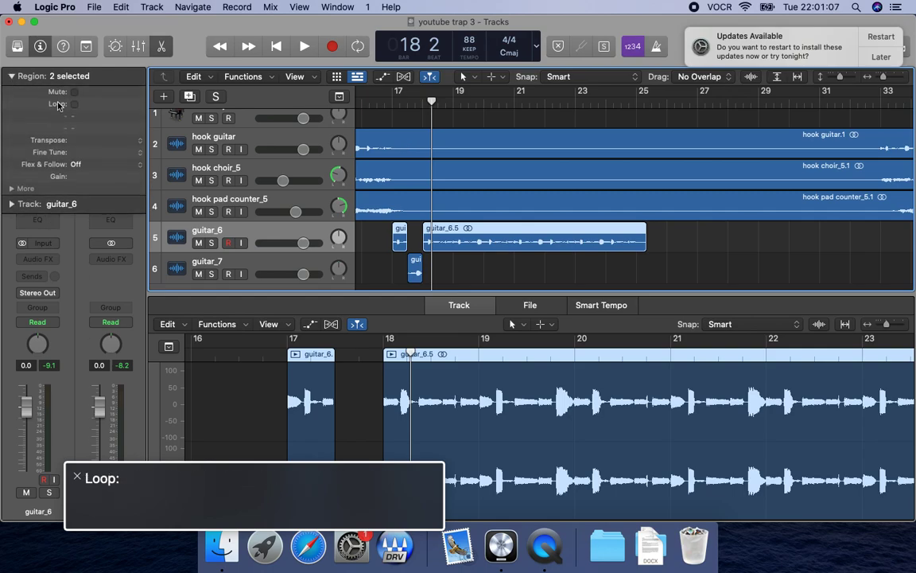
pyautogui.click(19, 189)
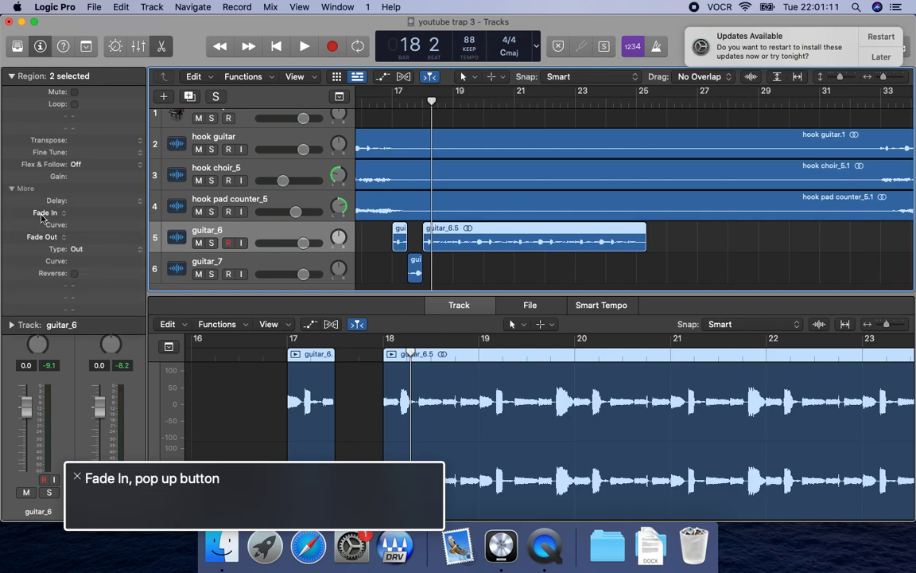
pyautogui.hotkey('Left', 'Right')
pyautogui.hotkey('alt', 'shift', 'd')
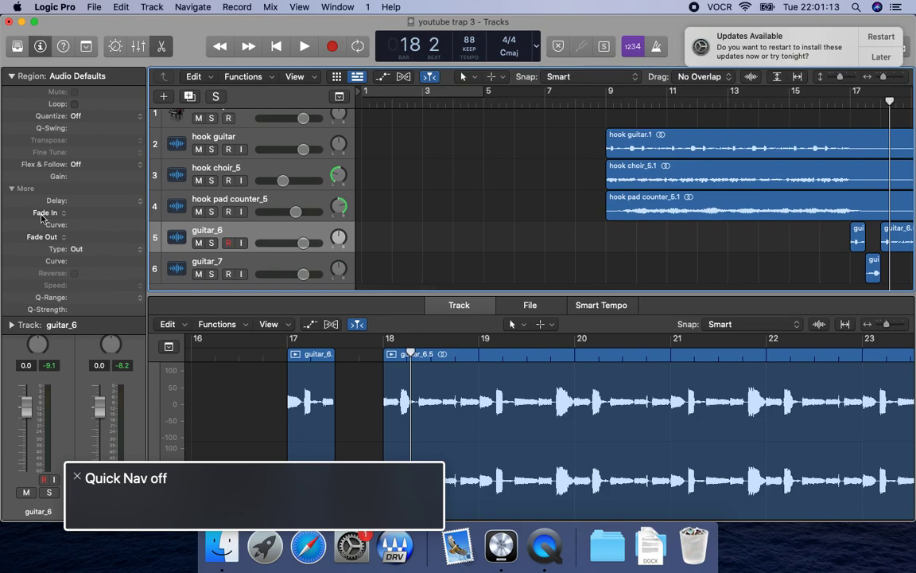
pyautogui.press('super+t')
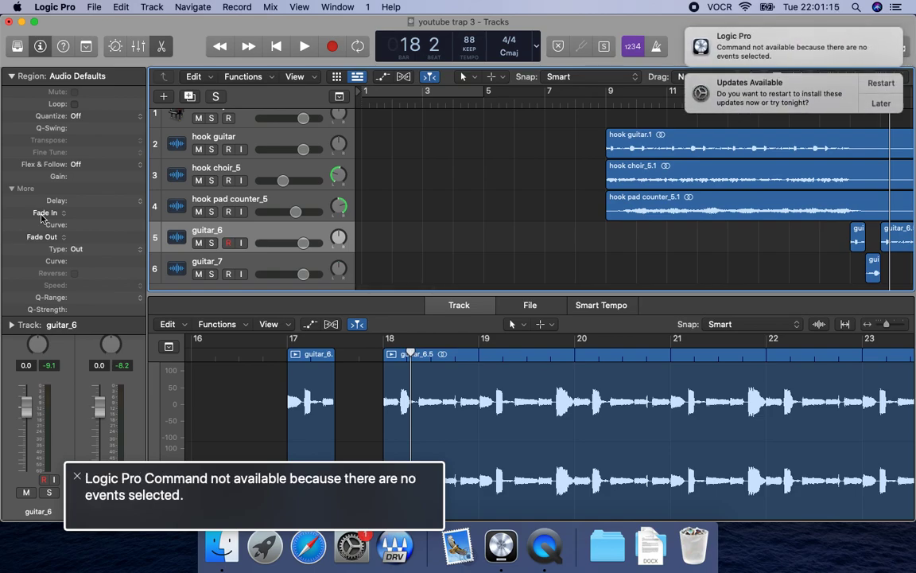
# Select the short guitar_6 slice at bar 17 and set its fade-out to 10.
pyautogui.press('Left')
pyautogui.hotkey('ctrl', 'Left')
pyautogui.hotkey('ctrl', 'Right')
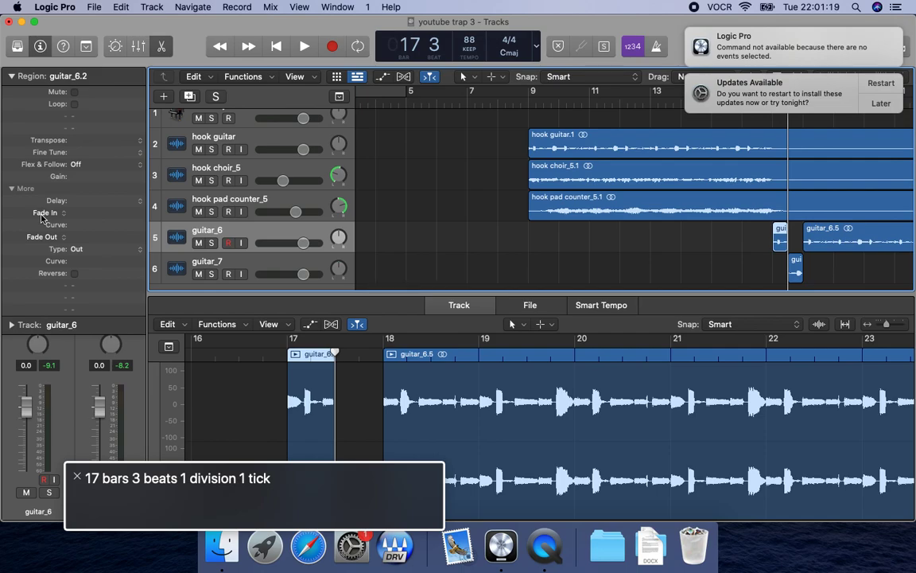
pyautogui.hotkey('ctrl', 'alt', 'Down')
pyautogui.hotkey('ctrl', 'alt', 'Right')
pyautogui.hotkey('ctrl', 'alt', 'shift', 'Down')
pyautogui.hotkey('ctrl', 'alt', 'Up')
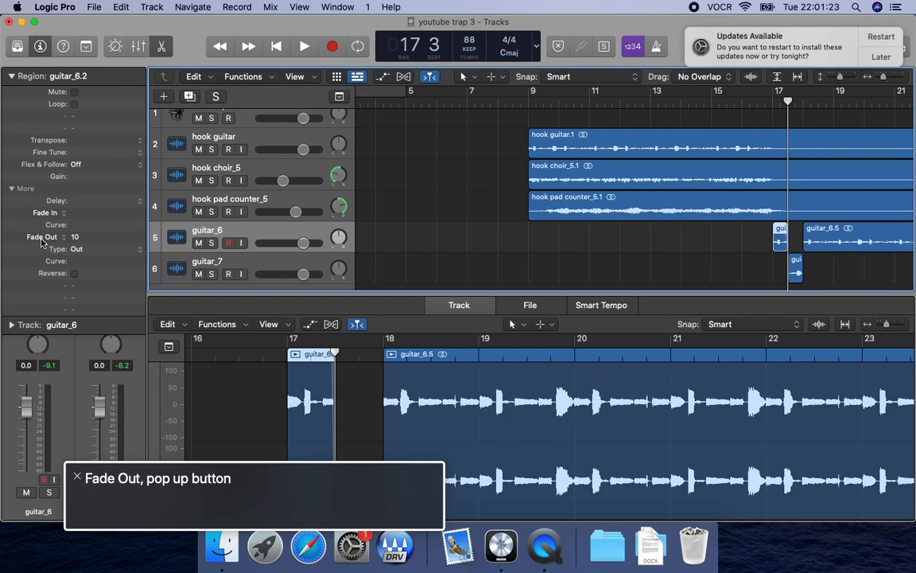
# Select the guitar_6 region starting at bar 18 and set its fade-in to 10.
pyautogui.press('Right')
pyautogui.hotkey('ctrl', 'Left')
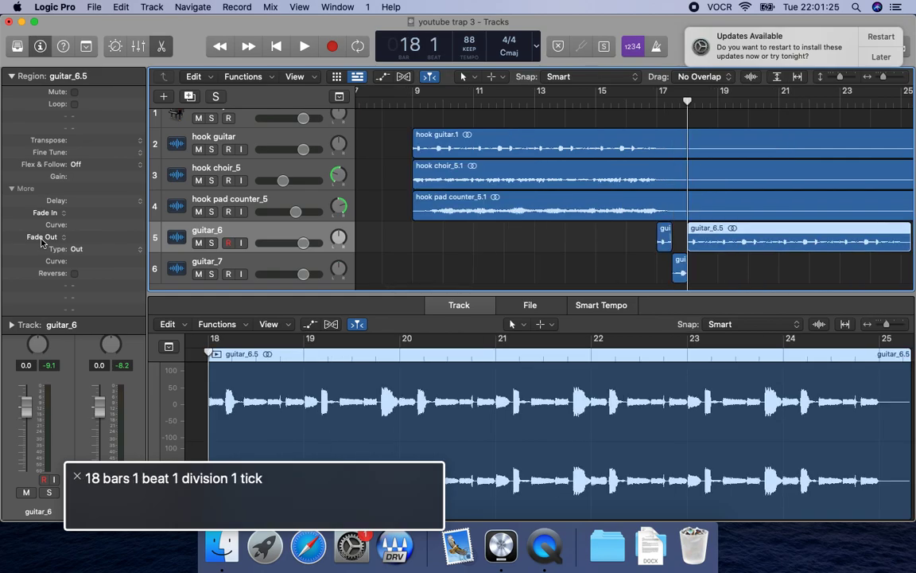
pyautogui.hotkey('ctrl', 'alt', 'Up')
pyautogui.hotkey('ctrl', 'alt', 'Down')
pyautogui.hotkey('ctrl', 'alt', 'Up')
pyautogui.hotkey('ctrl', 'alt', 'Right')
pyautogui.hotkey('ctrl', 'alt', 'shift', 'Down')
pyautogui.hotkey('ctrl', 'alt', 'Up')
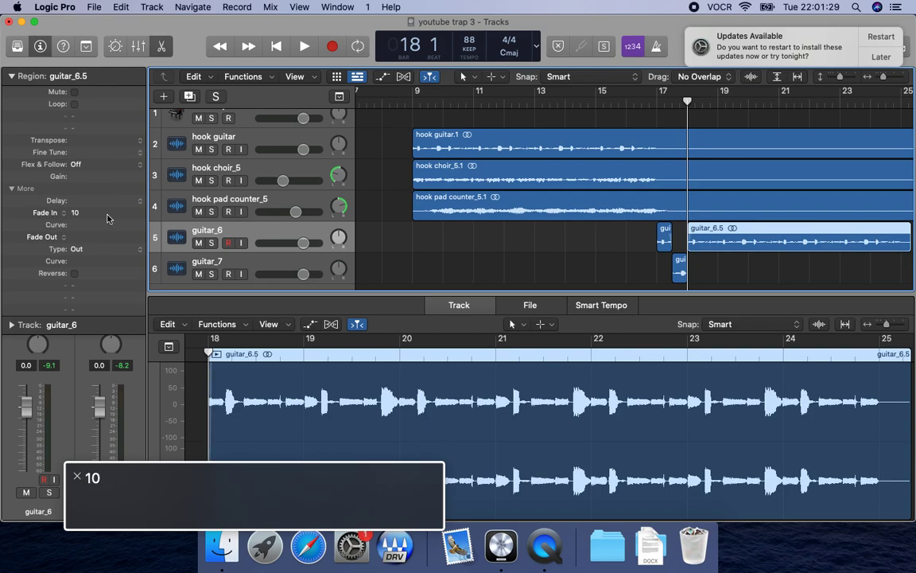
# Select the guitar_7 slice in the second half of bar 17 and set both its fade-in and fade-out to 10.
pyautogui.hotkey('ctrl', 'alt', 'shift', 'Up')
pyautogui.hotkey('ctrl', 'alt', 'Right')
pyautogui.hotkey('ctrl', 'alt', 'shift', 'Down')
pyautogui.hotkey('ctrl', 'alt', 'Right')
pyautogui.click(252, 213)
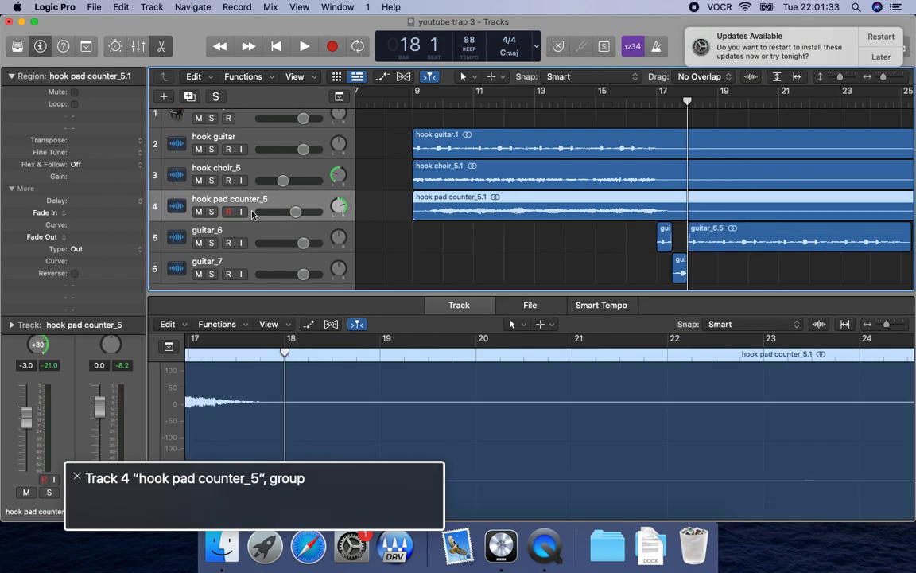
pyautogui.click(252, 276)
pyautogui.hotkey('ctrl', 'alt', 'shift', 'Up')
pyautogui.hotkey('ctrl', 'alt', 'Left')
pyautogui.hotkey('ctrl', 'alt', 'shift', 'Down')
pyautogui.hotkey('ctrl', 'alt', 'shift', 'Down')
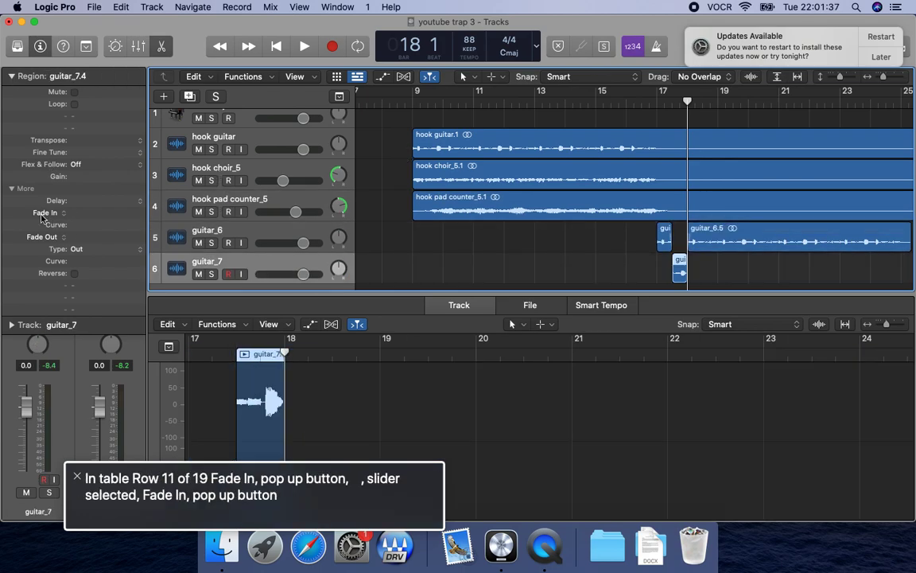
pyautogui.press('Left')
pyautogui.press('Right')
pyautogui.hotkey('ctrl', ',')
pyautogui.hotkey('ctrl', '.')
pyautogui.hotkey('ctrl', ',')
pyautogui.hotkey('ctrl', 'alt', 'Right')
pyautogui.hotkey('ctrl', 'alt', 'Down')
pyautogui.hotkey('ctrl', 'alt', 'Down')
pyautogui.hotkey('ctrl', 'alt', 'Right')
pyautogui.hotkey('ctrl', 'alt', 'shift', 'Down')
pyautogui.hotkey('ctrl', 'alt', 'Up')
pyautogui.hotkey('ctrl', 'alt', 'Down')
pyautogui.hotkey('ctrl', 'alt', 'Down')
pyautogui.hotkey('ctrl', '.')
pyautogui.hotkey('ctrl', 'alt', 'Up')
pyautogui.hotkey('ctrl', 'alt', 'shift', 'Up')
pyautogui.hotkey('ctrl', 'alt', 'Right')
pyautogui.hotkey('ctrl', 'alt', 'shift', 'Down')
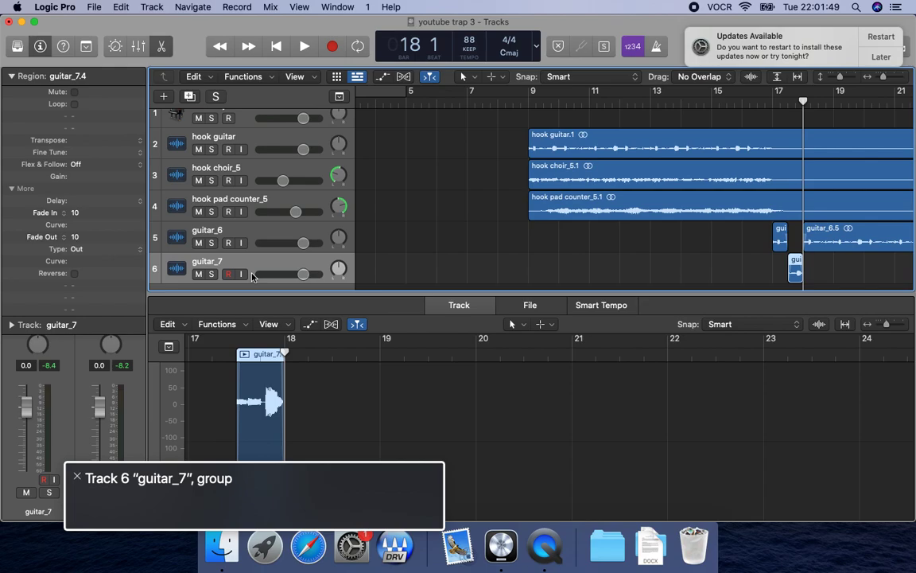
# Play the arrangement from bar 17 to bar 19 to check the faded guitar slices.
pyautogui.press(',')
pyautogui.press('space')
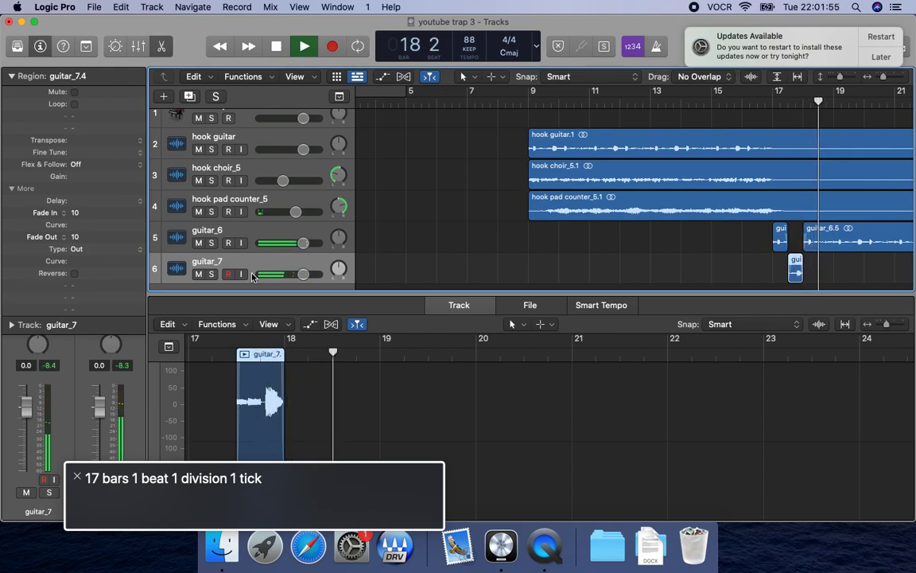
pyautogui.press('space')
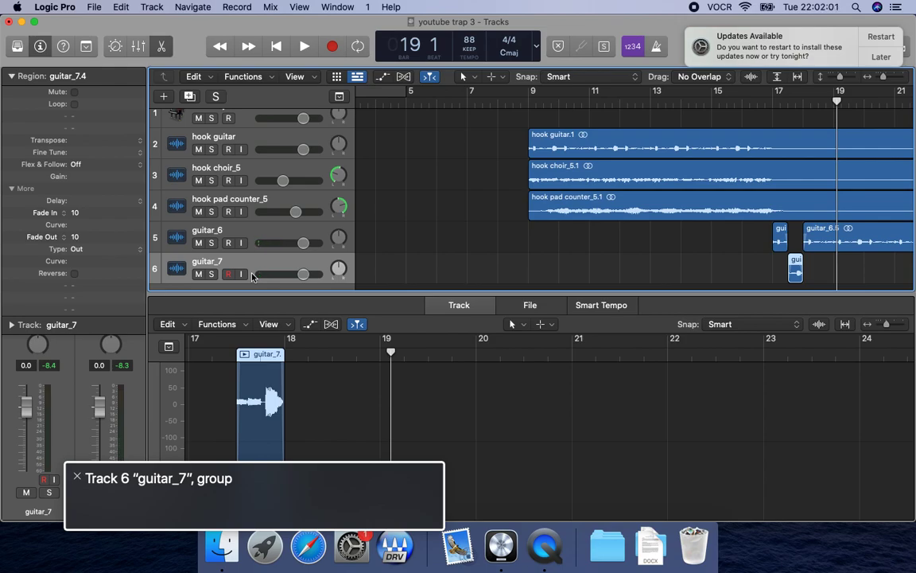
# Open the mixer and go to the empty audio effect slot on the guitar_7 channel strip.
pyautogui.press('super+2')
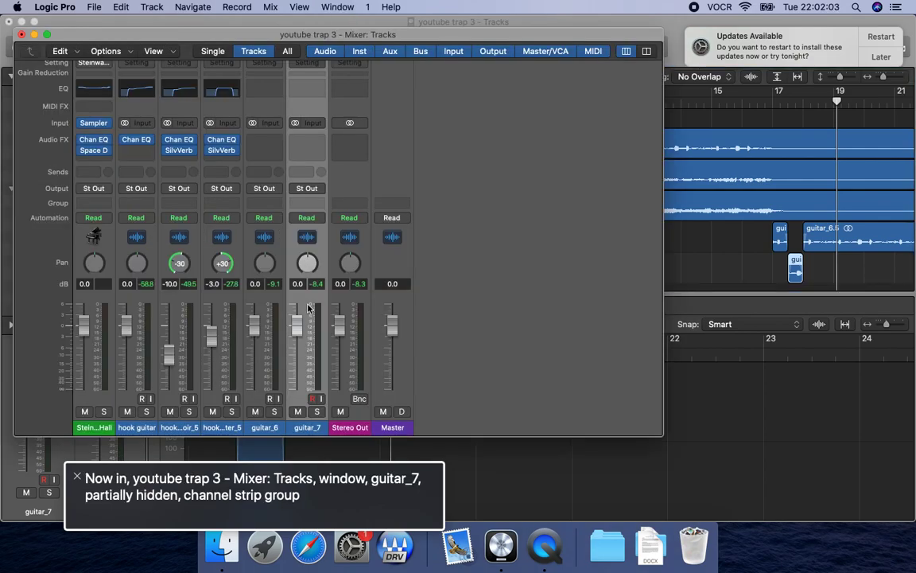
pyautogui.hotkey('ctrl', 'alt', 'shift', 'Down')
pyautogui.hotkey('ctrl', 'alt', 'Right')
pyautogui.hotkey('ctrl', 'alt', 'Right')
pyautogui.hotkey('ctrl', 'alt', 'Right')
pyautogui.hotkey('ctrl', 'alt', 'Right')
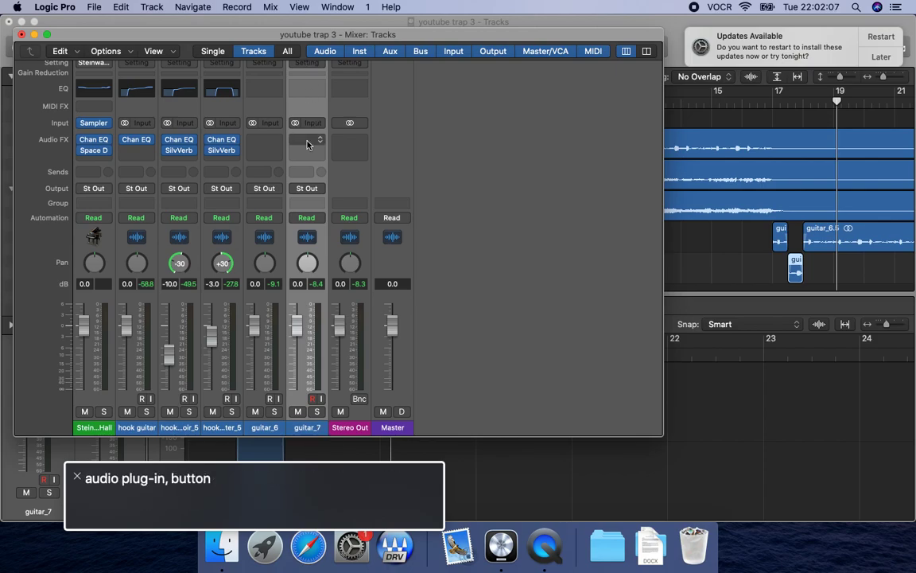
# Insert the Waves OneKnob Pumper (s) audio unit on the guitar_7 channel.
pyautogui.hotkey('ctrl', 'alt', 'space')
pyautogui.press('Up')
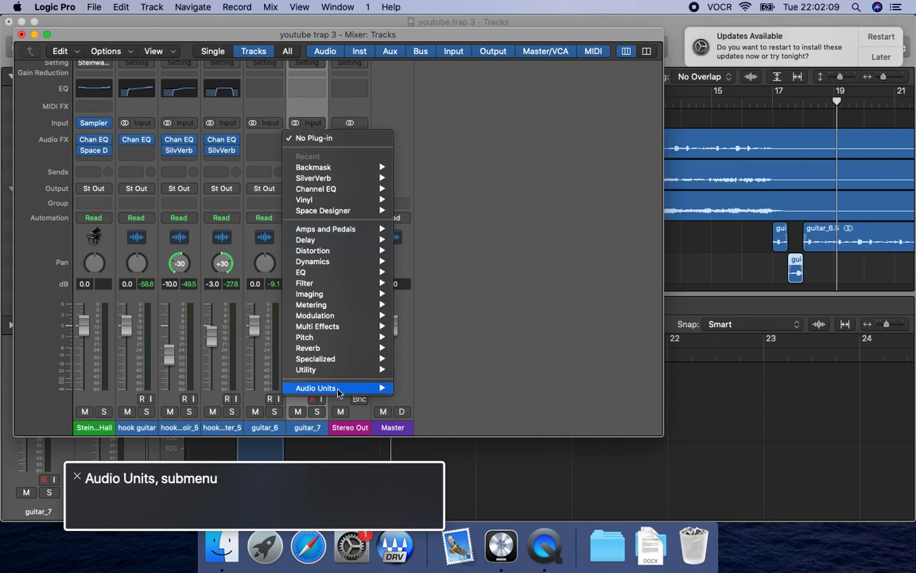
pyautogui.press('Right')
pyautogui.press('w')
pyautogui.press('Right')
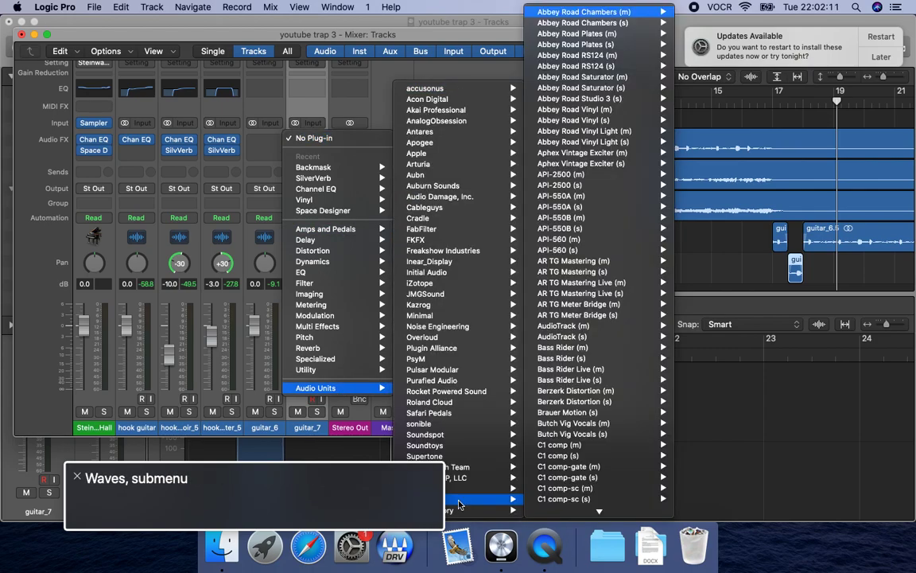
pyautogui.press('o')
pyautogui.press('Down')
pyautogui.press('Down')
pyautogui.press('Down')
pyautogui.press('Down')
pyautogui.press('Down')
pyautogui.press('Down')
pyautogui.press('Down')
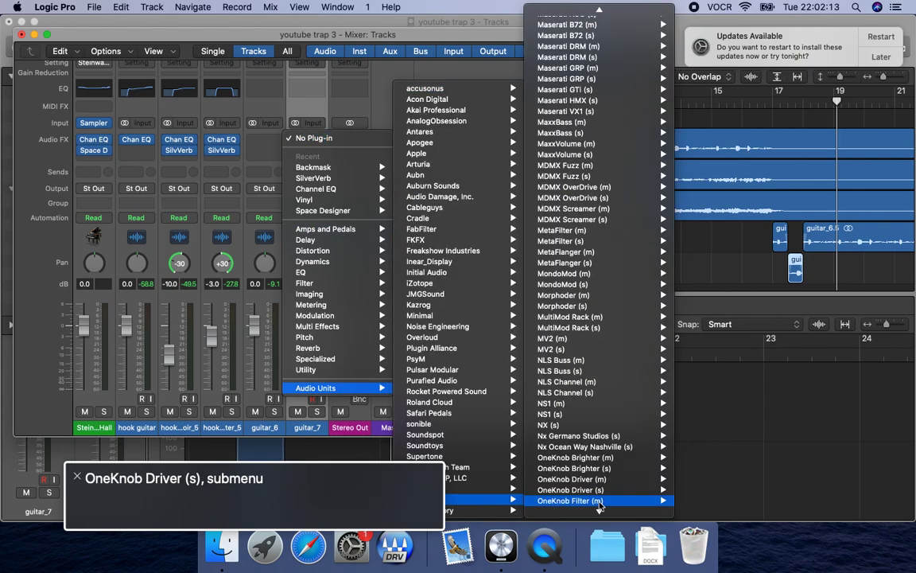
pyautogui.press('Down')
pyautogui.press('Down')
pyautogui.press('Down')
pyautogui.press('Down')
pyautogui.press('Down')
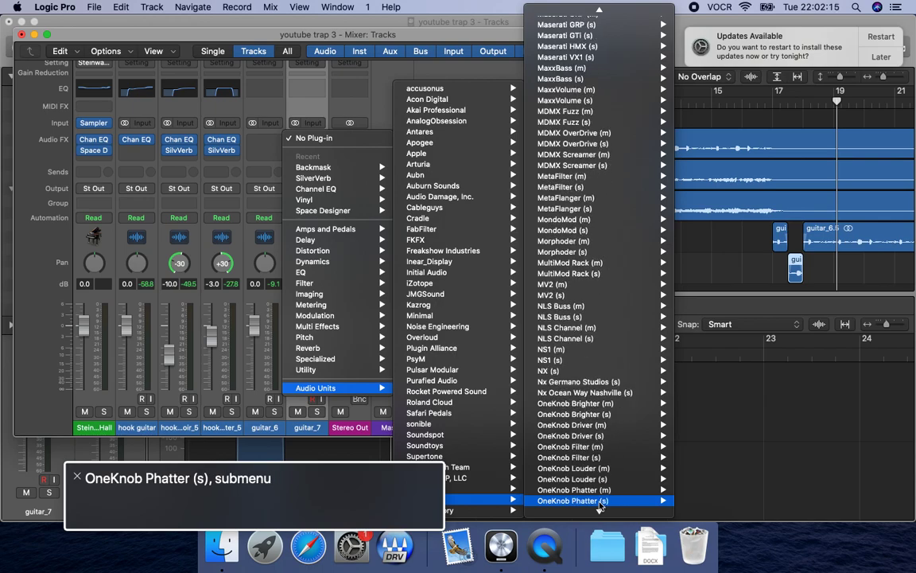
pyautogui.press('Down')
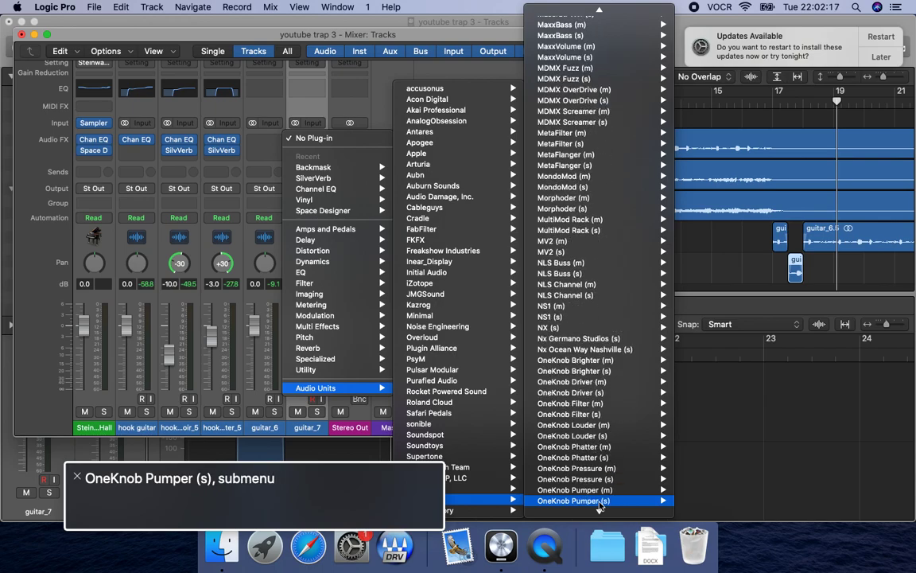
pyautogui.press('Right')
pyautogui.click(696, 511)
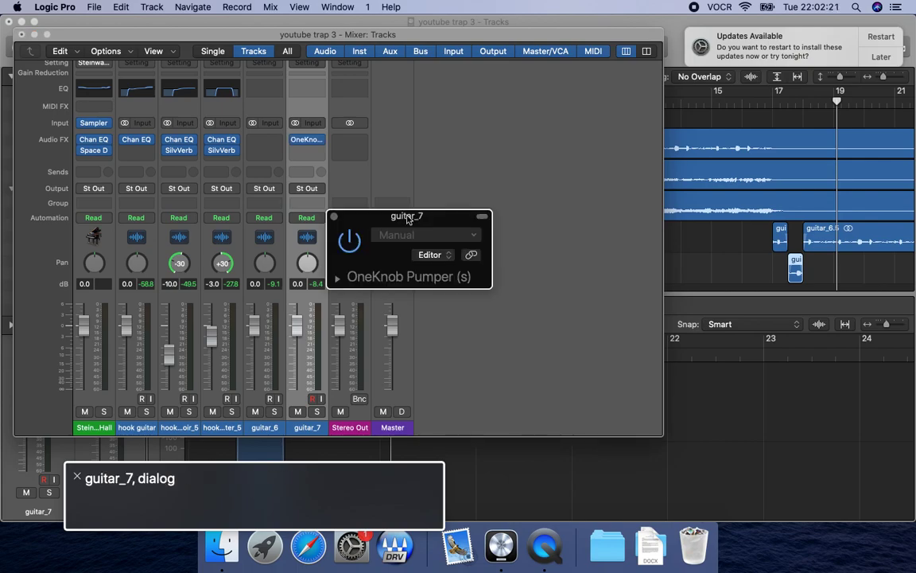
# Play the guitar section from bar 17 with OneKnob Pumper active and expand the plug-in's parameters.
pyautogui.press(',')
pyautogui.press(',')
pyautogui.press('space')
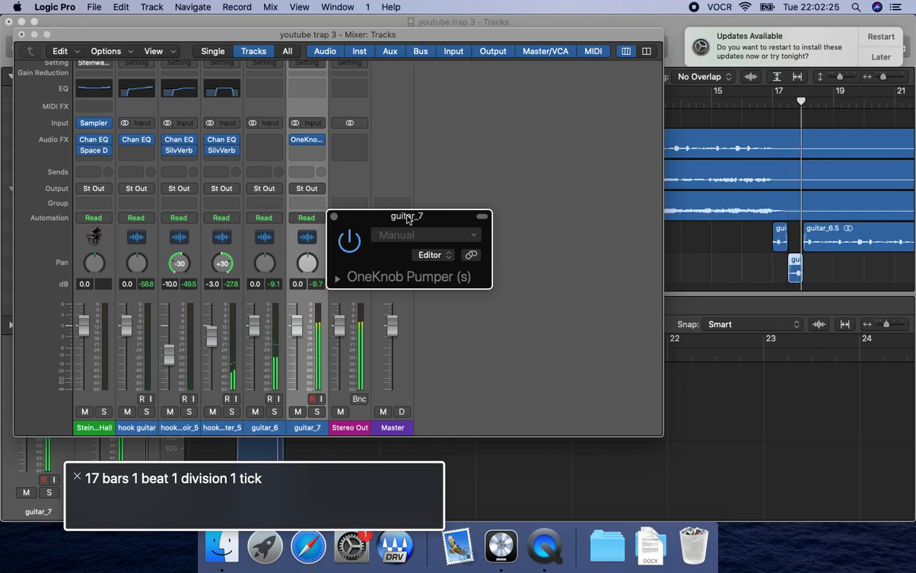
pyautogui.click(338, 279)
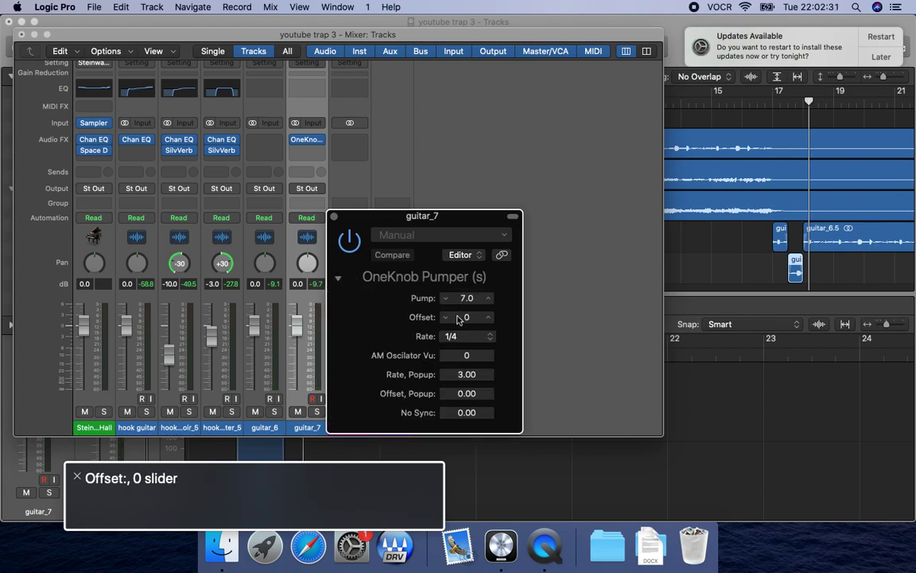
# Set the OneKnob Pumper rate to 1/8 and play the guitar section from bar 17.
pyautogui.click(459, 339)
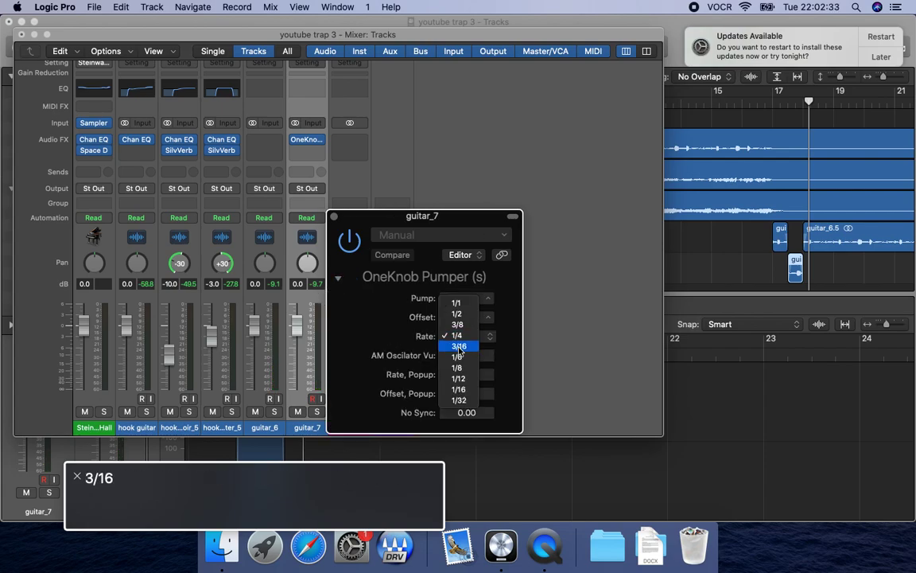
pyautogui.click(457, 368)
pyautogui.press('space')
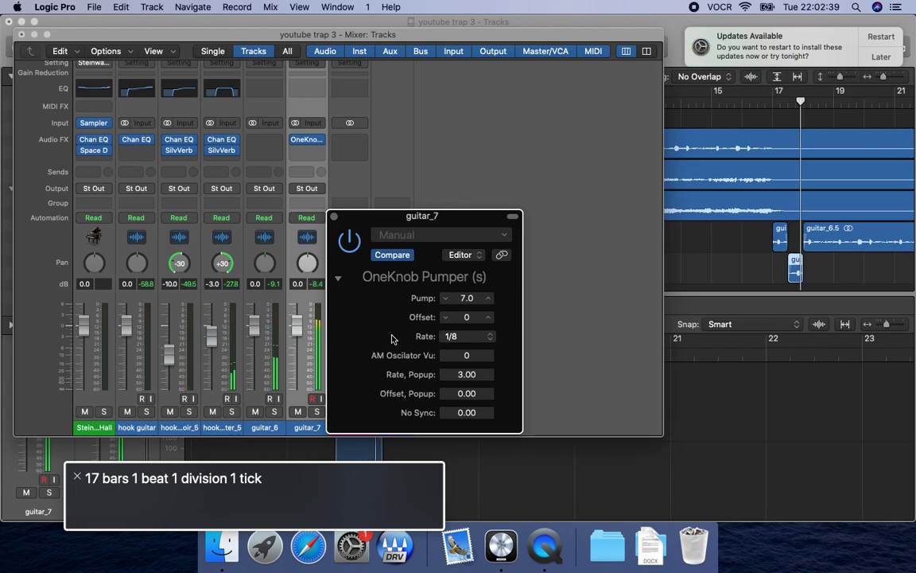
# Set the OneKnob Pumper rate to 1/12 and play guitar_7 soloed from bar 17.
pyautogui.press('s')
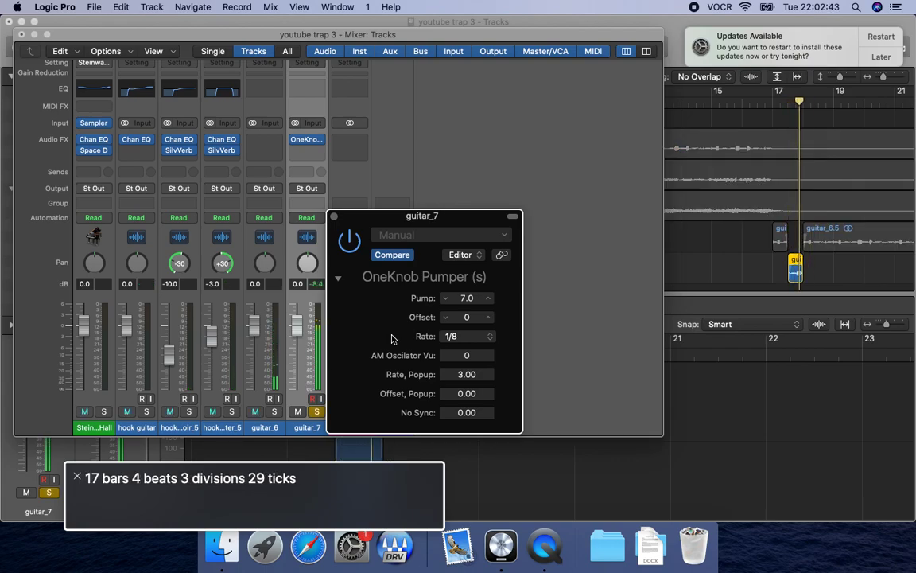
pyautogui.click(462, 336)
pyautogui.click(460, 370)
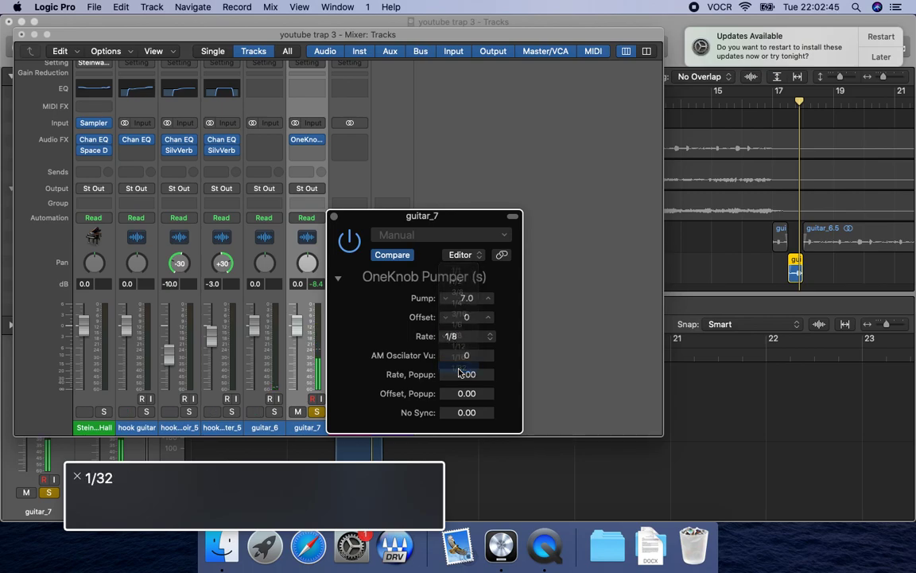
pyautogui.hotkey('ctrl', 'alt', 'space')
pyautogui.press('Up')
pyautogui.press('Up')
pyautogui.press('Return')
pyautogui.press('space')
pyautogui.press(',')
pyautogui.press('space')
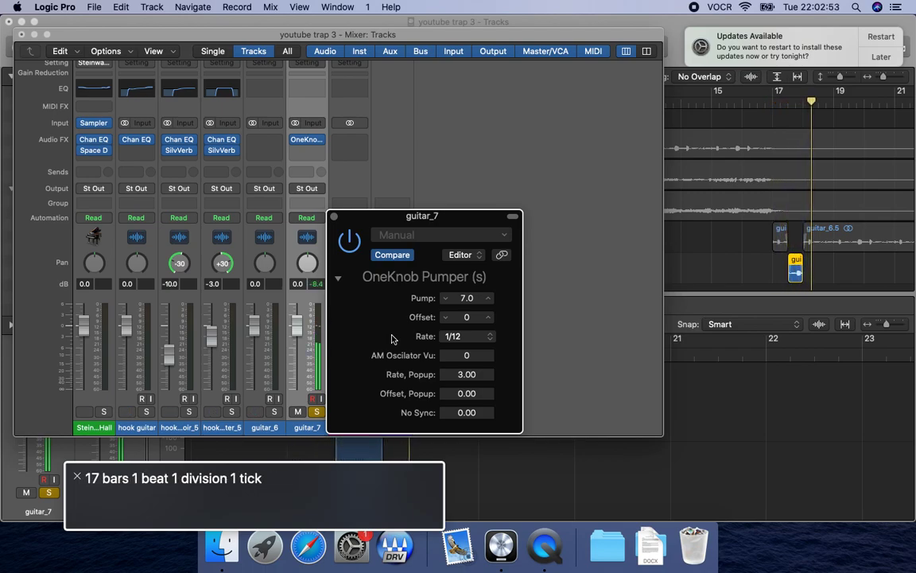
# Unsolo guitar_7 and play the section around bar 17 together with the other tracks.
pyautogui.press('s')
pyautogui.press(',')
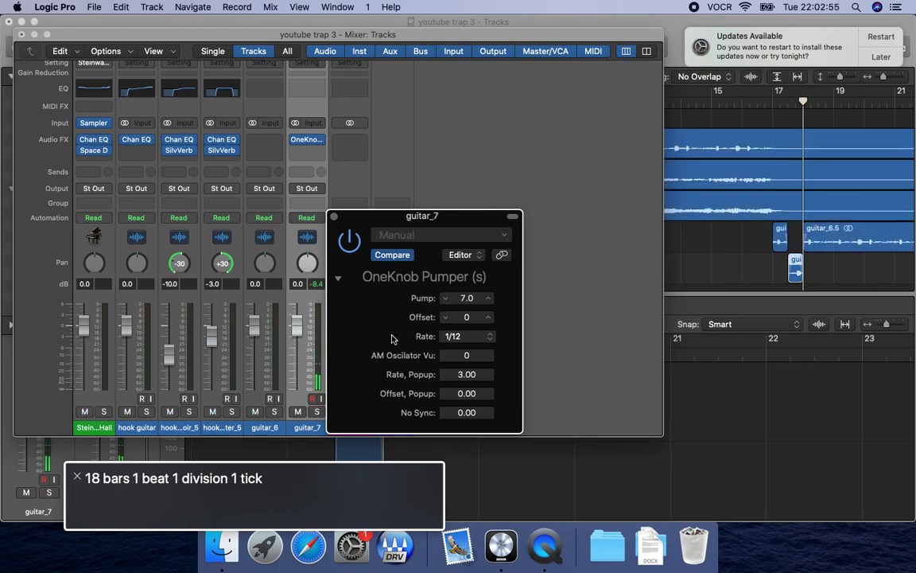
pyautogui.press('space')
pyautogui.press(',')
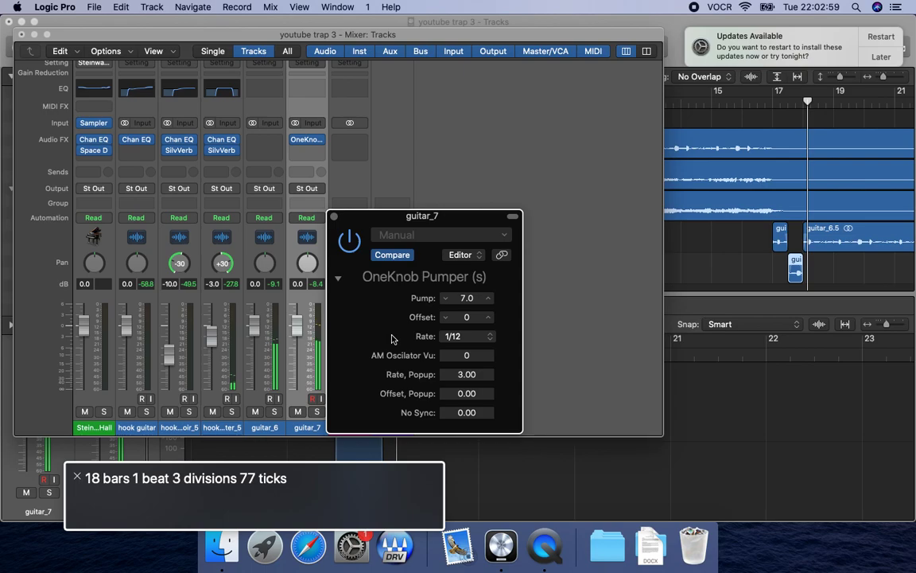
# Close the OneKnob Pumper window and go to the occupied audio effect slot on the guitar_7 channel strip.
pyautogui.hotkey('ctrl', 'alt', 'shift', 'Up')
pyautogui.hotkey('ctrl', 'alt', 'Left')
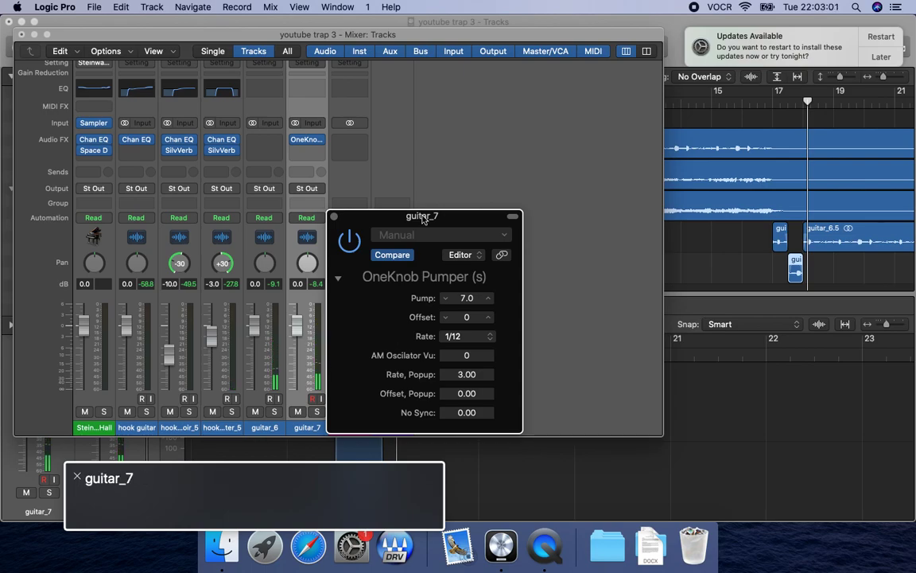
pyautogui.press('super+w')
pyautogui.doubleClick(300, 426)
pyautogui.hotkey('ctrl', 'alt', 'Right')
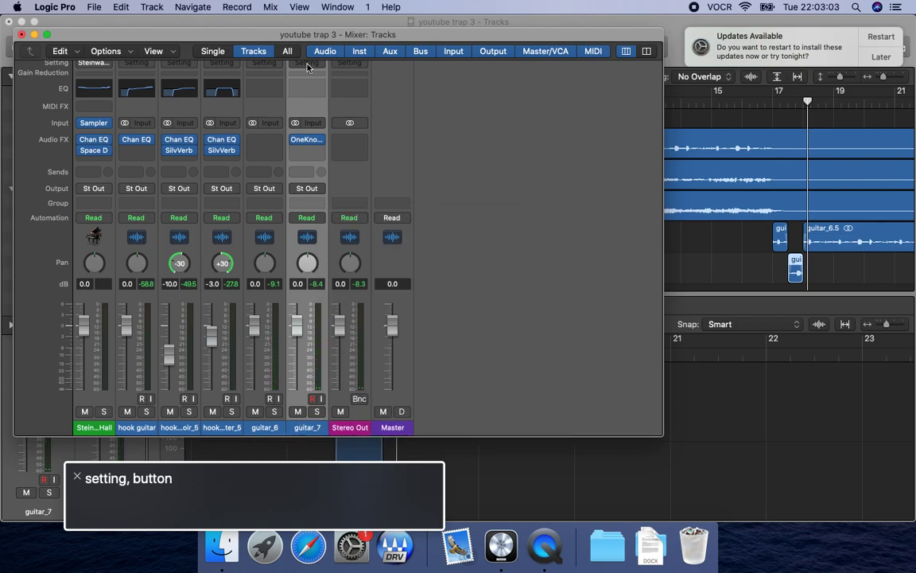
pyautogui.hotkey('ctrl', 'alt', 'Right')
pyautogui.hotkey('ctrl', 'alt', 'Right')
pyautogui.hotkey('ctrl', 'alt', 'Right')
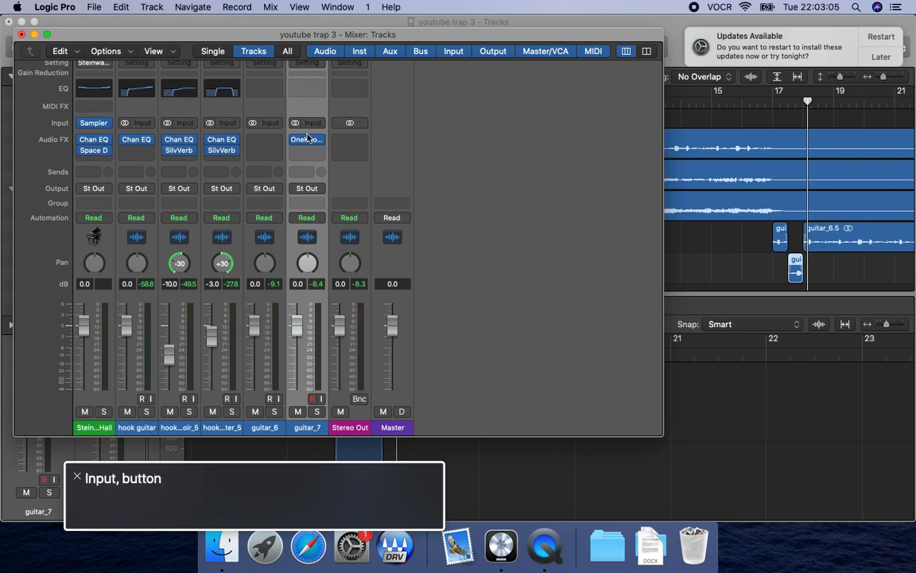
pyautogui.hotkey('ctrl', 'alt', 'shift', 'Down')
pyautogui.hotkey('ctrl', 'alt', 'Right')
pyautogui.hotkey('ctrl', 'alt', 'Right')
# Replace OneKnob Pumper on the guitar_7 channel with the Space Designer reverb in stereo.
pyautogui.hotkey('ctrl', 'alt', 'space')
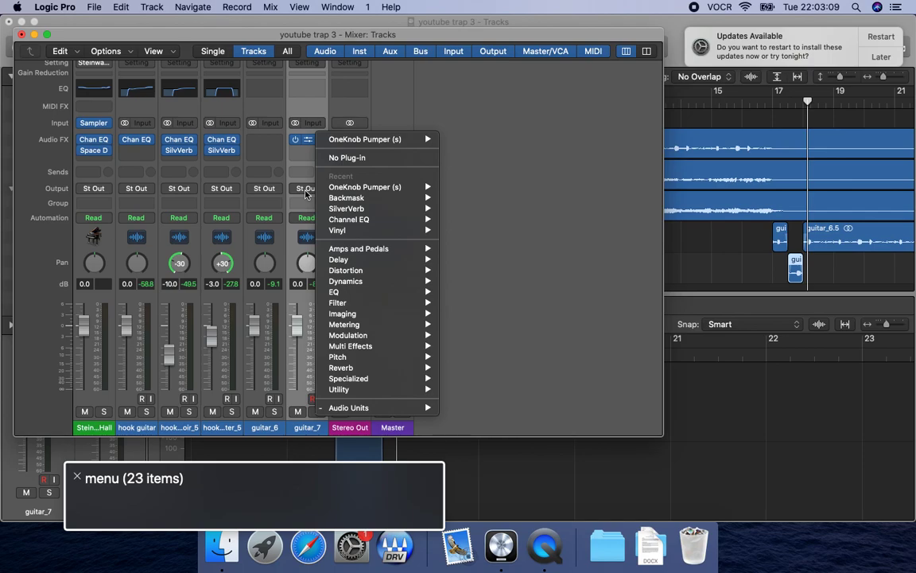
pyautogui.press('m')
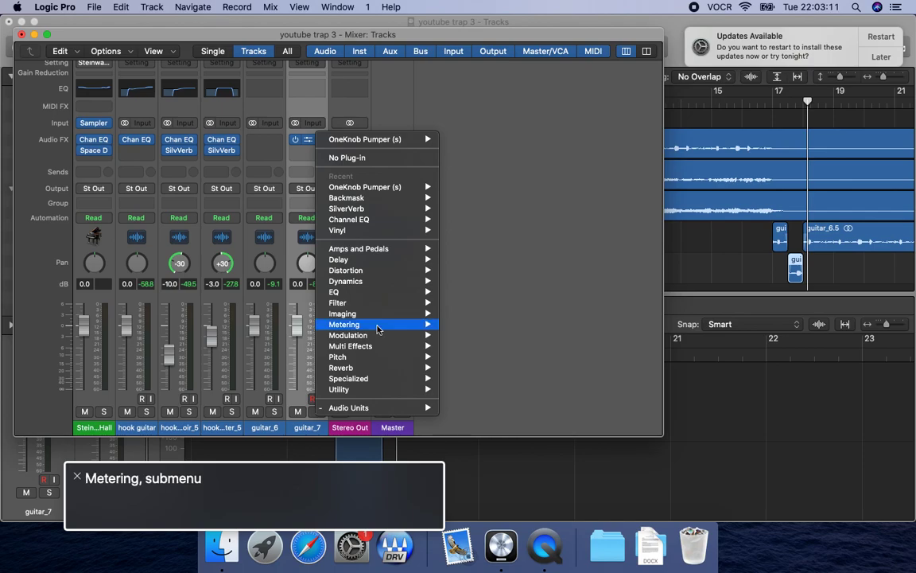
pyautogui.press('r')
pyautogui.press('e')
pyautogui.press('v')
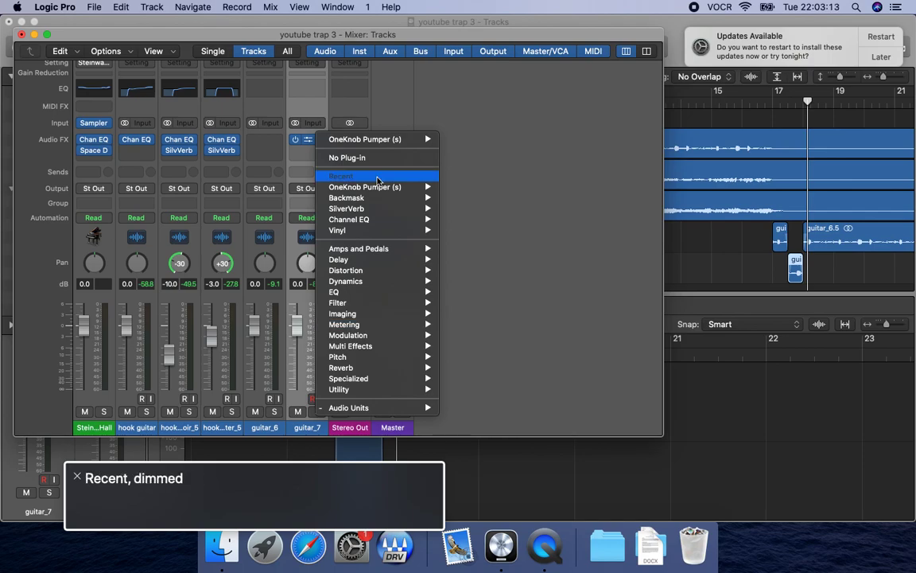
pyautogui.press('Right')
pyautogui.press('s')
pyautogui.press('p')
pyautogui.press('Right')
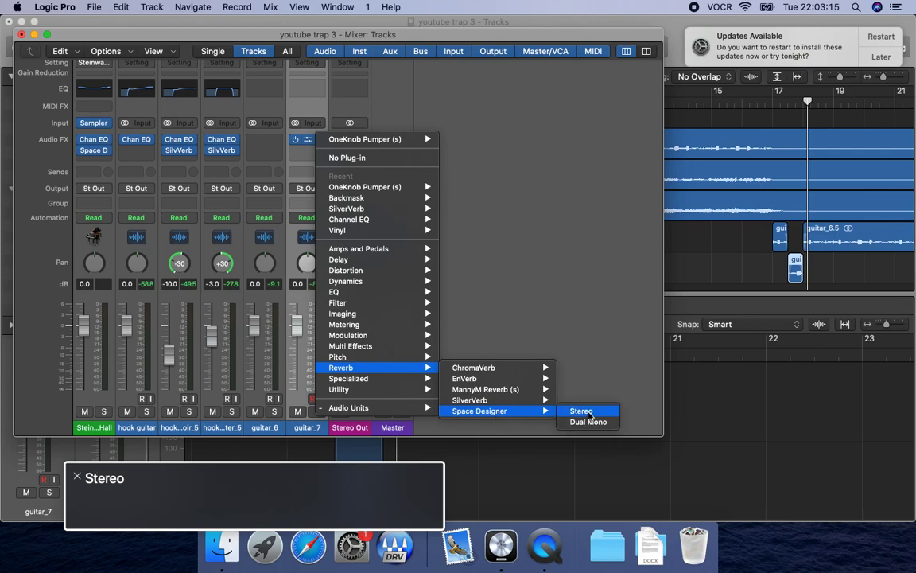
pyautogui.press('Return')
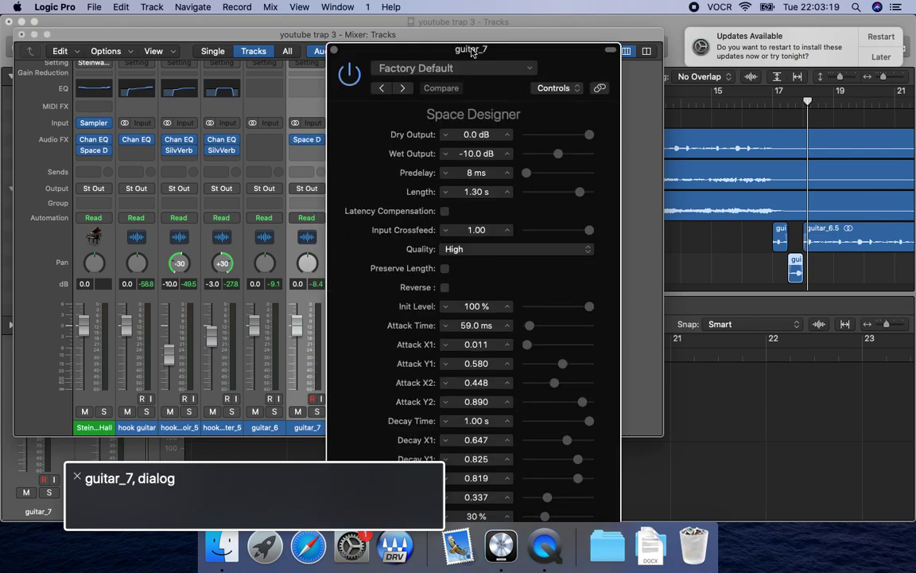
# Load the "reverse" setting in Space Designer and play the guitar section from bar 17.
pyautogui.hotkey('ctrl', 'alt', 'Right')
pyautogui.hotkey('ctrl', 'alt', 'Right')
pyautogui.hotkey('ctrl', 'alt', 'Right')
pyautogui.hotkey('ctrl', 'alt', 'Left')
pyautogui.hotkey('ctrl', 'alt', 'space')
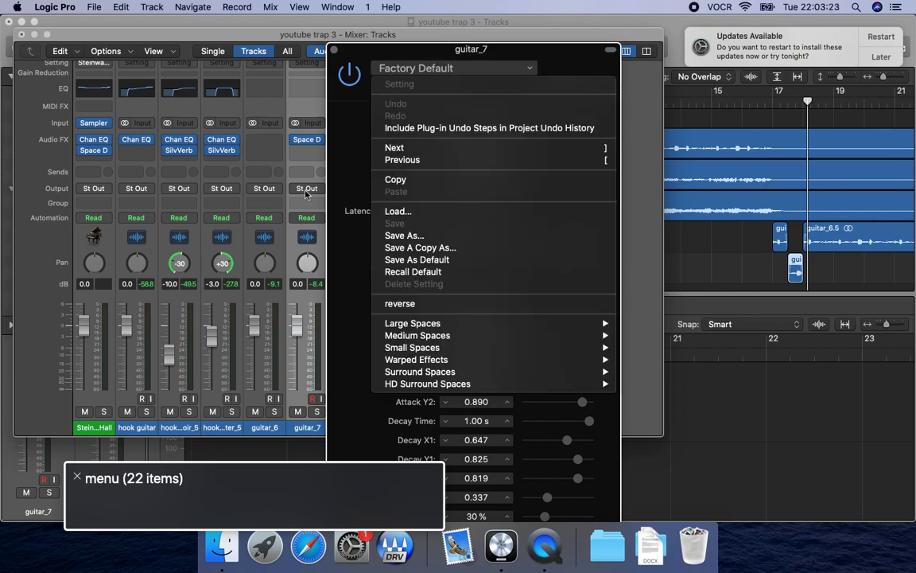
pyautogui.press('d')
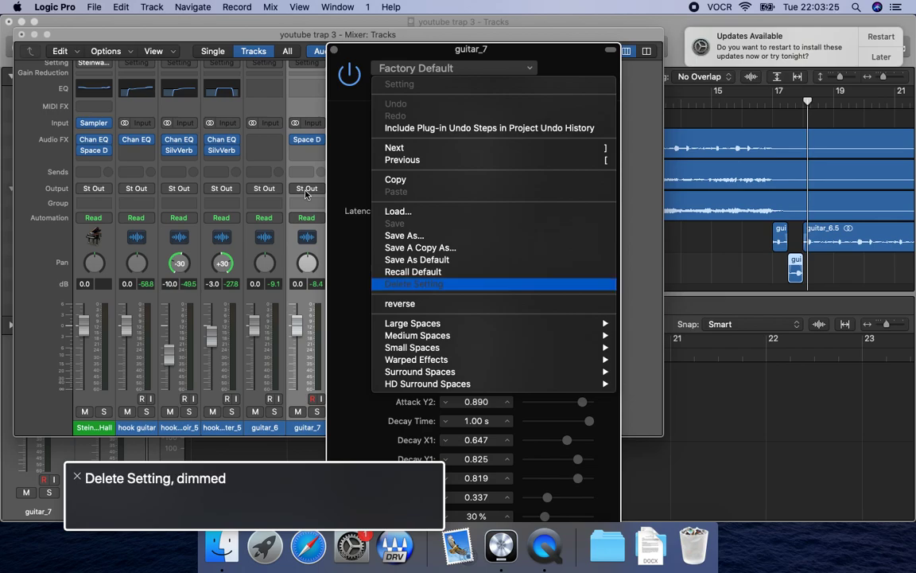
pyautogui.press('Down')
pyautogui.hotkey('ctrl', 'alt', 'space')
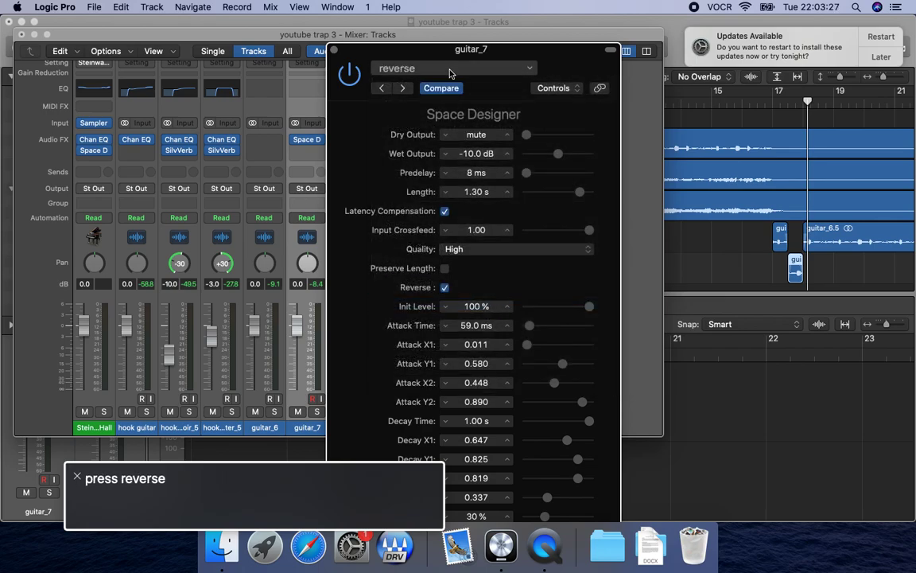
pyautogui.press('space')
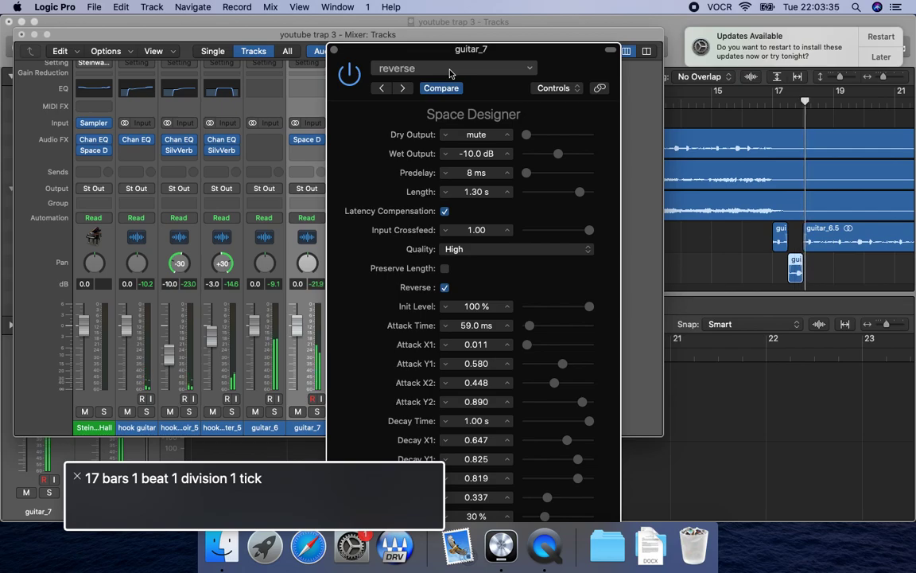
# Close the Space Designer and mixer windows and select the guitar_7 track in the arrangement.
pyautogui.press('c')
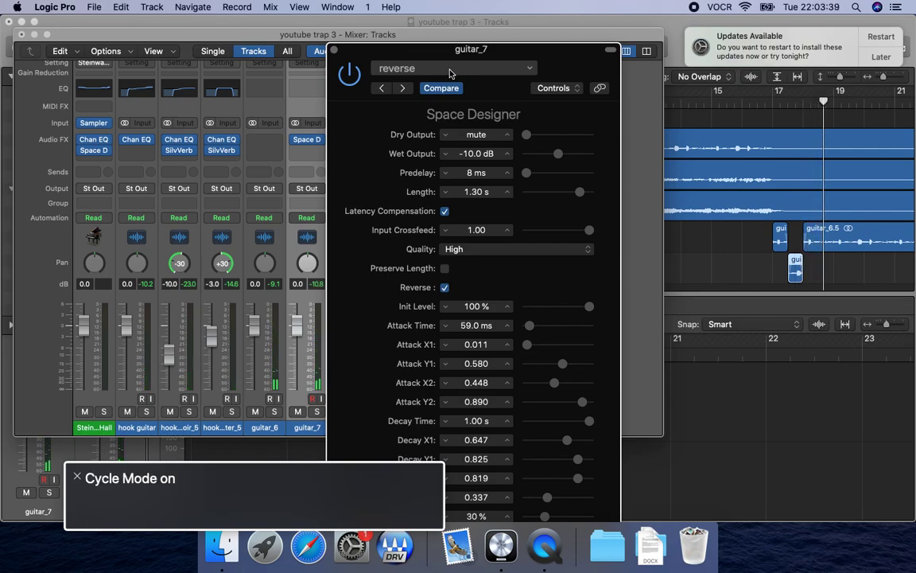
pyautogui.press('super+w')
pyautogui.press('super+w')
pyautogui.hotkey('ctrl', 'alt', 'shift', 'Down')
pyautogui.hotkey('ctrl', 'alt', 'Right')
pyautogui.hotkey('ctrl', 'alt', 'shift', 'Down')
pyautogui.press('Up')
pyautogui.press('Down')
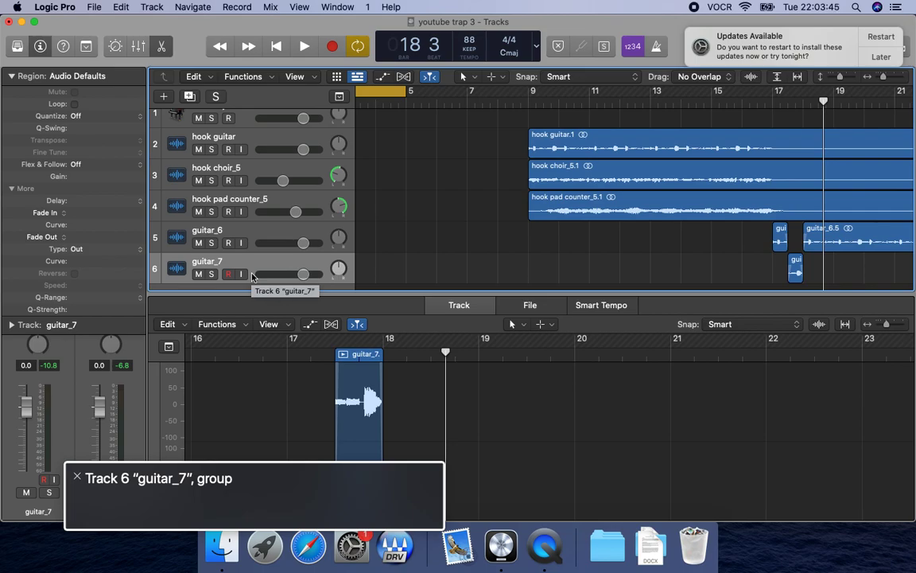
pyautogui.press('s')
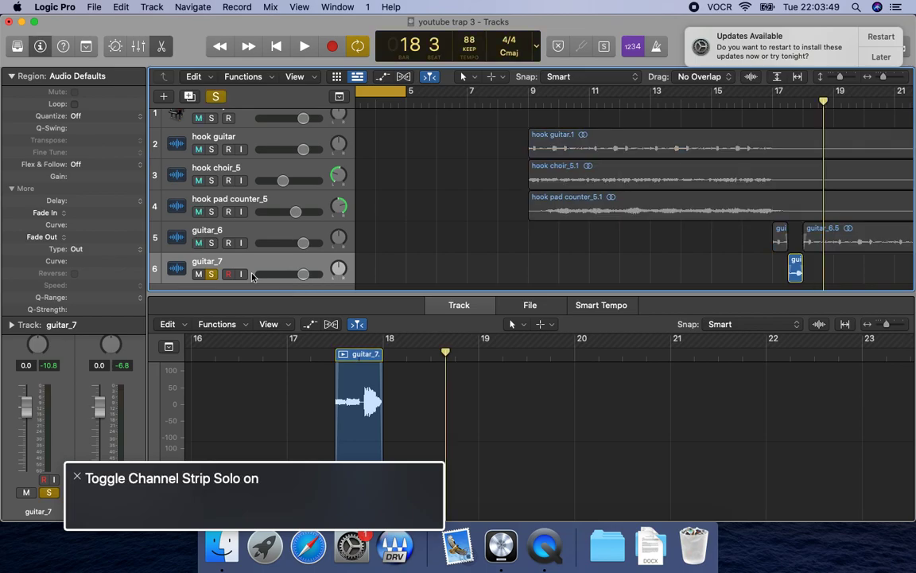
pyautogui.press('Return')
pyautogui.press('super+b')
pyautogui.press('Tab')
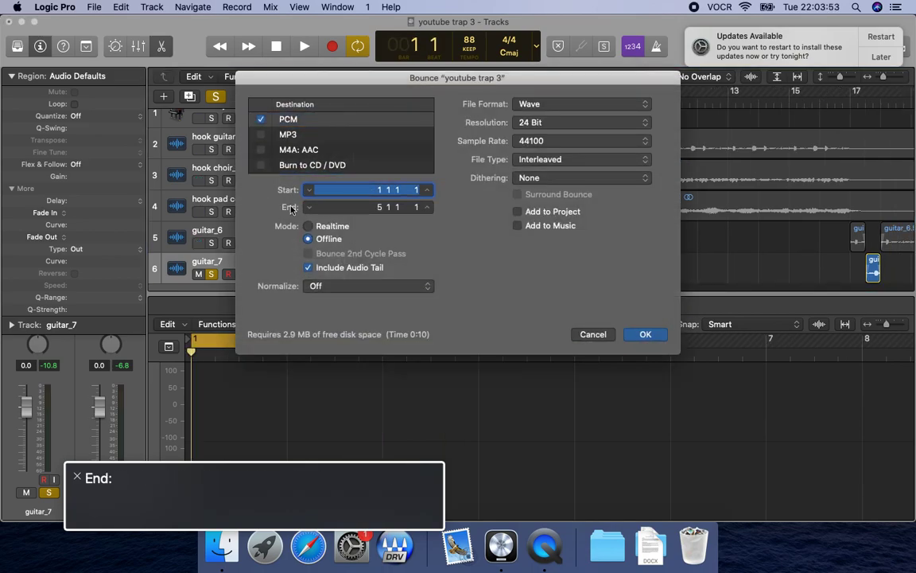
pyautogui.press('Escape')
pyautogui.click(253, 246)
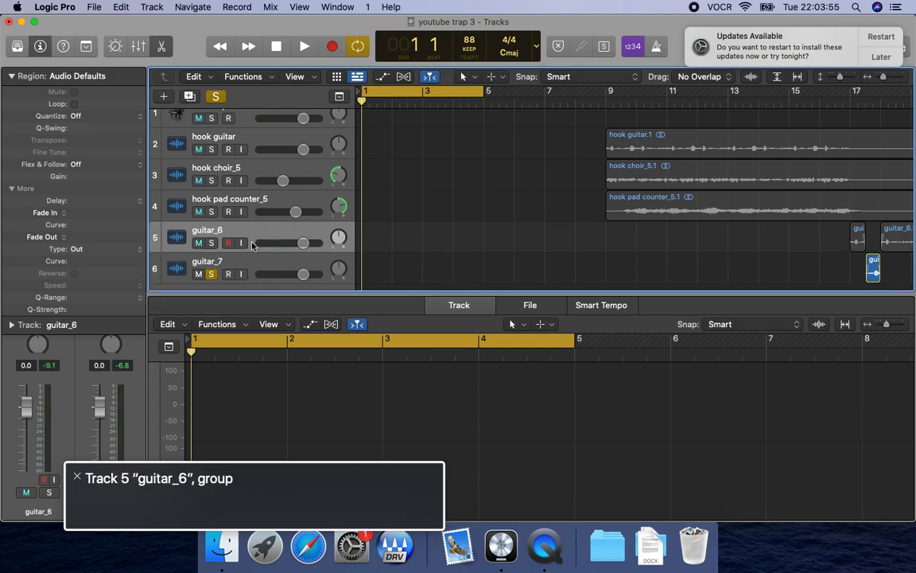
pyautogui.click(253, 274)
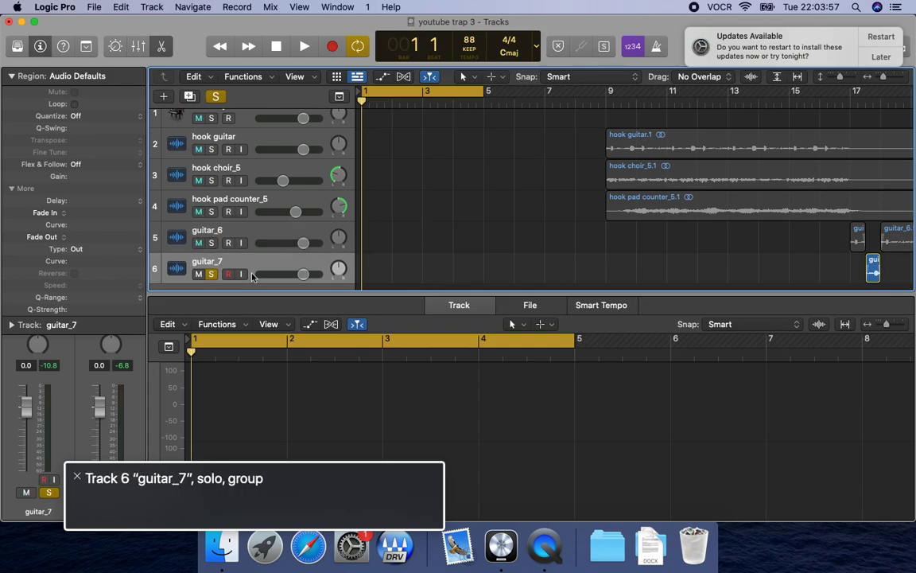
pyautogui.press('Up')
pyautogui.press('Down')
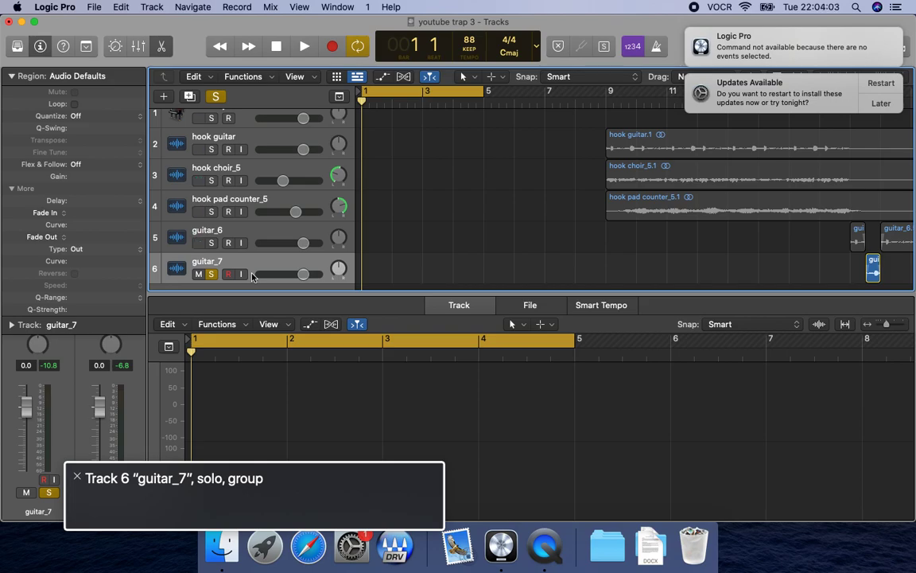
# Try playing from the project start with the guitar_7 solo switched on and off.
pyautogui.press('s')
pyautogui.press('space')
pyautogui.press('space')
pyautogui.press('Return')
pyautogui.hotkey('shift', '.')
pyautogui.press('Return')
pyautogui.hotkey('shift', '.')
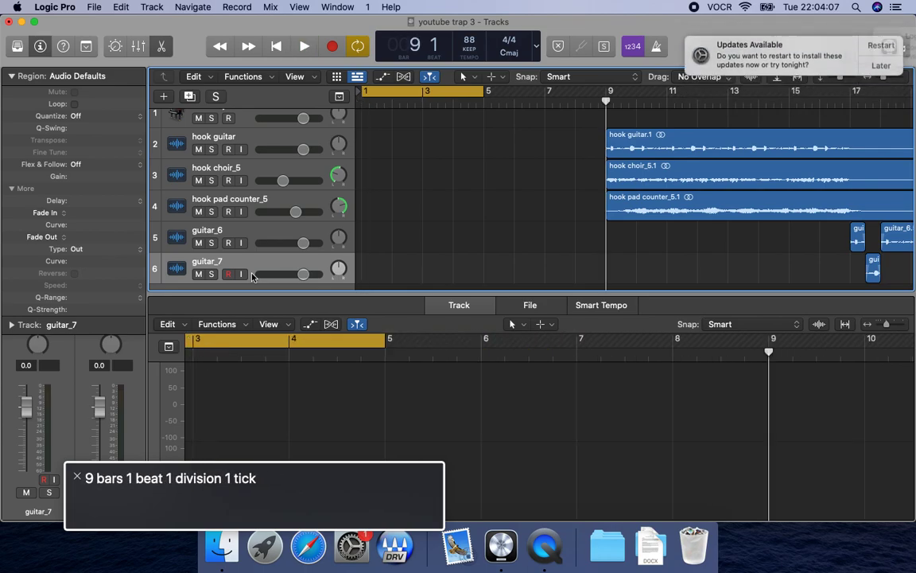
pyautogui.press('.')
pyautogui.press(',')
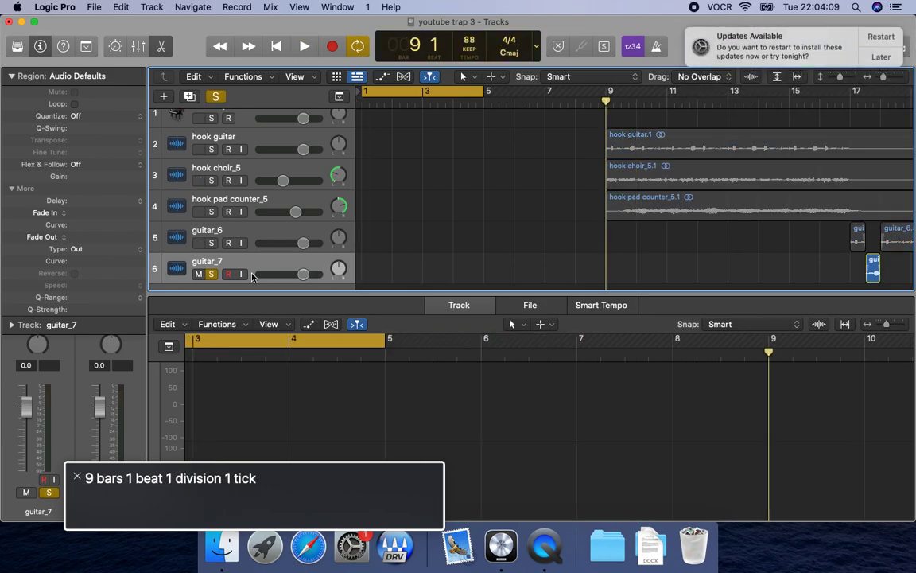
pyautogui.press('Return')
pyautogui.press('s')
pyautogui.press('space')
pyautogui.press('space')
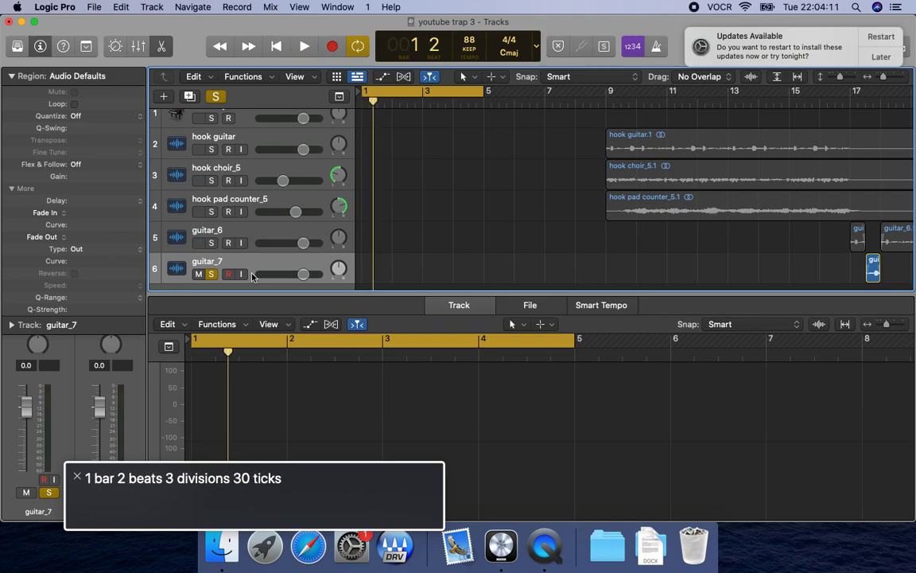
pyautogui.press('s')
pyautogui.press('space')
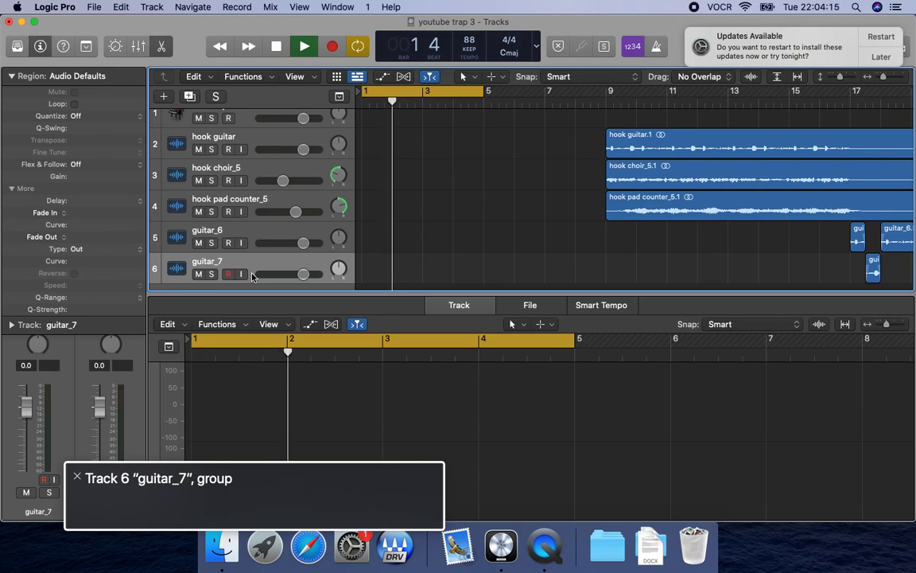
# Check playback on the guitar_6 track from the early bars and turn Cycle Mode off.
pyautogui.press('Up')
pyautogui.press('Return')
pyautogui.press('space')
pyautogui.hotkey('shift', '.')
pyautogui.press('.')
pyautogui.press('.')
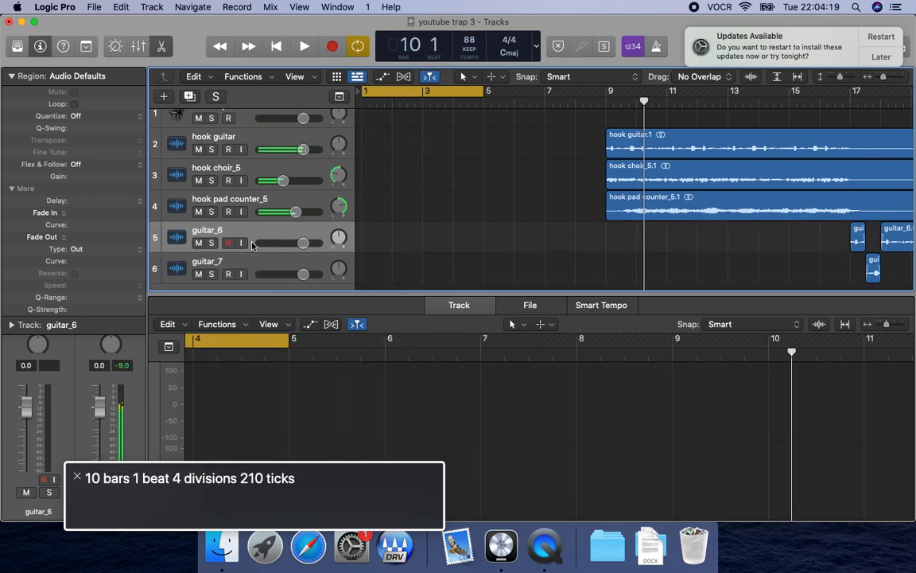
pyautogui.press('Return')
pyautogui.press('.')
pyautogui.press('.')
pyautogui.press('space')
pyautogui.press('.')
pyautogui.press('space')
pyautogui.press('c')
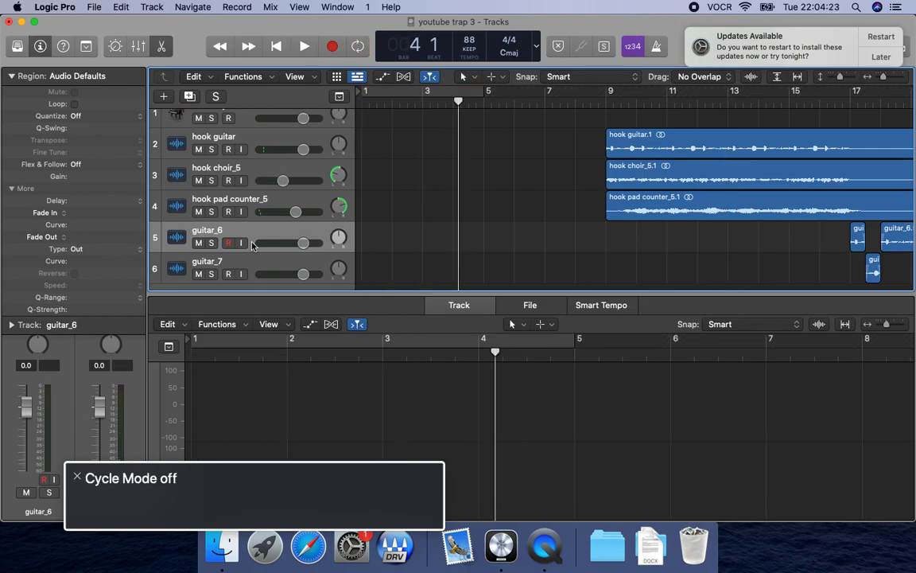
# Select and solo the guitar_7 track with its region and play that region in bar 17.
pyautogui.click(253, 275)
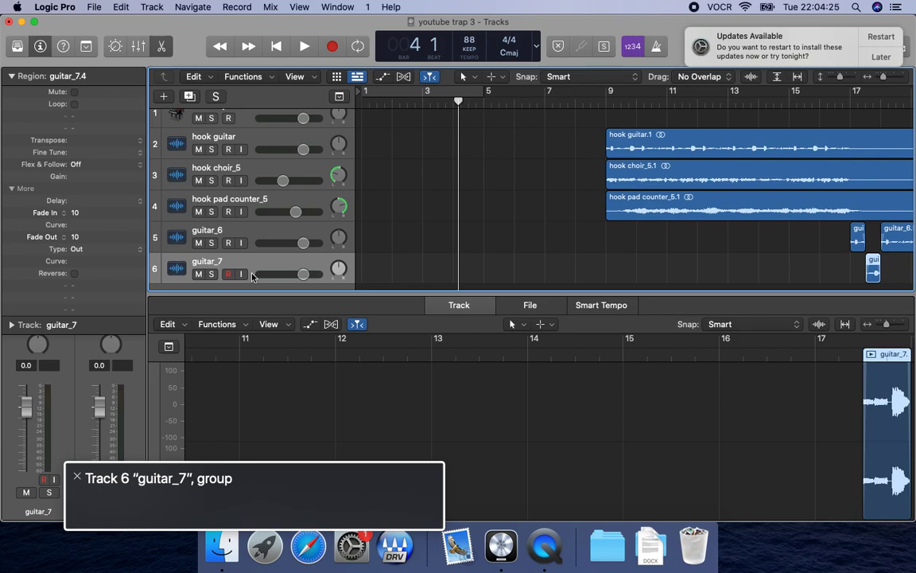
pyautogui.press('s')
pyautogui.hotkey('shift', 'space')
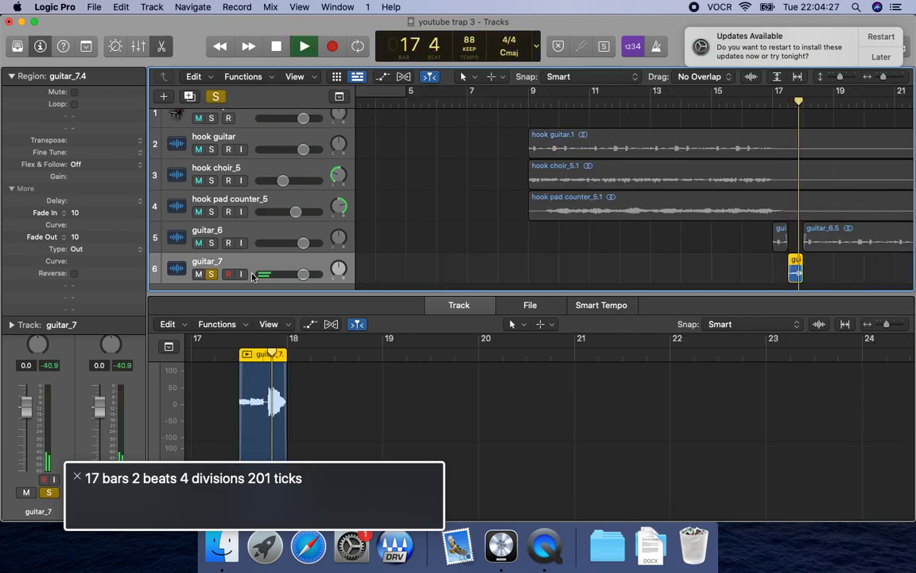
pyautogui.press('space')
# Bounce the soloed guitar_7 section from 17 3 1 1 to 18 1 1 1 as "gr 1" into the youtube 3 trap folder.
pyautogui.press('Return')
pyautogui.press('super+b')
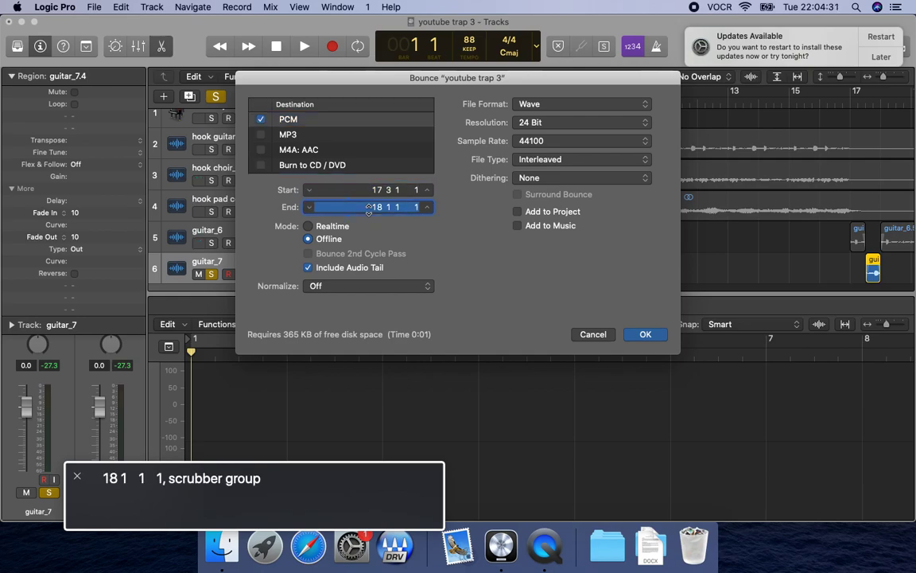
pyautogui.click(645, 334)
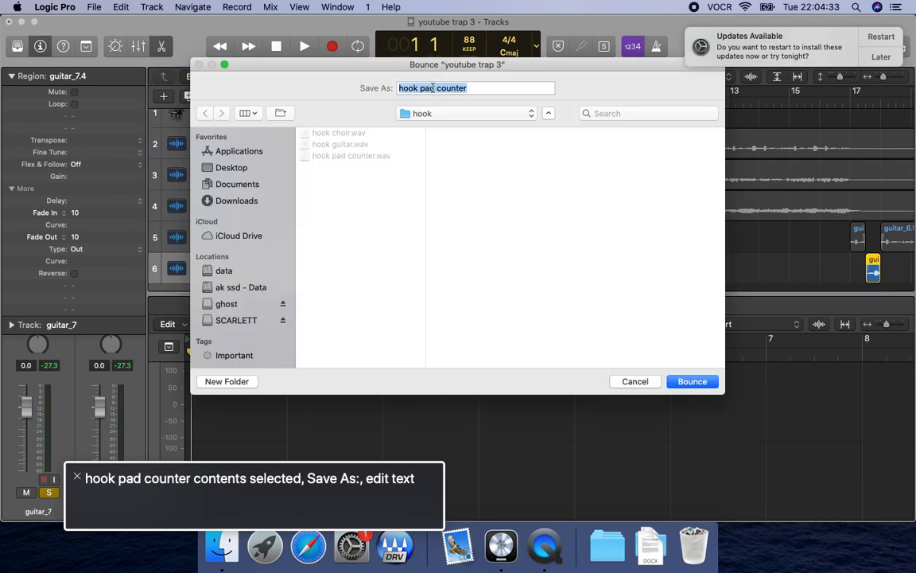
pyautogui.press('BackSpace')
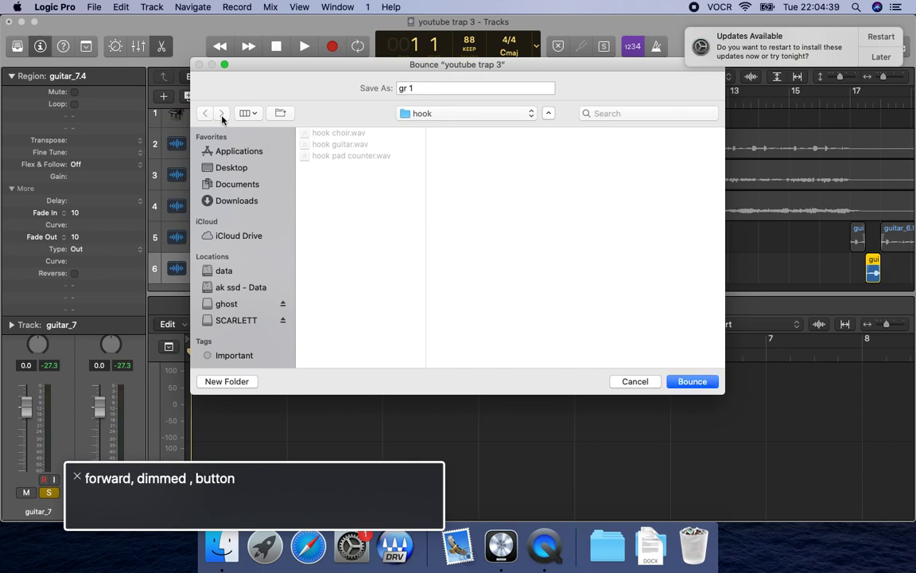
pyautogui.click(467, 117)
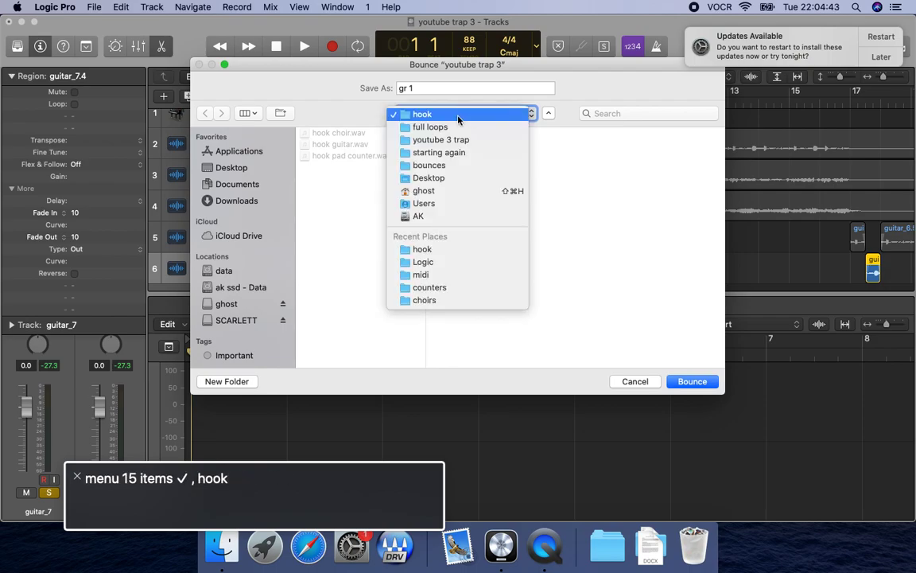
pyautogui.click(459, 139)
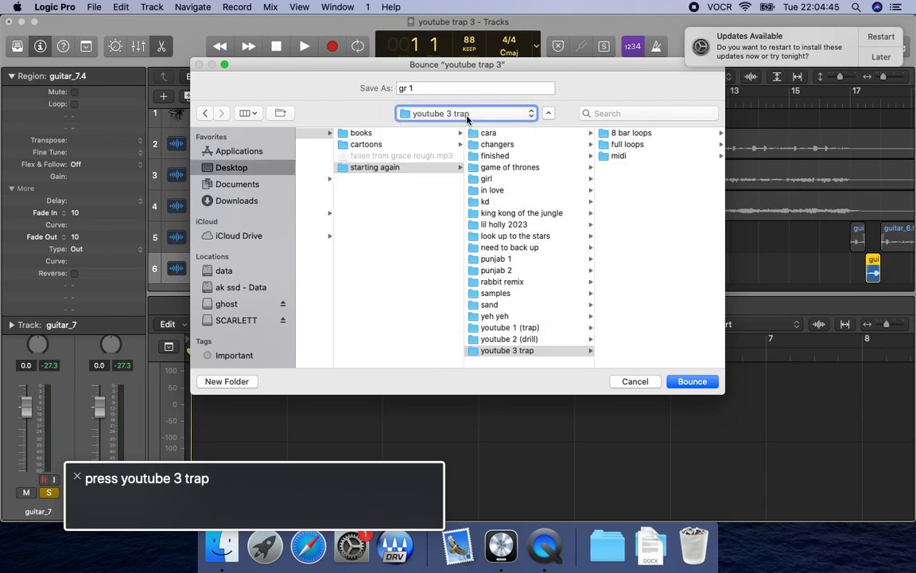
pyautogui.click(693, 384)
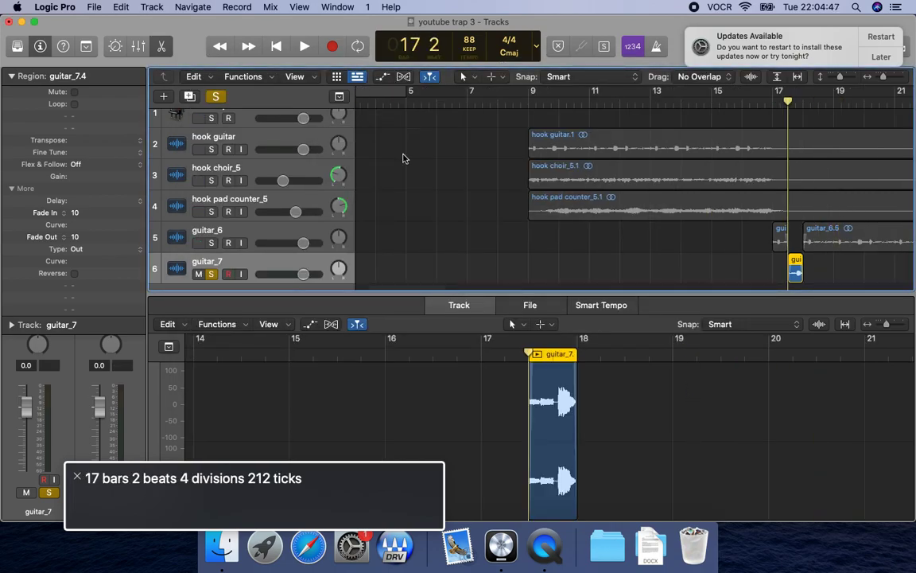
# Delete the guitar_7 track from the arrangement.
pyautogui.hotkey('ctrl', 'alt', 'shift', 'Down')
pyautogui.hotkey('ctrl', 'alt', 'Right')
pyautogui.hotkey('ctrl', 'alt', 'shift', 'Down')
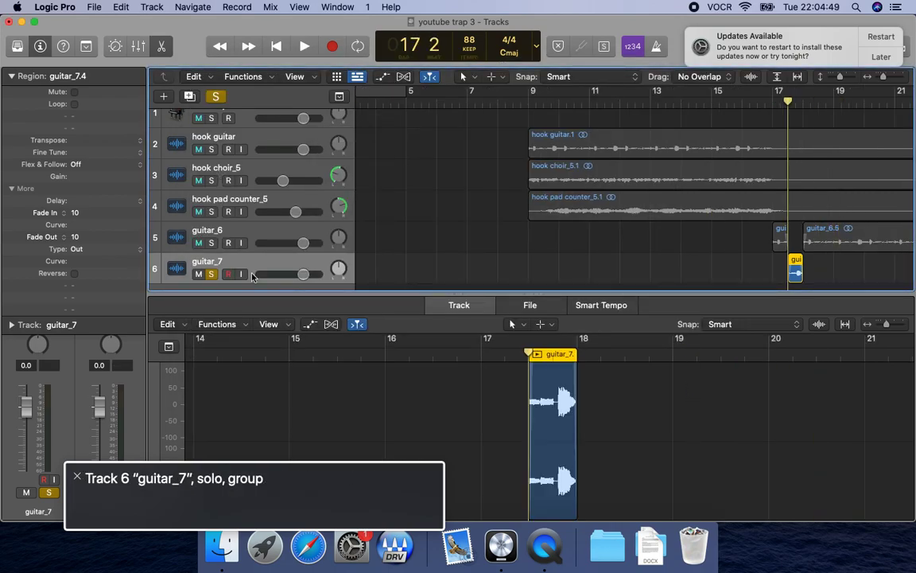
pyautogui.press('super+BackSpace')
pyautogui.hotkey('ctrl', 'alt', 'Right')
pyautogui.hotkey('ctrl', 'alt', 'space')
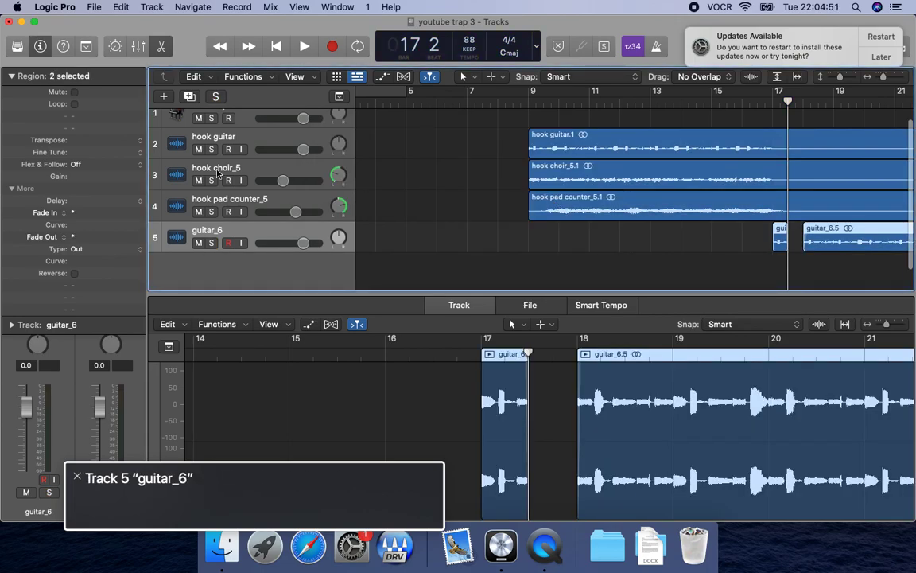
# Copy gr 1.wav from the youtube 3 trap folder in Finder and return to Logic Pro.
pyautogui.press('super+Tab')
pyautogui.press('Left')
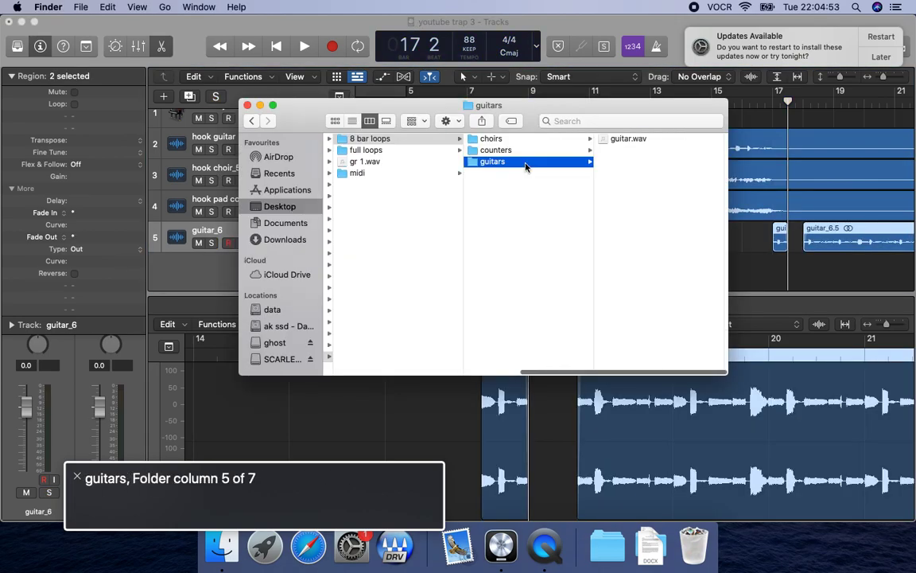
pyautogui.press('Left')
pyautogui.press('Left')
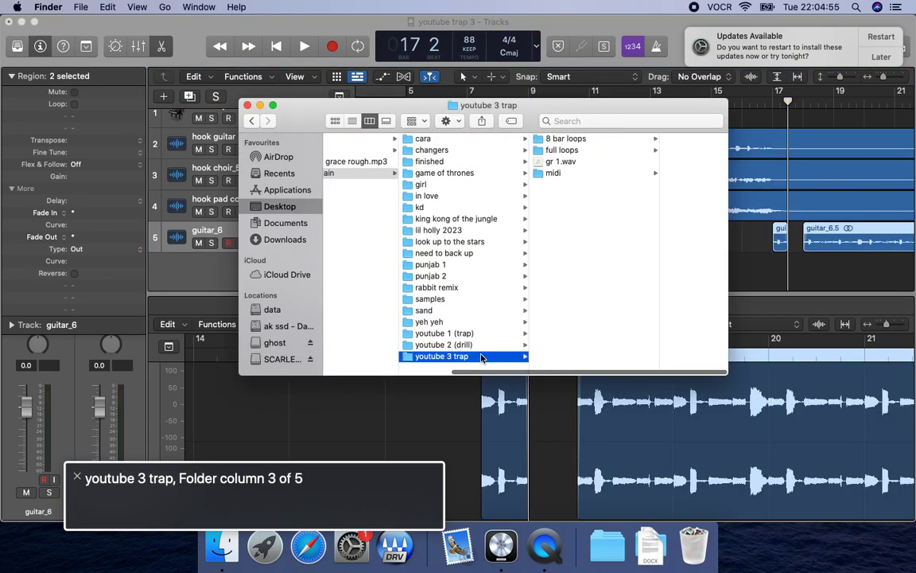
pyautogui.press('Right')
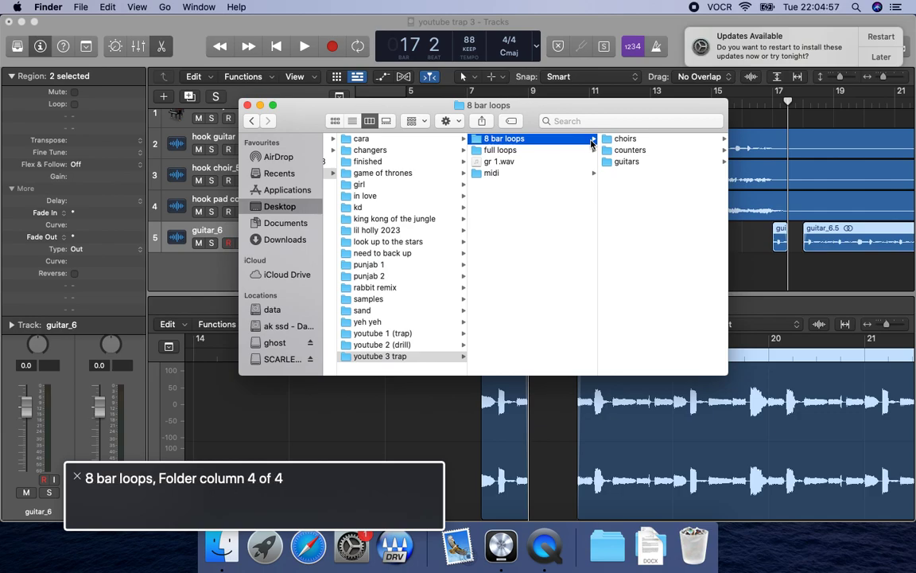
pyautogui.click(527, 149)
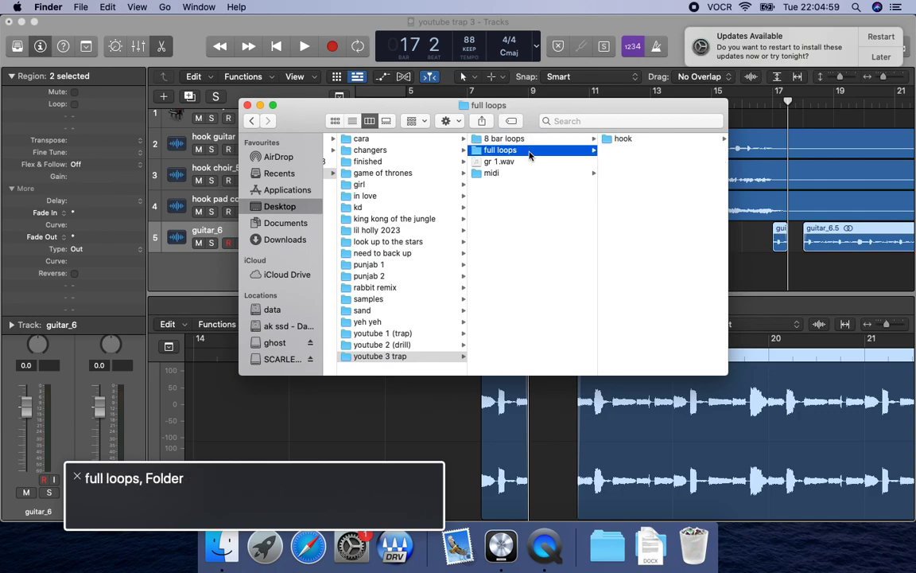
pyautogui.click(528, 163)
pyautogui.press('super+c')
pyautogui.press('super+Tab')
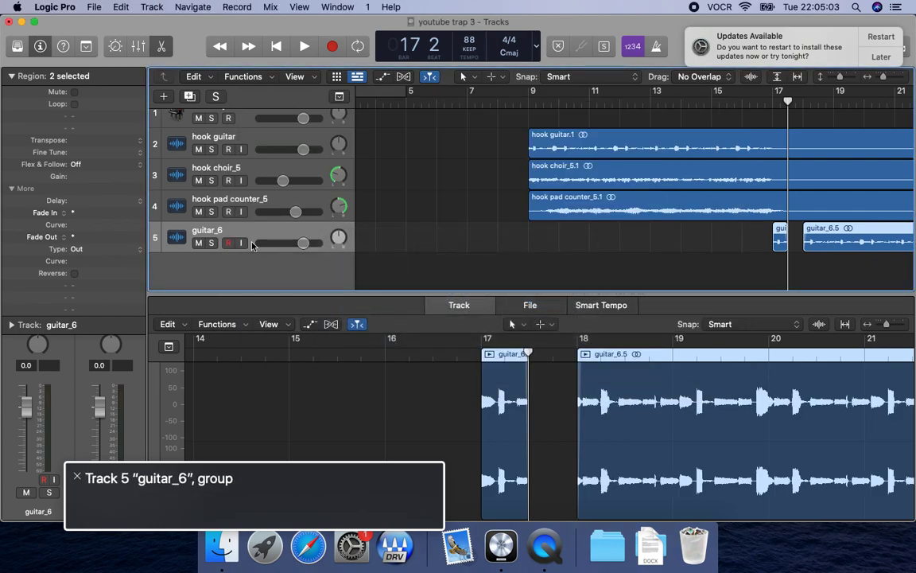
# Paste the gr 1 audio onto its own track at the start of bar 17 and clear the selection.
pyautogui.press(',')
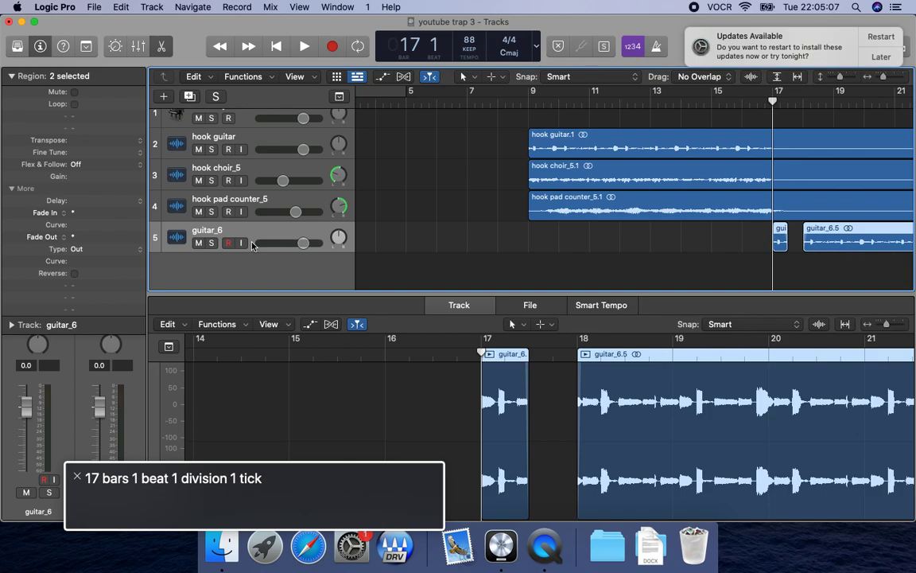
pyautogui.press('super+v')
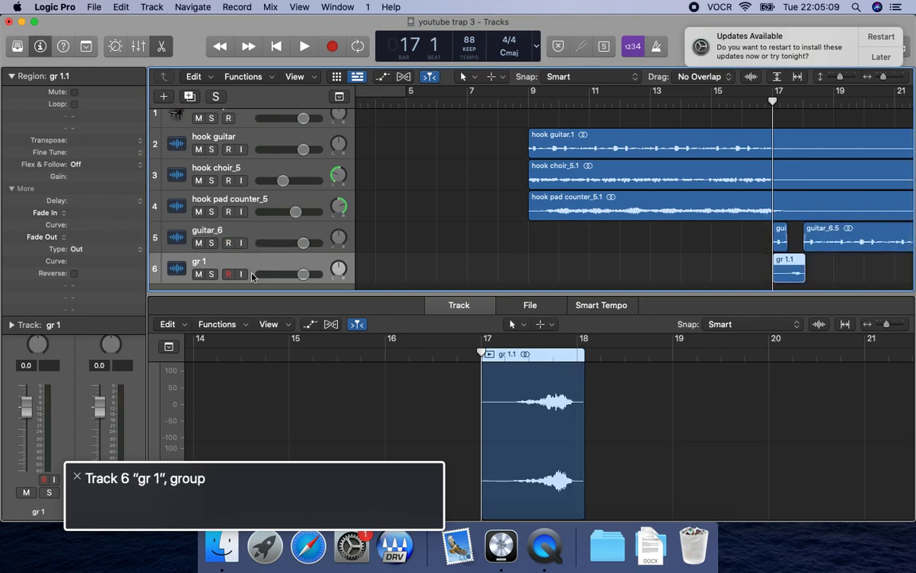
pyautogui.hotkey('Left', 'Right')
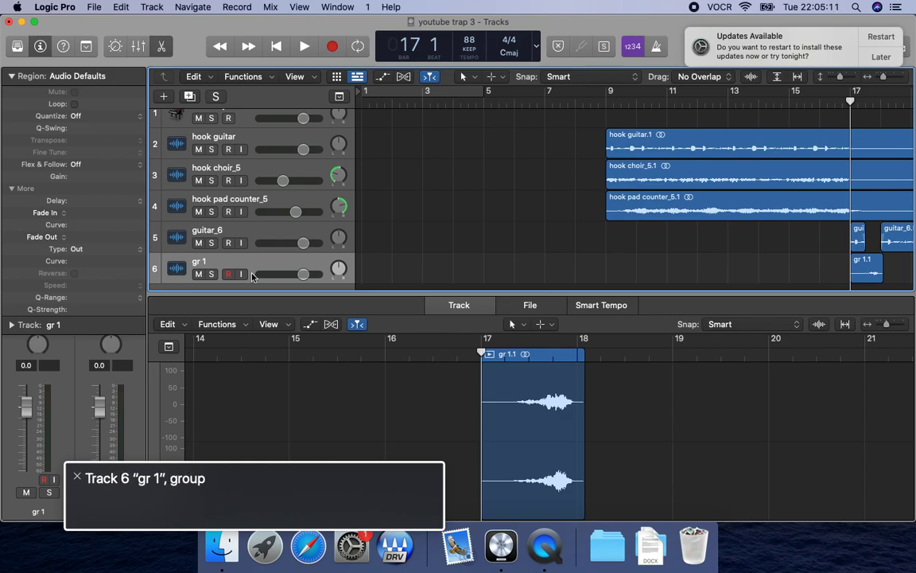
# Play from the start of bar 17 into bar 18 several times to check how gr 1 leads into guitar_6.
pyautogui.press(',')
pyautogui.press('.')
pyautogui.press('space')
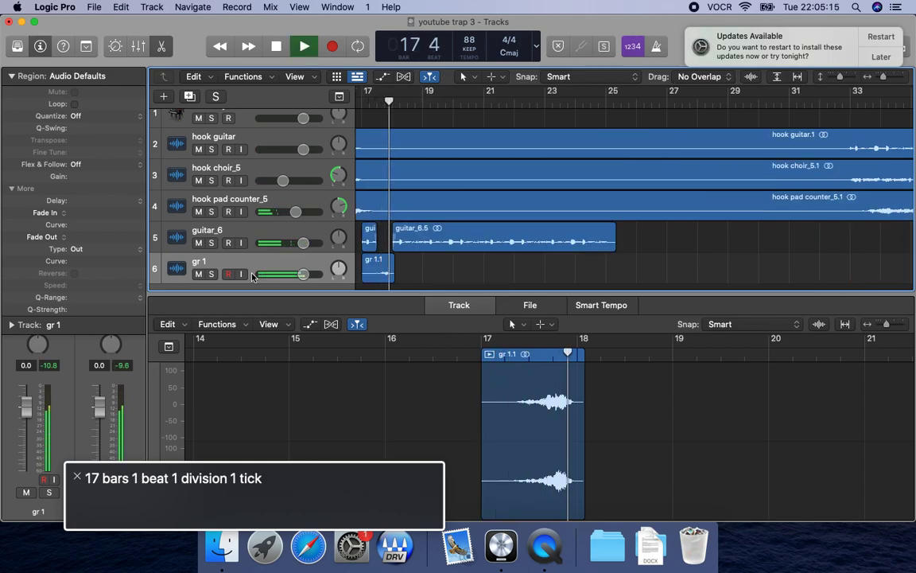
pyautogui.press('space')
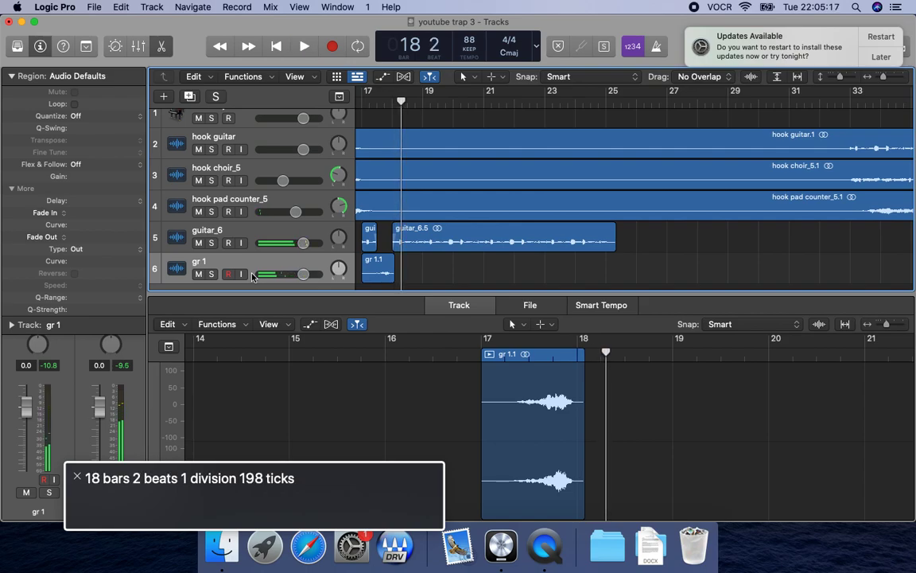
pyautogui.press(';')
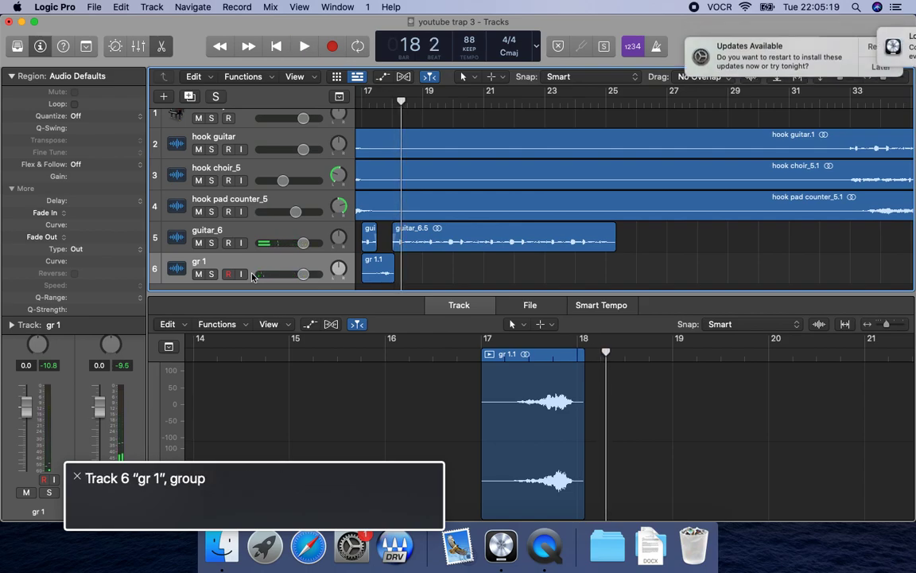
pyautogui.press('space')
pyautogui.press('.')
pyautogui.press(',')
pyautogui.press(',')
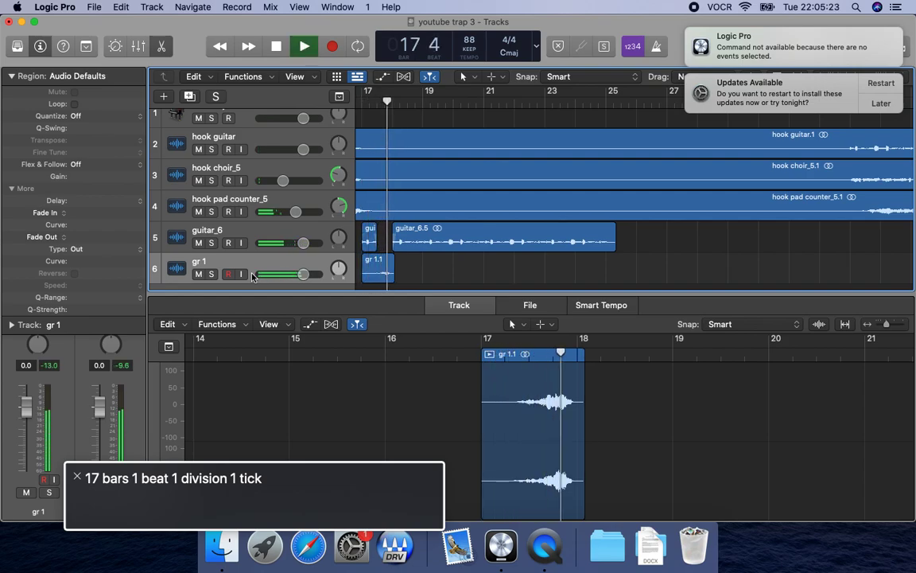
pyautogui.press('space')
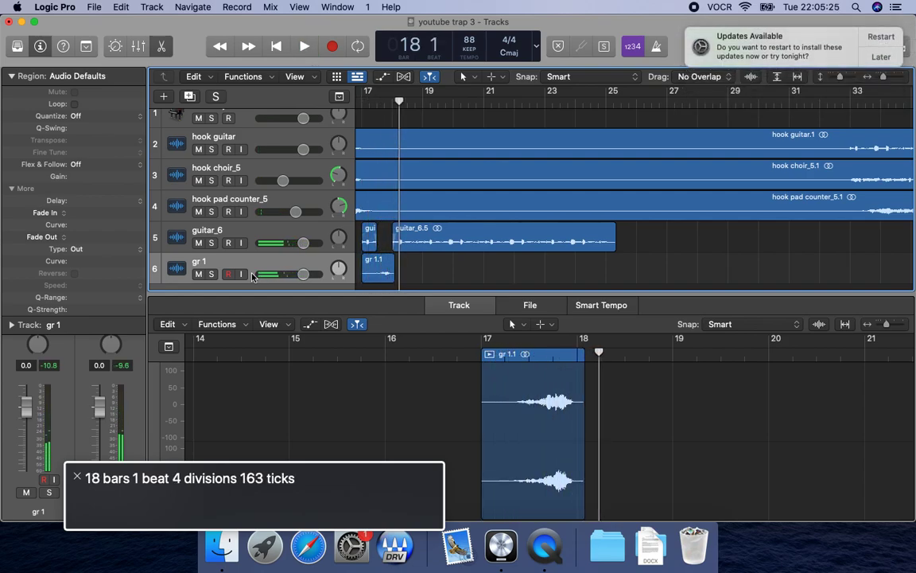
pyautogui.press(',')
pyautogui.press(',')
pyautogui.press(',')
pyautogui.press('space')
pyautogui.press('.')
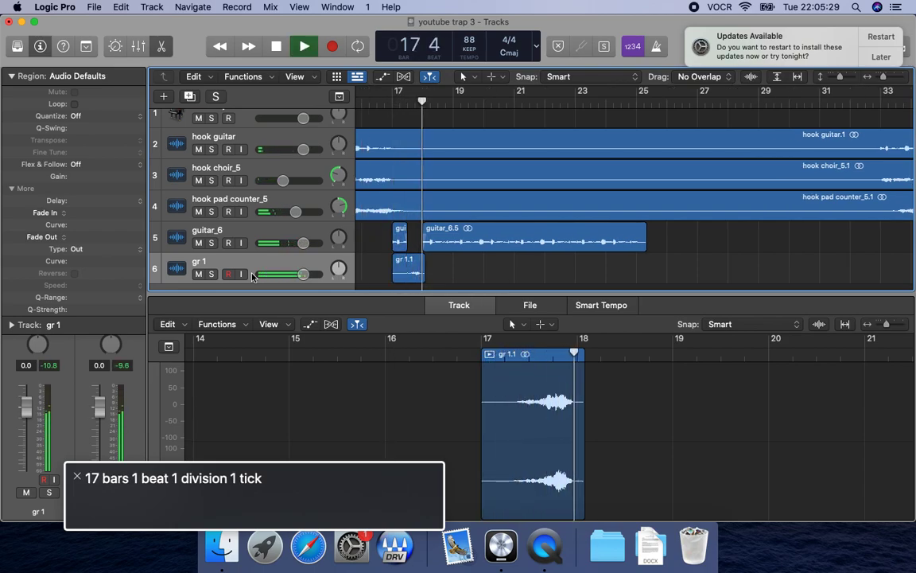
pyautogui.press('space')
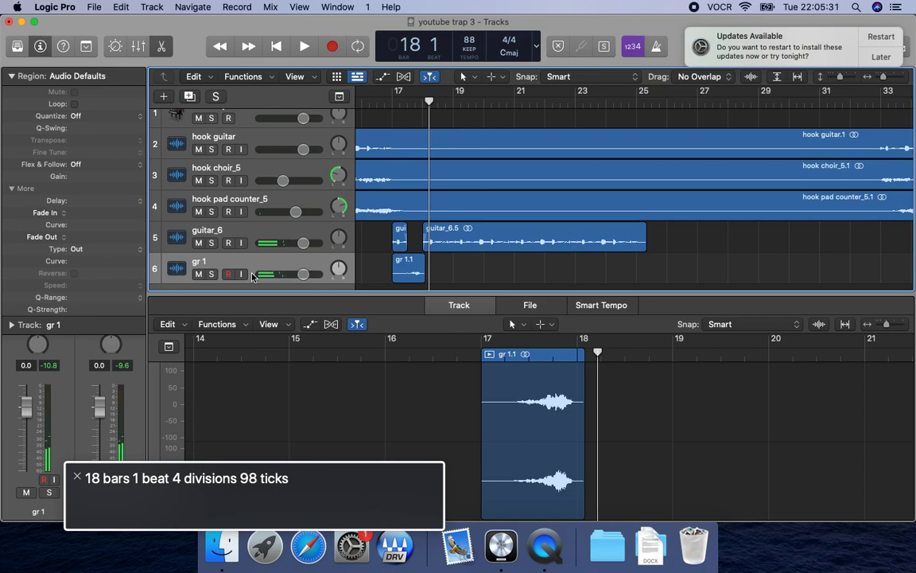
pyautogui.press(',')
pyautogui.press(',')
pyautogui.press('space')
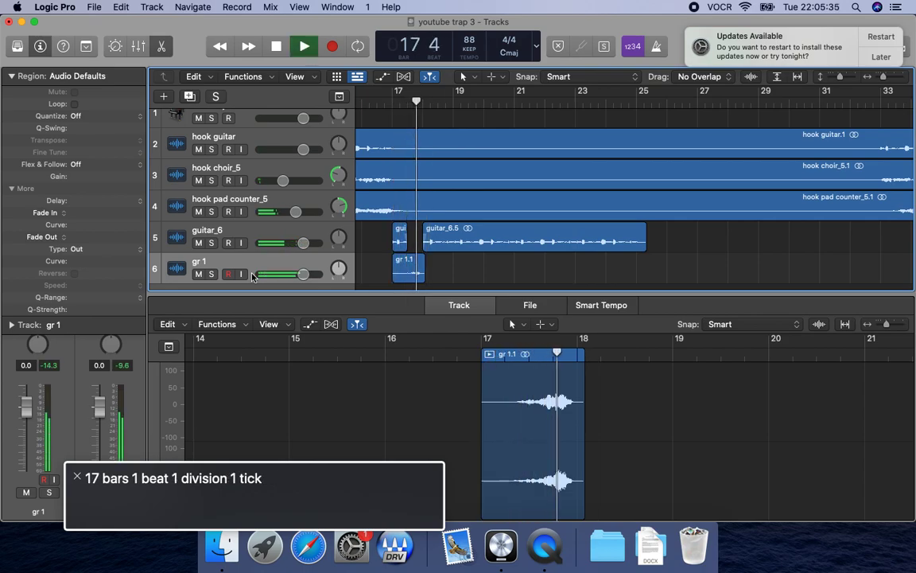
pyautogui.press('space')
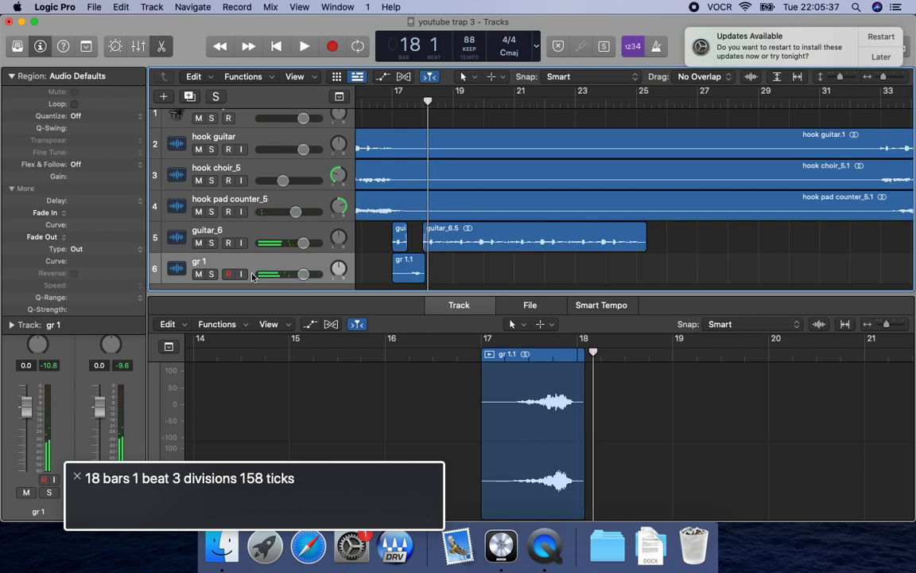
# Replay bar 17 into bar 18 and select the gr 1.1 region on track 6.
pyautogui.press(',')
pyautogui.press(',')
pyautogui.press(',')
pyautogui.press('.')
pyautogui.press('space')
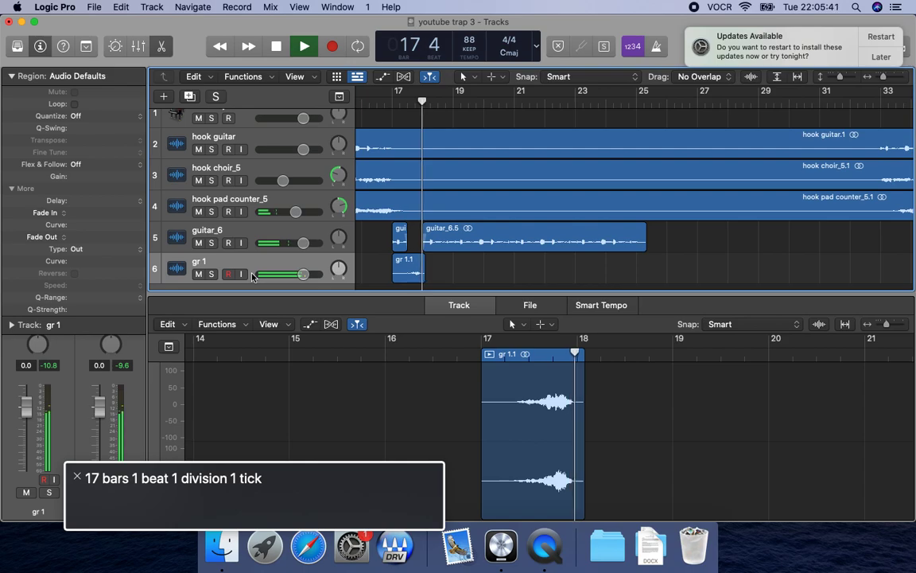
pyautogui.press('space')
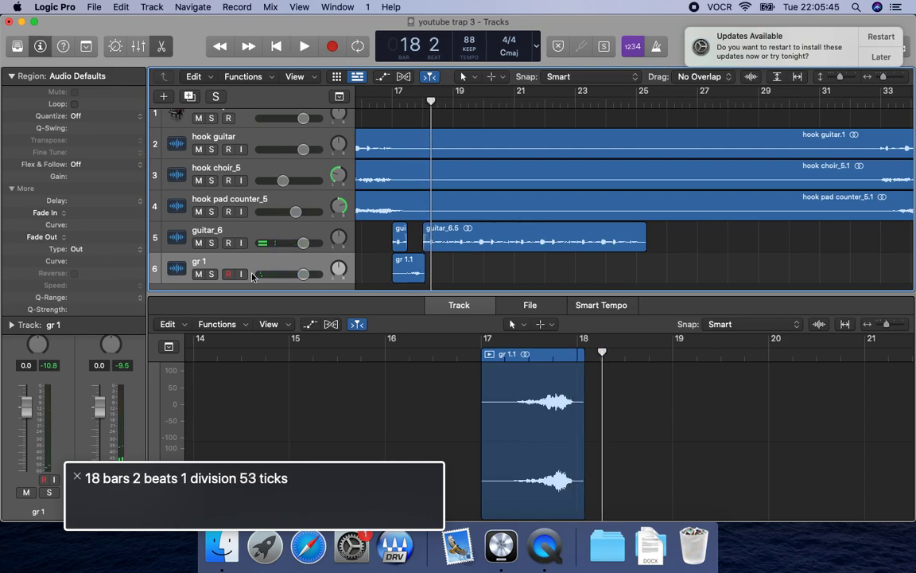
pyautogui.press(',')
pyautogui.press('.')
pyautogui.press(',')
pyautogui.press('space')
pyautogui.press(',')
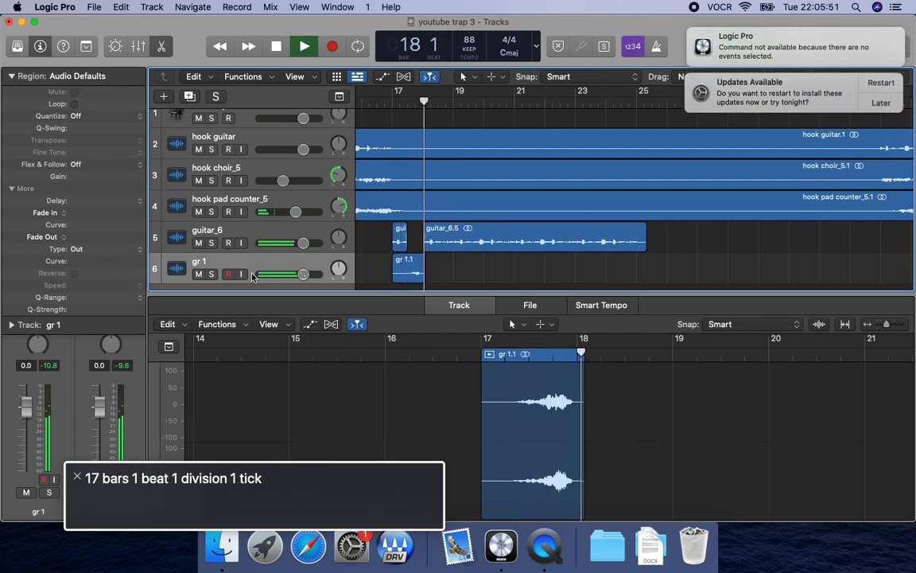
pyautogui.press('space')
pyautogui.click(252, 276)
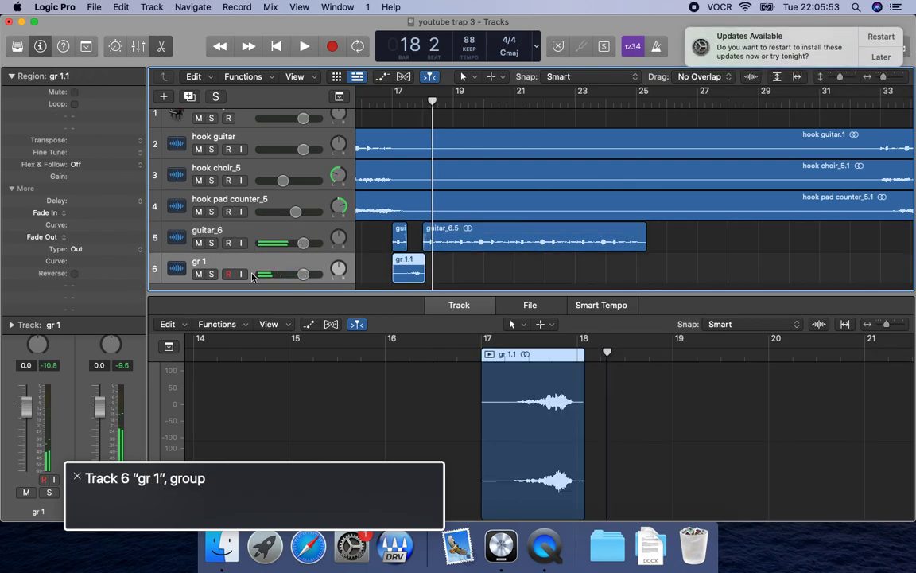
pyautogui.press('Right')
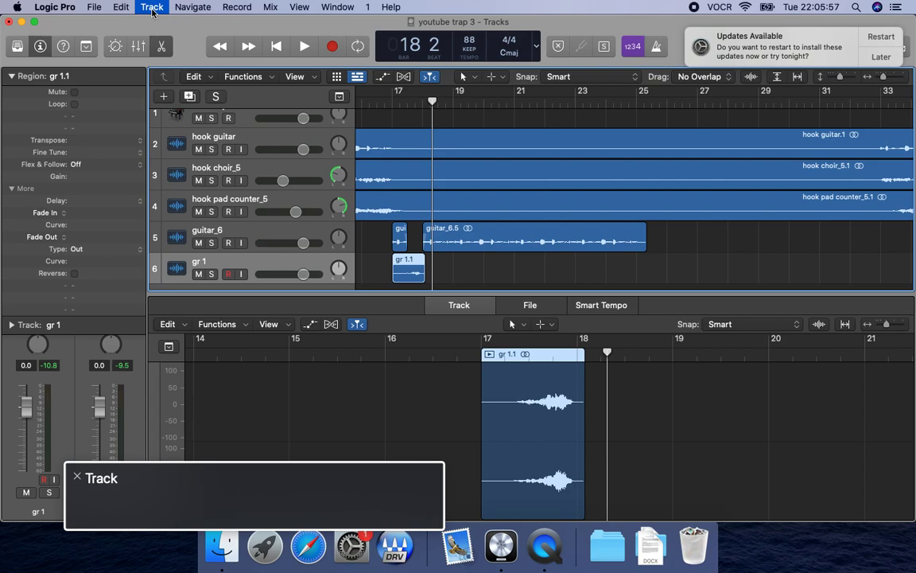
pyautogui.press('Down')
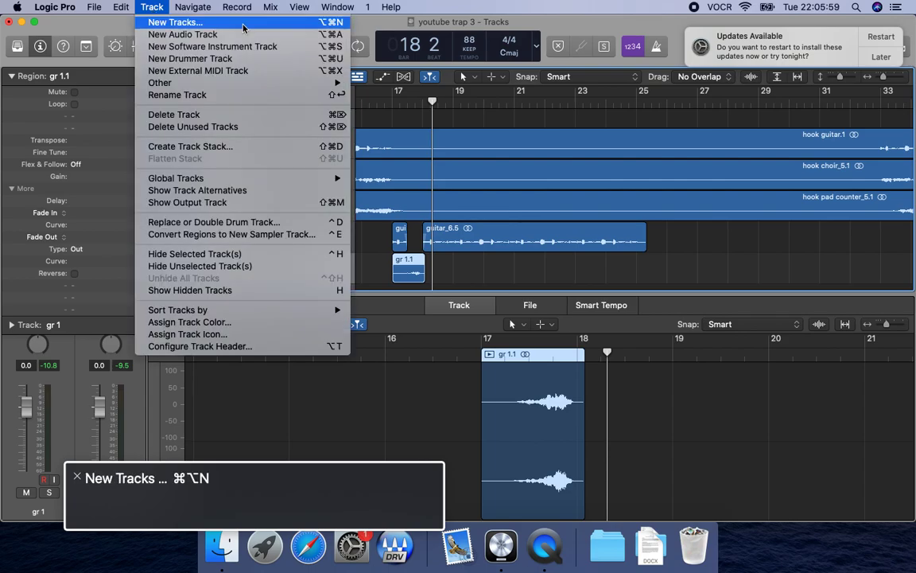
pyautogui.press('Escape')
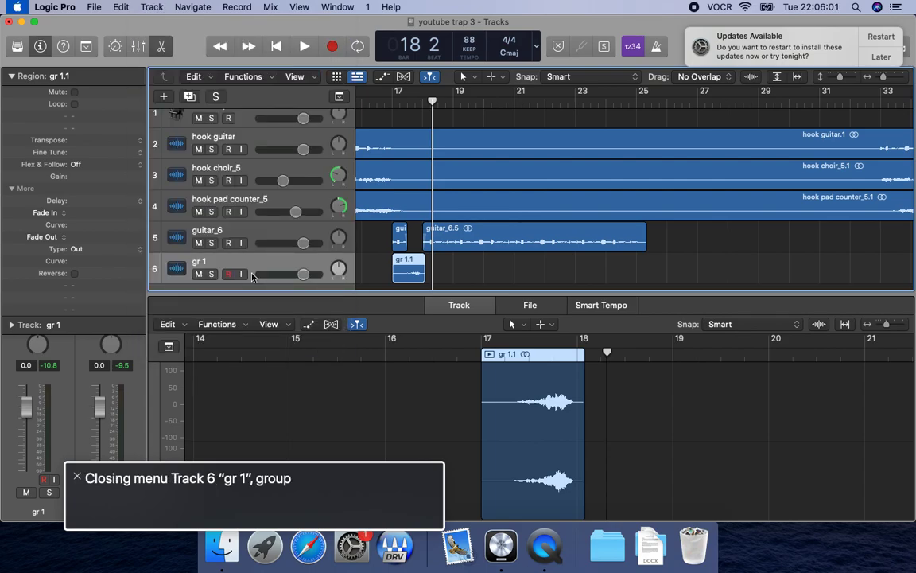
pyautogui.press('e')
pyautogui.press('Down')
pyautogui.press('m')
pyautogui.press('Left')
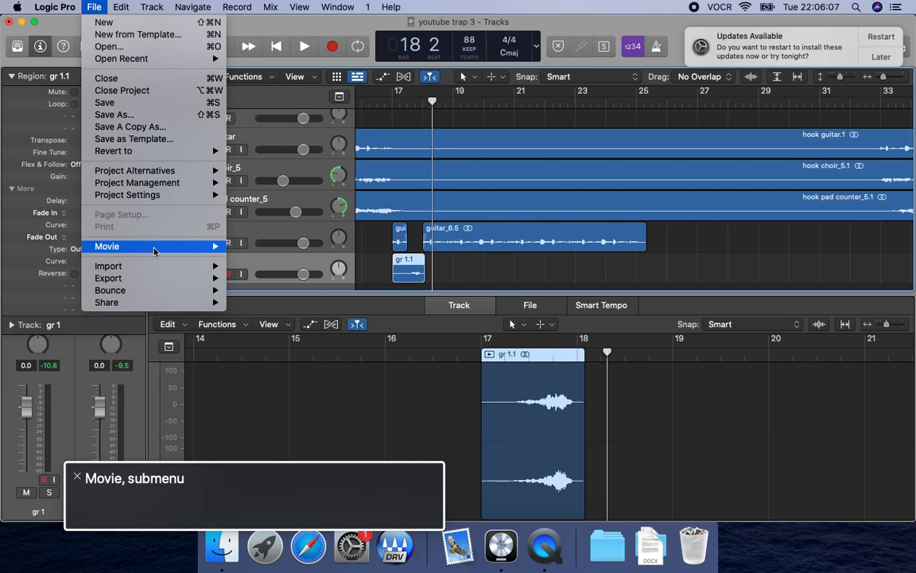
pyautogui.press('Escape')
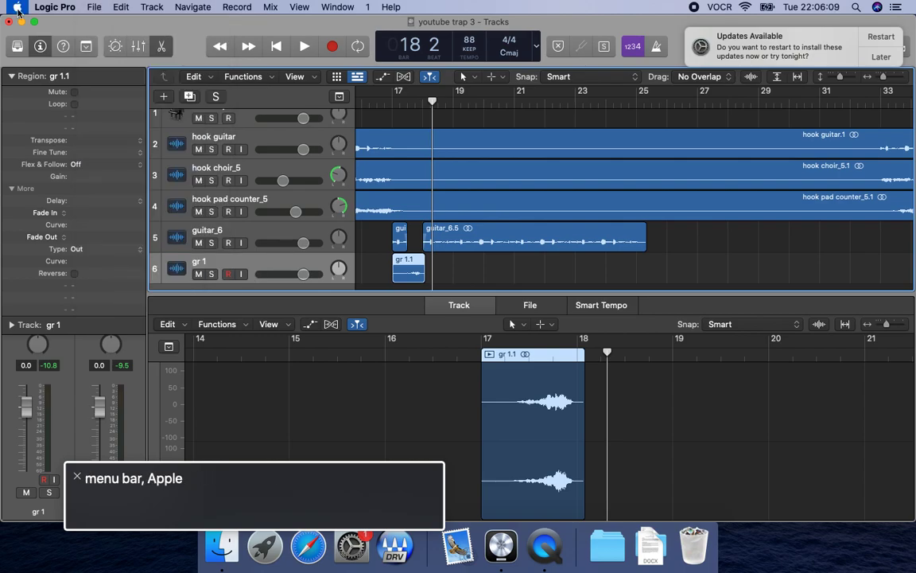
# Check which nudge value options are available for moving the gr 1.1 region.
pyautogui.press('e')
pyautogui.press('Down')
pyautogui.press('Down')
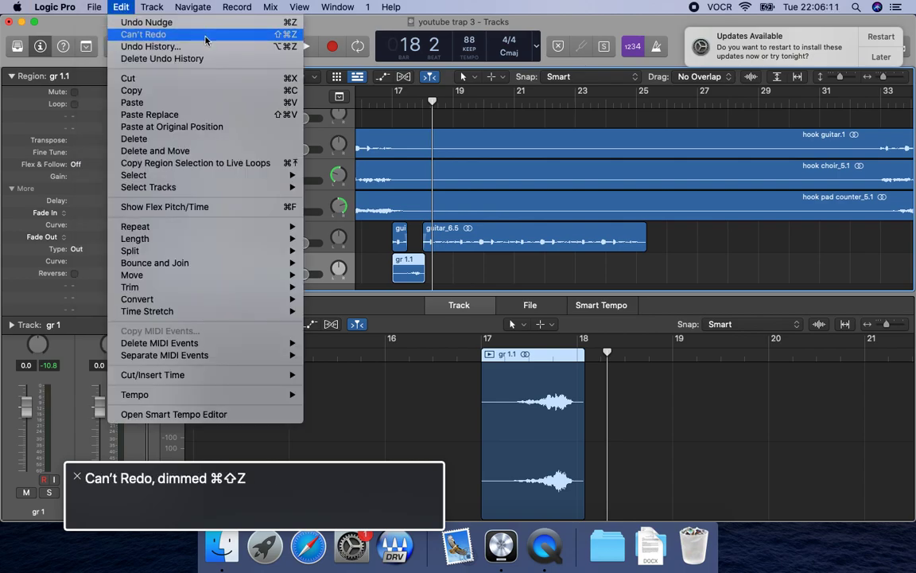
pyautogui.moveTo(205, 278)
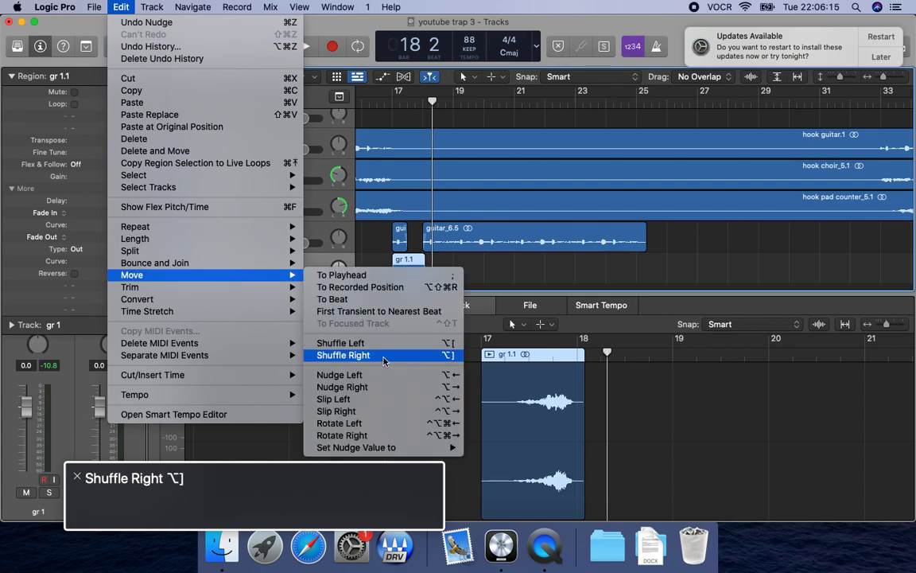
pyautogui.moveTo(445, 447)
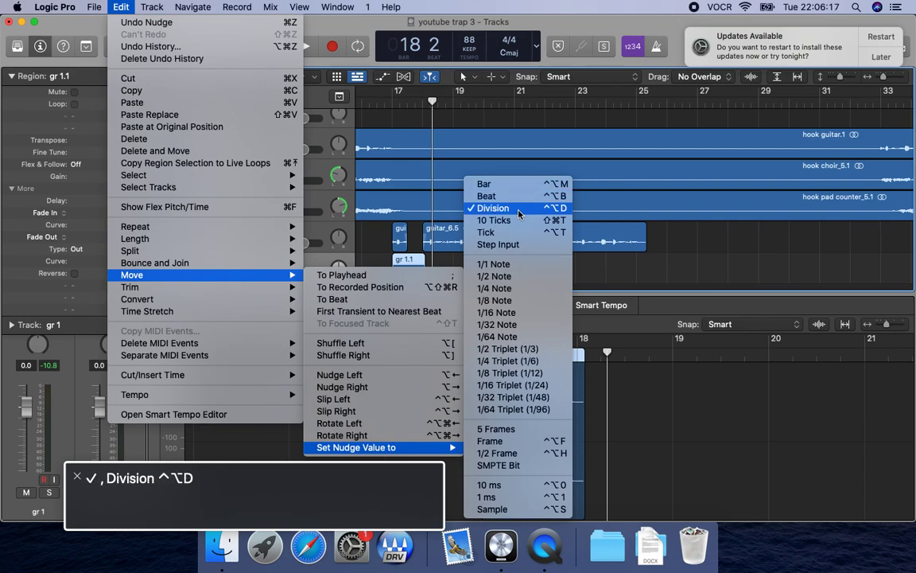
pyautogui.click(518, 213)
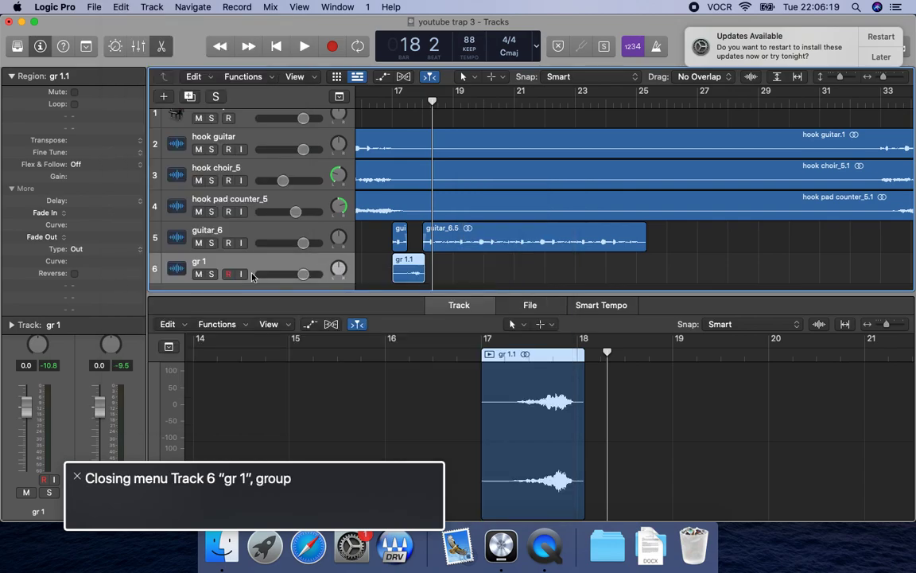
# Replay the transition from bar 17 into bar 18 with the gr 1 audio in place.
pyautogui.press(',')
pyautogui.press(',')
pyautogui.press('space')
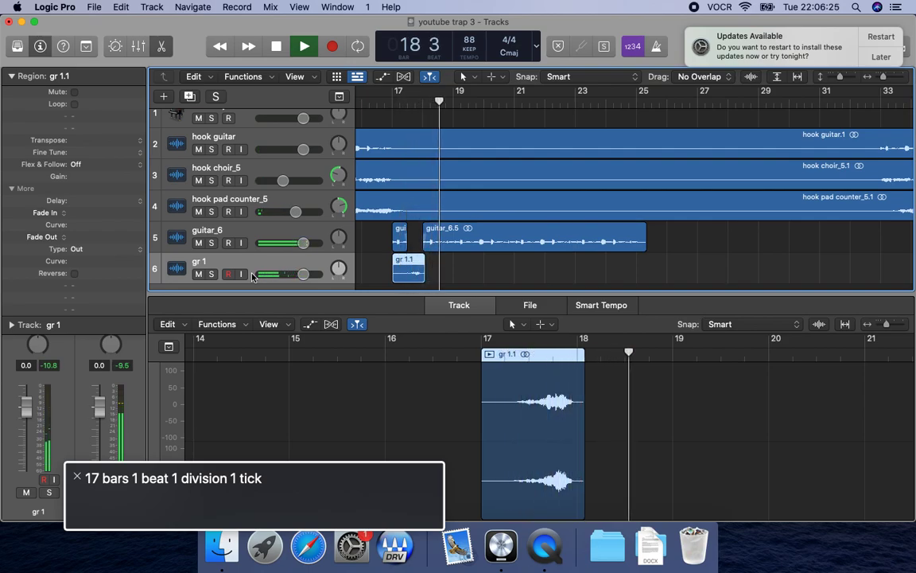
pyautogui.press('space')
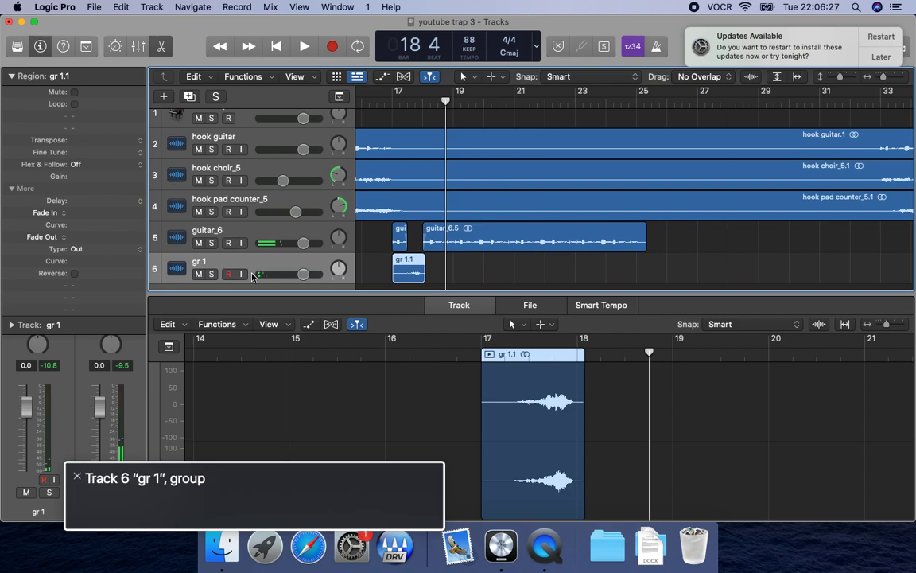
# Delete the gr 1 track together with its region.
pyautogui.press('super+BackSpace')
pyautogui.press('Tab')
pyautogui.press('Return')
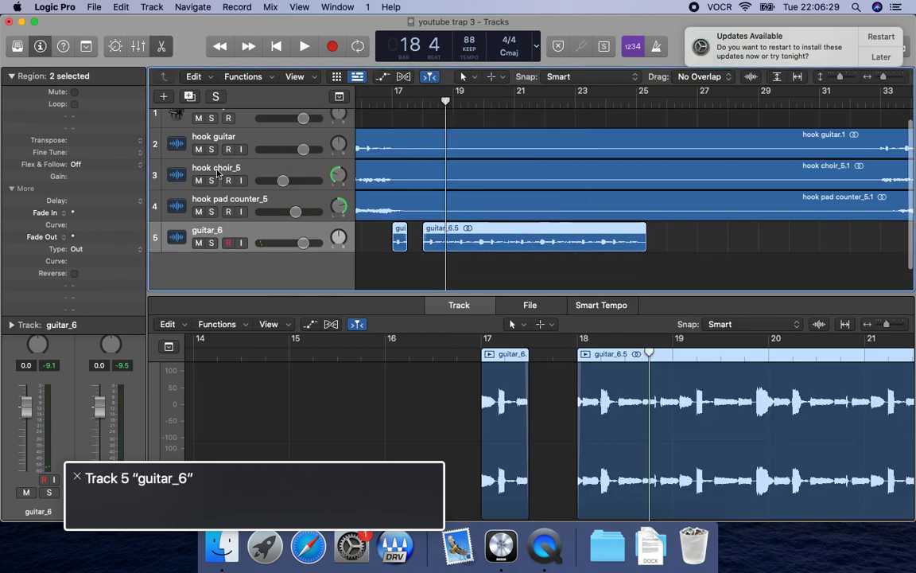
# Play the guitar_6 track from bar 17 repeatedly to judge the guitar loop without gr 1.
pyautogui.press(',')
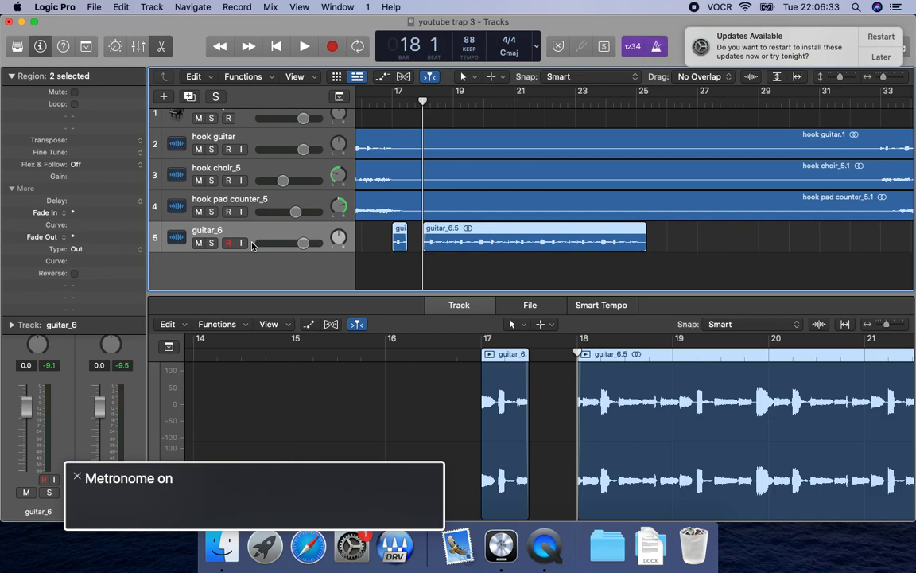
pyautogui.press(',')
pyautogui.press('space')
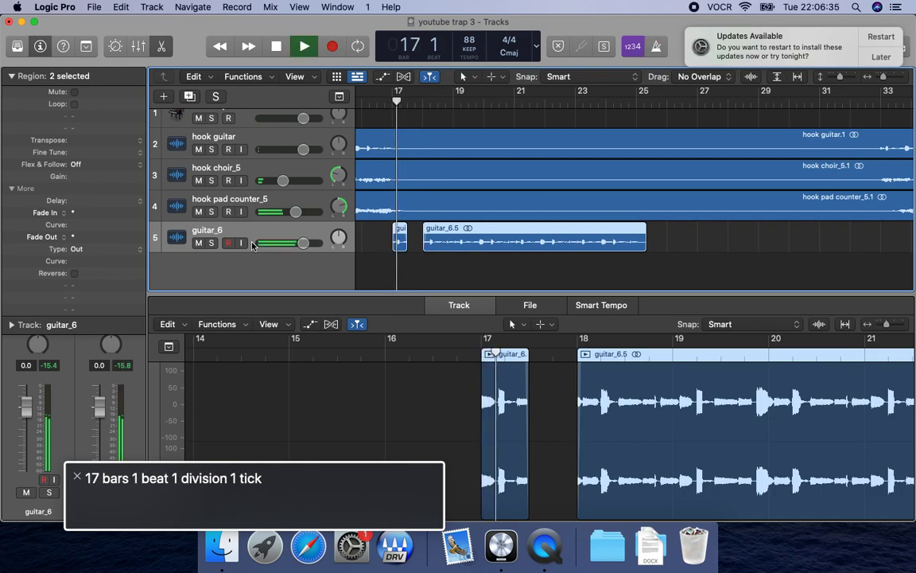
pyautogui.press(',')
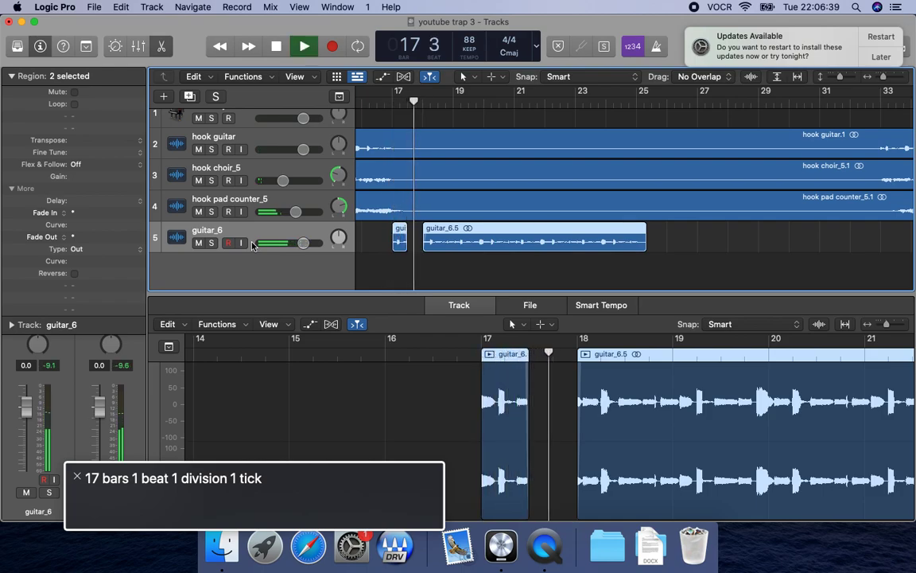
pyautogui.press(',')
pyautogui.press(',')
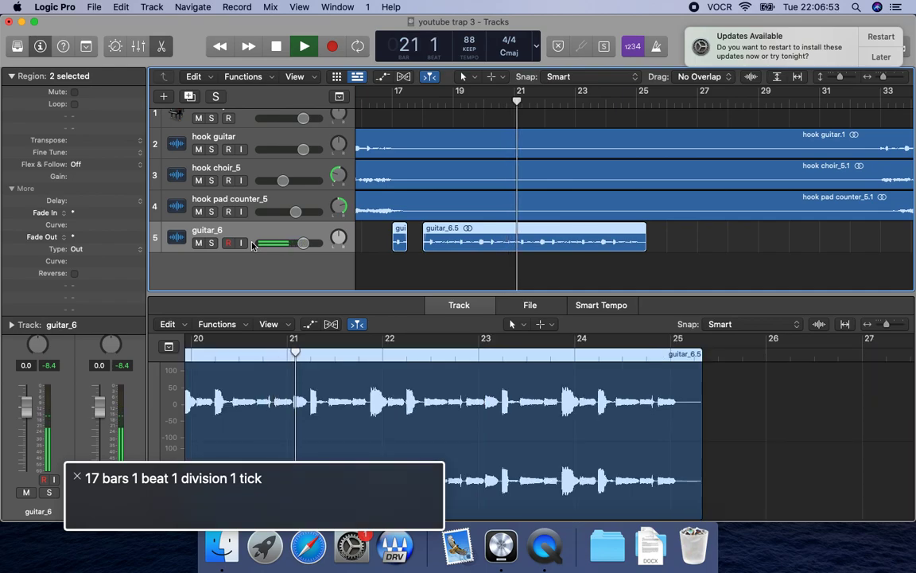
pyautogui.press('space')
pyautogui.press('Up')
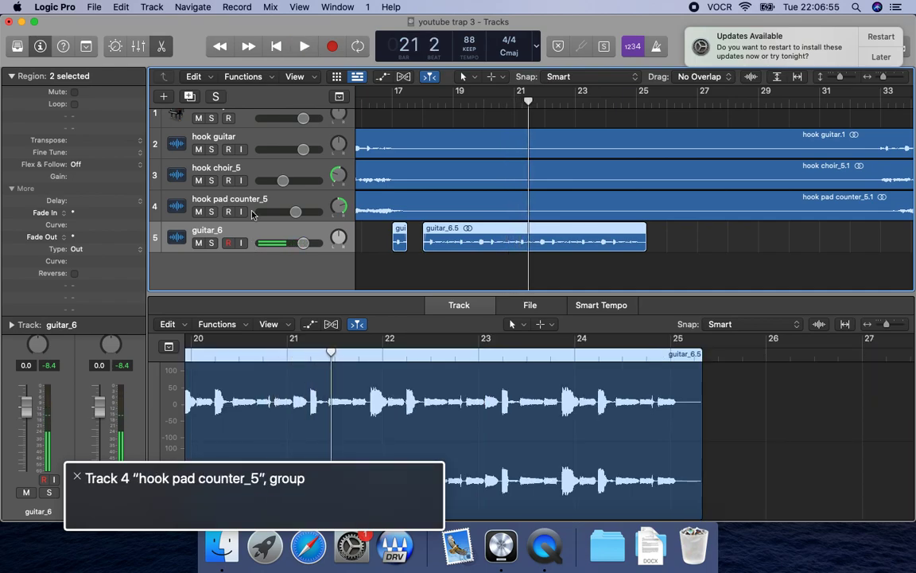
pyautogui.press('Down')
pyautogui.hotkey('shift', 'space')
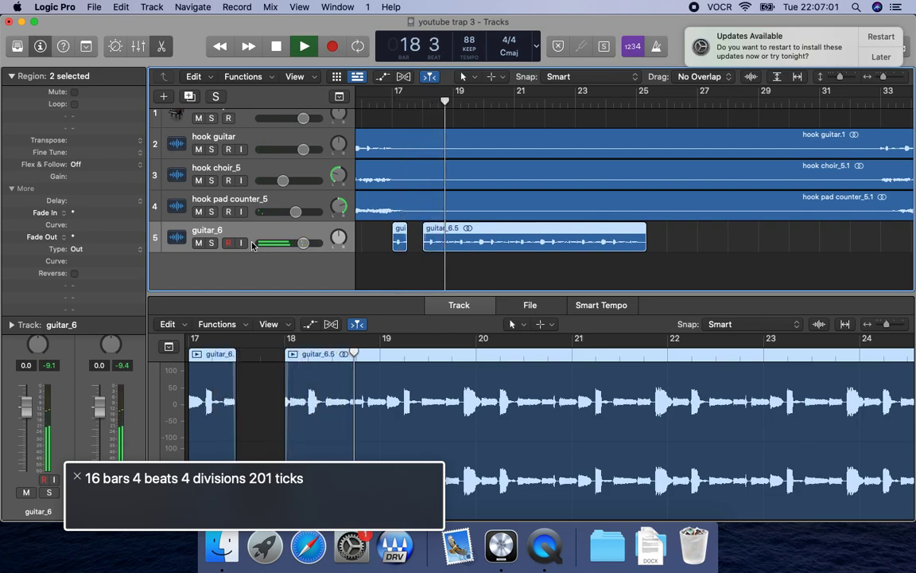
pyautogui.hotkey('shift', 'space')
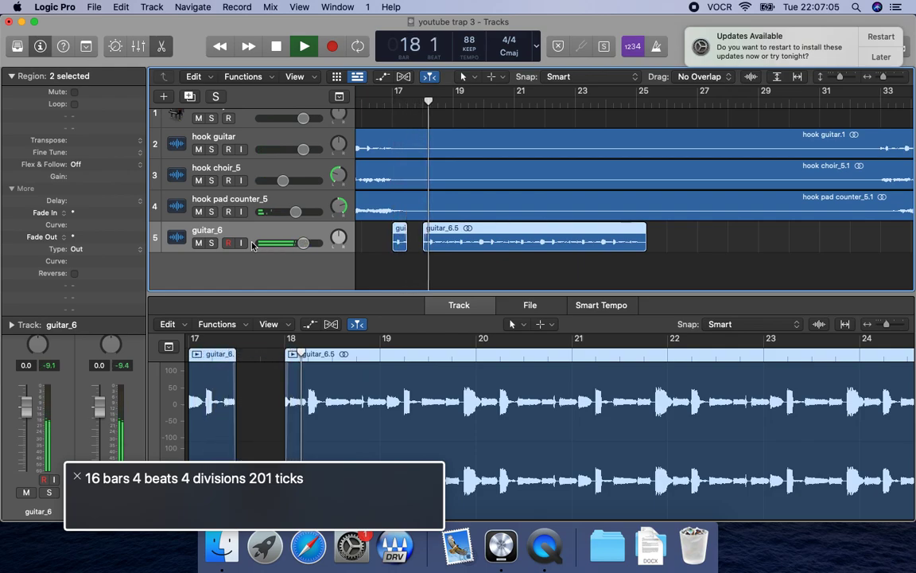
pyautogui.press('space')
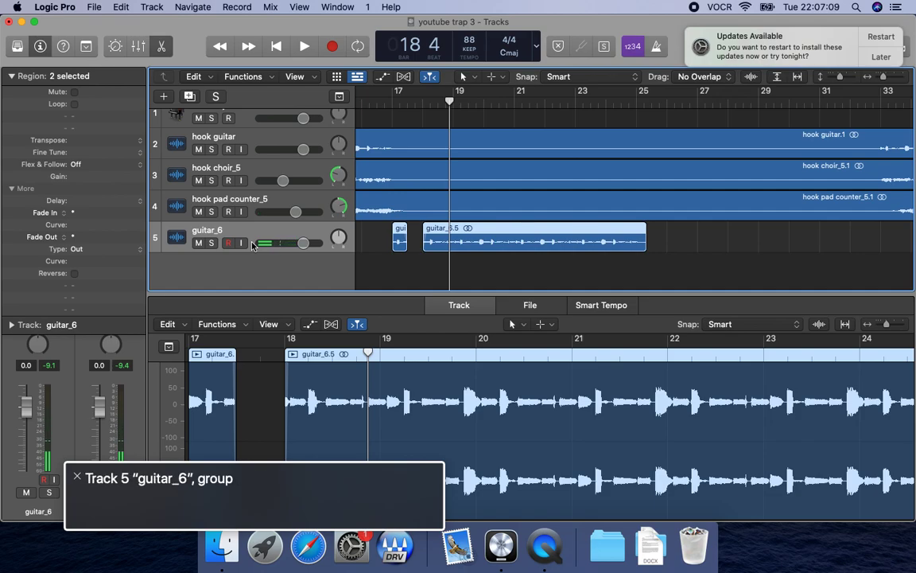
# Play from bar 15 to hear how the hook leads up to bar 17.
pyautogui.press(',')
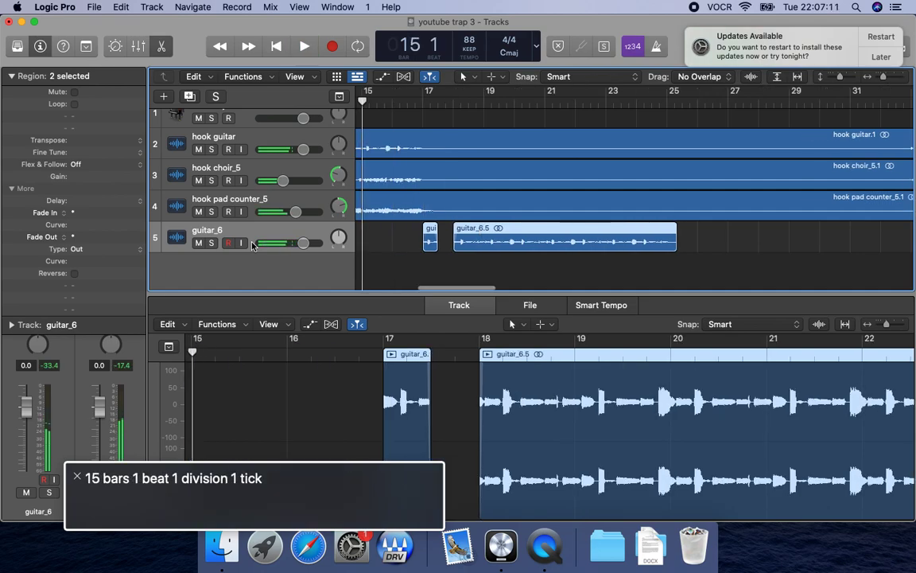
pyautogui.press('space')
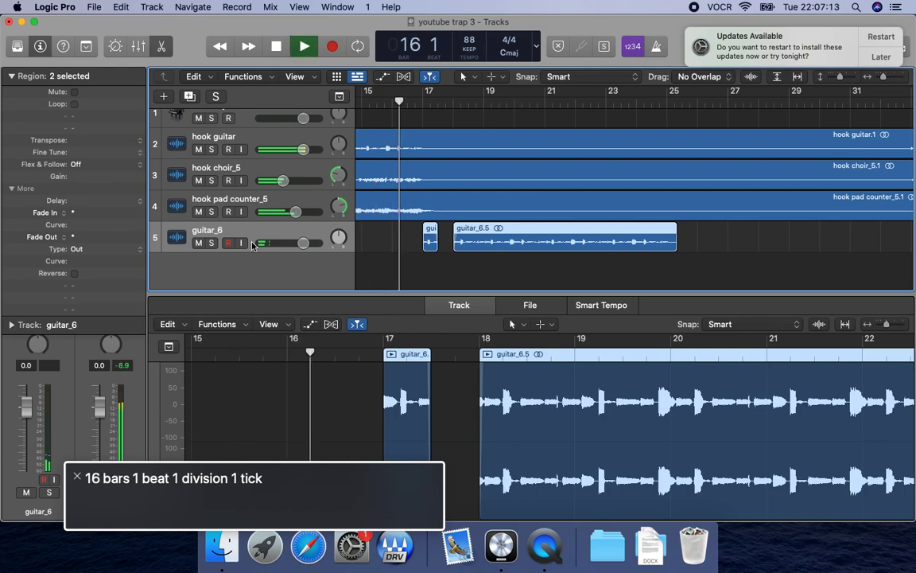
pyautogui.press('space')
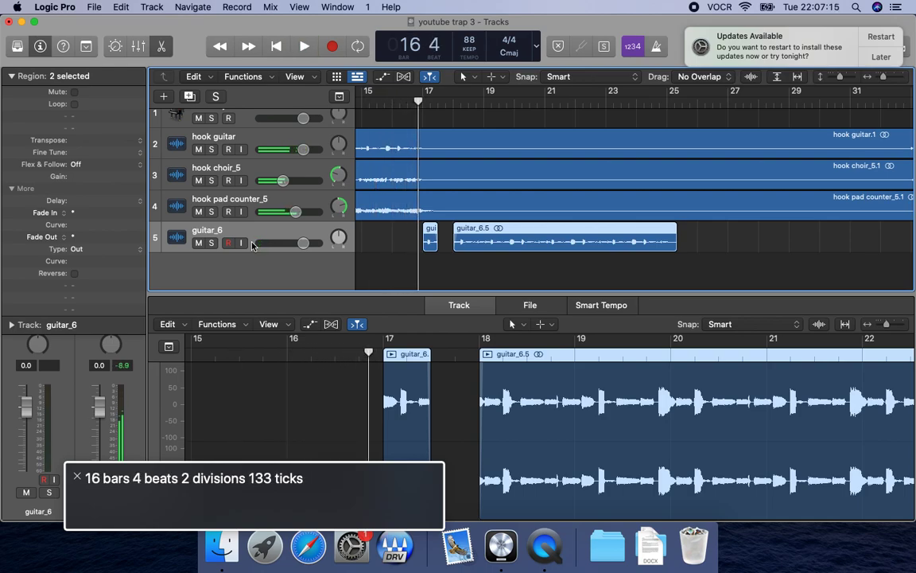
# Delete the guitar_6 track with its regions, and move gr 1.wav to the trash in Finder.
pyautogui.press('super+BackSpace')
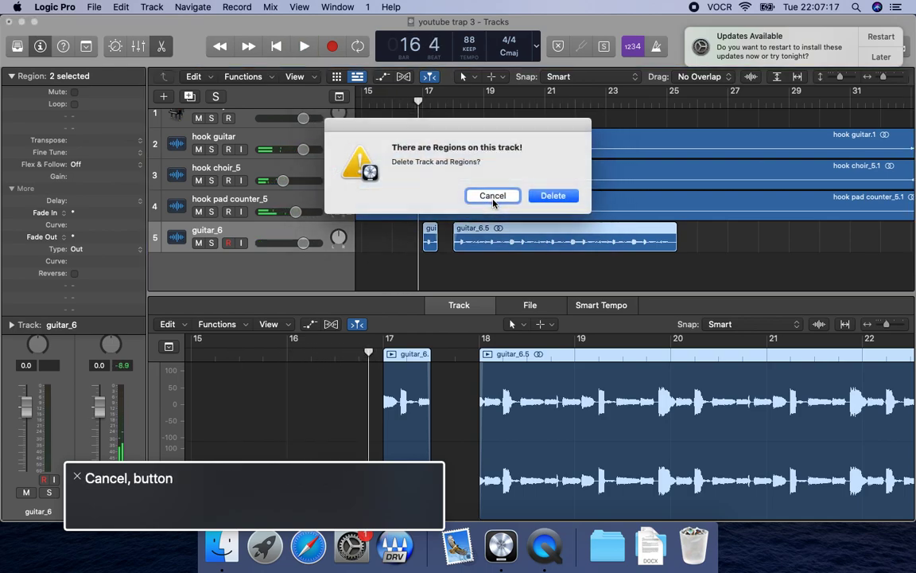
pyautogui.press('Return')
pyautogui.press('super+Tab')
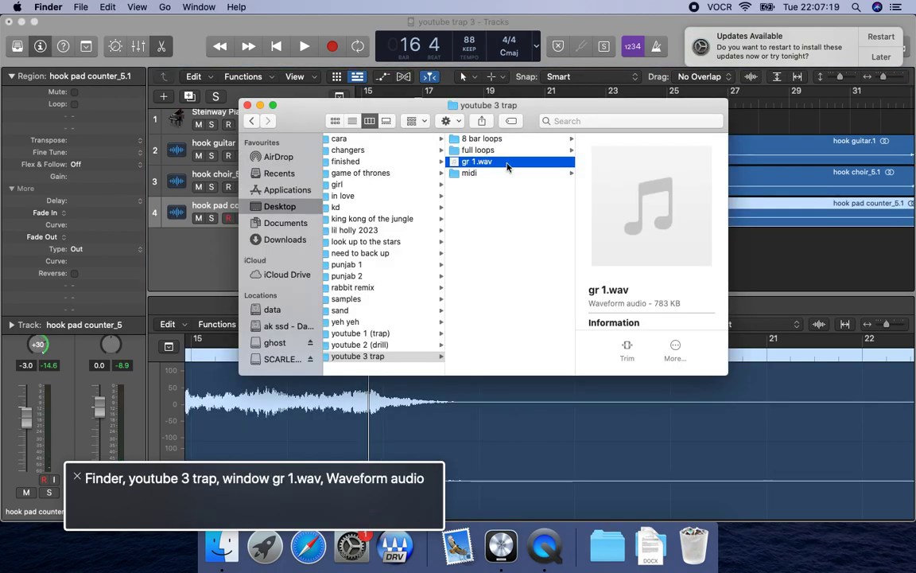
pyautogui.press('super+BackSpace')
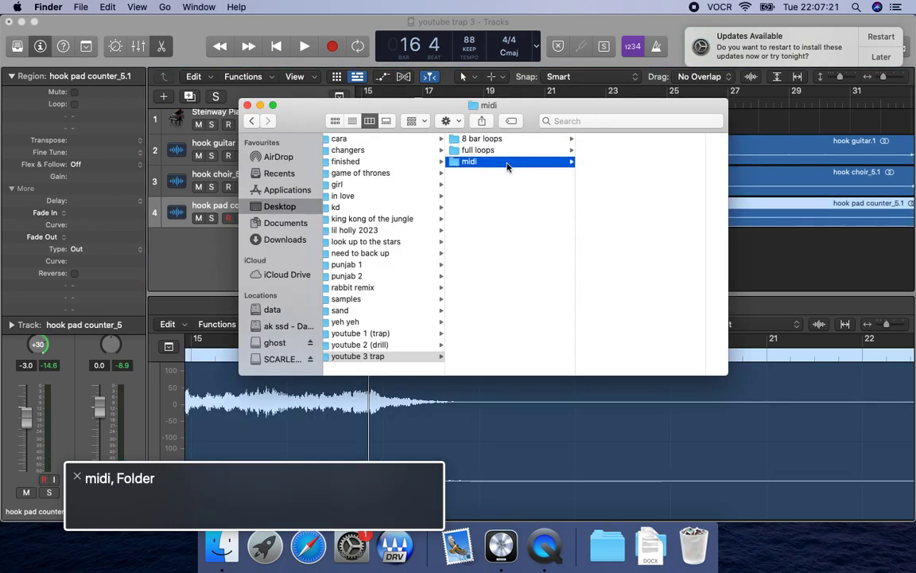
# Copy the guitar loop file from within the youtube 3 trap folder and return to Logic Pro.
pyautogui.press('Left')
pyautogui.press('Right')
pyautogui.press('Right')
pyautogui.press('Down')
pyautogui.press('Down')
pyautogui.press('Right')
pyautogui.press('super+c')
pyautogui.press('super+Tab')
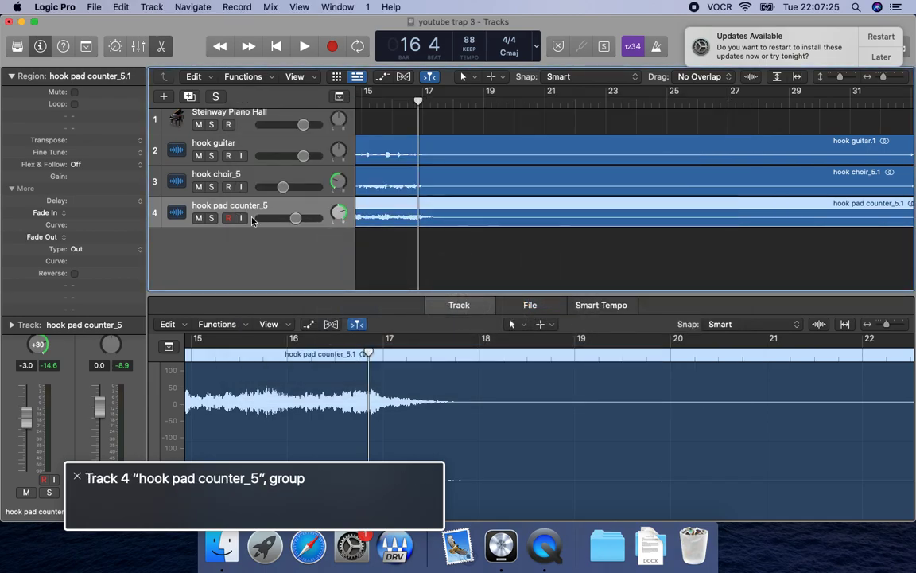
# Paste the guitar loop onto its own track at the start of bar 17 and play its opening.
pyautogui.press('.')
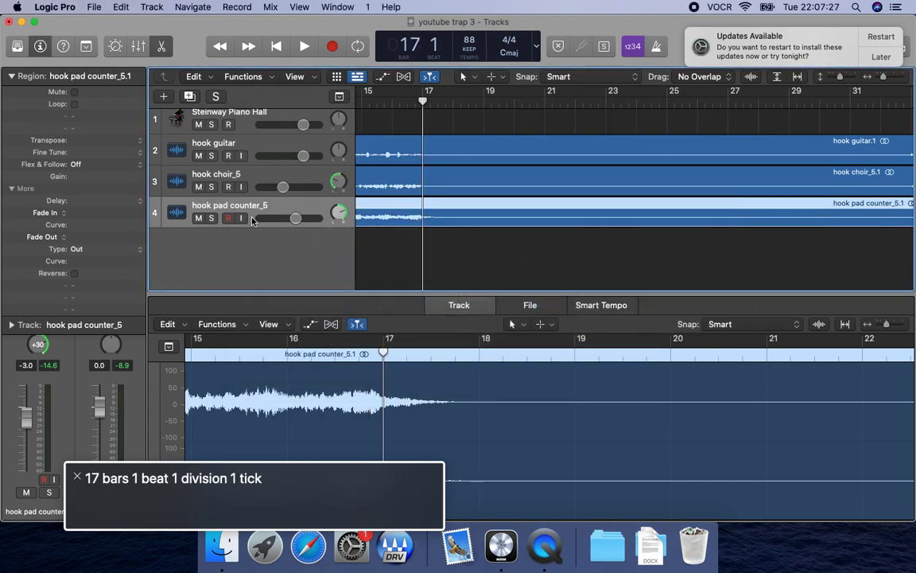
pyautogui.press('super+v')
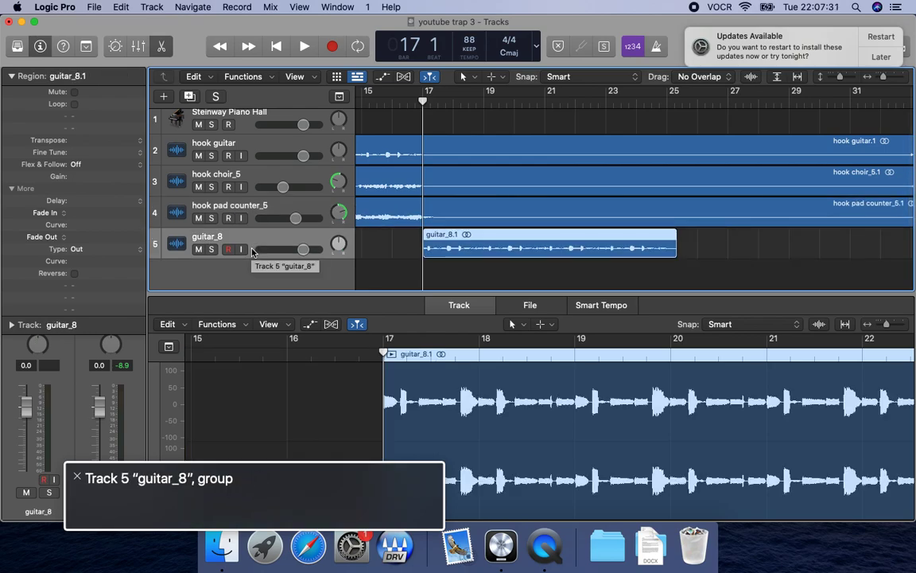
pyautogui.press('space')
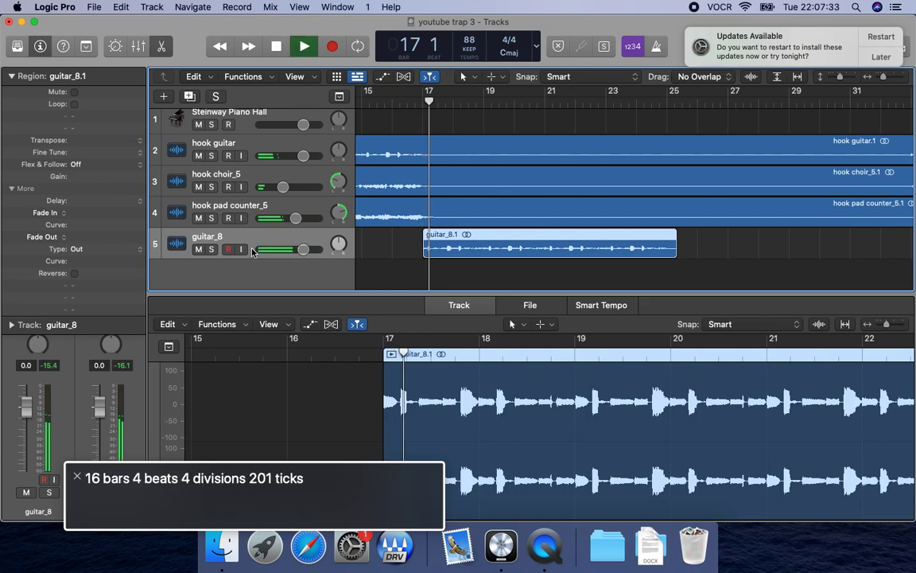
pyautogui.press('space')
# Insert the Cableguys HalfTime plug-in in stereo as an audio effect on the guitar_8 channel.
pyautogui.press('super+2')
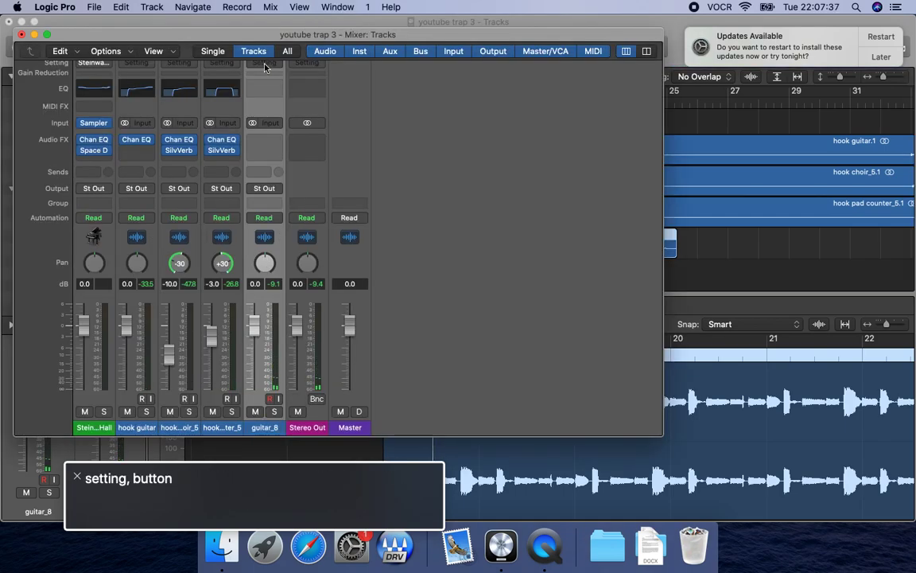
pyautogui.hotkey('ctrl', 'alt', 'Right')
pyautogui.hotkey('ctrl', 'alt', 'Right')
pyautogui.hotkey('ctrl', 'alt', 'Right')
pyautogui.hotkey('ctrl', 'alt', 'Right')
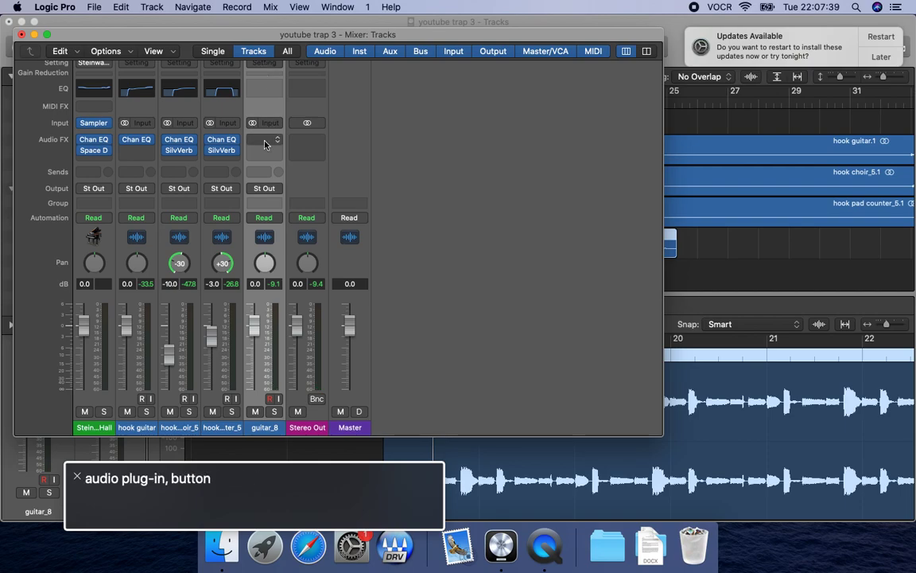
pyautogui.hotkey('ctrl', 'alt', 'space')
pyautogui.press('Up')
pyautogui.press('Right')
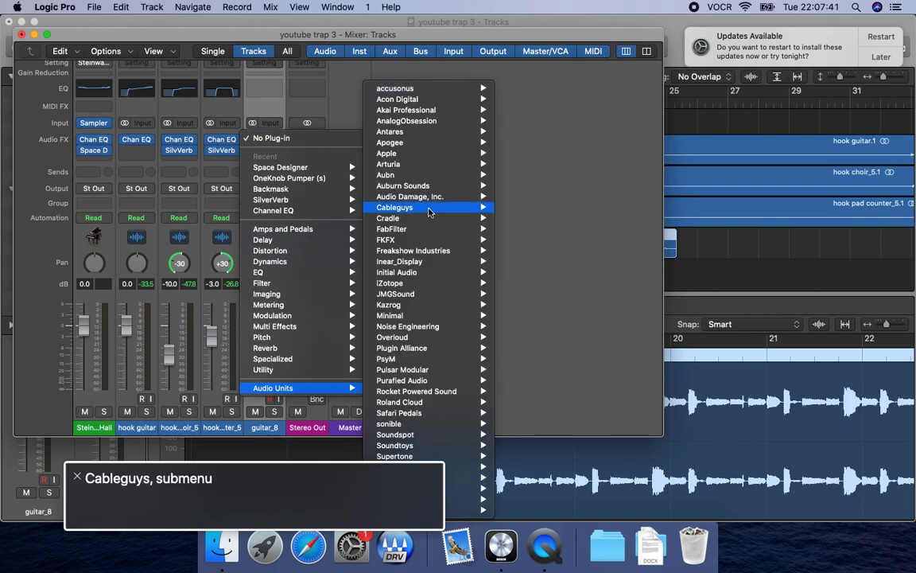
pyautogui.press('Right')
pyautogui.press('Right')
pyautogui.press('Return')
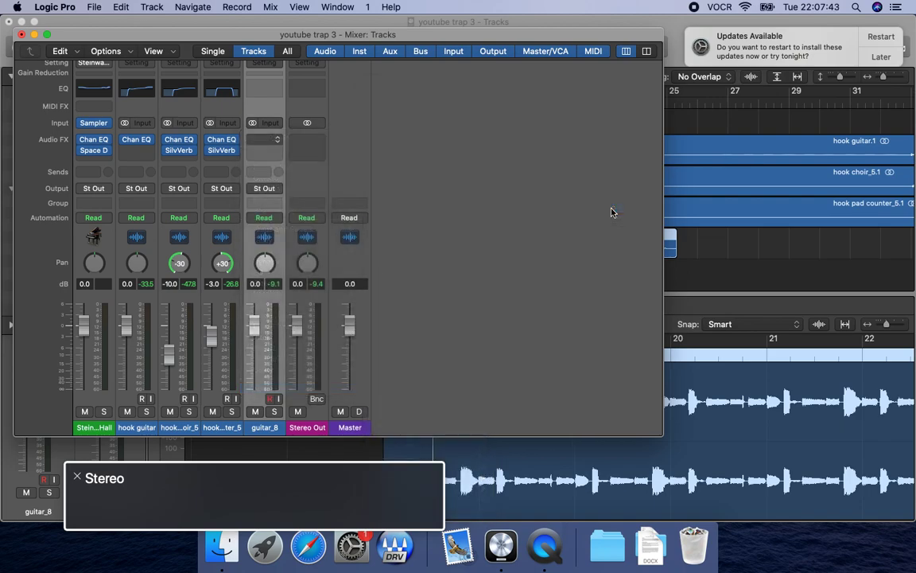
# Play the guitar_8 loop to hear it through the HalfTime effect.
pyautogui.press(',')
pyautogui.press(',')
pyautogui.press('space')
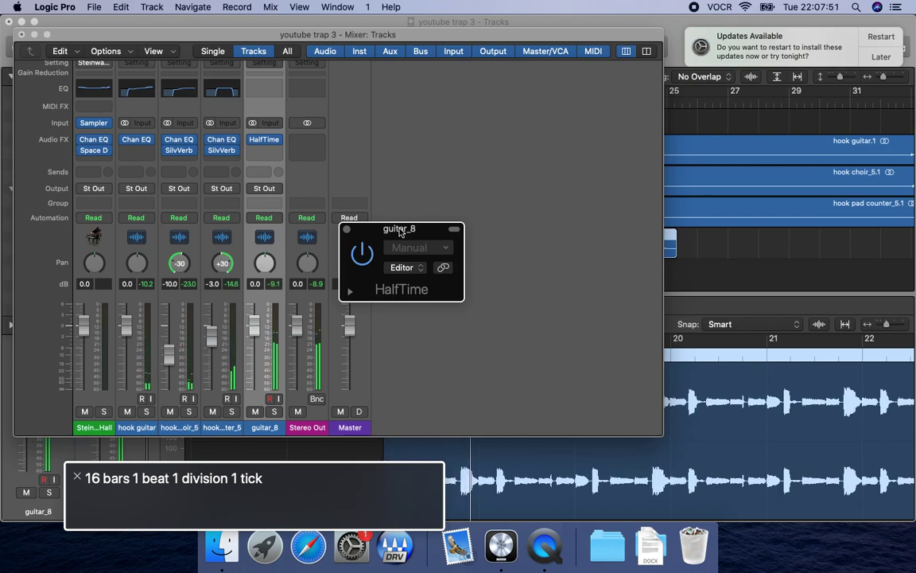
pyautogui.press('k')
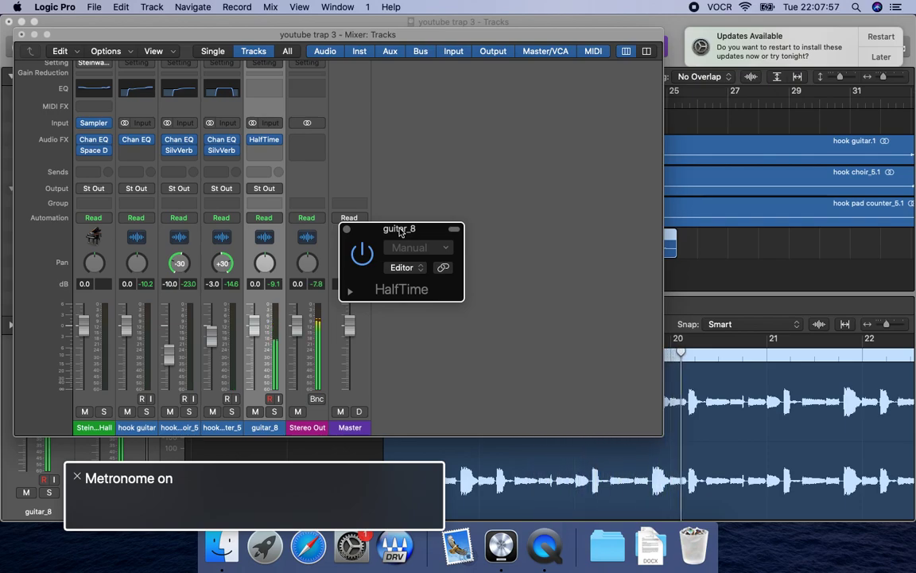
# Expand HalfTime's parameter list and set the first parameter after the reserved ones to 0.5466 while the loop plays.
pyautogui.click(351, 292)
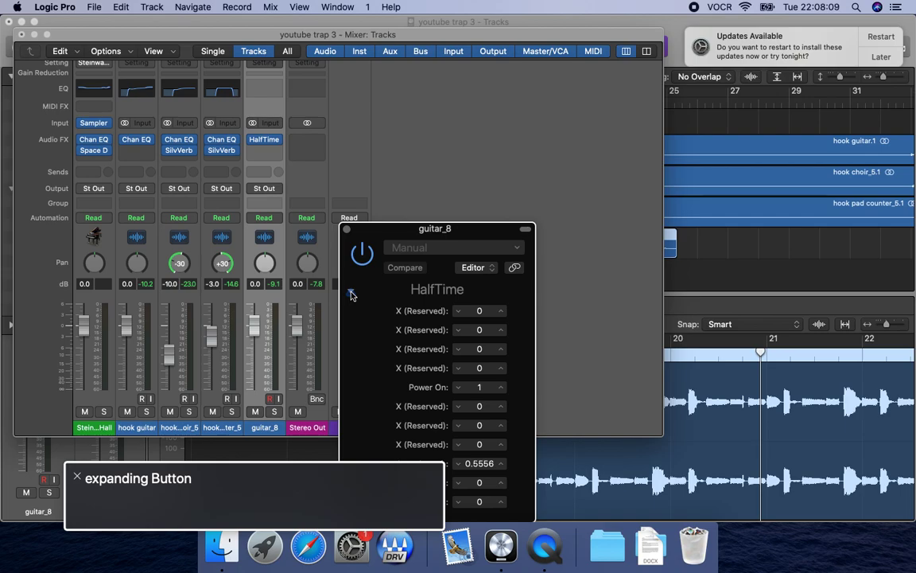
pyautogui.hotkey('ctrl', 'alt', 'Right')
pyautogui.hotkey('ctrl', 'alt', 'shift', 'Down')
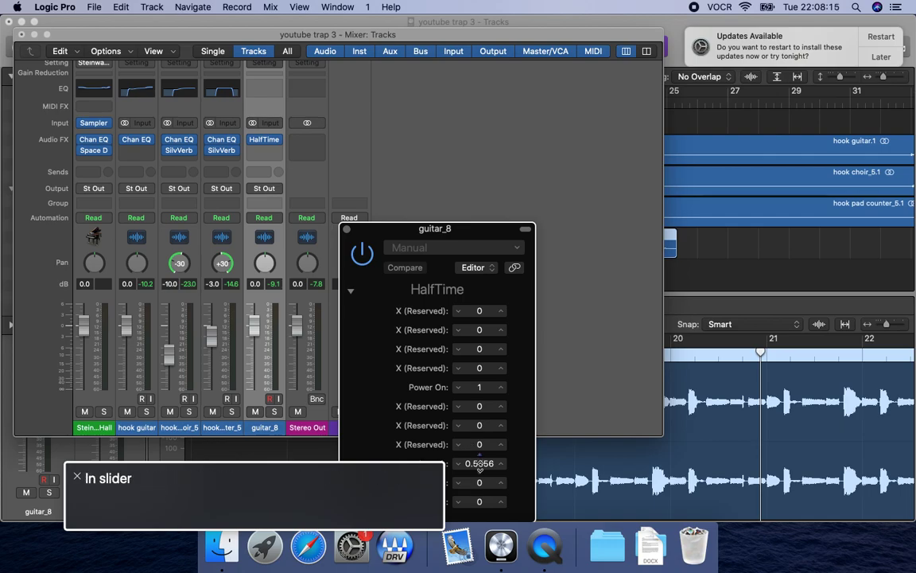
pyautogui.press(',')
pyautogui.press(',')
pyautogui.press(',')
pyautogui.press(',')
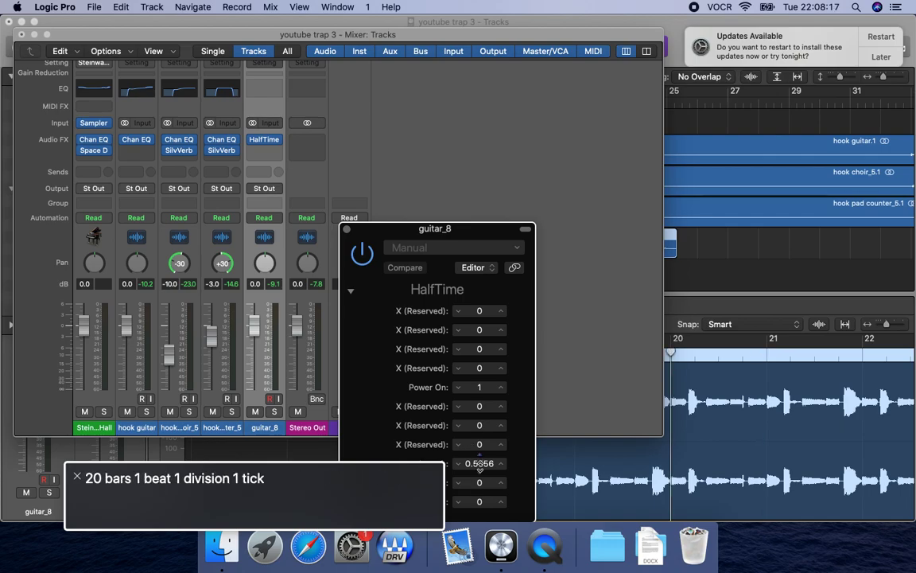
pyautogui.press('space')
pyautogui.hotkey('ctrl', 'alt', 'Down')
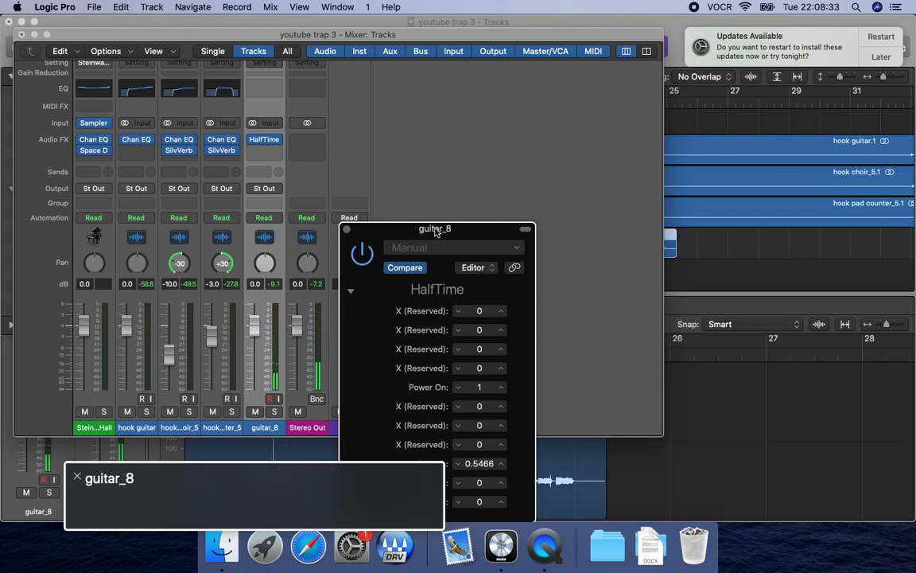
# Close the HalfTime plug-in window and the mixer, and play the guitar_8 region from its start.
pyautogui.click(346, 229)
pyautogui.press('super+w')
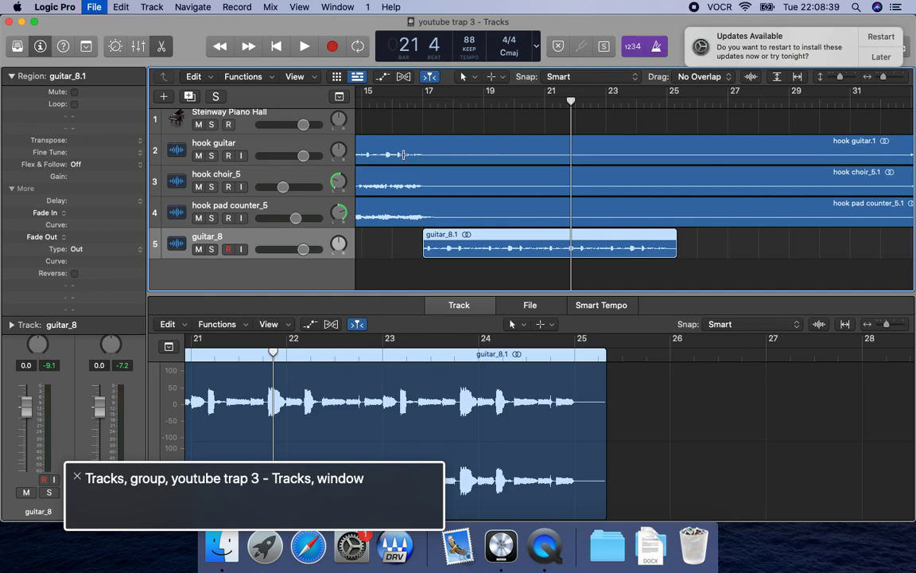
pyautogui.hotkey('shift', 'space')
pyautogui.press('space')
# Turn Flex & Follow on for the guitar_8 region at bar 17.
pyautogui.hotkey('ctrl', 'alt', 'shift', 'Up')
pyautogui.hotkey('ctrl', 'alt', 'Left')
pyautogui.hotkey('ctrl', 'alt', 'shift', 'Down')
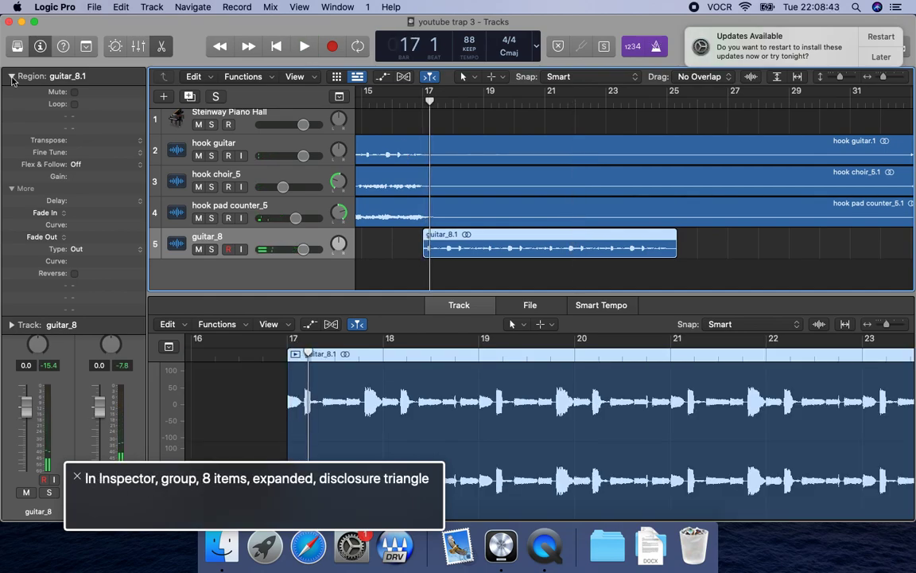
pyautogui.hotkey('ctrl', 'alt', 'Right')
pyautogui.hotkey('ctrl', 'alt', 'shift', 'Down')
pyautogui.hotkey('ctrl', 'alt', 'Down')
pyautogui.hotkey('ctrl', 'alt', 'Down')
pyautogui.hotkey('ctrl', 'alt', 'Home')
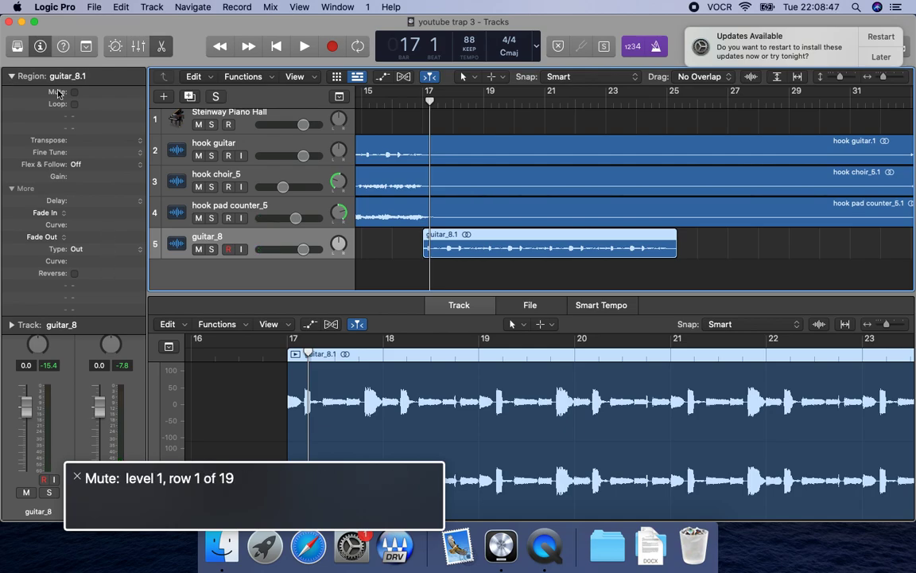
pyautogui.hotkey('ctrl', 'alt', 'Down')
pyautogui.hotkey('ctrl', 'alt', 'Down')
pyautogui.hotkey('ctrl', 'alt', 'Down')
pyautogui.hotkey('ctrl', 'alt', 'Down')
pyautogui.hotkey('ctrl', 'alt', 'Down')
pyautogui.hotkey('ctrl', 'alt', 'Down')
pyautogui.hotkey('ctrl', 'alt', 'Right')
pyautogui.hotkey('ctrl', 'alt', 'space')
pyautogui.press('Down')
pyautogui.hotkey('ctrl', 'alt', 'space')
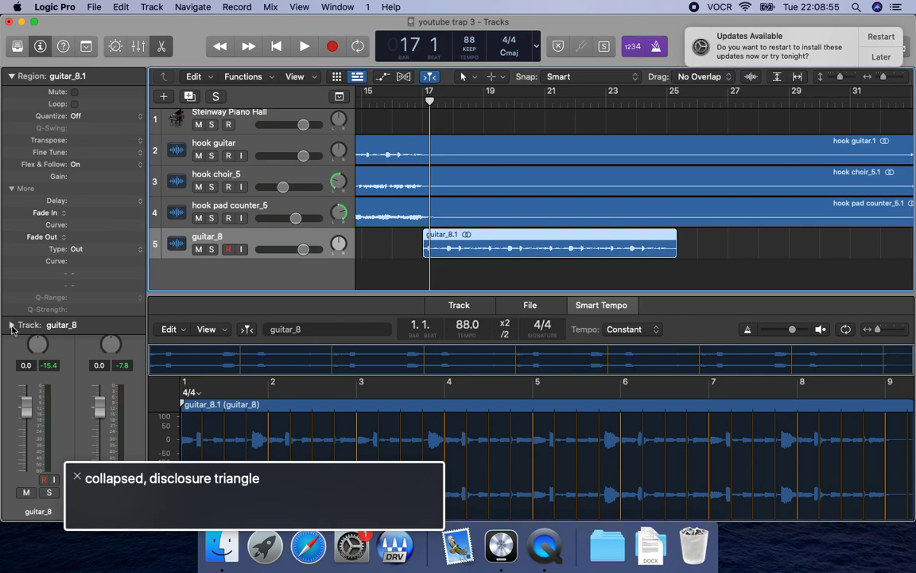
# Set the guitar_8 track's Flex Mode to Polyphonic and transpose its region by +12.
pyautogui.click(11, 325)
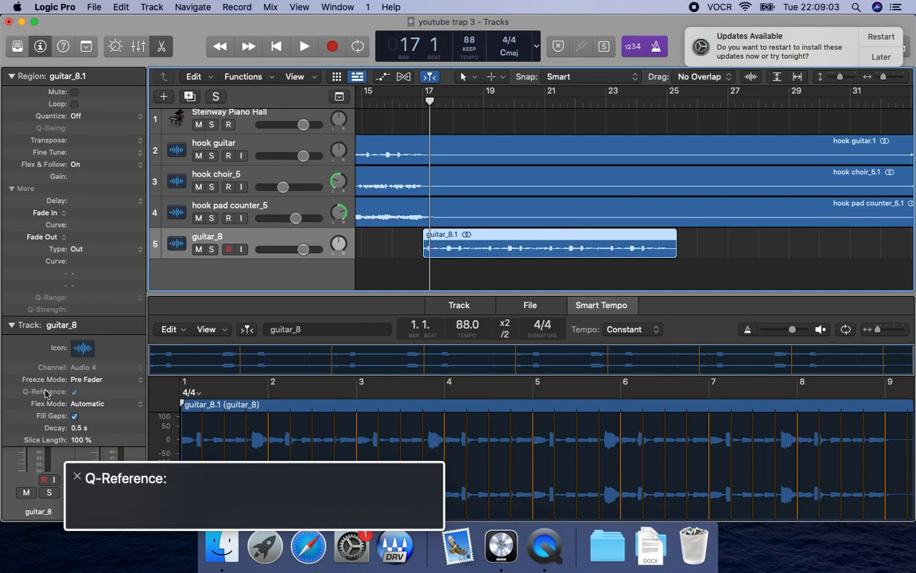
pyautogui.click(119, 404)
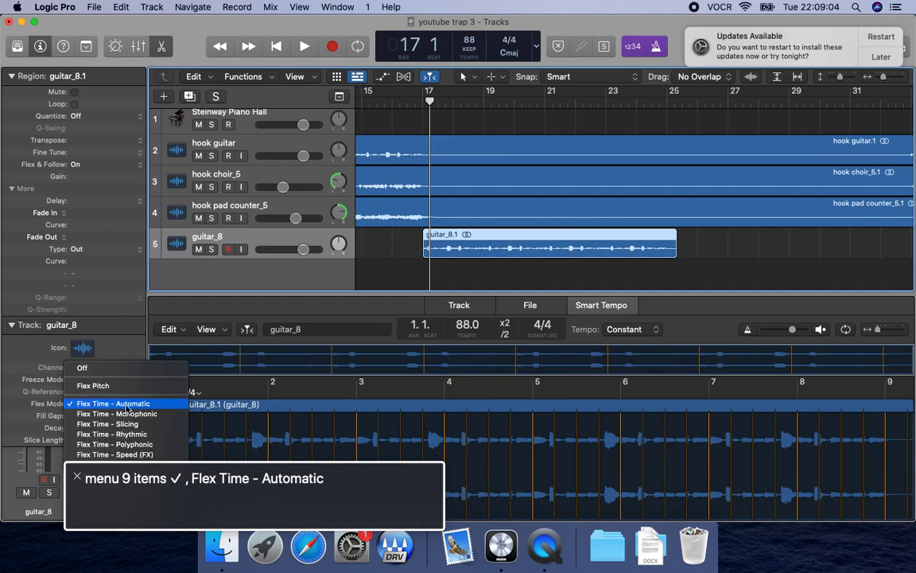
pyautogui.click(128, 446)
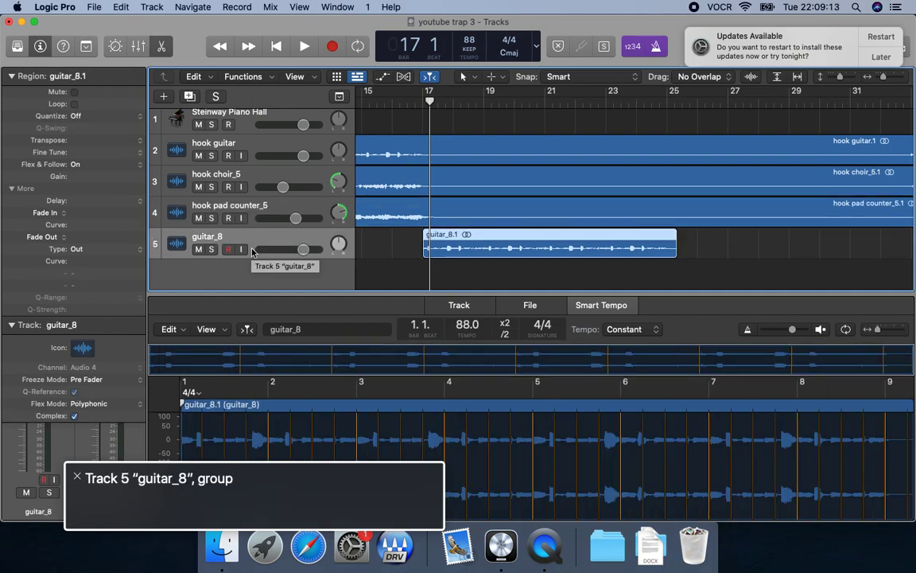
pyautogui.hotkey('alt', 'shift', 'Up')
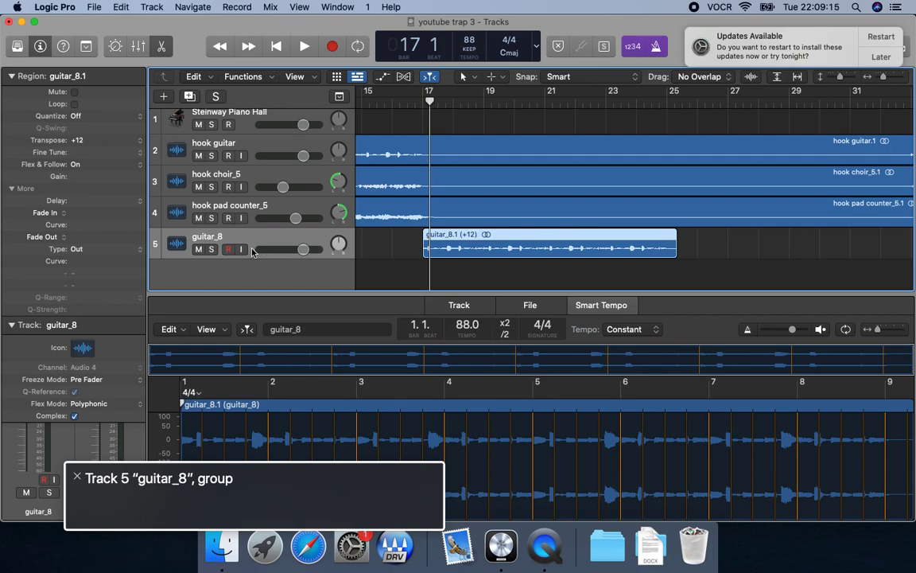
# Switch the metronome off and play the transposed guitar_8 region from bar 17.
pyautogui.press(',')
pyautogui.press('space')
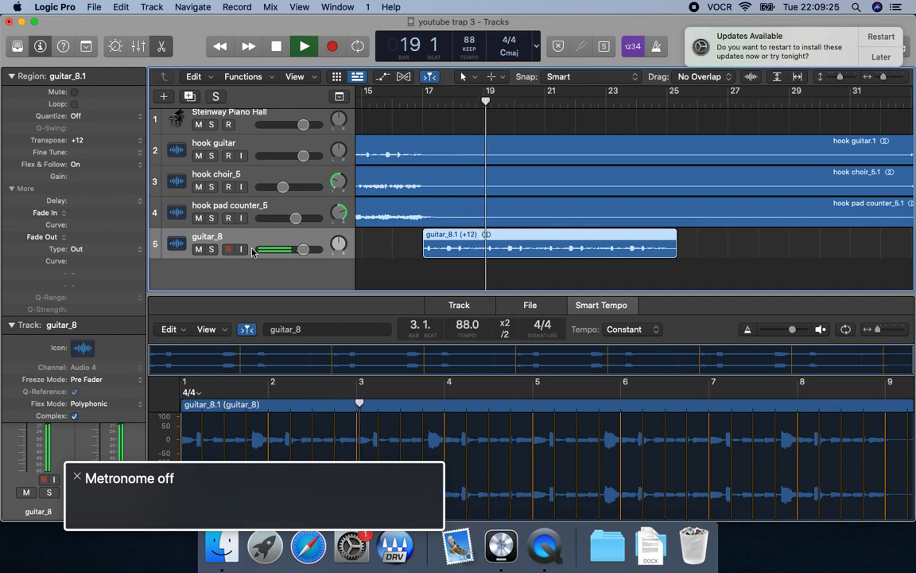
pyautogui.press('space')
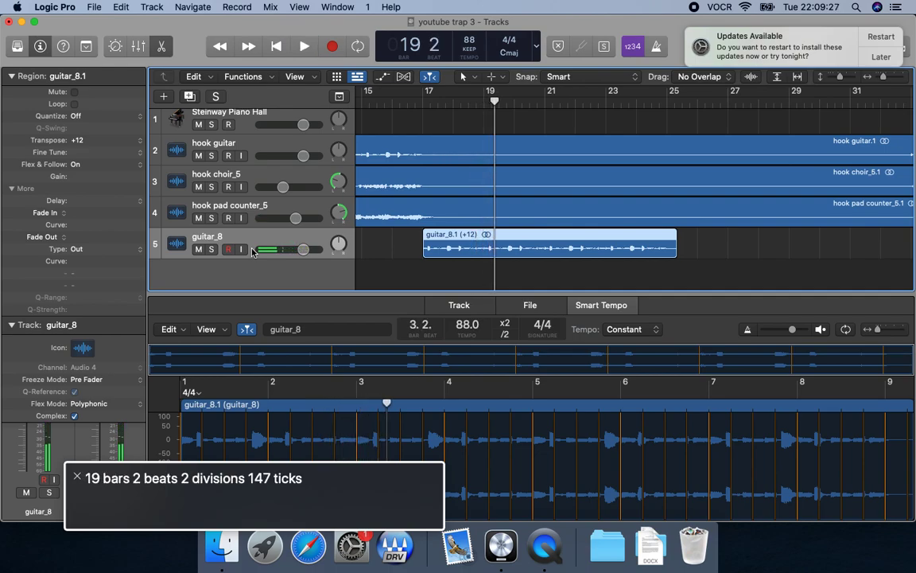
pyautogui.press(',')
pyautogui.press(',')
pyautogui.press(',')
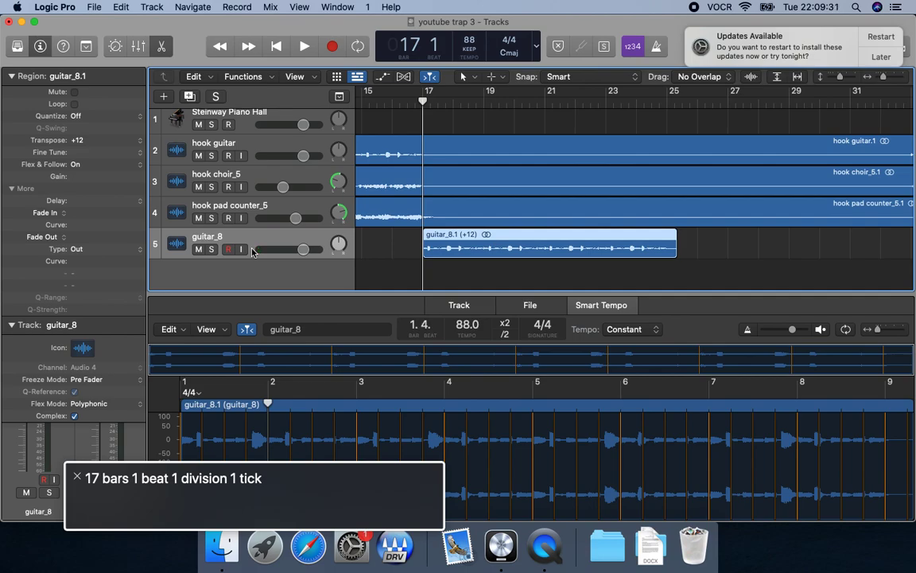
pyautogui.press('space')
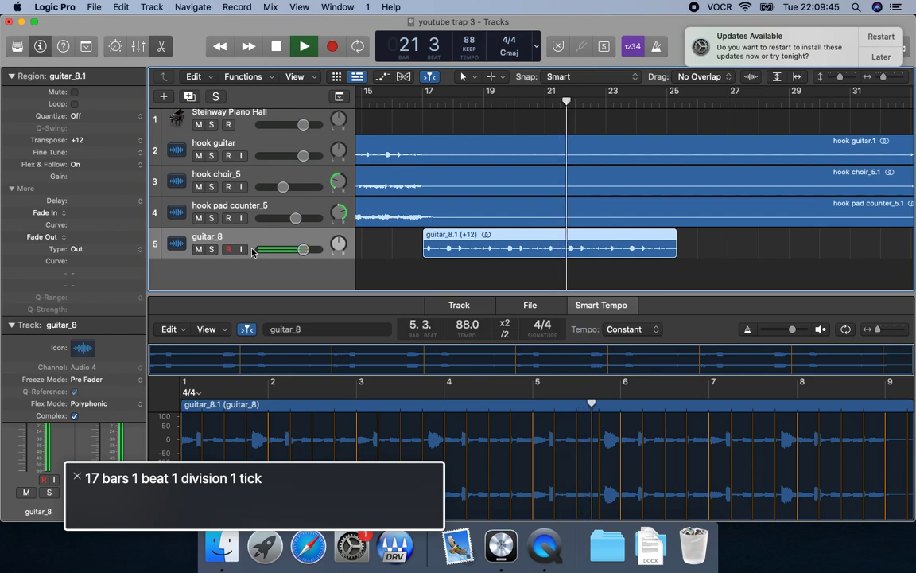
pyautogui.press('space')
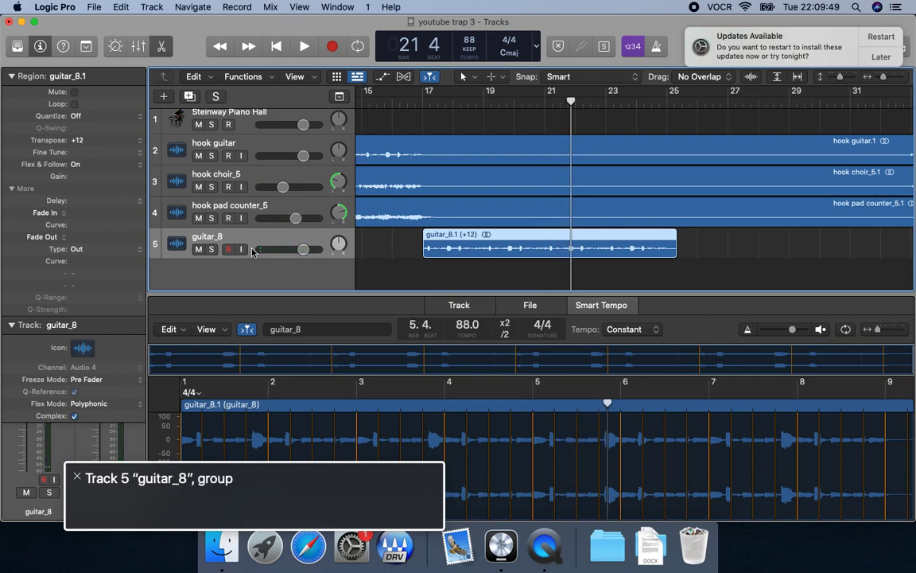
# Reopen "youtube trap 3" from the recent projects, discarding the Flex and transpose changes to the guitar_8 region.
pyautogui.hotkey('ctrl', 'alt', 'm')
pyautogui.hotkey('ctrl', 'alt', 'Right')
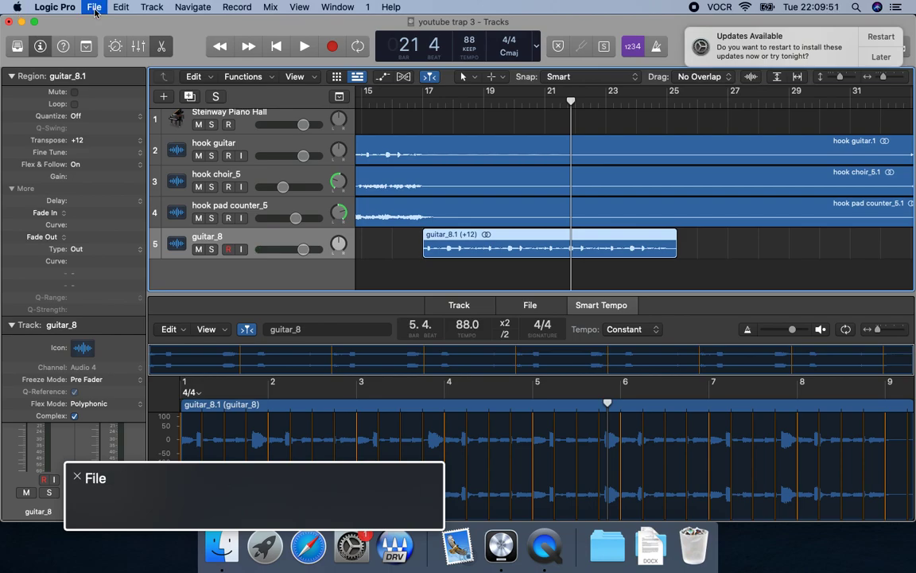
pyautogui.hotkey('ctrl', 'alt', 'space')
pyautogui.press('Down')
pyautogui.press('Down')
pyautogui.press('Down')
pyautogui.press('Right')
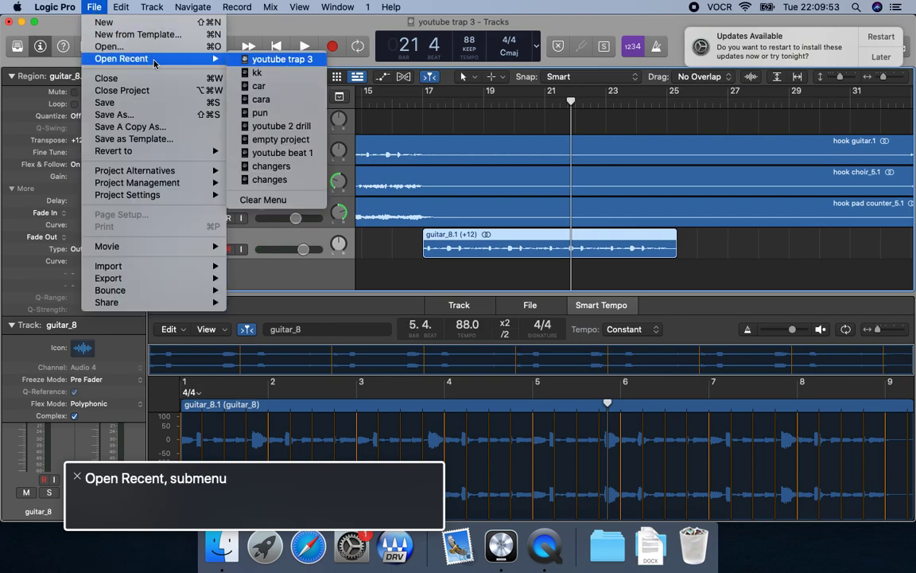
pyautogui.press('Return')
pyautogui.press('Return')
pyautogui.hotkey('ctrl', 'alt', 'space')
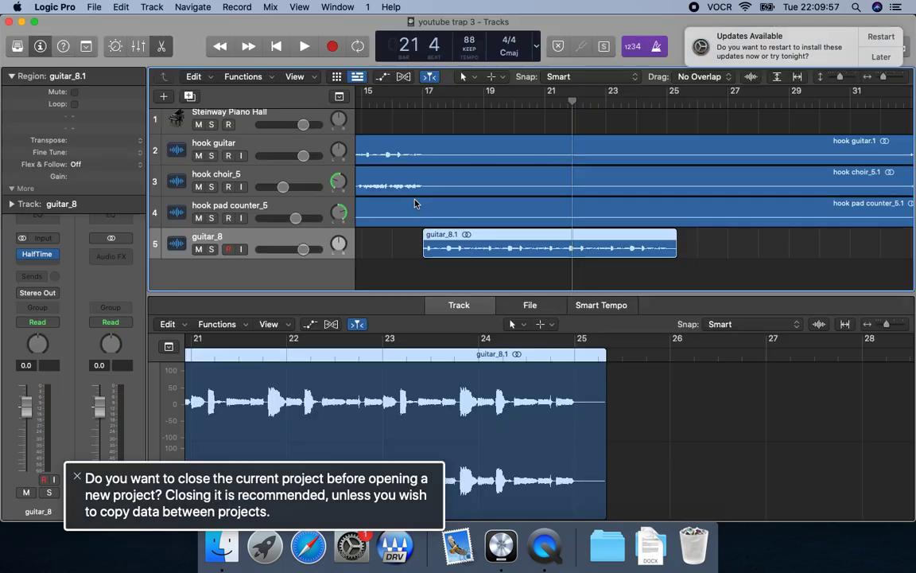
pyautogui.hotkey('ctrl', 'alt', 'Left')
pyautogui.hotkey('ctrl', 'alt', 'shift', 'Down')
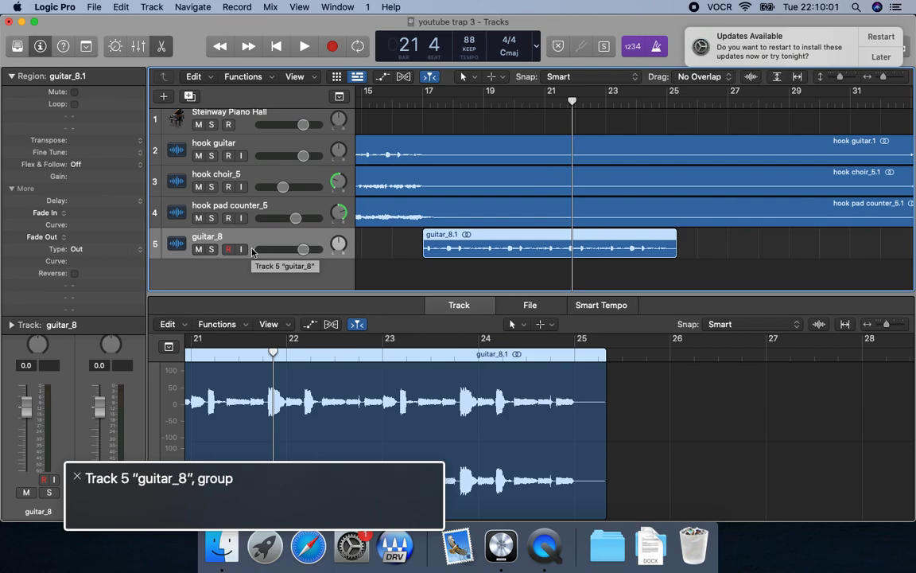
# Play the guitar_8 region and remove the HalfTime plug-in from its channel.
pyautogui.hotkey('shift', 'space')
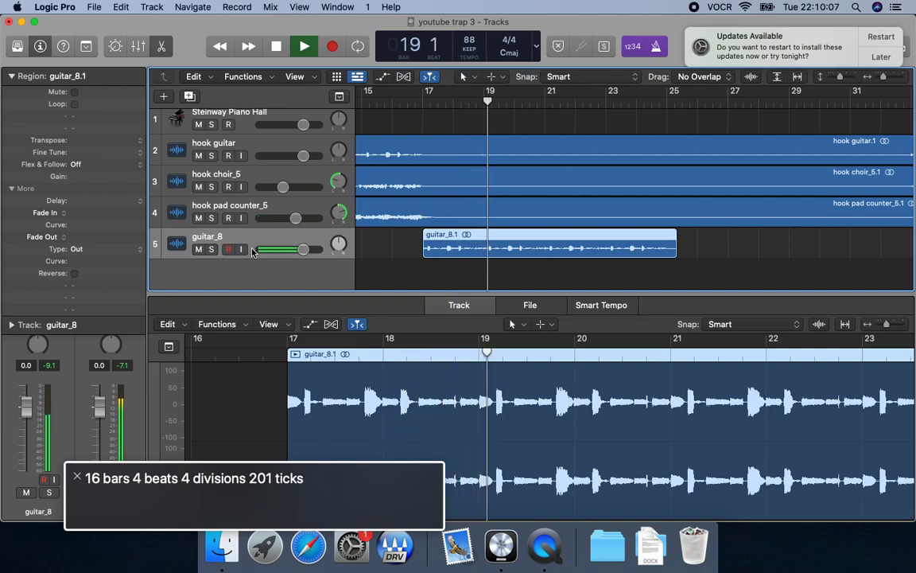
pyautogui.press('space')
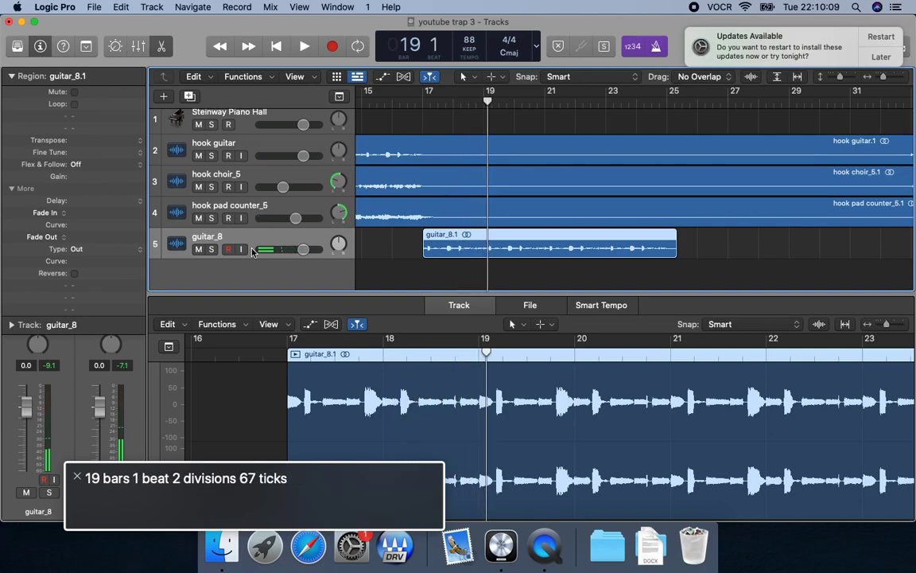
pyautogui.press('super+grave')
pyautogui.hotkey('ctrl', 'alt', 'shift', 'Down')
pyautogui.hotkey('ctrl', 'alt', 'Right')
pyautogui.hotkey('ctrl', 'alt', 'Right')
pyautogui.hotkey('ctrl', 'alt', 'Right')
pyautogui.hotkey('ctrl', 'alt', 'Right')
pyautogui.hotkey('ctrl', 'alt', 'Right')
pyautogui.hotkey('ctrl', 'alt', 'Right')
pyautogui.hotkey('ctrl', 'alt', 'shift', 'Down')
pyautogui.hotkey('ctrl', 'alt', 'Right')
pyautogui.hotkey('ctrl', 'alt', 'Right')
pyautogui.hotkey('ctrl', 'alt', 'space')
pyautogui.press('Down')
pyautogui.press('Down')
pyautogui.hotkey('ctrl', 'alt', 'space')
pyautogui.press('super+grave')
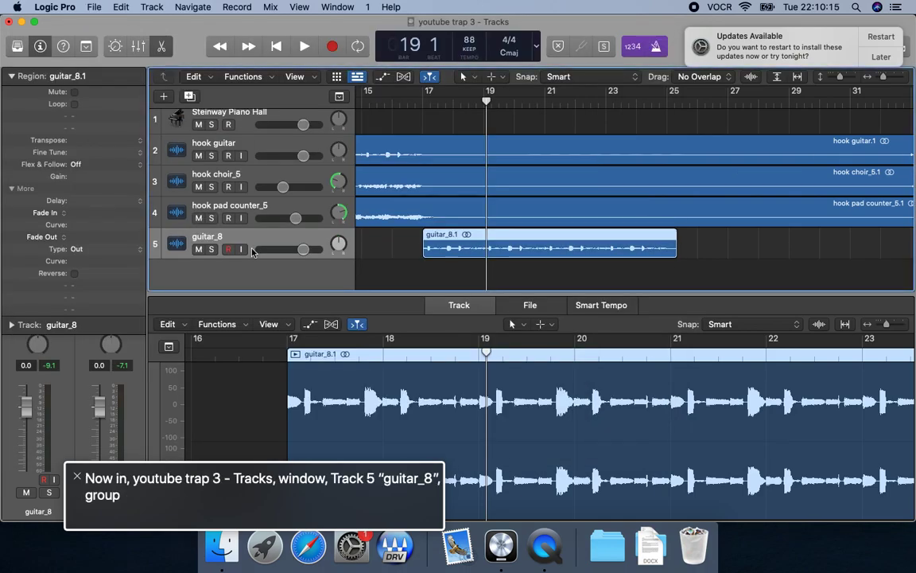
# Turn on Reverse for the guitar_8 region.
pyautogui.hotkey('ctrl', 'alt', 'shift', 'Up')
pyautogui.hotkey('ctrl', 'alt', 'Left')
pyautogui.hotkey('ctrl', 'alt', 'shift', 'Down')
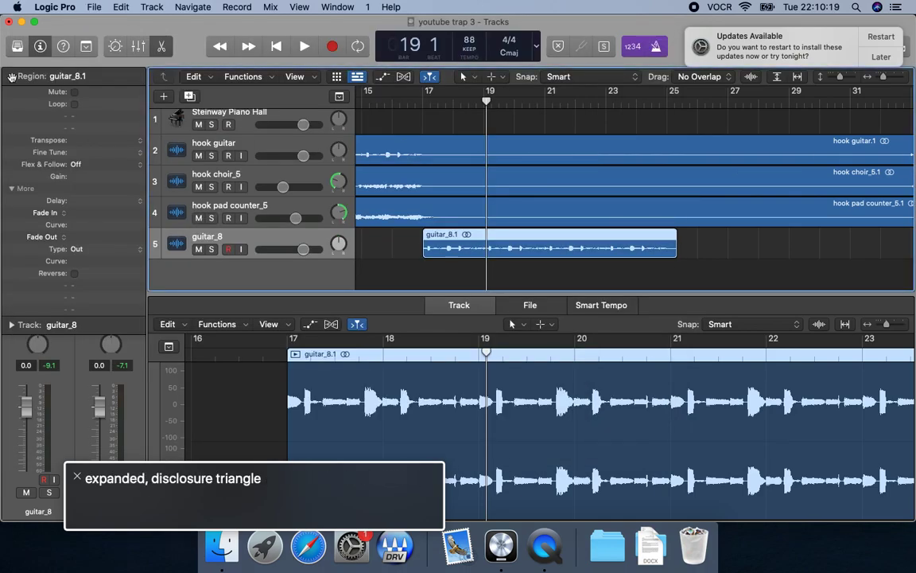
pyautogui.hotkey('ctrl', 'alt', 'Right')
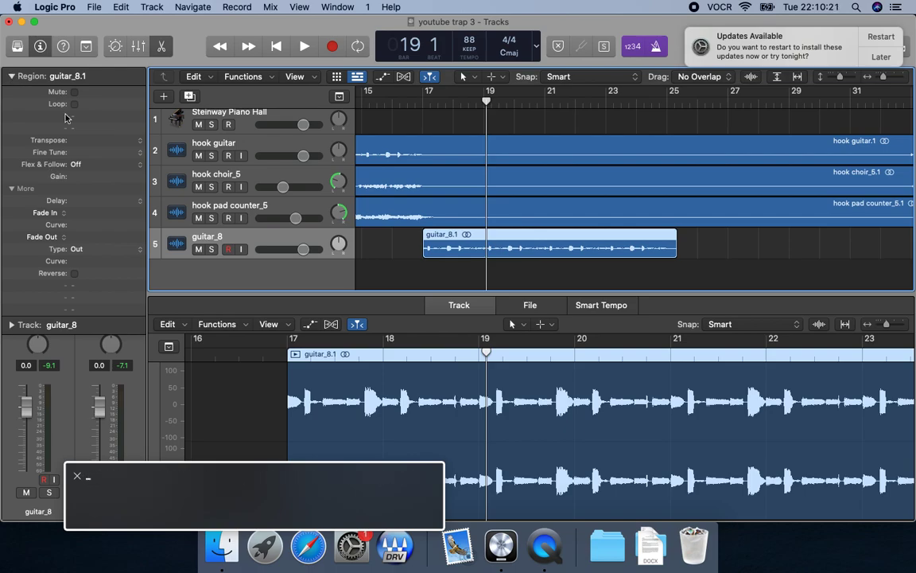
pyautogui.hotkey('ctrl', 'alt', 'Down')
pyautogui.hotkey('ctrl', 'alt', 'Down')
pyautogui.hotkey('ctrl', 'alt', 'Down')
pyautogui.hotkey('ctrl', 'alt', 'Down')
pyautogui.hotkey('ctrl', 'alt', 'Down')
pyautogui.hotkey('ctrl', 'alt', 'Down')
pyautogui.hotkey('ctrl', 'alt', 'Down')
pyautogui.hotkey('ctrl', 'alt', 'Down')
pyautogui.hotkey('ctrl', 'alt', 'Down')
pyautogui.hotkey('ctrl', 'alt', 'Down')
pyautogui.hotkey('ctrl', 'alt', 'Down')
pyautogui.hotkey('ctrl', 'alt', 'Down')
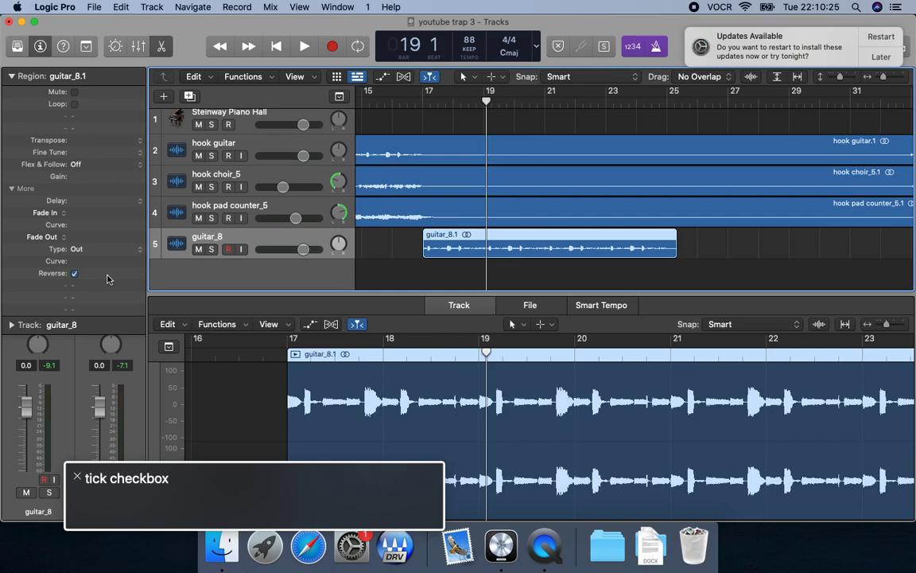
pyautogui.hotkey('ctrl', 'alt', 'space')
pyautogui.hotkey('ctrl', 'alt', 'shift', 'Up')
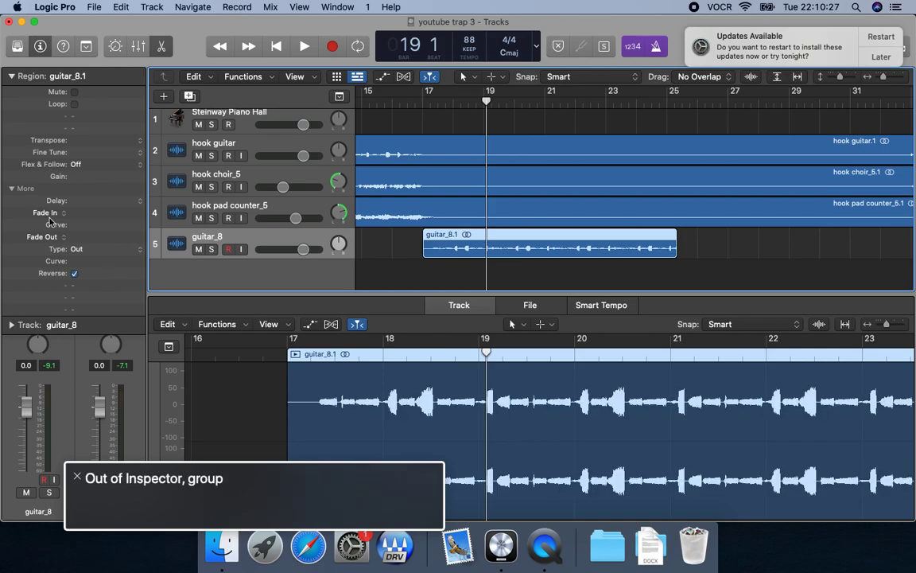
# Play from bar 16 to hear the reversed guitar_8 region in context.
pyautogui.press(',')
pyautogui.press(',')
pyautogui.press(',')
pyautogui.press('space')
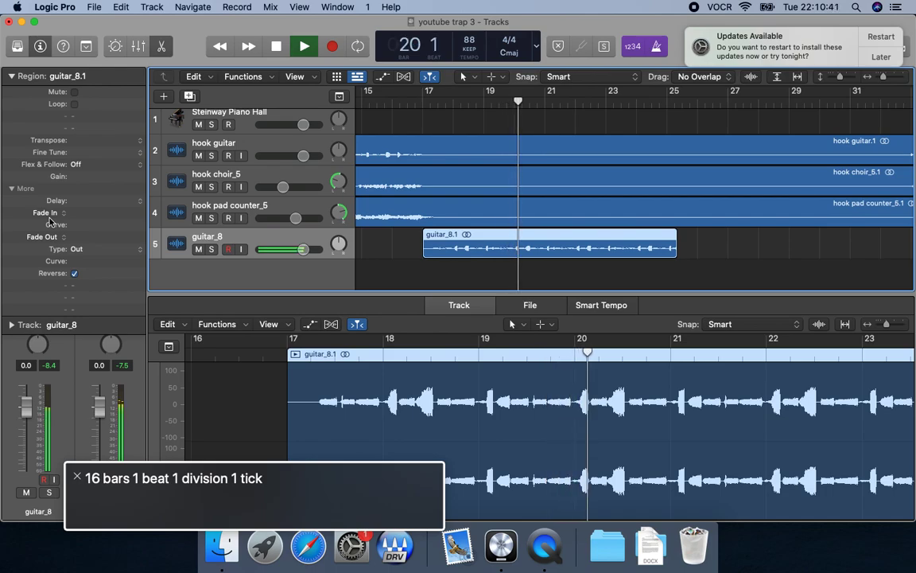
pyautogui.press('space')
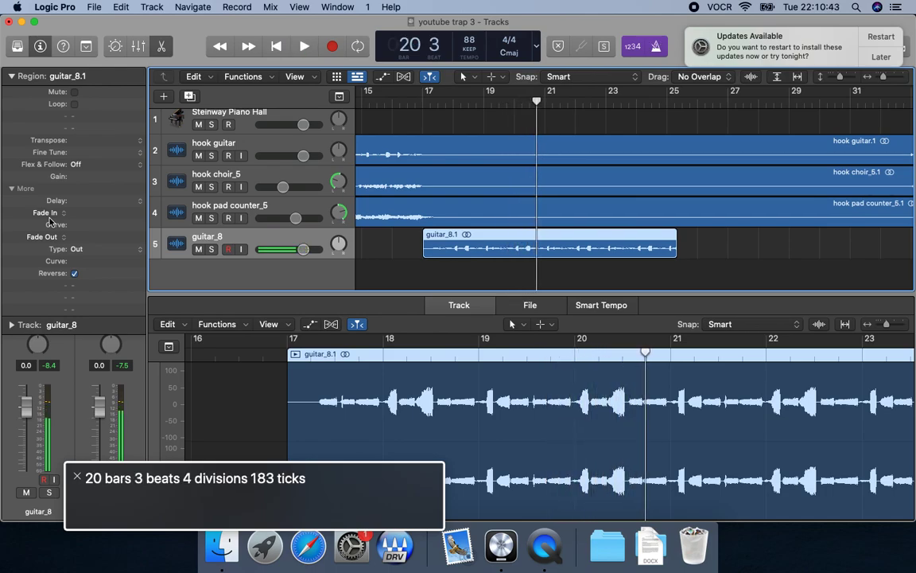
# Turn off Reverse for the guitar_8 region and play it from its start.
pyautogui.hotkey('ctrl', 'alt', 'shift', 'Down')
pyautogui.hotkey('ctrl', 'alt', 'shift', 'Up')
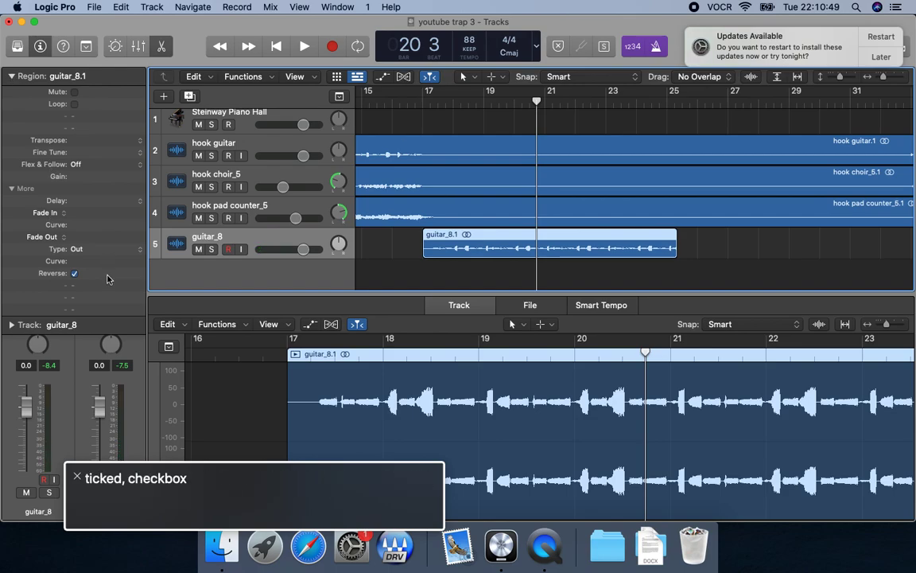
pyautogui.hotkey('ctrl', 'alt', 'space')
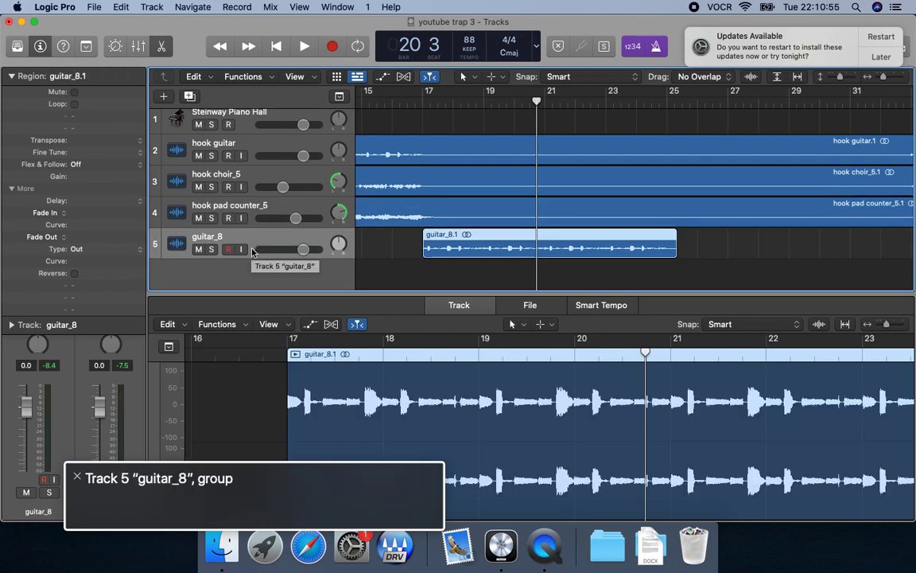
pyautogui.hotkey('shift', 'space')
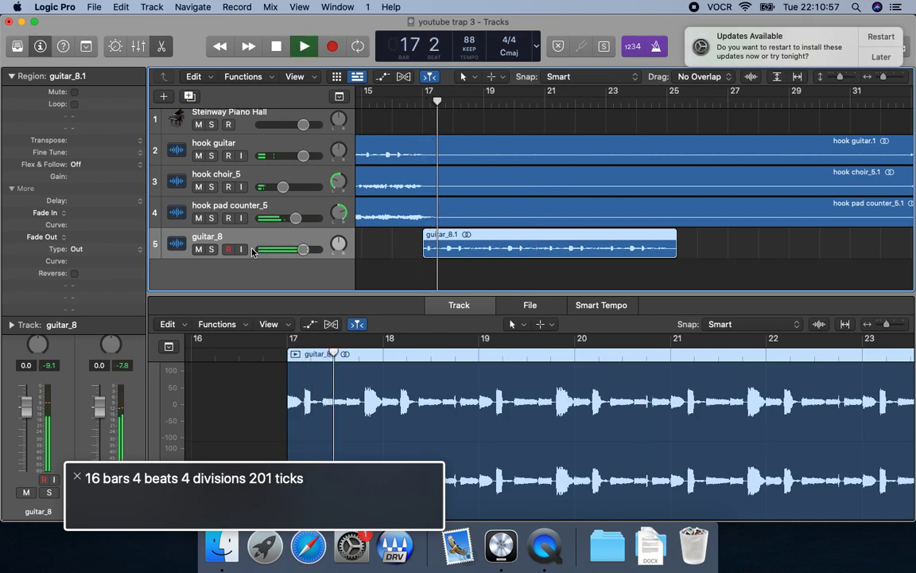
pyautogui.press('space')
# Insert the OneKnob Pumper (s) plug-in in stereo as an audio effect on the guitar_8 channel.
pyautogui.press('x')
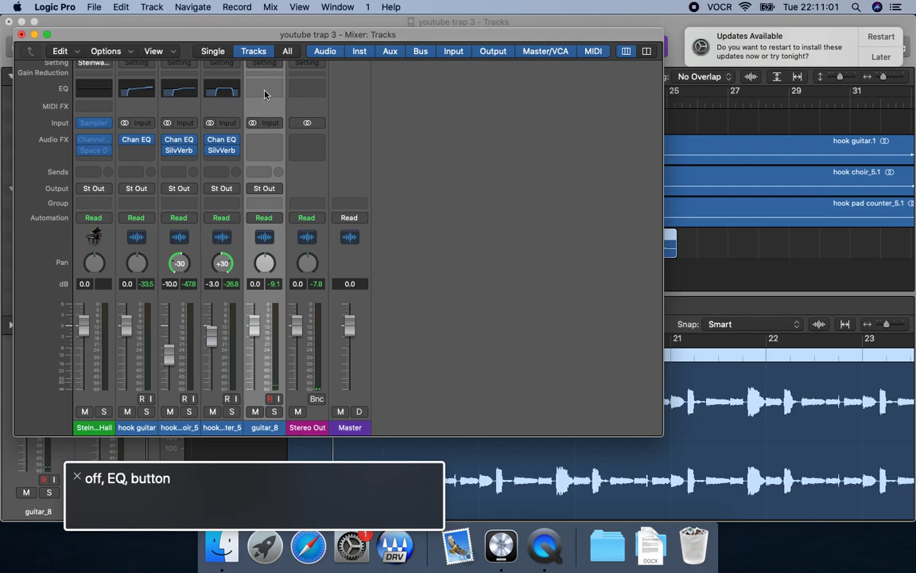
pyautogui.click(264, 143)
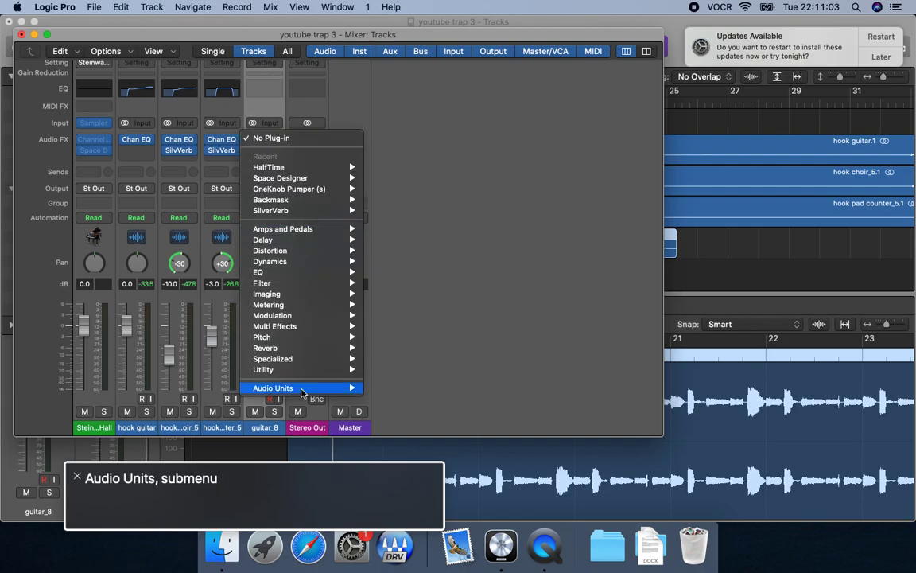
pyautogui.moveTo(301, 390)
pyautogui.moveTo(429, 499)
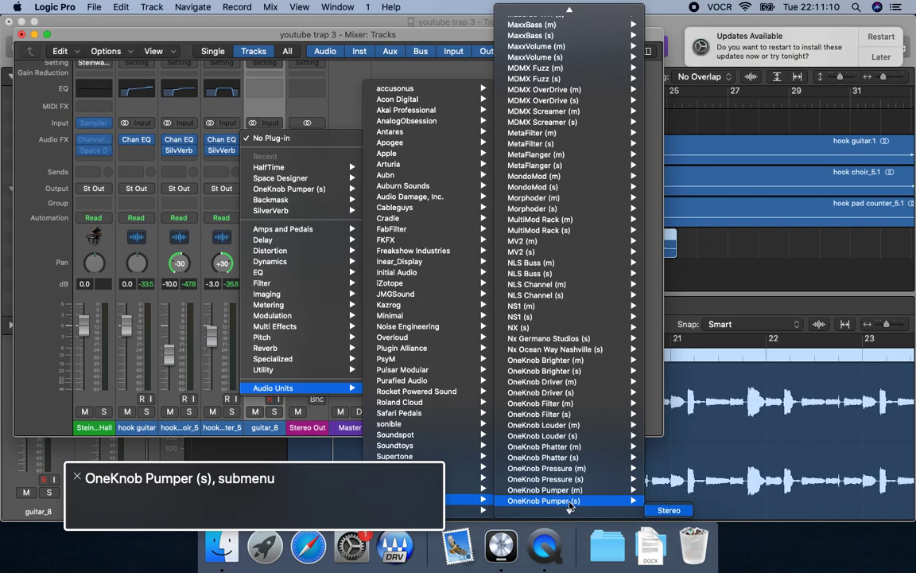
pyautogui.click(669, 510)
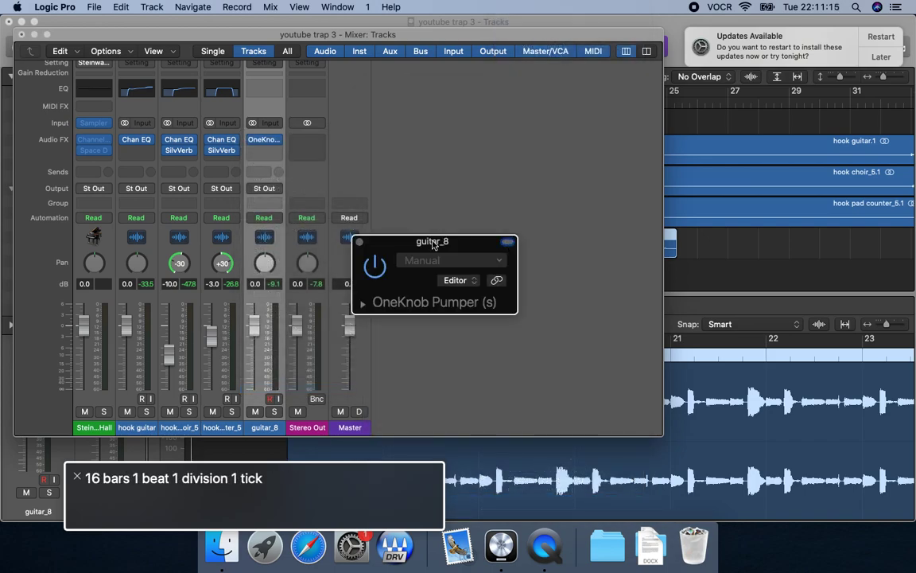
# Play the guitar_8 loop and set the OneKnob Pumper's Rate to 1/8.
pyautogui.press('space')
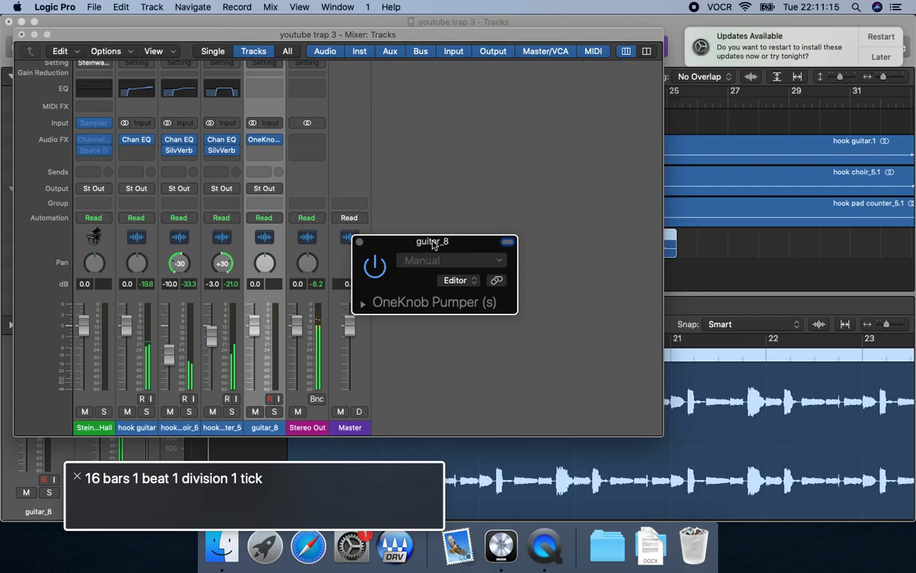
pyautogui.click(363, 305)
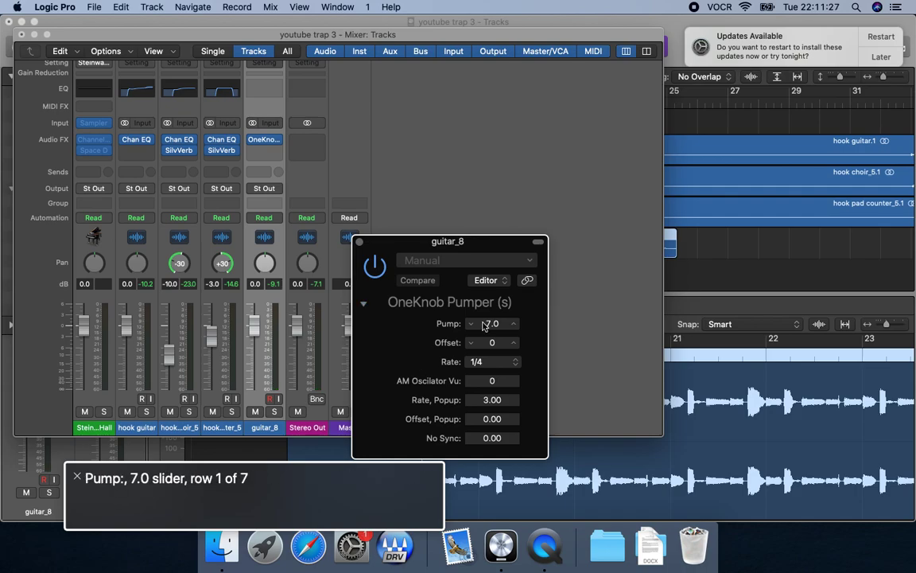
pyautogui.click(484, 363)
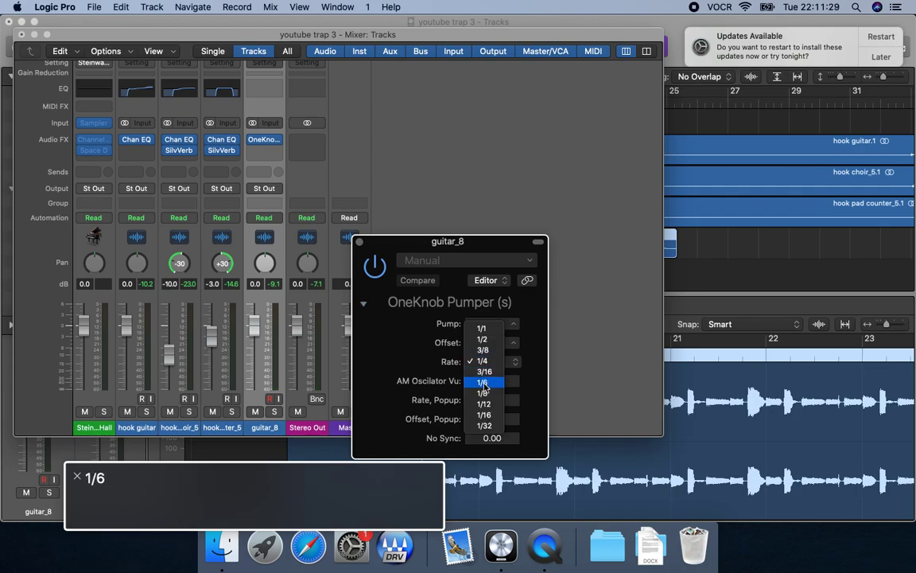
pyautogui.click(484, 393)
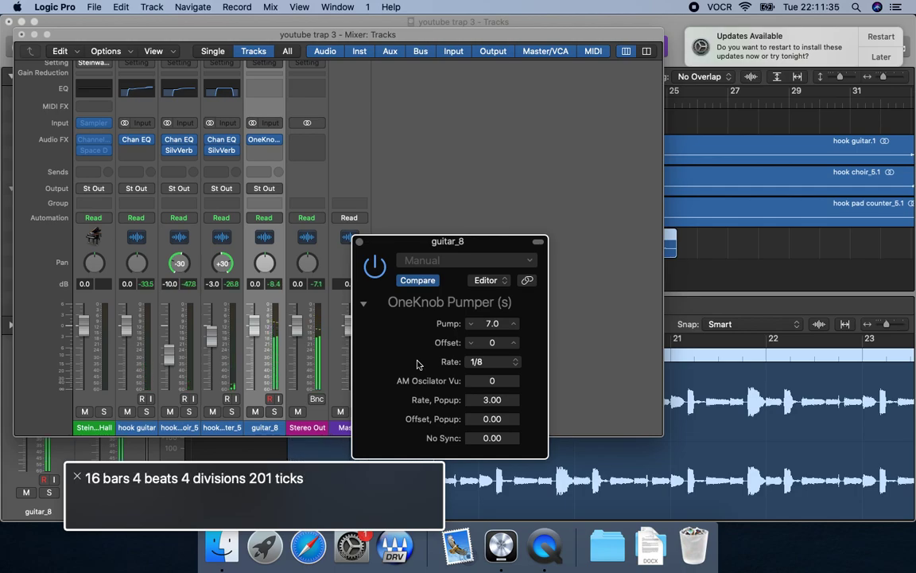
# Set the OneKnob Pumper's Rate on guitar_8 to 1/16 and listen to the loop.
pyautogui.click(485, 361)
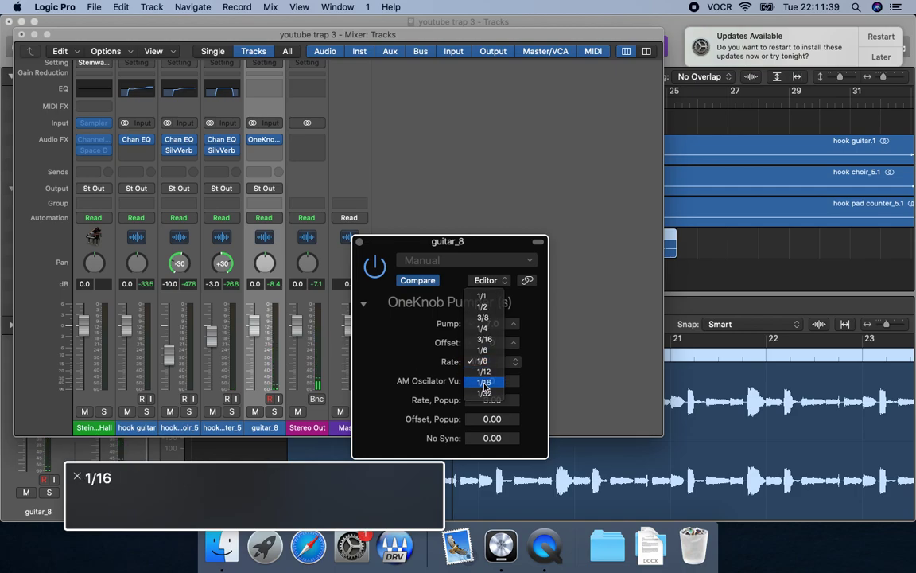
pyautogui.click(484, 383)
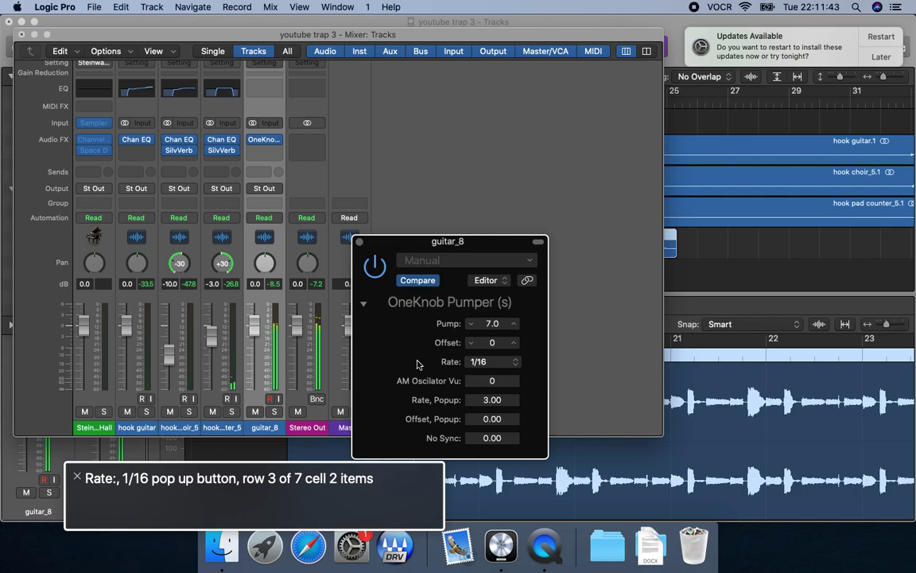
pyautogui.press('space')
pyautogui.hotkey('ctrl', 'alt', 'shift', 'Up')
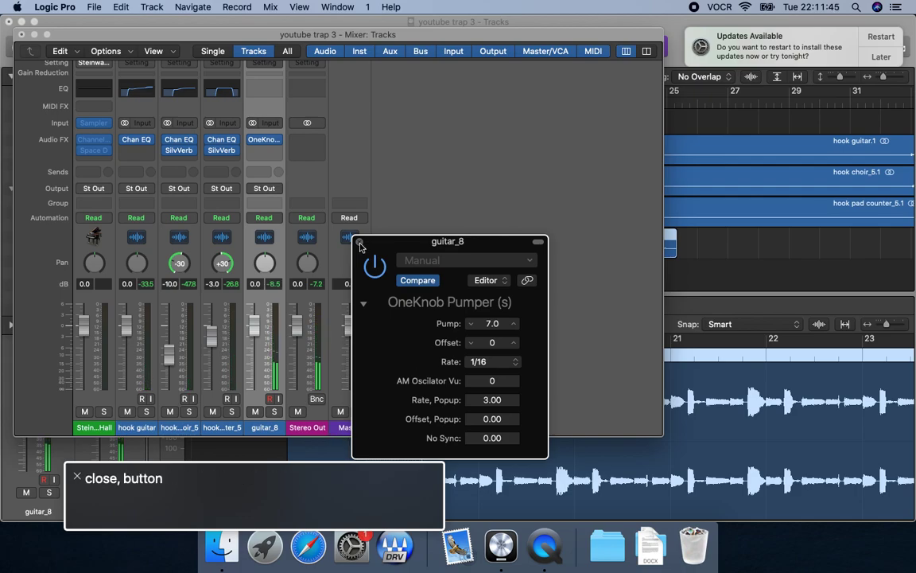
# Close the plug-in and mixer windows and delete the guitar_8 track together with its regions.
pyautogui.click(359, 243)
pyautogui.press('super+w')
pyautogui.hotkey('ctrl', 'alt', 'shift', 'Down')
pyautogui.hotkey('ctrl', 'alt', 'shift', 'Down')
pyautogui.press('super+BackSpace')
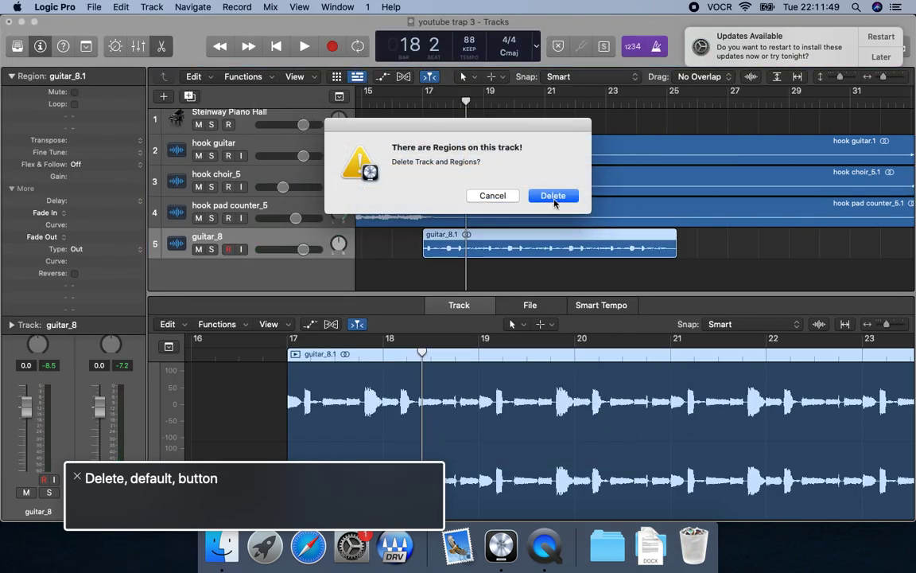
pyautogui.hotkey('ctrl', 'alt', 'space')
# Paste the copied guitar loop at bar 17 on a new track and play it from bar 16 with the metronome off.
pyautogui.press(',')
pyautogui.press(',')
pyautogui.press('super+v')
pyautogui.press(',')
pyautogui.press('space')
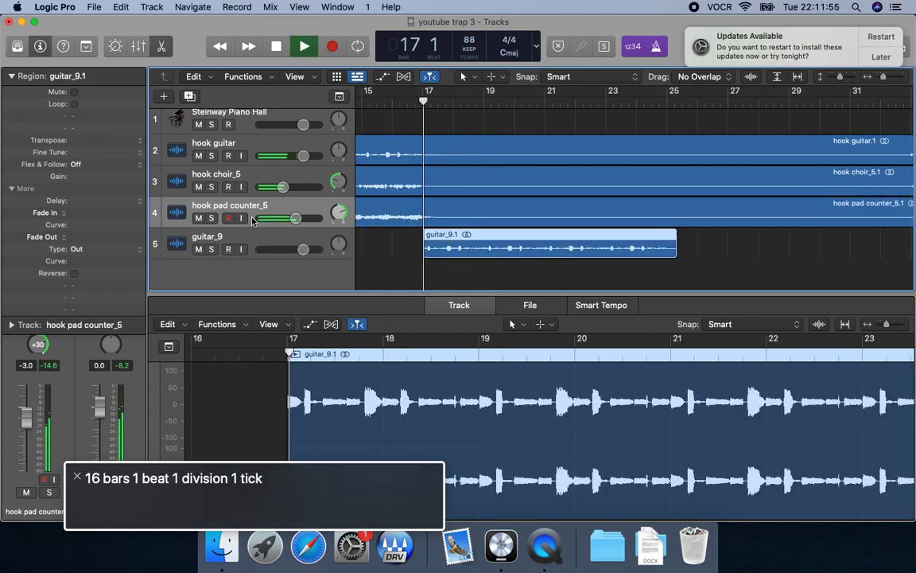
pyautogui.press('k')
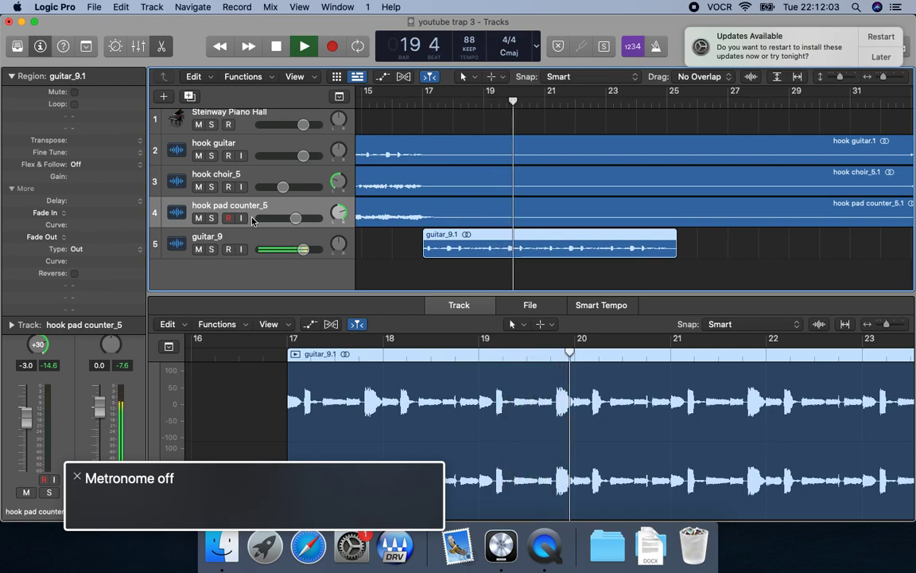
pyautogui.press('space')
# Select the guitar_9 track and replay its loop from around bar 17.
pyautogui.click(252, 250)
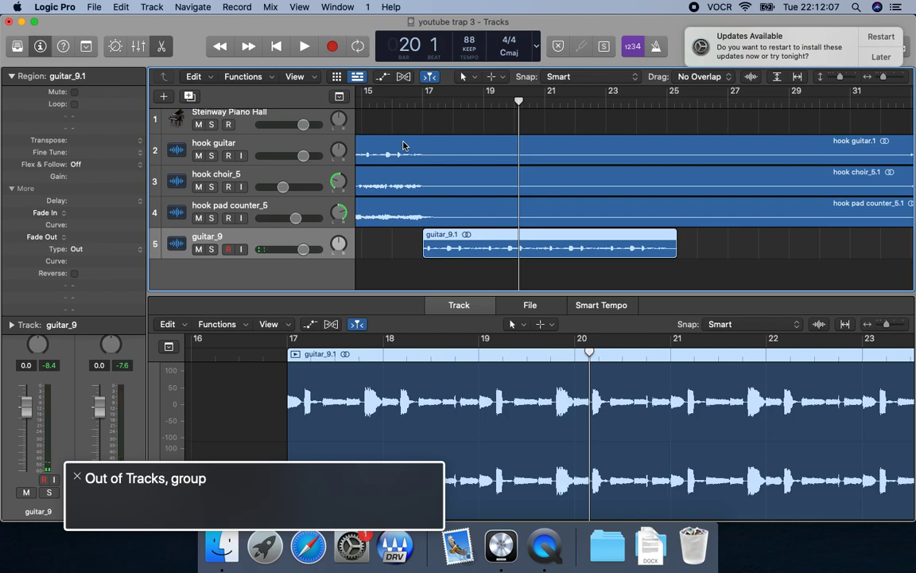
pyautogui.press(',')
pyautogui.press(',')
pyautogui.press(',')
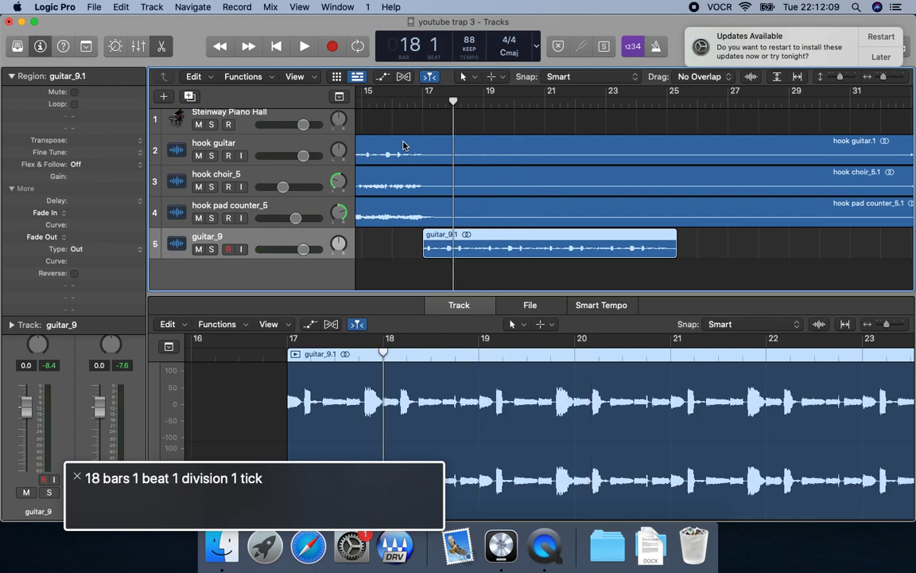
pyautogui.press('space')
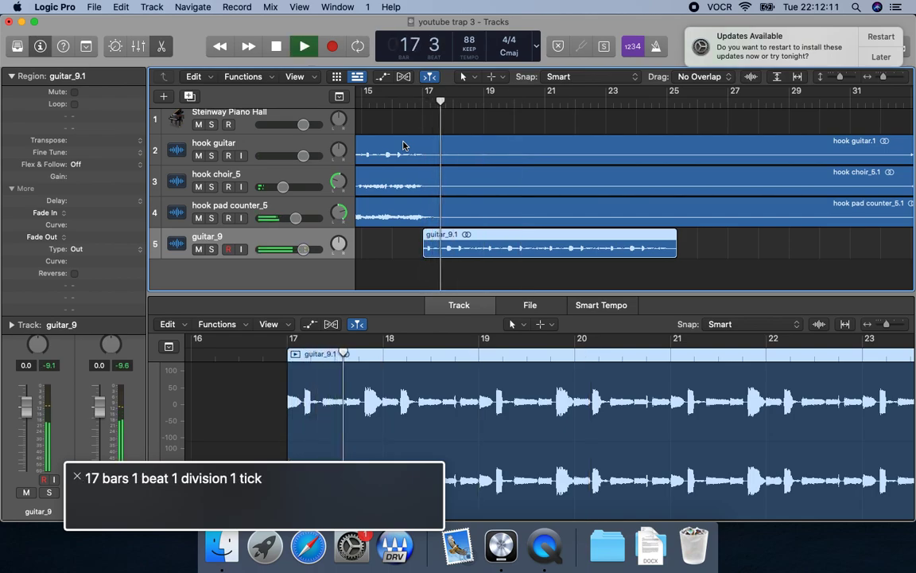
pyautogui.press('space')
pyautogui.press(',')
pyautogui.press(',')
pyautogui.press('space')
pyautogui.press('.')
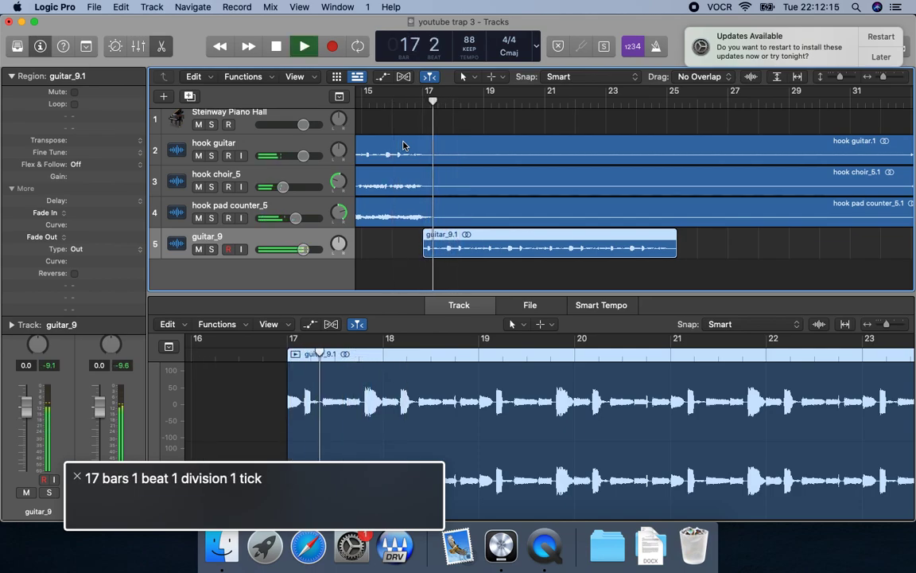
# Mute and unmute the guitar_9 track during playback from around bar 17 to audition a dropout.
pyautogui.press('m')
pyautogui.press('m')
pyautogui.press(',')
pyautogui.press(',')
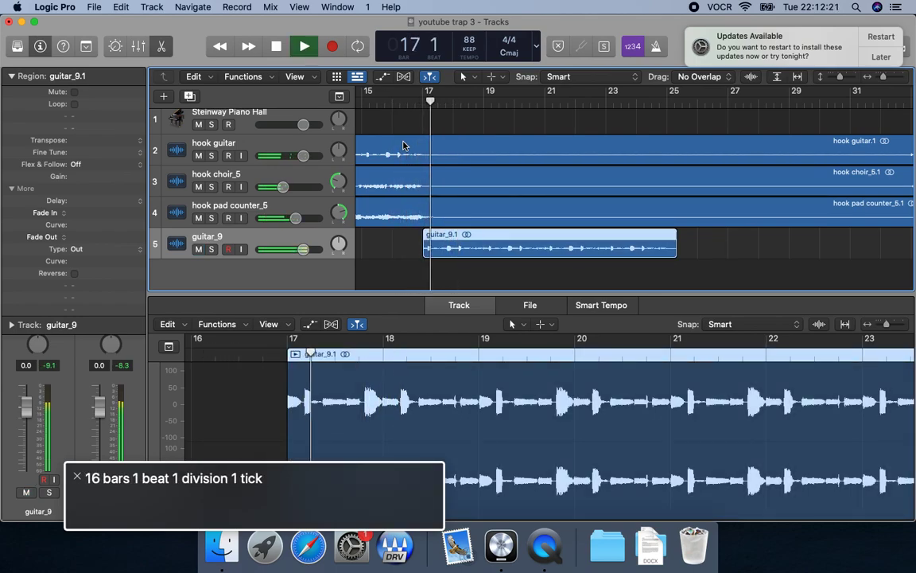
pyautogui.press(',')
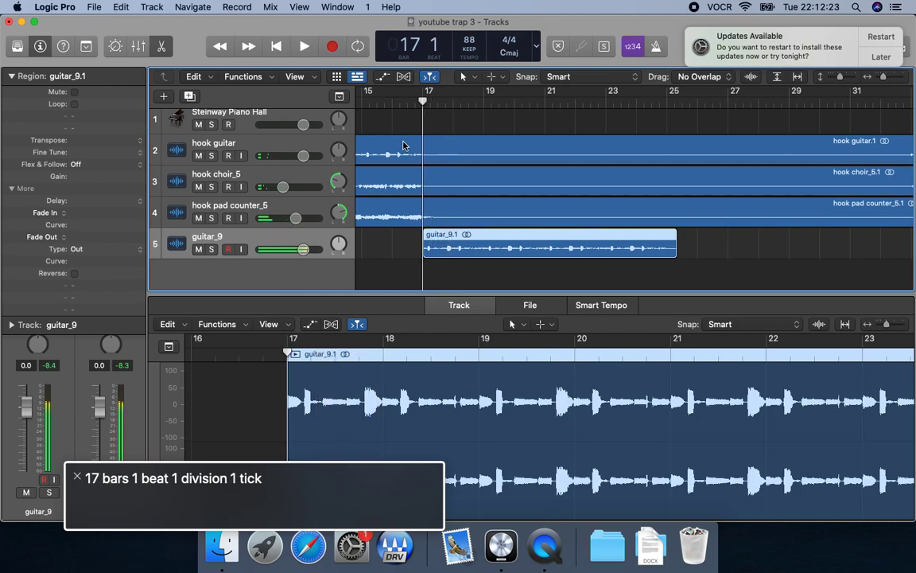
pyautogui.press('m')
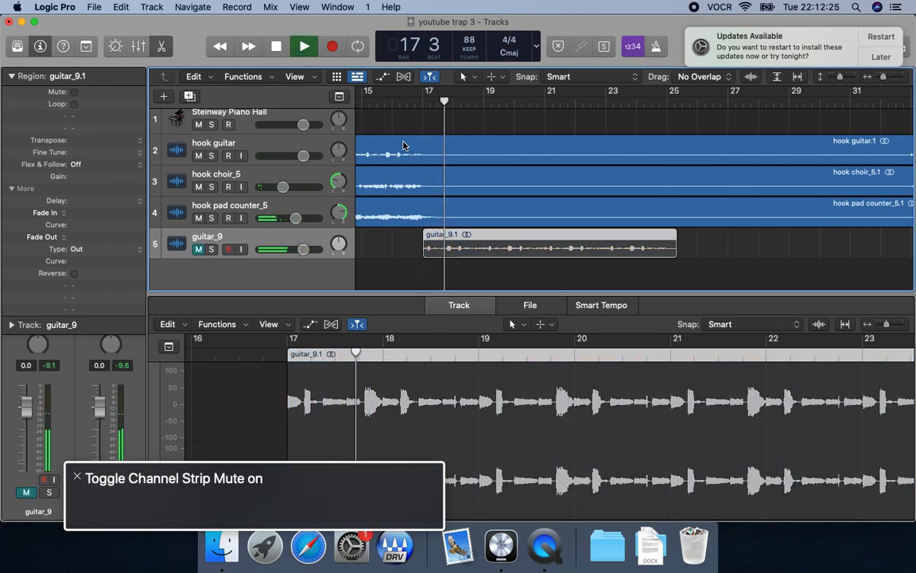
pyautogui.press('m')
pyautogui.press('space')
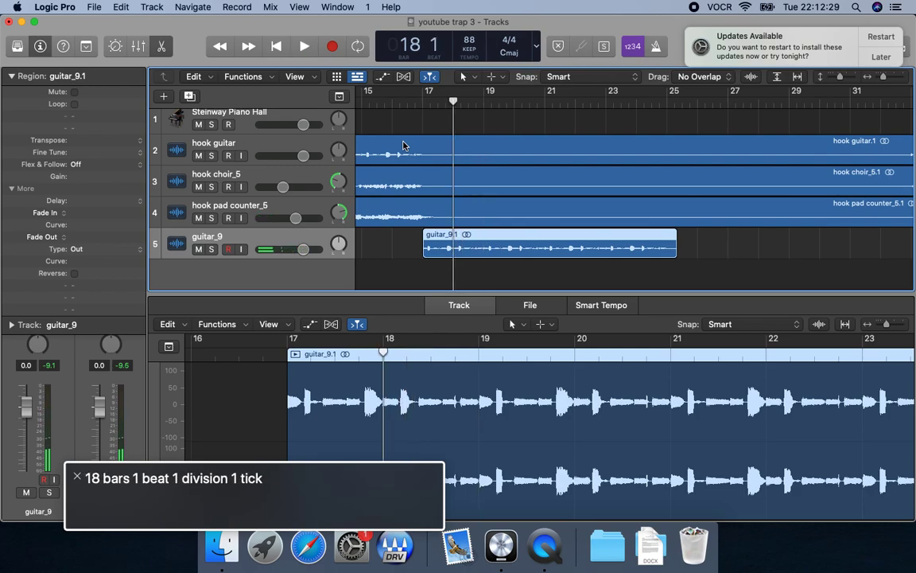
pyautogui.press(',')
pyautogui.press('space')
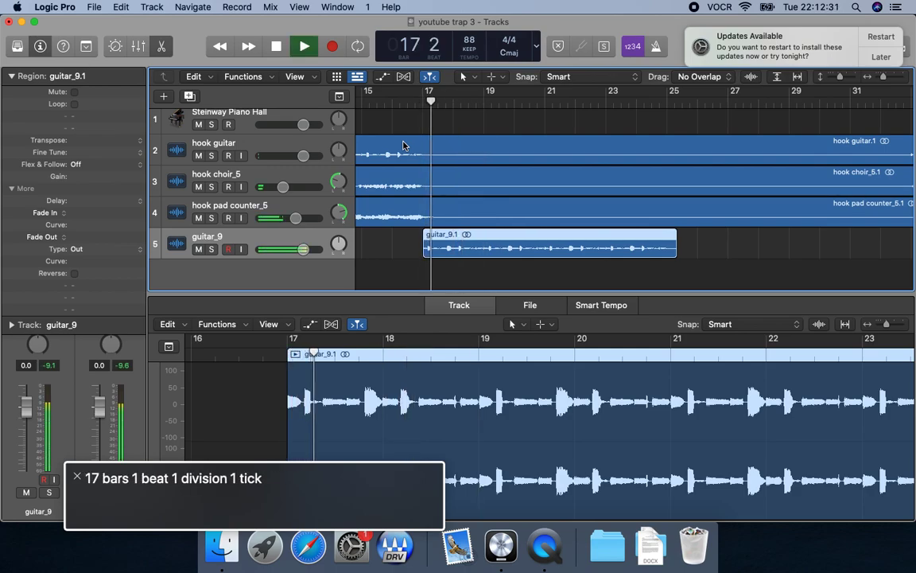
pyautogui.press('m')
pyautogui.press('m')
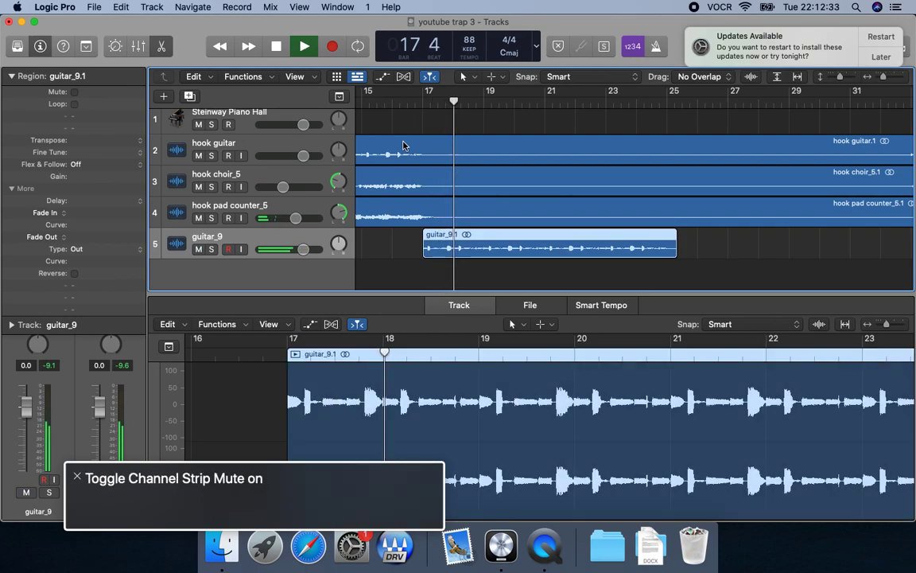
# Turn the metronome on and play guitar_9 from bar 17 to find the beat for the cut.
pyautogui.press('space')
pyautogui.press('space')
pyautogui.press('space')
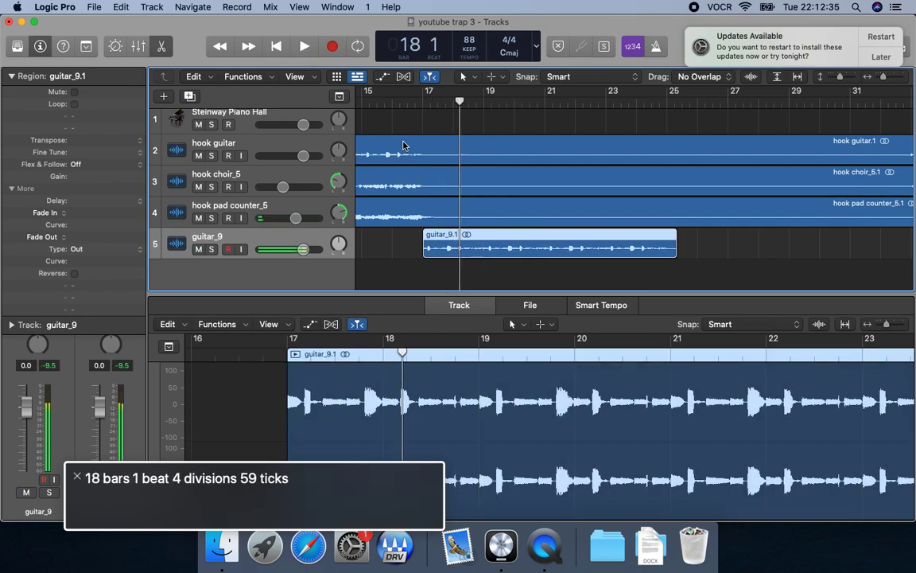
pyautogui.press(',')
pyautogui.press('k')
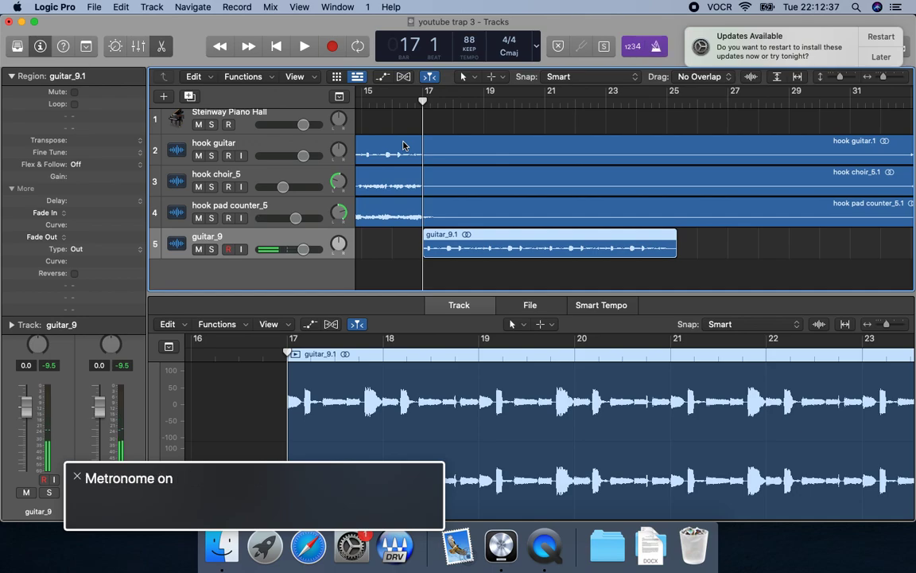
pyautogui.press('space')
pyautogui.press('space')
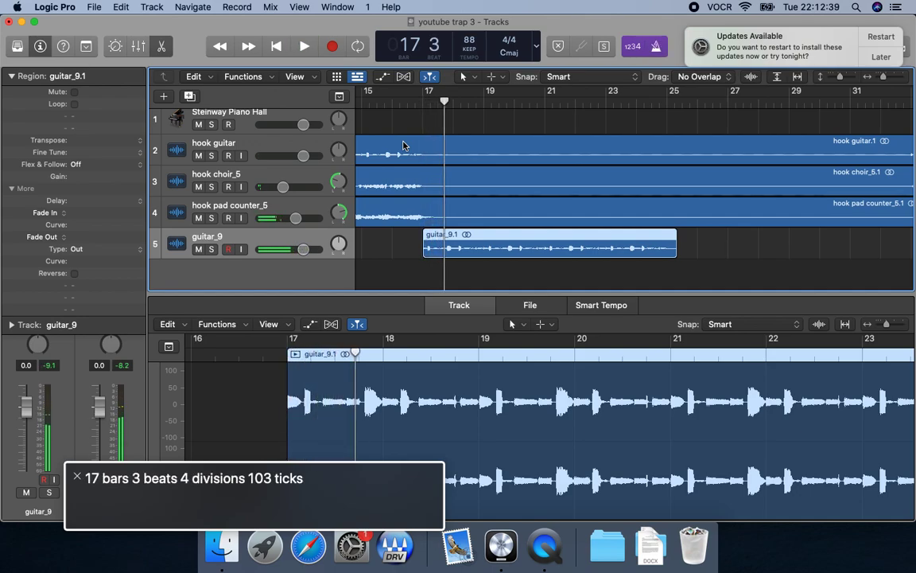
# Split the guitar_9 region at bar 17 beat 3 and again at bar 18.
pyautogui.press('/')
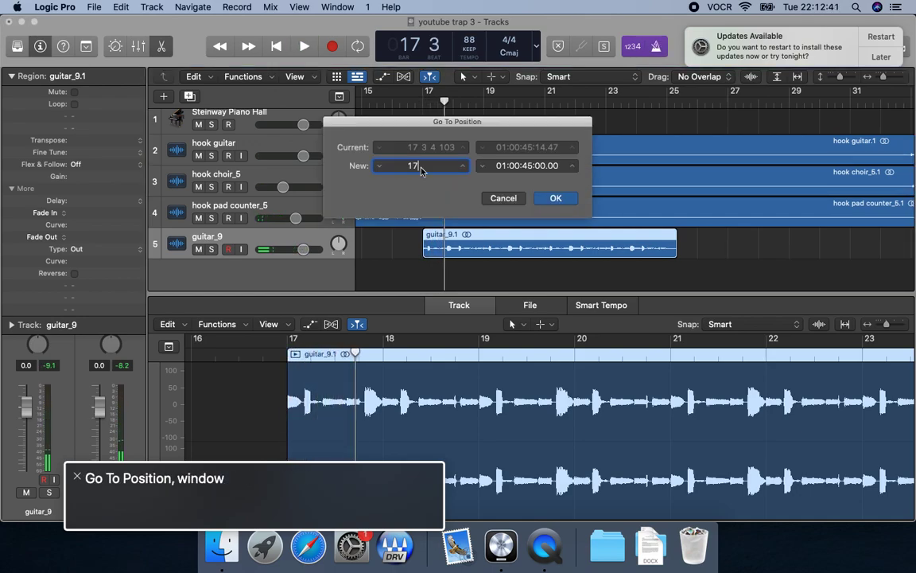
pyautogui.press('Return')
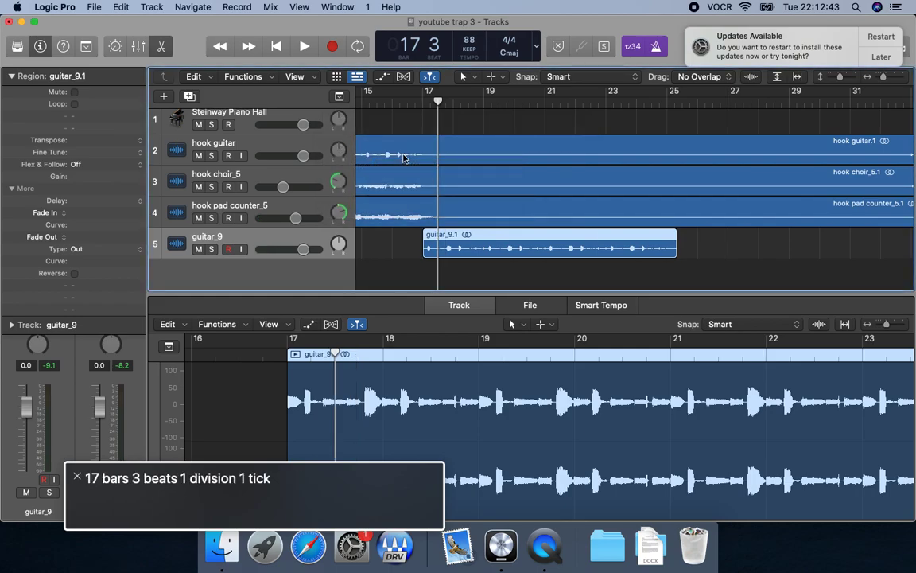
pyautogui.press('super+t')
pyautogui.press('space')
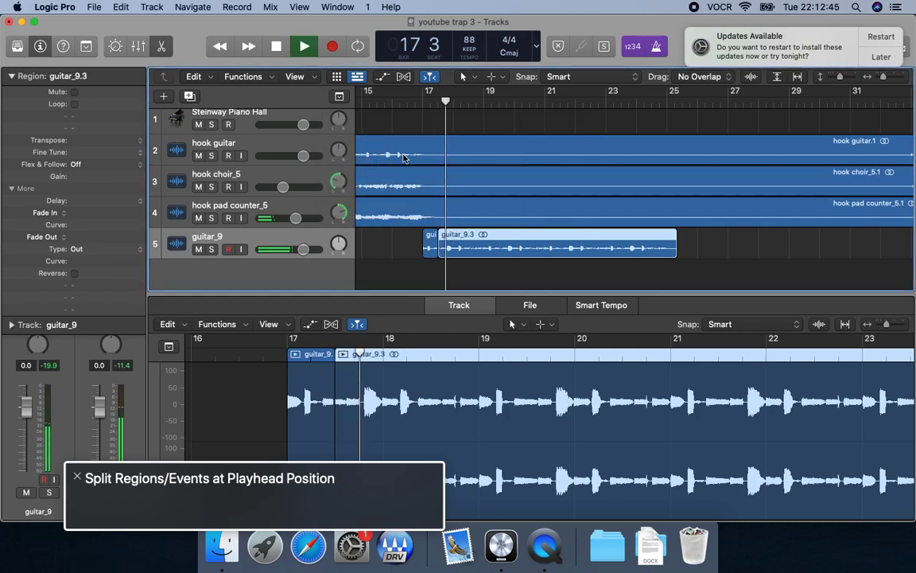
pyautogui.press('space')
pyautogui.press(',')
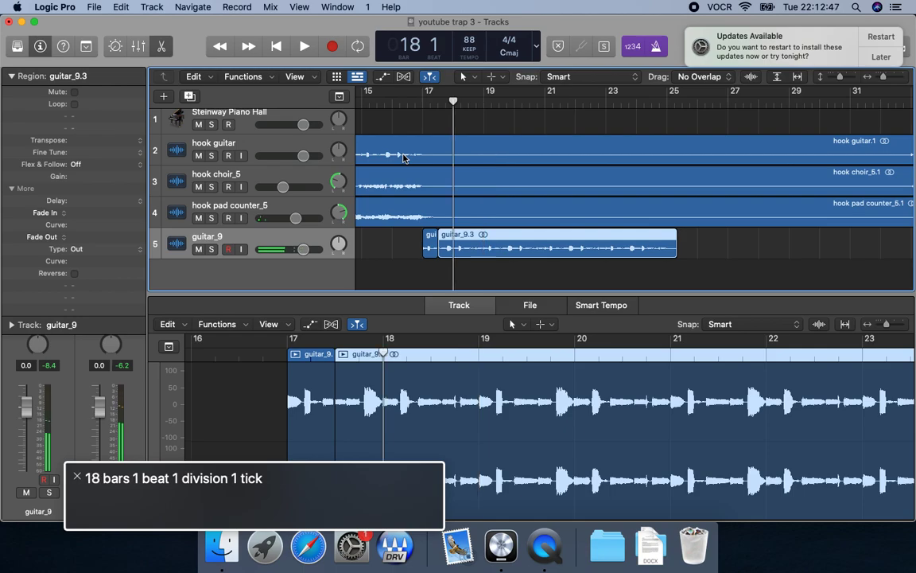
pyautogui.press('super+t')
# Delete the guitar_9 slice between bar 17 beat 3 and bar 18, and return to the Tracks area.
pyautogui.hotkey('ctrl', 'alt', 'shift', 'Up')
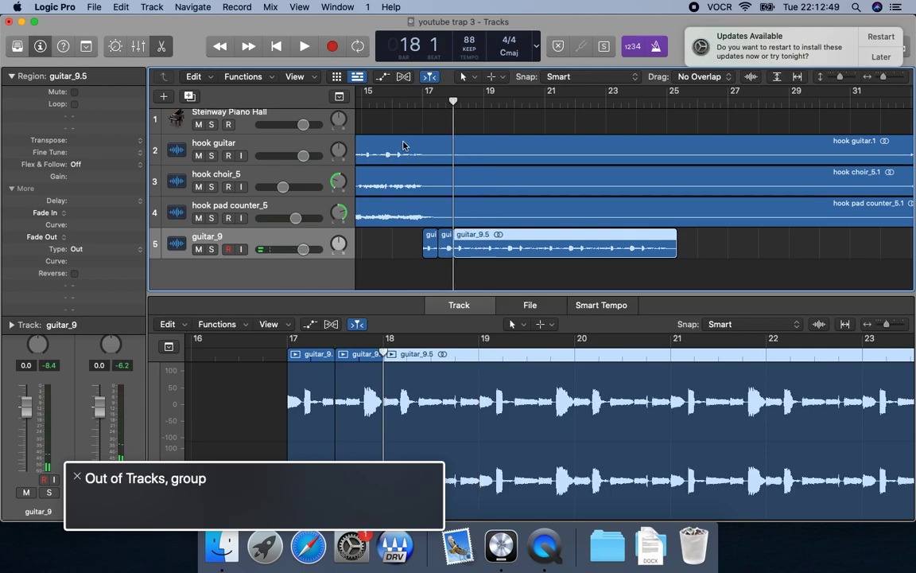
pyautogui.hotkey('ctrl', 'alt', 'shift', 'Down')
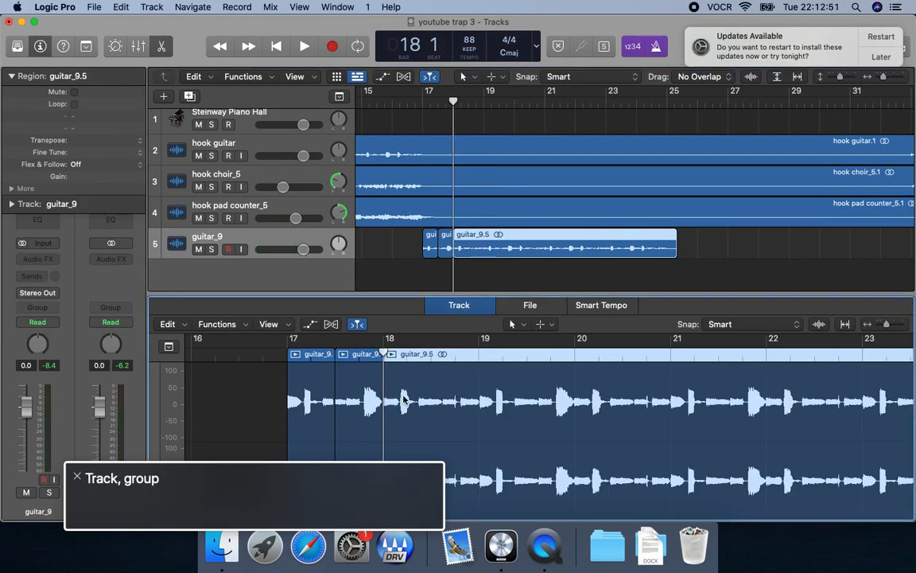
pyautogui.hotkey('ctrl', 'alt', 'shift', 'Down')
pyautogui.hotkey('ctrl', 'alt', 'shift', 'Down')
pyautogui.hotkey('ctrl', 'alt', 'Right')
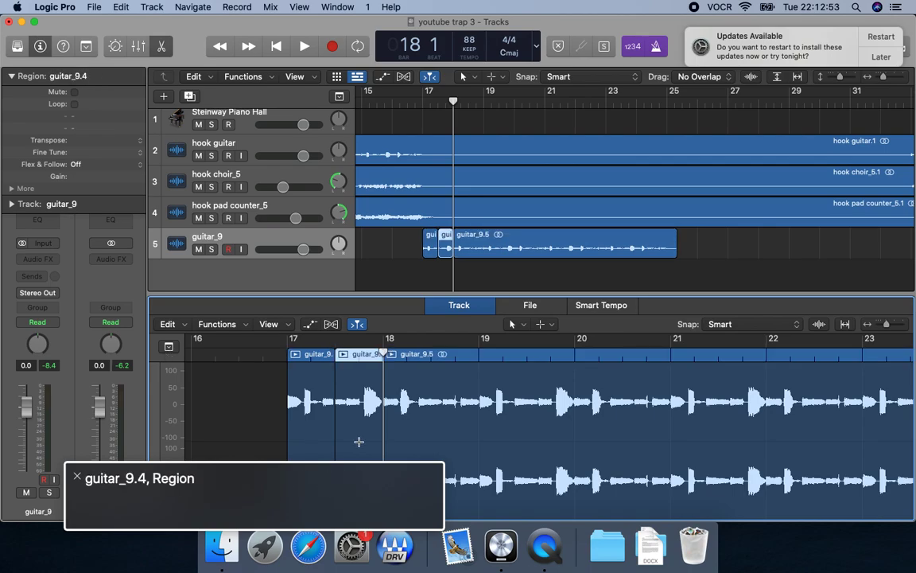
pyautogui.press('Delete')
pyautogui.hotkey('ctrl', 'alt', 'shift', 'Down')
pyautogui.hotkey('ctrl', 'alt', 'shift', 'Down')
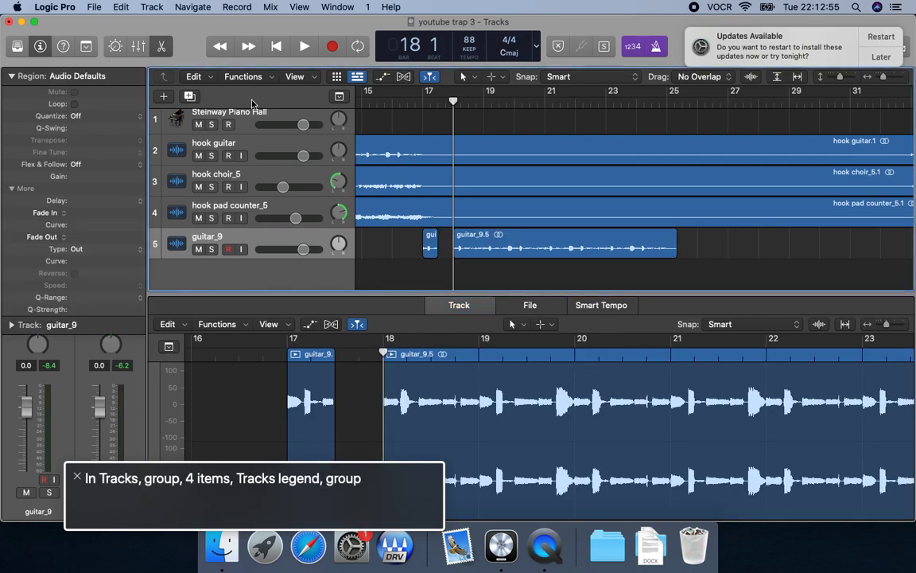
# Play the cut guitar_9 part from bar 17 repeatedly to check the gap before bar 18.
pyautogui.press(',')
pyautogui.press('space')
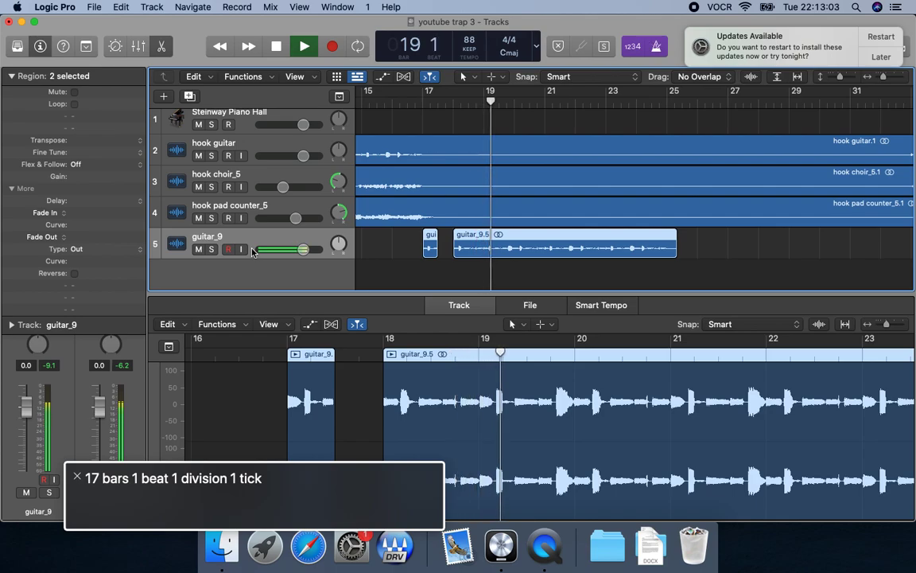
pyautogui.press('space')
pyautogui.press(',')
pyautogui.press('space')
pyautogui.press('space')
pyautogui.press(',')
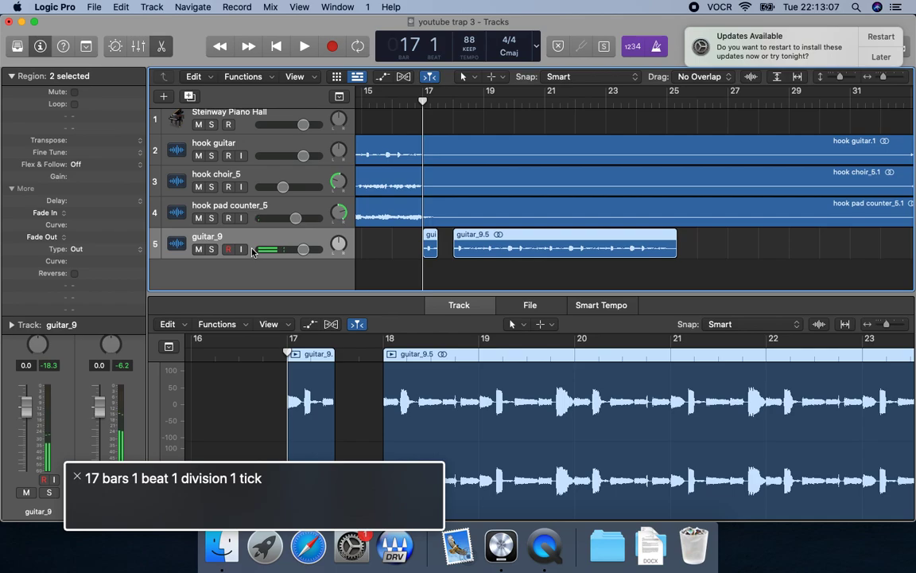
pyautogui.press('space')
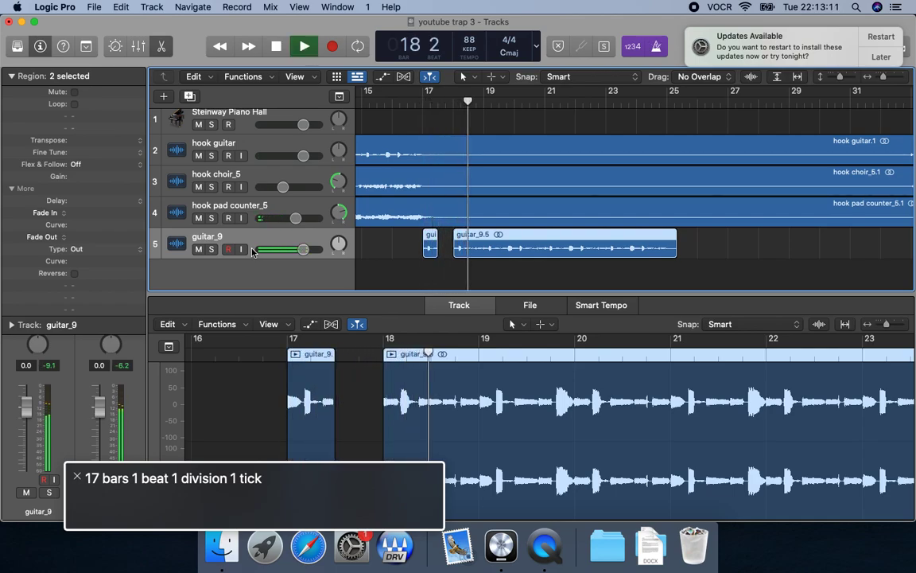
# Toggle the mute on and off for guitar_9 during playback and move the playhead back to bar 18.
pyautogui.hotkey('ctrl', 'm')
# Play the guitar_9 part repeatedly from bar 18 while toggling its track mute to try out rhythmic gaps.
pyautogui.hotkey('ctrl', 'm')
pyautogui.press(',')
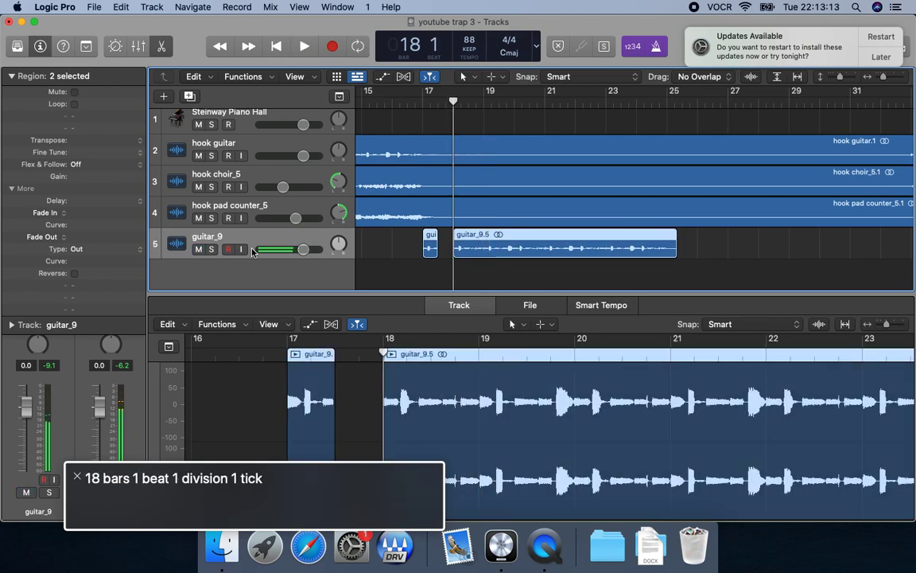
pyautogui.hotkey('ctrl', 'm')
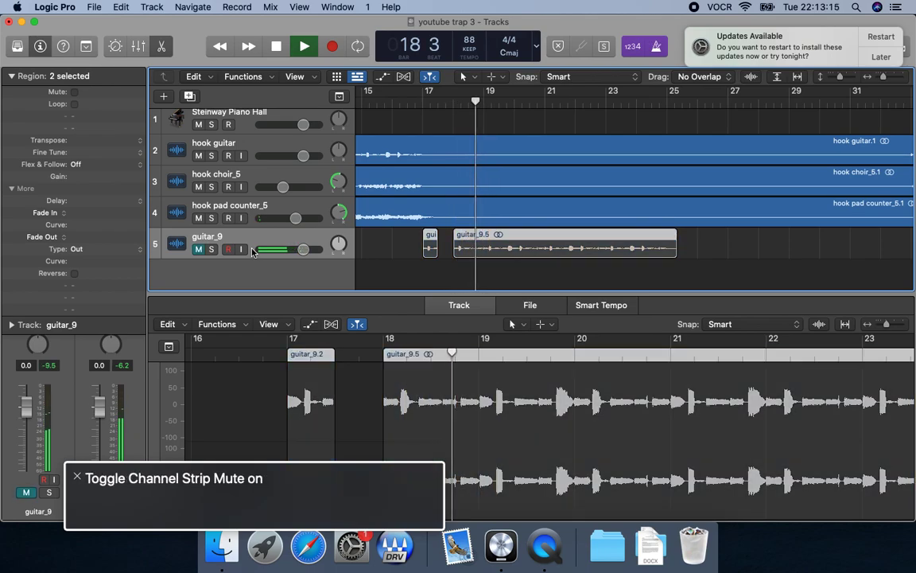
pyautogui.hotkey('ctrl', 'm')
pyautogui.press('space')
pyautogui.press(',')
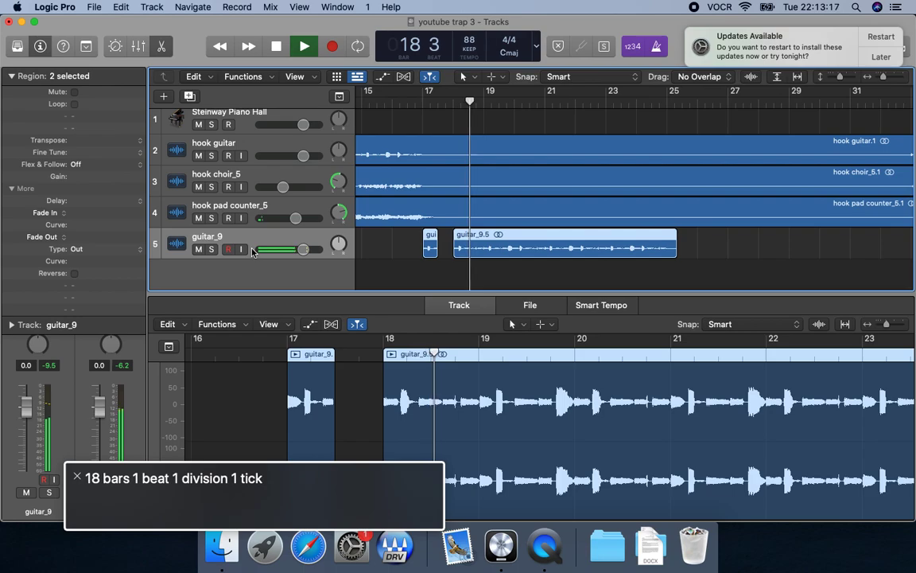
pyautogui.hotkey('ctrl', 'm')
pyautogui.hotkey('ctrl', 'm')
pyautogui.press(',')
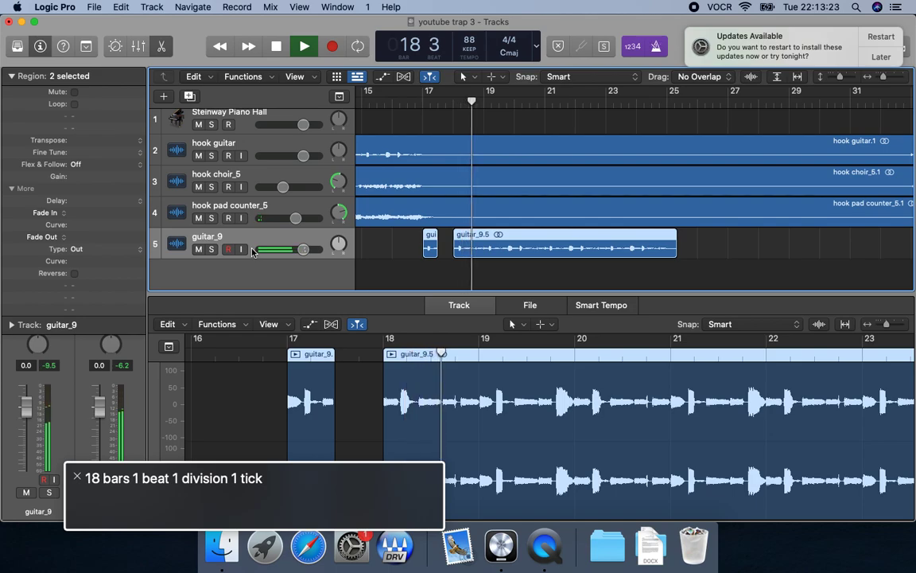
pyautogui.hotkey('ctrl', 'm')
pyautogui.hotkey('ctrl', 'm')
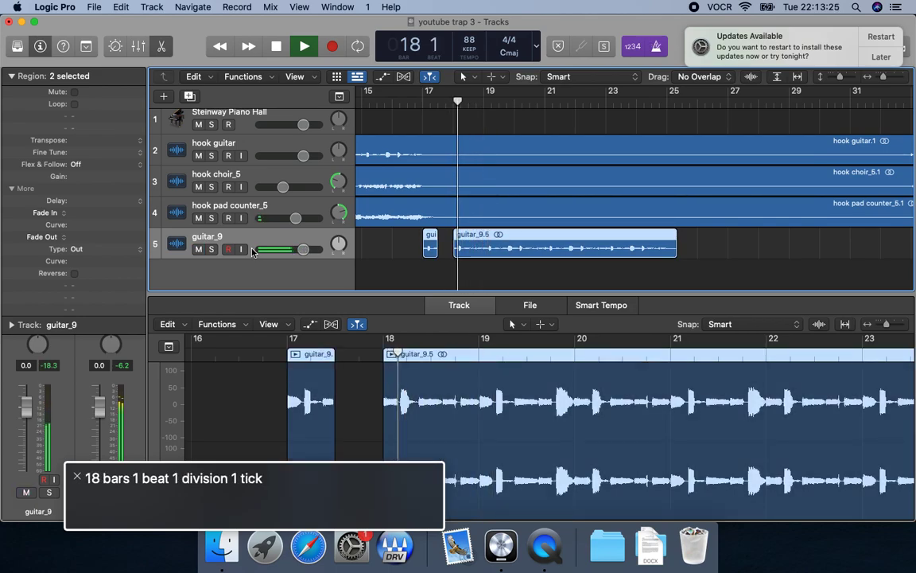
pyautogui.hotkey('ctrl', 'm')
pyautogui.hotkey('ctrl', 'm')
pyautogui.press(',')
pyautogui.press(',')
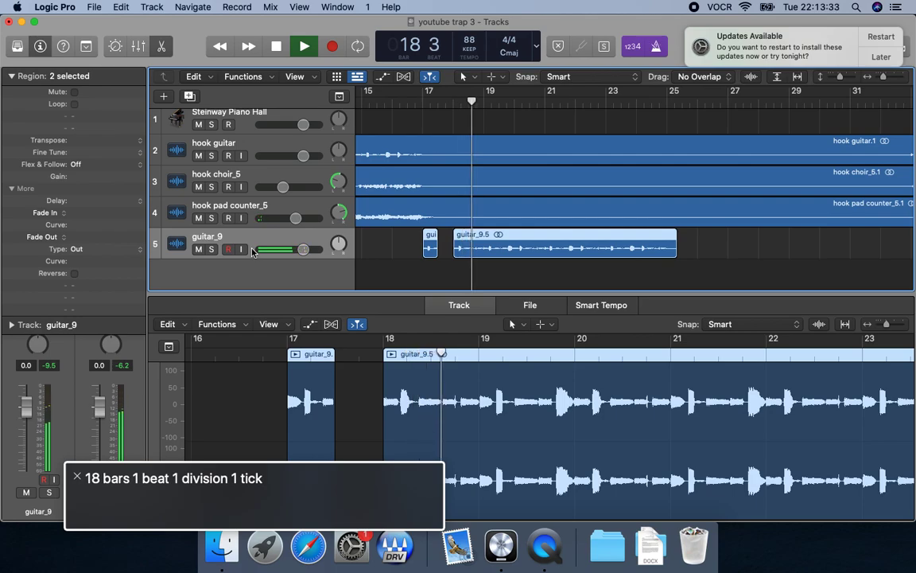
pyautogui.hotkey('ctrl', 'm')
pyautogui.hotkey('ctrl', 'm')
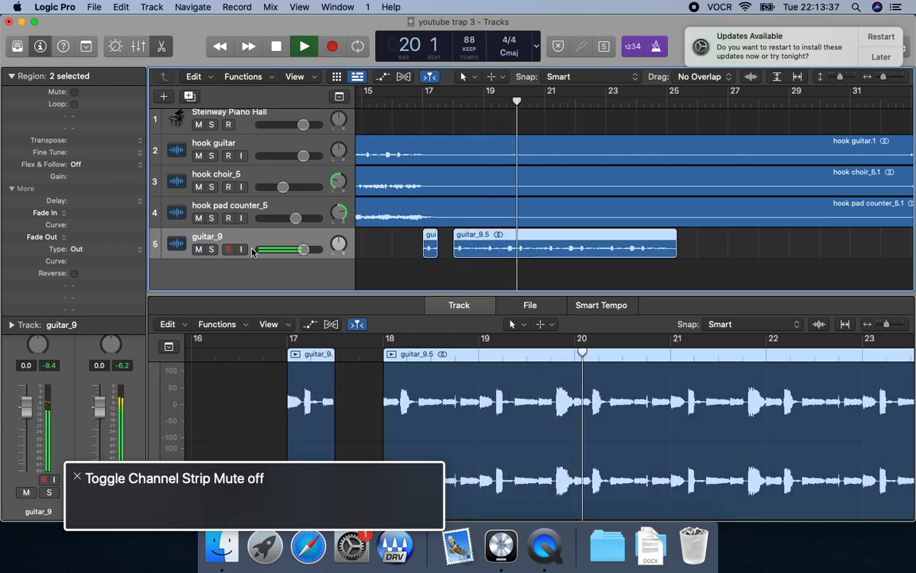
pyautogui.press('space')
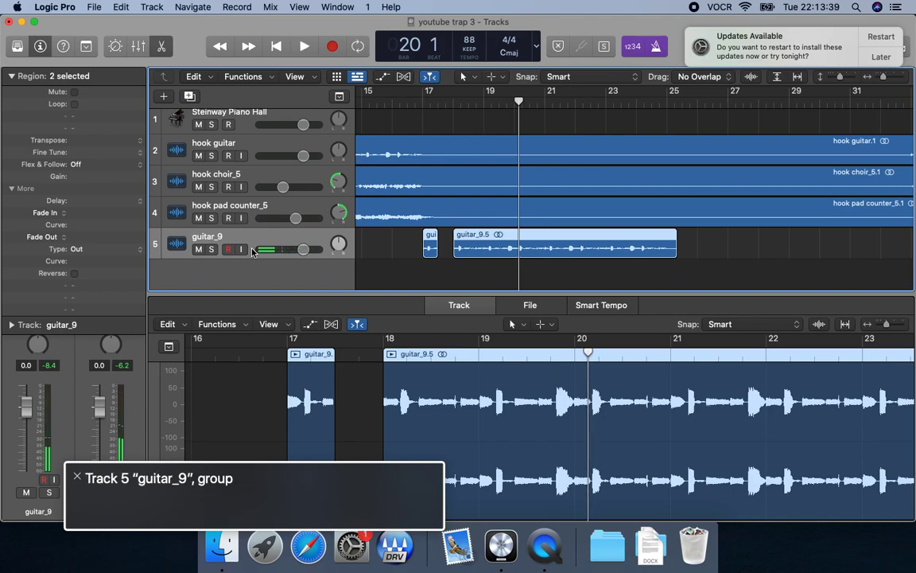
# Delete the guitar_9 track together with its cut regions, confirming the deletion.
pyautogui.press('super+BackSpace')
pyautogui.hotkey('ctrl', 'alt', 'Right')
pyautogui.press('Return')
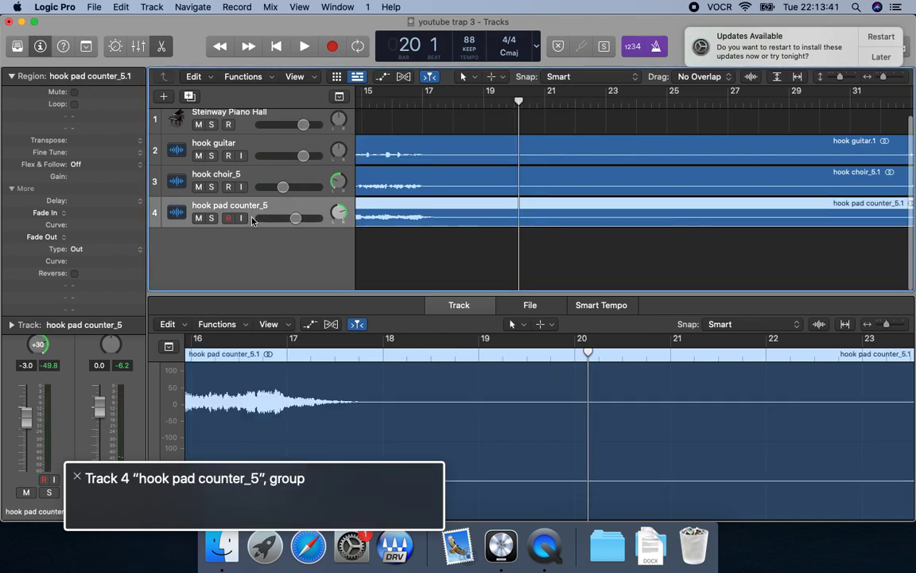
# Paste the copied guitar loop on a new track at bar 17.
pyautogui.press(',')
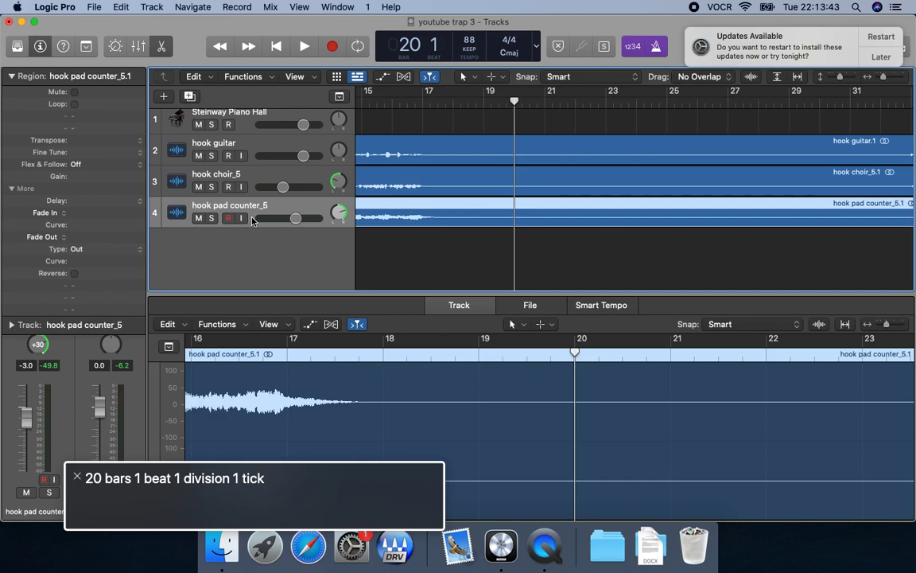
pyautogui.press('Return')
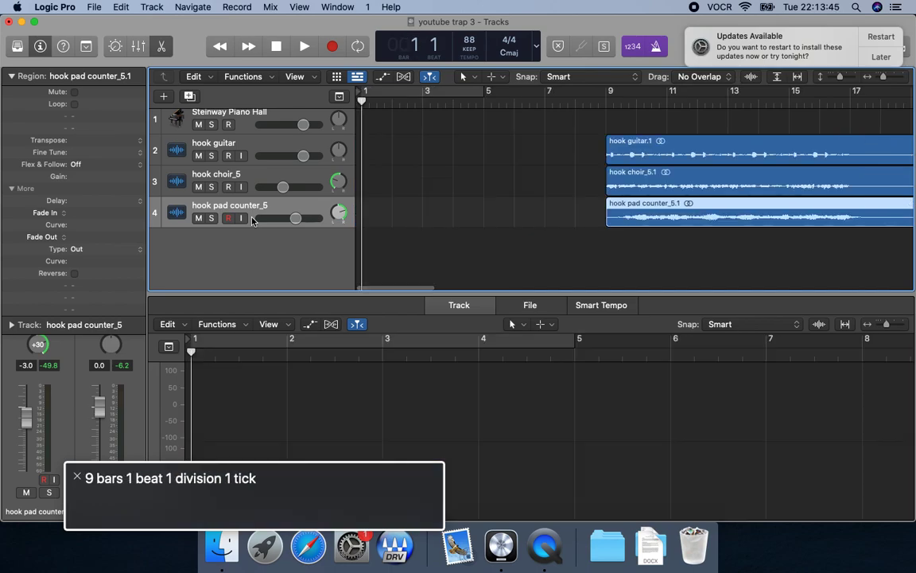
pyautogui.hotkey('shift', '.')
pyautogui.hotkey('shift', '.')
pyautogui.press('super+v')
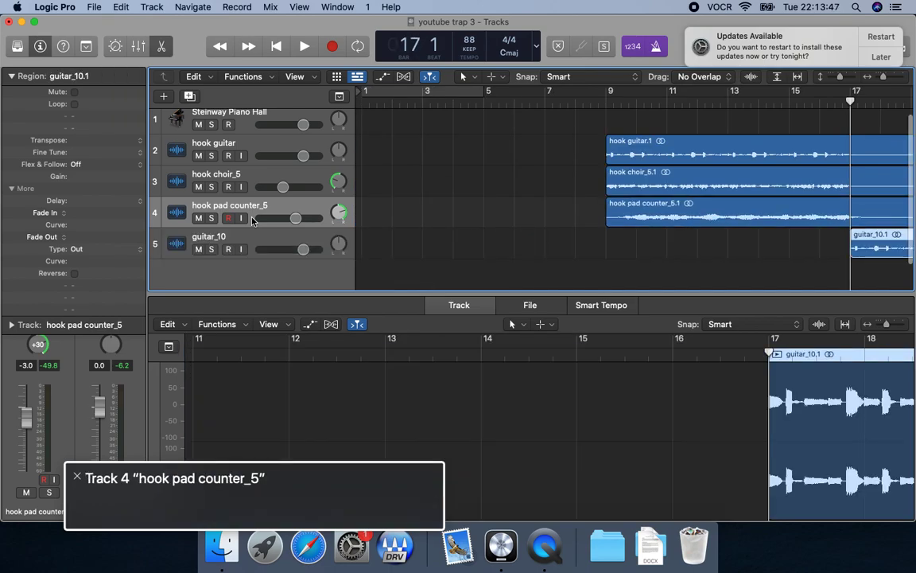
# Play the pasted loop briefly and paste the guitar loop again at bar 25.
pyautogui.press('space')
pyautogui.press('space')
pyautogui.press(',')
pyautogui.hotkey('shift', '.')
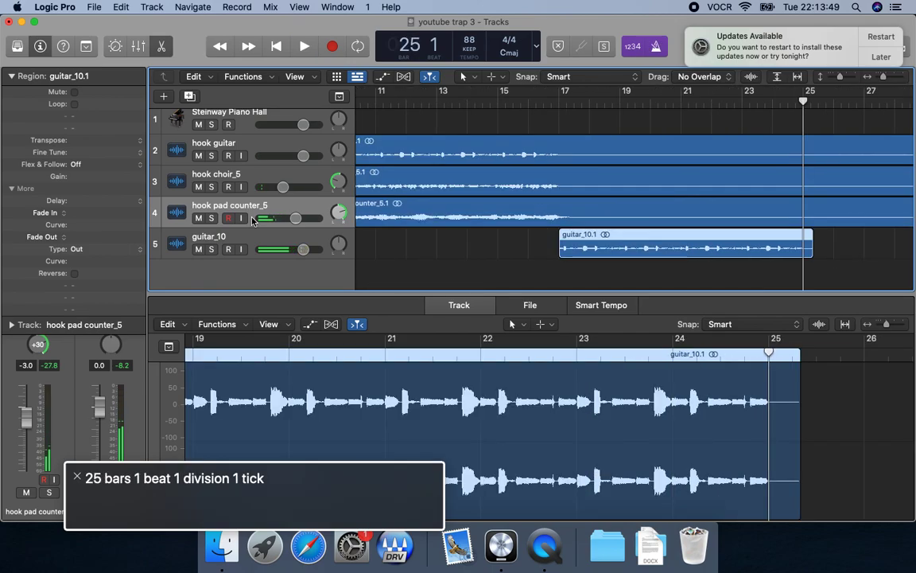
pyautogui.press('super+v')
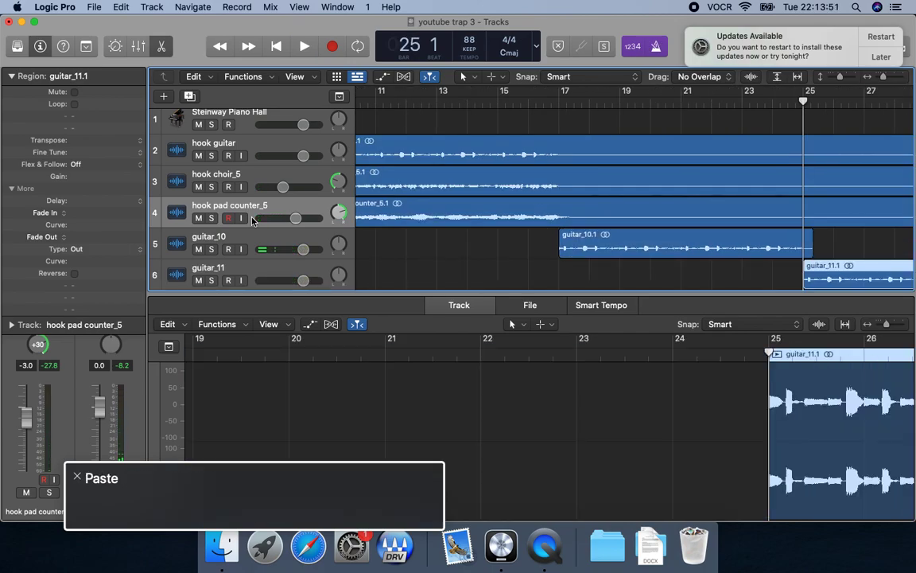
# Paste the guitar loop at bars 41 and 49 for the second verse, skipping the hook from bar 33.
pyautogui.press('space')
pyautogui.press('space')
pyautogui.press(',')
pyautogui.hotkey('shift', '.')
pyautogui.press('space')
pyautogui.press('space')
pyautogui.hotkey('shift', '.')
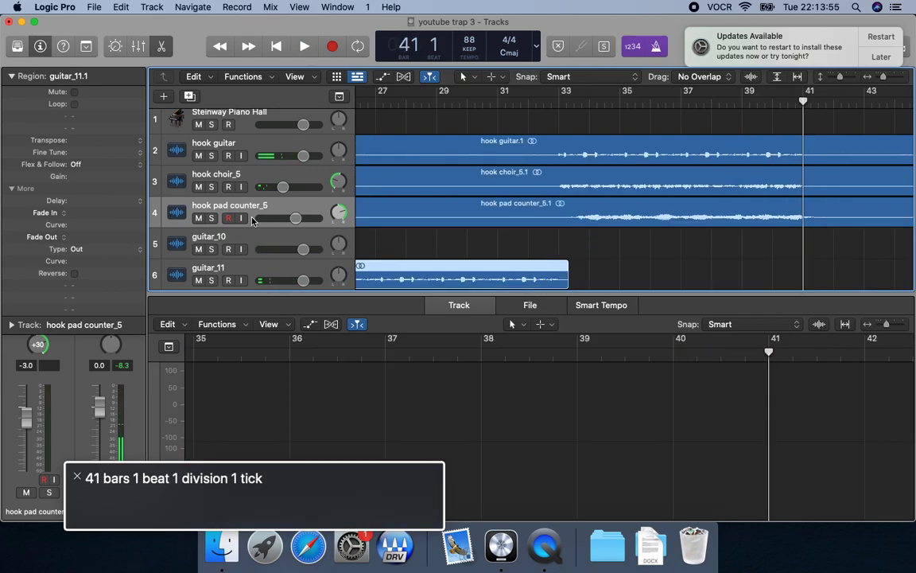
pyautogui.hotkey('shift', '.')
pyautogui.press('super+v')
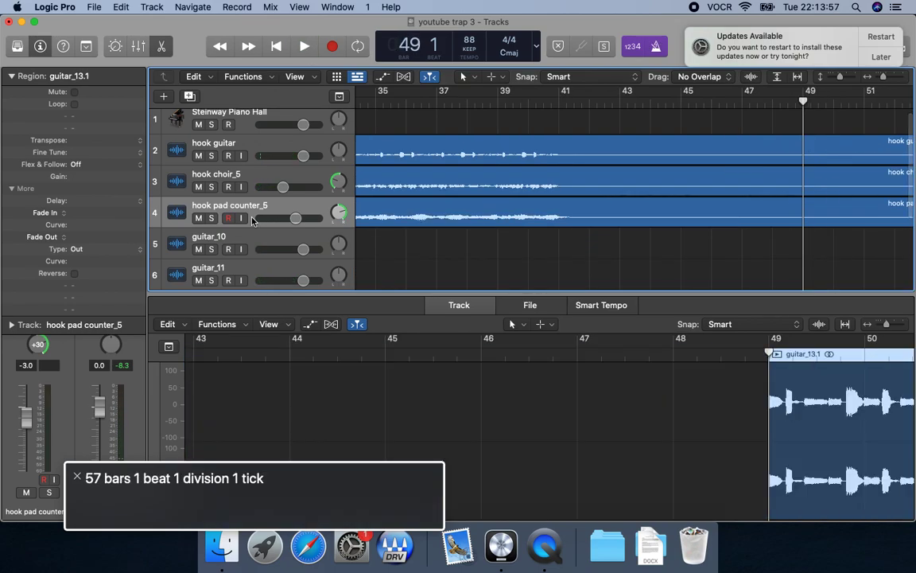
# Paste the guitar loop at bars 65 and 73 for the third verse and play the last copy briefly.
pyautogui.hotkey('shift', '.')
pyautogui.hotkey('shift', '.')
pyautogui.press('super+v')
pyautogui.hotkey('shift', '.')
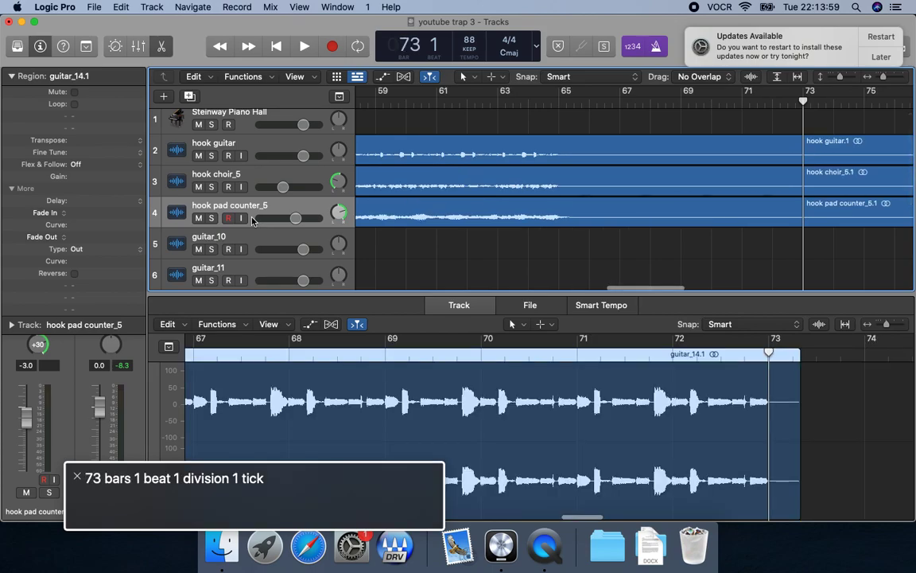
pyautogui.press('super+v')
pyautogui.press('space')
pyautogui.press('space')
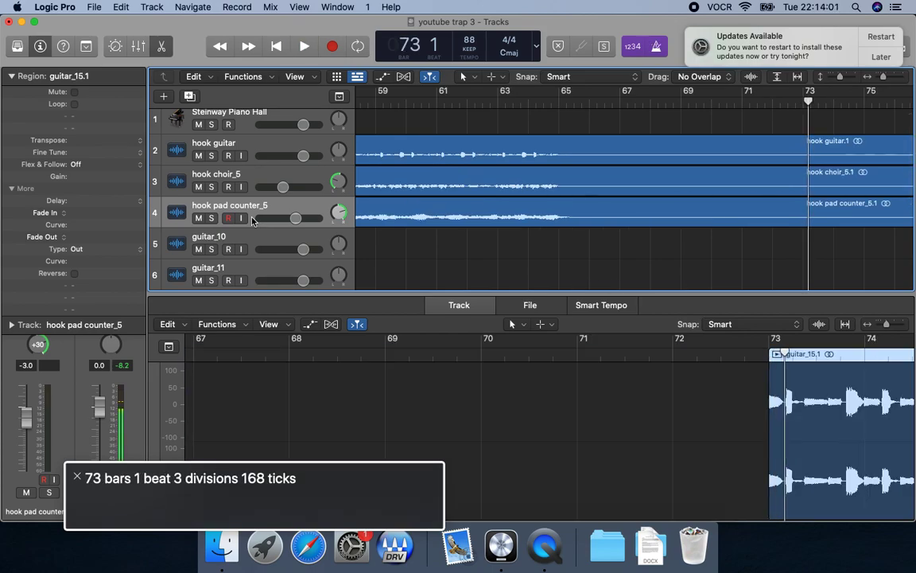
# Turn off the metronome and solo the six tracks guitar_10 through guitar_15, with the playhead back at bar 1.
pyautogui.press('k')
pyautogui.press('Up')
pyautogui.press('Up')
pyautogui.press('Up')
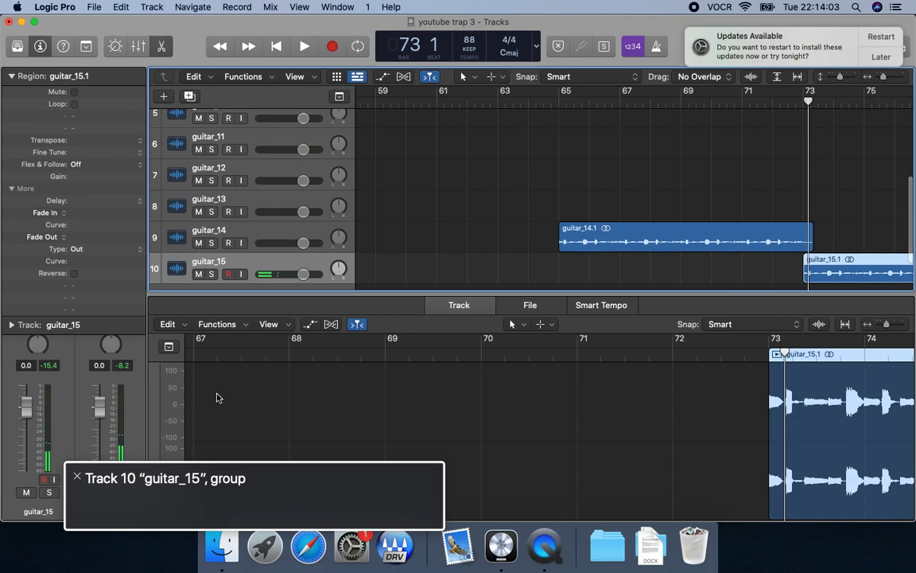
pyautogui.press('Up')
pyautogui.press('Up')
pyautogui.press('Up')
pyautogui.press('Up')
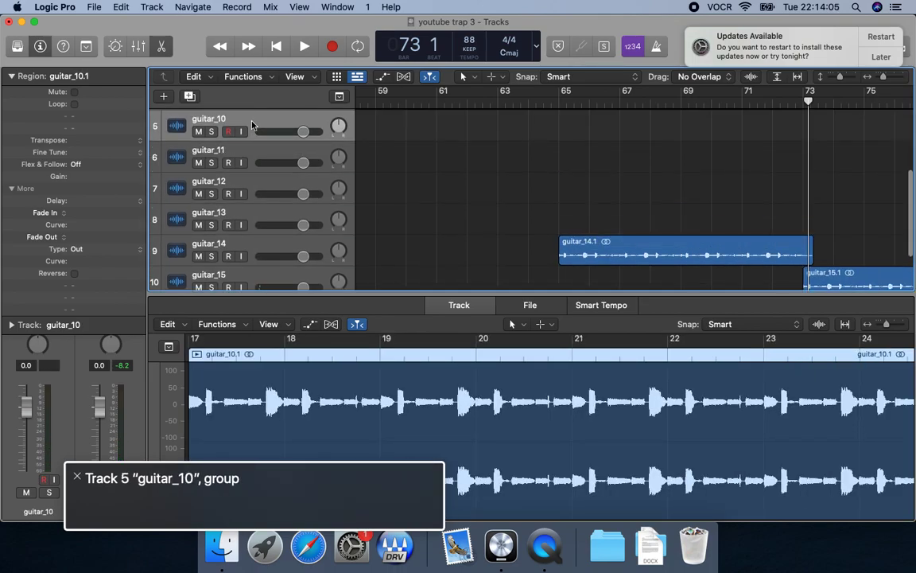
pyautogui.click(253, 165)
pyautogui.moveTo(253, 165); pyautogui.dragTo(217, 310)
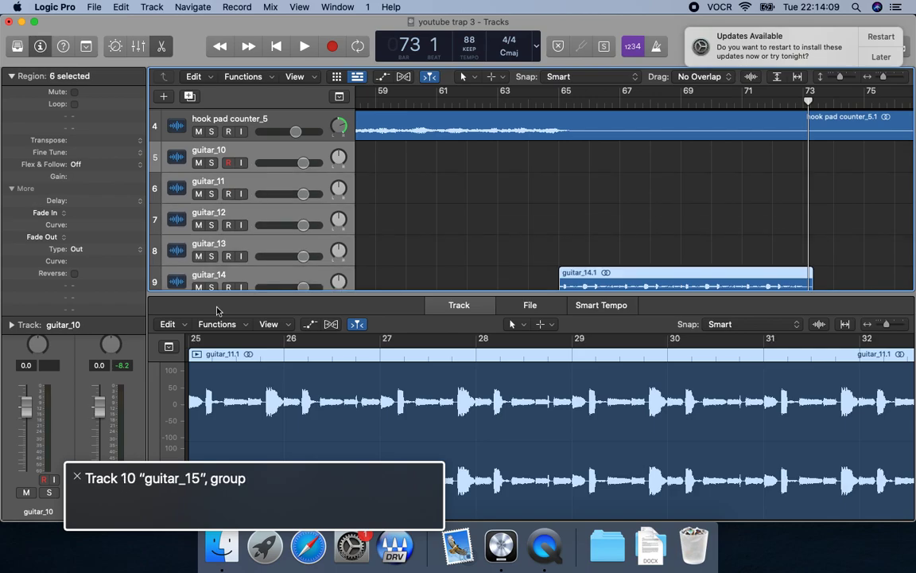
pyautogui.press('s')
pyautogui.press('Return')
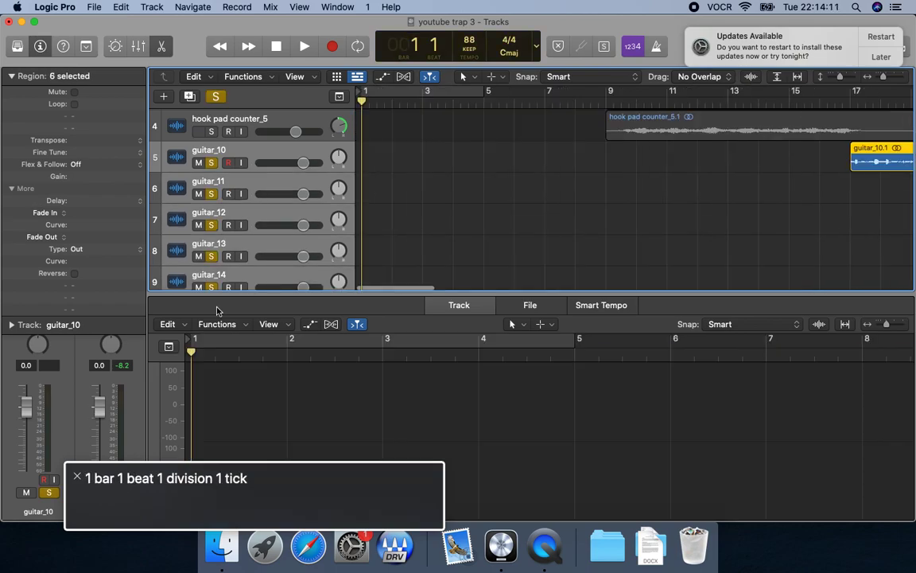
# Start an offline PCM bounce of the soloed tracks as a 24 Bit, 44100 Wave file and accept the settings.
pyautogui.press('super+b')
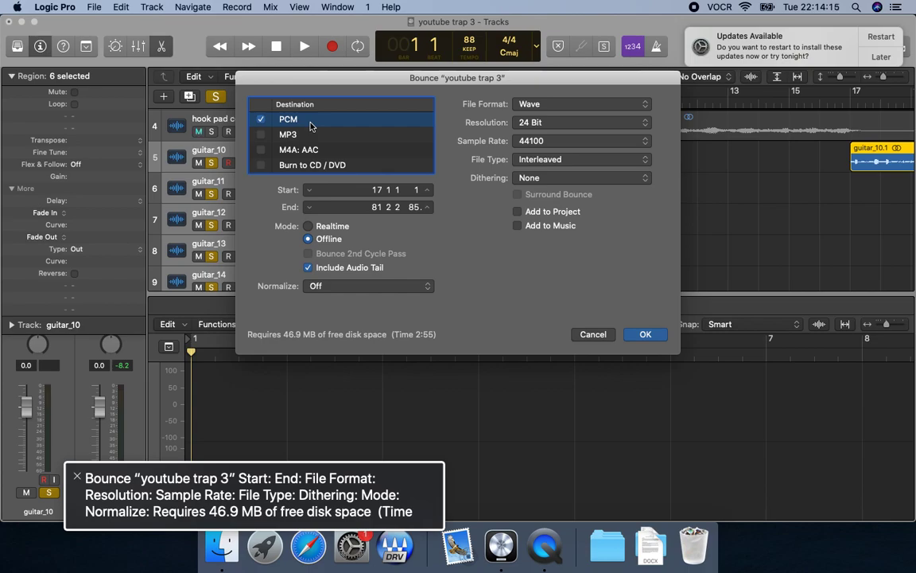
pyautogui.hotkey('ctrl', 'alt', 'Right')
pyautogui.hotkey('ctrl', 'alt', 'Right')
pyautogui.hotkey('ctrl', 'alt', 'Right')
pyautogui.hotkey('ctrl', 'alt', 'Right')
pyautogui.hotkey('ctrl', 'alt', 'Right')
pyautogui.hotkey('ctrl', 'alt', 'End')
pyautogui.hotkey('ctrl', 'alt', 'space')
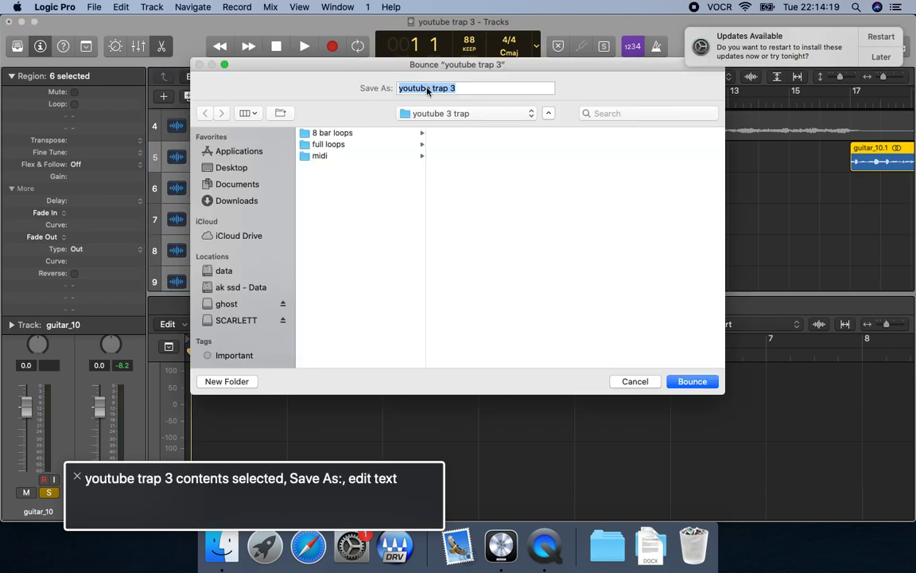
# Name the bounce file "verse guitar".
pyautogui.write('vrse')
pyautogui.press('BackSpace')
pyautogui.press('BackSpace')
pyautogui.press('BackSpace')
pyautogui.press('BackSpace')
pyautogui.press('BackSpace')
pyautogui.write('verse gu')
pyautogui.press('Tab')
pyautogui.press('Tab')
pyautogui.press('Tab')
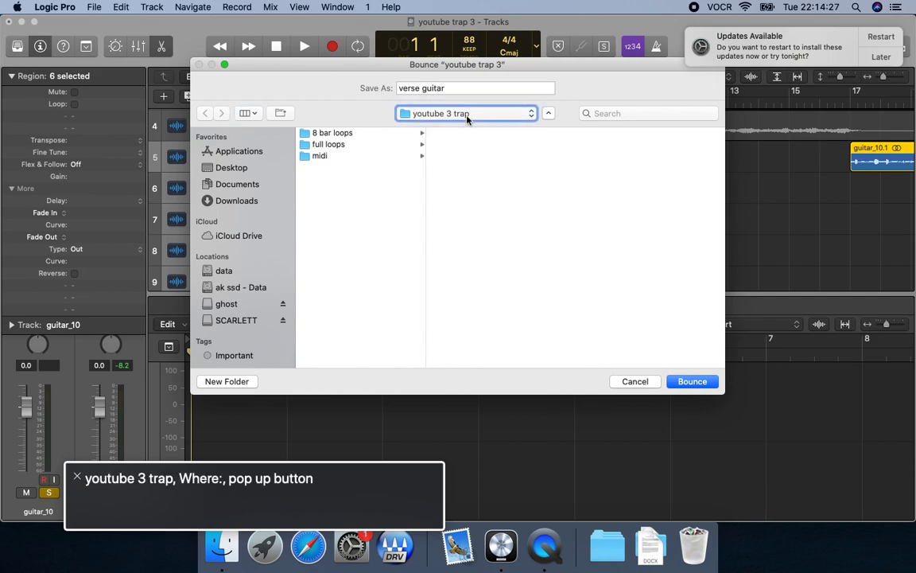
# Choose the "full loops" folder inside "youtube 3 trap" as the bounce location.
pyautogui.hotkey('ctrl', 'alt', 'Right')
pyautogui.hotkey('ctrl', 'alt', 'Right')
pyautogui.hotkey('ctrl', 'alt', 'Right')
pyautogui.hotkey('ctrl', 'alt', 'Right')
pyautogui.hotkey('ctrl', 'alt', 'Right')
pyautogui.press('Right')
pyautogui.press('Down')
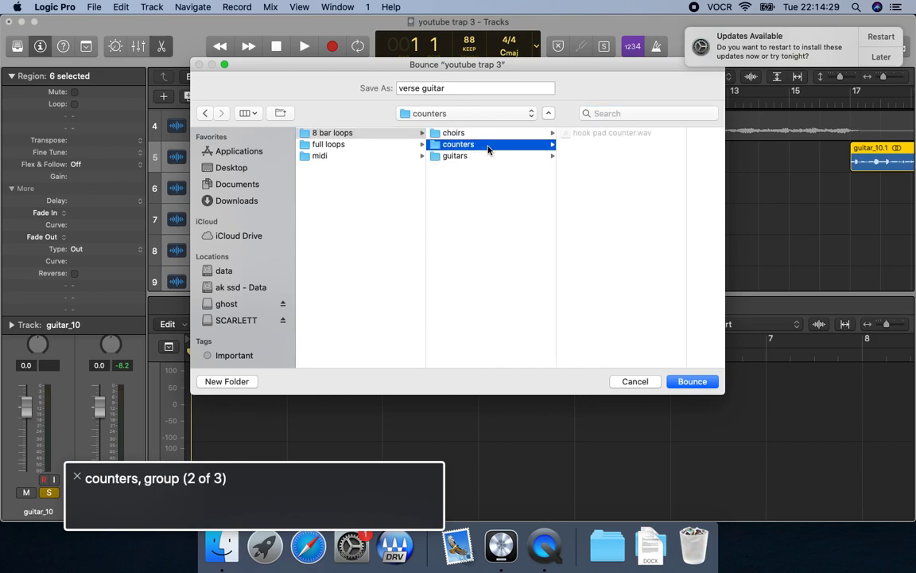
pyautogui.press('Down')
pyautogui.press('Left')
pyautogui.press('Down')
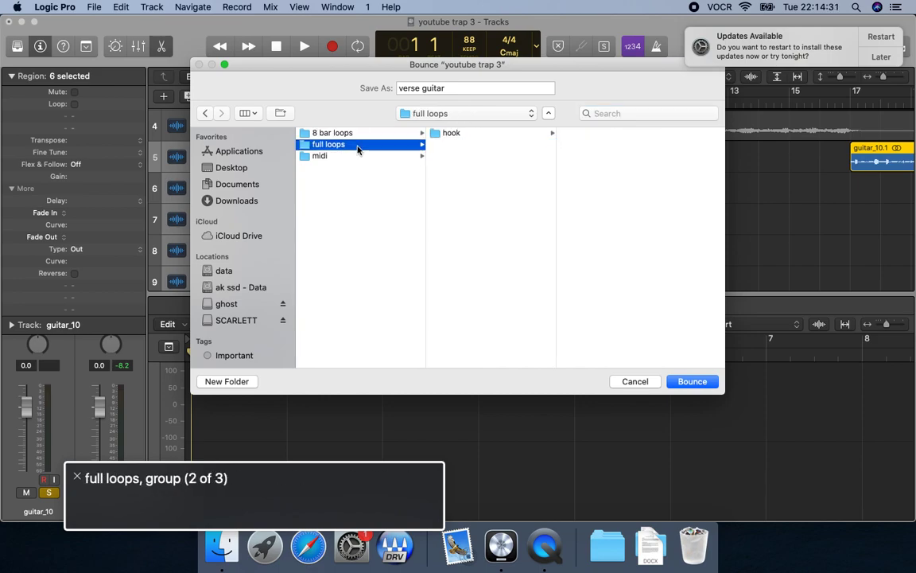
# Create a folder named "verse" inside "full loops" and bounce the file into it.
pyautogui.hotkey('ctrl', 'alt', 'shift', 'Up')
pyautogui.hotkey('ctrl', 'alt', 'Left')
pyautogui.hotkey('ctrl', 'alt', 'space')
pyautogui.write('v')
pyautogui.press('Return')
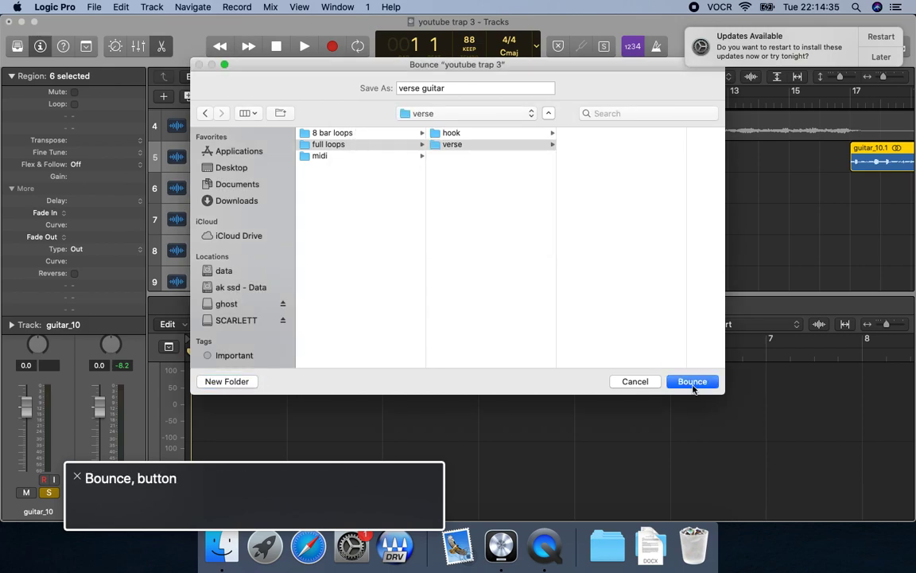
pyautogui.hotkey('ctrl', 'alt', 'space')
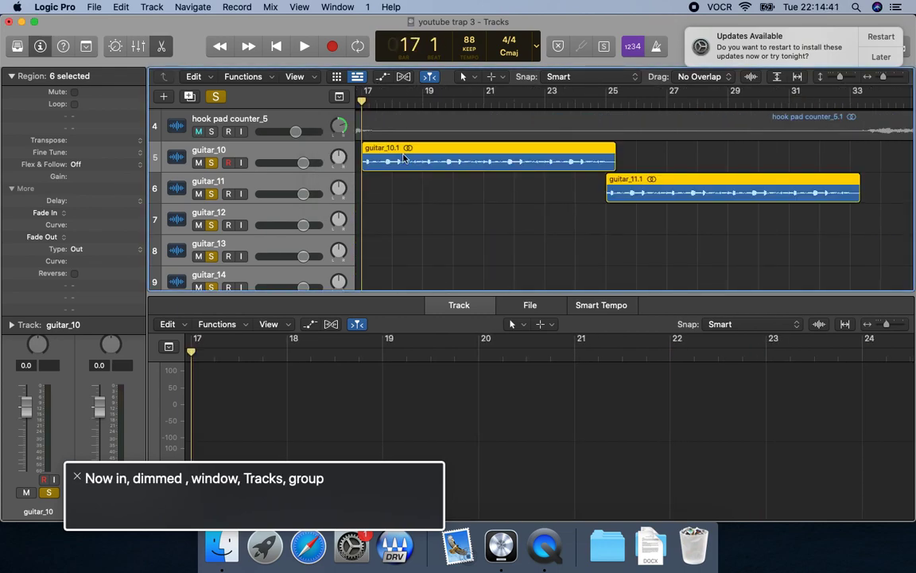
# Delete the six selected guitar tracks together with their regions.
pyautogui.press('super+BackSpace')
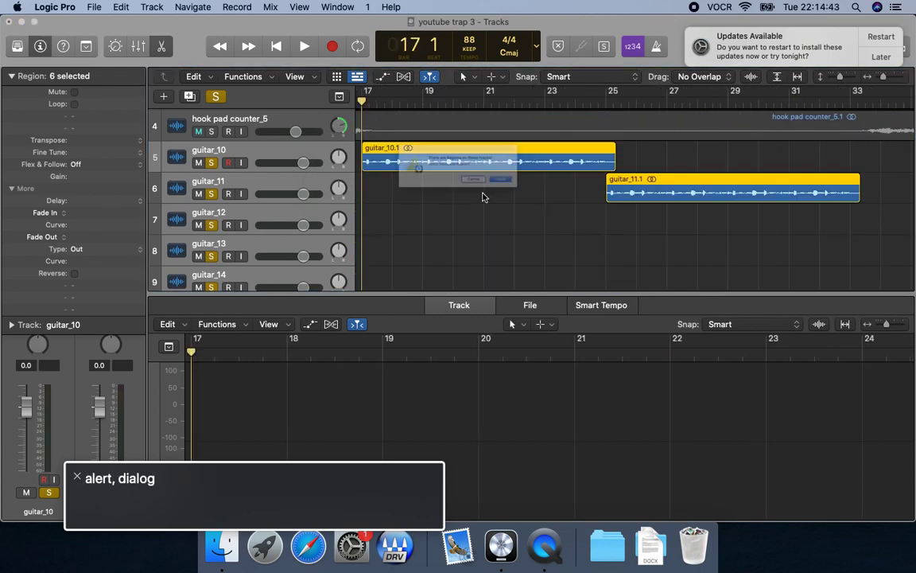
pyautogui.press('Return')
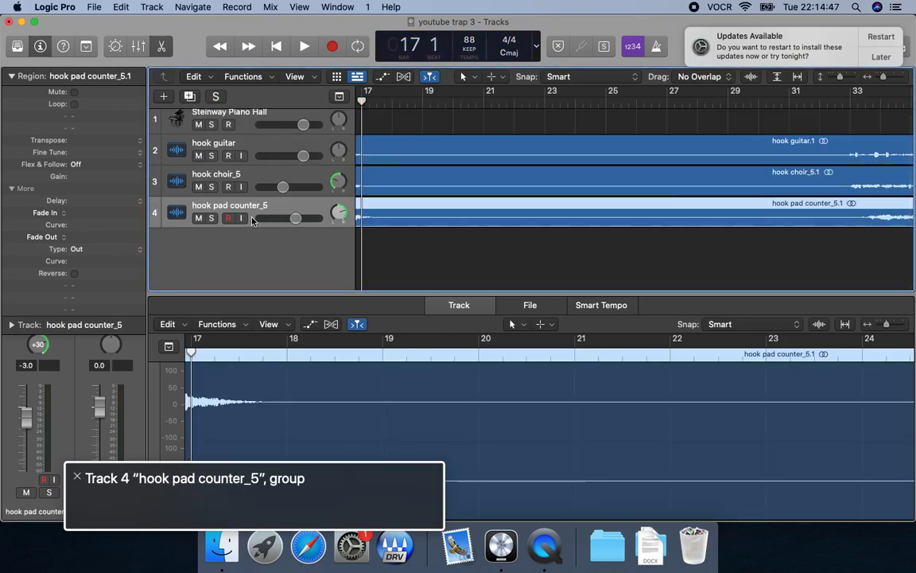
# Switch to Finder and copy "verse guitar.wav" from the "verse" folder inside "full loops".
pyautogui.press('super+Tab')
pyautogui.click(524, 162)
pyautogui.click(396, 140)
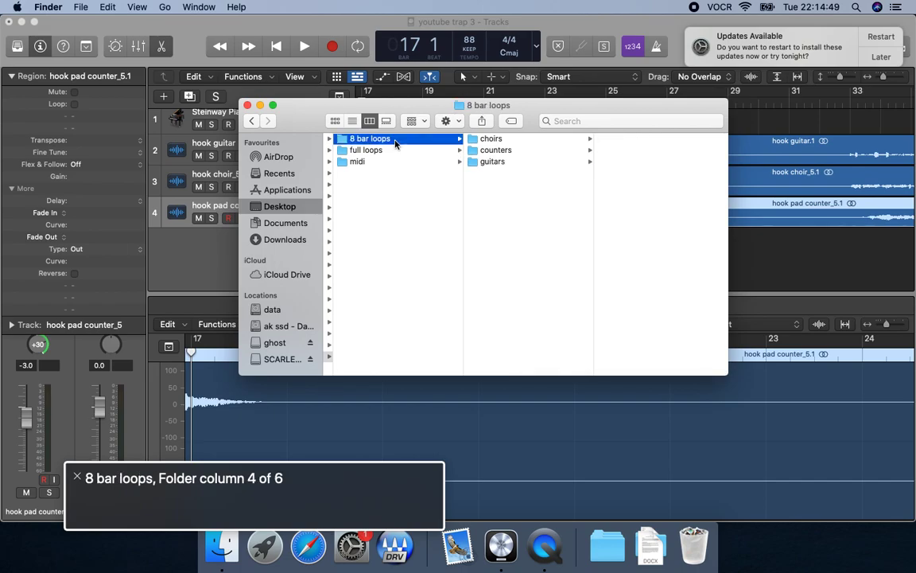
pyautogui.press('Down')
pyautogui.press('Right')
pyautogui.press('Down')
pyautogui.press('Right')
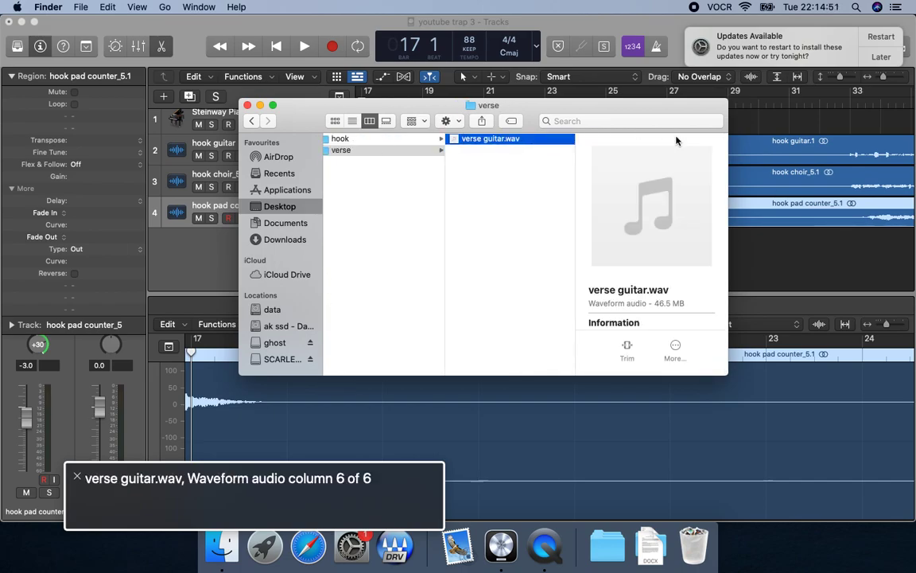
pyautogui.press('super+c')
# Return to Logic Pro, paste the verse guitar file at bar 17 on a new track, and play it briefly.
pyautogui.press('super+Tab')
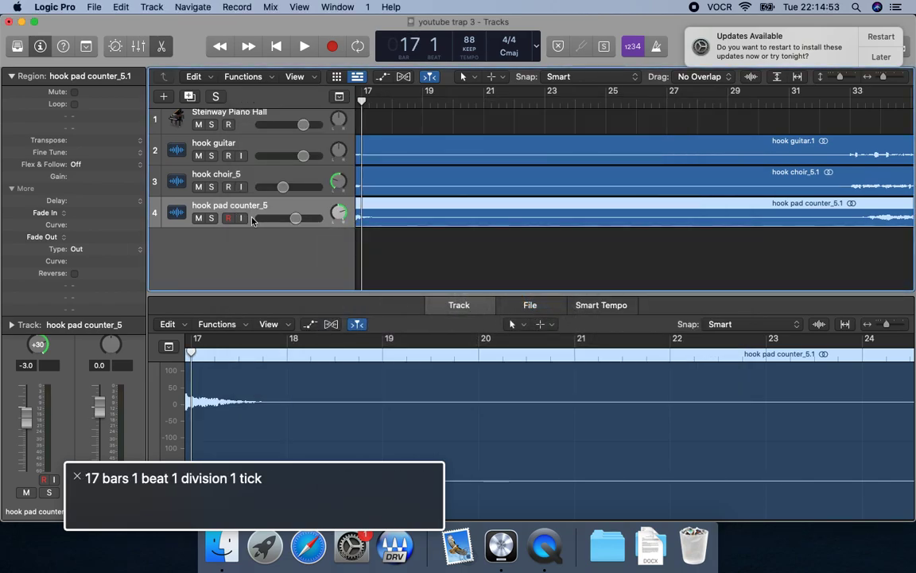
pyautogui.press('super+v')
pyautogui.press('space')
pyautogui.press('Down')
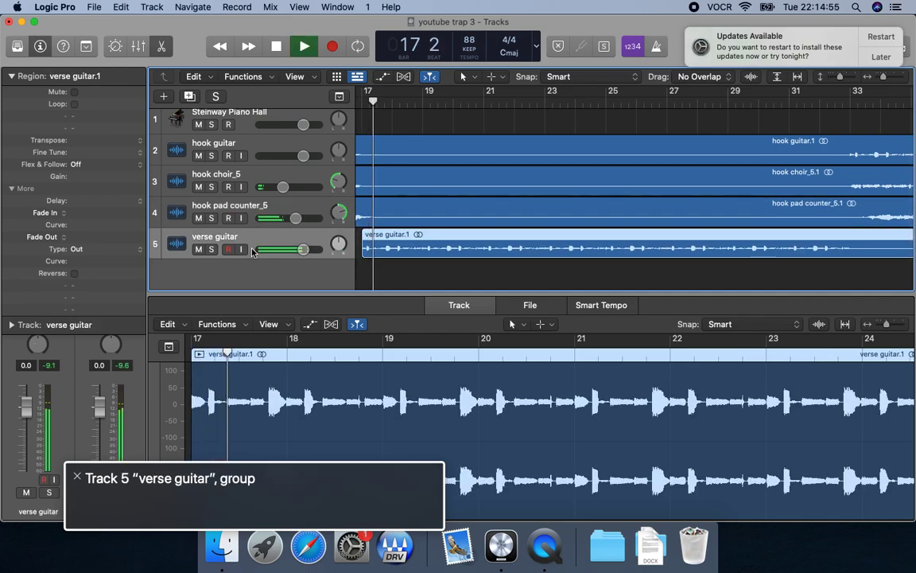
pyautogui.press('space')
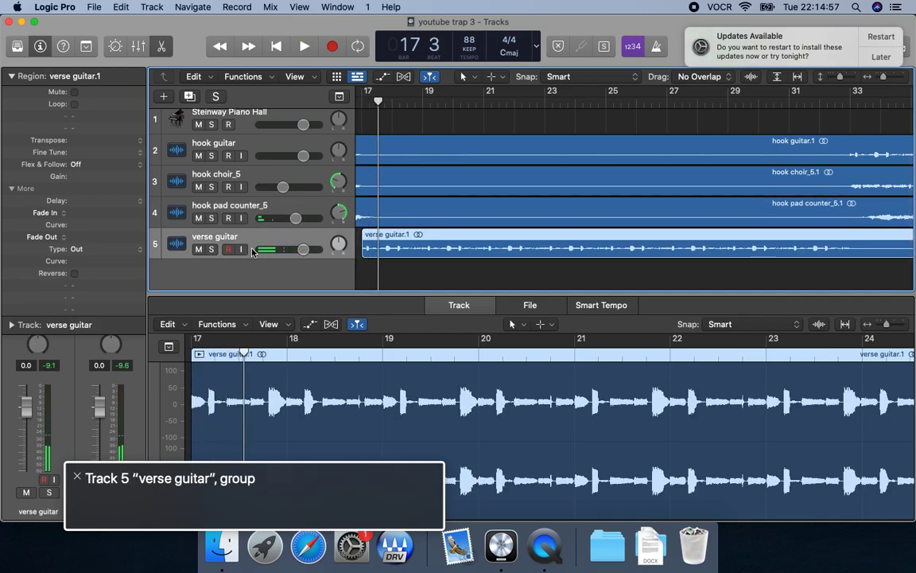
# Insert a Channel EQ in the first audio effect slot of the verse guitar channel in the mixer.
pyautogui.press('super+2')
pyautogui.hotkey('ctrl', 'alt', 'shift', 'Down')
pyautogui.hotkey('ctrl', 'alt', 'Right')
pyautogui.hotkey('ctrl', 'alt', 'Right')
pyautogui.hotkey('ctrl', 'alt', 'Right')
pyautogui.hotkey('ctrl', 'alt', 'Right')
pyautogui.hotkey('ctrl', 'alt', 'Right')
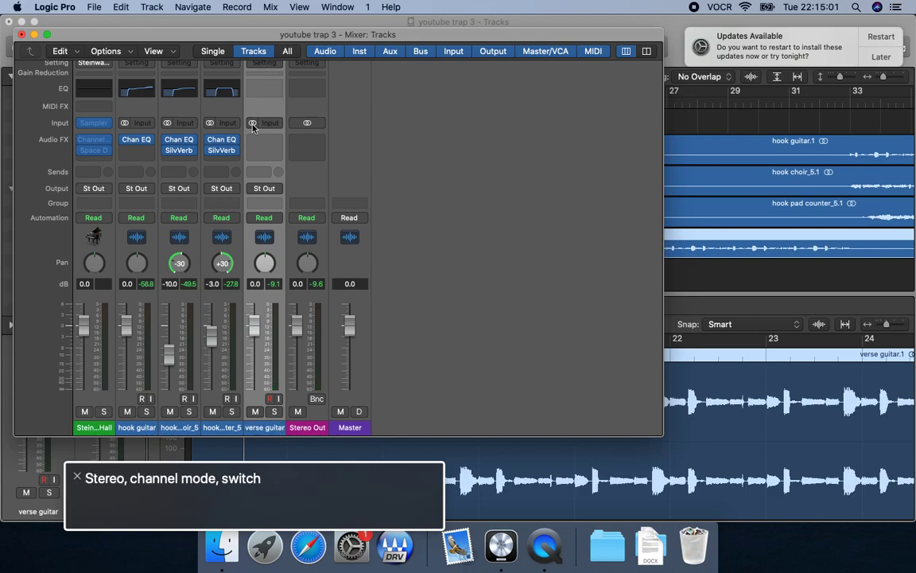
pyautogui.hotkey('ctrl', 'alt', 'space')
pyautogui.press('d')
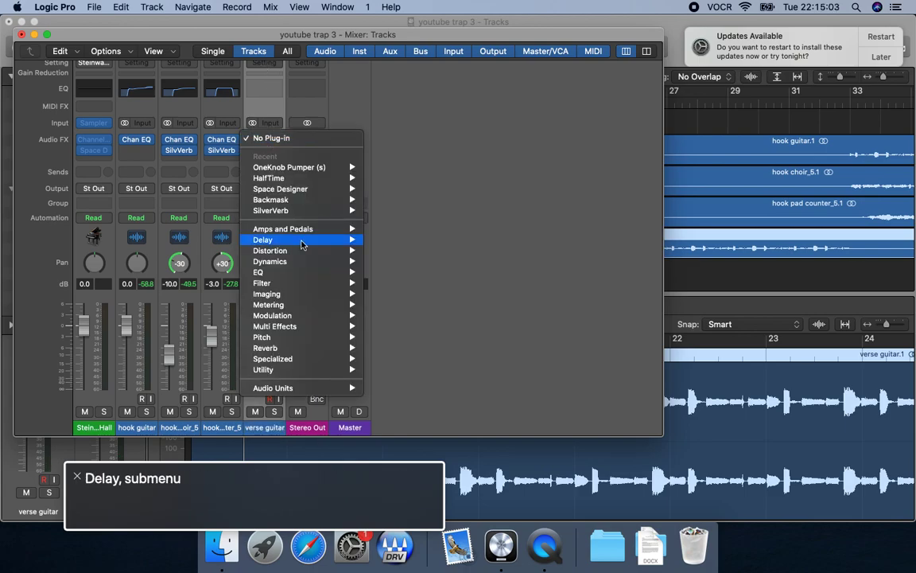
pyautogui.press('e')
pyautogui.press('Right')
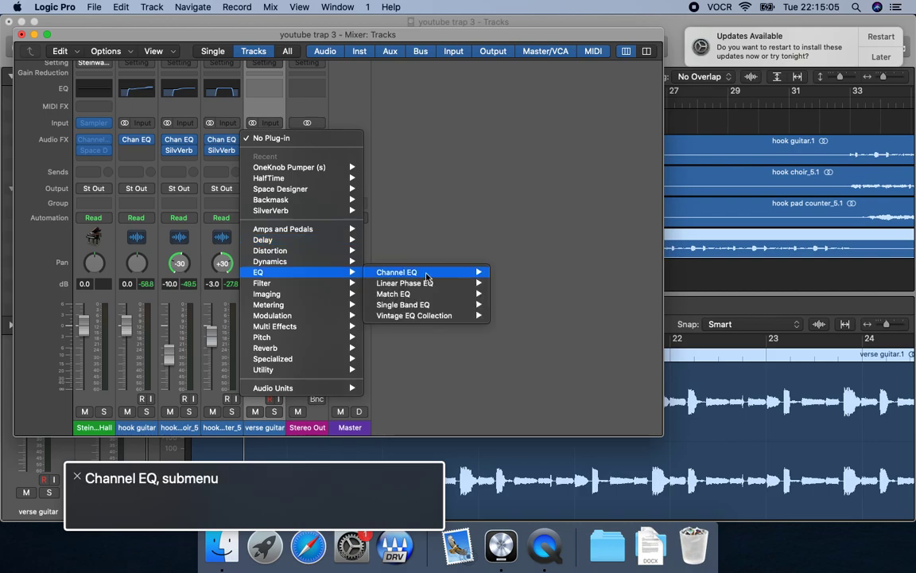
pyautogui.press('Right')
pyautogui.press('Return')
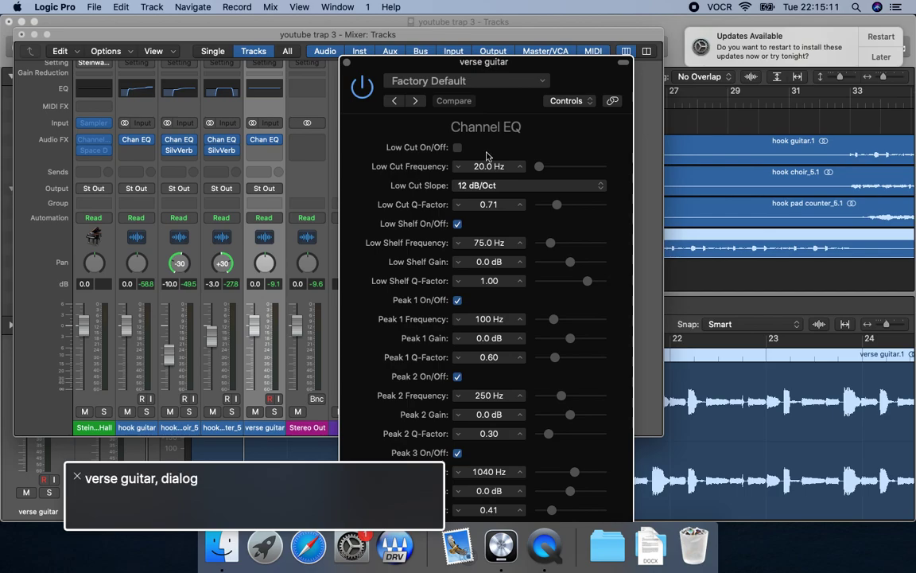
# Turn on the Channel EQ's low cut and set its slope to 48 dB/Oct.
pyautogui.hotkey('ctrl', 'alt', 'Up')
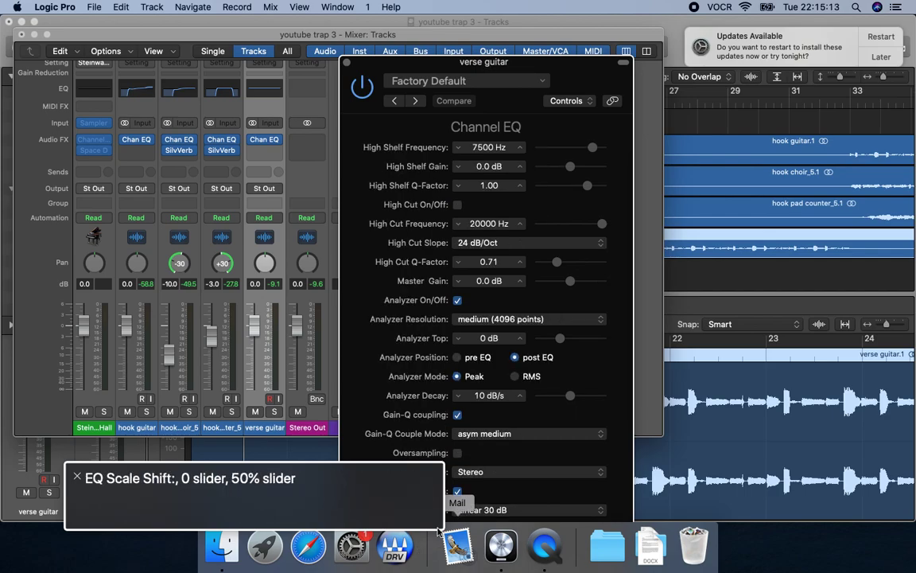
pyautogui.hotkey('ctrl', 'alt', 'Down')
pyautogui.hotkey('ctrl', 'alt', 'space')
pyautogui.hotkey('ctrl', 'alt', 'Down')
pyautogui.hotkey('ctrl', 'alt', 'Down')
pyautogui.hotkey('ctrl', 'alt', 'space')
pyautogui.press('Down')
pyautogui.press('Down')
pyautogui.press('Down')
pyautogui.press('Down')
pyautogui.hotkey('ctrl', 'alt', 'space')
# Raise the low cut frequency to 120 Hz, playing the verse guitar to check it.
pyautogui.hotkey('ctrl', 'alt', 'Up')
pyautogui.hotkey('ctrl', 'alt', 'Right')
pyautogui.hotkey('ctrl', 'alt', 'shift', 'Down')
pyautogui.hotkey('ctrl', 'alt', 'Up')
pyautogui.hotkey('ctrl', 'alt', 'Up')
pyautogui.hotkey('ctrl', 'alt', 'Up')
pyautogui.hotkey('ctrl', 'alt', 'Up')
pyautogui.hotkey('ctrl', 'alt', 'Up')
pyautogui.hotkey('ctrl', 'alt', 'Up')
pyautogui.hotkey('ctrl', 'alt', 'Up')
pyautogui.hotkey('ctrl', 'alt', 'Up')
pyautogui.hotkey('ctrl', 'alt', 'Up')
pyautogui.hotkey('ctrl', 'alt', 'Up')
pyautogui.hotkey('ctrl', 'alt', 'Up')
pyautogui.hotkey('ctrl', 'alt', 'Up')
pyautogui.hotkey('ctrl', 'alt', 'Up')
pyautogui.hotkey('ctrl', 'alt', 'Up')
pyautogui.hotkey('ctrl', 'alt', 'Up')
pyautogui.hotkey('ctrl', 'alt', 'Up')
pyautogui.hotkey('ctrl', 'alt', 'Up')
pyautogui.hotkey('ctrl', 'alt', 'Up')
pyautogui.hotkey('ctrl', 'alt', 'Up')
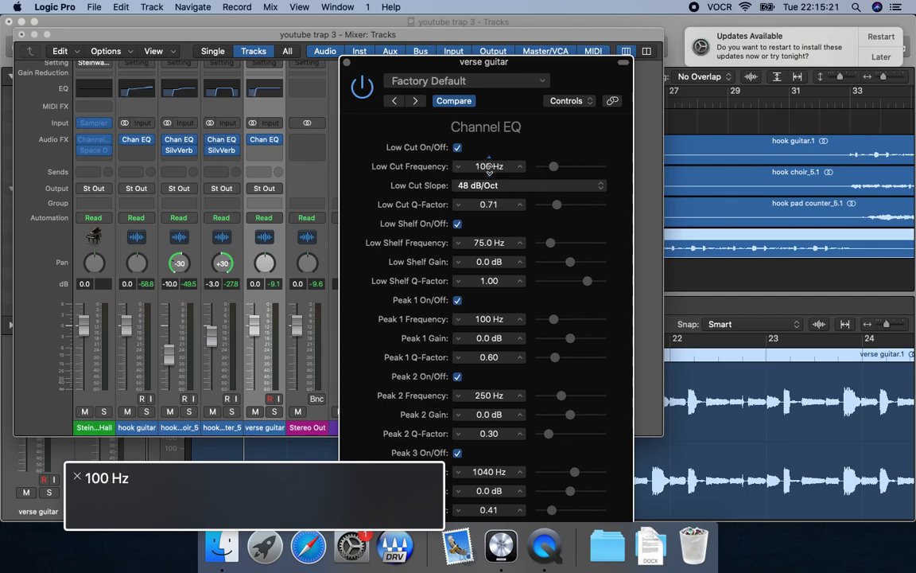
pyautogui.press('space')
pyautogui.press('space')
pyautogui.hotkey('ctrl', 'alt', 'Up')
pyautogui.hotkey('ctrl', 'alt', 'Up')
pyautogui.press('space')
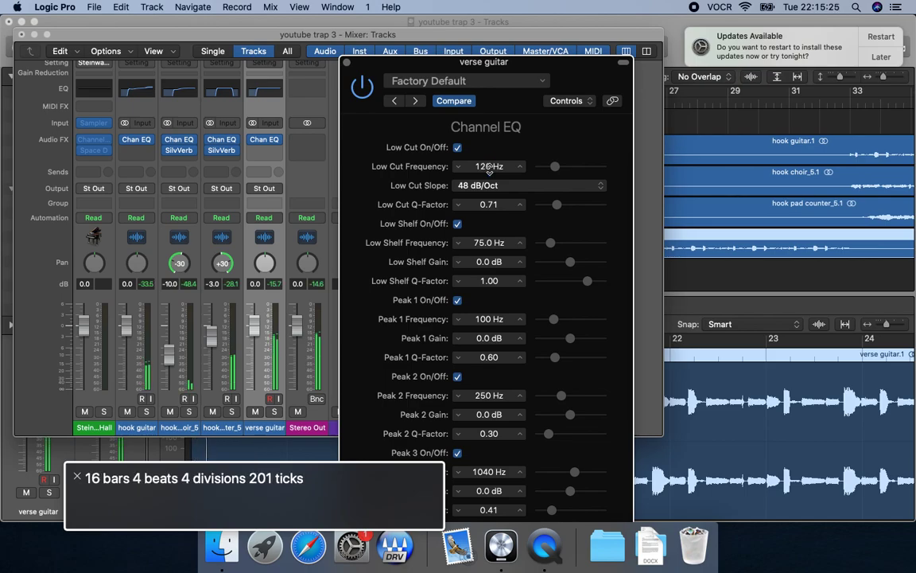
pyautogui.press('space')
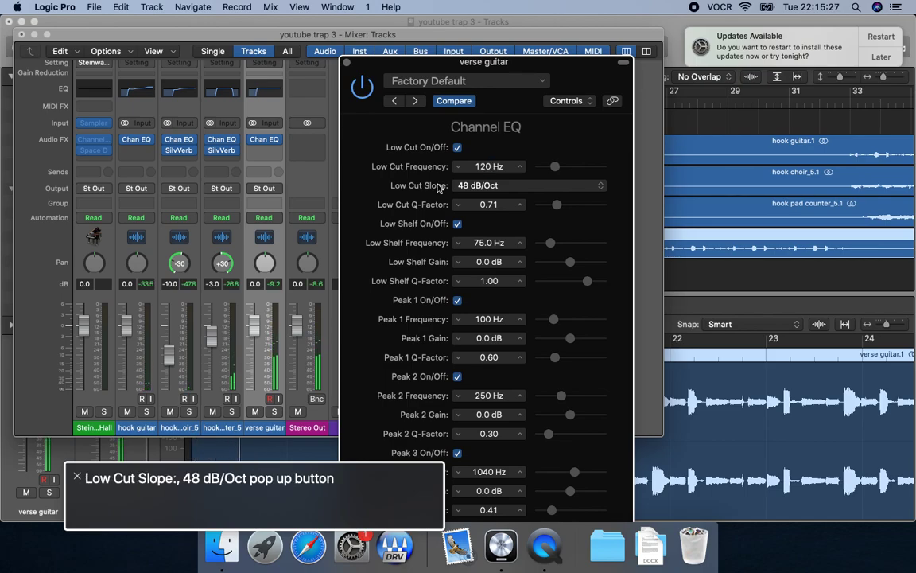
# Set the high cut slope to 48 dB/Oct and turn on the high cut.
pyautogui.scroll(-10, 487, 485)
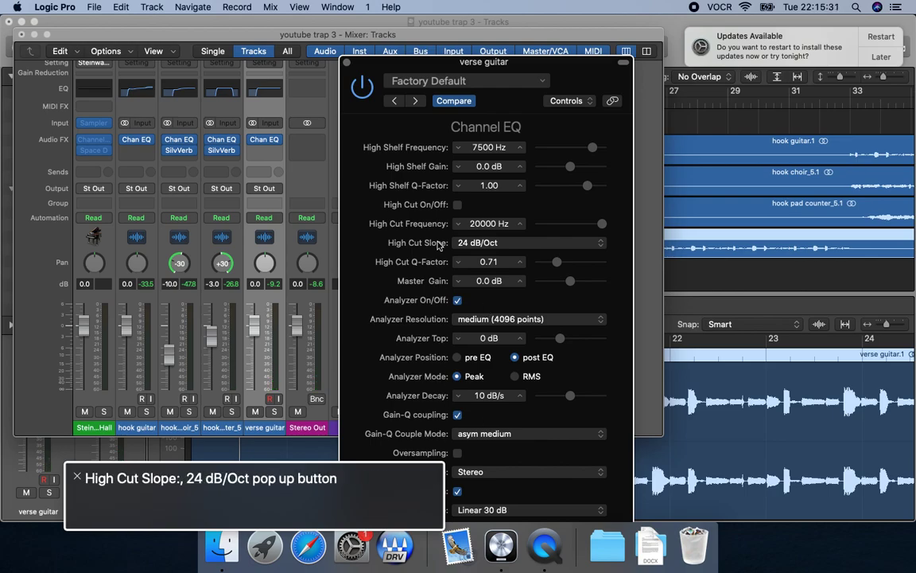
pyautogui.hotkey('ctrl', 'alt', 'space')
pyautogui.press('Down')
pyautogui.press('Down')
pyautogui.press('Return')
pyautogui.hotkey('ctrl', 'alt', 'Up')
pyautogui.hotkey('ctrl', 'alt', 'Up')
pyautogui.hotkey('ctrl', 'alt', 'space')
# Lower the high cut frequency to 1800 Hz while listening to the verse guitar.
pyautogui.hotkey('ctrl', 'alt', 'Down')
pyautogui.hotkey('ctrl', 'alt', 'shift', 'Down')
pyautogui.press('space')
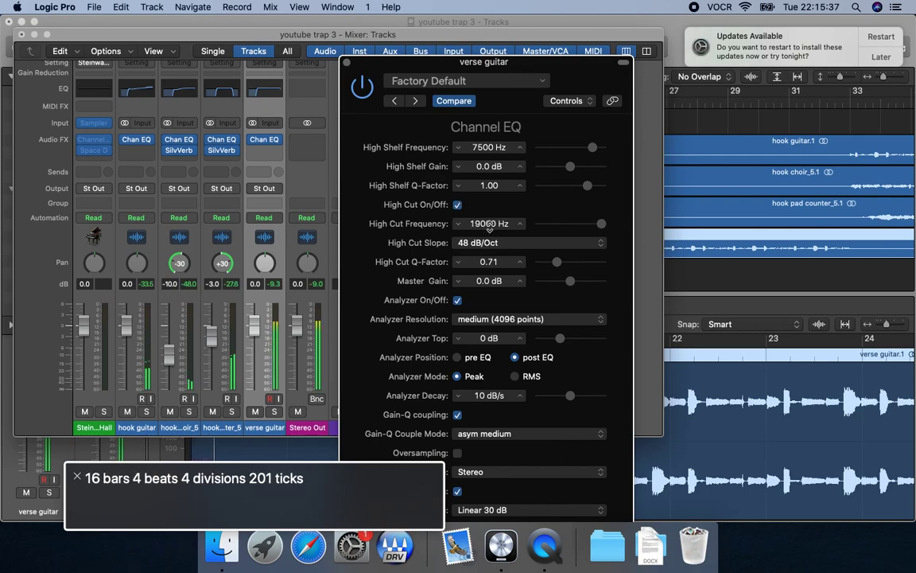
pyautogui.hotkey('ctrl', 'alt', 'Down')
pyautogui.hotkey('ctrl', 'alt', 'Down')
pyautogui.hotkey('ctrl', 'alt', 'Down')
pyautogui.hotkey('ctrl', 'alt', 'Down')
pyautogui.hotkey('ctrl', 'alt', 'Down')
pyautogui.hotkey('ctrl', 'alt', 'Down')
pyautogui.hotkey('ctrl', 'alt', 'Down')
pyautogui.hotkey('ctrl', 'alt', 'Down')
pyautogui.hotkey('ctrl', 'alt', 'Down')
pyautogui.hotkey('ctrl', 'alt', 'Down')
pyautogui.hotkey('ctrl', 'alt', 'Down')
pyautogui.hotkey('ctrl', 'alt', 'Down')
pyautogui.hotkey('ctrl', 'alt', 'Down')
pyautogui.hotkey('ctrl', 'alt', 'Down')
pyautogui.hotkey('ctrl', 'alt', 'Down')
pyautogui.hotkey('ctrl', 'alt', 'Down')
pyautogui.hotkey('ctrl', 'alt', 'Down')
pyautogui.hotkey('ctrl', 'alt', 'Down')
pyautogui.hotkey('ctrl', 'alt', 'Down')
pyautogui.hotkey('ctrl', 'alt', 'Down')
pyautogui.hotkey('ctrl', 'alt', 'Down')
pyautogui.hotkey('ctrl', 'alt', 'Down')
pyautogui.hotkey('ctrl', 'alt', 'Down')
pyautogui.hotkey('ctrl', 'alt', 'Down')
pyautogui.hotkey('ctrl', 'alt', 'Down')
pyautogui.hotkey('ctrl', 'alt', 'Down')
pyautogui.hotkey('ctrl', 'alt', 'Down')
pyautogui.hotkey('ctrl', 'alt', 'Down')
pyautogui.hotkey('ctrl', 'alt', 'Down')
pyautogui.hotkey('ctrl', 'alt', 'Down')
pyautogui.hotkey('ctrl', 'alt', 'Down')
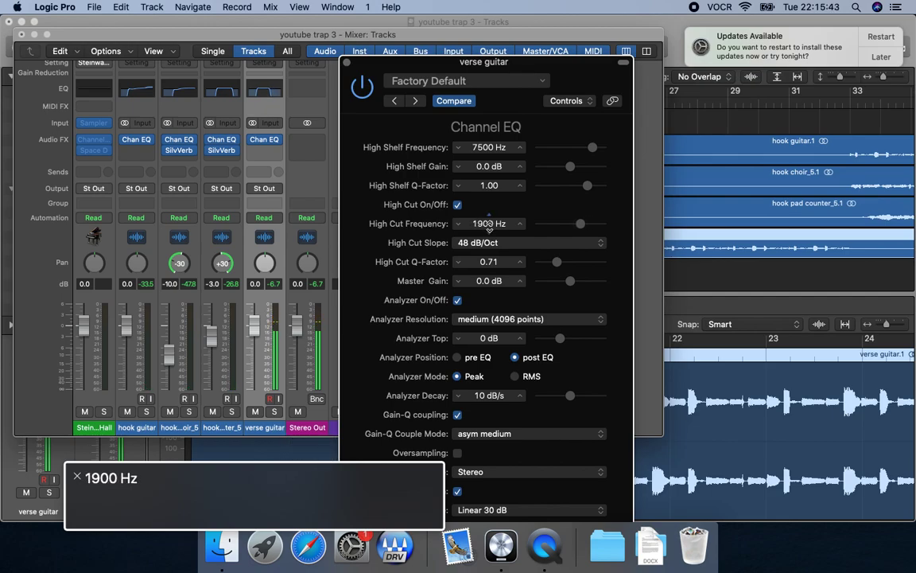
pyautogui.hotkey('ctrl', 'alt', 'Down')
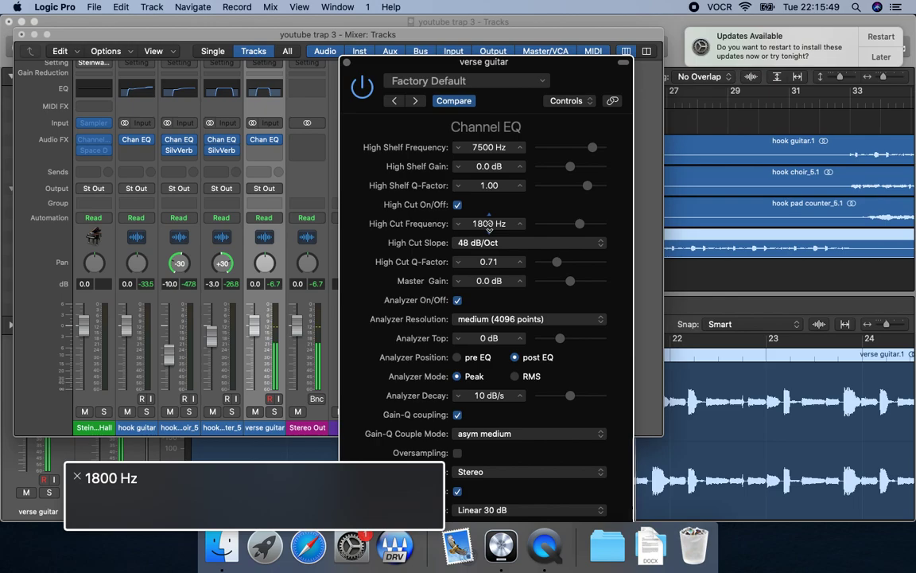
pyautogui.press('space')
pyautogui.hotkey('ctrl', 'alt', 'shift', 'Up')
# Set the Peak 1 gain to -3.0 dB and its Q-factor to 0.35.
pyautogui.hotkey('ctrl', 'alt', 'Left')
pyautogui.hotkey('ctrl', 'alt', 'Home')
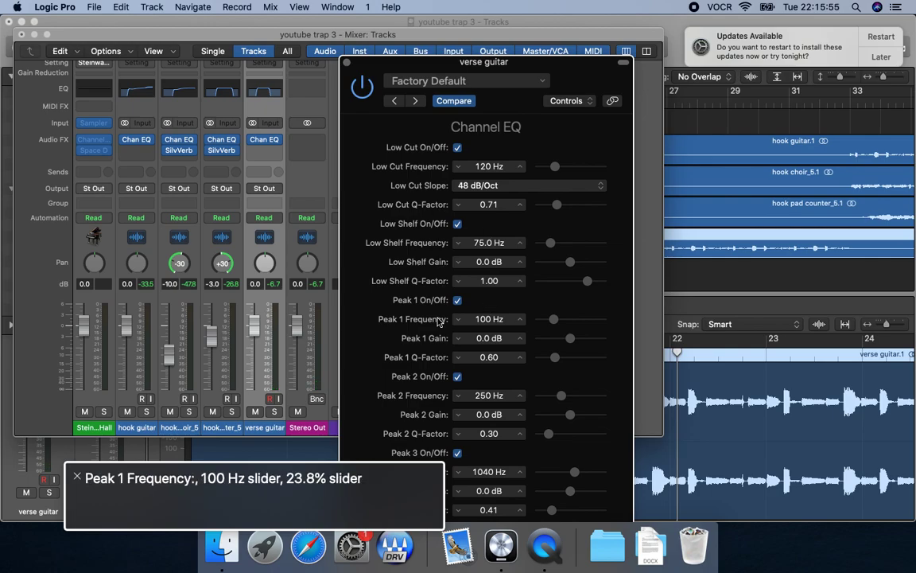
pyautogui.hotkey('ctrl', 'alt', 'shift', 'Down')
pyautogui.hotkey('ctrl', 'alt', 'Down')
pyautogui.hotkey('ctrl', 'alt', 'shift', 'Up')
pyautogui.hotkey('ctrl', 'alt', 'shift', 'Down')
pyautogui.hotkey('ctrl', 'alt', 'Down')
pyautogui.hotkey('ctrl', 'alt', 'shift', 'Up')
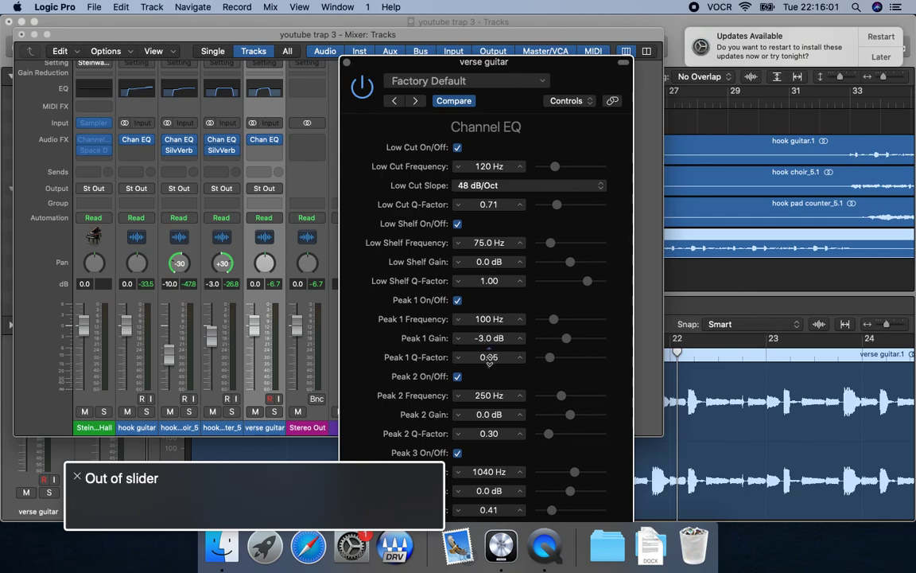
# Raise the Peak 1 frequency to 300 Hz during playback, and close the Channel EQ.
pyautogui.hotkey('ctrl', 'alt', 'Left')
pyautogui.hotkey('ctrl', 'alt', 'Left')
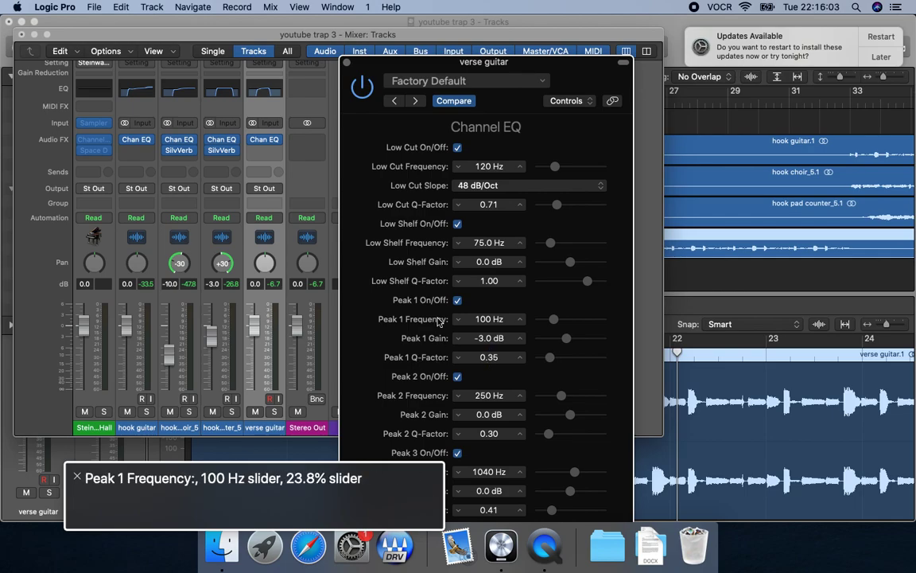
pyautogui.hotkey('ctrl', 'alt', 'shift', 'Down')
pyautogui.hotkey('ctrl', 'alt', 'Up')
pyautogui.hotkey('ctrl', 'alt', 'Up')
pyautogui.hotkey('ctrl', 'alt', 'Up')
pyautogui.hotkey('ctrl', 'alt', 'Up')
pyautogui.hotkey('ctrl', 'alt', 'Up')
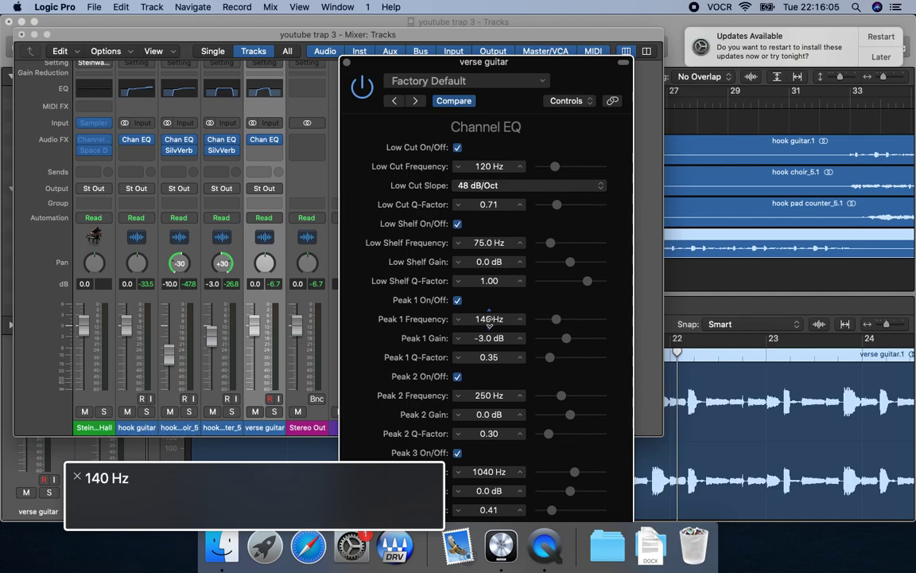
pyautogui.press('space')
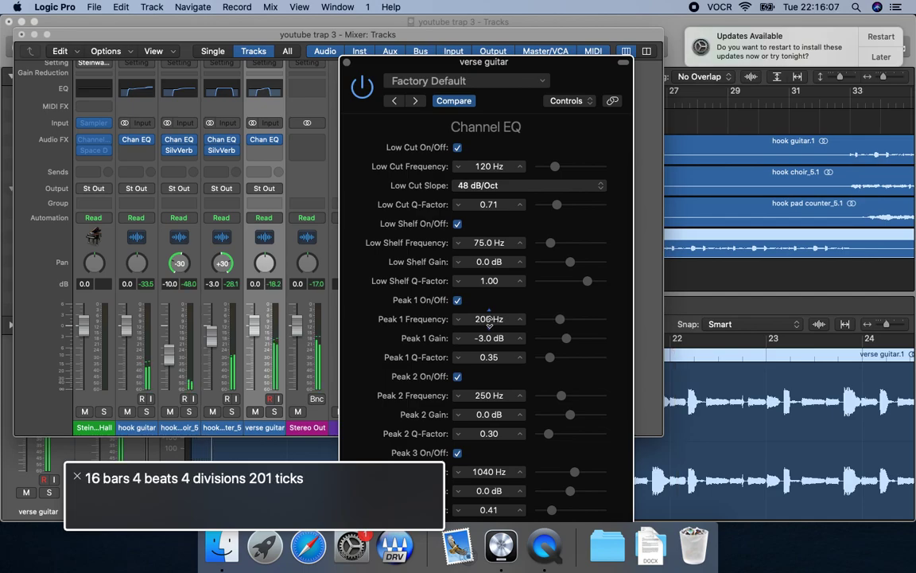
pyautogui.hotkey('ctrl', 'alt', 'Up')
pyautogui.hotkey('ctrl', 'alt', 'Up')
pyautogui.hotkey('ctrl', 'alt', 'Up')
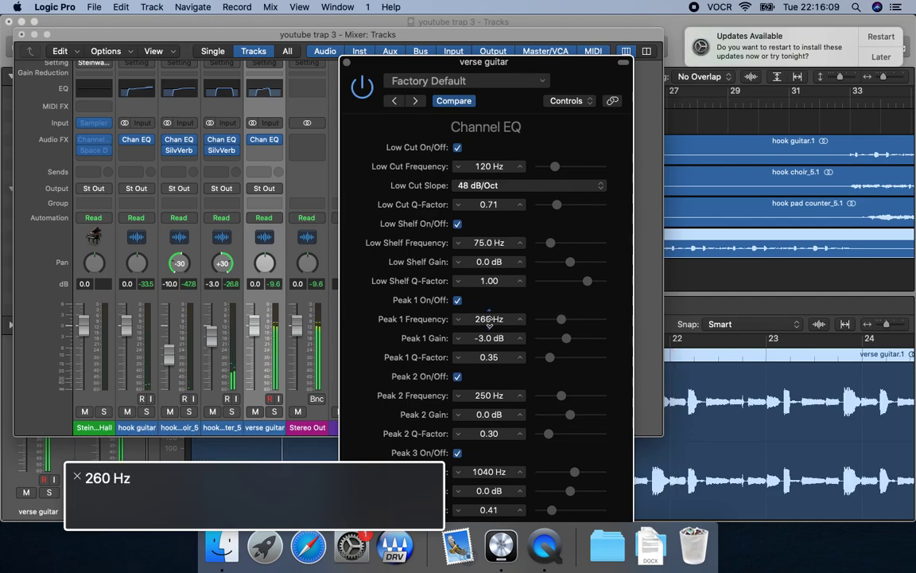
pyautogui.hotkey('ctrl', 'alt', 'Up')
pyautogui.hotkey('ctrl', 'alt', 'Up')
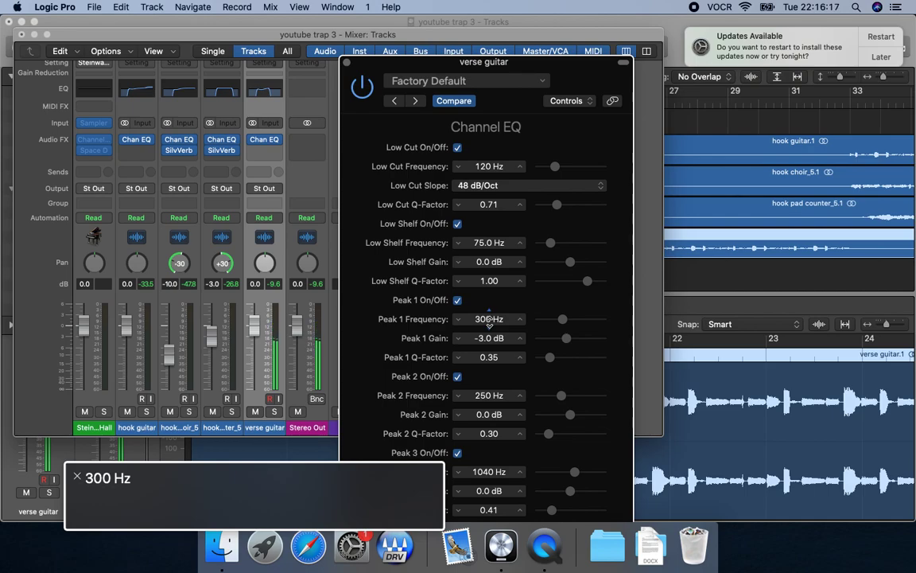
pyautogui.press('space')
pyautogui.hotkey('ctrl', 'alt', 'shift', 'Up')
pyautogui.hotkey('ctrl', 'alt', 'shift', 'Up')
pyautogui.hotkey('ctrl', 'alt', 'Left')
pyautogui.hotkey('ctrl', 'alt', 'Left')
pyautogui.hotkey('ctrl', 'alt', 'space')
# Insert a Stereo Delay in stereo mode in the slot after the Channel EQ on the verse guitar channel.
pyautogui.hotkey('ctrl', 'alt', 'Right')
pyautogui.hotkey('ctrl', 'alt', 'Right')
pyautogui.hotkey('ctrl', 'alt', 'Right')
pyautogui.hotkey('ctrl', 'alt', 'Right')
pyautogui.hotkey('ctrl', 'alt', 'shift', 'Down')
pyautogui.hotkey('ctrl', 'alt', 'space')
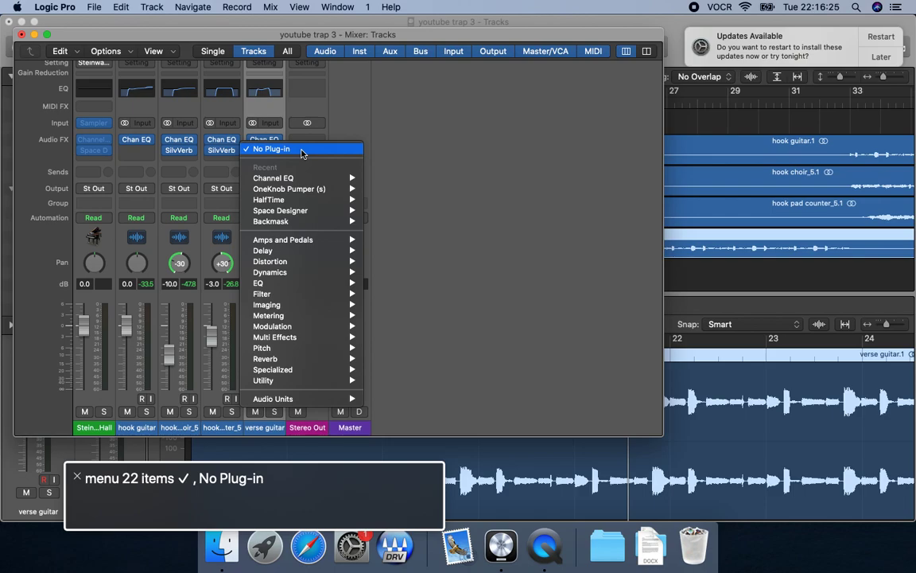
pyautogui.press('d')
pyautogui.press('Right')
pyautogui.press('t')
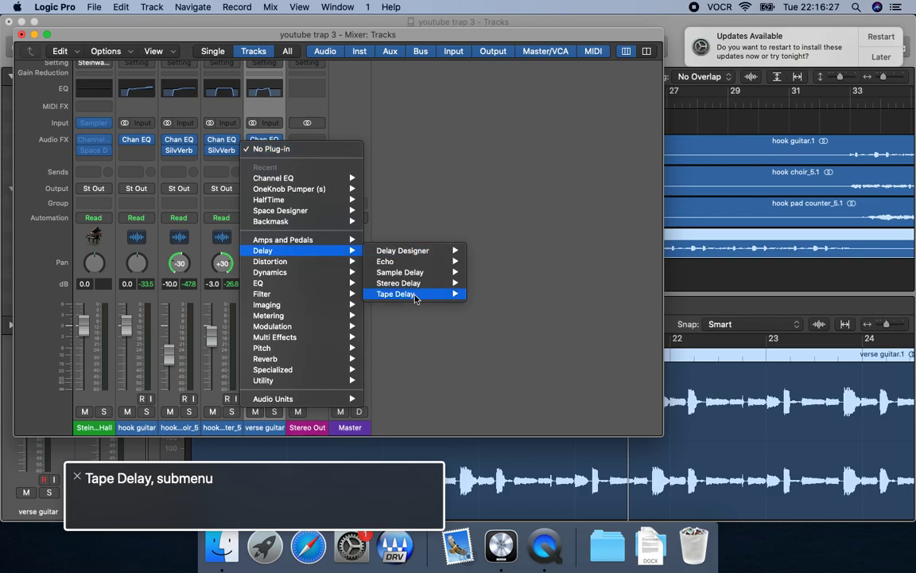
pyautogui.press('Up')
pyautogui.press('Right')
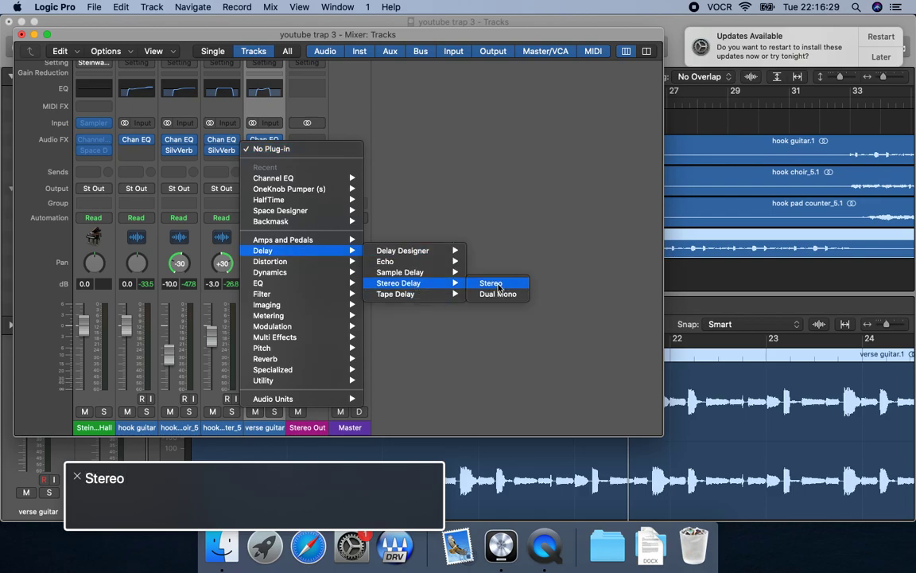
pyautogui.press('Return')
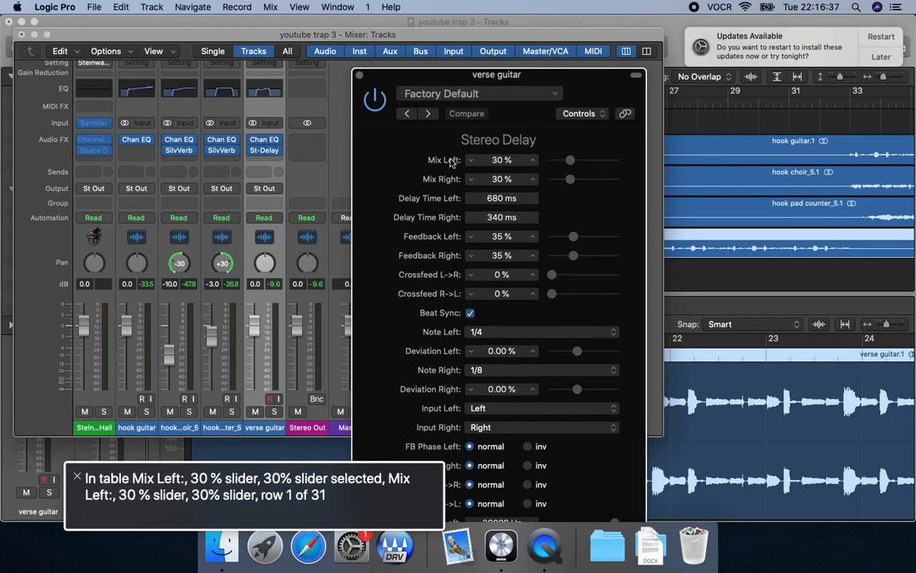
# Set the Stereo Delay's left low cut to 650 Hz.
pyautogui.press('space')
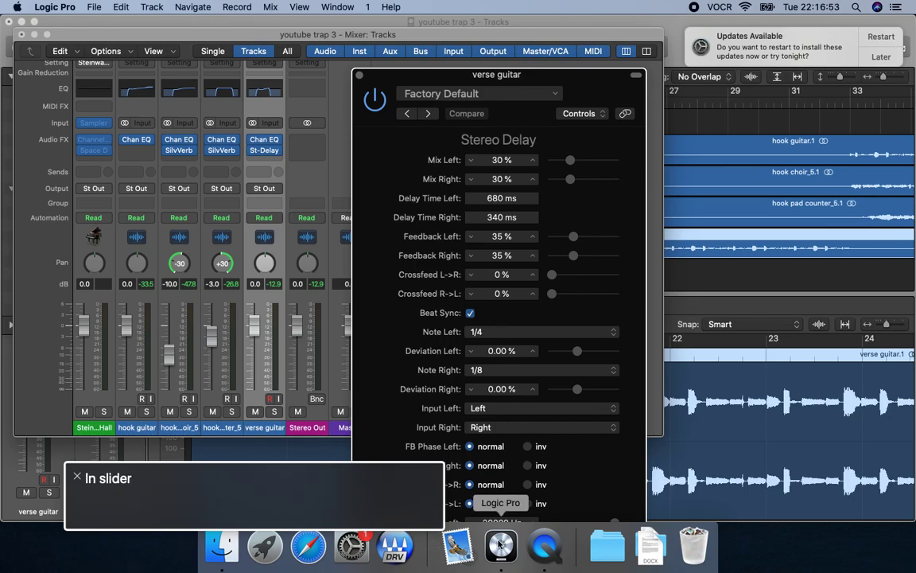
pyautogui.hotkey('ctrl', 'alt', 'Right')
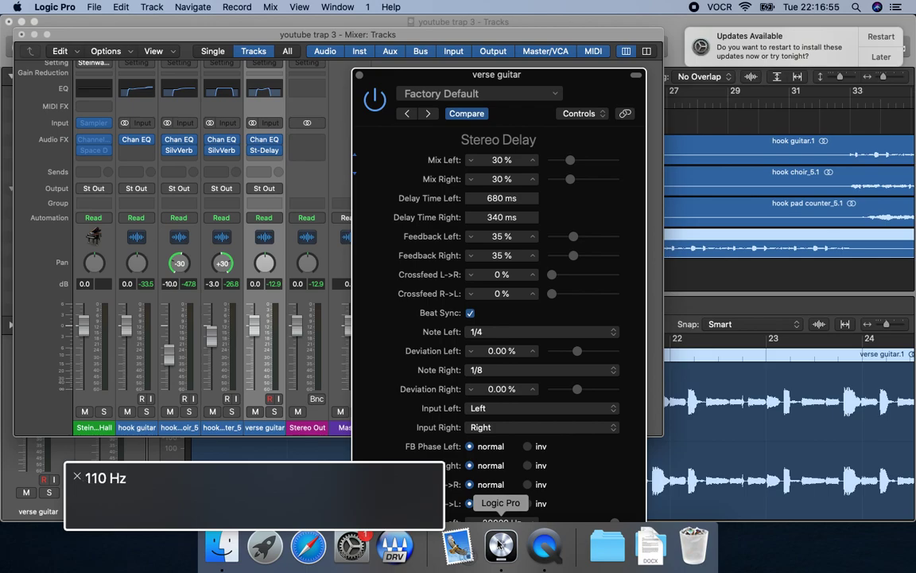
pyautogui.hotkey('ctrl', 'alt', 'Right')
pyautogui.hotkey('ctrl', 'alt', 'Right')
pyautogui.hotkey('ctrl', 'alt', 'shift', 'Up')
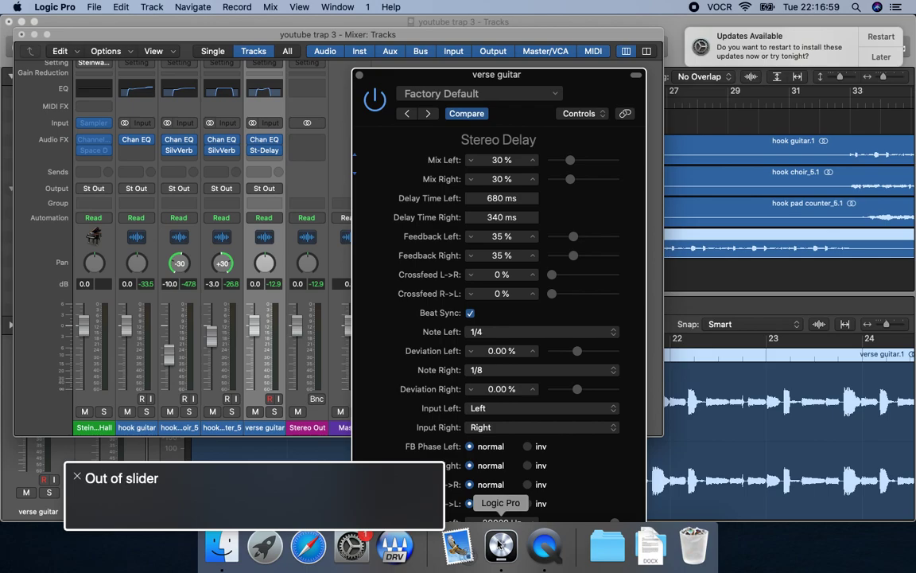
# Set the Stereo Delay's right low cut to 650 Hz and play the verse guitar.
pyautogui.hotkey('ctrl', 'alt', 'Down')
pyautogui.hotkey('ctrl', 'alt', 'Down')
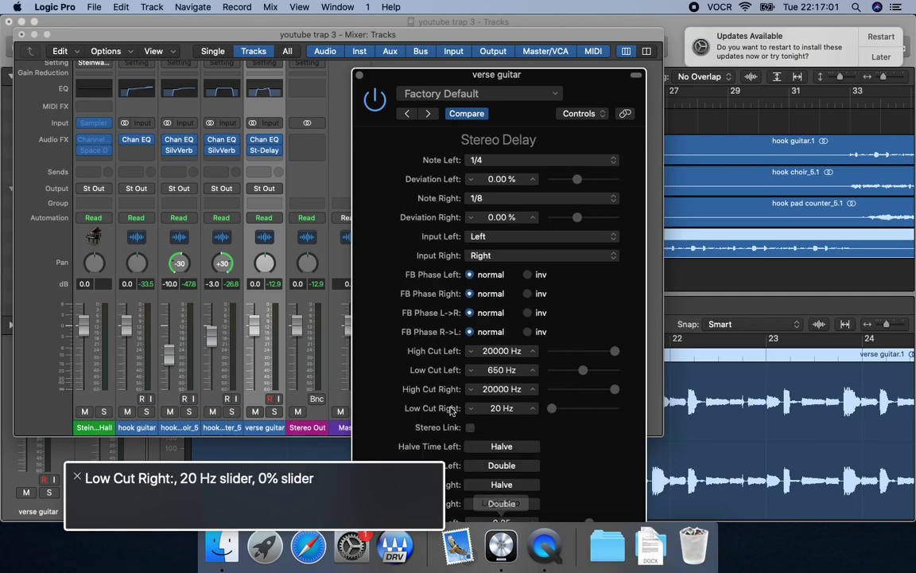
pyautogui.hotkey('ctrl', 'alt', 'Down')
pyautogui.hotkey('ctrl', 'alt', 'Up')
pyautogui.hotkey('ctrl', 'alt', 'shift', 'Down')
pyautogui.hotkey('ctrl', 'alt', 'Right')
pyautogui.hotkey('ctrl', 'alt', 'Right')
pyautogui.hotkey('ctrl', 'alt', 'Right')
pyautogui.hotkey('ctrl', 'alt', 'Right')
pyautogui.hotkey('ctrl', 'alt', 'Right')
pyautogui.hotkey('ctrl', 'alt', 'Right')
pyautogui.hotkey('ctrl', 'alt', 'Right')
pyautogui.hotkey('ctrl', 'alt', 'Left')
pyautogui.hotkey('ctrl', 'alt', 'shift', 'Up')
pyautogui.press('space')
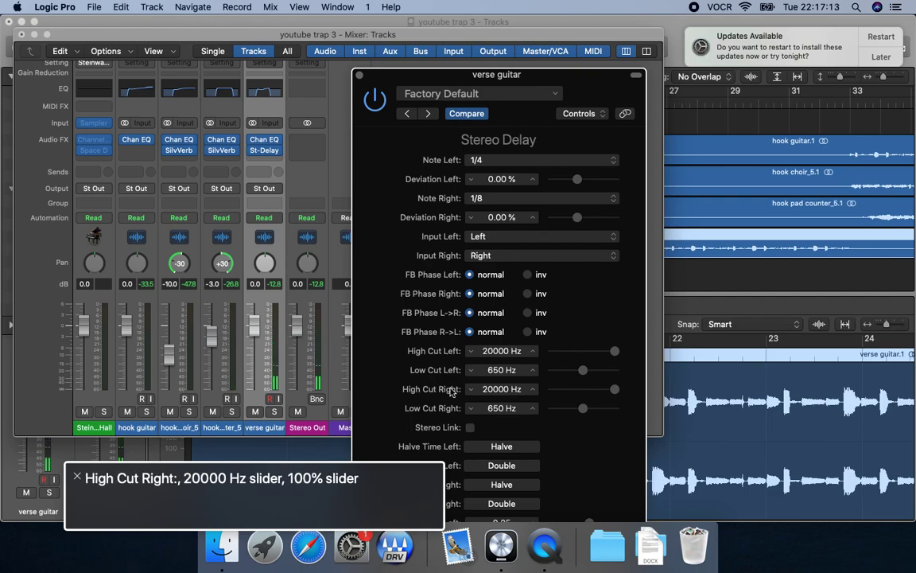
# Try 1/4 and 1/2 as the Stereo Delay's right note value during playback, and set it back to 1/8.
pyautogui.scroll(5, 451, 389)
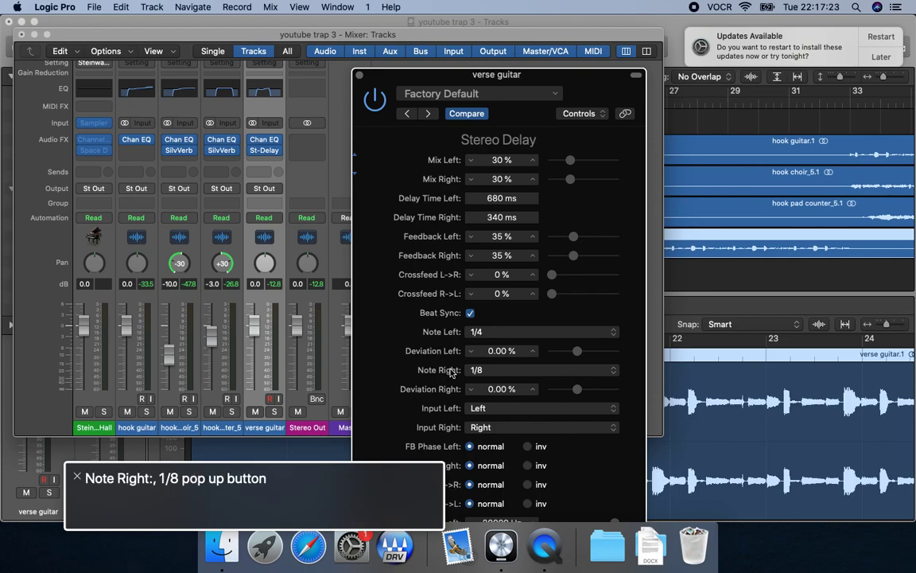
pyautogui.click(496, 371)
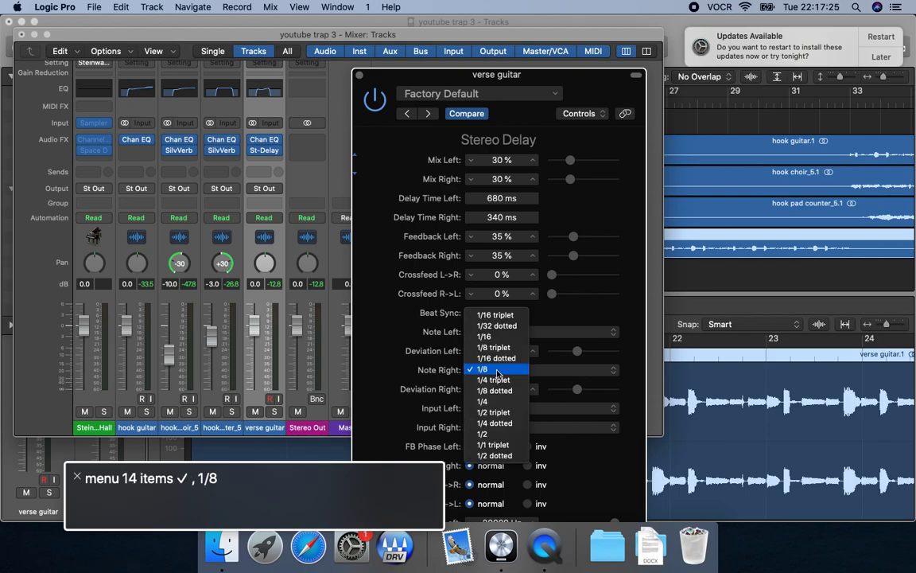
pyautogui.click(497, 402)
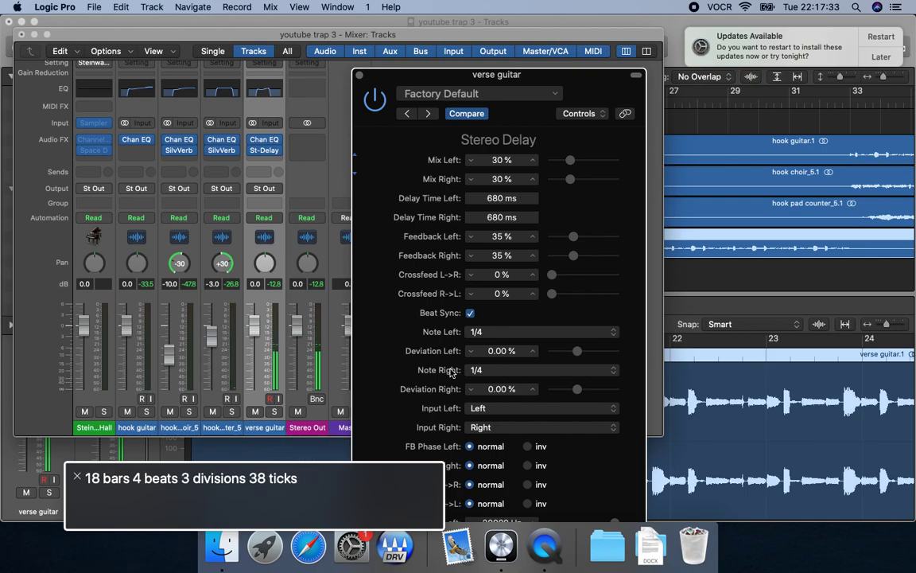
pyautogui.click(480, 370)
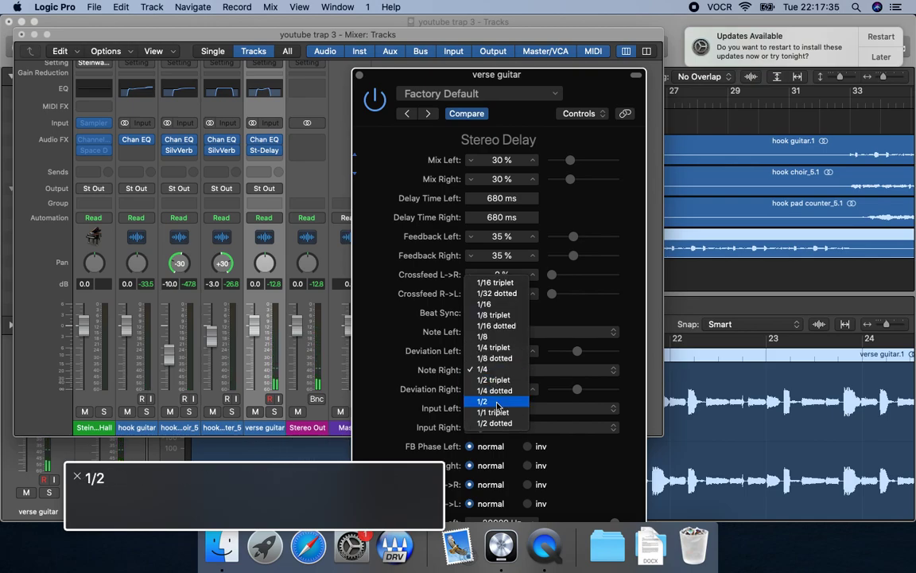
pyautogui.click(497, 404)
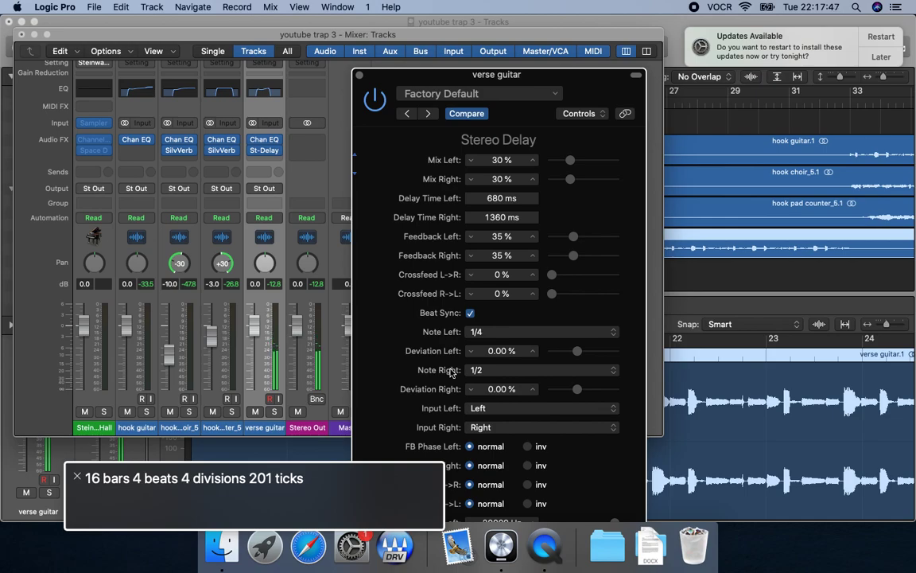
pyautogui.click(497, 371)
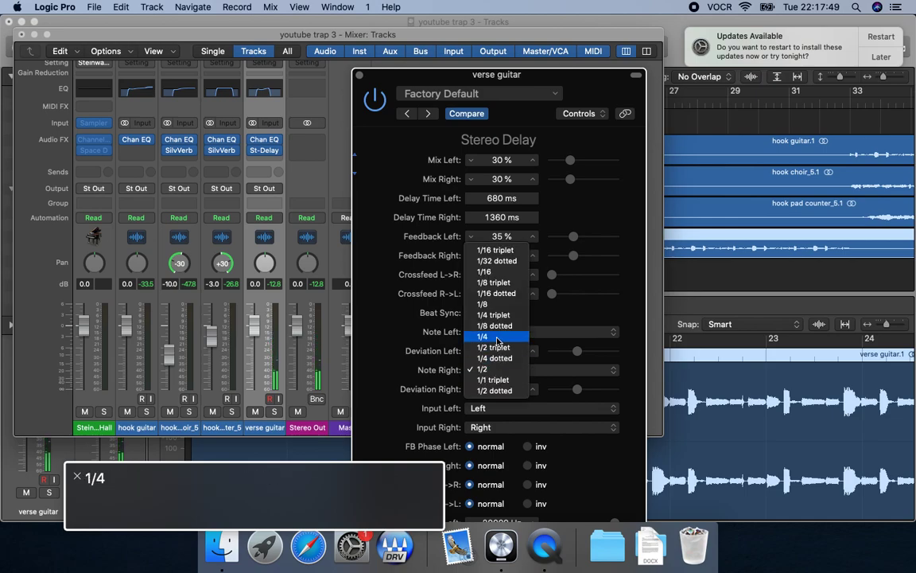
pyautogui.click(496, 305)
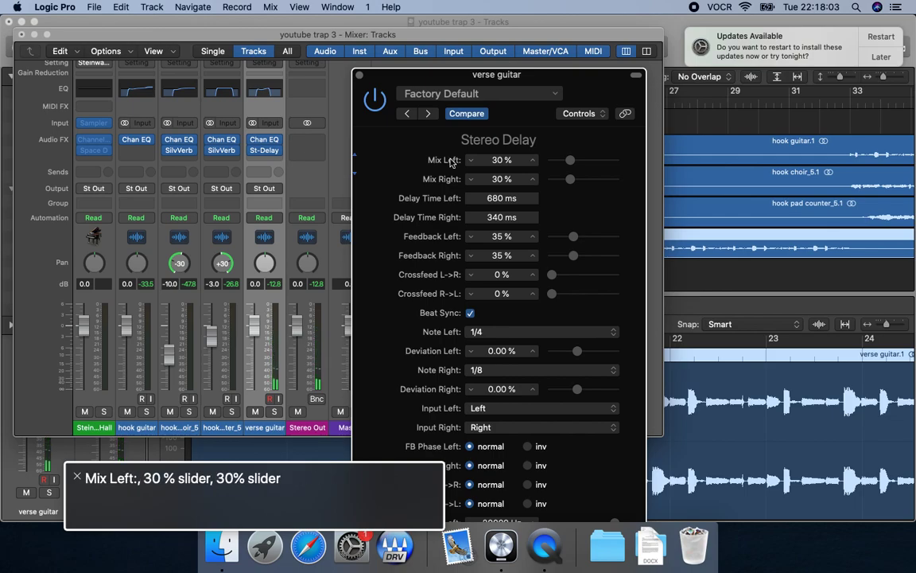
# Set the Stereo Delay's right mix to 20% and play the verse guitar.
pyautogui.hotkey('ctrl', 'alt', 'Right')
pyautogui.hotkey('ctrl', 'alt', 'shift', 'Down')
pyautogui.hotkey('ctrl', 'alt', 'Down')
pyautogui.hotkey('ctrl', 'alt', 'shift', 'Up')
pyautogui.press('space')
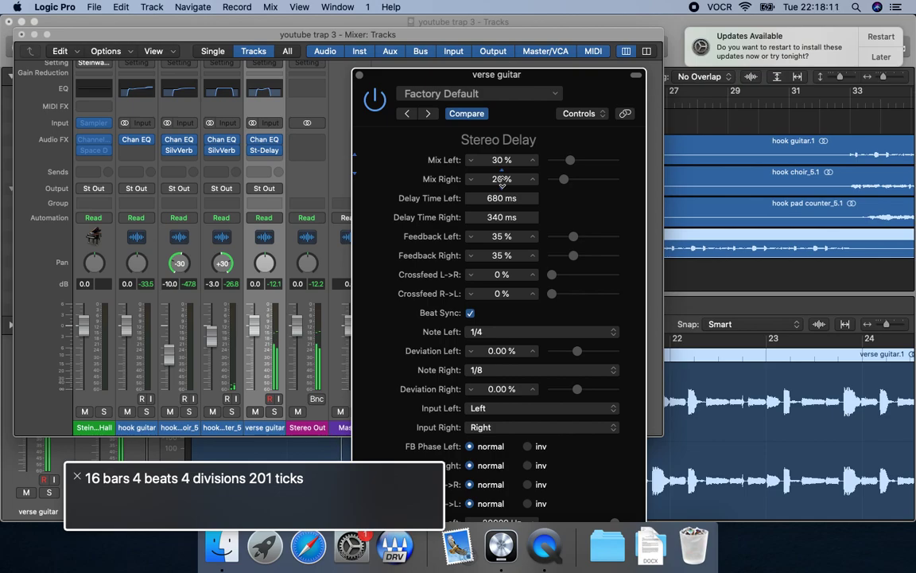
pyautogui.hotkey('ctrl', 'alt', 'shift', 'Up')
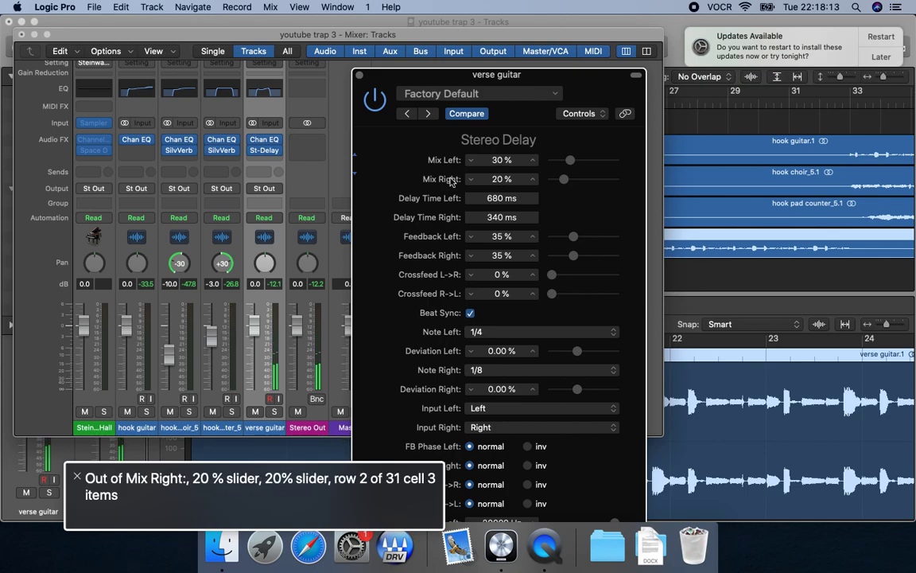
# Set the Stereo Delay's left mix to 20% and audition the verse guitar.
pyautogui.hotkey('ctrl', 'alt', 'Up')
pyautogui.hotkey('ctrl', 'alt', 'shift', 'Down')
pyautogui.hotkey('ctrl', 'alt', 'Left')
pyautogui.hotkey('ctrl', 'alt', 'shift', 'Up')
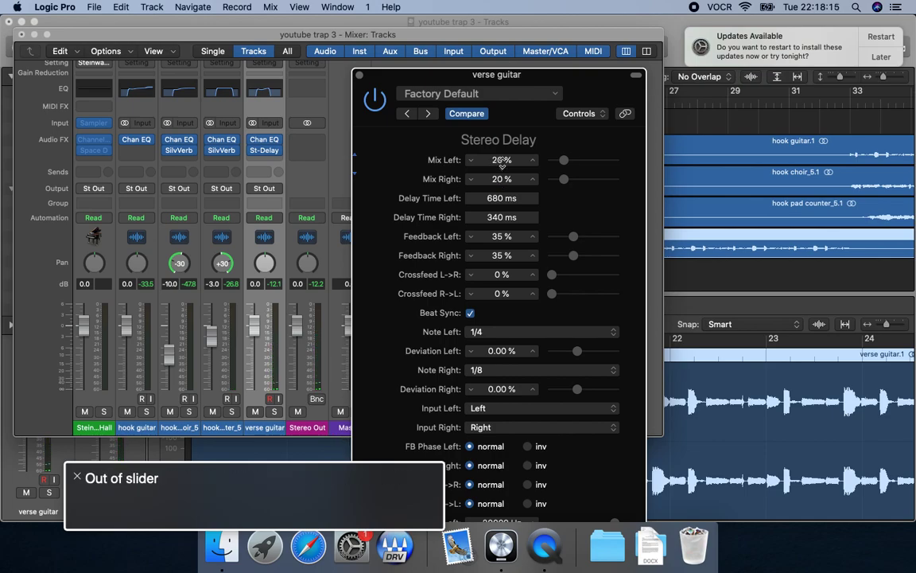
pyautogui.press('space')
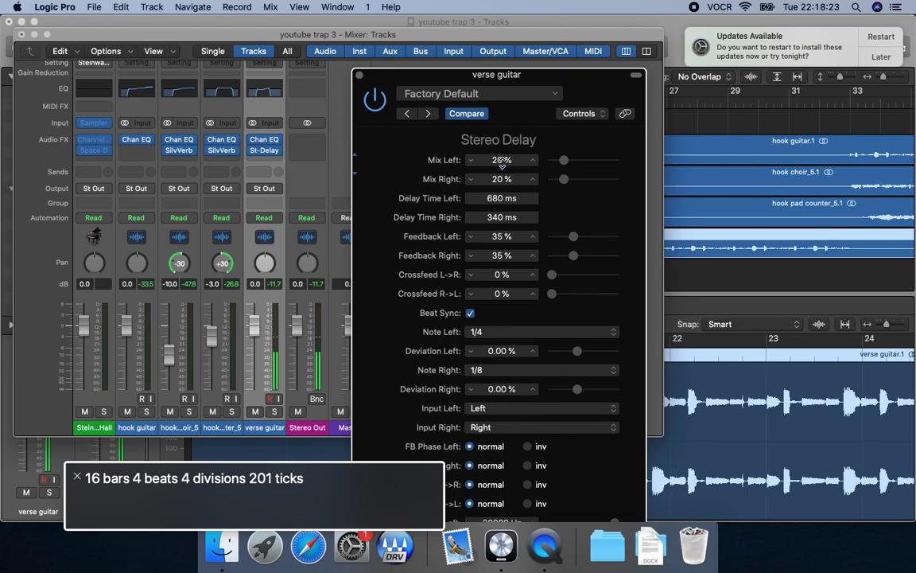
# Close the Stereo Delay and the Mixer, and go to the verse guitar track header in the main project window.
pyautogui.click(359, 78)
pyautogui.press('super+w')
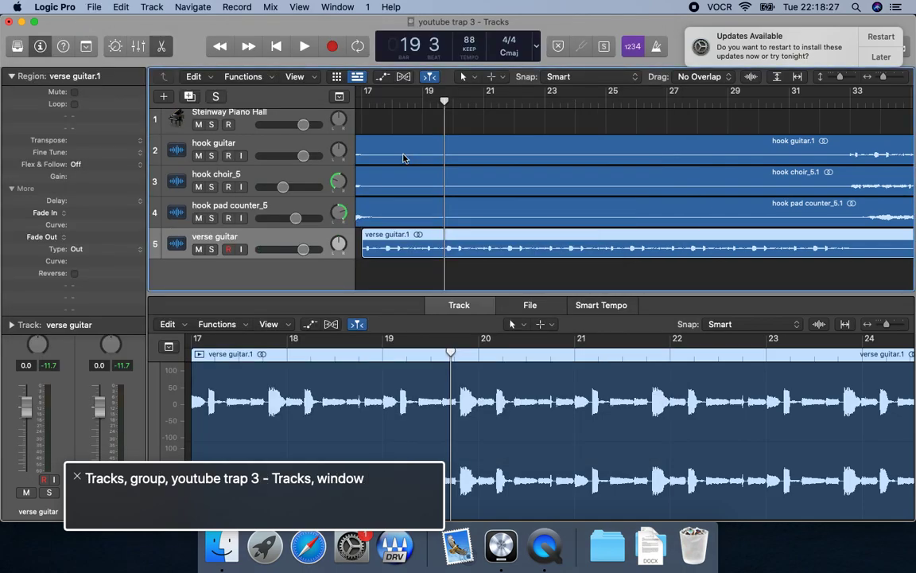
pyautogui.hotkey('ctrl', 'alt', 'shift', 'Down')
pyautogui.hotkey('ctrl', 'alt', 'Right')
pyautogui.hotkey('ctrl', 'alt', 'shift', 'Down')
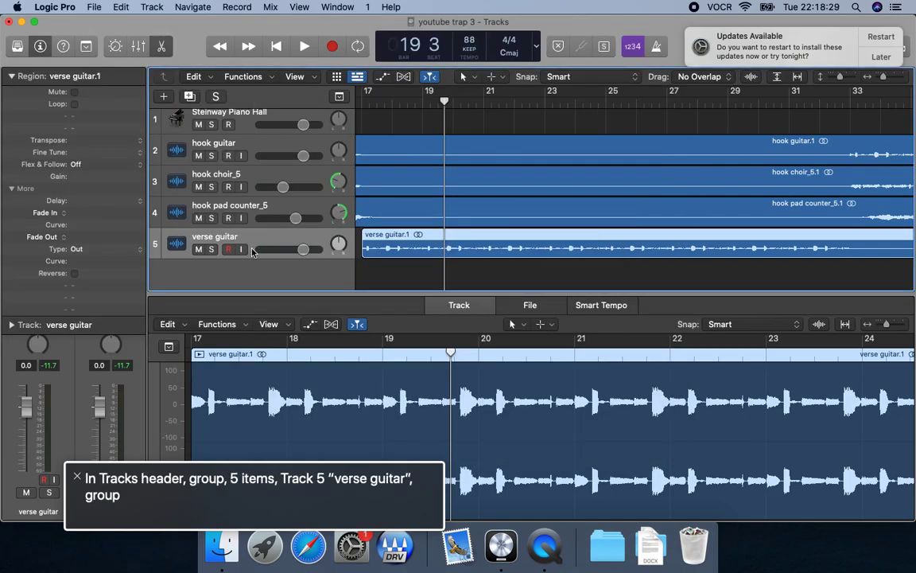
# Return the playhead to the project start, move it to bar 9, and play the hook from there.
pyautogui.press('space')
pyautogui.press('space')
pyautogui.press('Return')
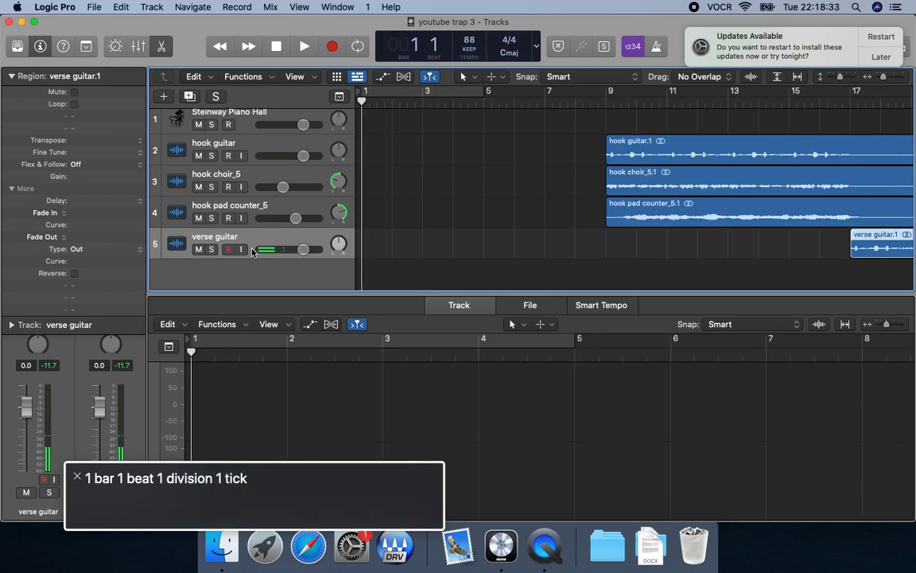
pyautogui.hotkey('shift', '.')
pyautogui.press('space')
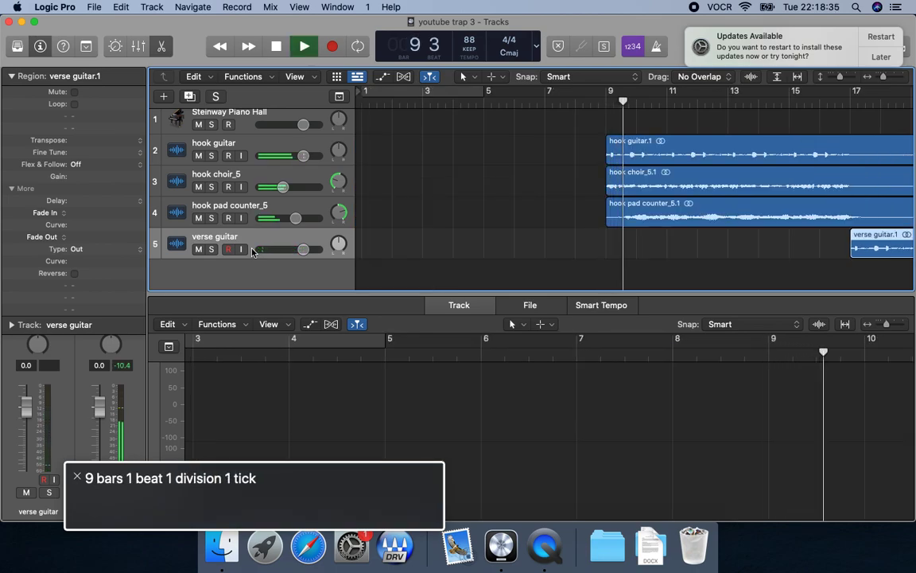
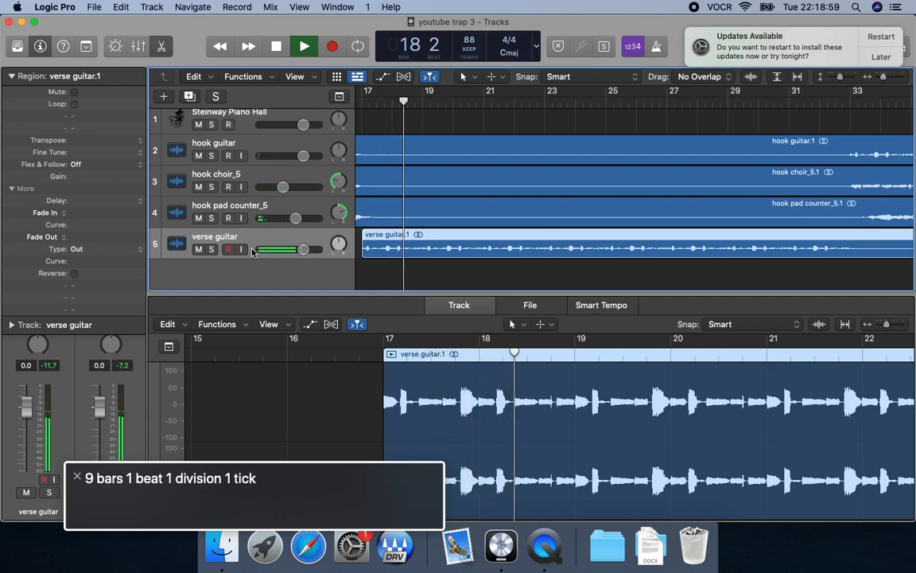
# Stop playback and save the project.
pyautogui.press('space')
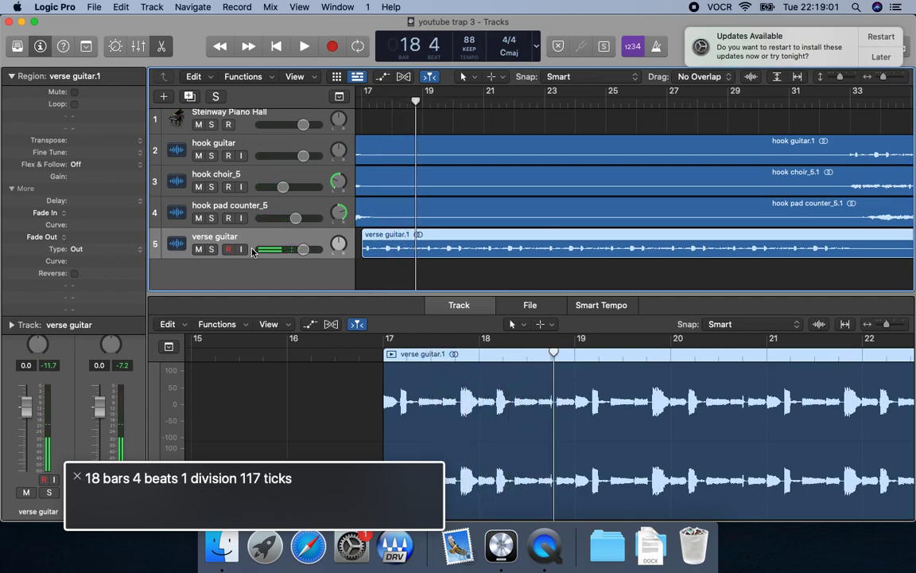
pyautogui.press('super+s')
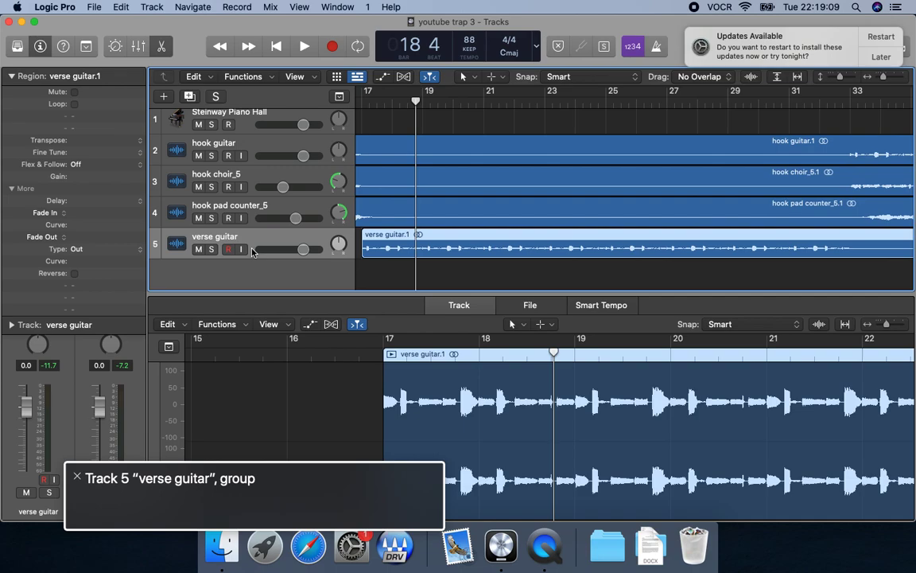
# Switch to Finder and open the claps folder inside "my 1 shots 2023" in Downloads.
pyautogui.press('super+Tab')
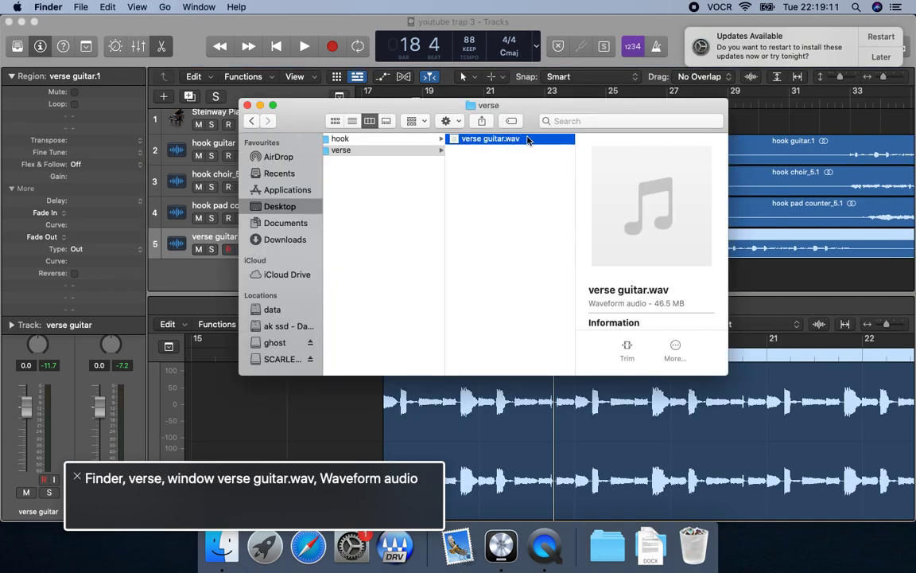
pyautogui.press('super+alt+l')
pyautogui.click(385, 140)
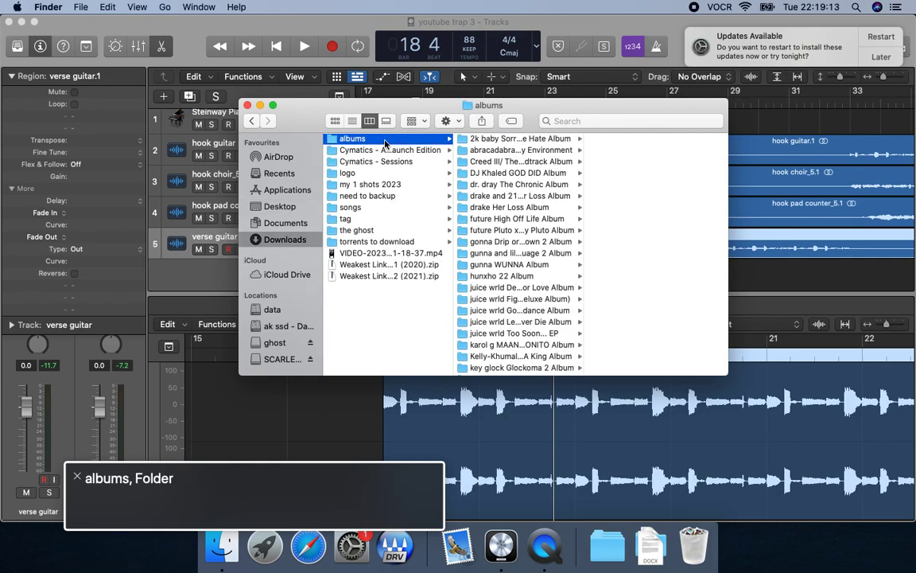
pyautogui.click(405, 184)
pyautogui.press('Right')
pyautogui.press('Right')
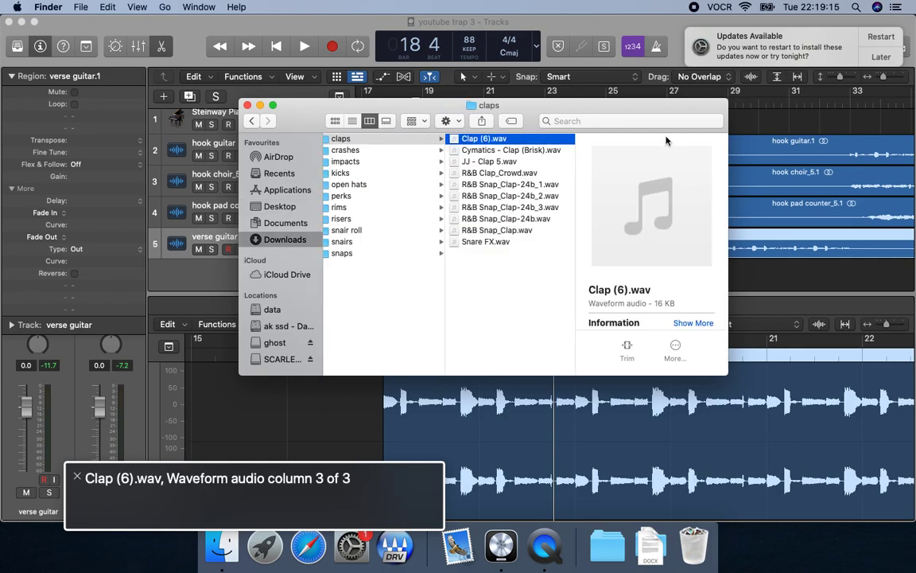
# Preview the sample Clap (6).wav, copy it and switch back to Logic Pro.
pyautogui.press('space')
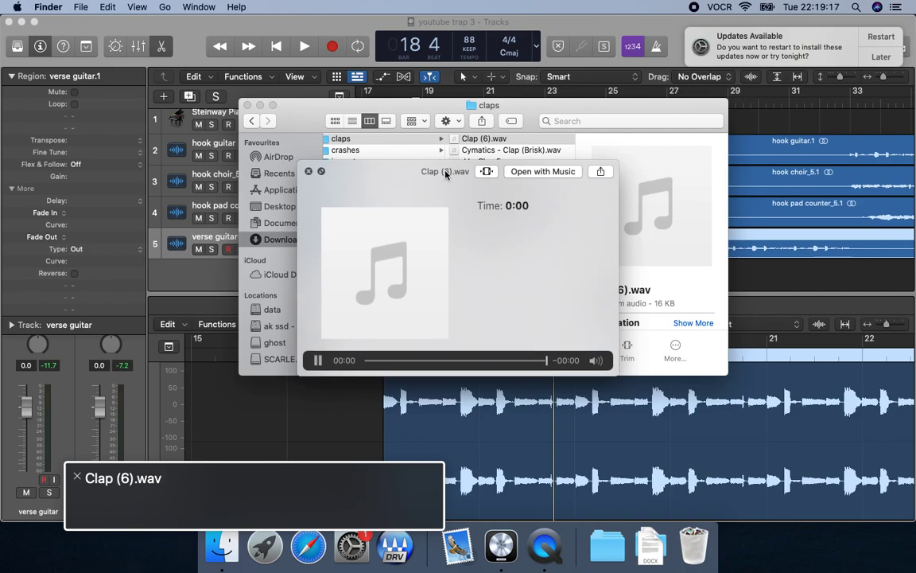
pyautogui.press('space')
pyautogui.press('super+c')
pyautogui.press('super+Tab')
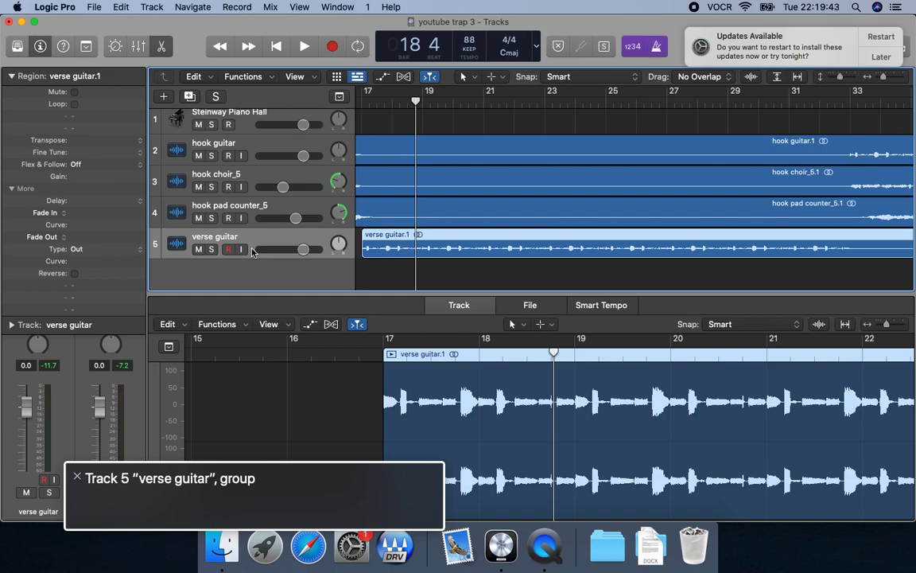
# Try placing the copied clap sample on a new track at bar 9 beat 3.
pyautogui.press(',')
pyautogui.press('/')
pyautogui.write('9')
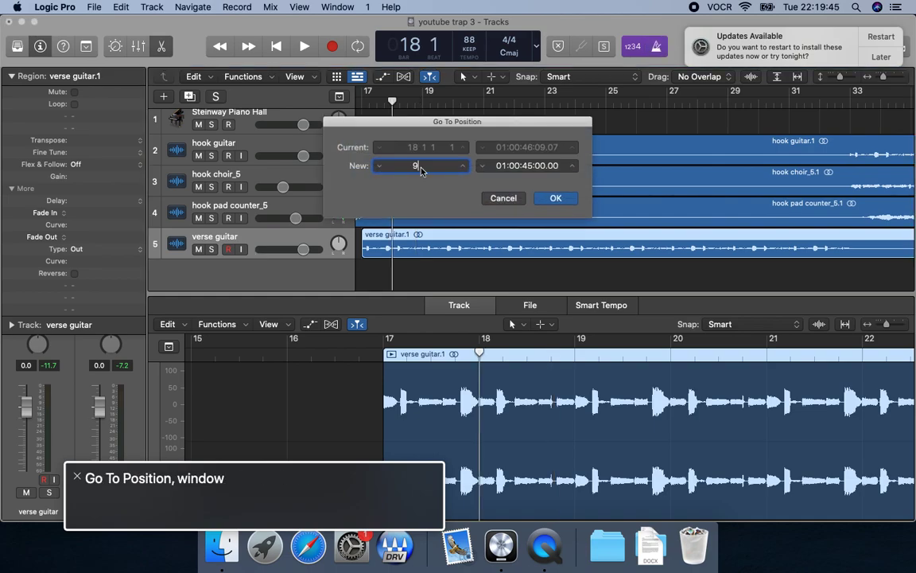
pyautogui.write(' 3 1 1')
pyautogui.press('Return')
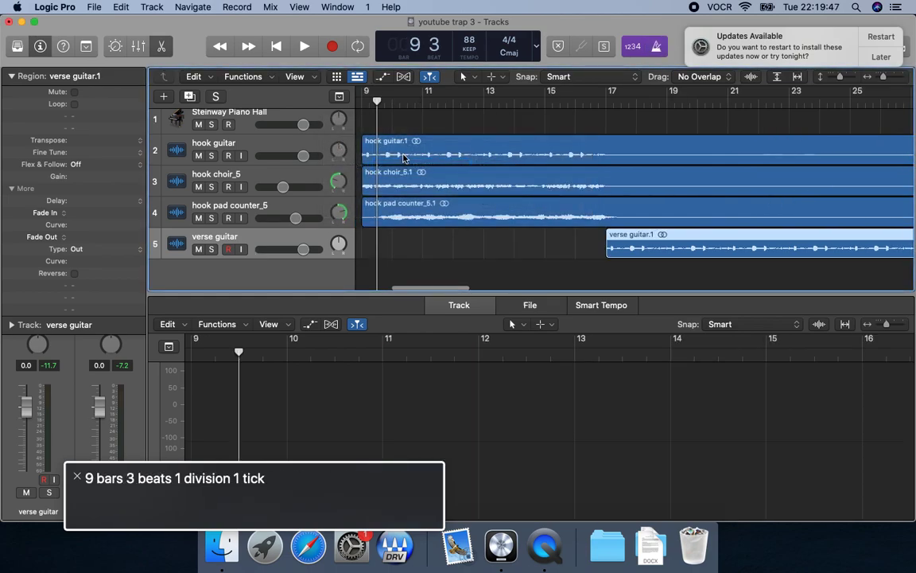
pyautogui.press('super+v')
# Audition the hook with the clap from bar 9, and undo the pasted clap.
pyautogui.press(',')
pyautogui.press('space')
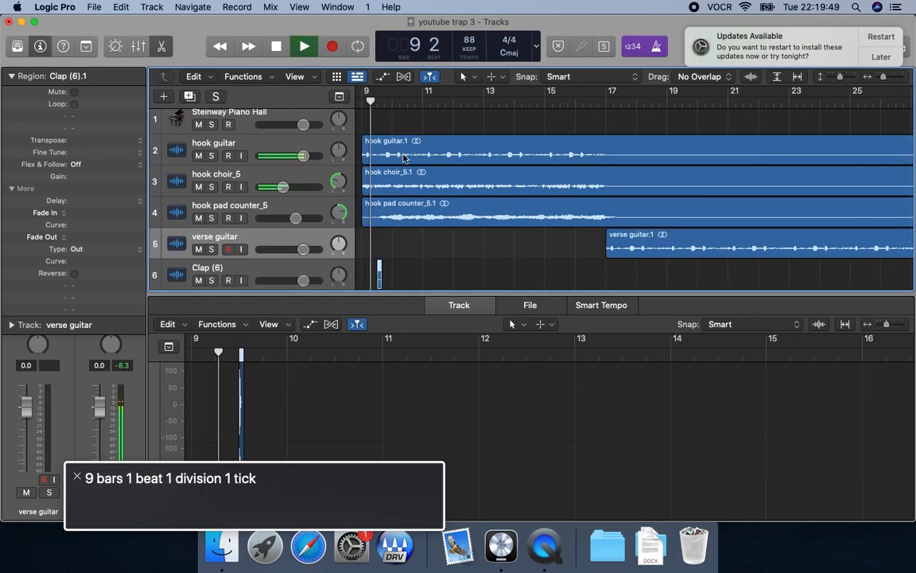
pyautogui.press('space')
pyautogui.press(',')
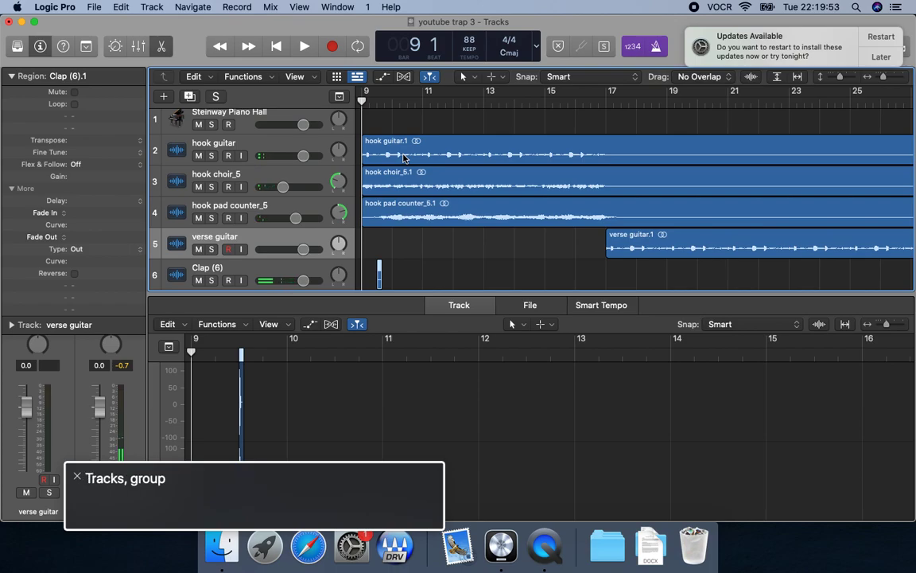
pyautogui.press('super+z')
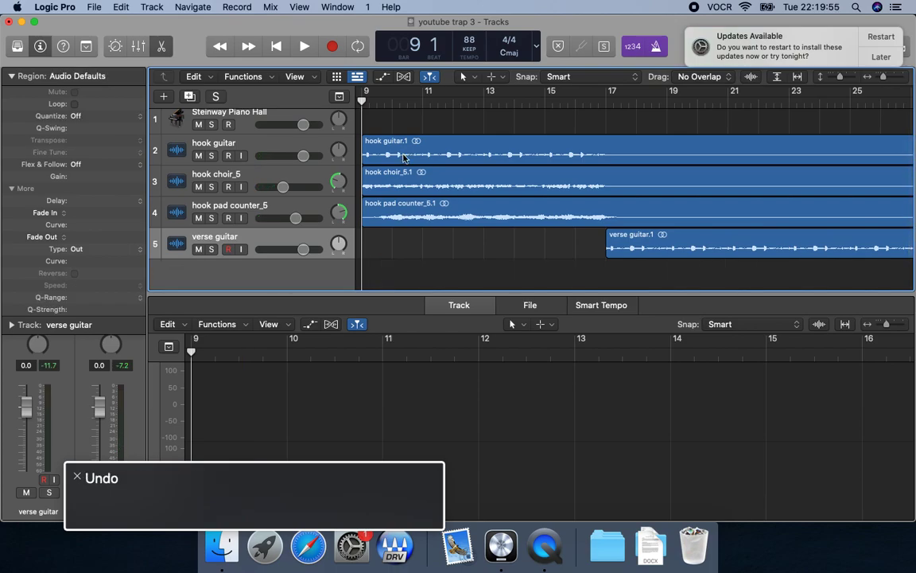
pyautogui.press(',')
pyautogui.press('.')
pyautogui.press(',')
pyautogui.press('/')
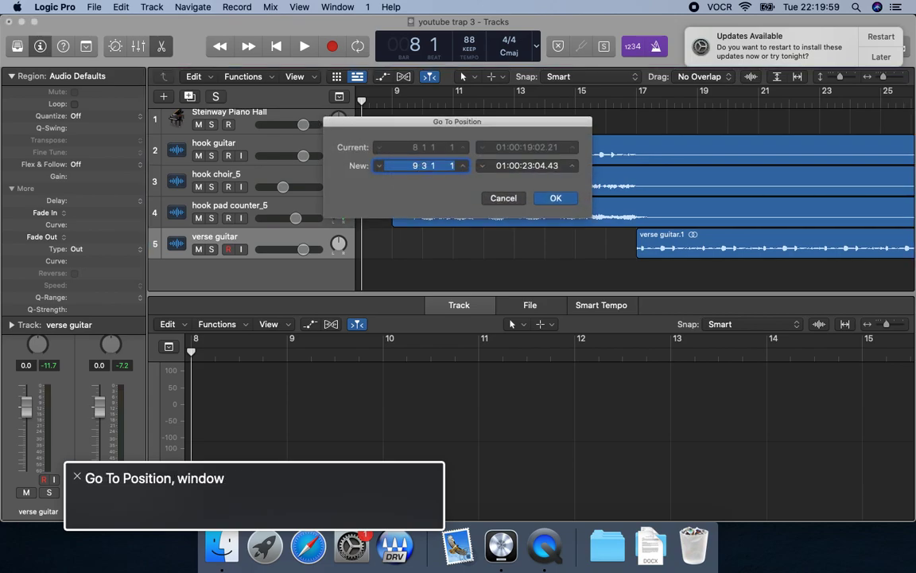
pyautogui.write('9 3')
pyautogui.press('Return')
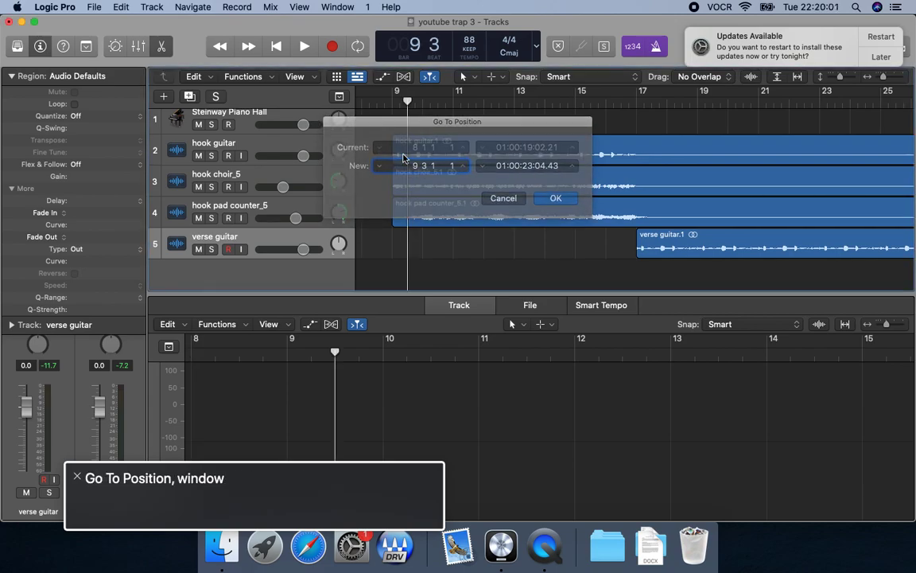
# Paste the clap sample at position 9 2 1 1 and play the hook from bar 9 to check it.
pyautogui.press('/')
pyautogui.write('9 2 1 1')
pyautogui.press('Return')
pyautogui.press('super+v')
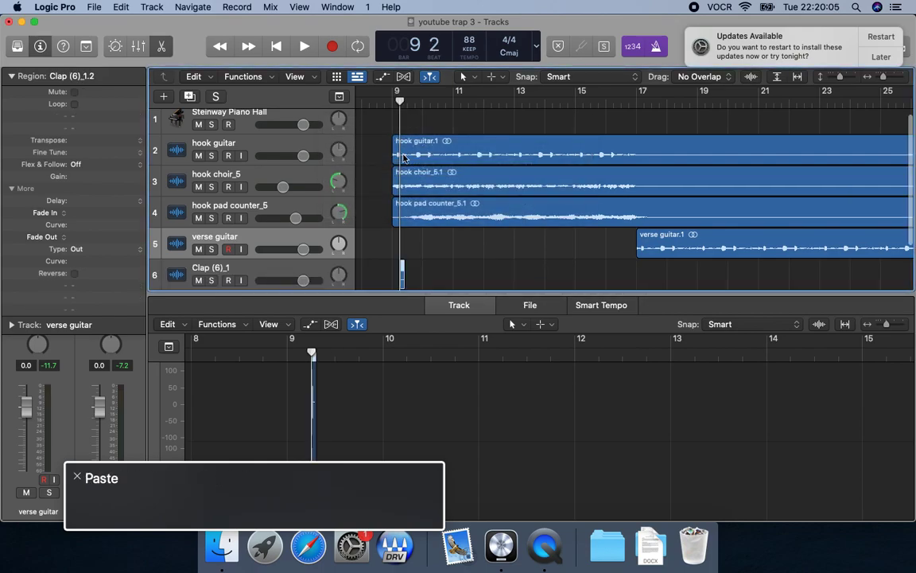
pyautogui.press(',')
pyautogui.press('space')
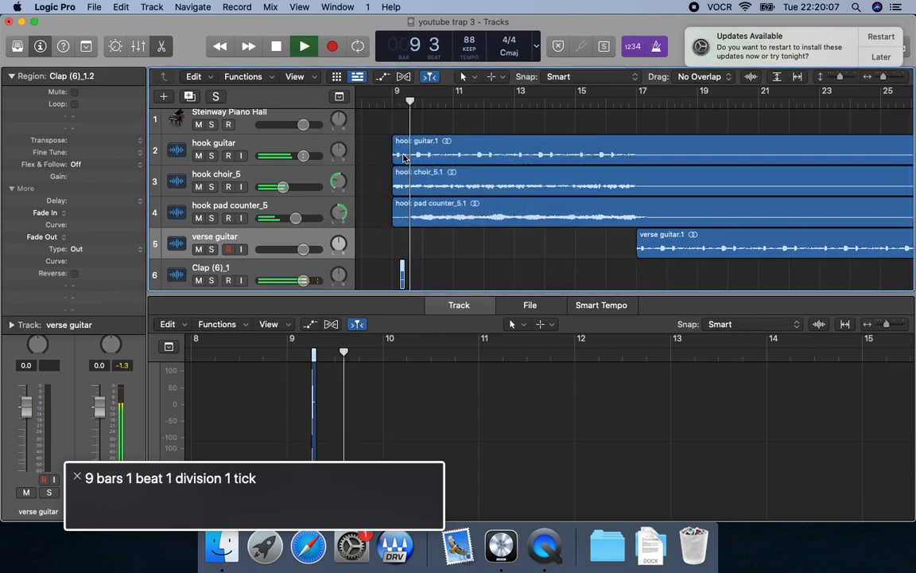
pyautogui.press('space')
# Paste a second clap at position 9 4 1 1 and audition both claps from bar 9.
pyautogui.press('/')
pyautogui.write('9')
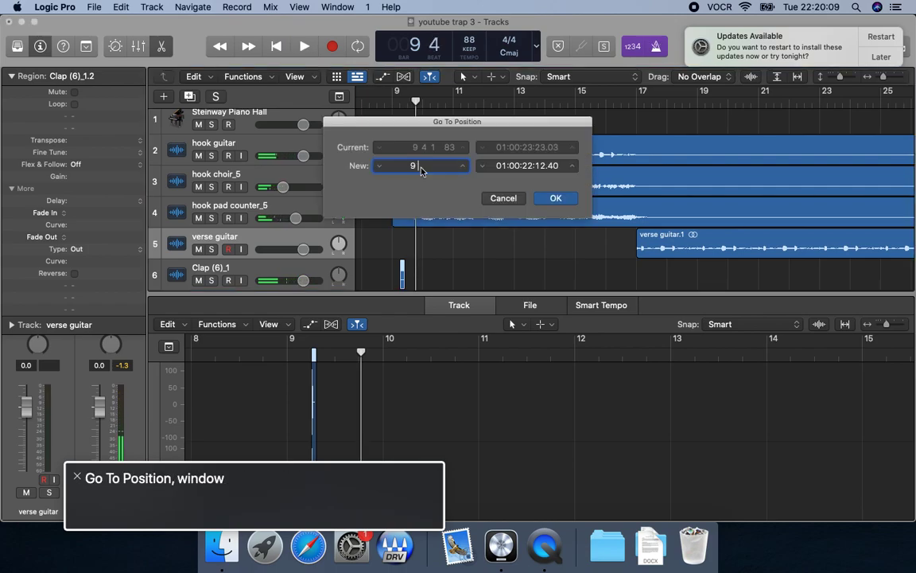
pyautogui.write(' 4 1 1')
pyautogui.press('Return')
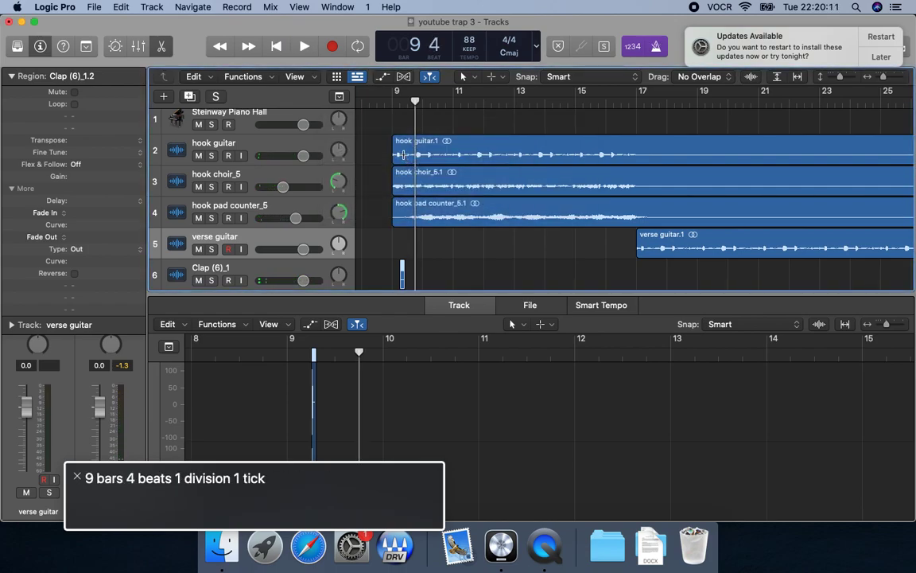
pyautogui.press(',')
pyautogui.press('space')
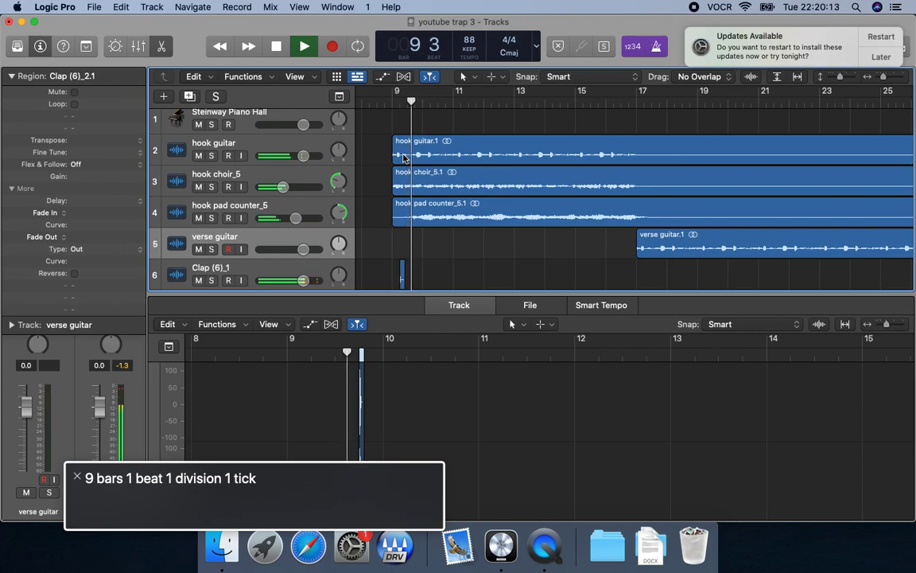
pyautogui.press('space')
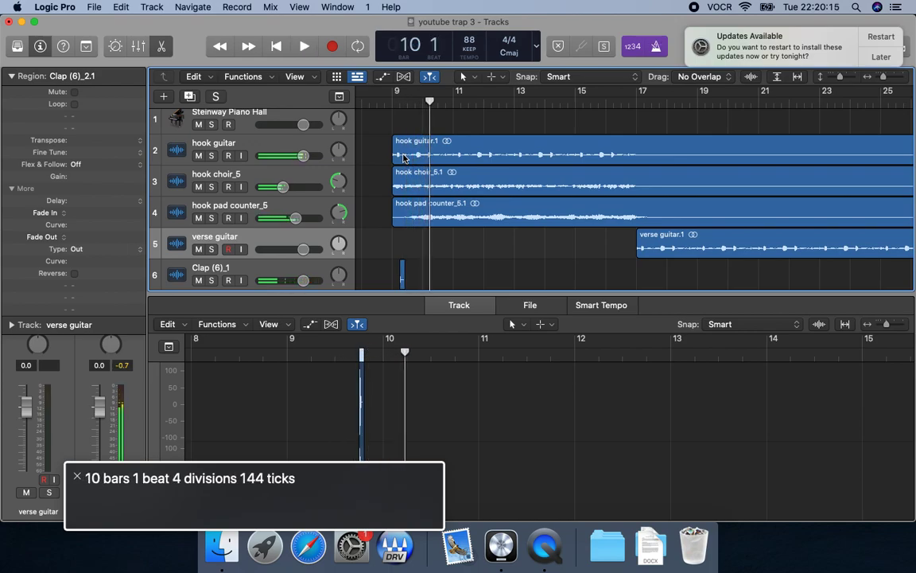
# Turn off the metronome and select the second clap's track, Clap (6)_2.
pyautogui.press('k')
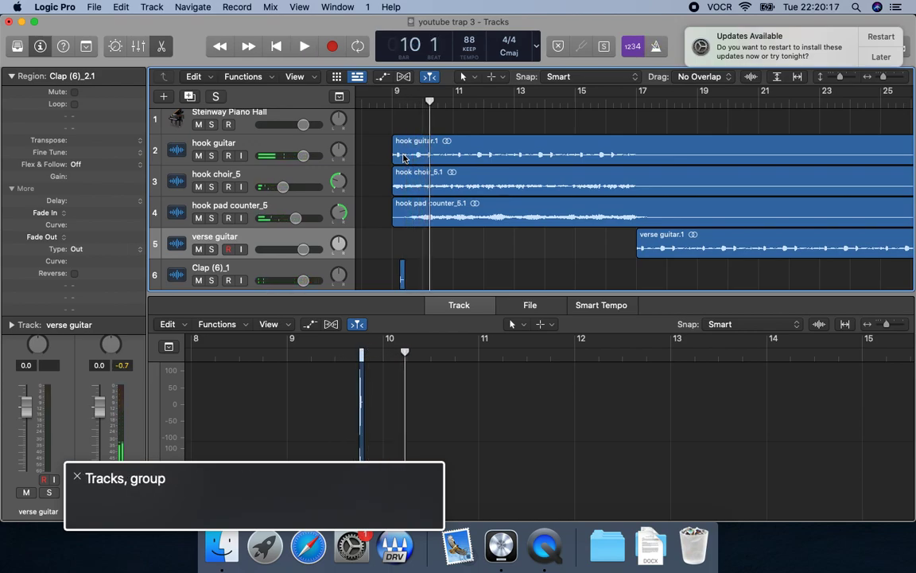
pyautogui.hotkey('ctrl', 'alt', 'Right')
pyautogui.hotkey('ctrl', 'alt', 'shift', 'Down')
pyautogui.press('Down')
pyautogui.press('Down')
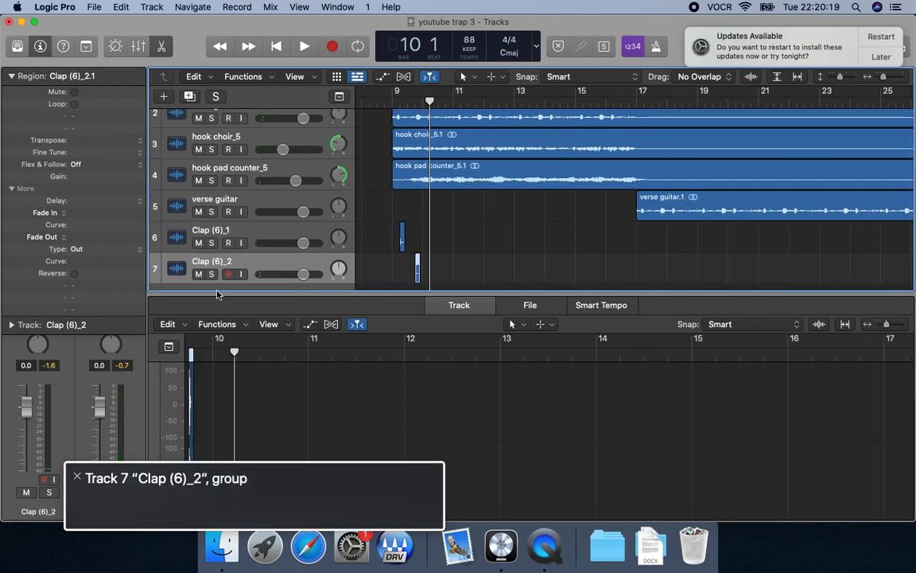
# Paste a third clap at the start of bar 9, mute its track and rename it "c".
pyautogui.press('Return')
pyautogui.hotkey('shift', '.')
pyautogui.press('super+v')
pyautogui.hotkey('ctrl', 'm')
pyautogui.hotkey('shift', 'Return')
pyautogui.write('c')
pyautogui.press('Return')
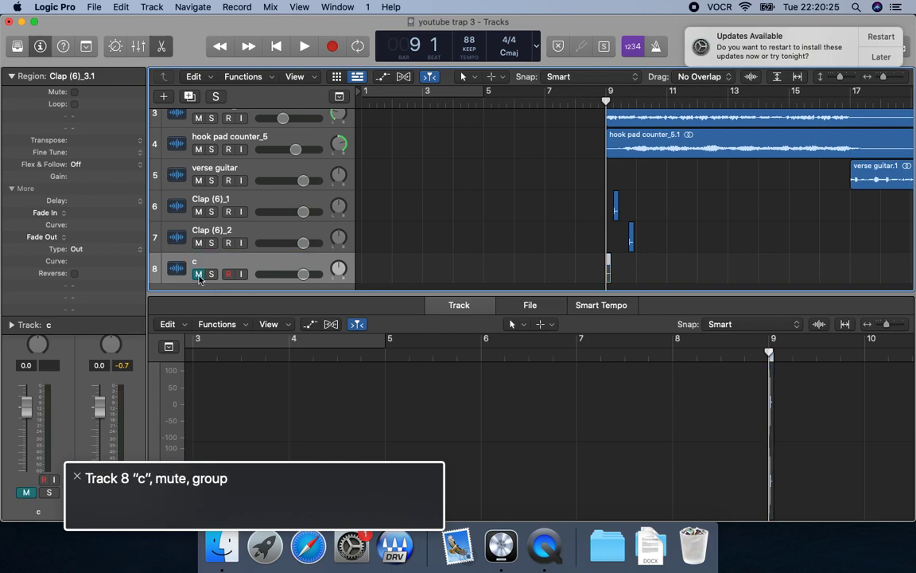
# Solo the Clap (6)_1 and Clap (6)_2 tracks and select them together with the muted "c" track.
pyautogui.press('Up')
pyautogui.press('Up')
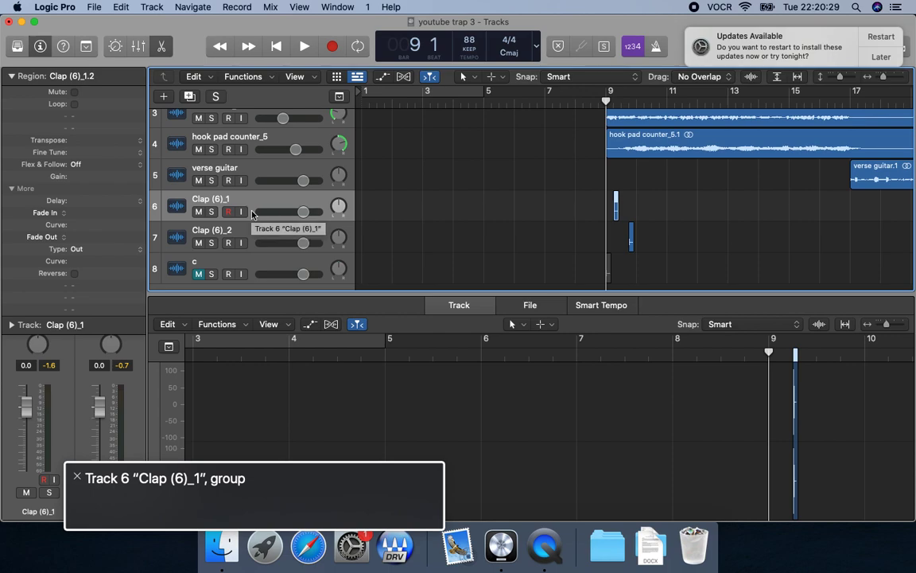
pyautogui.press('s')
pyautogui.press('s')
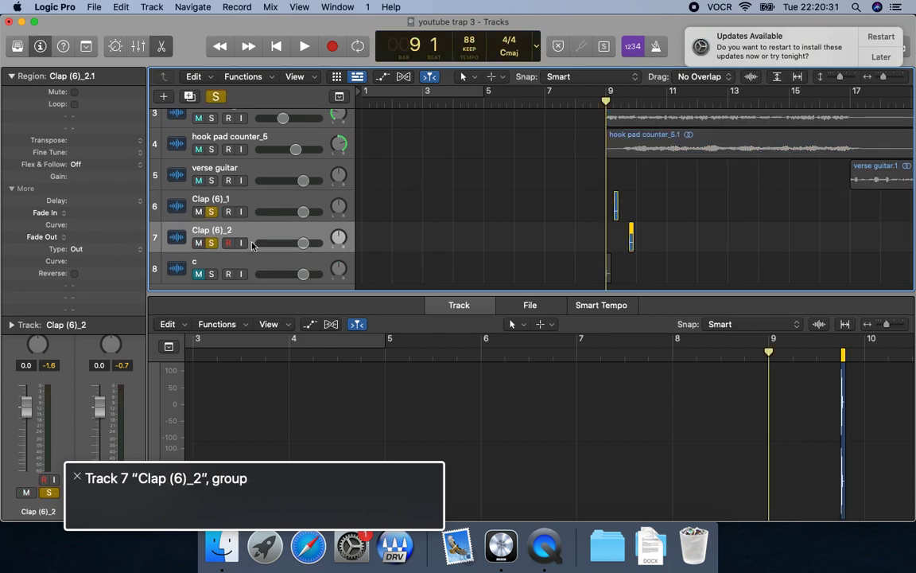
pyautogui.press('Up')
pyautogui.hotkey('shift', 'Down')
pyautogui.hotkey('shift', 'Down')
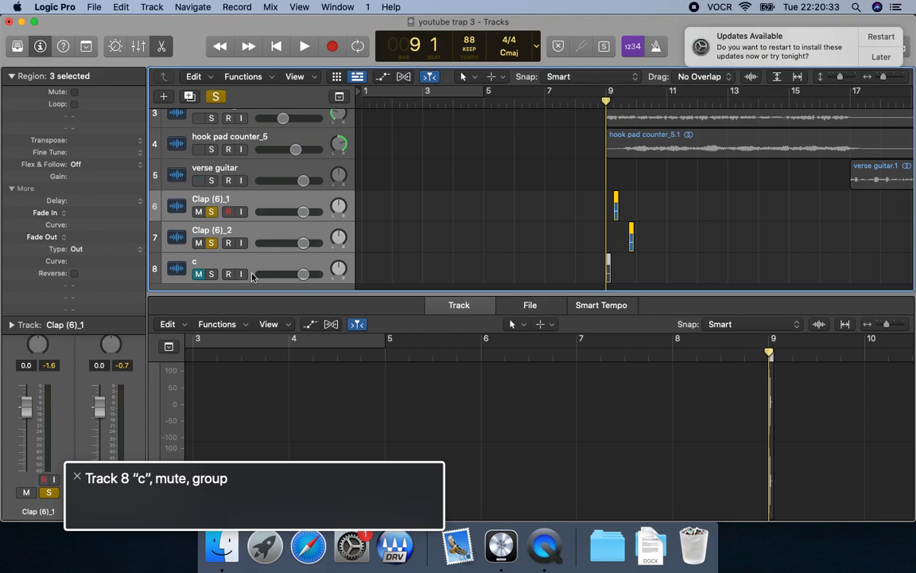
# Start an offline PCM bounce of the selected clap regions as a 24-bit, 44100 Wave file.
pyautogui.press('Return')
pyautogui.press('super+b')
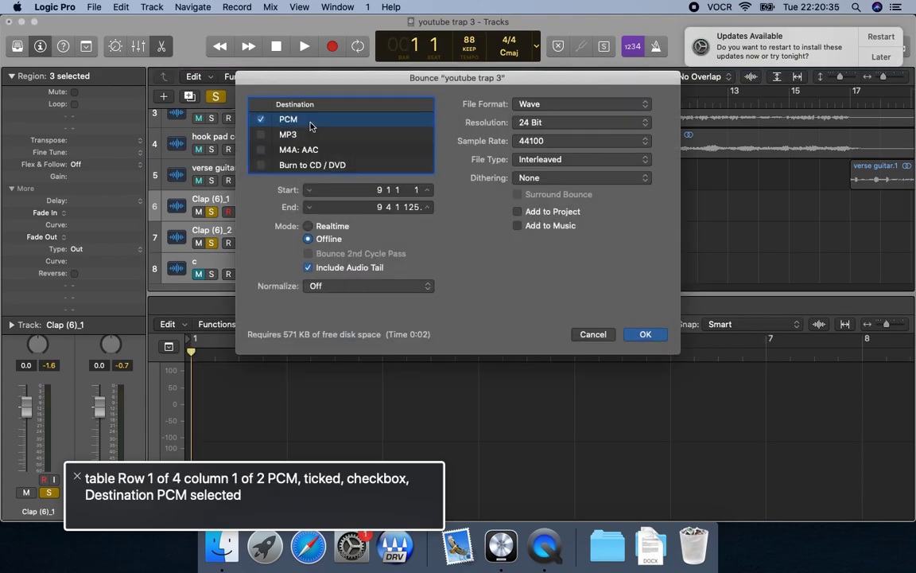
pyautogui.press('Tab')
pyautogui.press('Tab')
pyautogui.press('Tab')
pyautogui.press('Return')
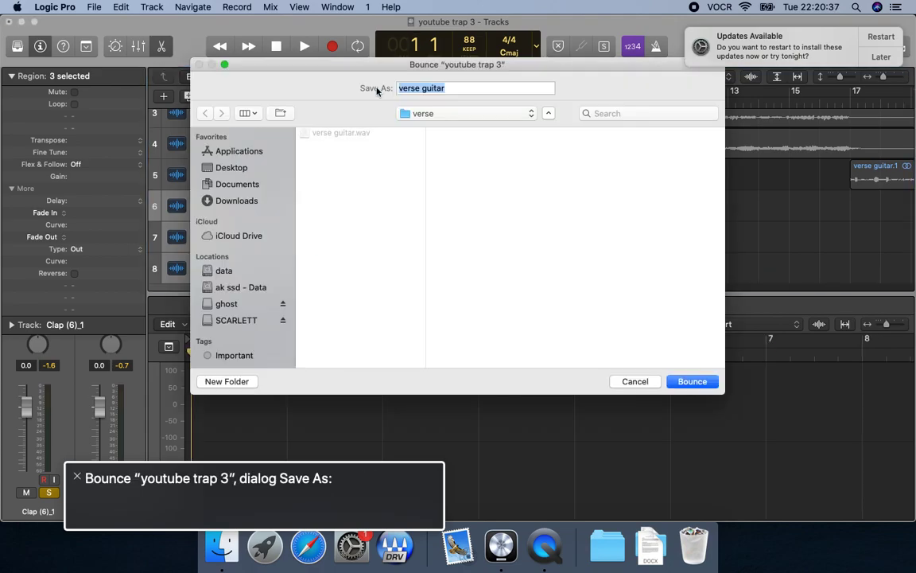
# Name the bounce "clap" and set its save location to the "youtube 3 trap" folder.
pyautogui.write('clap')
pyautogui.press('Tab')
pyautogui.press('Tab')
pyautogui.press('space')
pyautogui.press('Down')
pyautogui.press('Down')
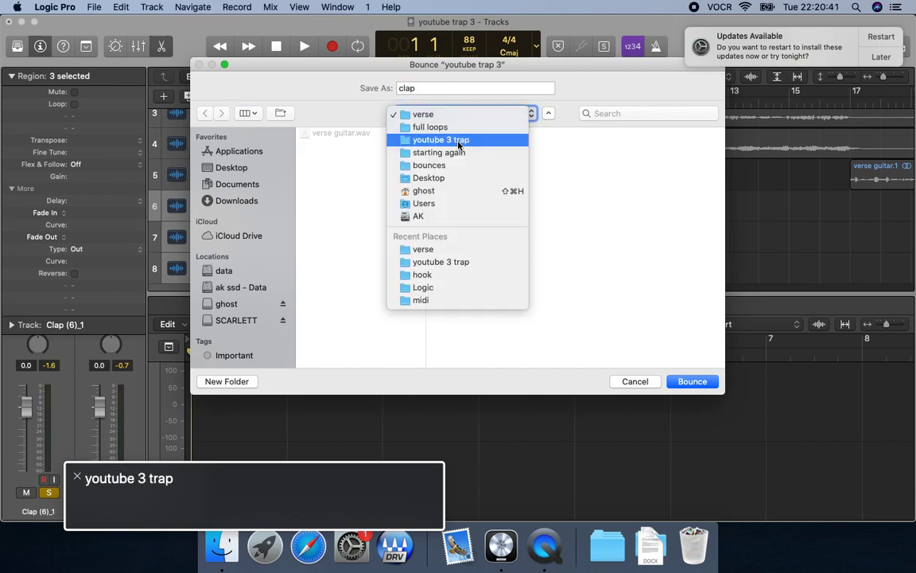
pyautogui.press('Return')
# Create a "drums" folder inside "8 bar loops" and bounce the clap file into it.
pyautogui.press('Tab')
pyautogui.press('Tab')
pyautogui.click(547, 340)
pyautogui.press('Down')
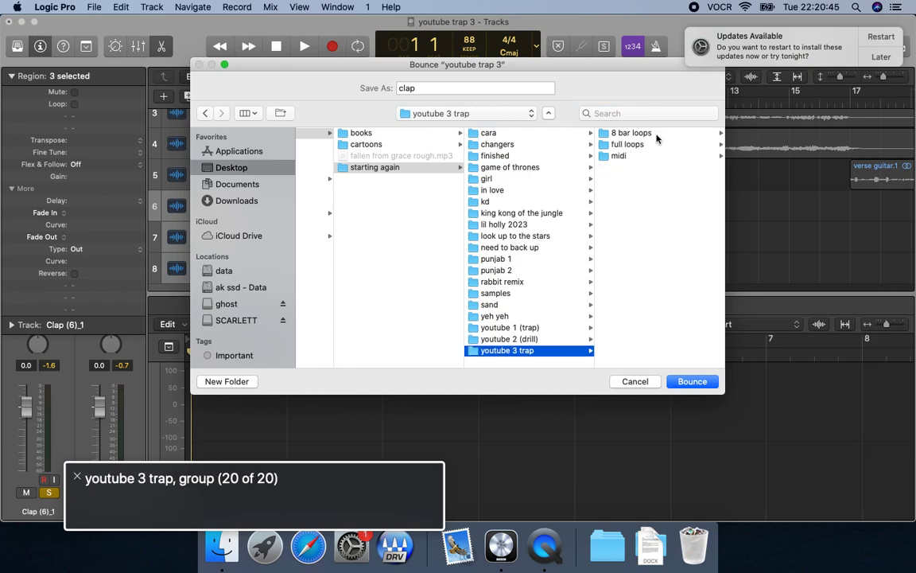
pyautogui.press('Right')
pyautogui.click(226, 381)
pyautogui.write('drums')
pyautogui.press('Return')
pyautogui.press('Return')
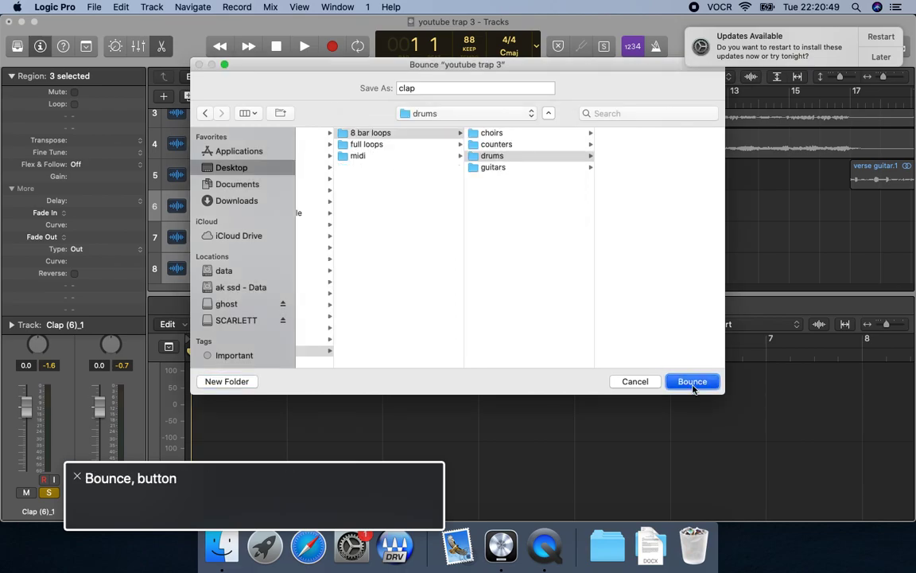
# Delete the three clap tracks along with their regions, and add a new audio track below verse guitar.
pyautogui.press('super+BackSpace')
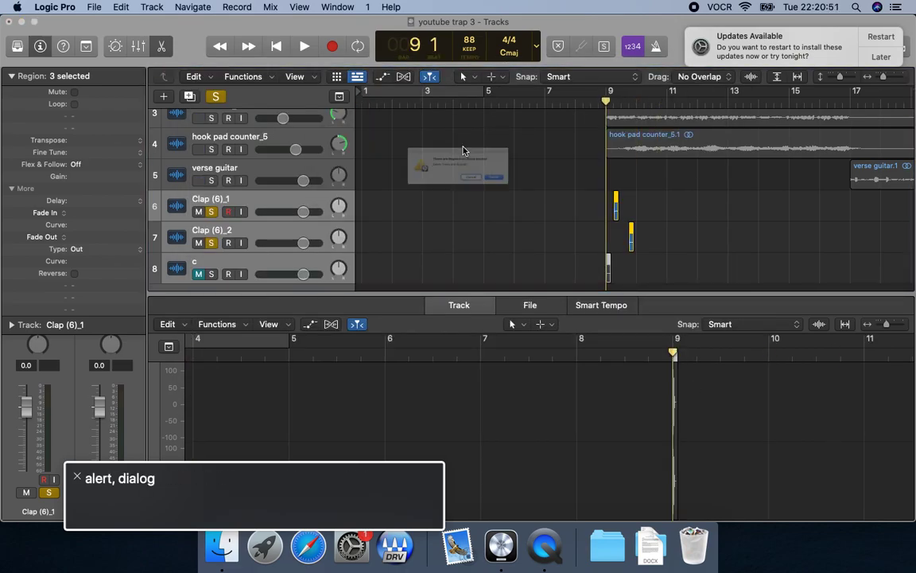
pyautogui.click(554, 195)
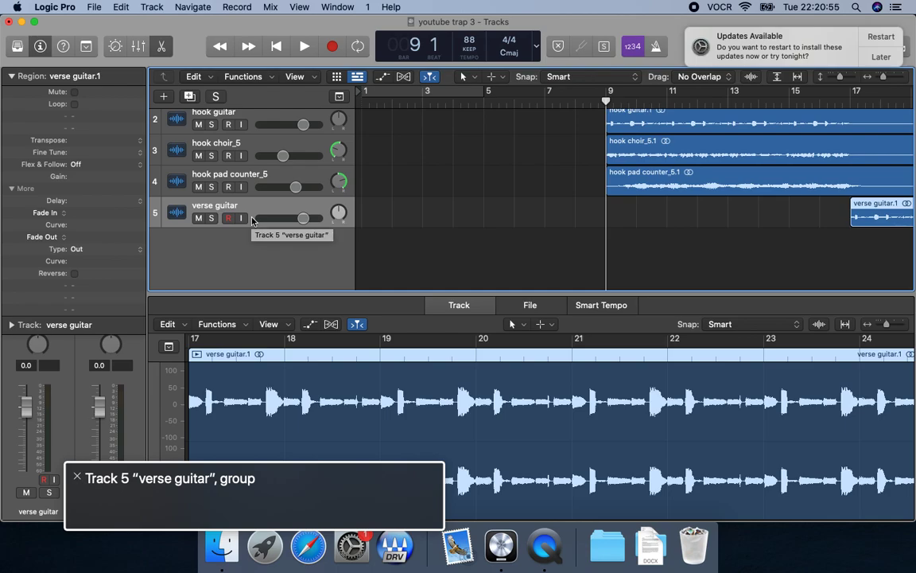
pyautogui.press('alt+super+a')
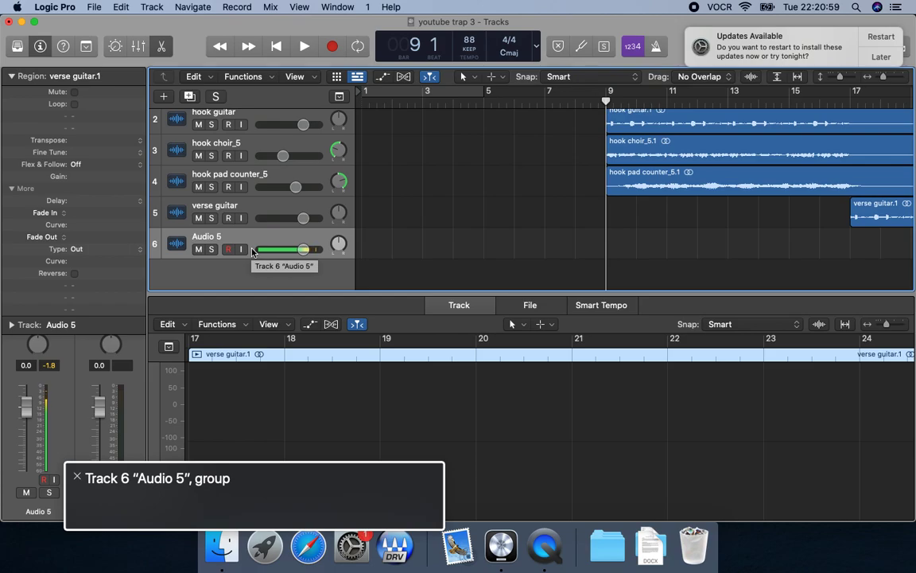
pyautogui.press('r')
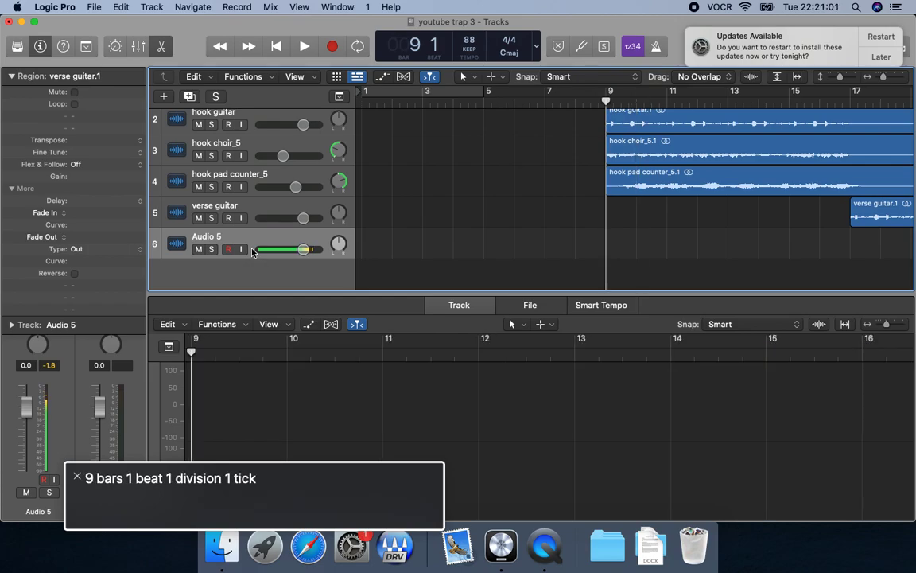
# Start an audio import onto the Audio 5 track at bar 9 and browse to "8 bar loops" in the "youtube 3 trap" folder.
pyautogui.press('Up')
pyautogui.press('Down')
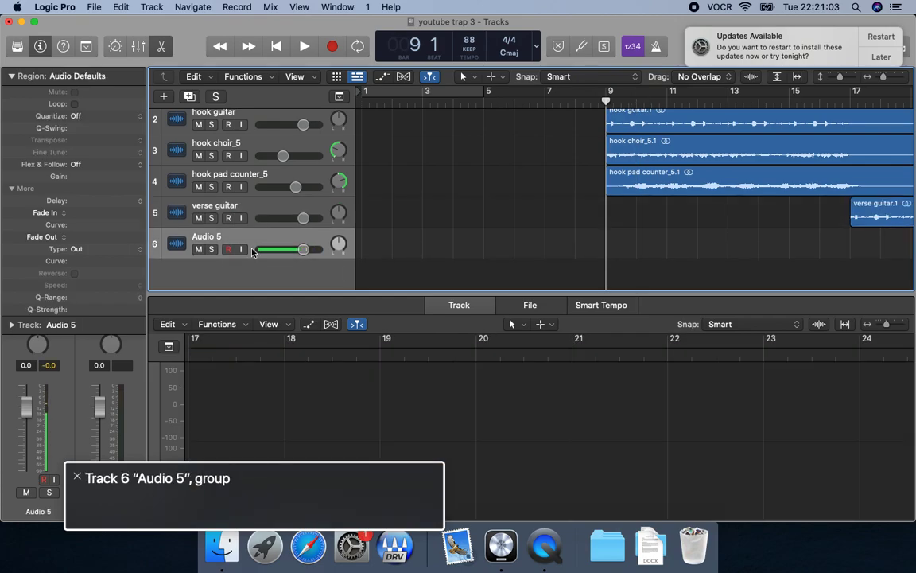
pyautogui.press(';')
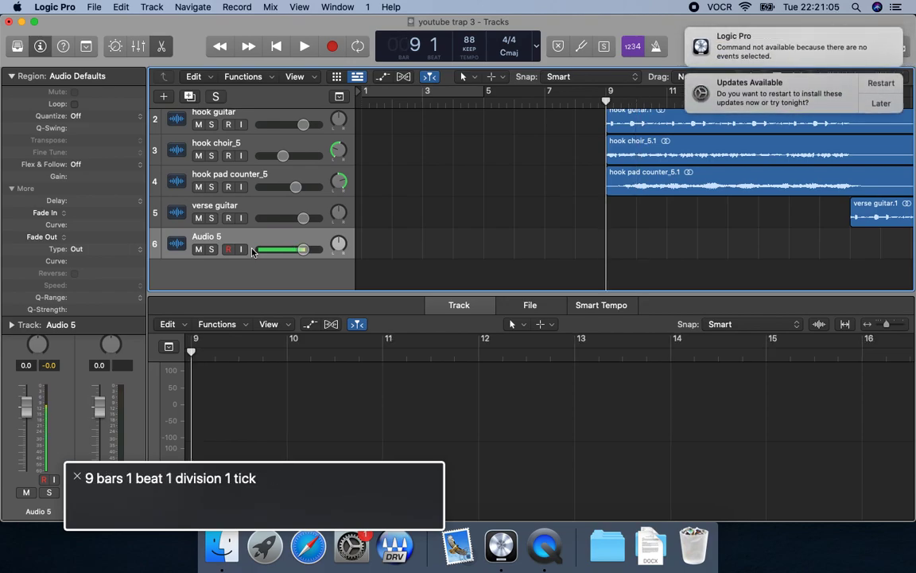
pyautogui.press('super+shift+i')
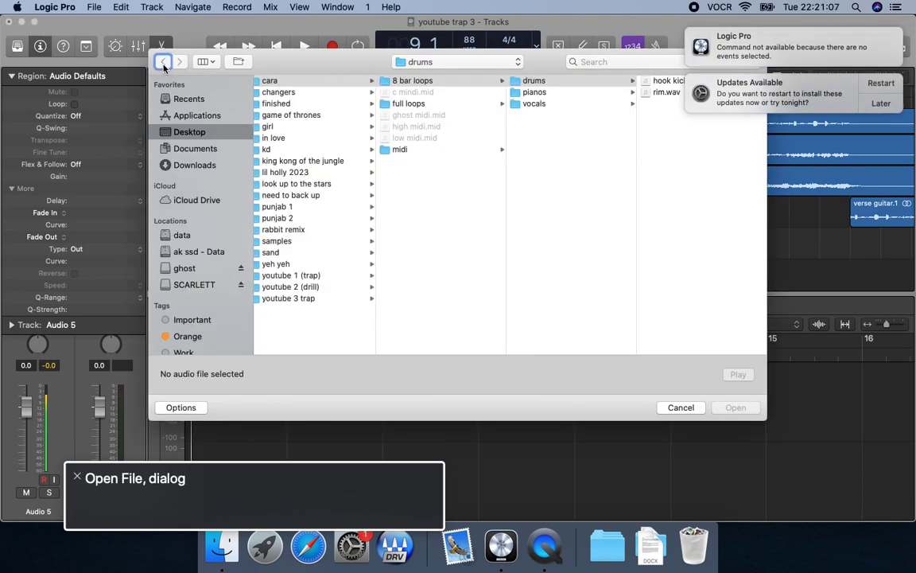
pyautogui.click(453, 63)
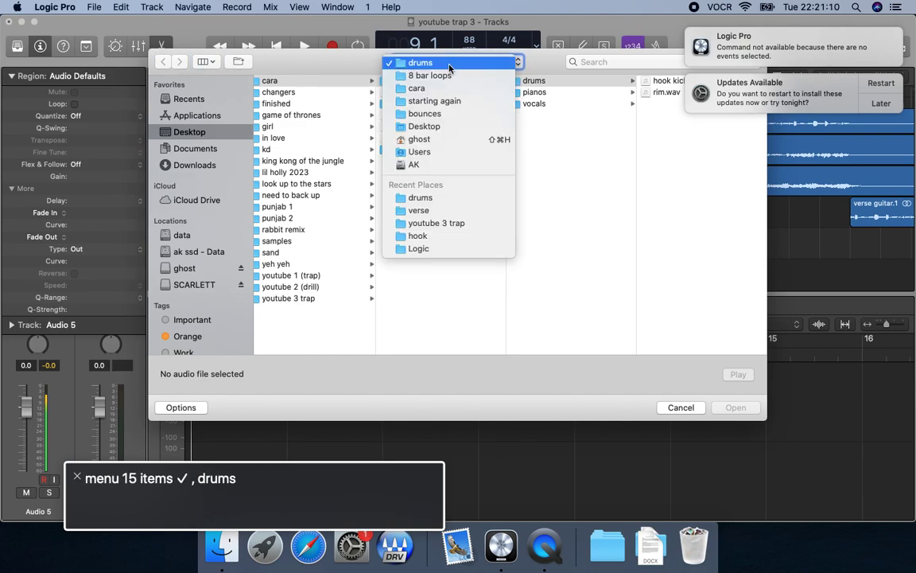
pyautogui.click(450, 107)
pyautogui.click(466, 115)
pyautogui.click(588, 299)
pyautogui.click(673, 81)
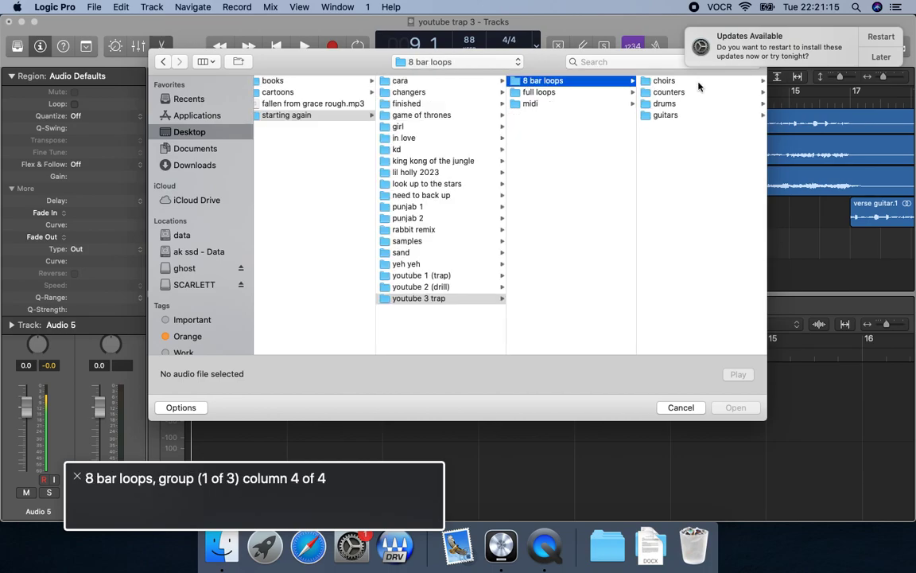
# Import clap.wav from the drums folder onto the Audio 5 track at bar 9.
pyautogui.click(684, 92)
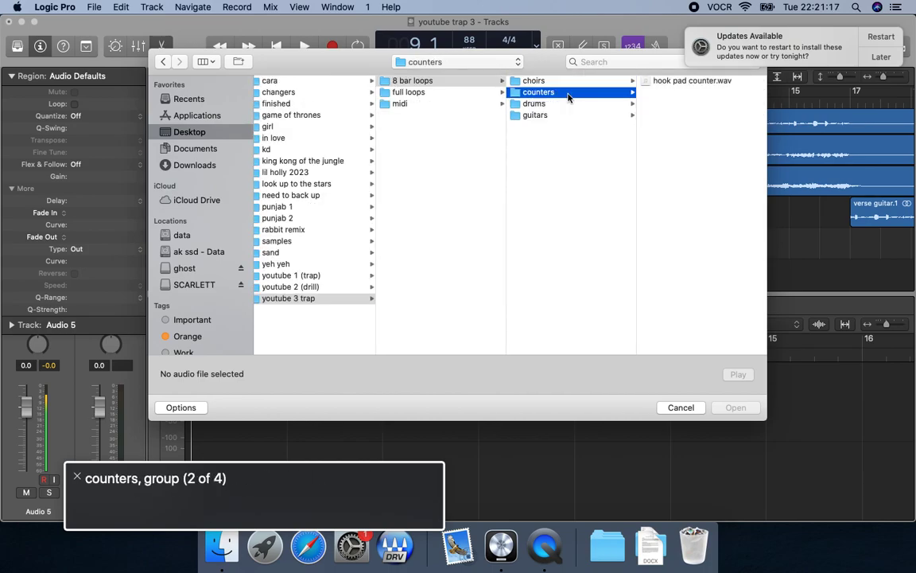
pyautogui.click(668, 93)
pyautogui.click(415, 93)
pyautogui.click(415, 115)
pyautogui.press('Up')
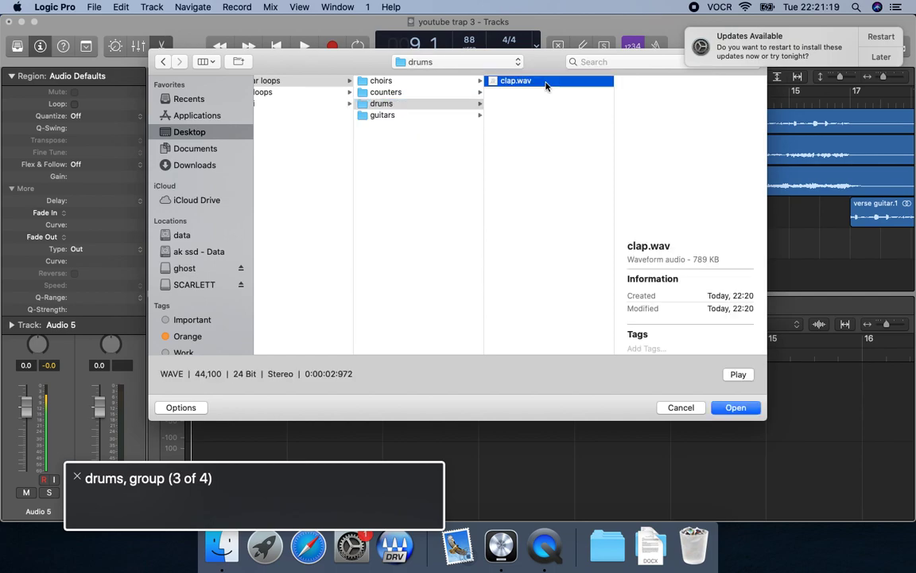
pyautogui.press('Right')
pyautogui.press('Return')
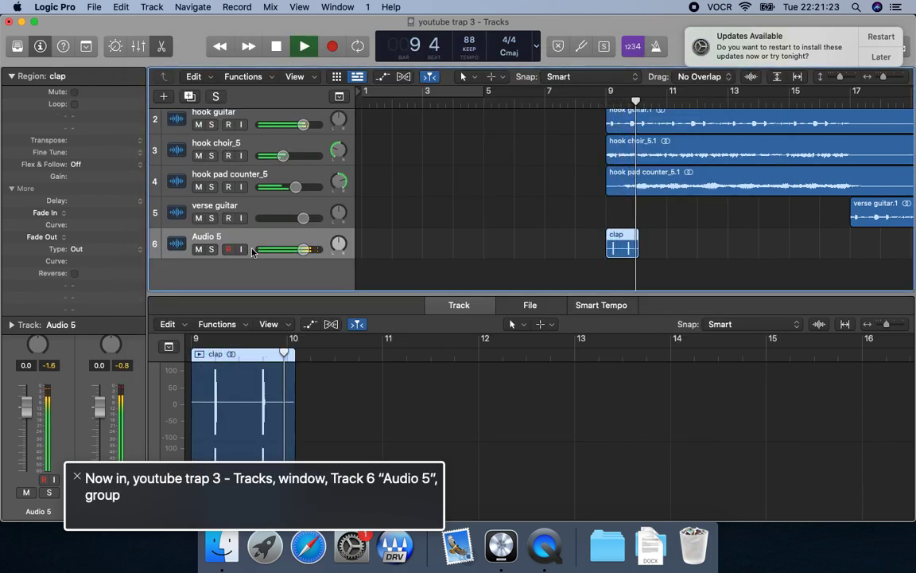
# Import clap.wav again at bars 10 and 11 on the Audio 5 track, playing each new region back.
pyautogui.press('space')
pyautogui.press('super+shift+i')
pyautogui.press('Return')
pyautogui.press('space')
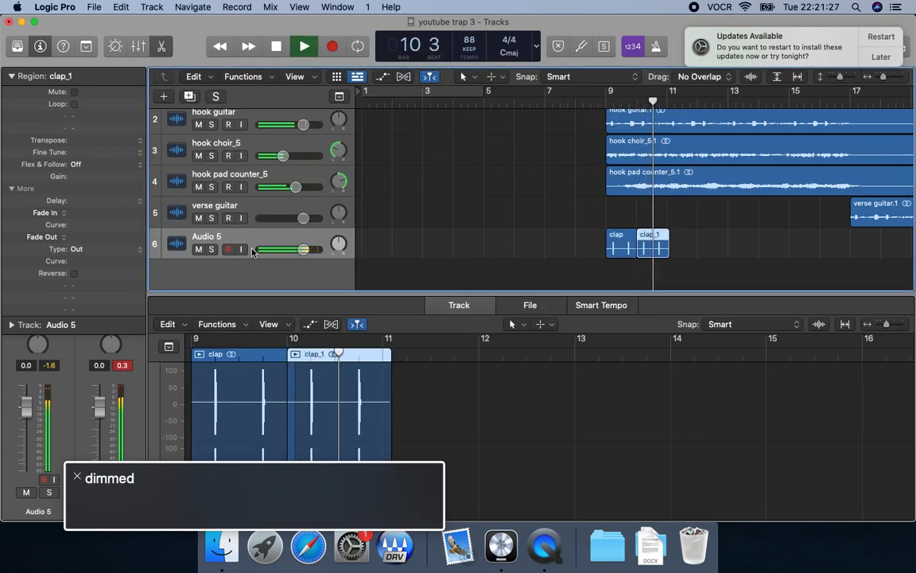
pyautogui.press('space')
pyautogui.press(',')
pyautogui.press('super+shift+i')
pyautogui.press('Return')
pyautogui.press('space')
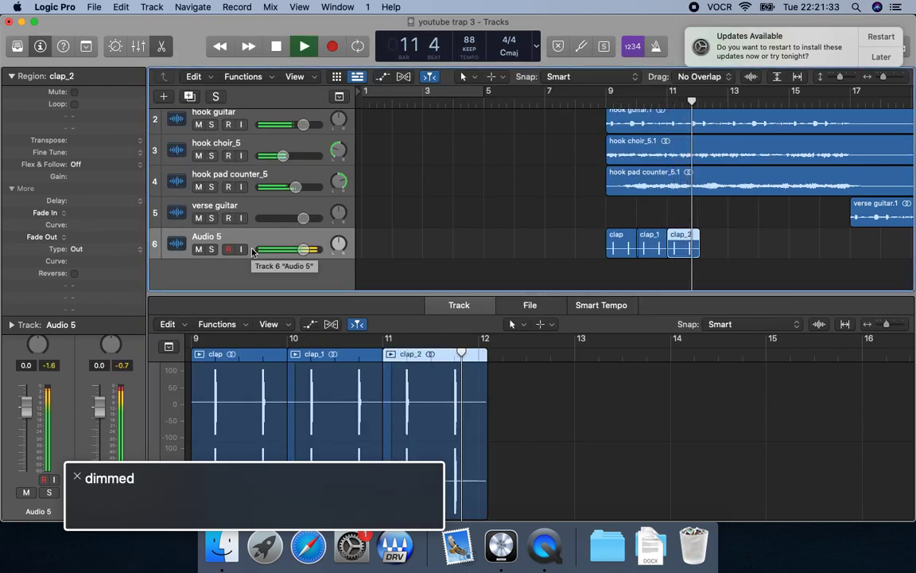
# Check the playback around bars 11 and 12, and import another clap.wav at bar 12 on Audio 5.
pyautogui.press('space')
pyautogui.press('space')
pyautogui.press(',')
pyautogui.press(',')
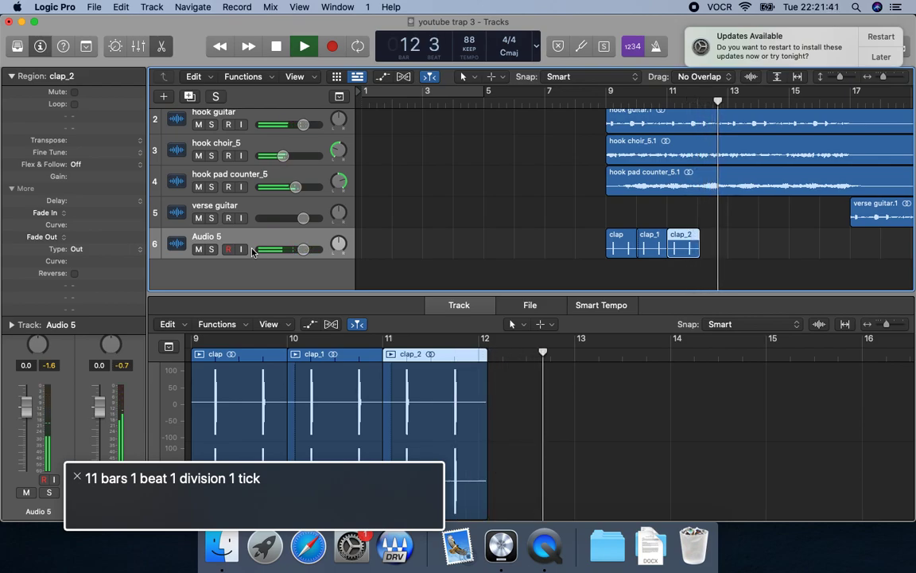
pyautogui.press('space')
pyautogui.press(',')
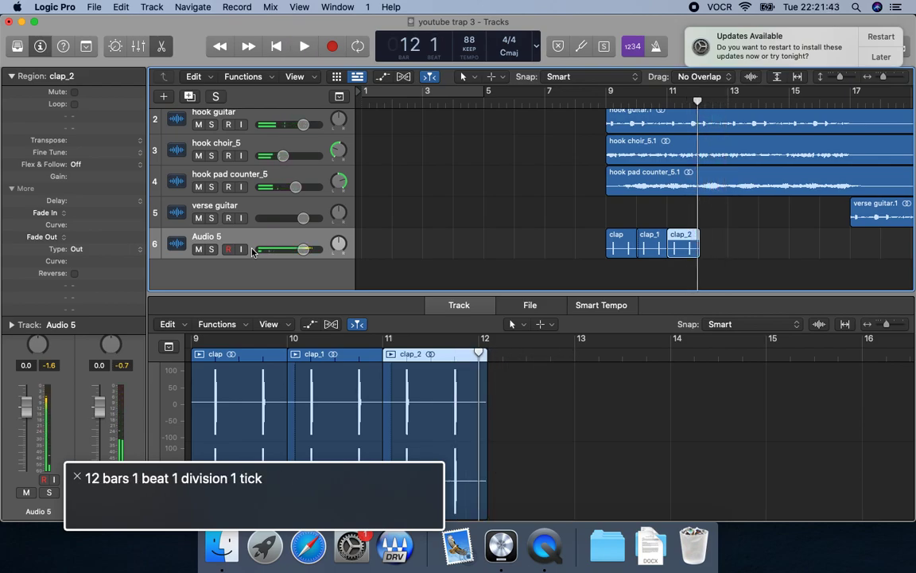
pyautogui.press('super+shift+i')
pyautogui.click(315, 82)
pyautogui.press('Return')
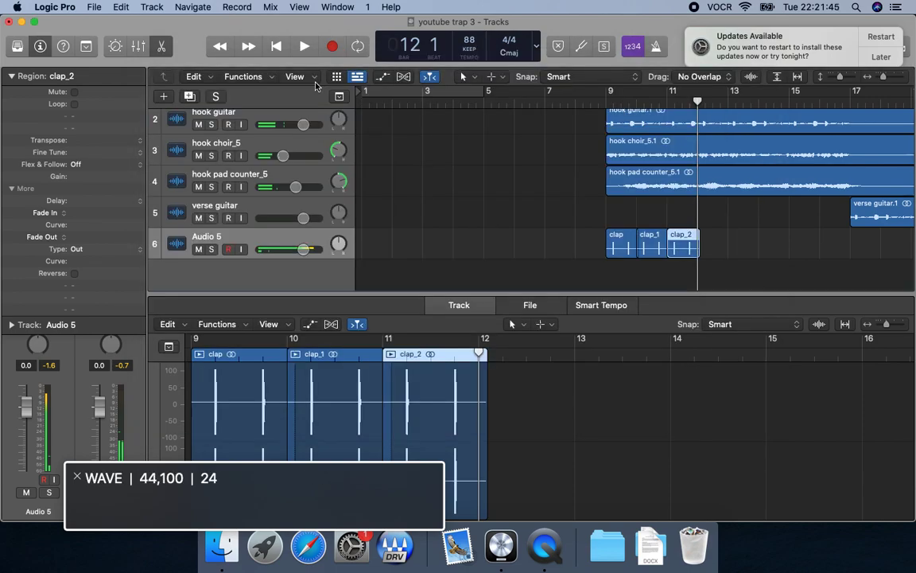
# Play back the clap region in bar 12, muting and unmuting the Audio 5 track to compare.
pyautogui.press(',')
pyautogui.press('space')
pyautogui.press('.')
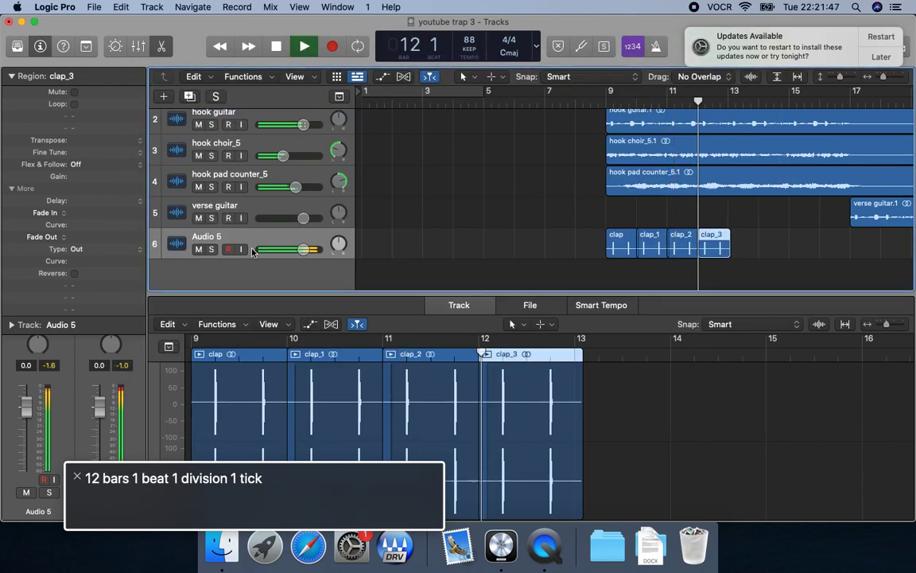
pyautogui.hotkey('ctrl', 'm')
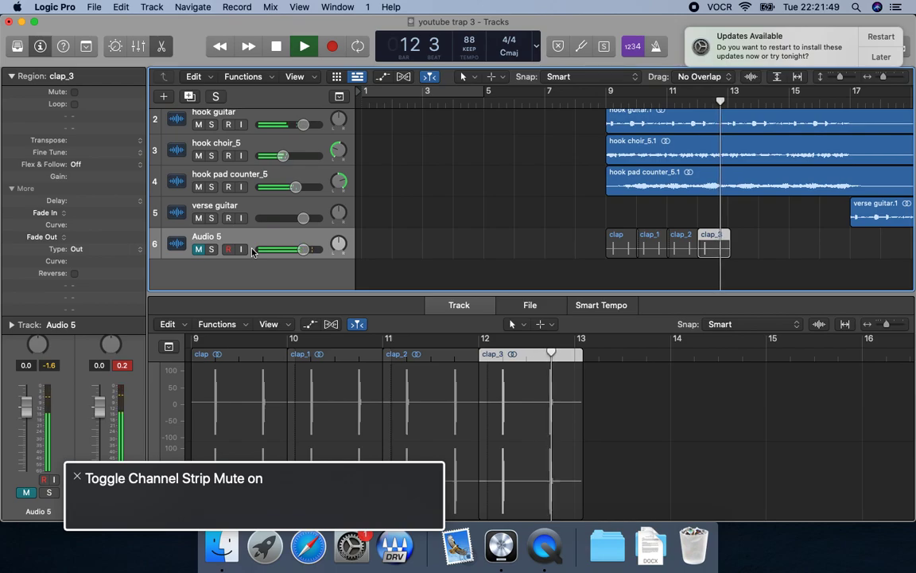
pyautogui.hotkey('ctrl', 'm')
pyautogui.press('space')
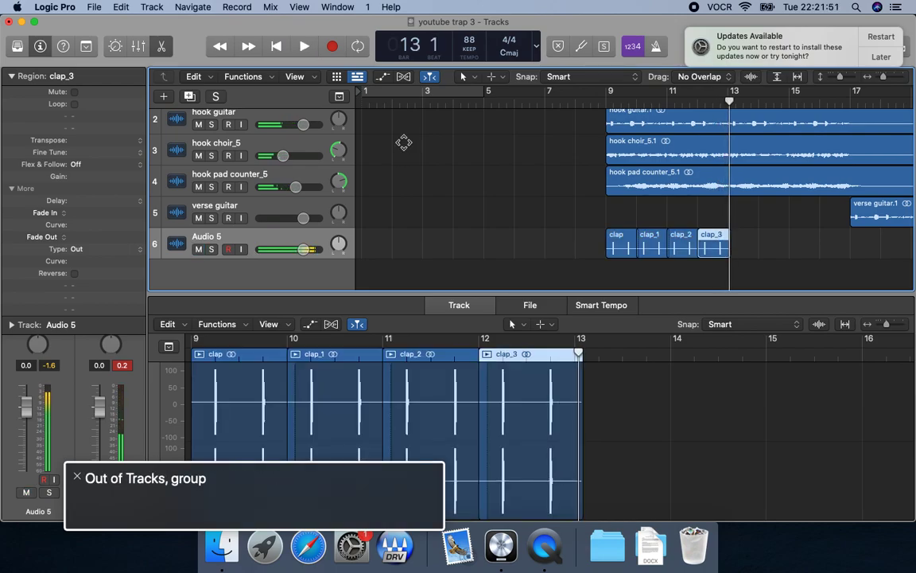
pyautogui.press(',')
pyautogui.press('space')
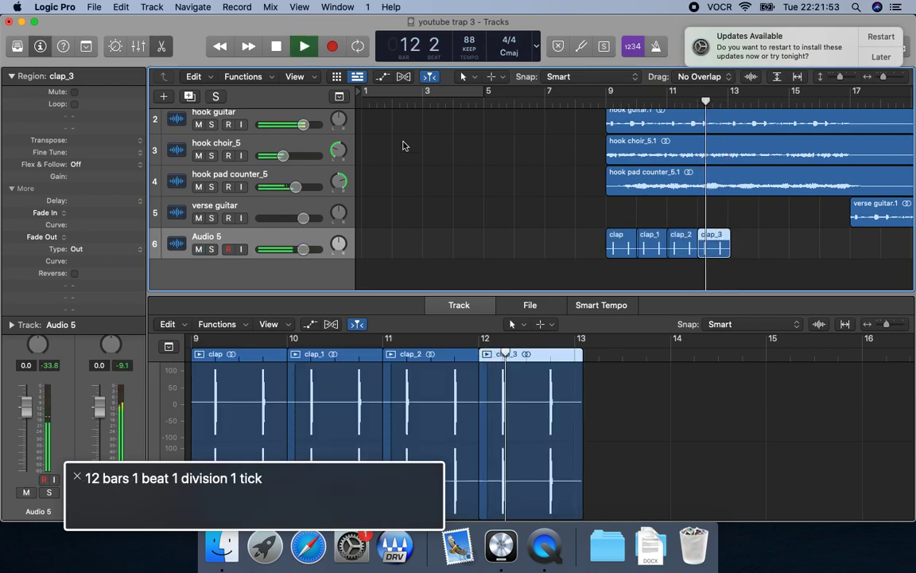
# Try splitting at bar 12, and delete the clap region that starts there on the Audio 5 track.
pyautogui.press('space')
pyautogui.press(',')
pyautogui.press('super+t')
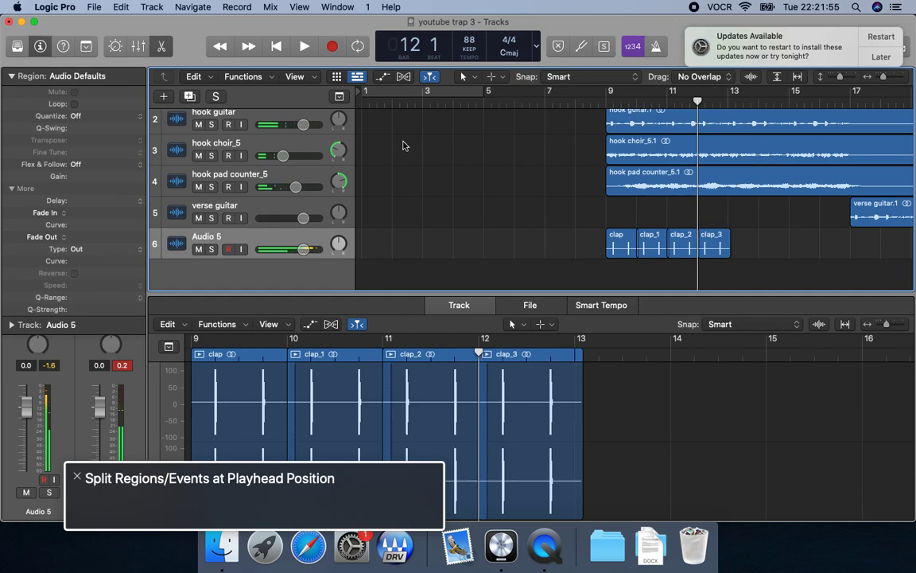
pyautogui.hotkey('ctrl', 'alt', 'Right')
pyautogui.hotkey('ctrl', 'alt', 'shift', 'Down')
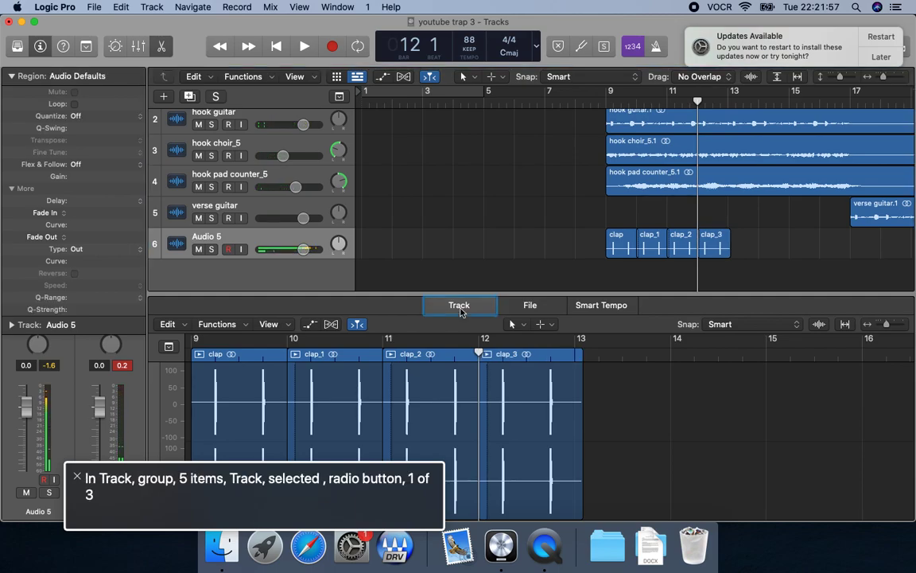
pyautogui.hotkey('ctrl', 'alt', 'Down')
pyautogui.hotkey('ctrl', 'alt', 'shift', 'Down')
pyautogui.hotkey('ctrl', 'alt', 'Right')
pyautogui.hotkey('ctrl', 'alt', 'shift', 'Down')
pyautogui.hotkey('ctrl', 'alt', 'End')
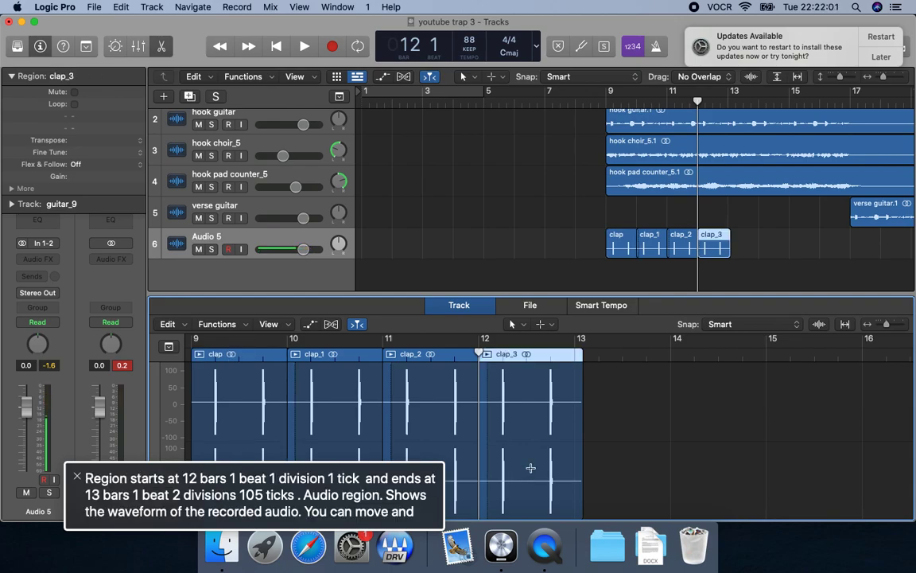
pyautogui.press('Delete')
# Reselect the Audio 5 track and listen to the passage across bars 11 and 12 with the remaining clap regions.
pyautogui.hotkey('ctrl', 'alt', 'shift', 'Up')
pyautogui.hotkey('ctrl', 'alt', 'Left')
pyautogui.hotkey('ctrl', 'alt', 'shift', 'Down')
pyautogui.hotkey('ctrl', 'alt', 'Right')
pyautogui.hotkey('ctrl', 'alt', 'shift', 'Down')
pyautogui.press('Up')
pyautogui.press('Down')
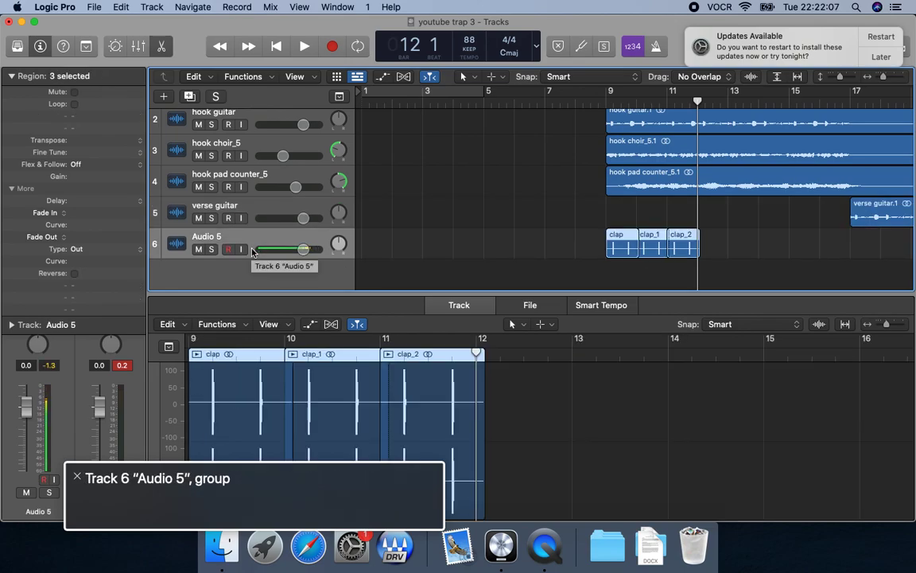
pyautogui.press(',')
pyautogui.press('space')
pyautogui.press('.')
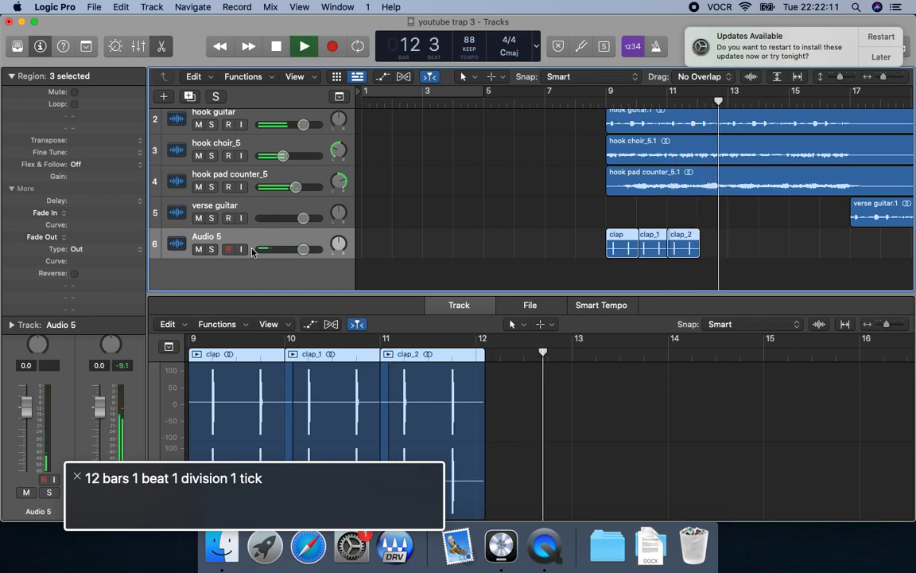
pyautogui.press('space')
pyautogui.press(',')
pyautogui.press(',')
pyautogui.press('space')
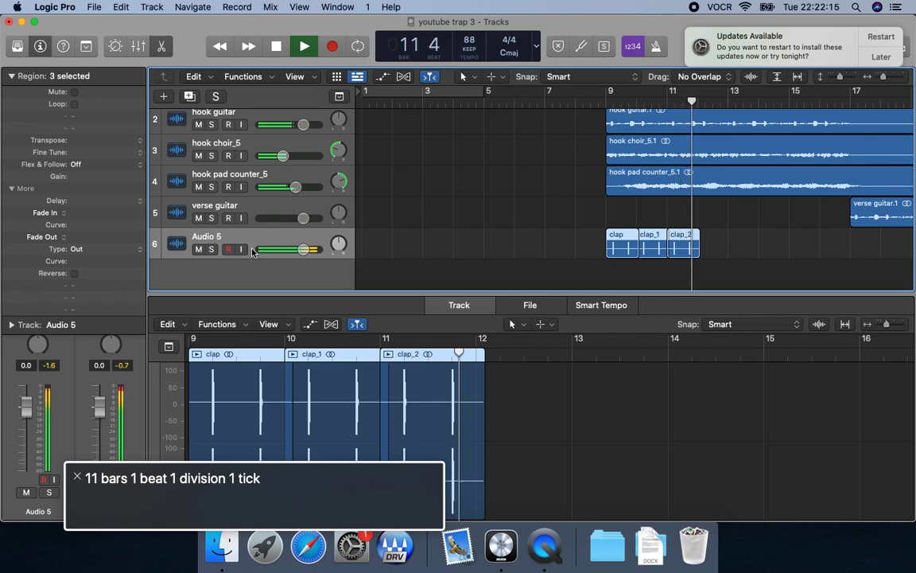
pyautogui.press('space')
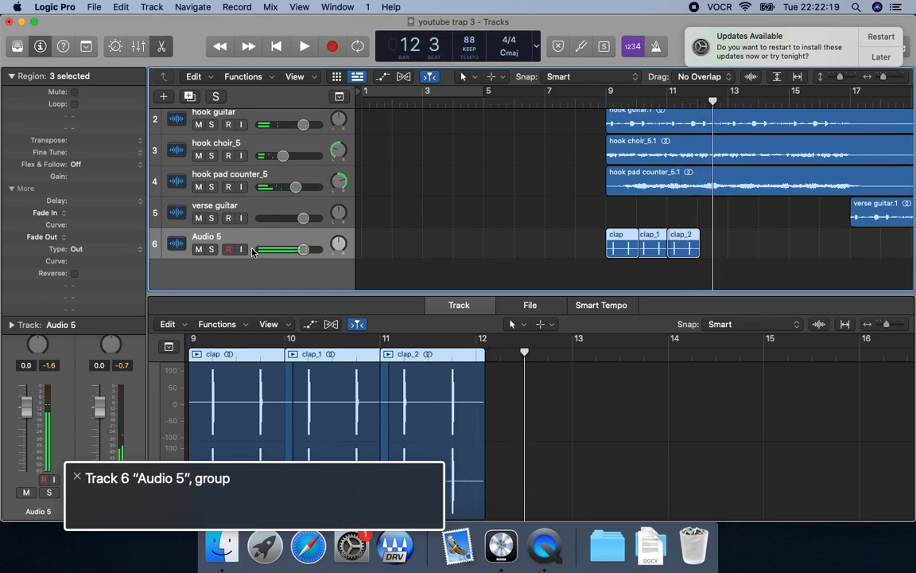
# Place the clap region at bar 12 on Audio 5 again and play it back.
pyautogui.press('super+v')
pyautogui.press('space')
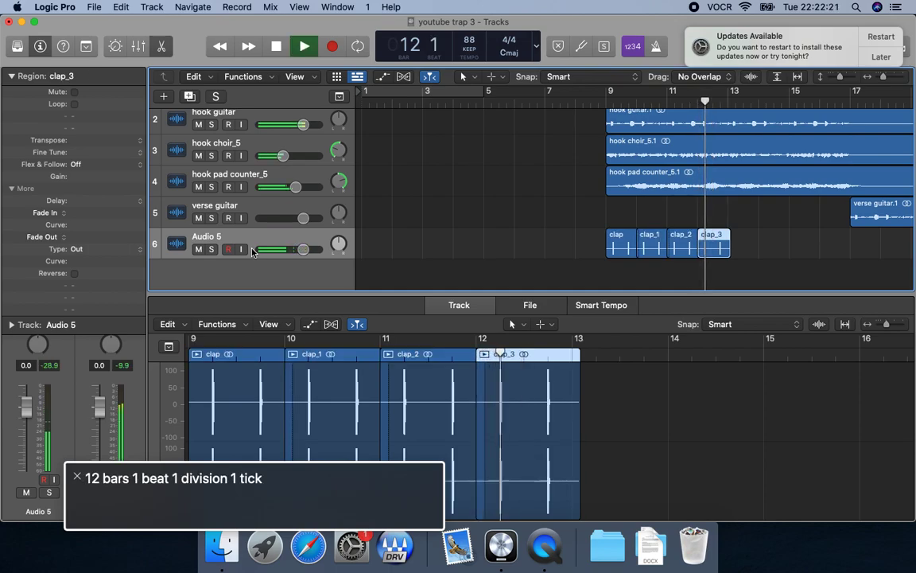
pyautogui.press('space')
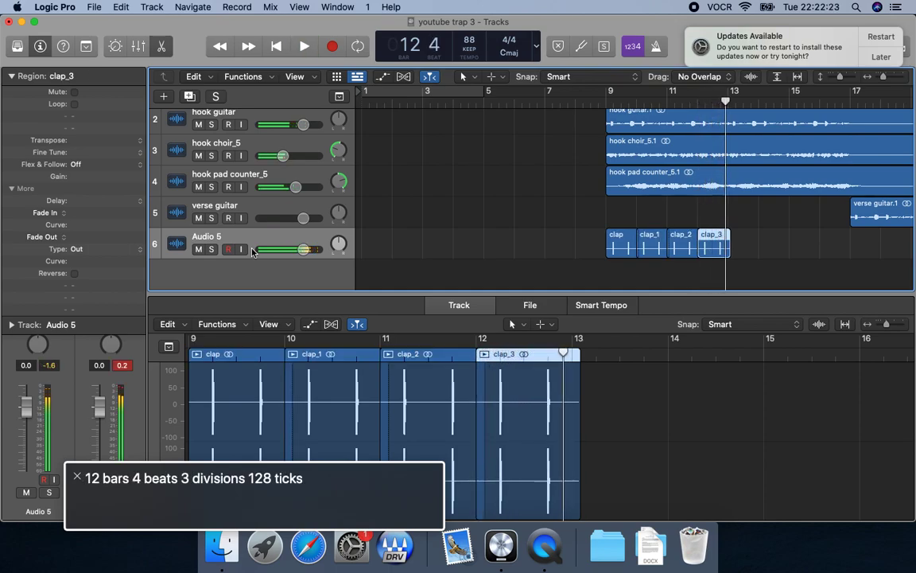
# Examine the start and end positions of the clap regions at bars 12 and 11 in the track's audio editor.
pyautogui.hotkey('ctrl', 'alt', 'Right')
pyautogui.hotkey('ctrl', 'alt', 'shift', 'Down')
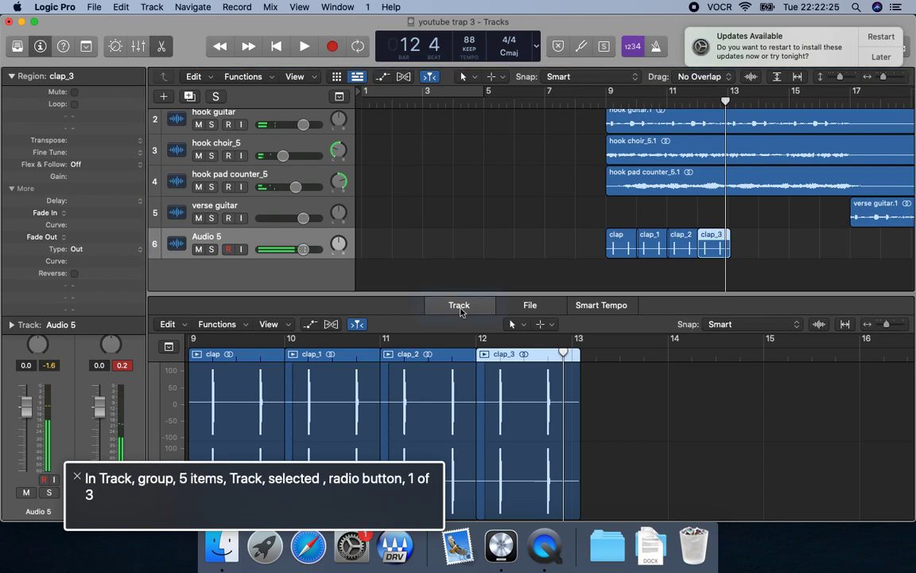
pyautogui.hotkey('ctrl', 'alt', 'End')
pyautogui.hotkey('ctrl', 'alt', 'shift', 'Down')
pyautogui.hotkey('ctrl', 'alt', 'Right')
pyautogui.hotkey('ctrl', 'alt', 'shift', 'Down')
pyautogui.hotkey('ctrl', 'alt', 'End')
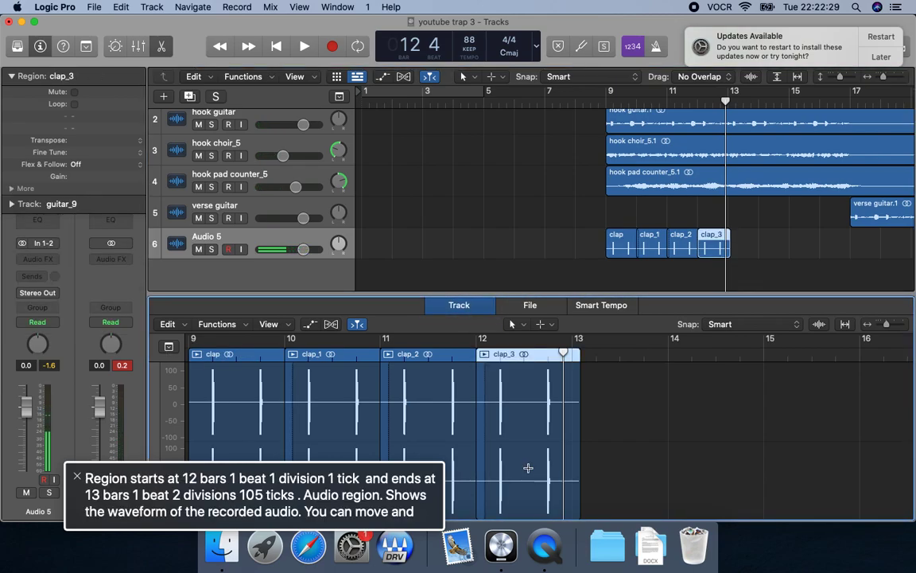
pyautogui.hotkey('ctrl', 'alt', 'Left')
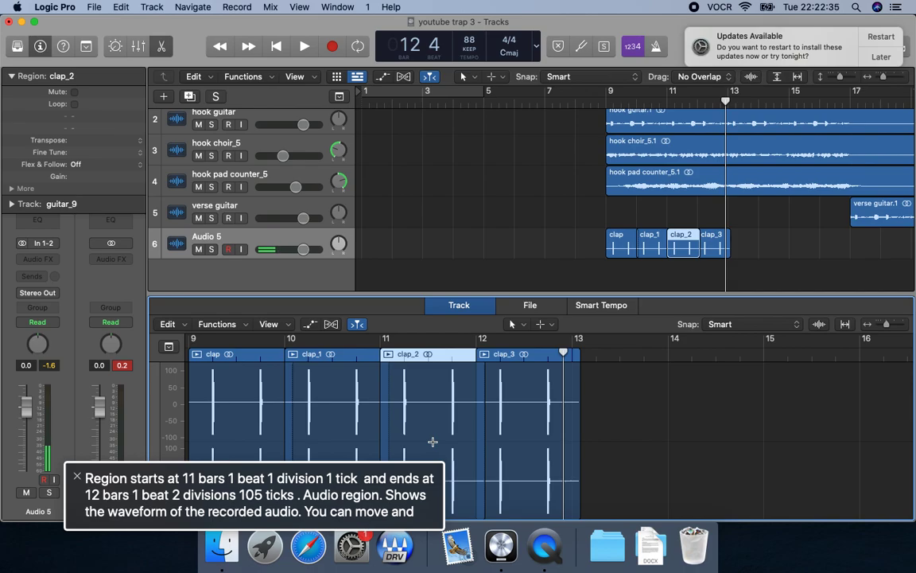
# Return to the Audio 5 track and reselect all four of its clap regions.
pyautogui.hotkey('ctrl', 'alt', 'shift', 'Up')
pyautogui.hotkey('ctrl', 'alt', 'Left')
pyautogui.hotkey('ctrl', 'alt', 'Left')
pyautogui.hotkey('ctrl', 'alt', 'shift', 'Down')
pyautogui.hotkey('ctrl', 'alt', 'shift', 'Up')
pyautogui.hotkey('ctrl', 'alt', 'shift', 'Up')
pyautogui.hotkey('ctrl', 'alt', 'shift', 'Down')
pyautogui.hotkey('ctrl', 'alt', 'shift', 'Up')
pyautogui.hotkey('ctrl', 'alt', 'shift', 'Up')
pyautogui.hotkey('ctrl', 'alt', 'Left')
pyautogui.hotkey('ctrl', 'alt', 'shift', 'Down')
pyautogui.hotkey('ctrl', 'alt', 'Right')
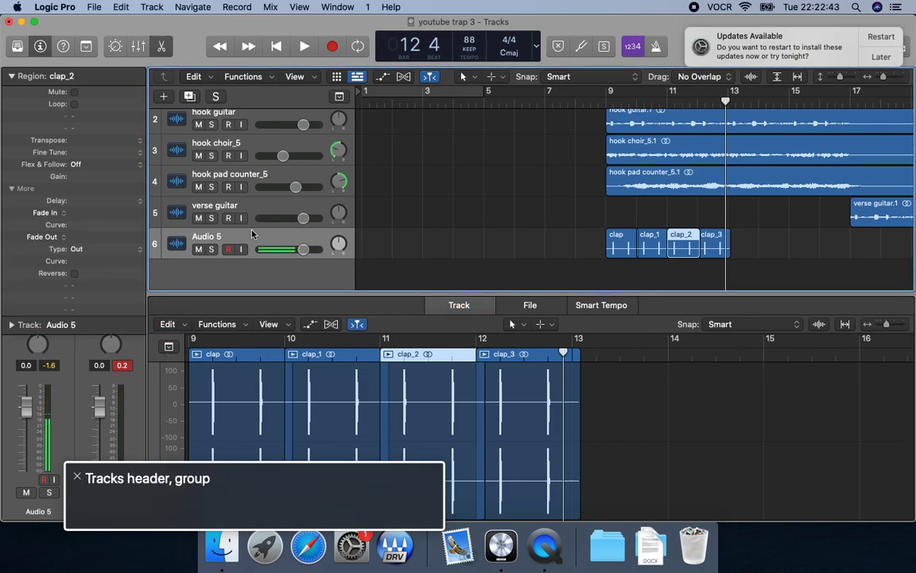
pyautogui.hotkey('ctrl', 'alt', 'shift', 'Down')
pyautogui.hotkey('ctrl', 'alt', 'Right')
pyautogui.hotkey('ctrl', 'alt', 'shift', 'Up')
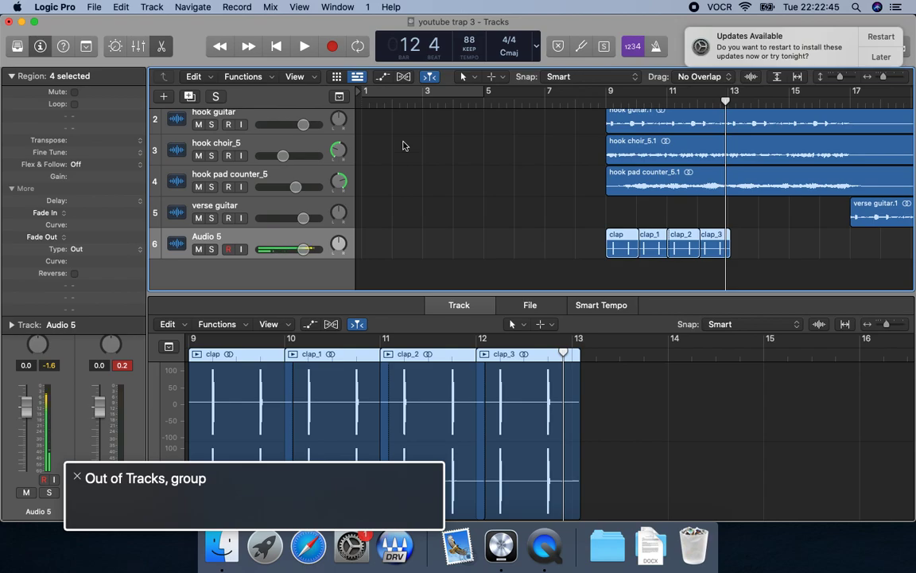
# Split the clap region of bar 12 at about beat 3, between its two claps.
pyautogui.press('.')
pyautogui.press('.')
pyautogui.press(',')
pyautogui.press('space')
pyautogui.press(',')
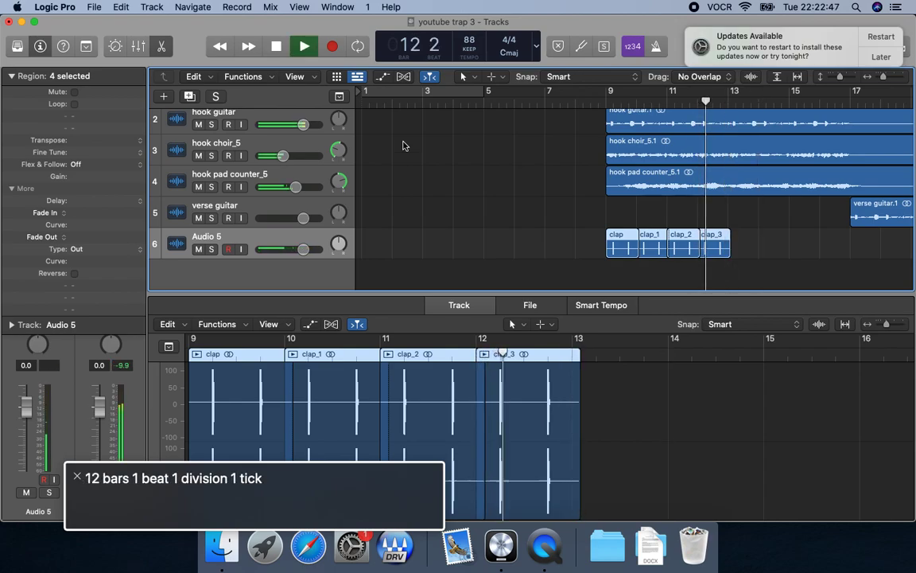
pyautogui.press('space')
pyautogui.press('super+t')
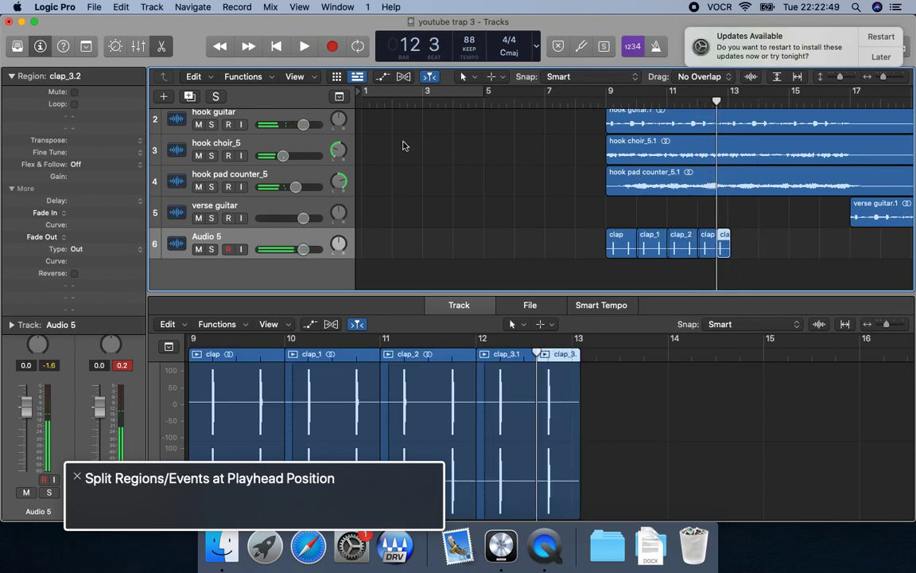
# Delete the split-off last piece of the bar 12 clap region from the track's audio editor.
pyautogui.hotkey('ctrl', 'alt', 'Right')
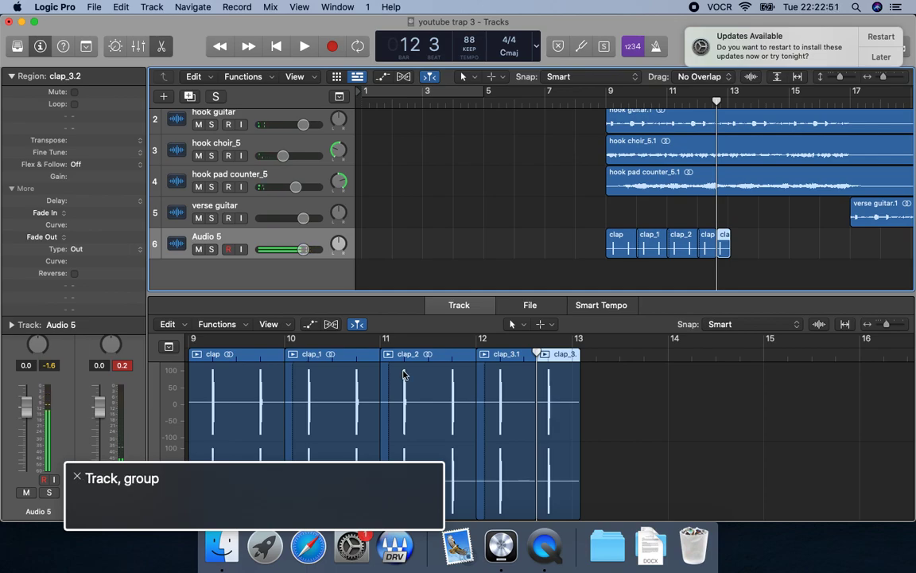
pyautogui.hotkey('ctrl', 'alt', 'shift', 'Down')
pyautogui.hotkey('ctrl', 'alt', 'shift', 'Down')
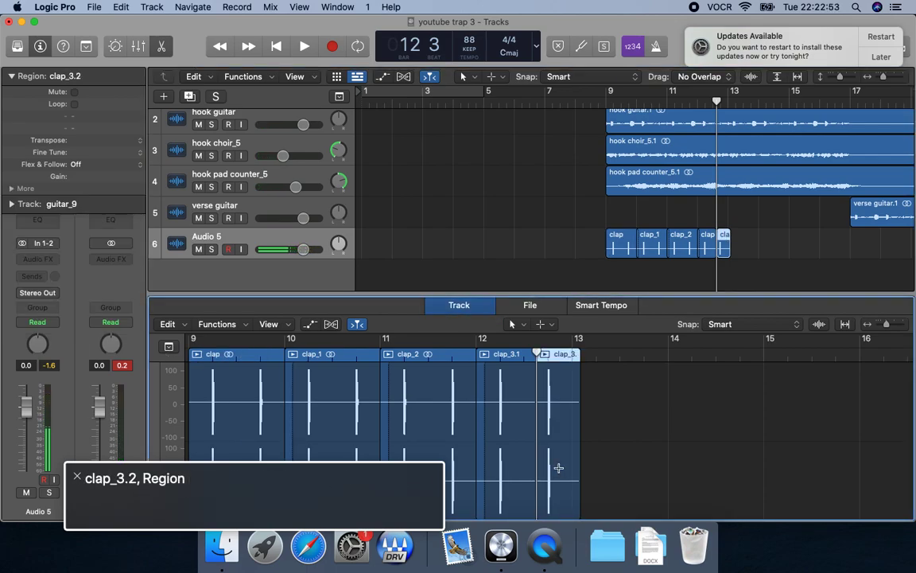
pyautogui.press('Delete')
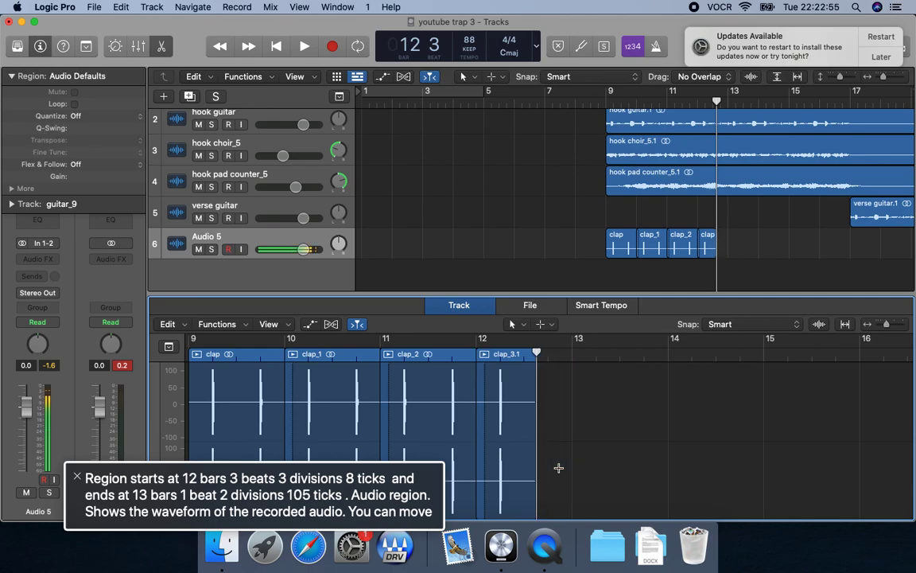
# Return to the Audio 5 track and play the arrangement back from bar 12 into bar 13.
pyautogui.hotkey('ctrl', 'alt', 'shift', 'Up')
pyautogui.hotkey('ctrl', 'alt', 'shift', 'Up')
pyautogui.hotkey('ctrl', 'alt', 'Left')
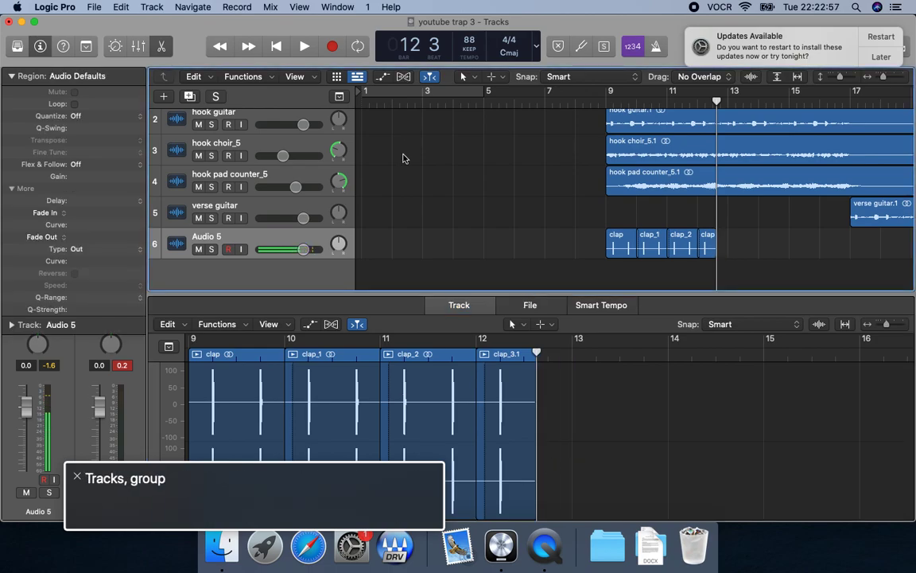
pyautogui.hotkey('ctrl', 'alt', 'shift', 'Down')
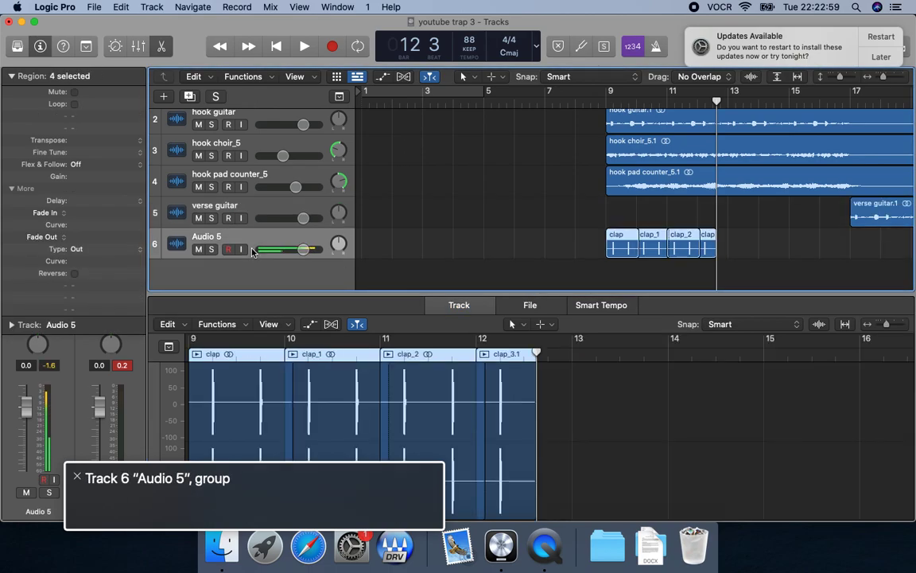
pyautogui.press(',')
pyautogui.press('space')
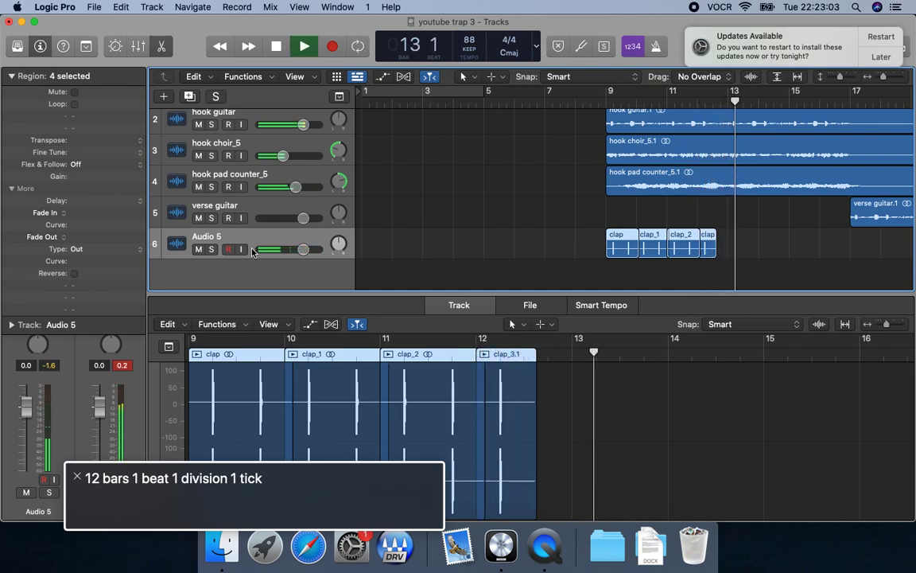
pyautogui.press('space')
# Solo Audio 5 and bounce it from the project start as "clap" into the drums folder, replacing the existing file.
pyautogui.hotkey('ctrl', 'alt', 'Up')
pyautogui.hotkey('ctrl', 'alt', 'Down')
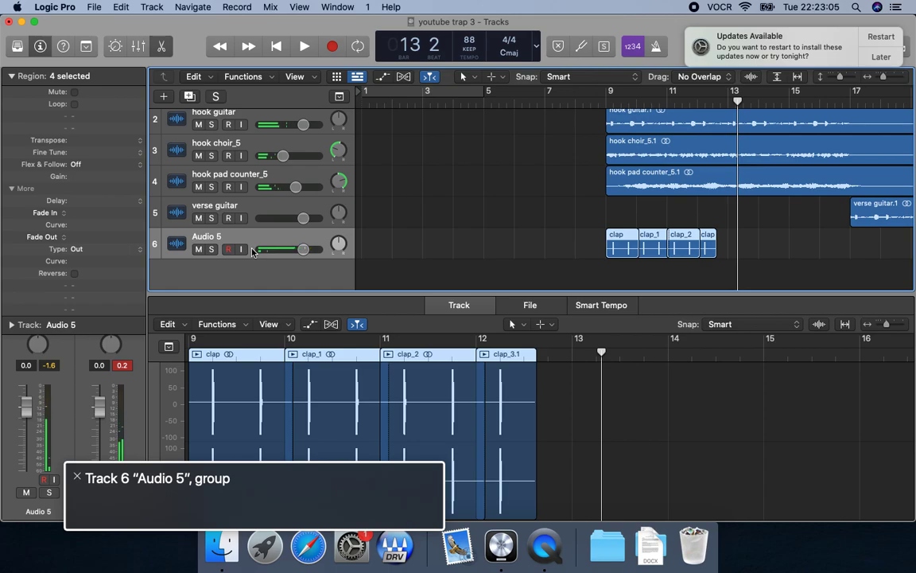
pyautogui.press('s')
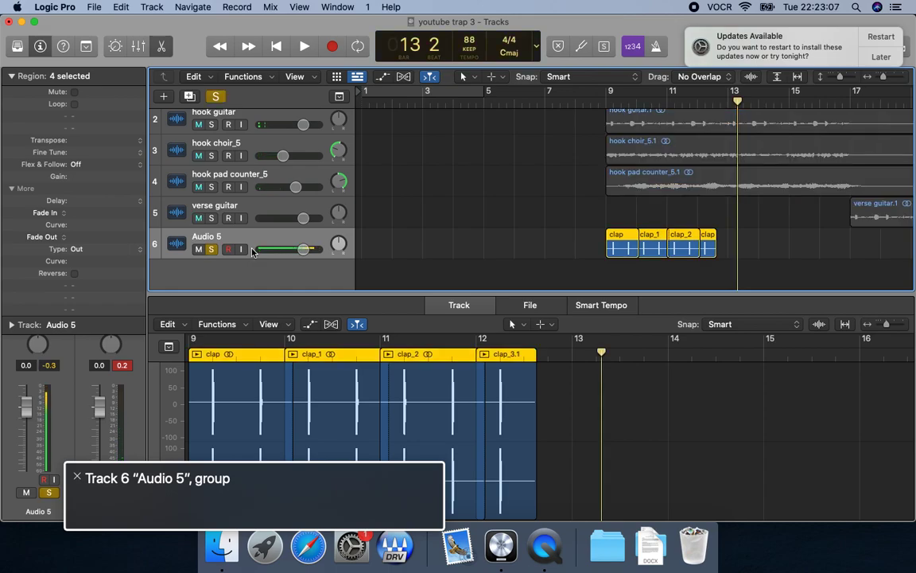
pyautogui.press('Return')
pyautogui.press('super+b')
pyautogui.press('Tab')
pyautogui.press('Tab')
pyautogui.press('Tab')
pyautogui.press('Return')
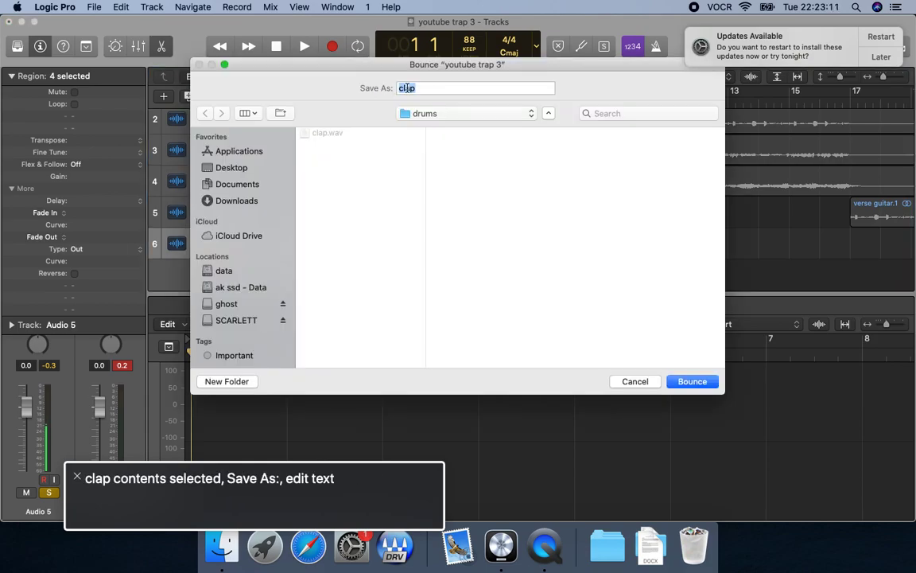
pyautogui.click(693, 381)
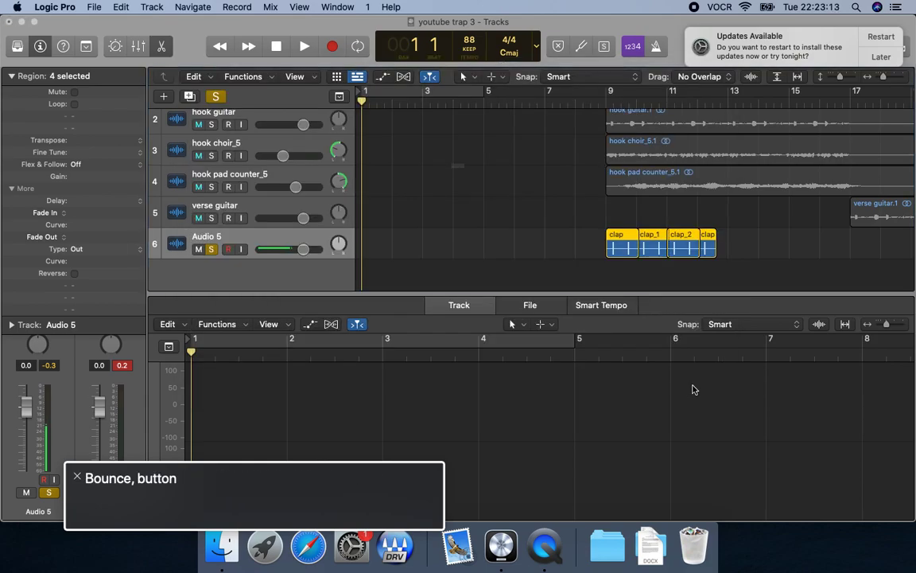
pyautogui.click(493, 197)
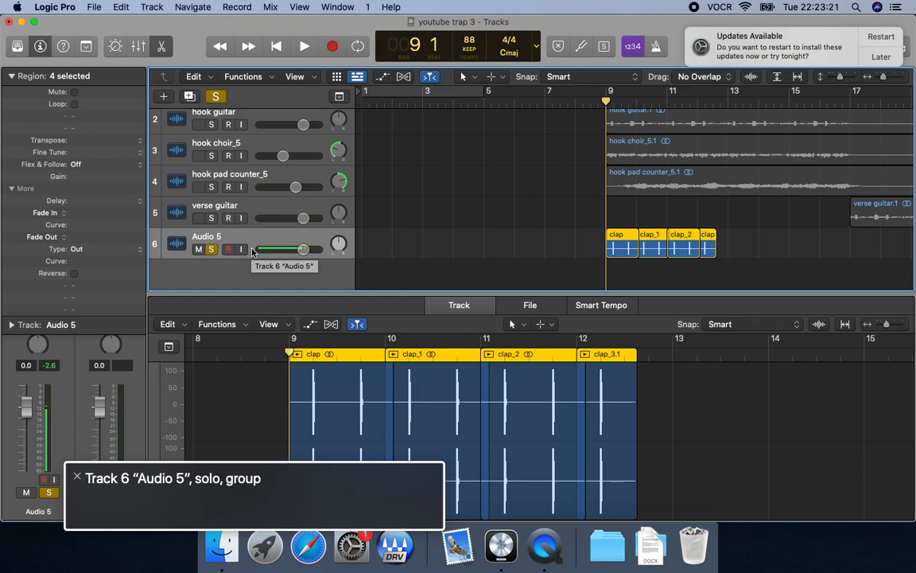
# Delete the Audio 5 track together with its clap regions and put an empty, unsoloed audio track in its place.
pyautogui.press('super+BackSpace')
pyautogui.press('Tab')
pyautogui.press('space')
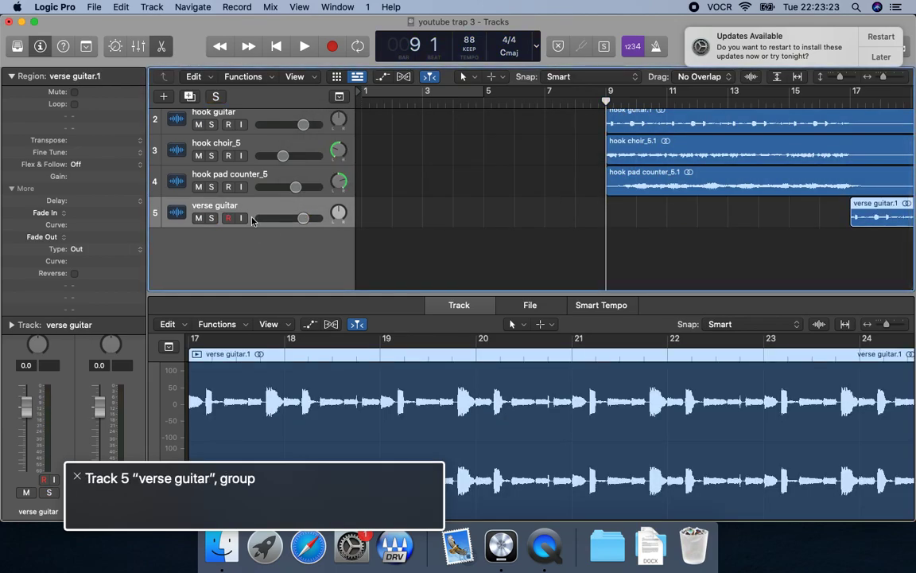
pyautogui.press('super+z')
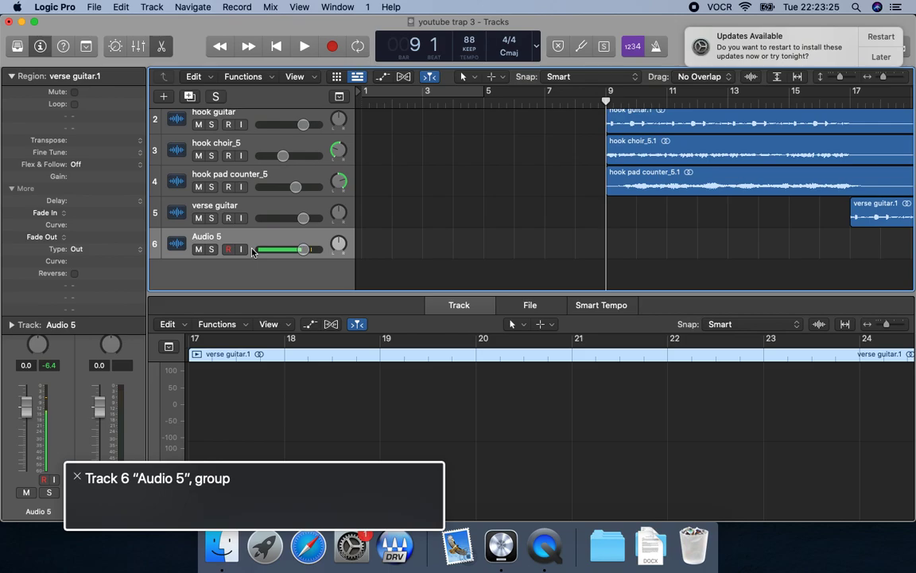
# Import clap.wav from the drums folder onto the empty Audio 5 track at bar 9.
pyautogui.press('Return')
pyautogui.hotkey('shift', '.')
pyautogui.press('shift+super+i')
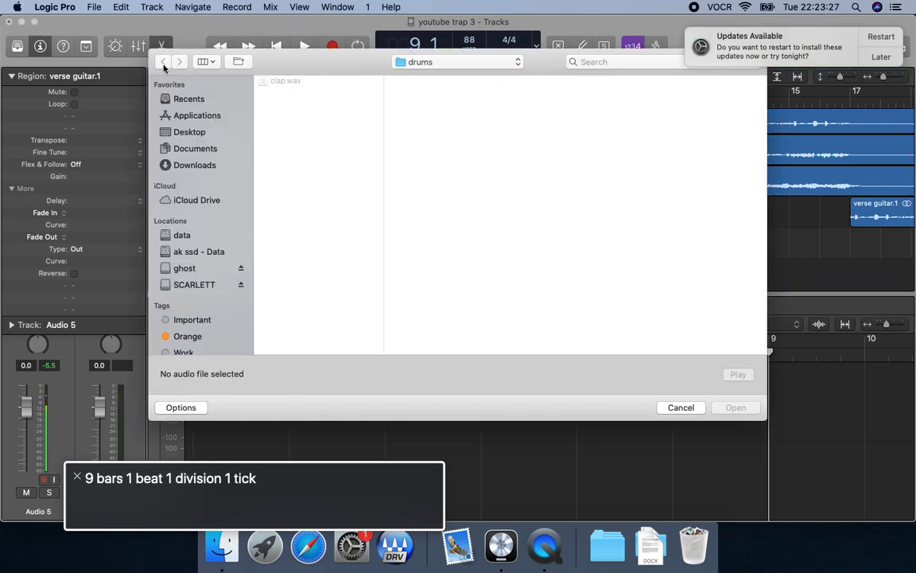
pyautogui.click(315, 81)
pyautogui.press('Return')
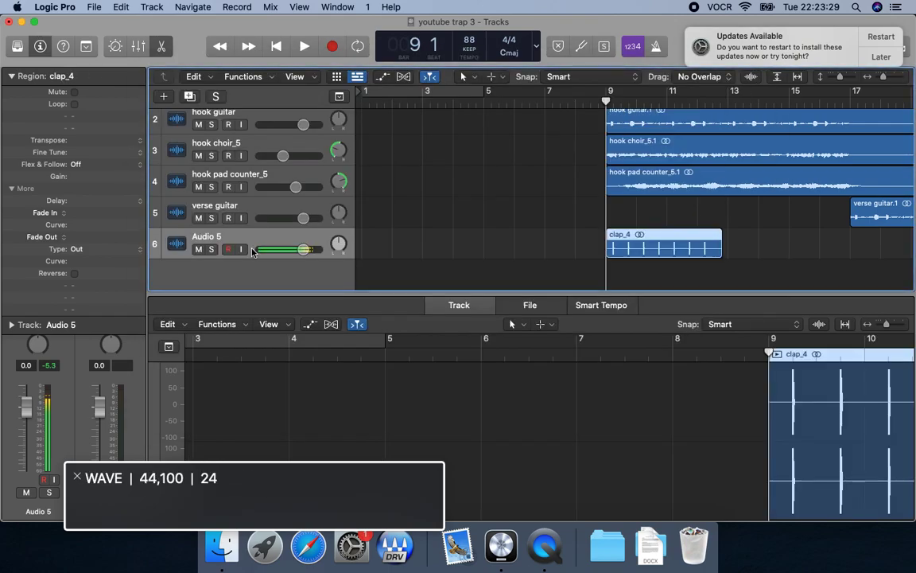
# Move the playhead to bar 13 and import clap.wav there on Audio 5.
pyautogui.press('space')
pyautogui.press('space')
pyautogui.press('.')
pyautogui.press('.')
pyautogui.press('.')
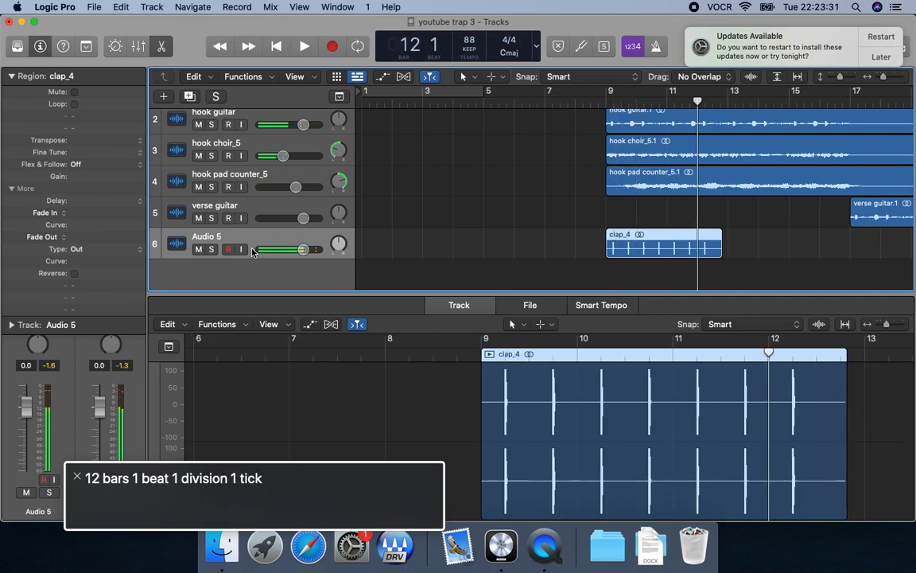
pyautogui.press('.')
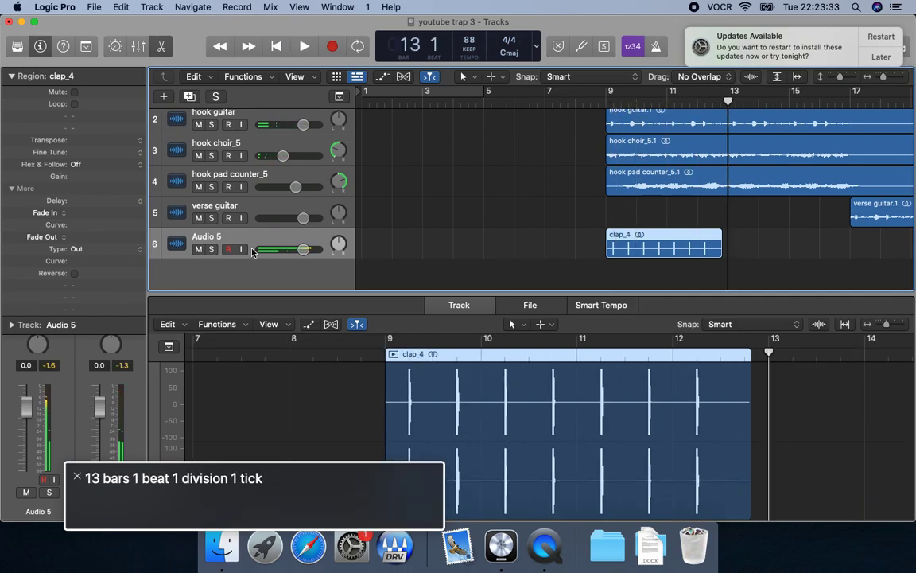
pyautogui.press('shift+super+i')
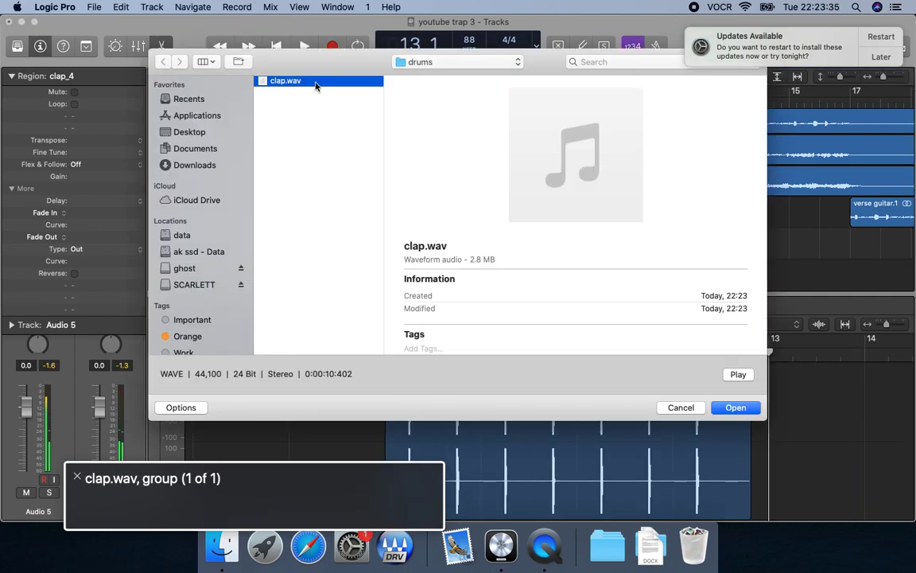
pyautogui.press('Return')
# Play through the newest clap region and import clap.wav again on Audio 5 at bar 17.
pyautogui.press('space')
pyautogui.press('space')
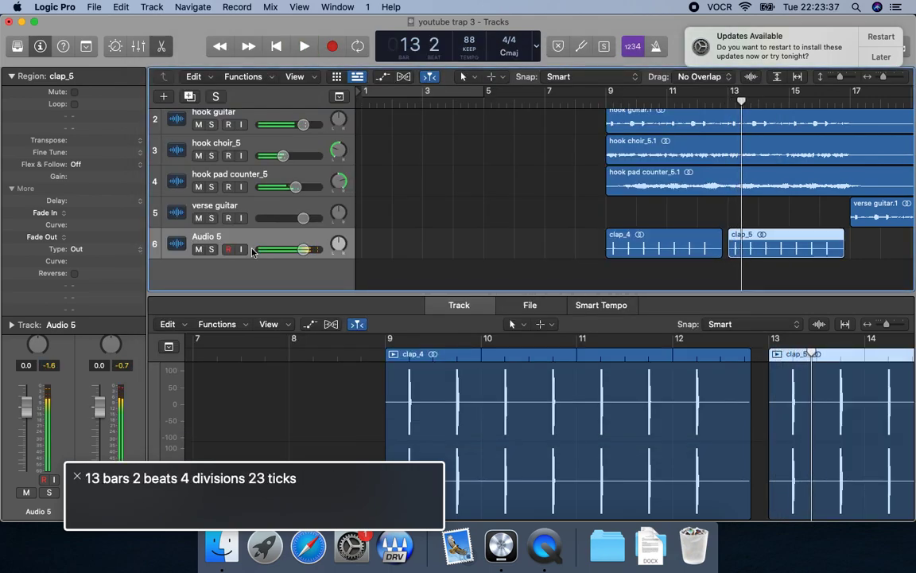
pyautogui.press('.')
pyautogui.press('.')
pyautogui.press('.')
pyautogui.press('space')
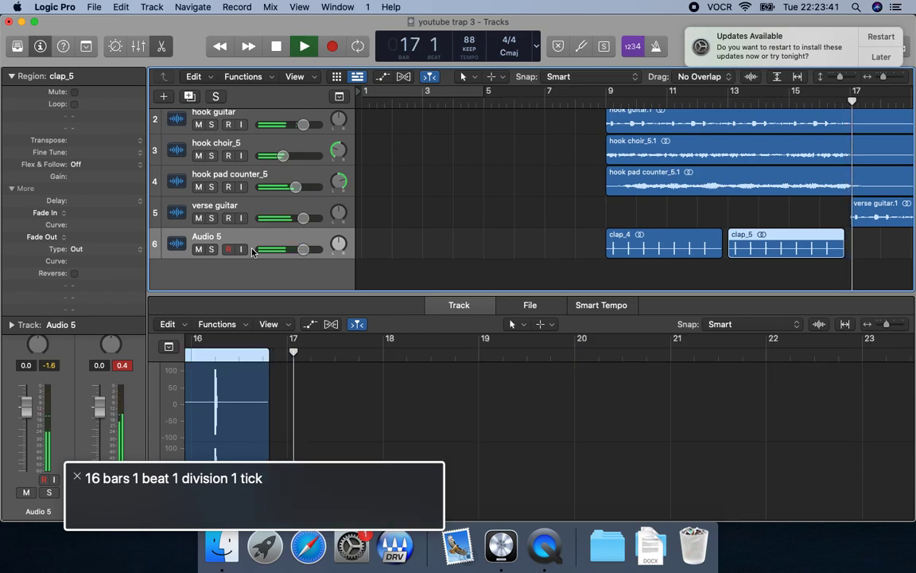
pyautogui.press('space')
pyautogui.press('.')
pyautogui.press(',')
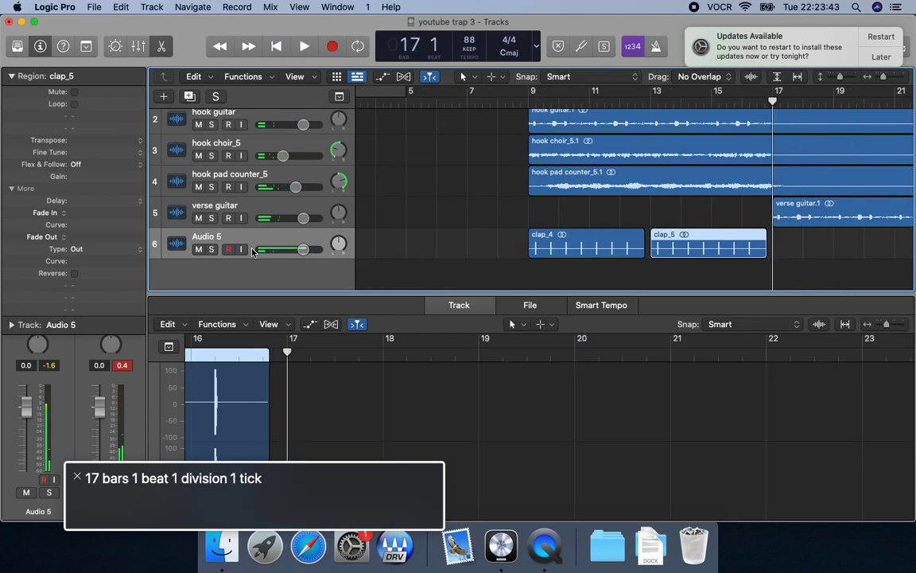
pyautogui.press('super+shift+i')
pyautogui.press('Down')
pyautogui.press('Return')
# Check the clap under the start of the verse and import clap.wav on Audio 5 at bar 21.
pyautogui.press('space')
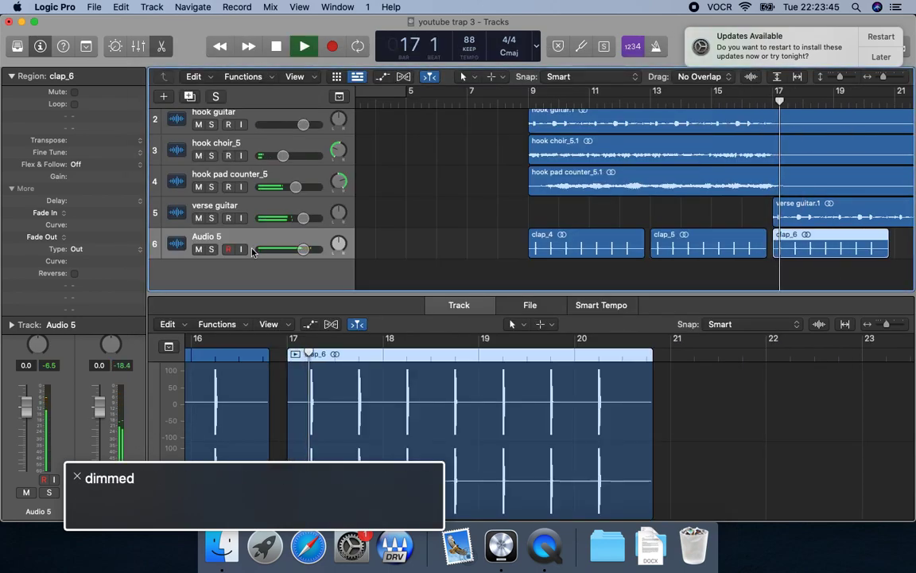
pyautogui.press('.')
pyautogui.press('.')
pyautogui.press('.')
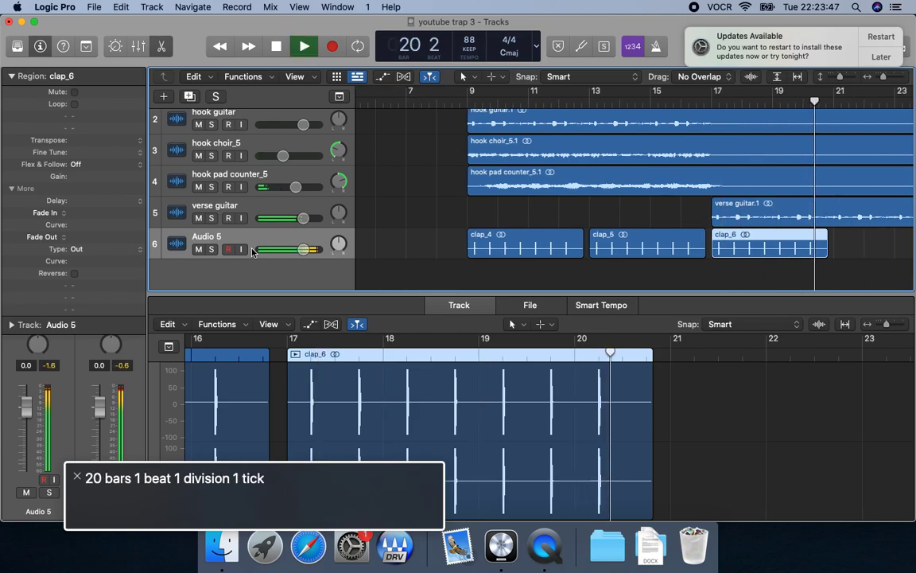
pyautogui.press('space')
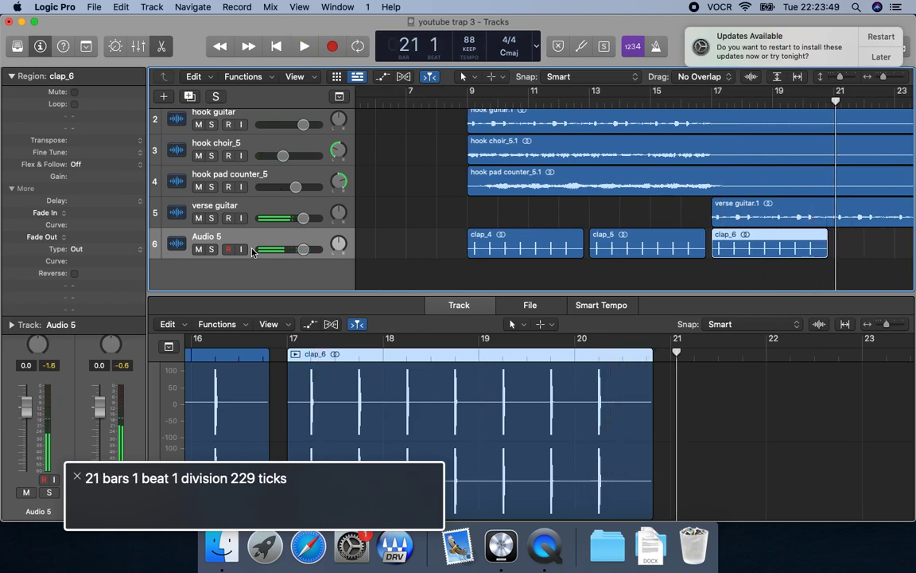
pyautogui.press(',')
pyautogui.press('Return')
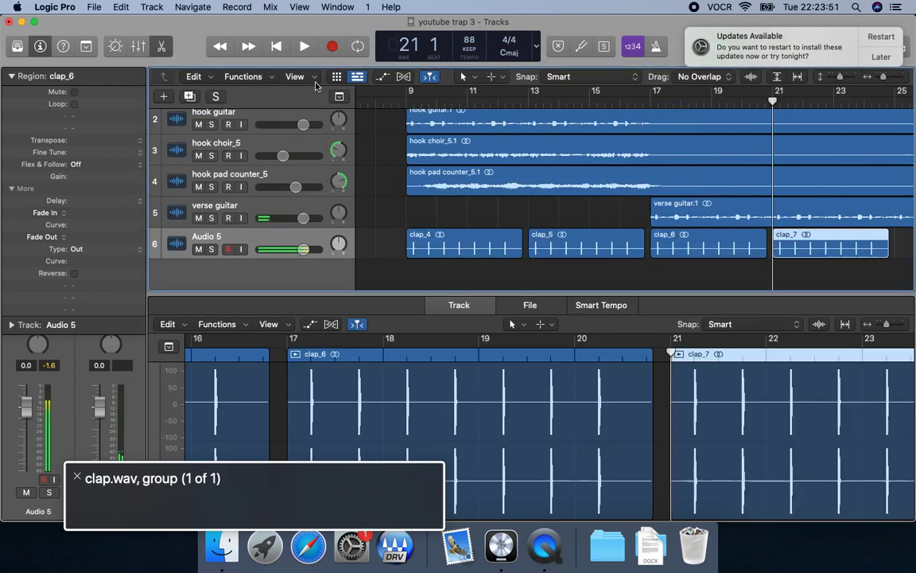
# Continue the clap pattern by importing clap.wav on Audio 5 at bar 25.
pyautogui.press('space')
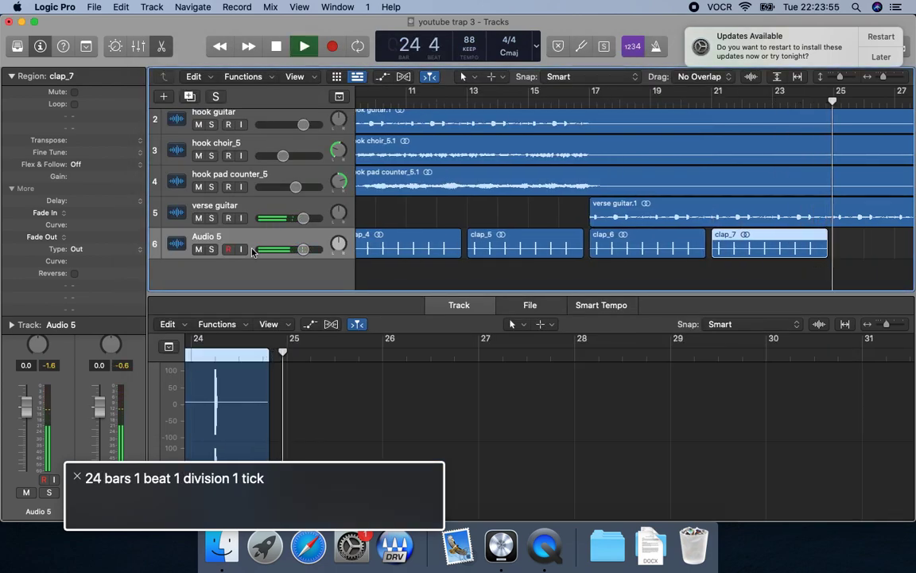
pyautogui.press('space')
pyautogui.press('shift+super+i')
pyautogui.press('Down')
pyautogui.press('Return')
# Advance the playhead to bar 29 and import clap.wav there on Audio 5.
pyautogui.press('space')
pyautogui.press('.')
pyautogui.press('.')
pyautogui.press('.')
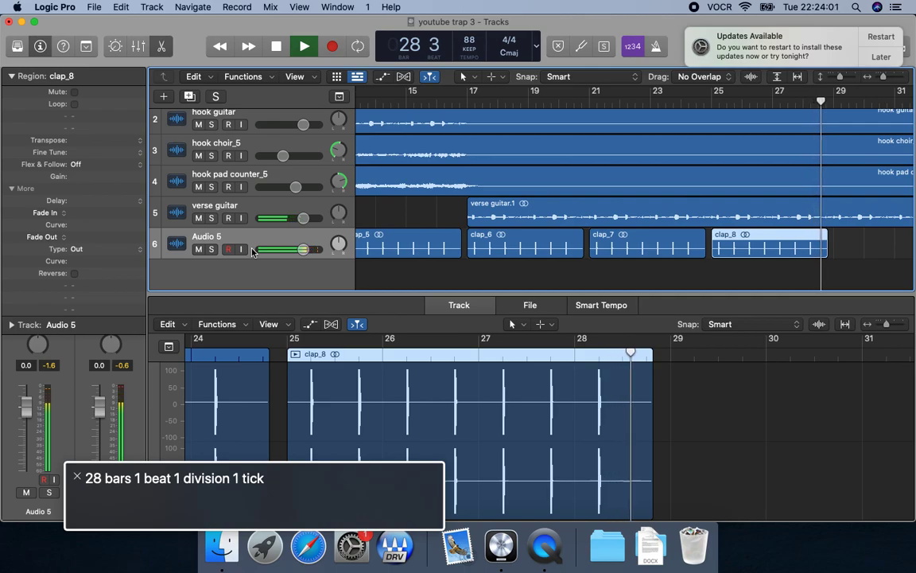
pyautogui.press('space')
pyautogui.press(',')
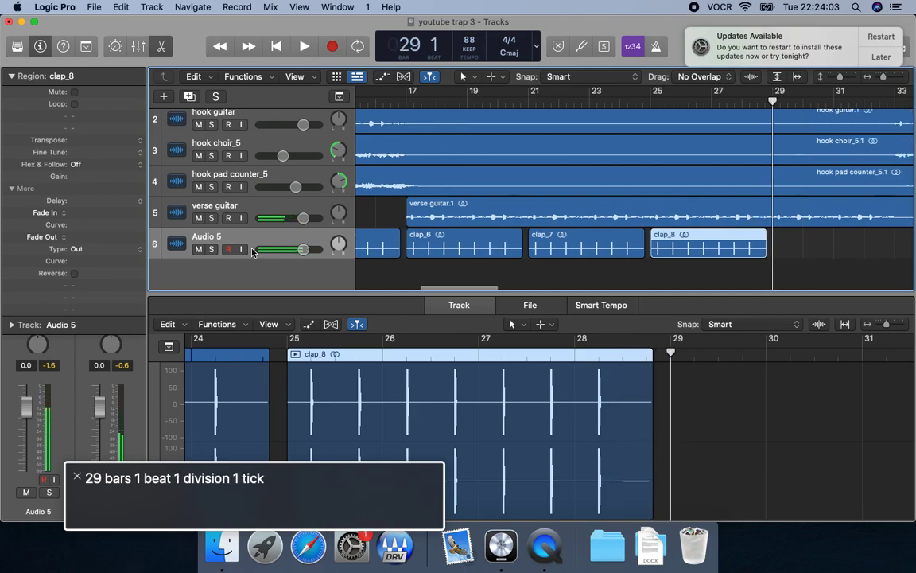
pyautogui.press('super+shift+i')
pyautogui.press('Return')
# Import clap.wav on Audio 5 at bar 33, where the second hook begins.
pyautogui.press('.')
pyautogui.press('.')
pyautogui.press('.')
pyautogui.press('space')
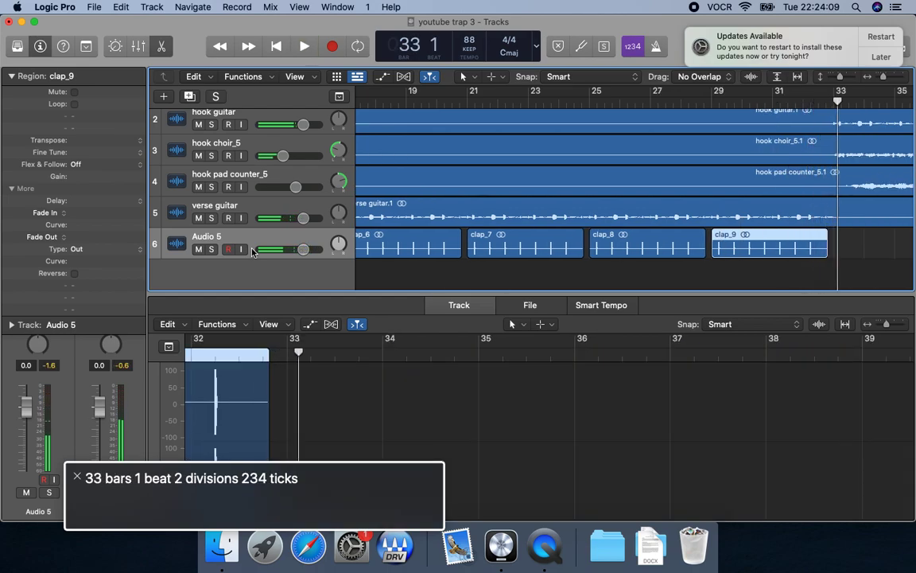
pyautogui.press('space')
pyautogui.press('shift+super+i')
pyautogui.press('Down')
pyautogui.press('Return')
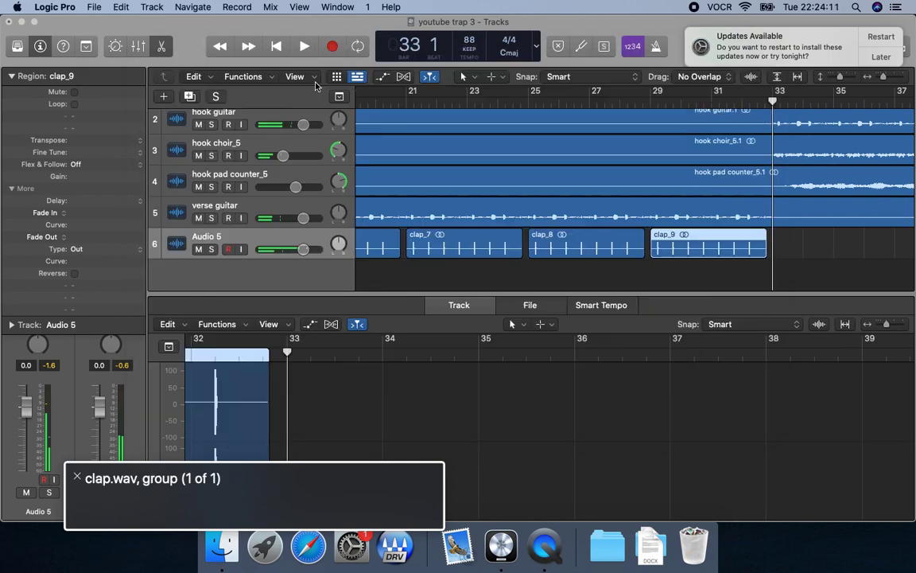
# Play through the clap region at bar 33 and import clap.wav on Audio 5 at bar 37.
pyautogui.press('space')
pyautogui.press('space')
pyautogui.press('.')
pyautogui.press('.')
pyautogui.press('.')
pyautogui.press('space')
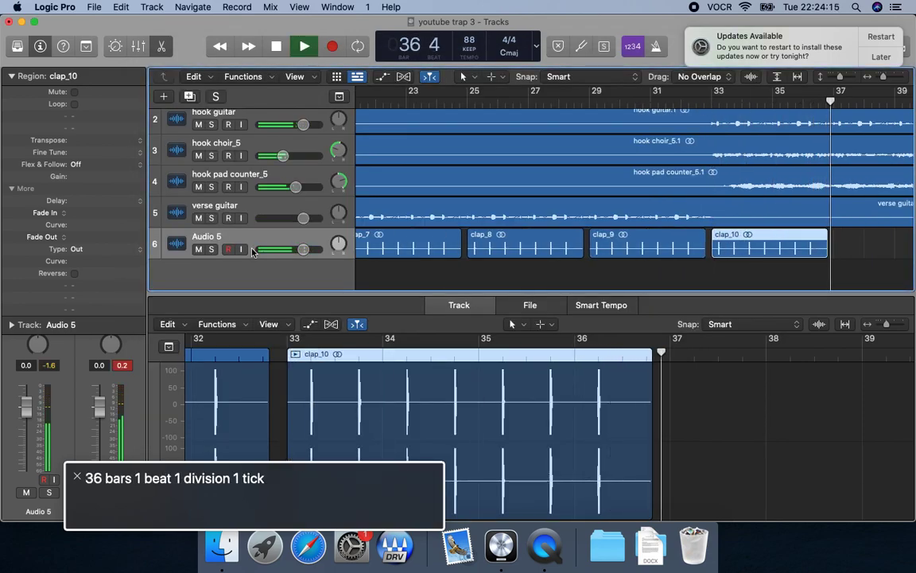
pyautogui.press('space')
pyautogui.press('.')
pyautogui.press(',')
pyautogui.press('shift+super+i')
pyautogui.press('Down')
pyautogui.press('Return')
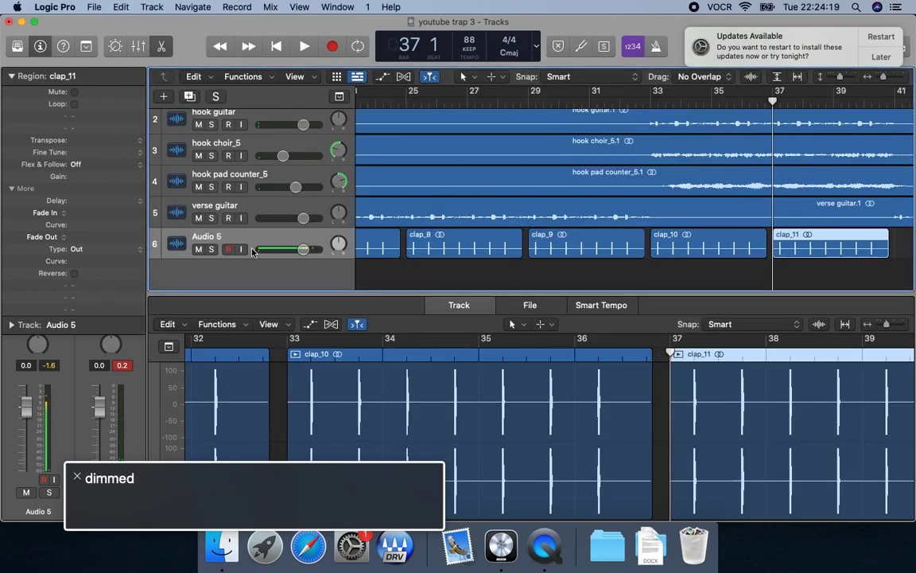
# Import clap.wav on Audio 5 at bar 41, the start of the second verse, and play it back.
pyautogui.press('space')
pyautogui.press('.')
pyautogui.press('.')
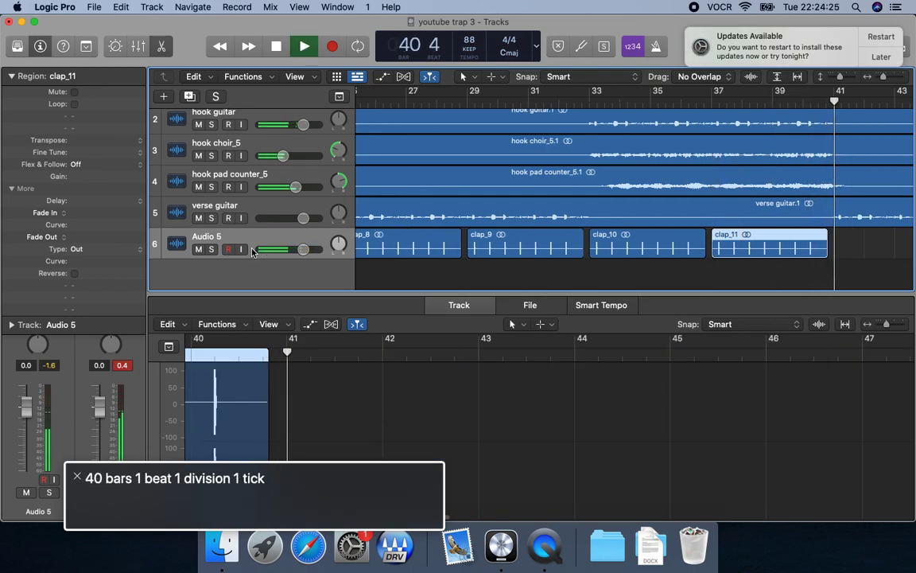
pyautogui.press('space')
pyautogui.press(',')
pyautogui.press('shift+super+i')
pyautogui.press('Down')
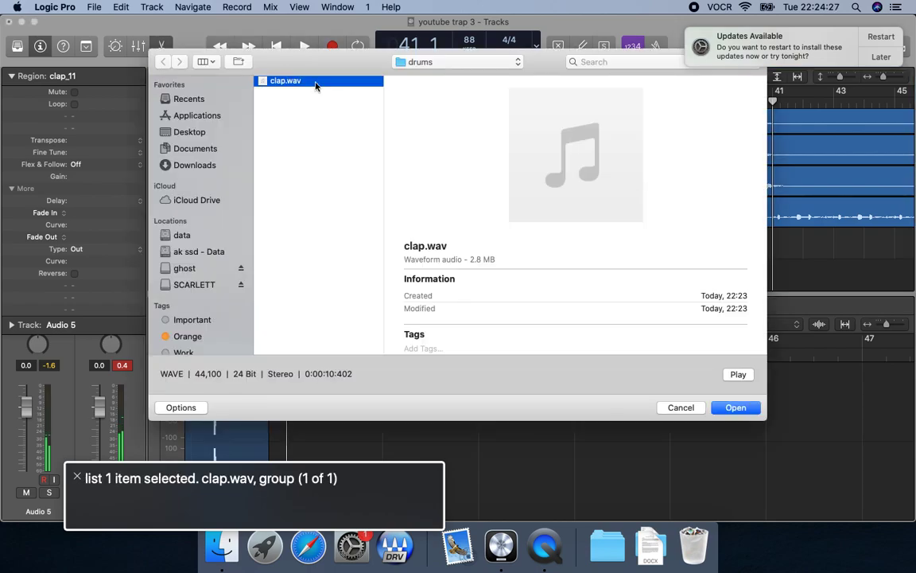
pyautogui.press('Return')
pyautogui.press('space')
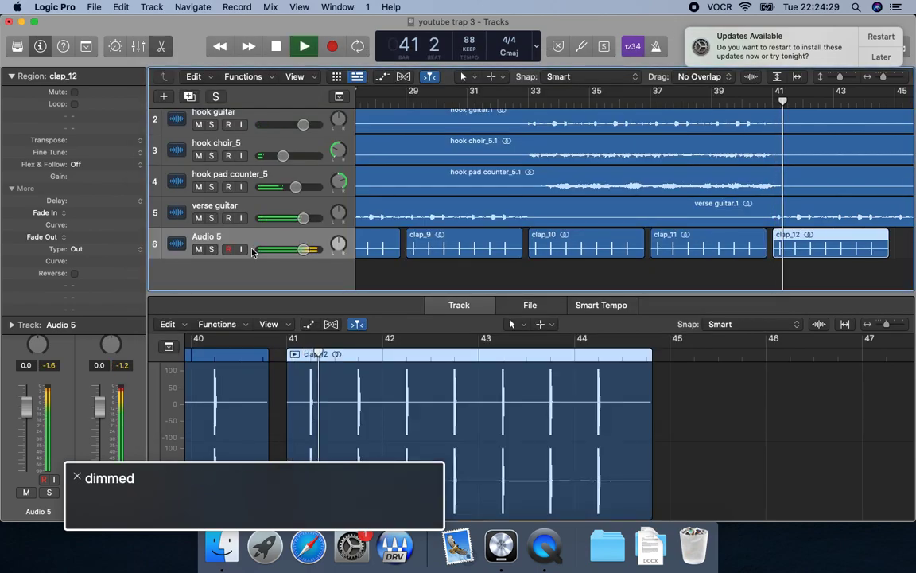
# Advance the playhead to bar 45 and import clap.wav there on Audio 5.
pyautogui.press('.')
pyautogui.press('.')
pyautogui.press('.')
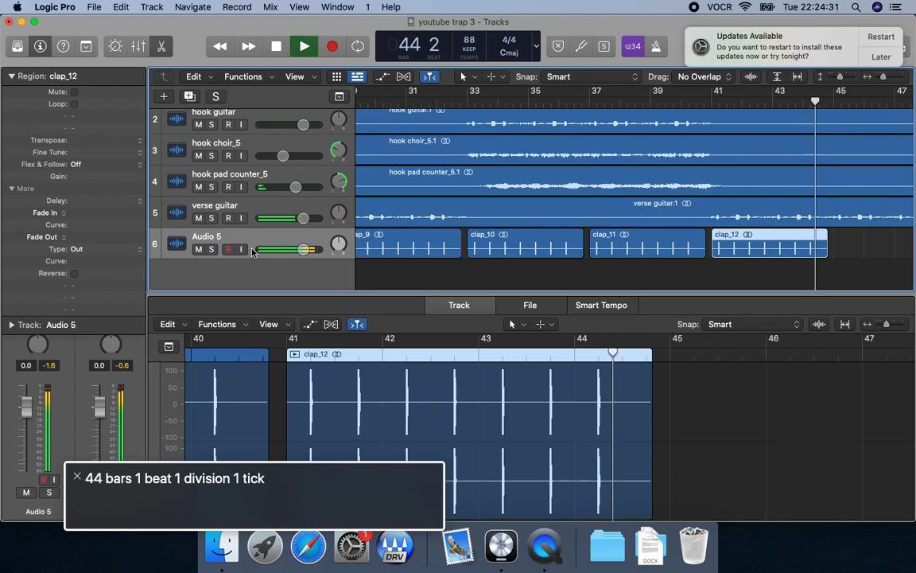
pyautogui.press('space')
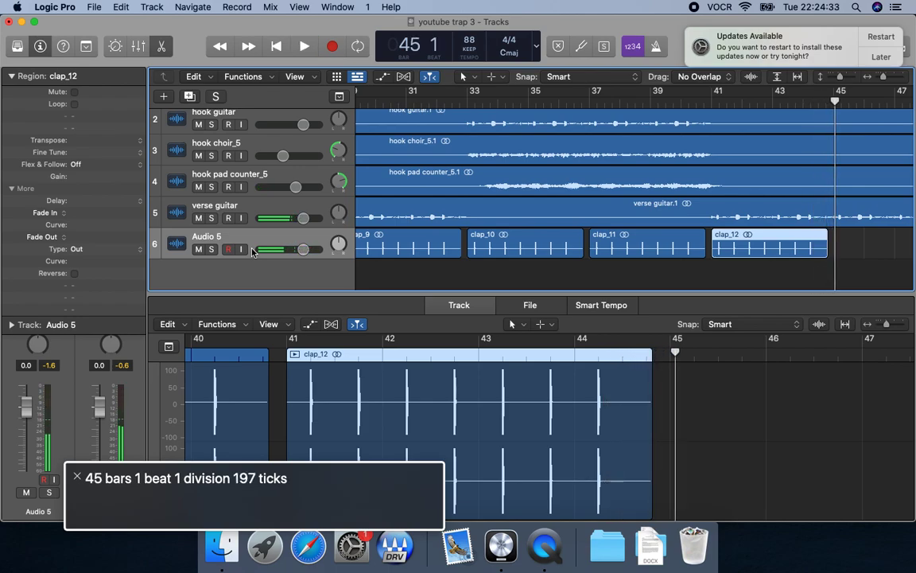
pyautogui.press(',')
pyautogui.press('super+shift+i')
pyautogui.press('Return')
# Play through the clap region at bar 45 and import clap.wav on Audio 5 at bar 49.
pyautogui.press('space')
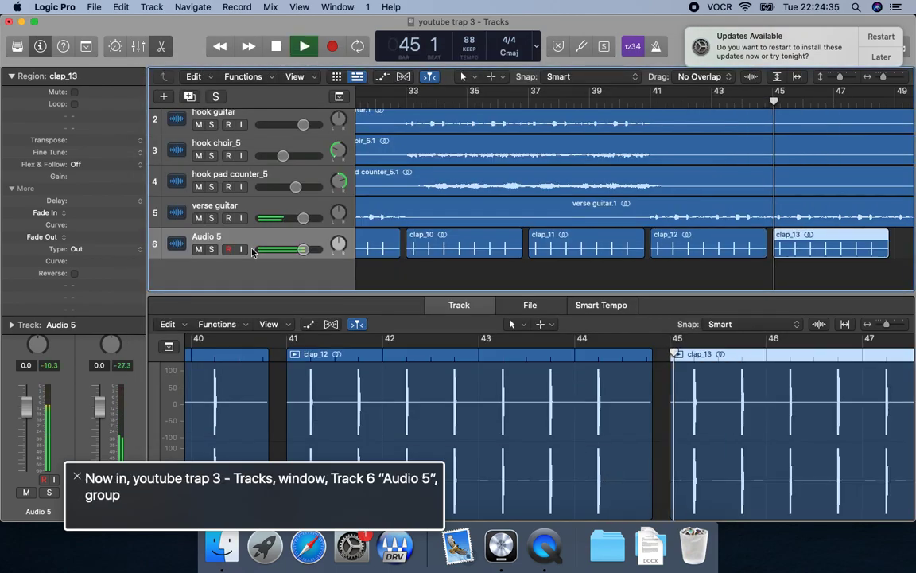
pyautogui.press('.')
pyautogui.press('.')
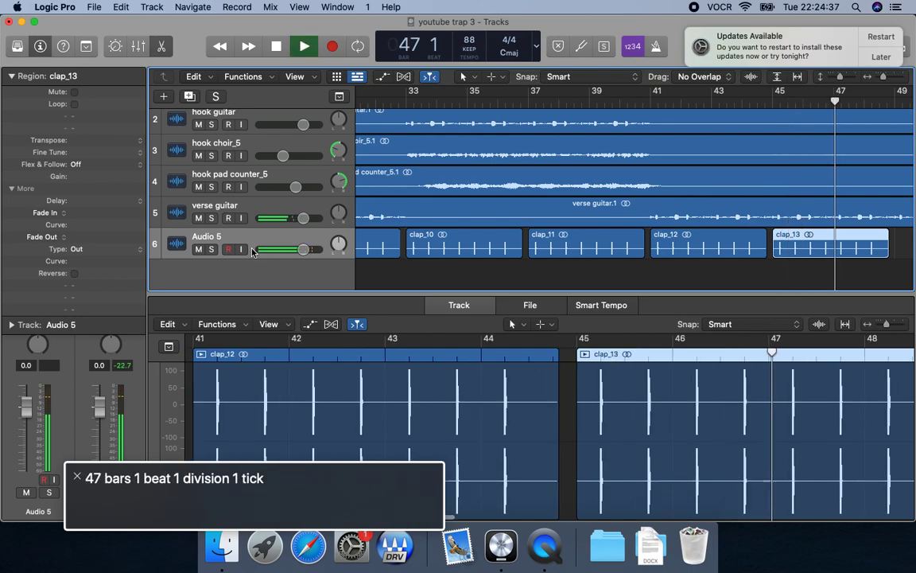
pyautogui.press('space')
pyautogui.press('.')
pyautogui.press('space')
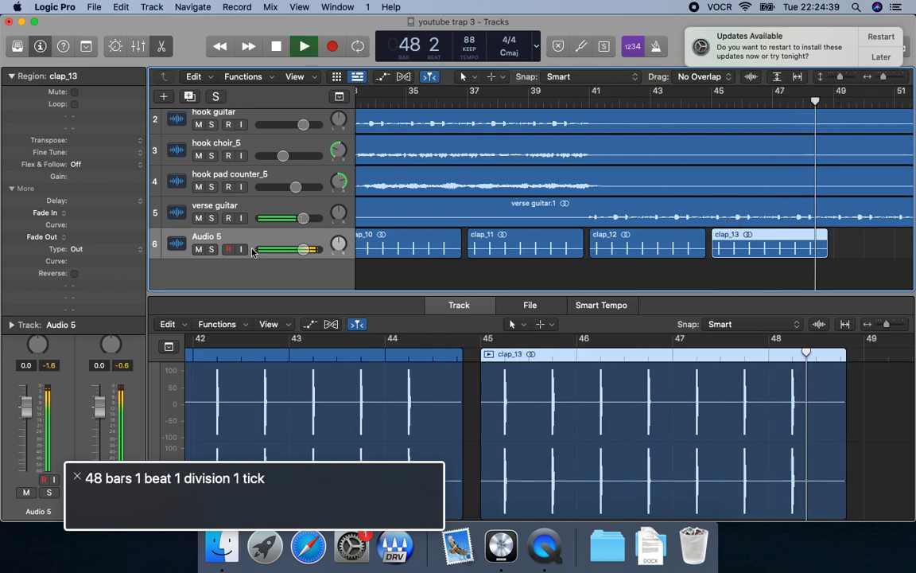
pyautogui.press('space')
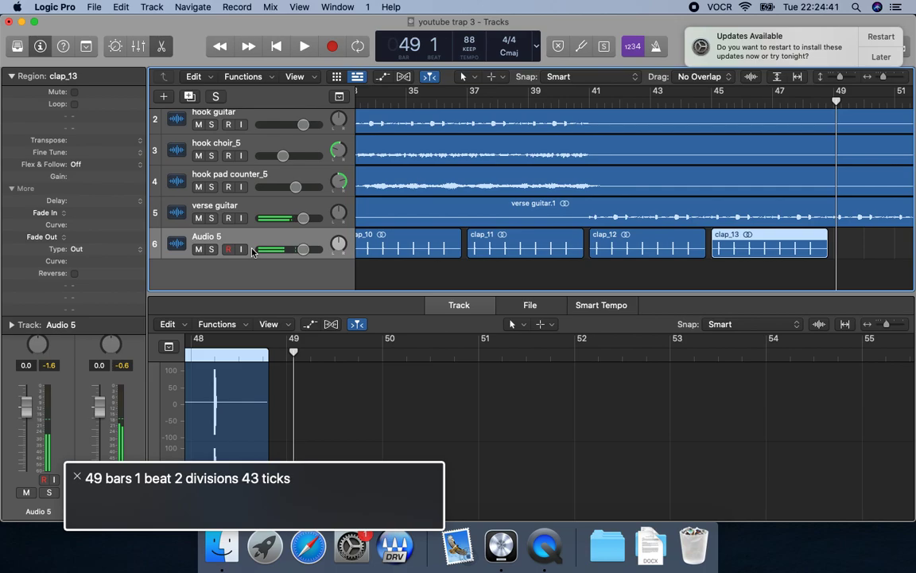
pyautogui.press(',')
pyautogui.press('super+shift+i')
pyautogui.press('Return')
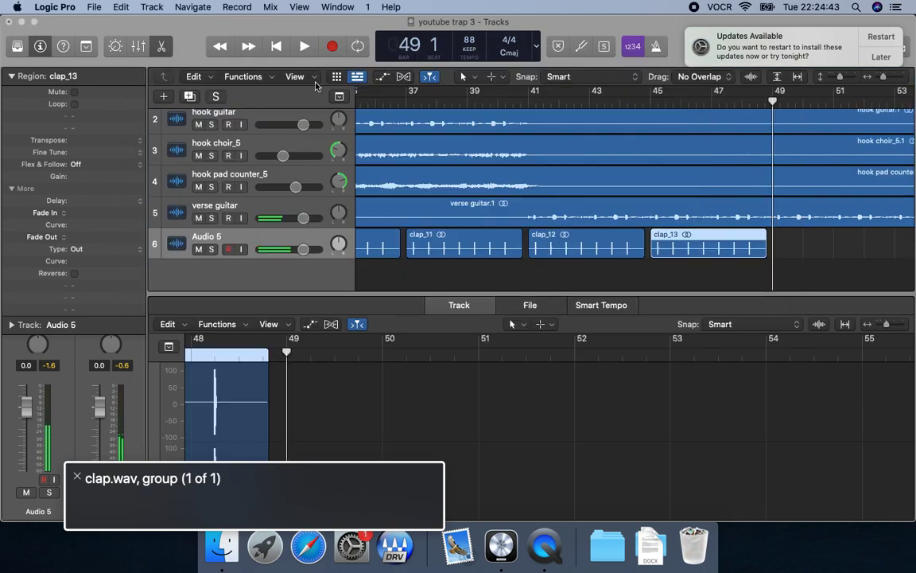
# Play through the clap region at bar 49 and import clap.wav on Audio 5 at bar 53.
pyautogui.press('space')
pyautogui.press('.')
pyautogui.press('.')
pyautogui.press('.')
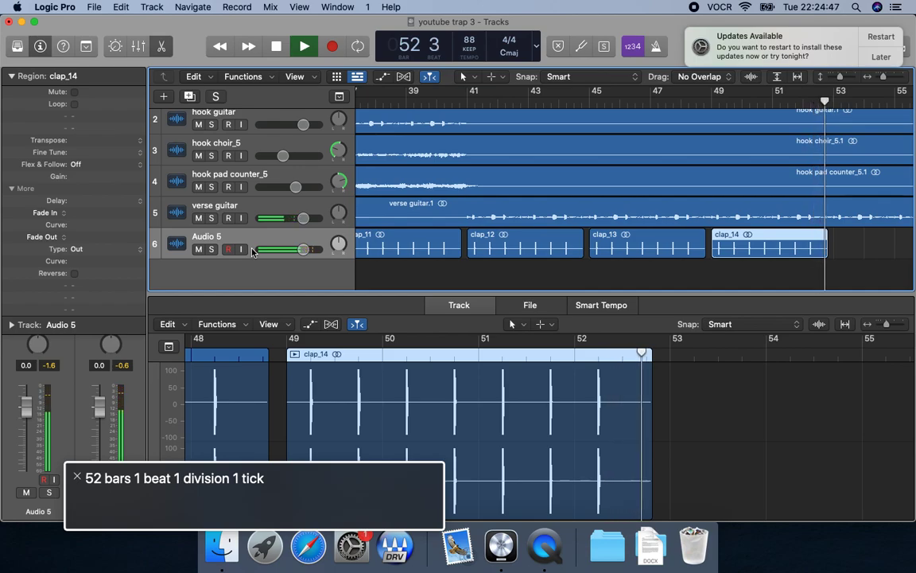
pyautogui.press('space')
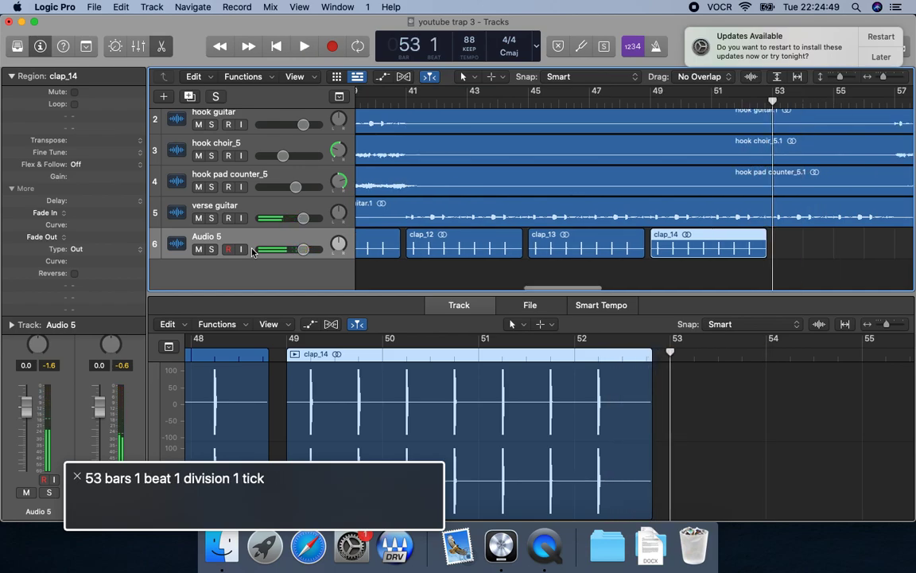
pyautogui.press('super+shift+i')
pyautogui.press('Return')
# Advance the playhead to bar 57, where the hook parts return, and import clap.wav on Audio 5.
pyautogui.press('space')
pyautogui.press('.')
pyautogui.press('.')
pyautogui.press('.')
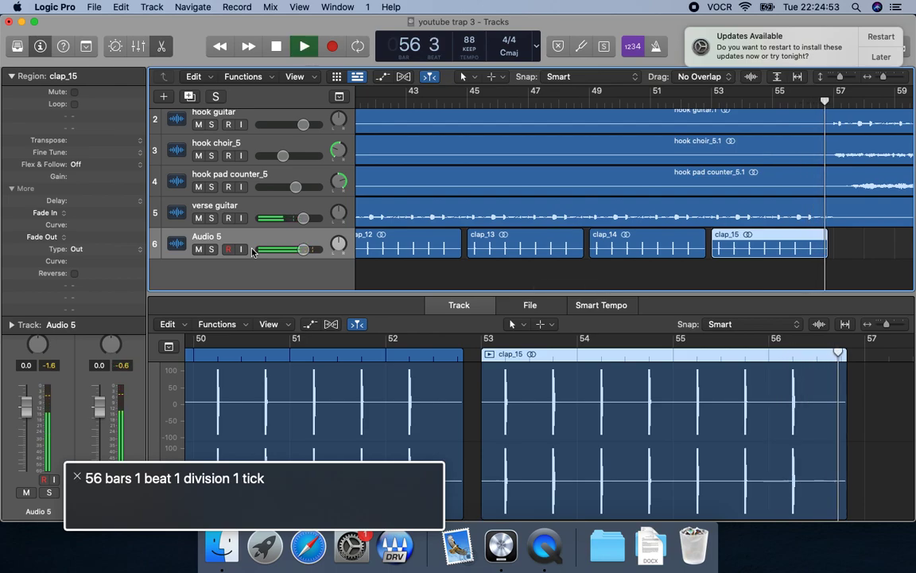
pyautogui.press('space')
pyautogui.press(',')
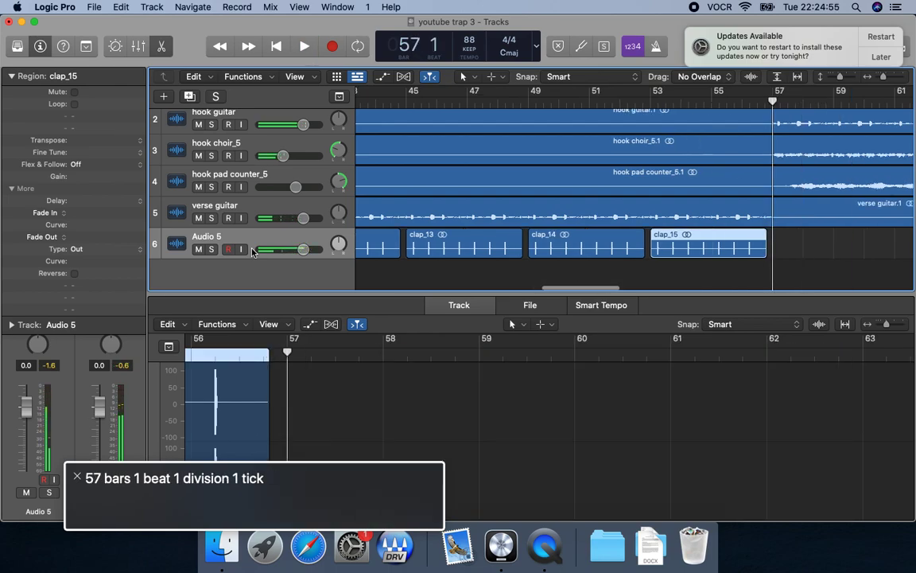
pyautogui.press('super+shift+i')
pyautogui.press('Return')
# Play through the clap region at bar 57 and import clap.wav on Audio 5 at bar 61.
pyautogui.press('space')
pyautogui.press('.')
pyautogui.press('.')
pyautogui.press('.')
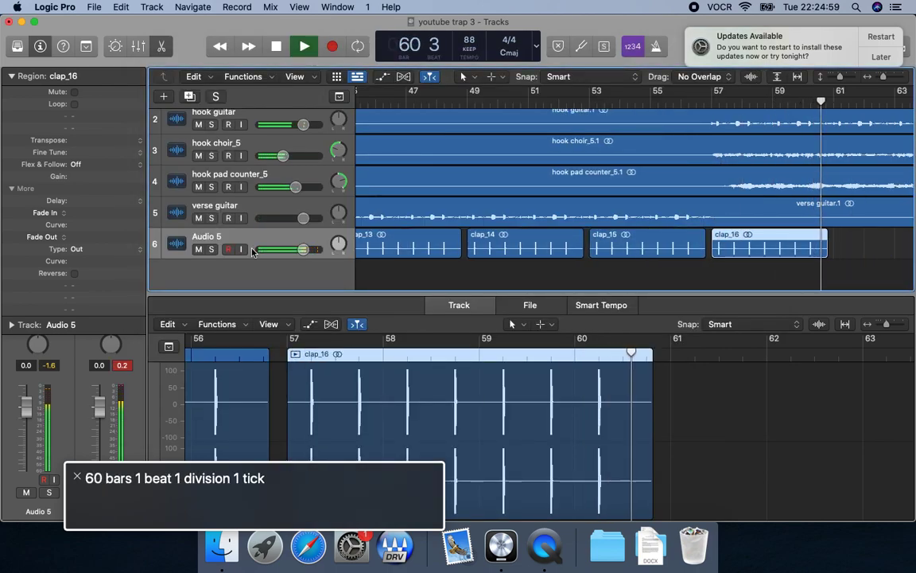
pyautogui.press('space')
pyautogui.press(',')
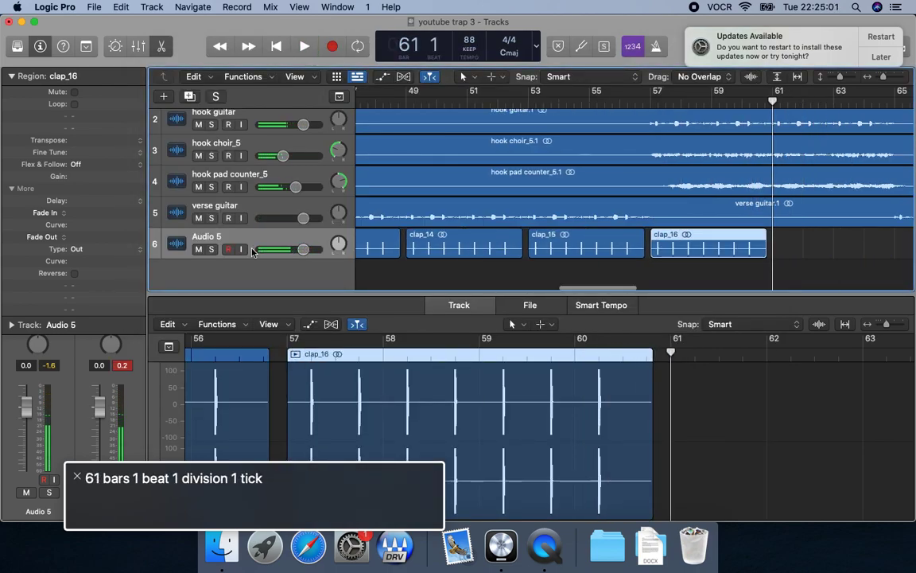
pyautogui.press('super+shift+i')
pyautogui.press('Return')
# Advance the playhead to bar 65, where the verse guitar returns, and import clap.wav on Audio 5.
pyautogui.press('space')
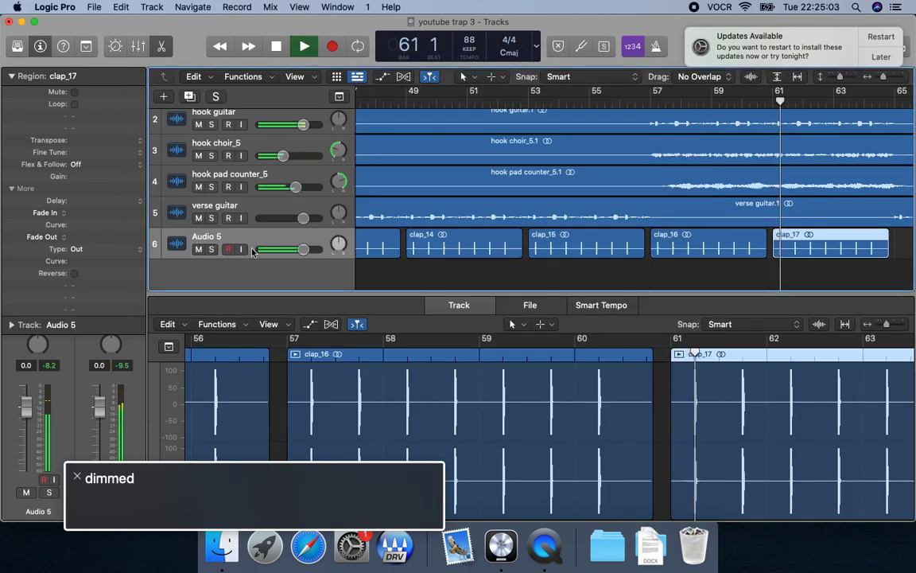
pyautogui.press('.')
pyautogui.press('.')
pyautogui.press('.')
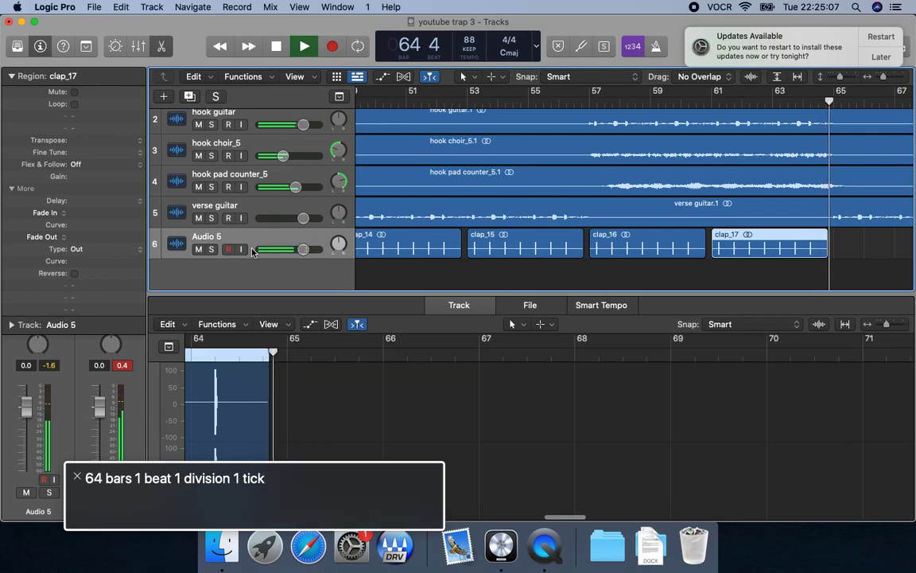
pyautogui.press('space')
pyautogui.press(',')
pyautogui.press('super+shift+i')
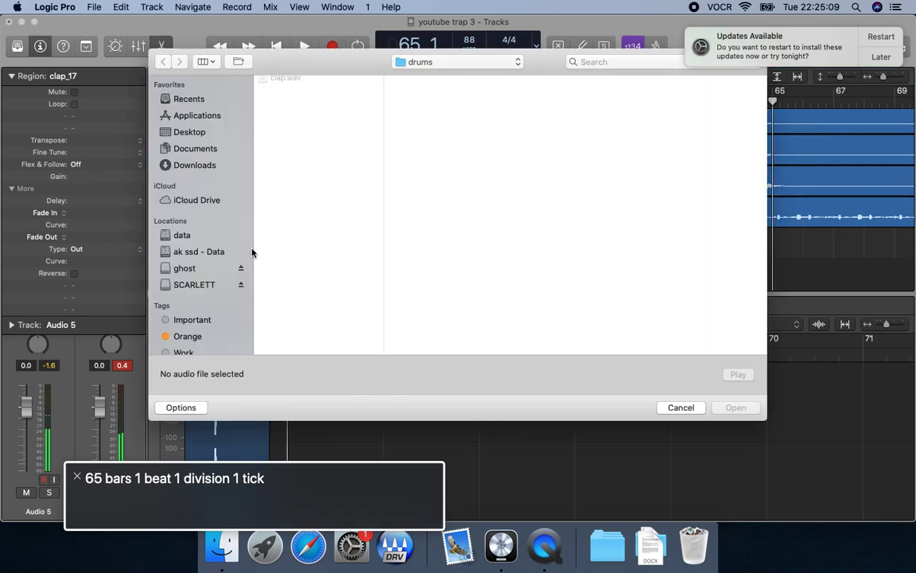
pyautogui.press('Return')
# Play through the clap region at bar 65 and import clap.wav on Audio 5 at bar 69.
pyautogui.press('space')
pyautogui.press('.')
pyautogui.press('.')
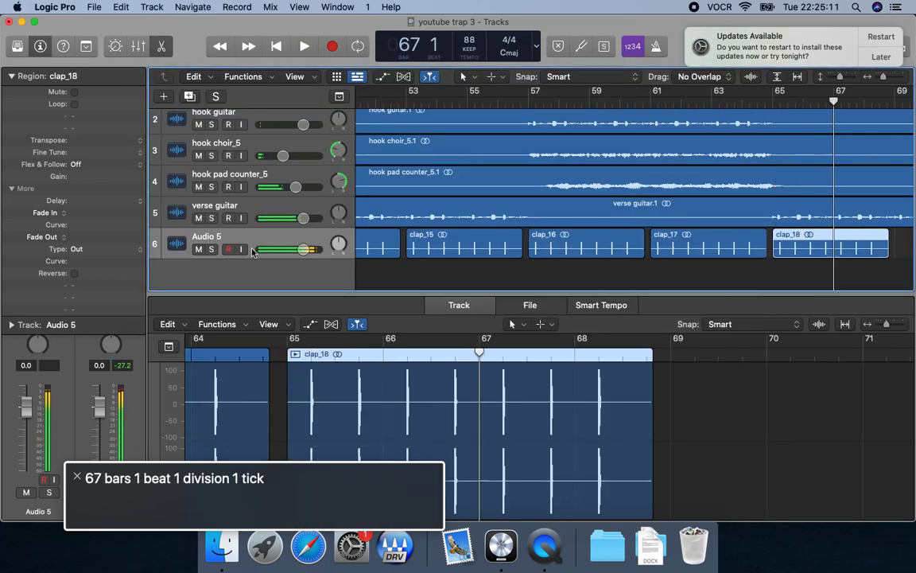
pyautogui.press('.')
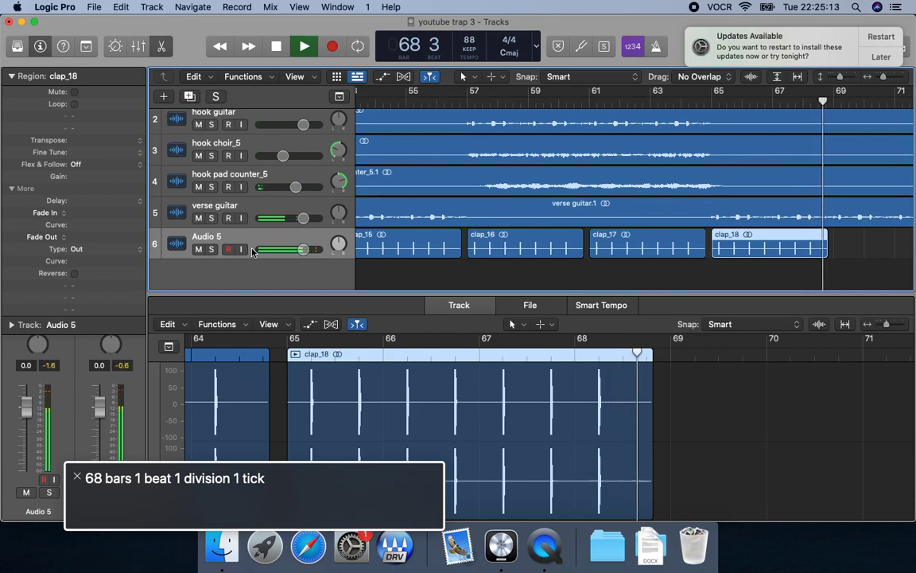
pyautogui.press('space')
pyautogui.press(',')
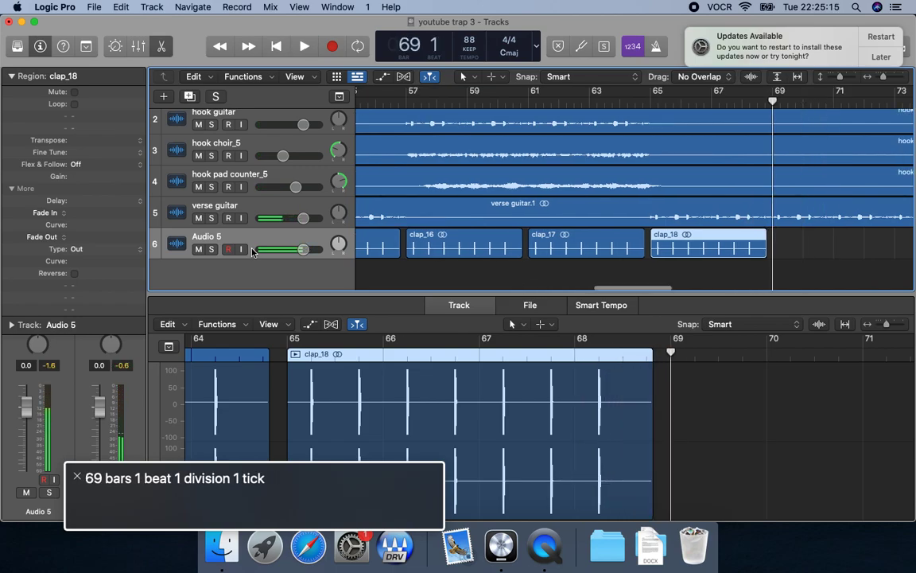
pyautogui.press('super+shift+i')
pyautogui.press('Return')
# Play through the clap region at bar 69 and import clap.wav on Audio 5 at bar 73.
pyautogui.press('space')
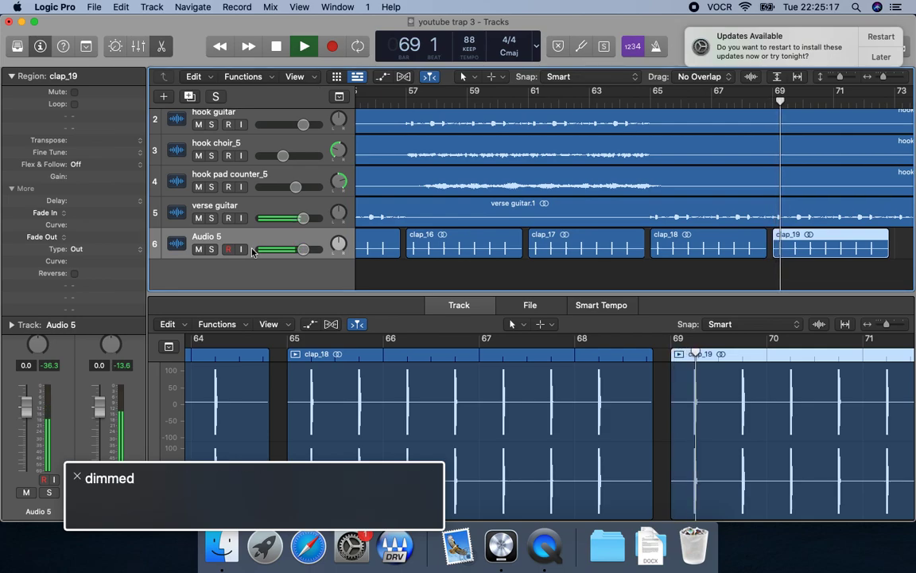
pyautogui.press('.')
pyautogui.press('.')
pyautogui.press('.')
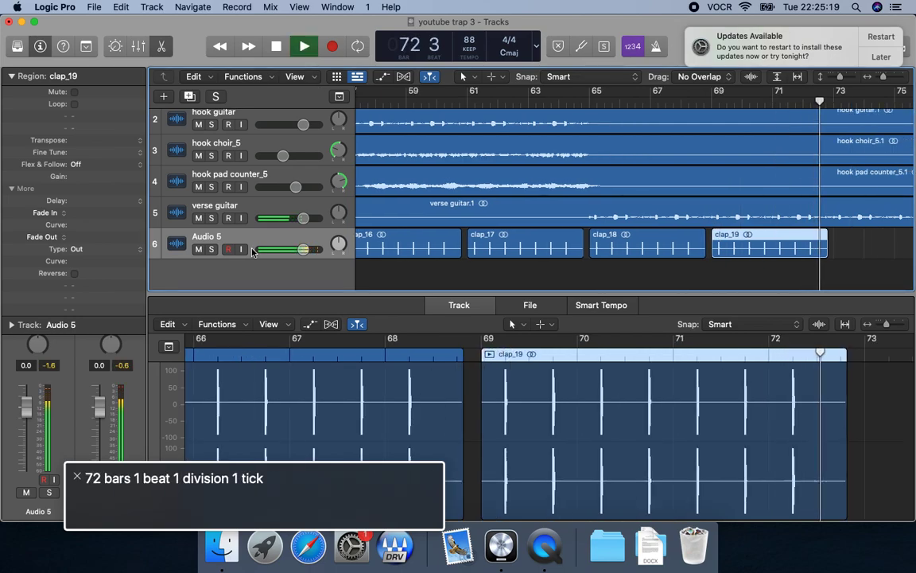
pyautogui.press('space')
pyautogui.press('.')
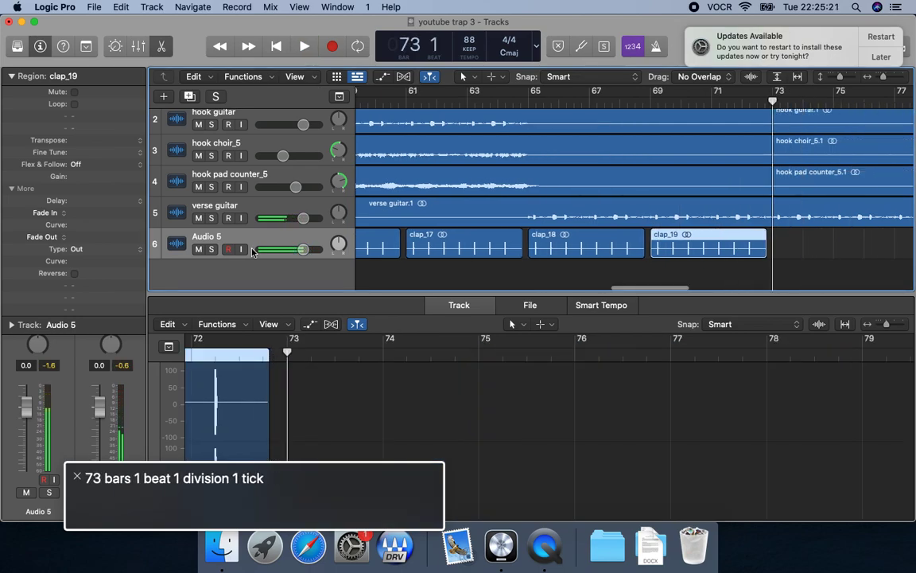
pyautogui.press('super+shift+i')
pyautogui.press('Down')
pyautogui.press('Return')
# Play through the clap region at bar 73 and import clap.wav on Audio 5 at bar 77.
pyautogui.press('space')
pyautogui.press('.')
pyautogui.press('.')
pyautogui.press('.')
pyautogui.press('space')
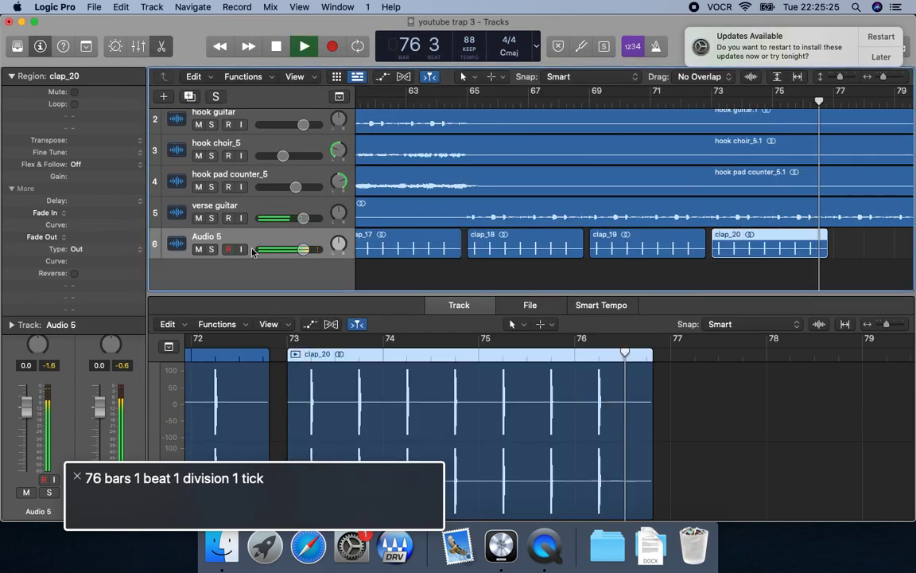
pyautogui.press('space')
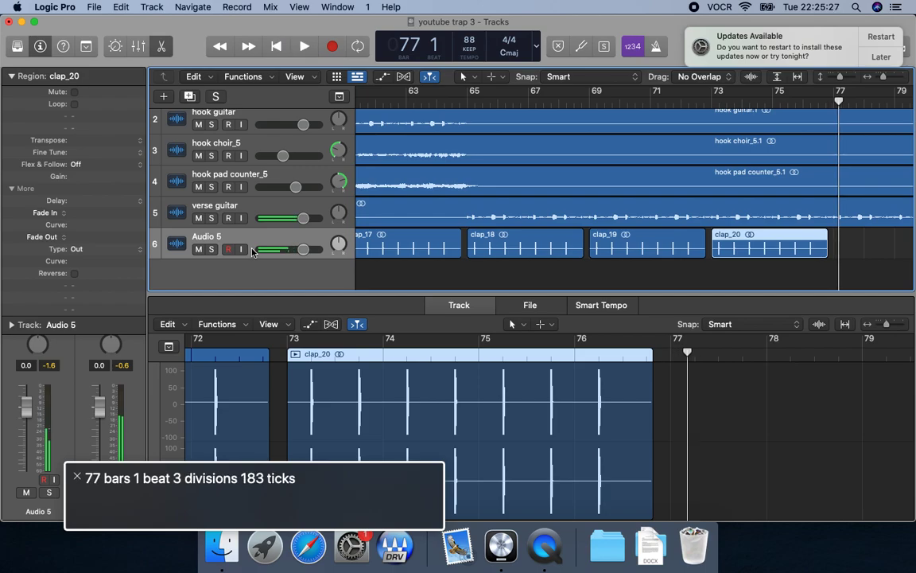
pyautogui.press(',')
pyautogui.press('super+shift+i')
pyautogui.press('Down')
pyautogui.press('Return')
# Play through the clap region at bar 77 and stop the playhead at bar 81, where the last hook starts.
pyautogui.press('space')
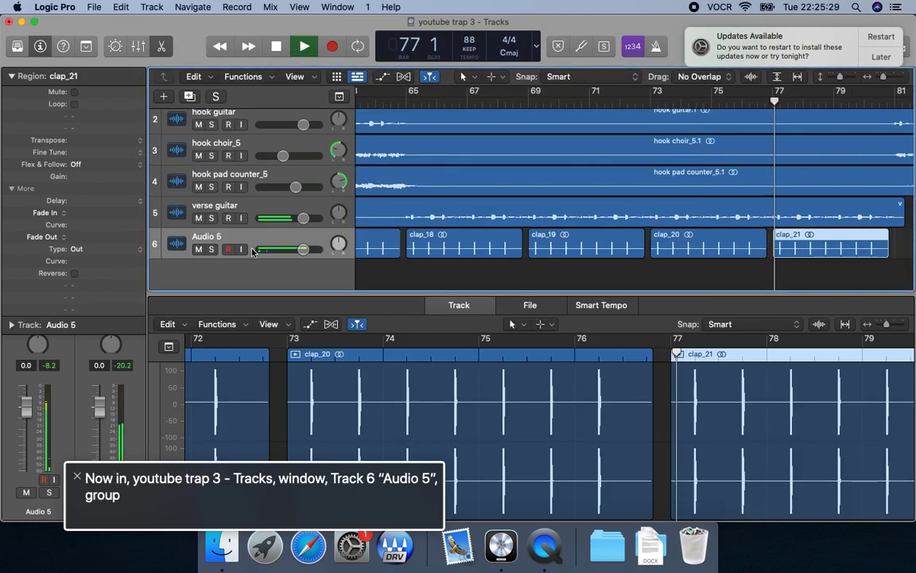
pyautogui.press('space')
pyautogui.press('.')
pyautogui.press('.')
pyautogui.press('.')
pyautogui.press('space')
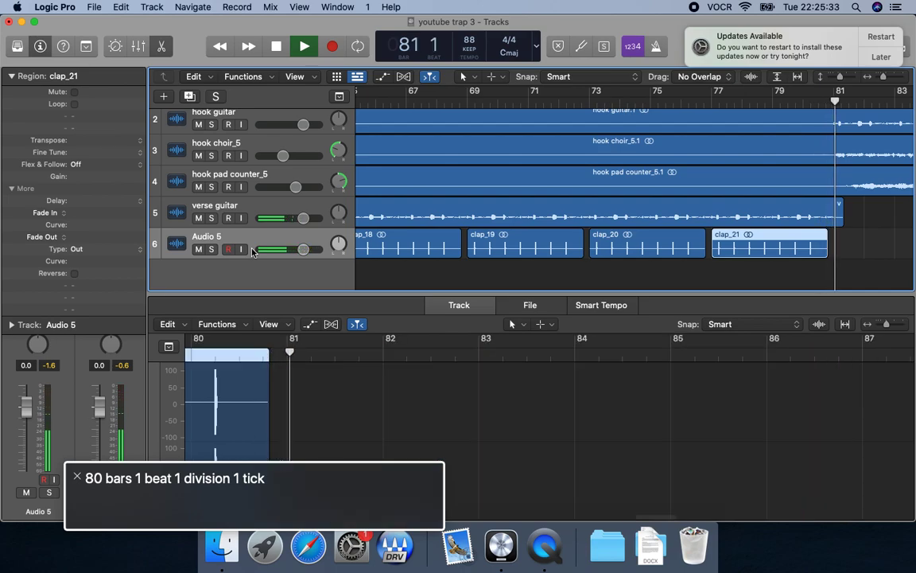
pyautogui.press('space')
pyautogui.press(',')
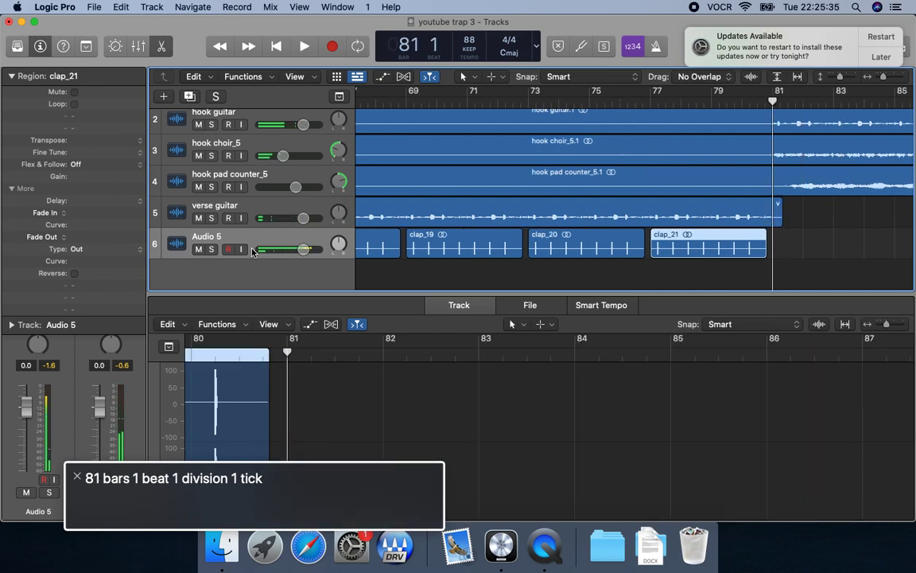
# Jump eight bars ahead to bar 89 and import clap.wav there on Audio 5.
pyautogui.hotkey('shift', '.')
pyautogui.press('super+shift+i')
pyautogui.click(315, 83)
pyautogui.press('Return')
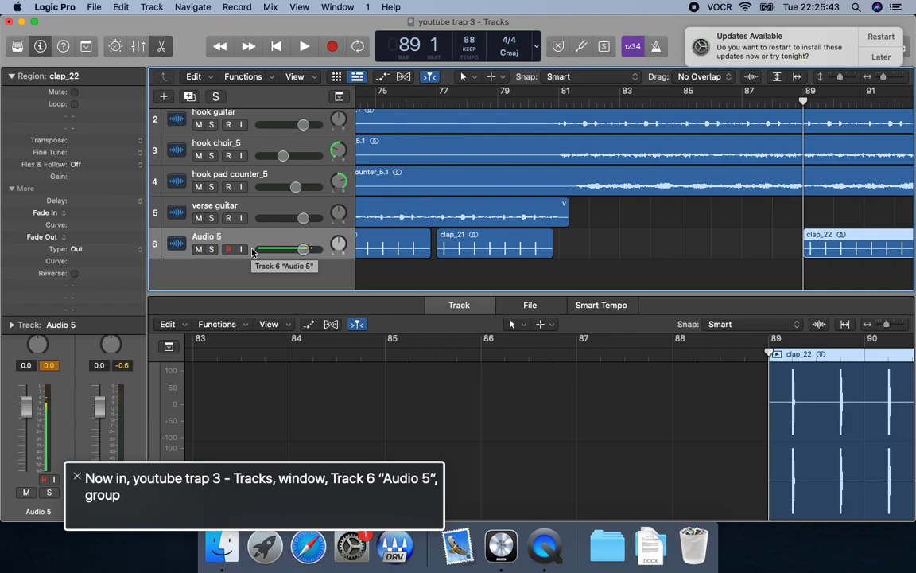
# Play from bar 89 up to bar 93 and import clap.wav there on Audio 5.
pyautogui.press('space')
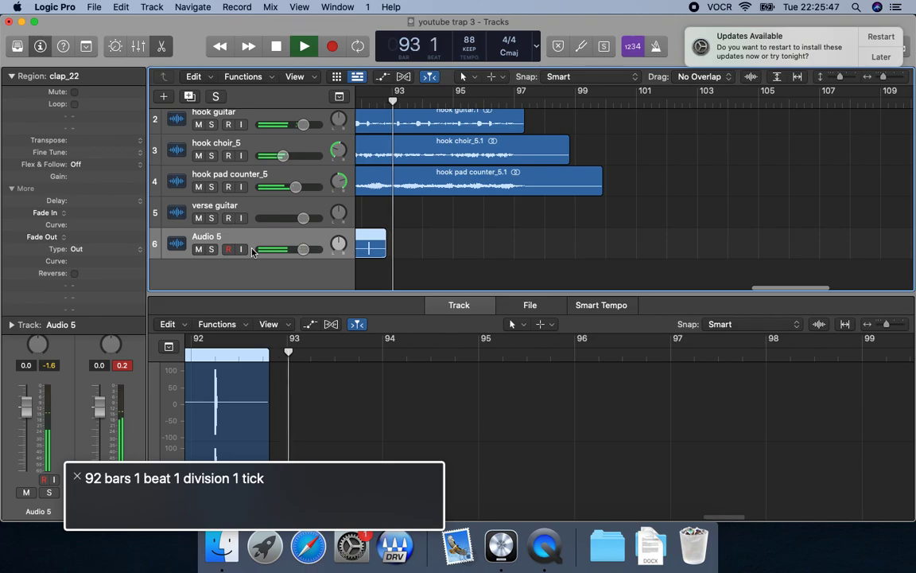
pyautogui.press('space')
pyautogui.press(',')
pyautogui.press('super+shift+i')
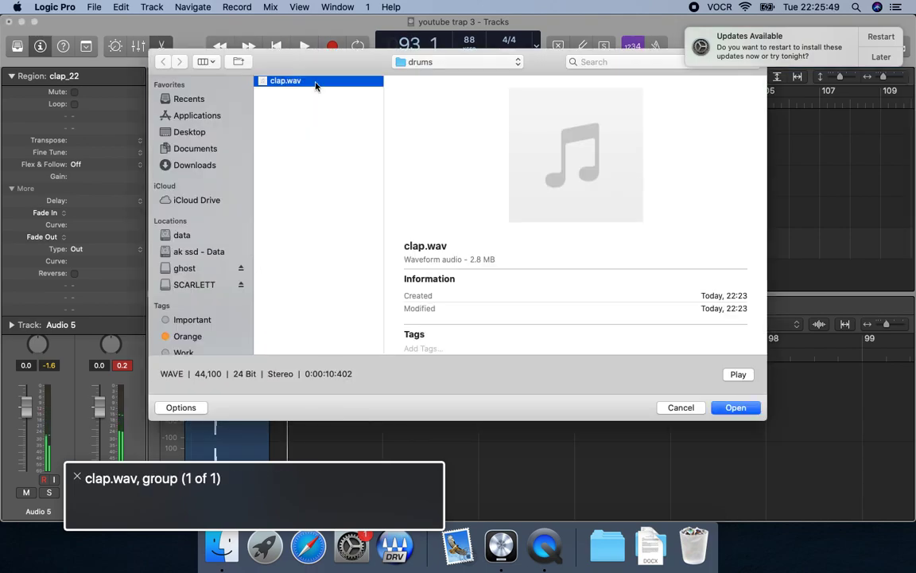
pyautogui.press('Return')
# Briefly play the clap region at bar 93, solo the Audio 5 track and return the playhead to bar 1.
pyautogui.press('space')
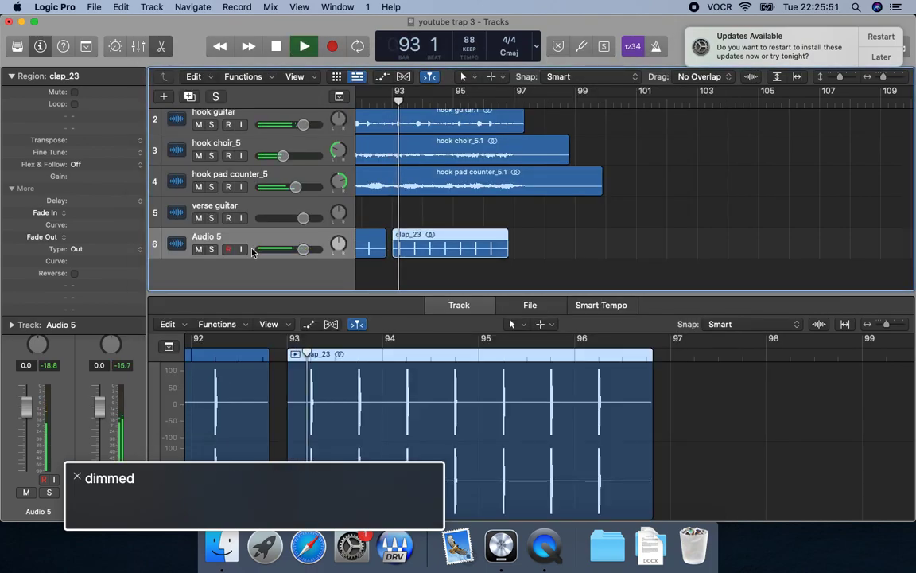
pyautogui.press('space')
pyautogui.press('Up')
pyautogui.press('Down')
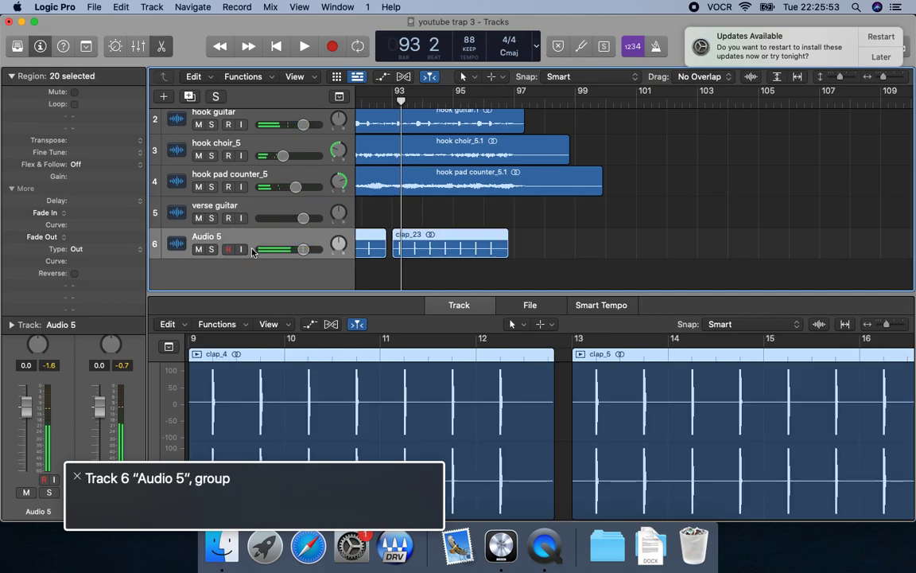
pyautogui.press('s')
pyautogui.press('Return')
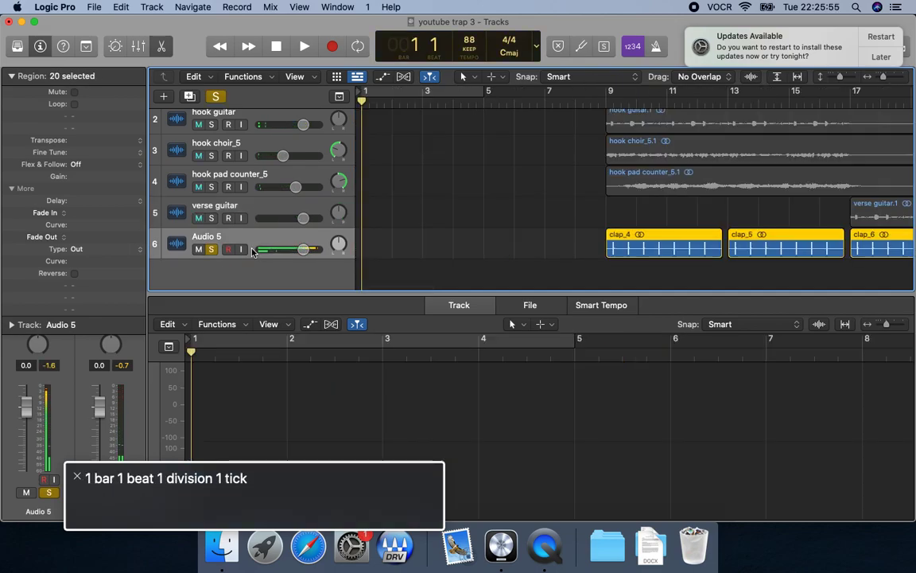
# Start bouncing the soloed clap track, accept the bounce settings and proceed to the save dialog.
pyautogui.press('super+b')
pyautogui.press('Tab')
pyautogui.press('Tab')
pyautogui.press('Return')
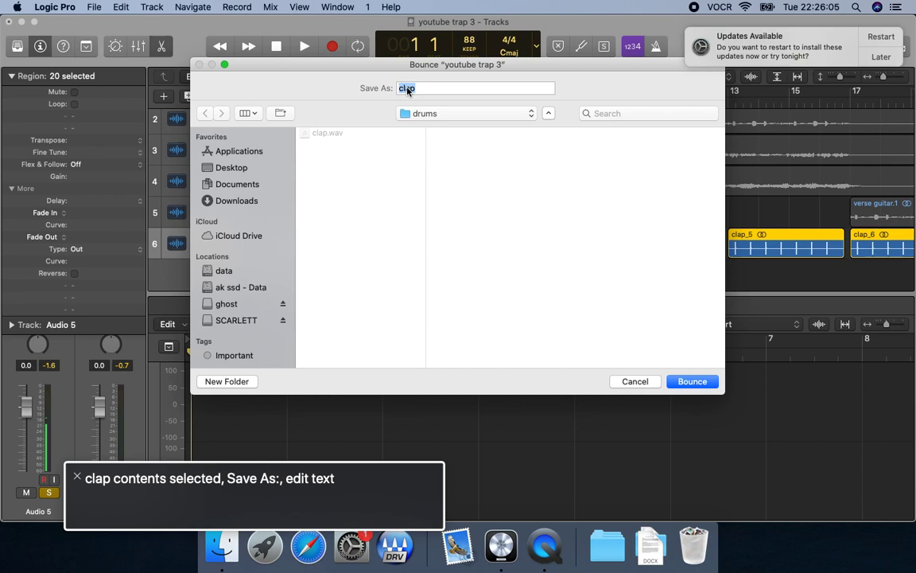
# Set the bounce location to the full loops folder inside youtube 3 trap, keeping the file name clap.
pyautogui.press('Tab')
pyautogui.press('Tab')
pyautogui.press('Tab')
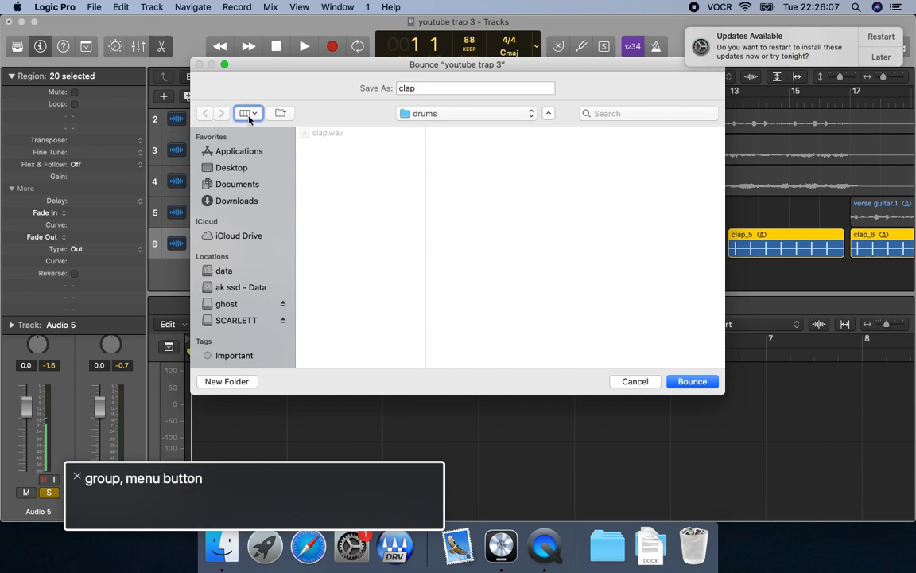
pyautogui.hotkey('ctrl', 'alt', 'space')
pyautogui.press('Down')
pyautogui.press('Down')
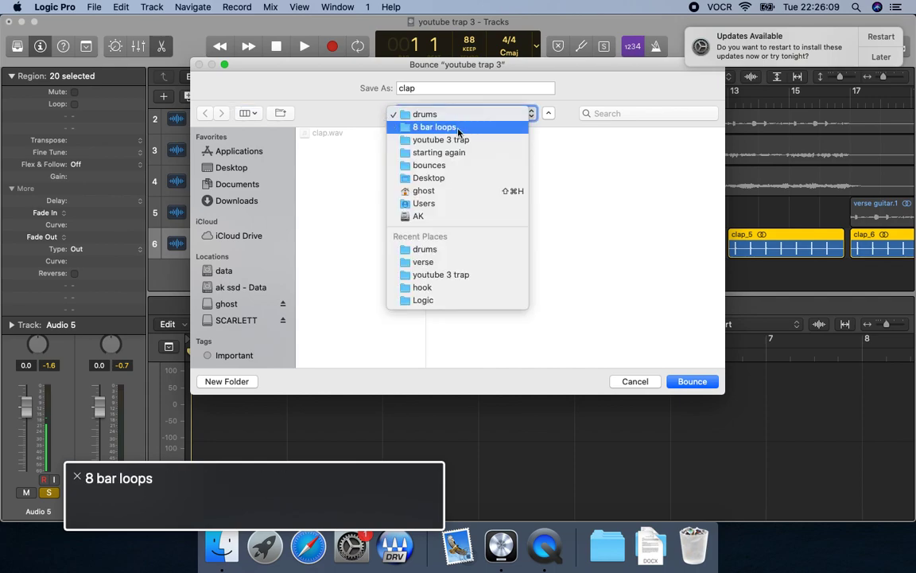
pyautogui.hotkey('ctrl', 'alt', 'space')
pyautogui.press('Tab')
pyautogui.press('Tab')
pyautogui.press('Tab')
pyautogui.press('Right')
pyautogui.click(526, 146)
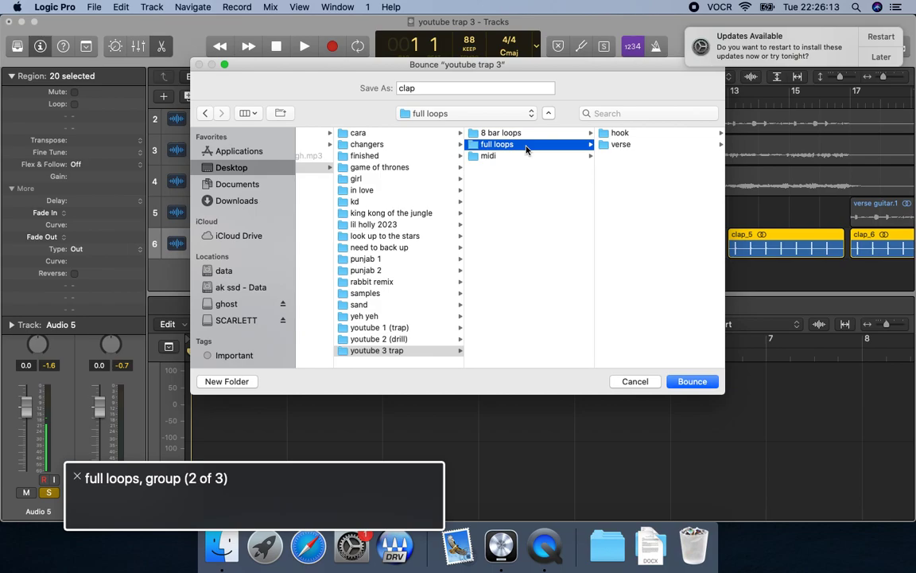
# Create a folder named drums inside full loops and bounce the clap file into it.
pyautogui.hotkey('ctrl', 'alt', 'shift', 'Up')
pyautogui.hotkey('ctrl', 'alt', 'Right')
pyautogui.hotkey('ctrl', 'alt', 'space')
pyautogui.write('drums')
pyautogui.press('Return')
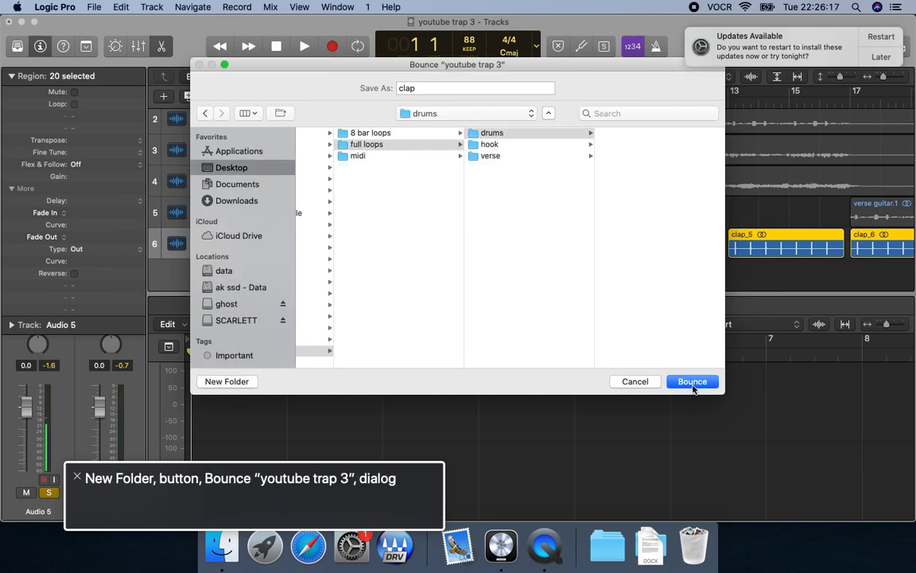
pyautogui.click(693, 387)
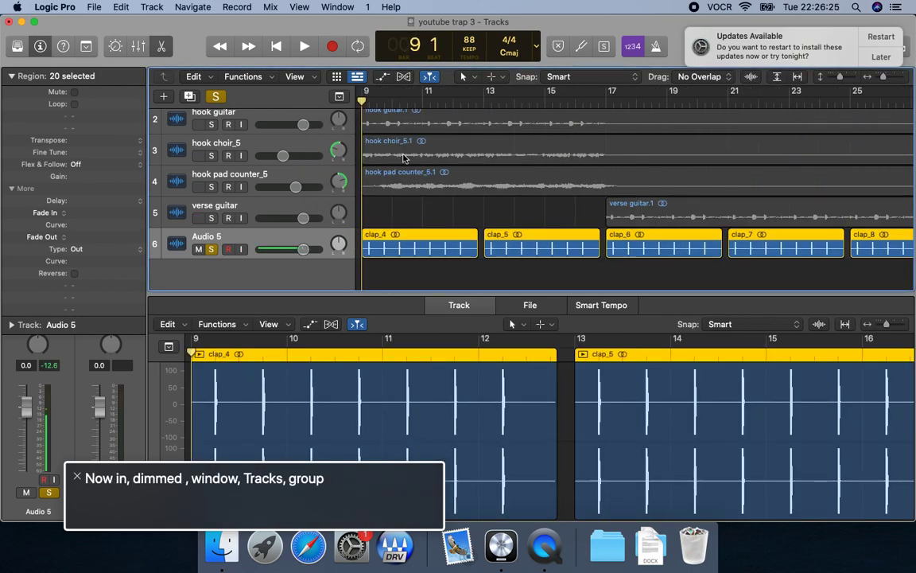
# Delete the Audio 5 track together with all its clap regions.
pyautogui.press('super+BackSpace')
pyautogui.press('Tab')
pyautogui.press('Return')
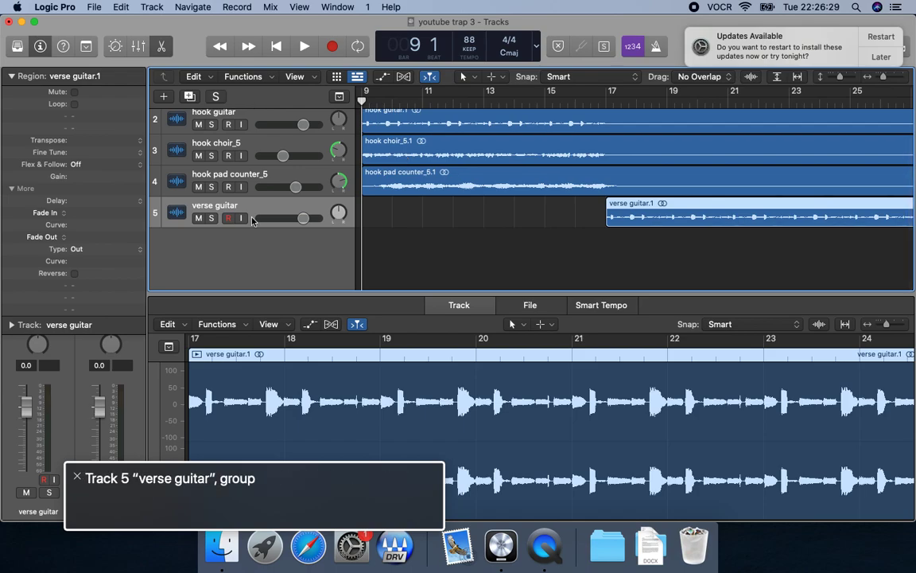
# Switch to Finder, close the claps folder window and open the bounces folder from the Desktop.
pyautogui.press('super+Tab')
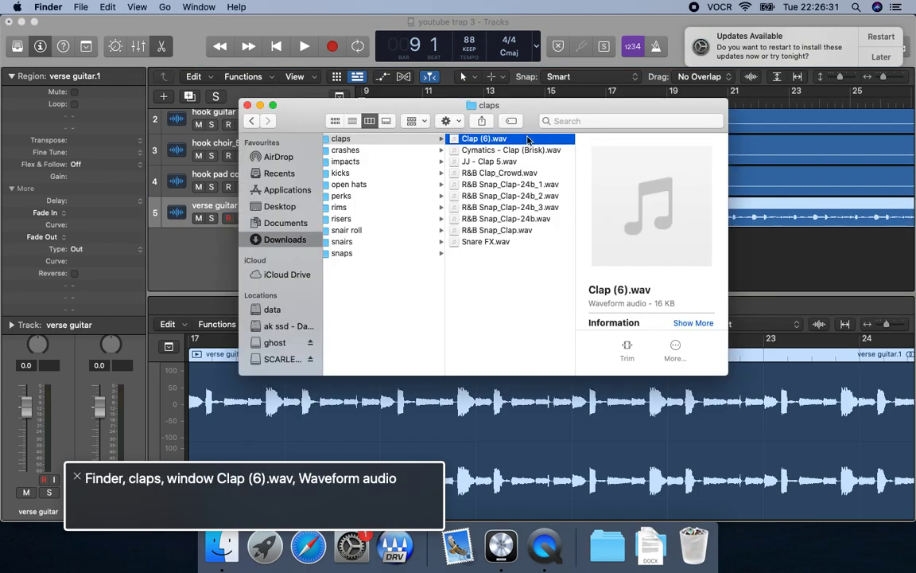
pyautogui.press('Left')
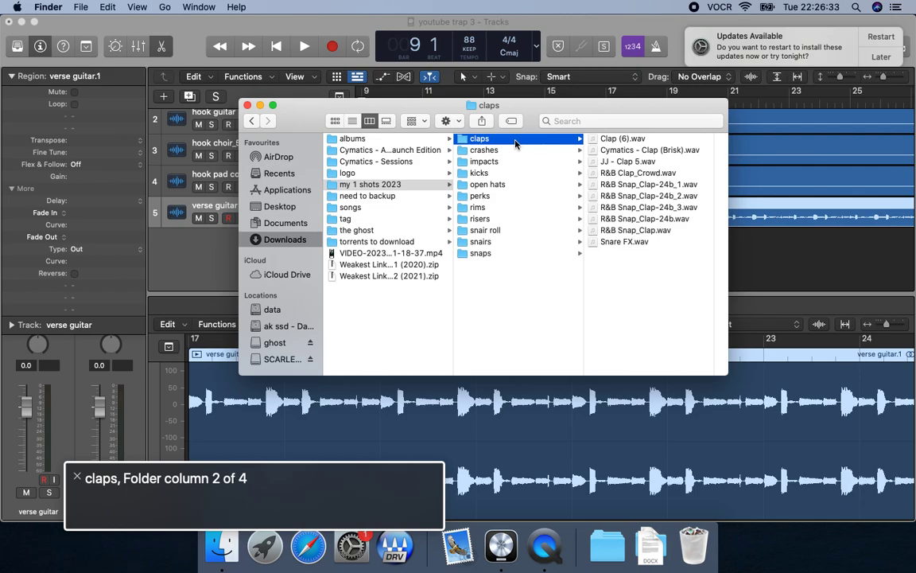
pyautogui.press('Left')
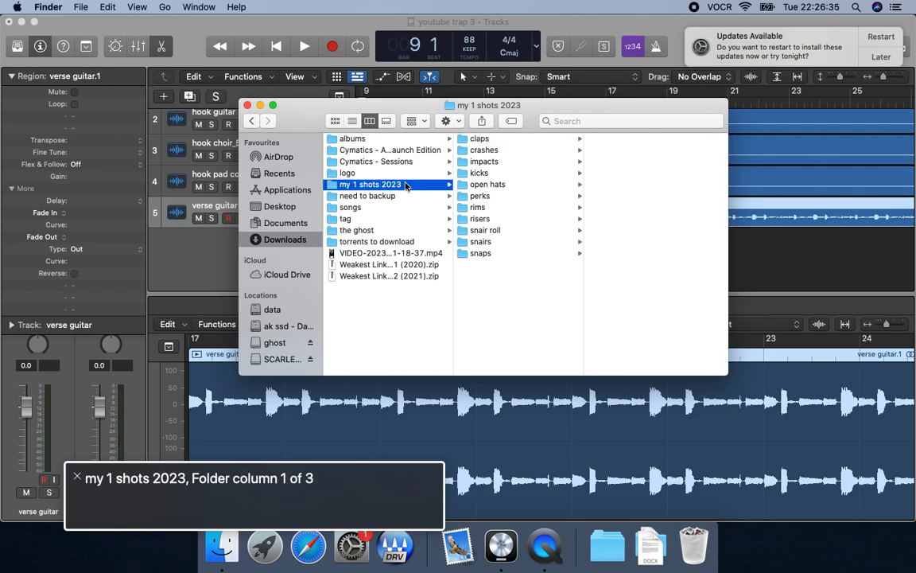
pyautogui.press('super+w')
pyautogui.press('super+o')
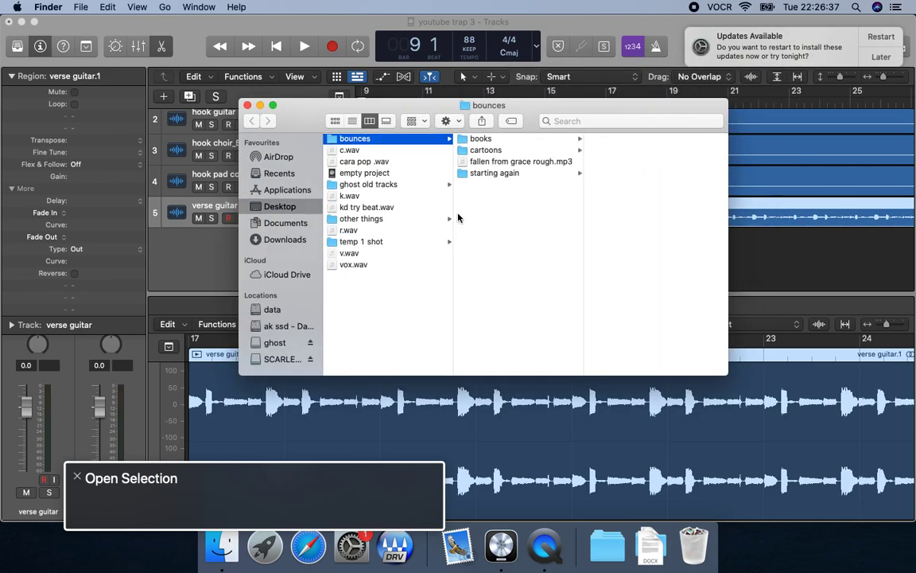
# Copy clap.wav from starting again > youtube 3 trap > full loops > drums.
pyautogui.press('Right')
pyautogui.press('Down')
pyautogui.press('Down')
pyautogui.press('Down')
pyautogui.press('Right')
pyautogui.press('Down')
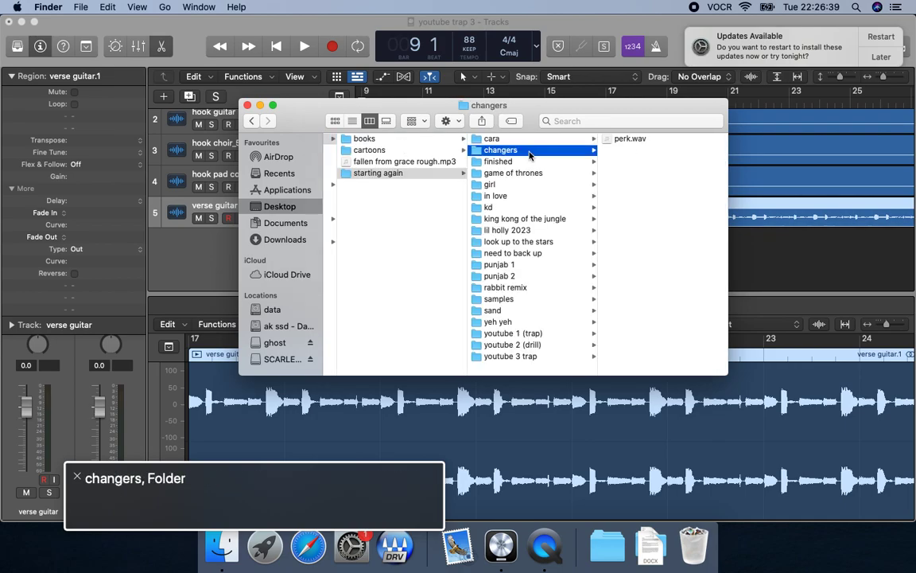
pyautogui.hotkey('alt', 'Down')
pyautogui.press('Right')
pyautogui.press('Down')
pyautogui.press('Right')
pyautogui.press('Right')
pyautogui.press('super+c')
# Switch to Logic Pro, paste the full-length clap file at bar 9 on a new track below verse guitar, and briefly play it.
pyautogui.press('super+Tab')
pyautogui.press('Return')
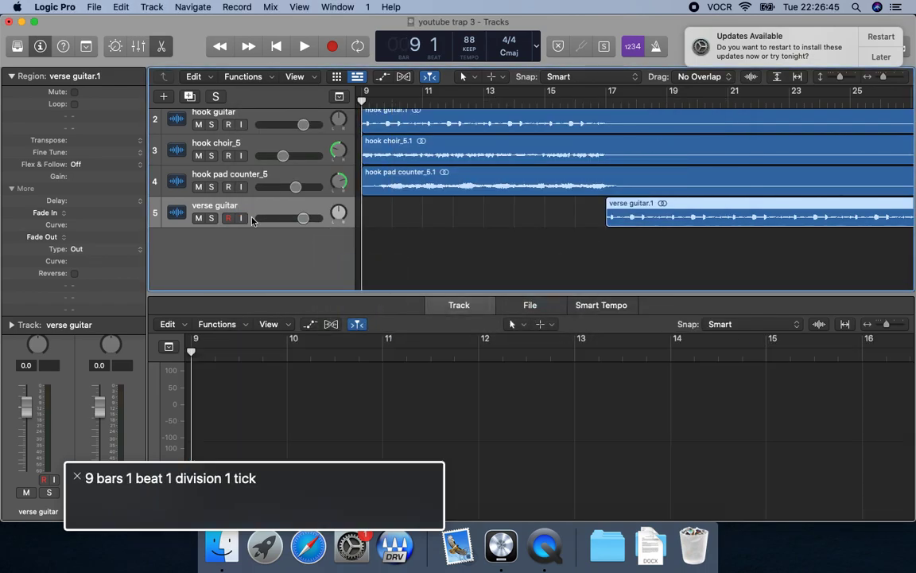
pyautogui.press('super+v')
pyautogui.press('space')
pyautogui.press('Down')
pyautogui.press('space')
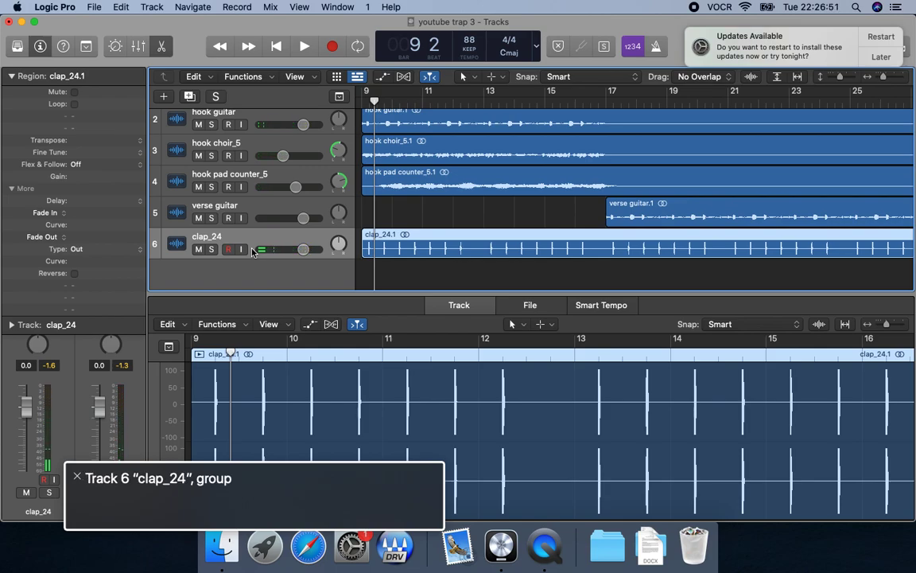
# Play the arrangement from around bar 9 and set the new clap track's volume to -1.0 dB by ear, stopping after bar 18.
pyautogui.press('space')
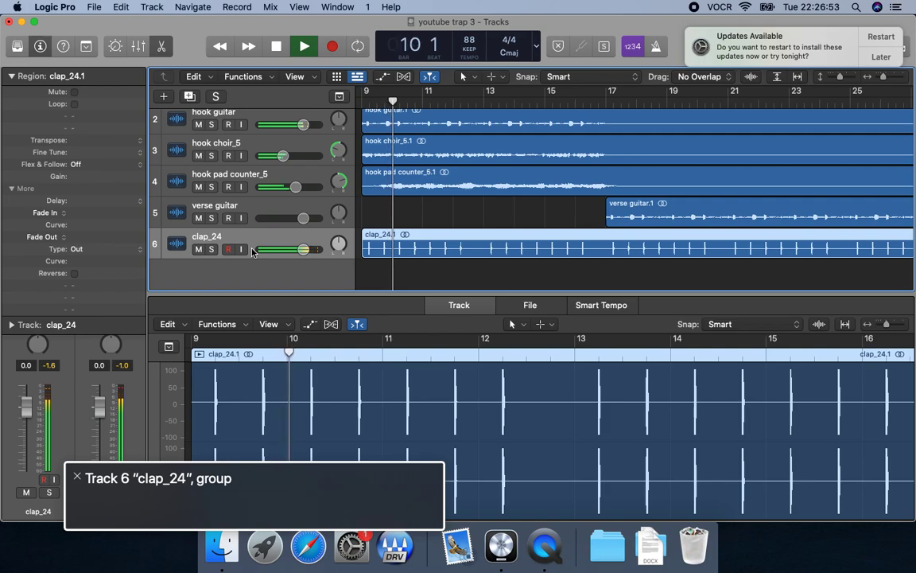
pyautogui.press('space')
pyautogui.hotkey('ctrl', 'alt', 'shift', 'Down')
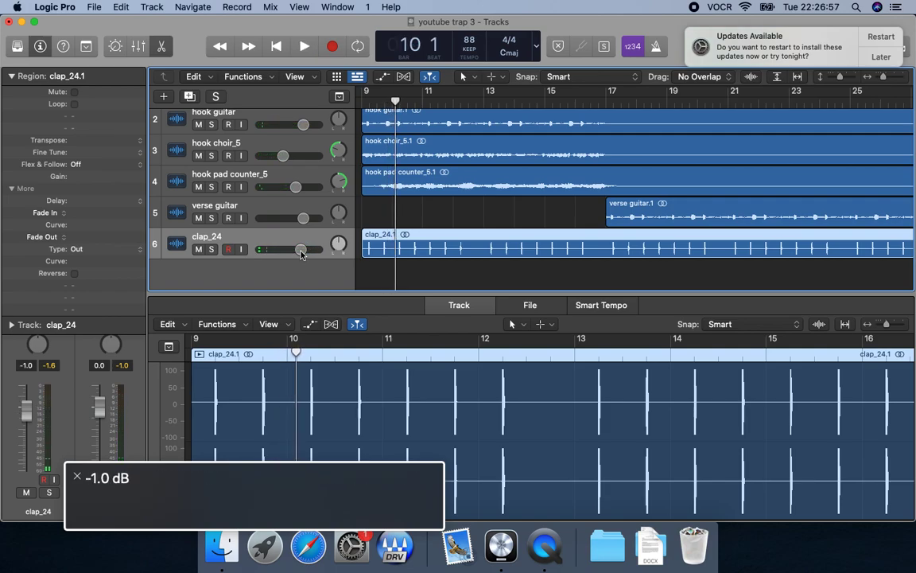
pyautogui.hotkey('shift', 'space')
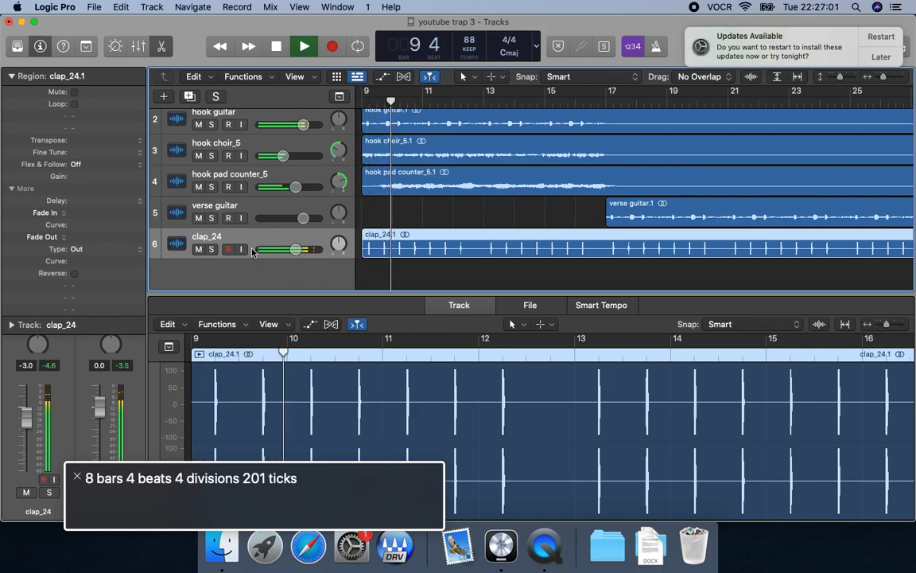
pyautogui.hotkey('ctrl', 'alt', 'shift', 'Down')
pyautogui.hotkey('ctrl', 'alt', 'Right')
pyautogui.hotkey('ctrl', 'alt', 'shift', 'Down')
pyautogui.hotkey('ctrl', 'alt', 'Up')
pyautogui.hotkey('ctrl', 'alt', 'shift', 'Up')
pyautogui.hotkey('ctrl', 'alt', 'shift', 'Up')
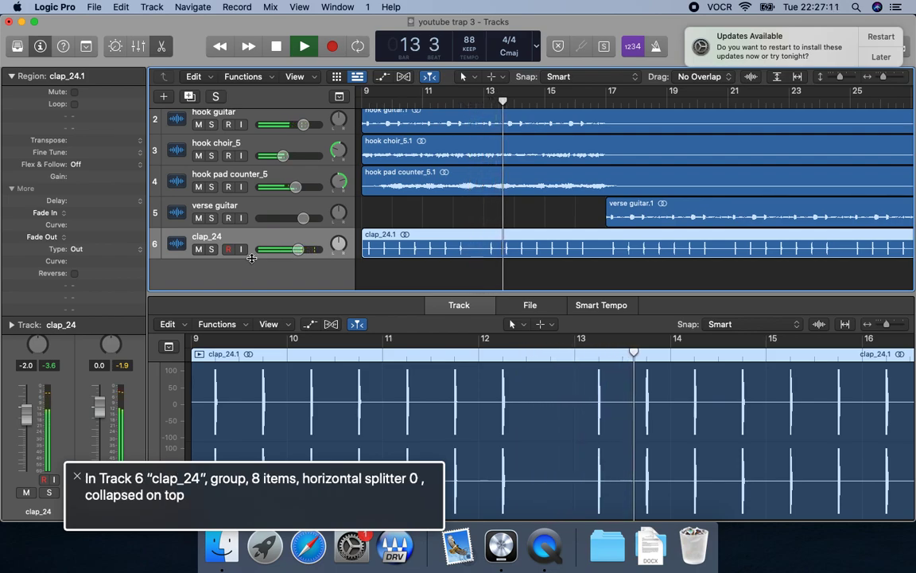
pyautogui.moveTo(298, 250); pyautogui.dragTo(302, 252)
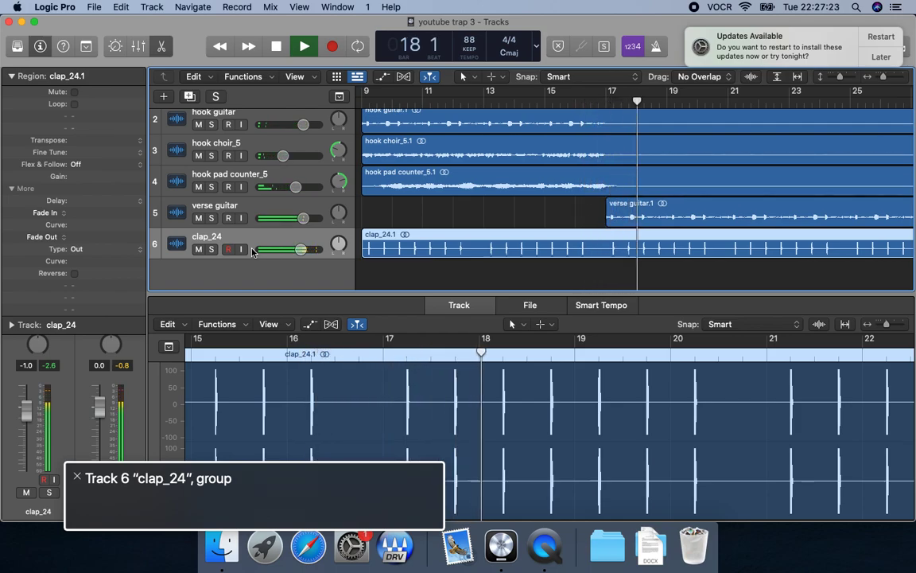
pyautogui.press('space')
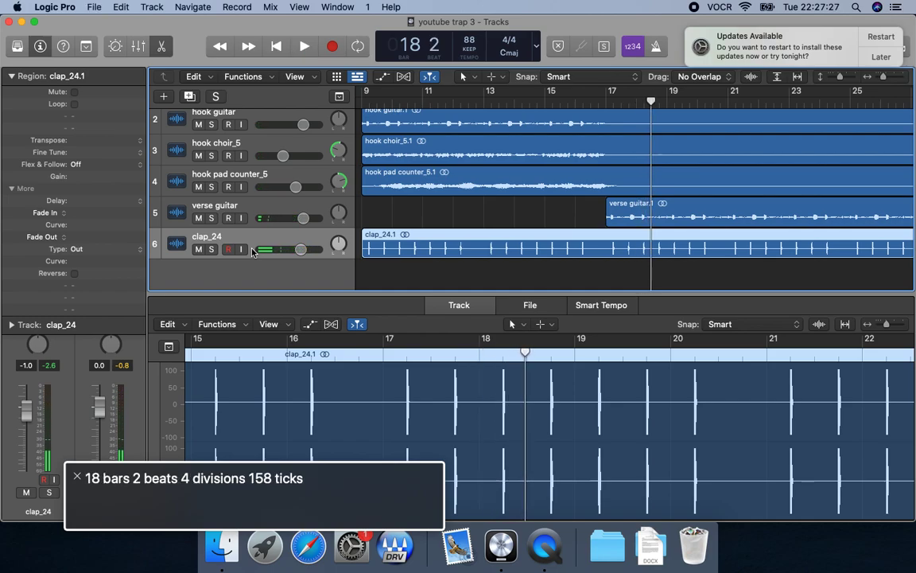
# Switch to Finder, close the drums folder window and return to Logic Pro.
pyautogui.press('super+Tab')
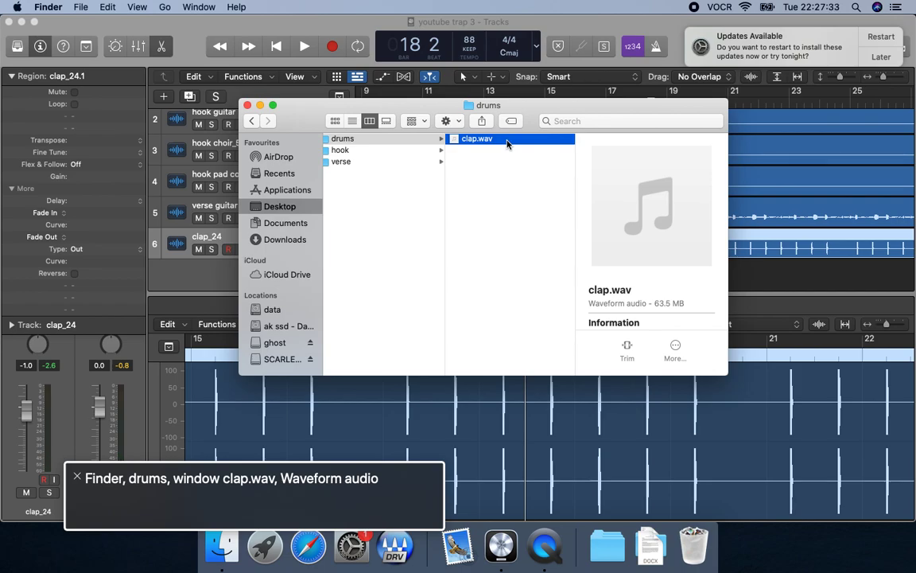
pyautogui.press('super+w')
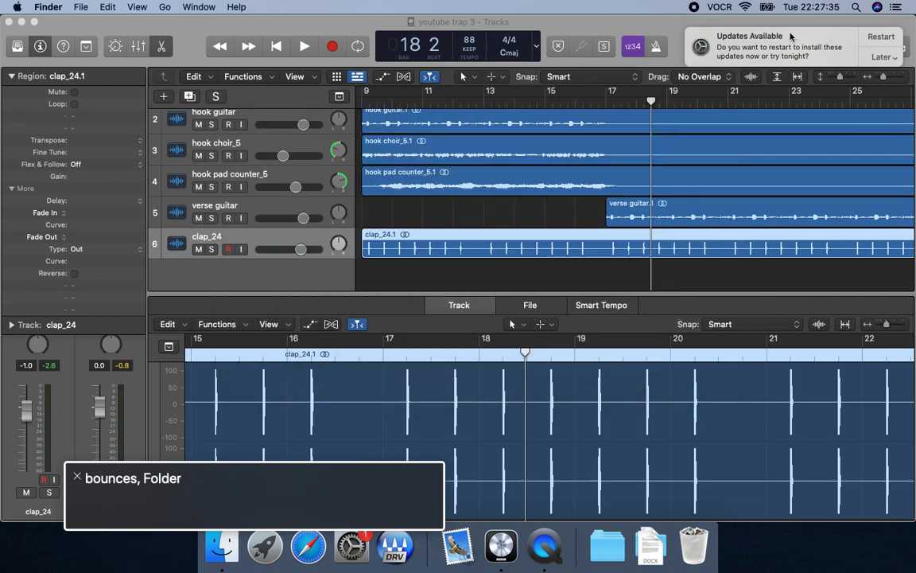
pyautogui.press('Left')
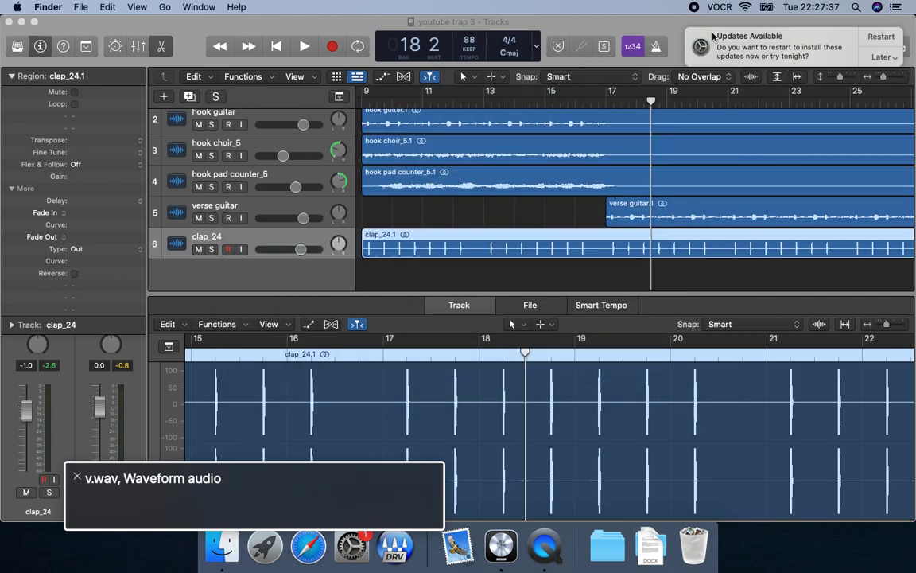
pyautogui.press('Right')
pyautogui.press('super+Tab')
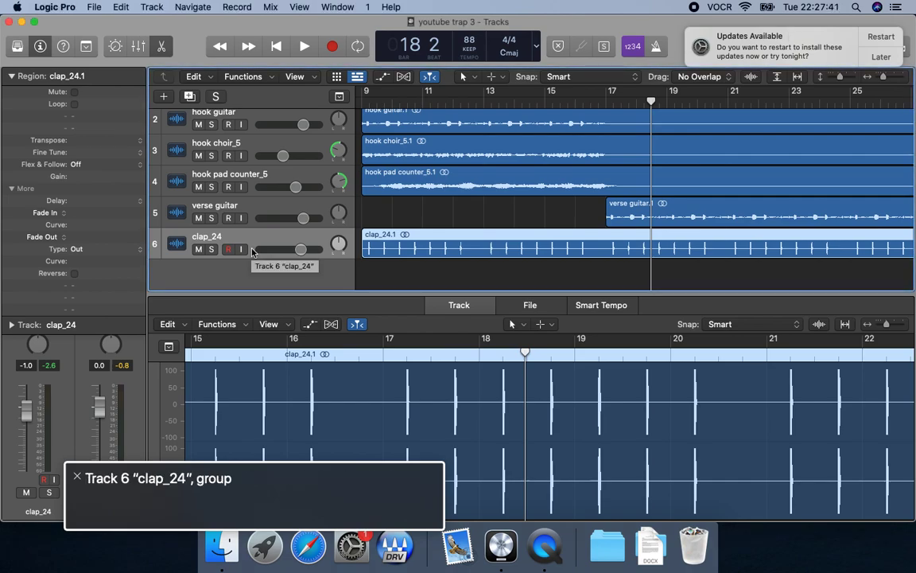
# Add a software instrument track below the clap track and show the sound Library.
pyautogui.press('alt+super+s')
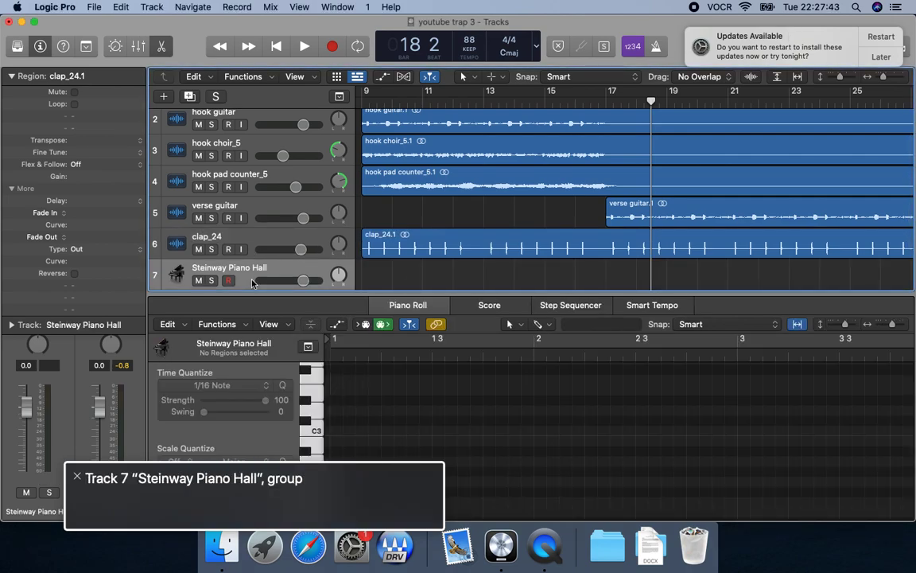
pyautogui.hotkey('ctrl', 'alt', 'shift', 'Up')
pyautogui.hotkey('ctrl', 'alt', 'shift', 'Up')
pyautogui.hotkey('ctrl', 'alt', 'Left')
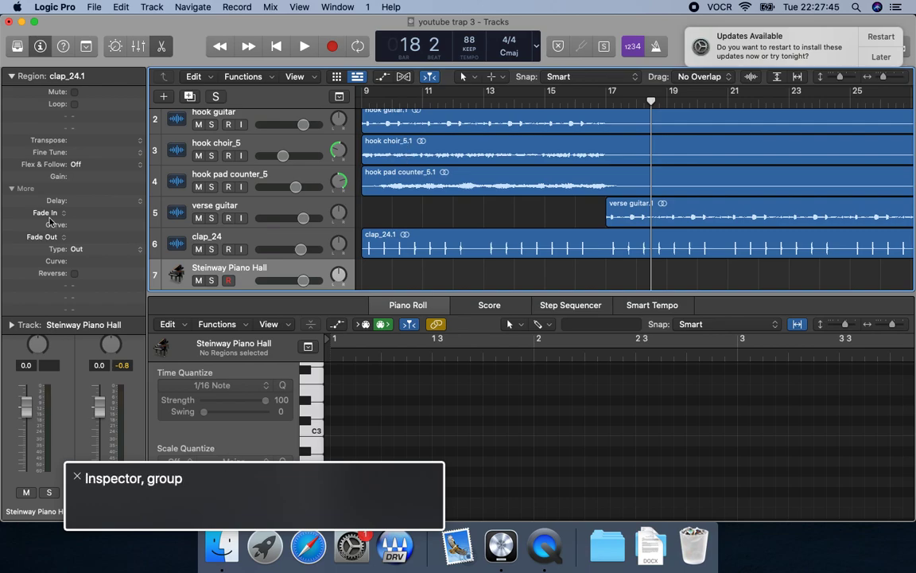
pyautogui.press('y')
pyautogui.hotkey('ctrl', 'alt', 'Right')
pyautogui.hotkey('ctrl', 'alt', 'Right')
pyautogui.hotkey('ctrl', 'alt', 'Right')
pyautogui.hotkey('ctrl', 'alt', 'Right')
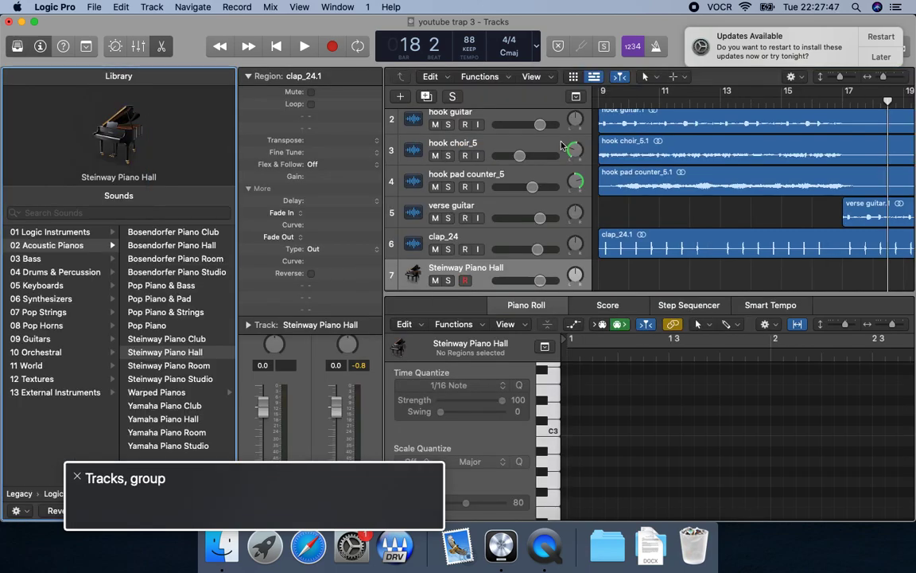
# Open the User Patches category in the Library for the new instrument track.
pyautogui.hotkey('ctrl', 'alt', 'Left')
pyautogui.hotkey('ctrl', 'alt', 'shift', 'Down')
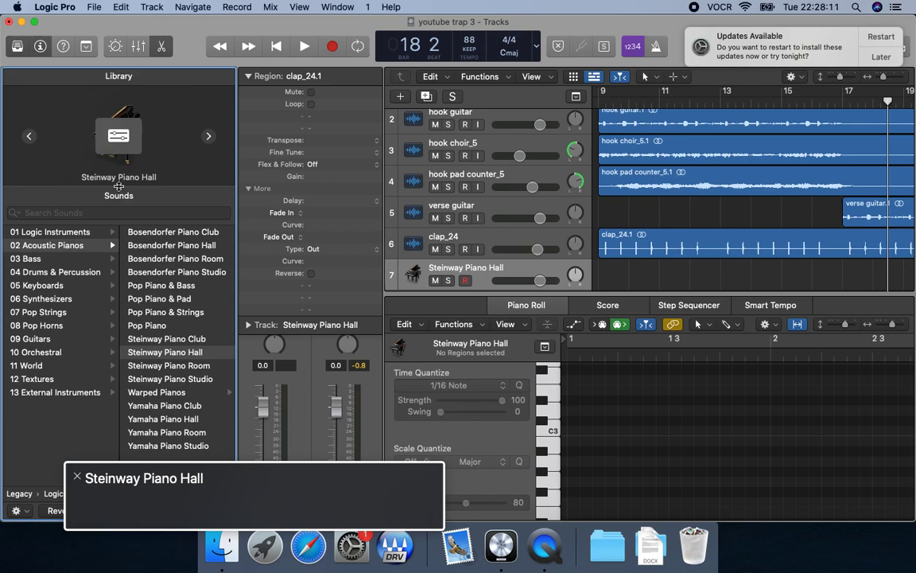
pyautogui.hotkey('ctrl', 'alt', 'Right')
pyautogui.hotkey('ctrl', 'alt', 'Right')
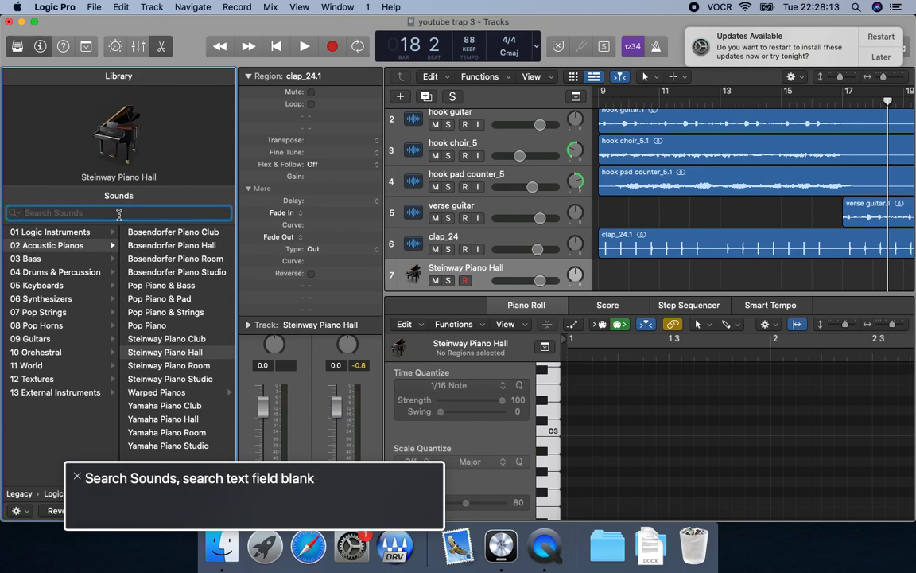
pyautogui.hotkey('ctrl', 'alt', 'shift', 'Down')
pyautogui.press('u')
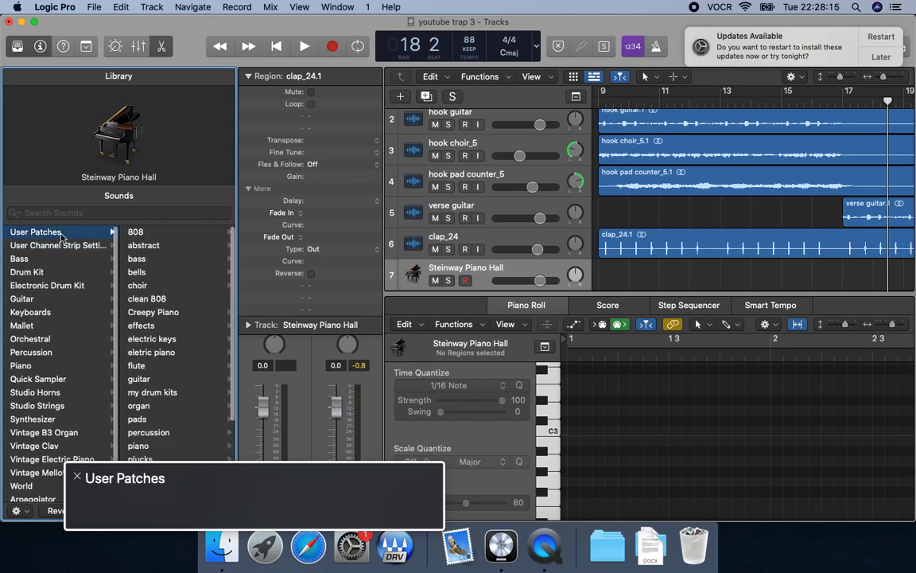
pyautogui.press('Right')
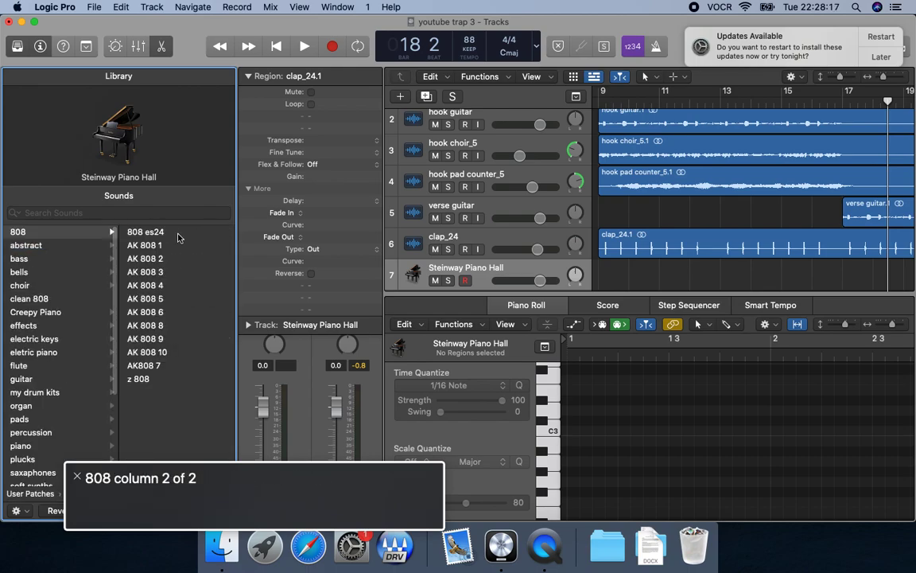
# Find the my drum kits category among the user patches in the Library.
pyautogui.press('Left')
pyautogui.press('Down')
pyautogui.press('Down')
pyautogui.press('Down')
pyautogui.press('Down')
pyautogui.press('Down')
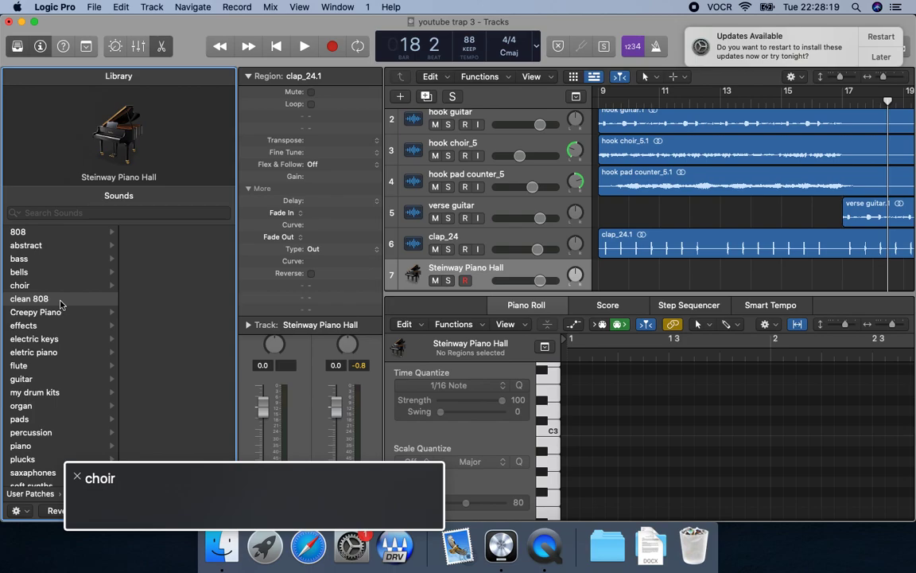
pyautogui.press('Down')
pyautogui.press('Down')
pyautogui.press('Down')
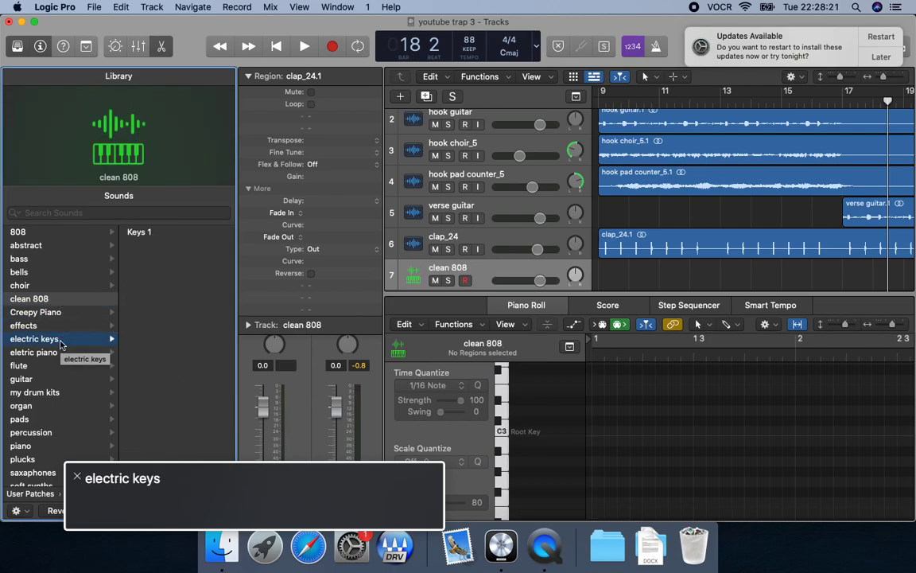
pyautogui.press('Down')
pyautogui.press('Down')
pyautogui.press('Down')
pyautogui.press('Down')
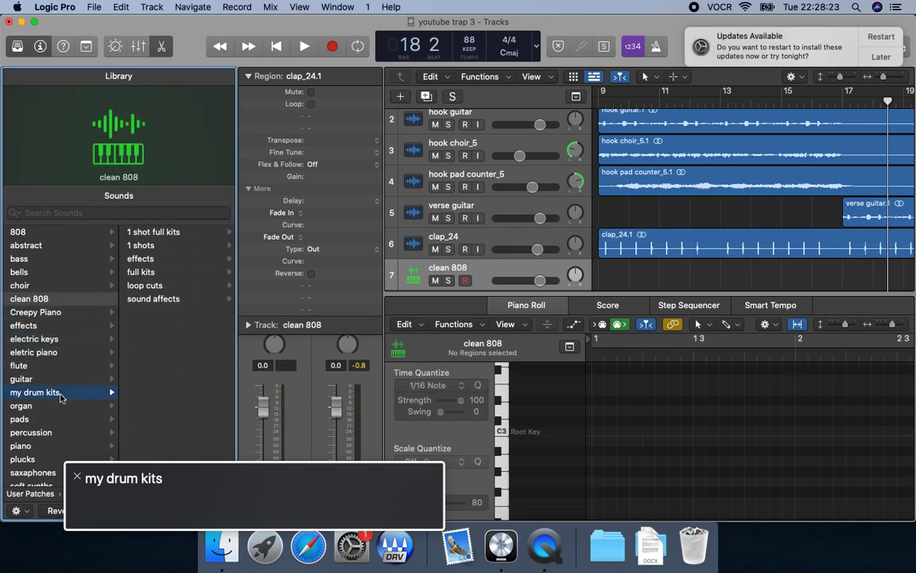
# Open the full kits folder of my drum kits and select its trap group.
pyautogui.press('Right')
pyautogui.press('Down')
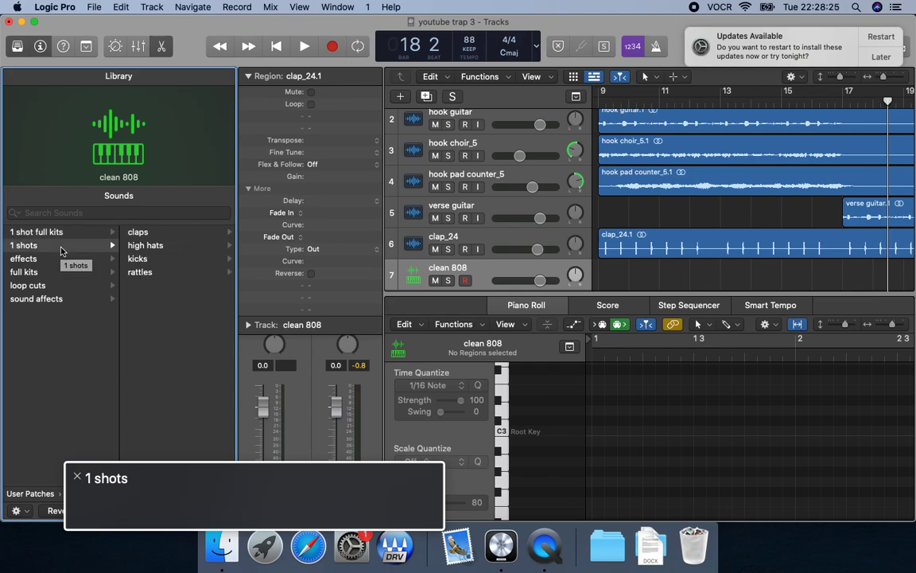
pyautogui.press('Down')
pyautogui.press('Down')
pyautogui.press('Right')
pyautogui.press('Down')
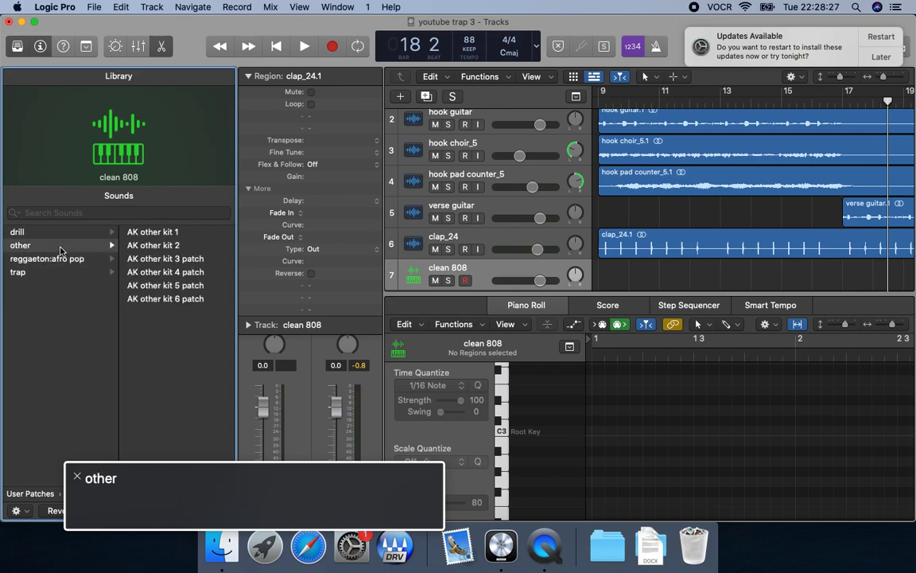
pyautogui.press('Down')
# Load the AK trap kit 4 patch from the trap full kits onto the new instrument track.
pyautogui.press('Down')
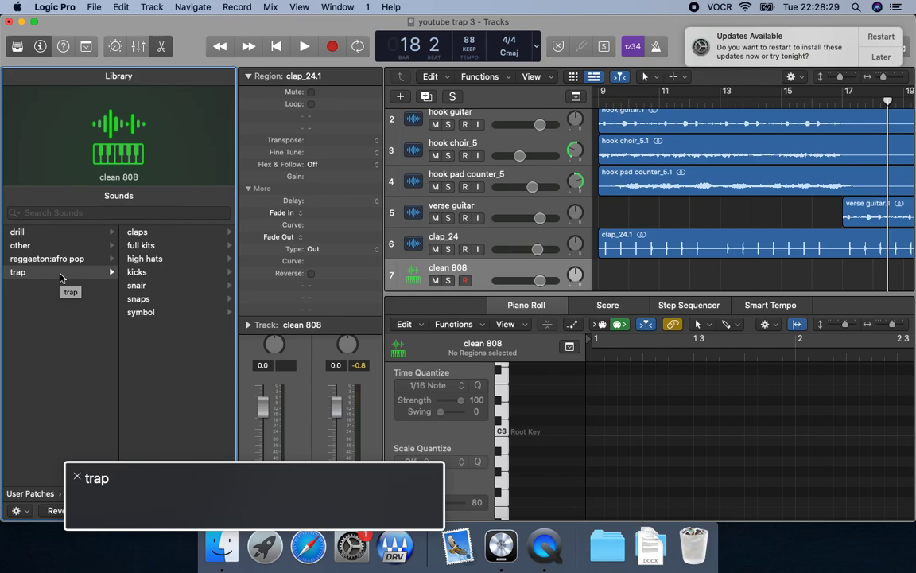
pyautogui.press('Right')
pyautogui.press('Down')
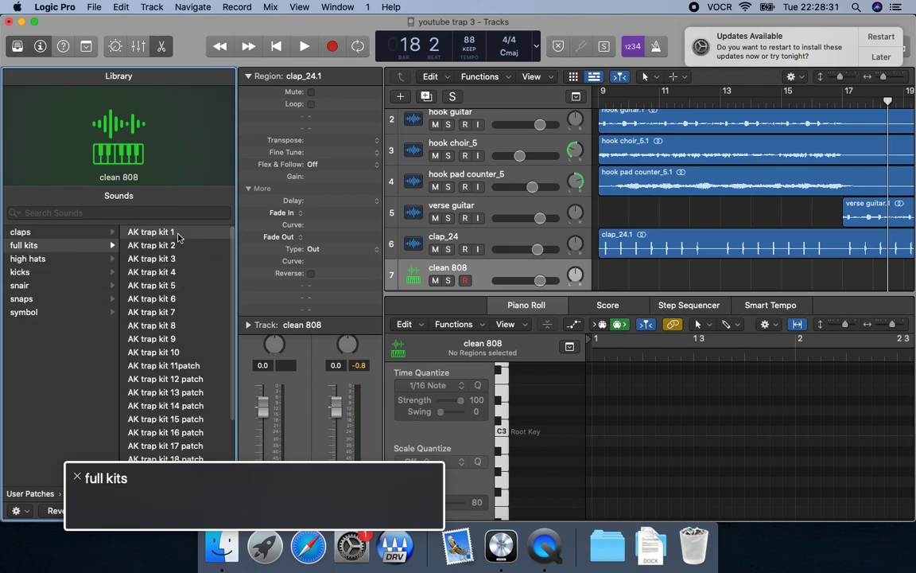
pyautogui.press('Right')
pyautogui.press('Down')
pyautogui.press('Down')
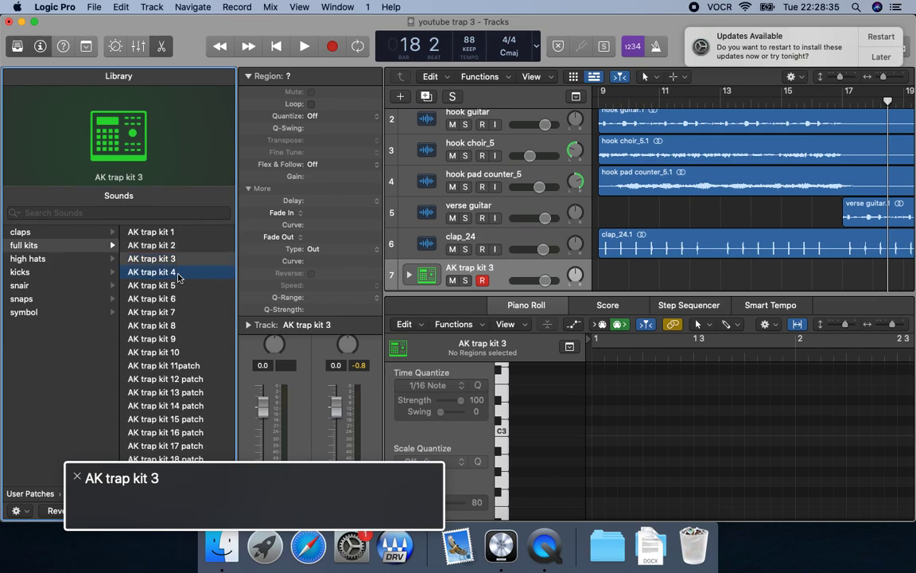
pyautogui.press('Down')
# Go to the track headers, expand the AK trap kit 4 stack and select its kick subtrack.
pyautogui.hotkey('ctrl', 'alt', 'shift', 'Up')
pyautogui.hotkey('ctrl', 'alt', 'shift', 'Up')
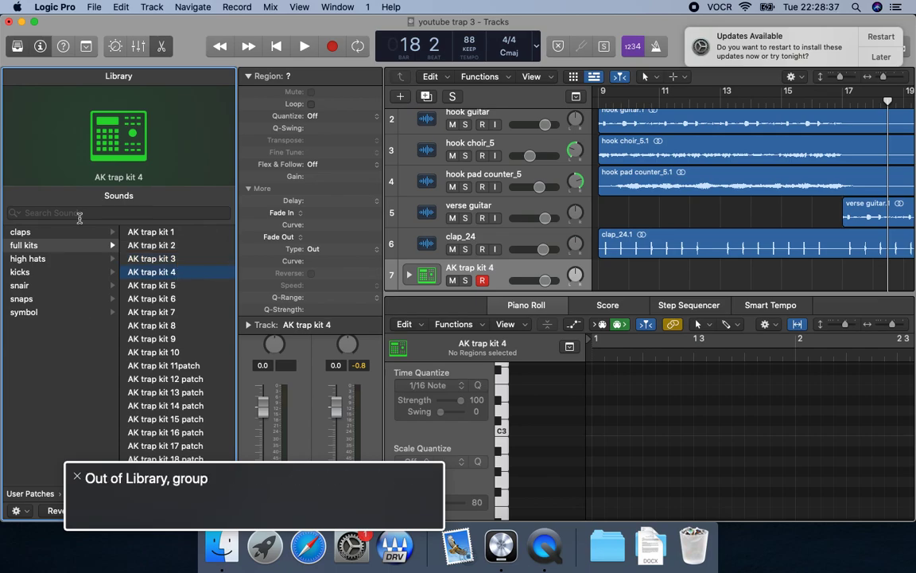
pyautogui.hotkey('ctrl', 'alt', 'Right')
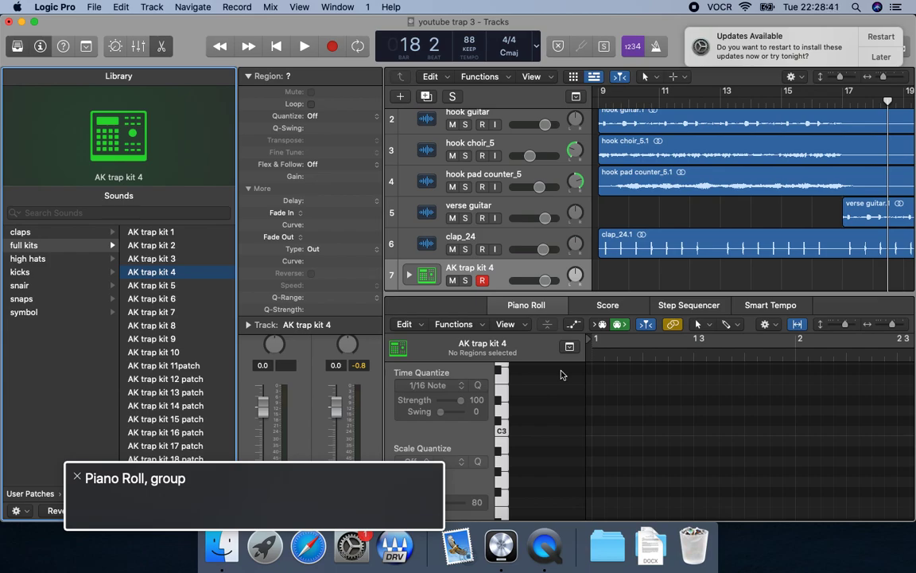
pyautogui.hotkey('ctrl', 'alt', 'Left')
pyautogui.hotkey('ctrl', 'alt', 'Right')
pyautogui.hotkey('ctrl', 'alt', 'shift', 'Down')
pyautogui.hotkey('ctrl', 'alt', 'Right')
pyautogui.hotkey('ctrl', 'alt', 'shift', 'Down')
pyautogui.press('ctrl+super+Right')
pyautogui.press('Down')
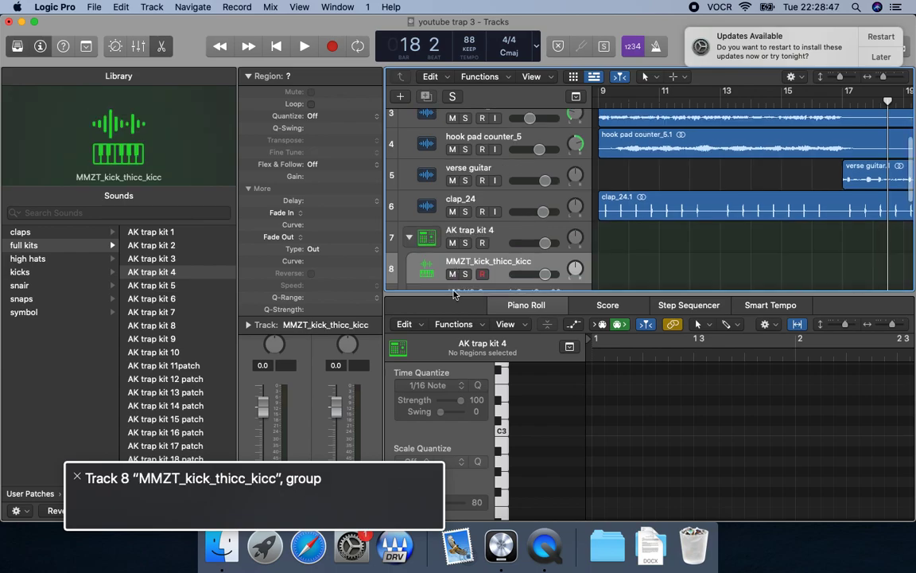
# Delete all AK trap kit 4 subtracks except MURDA_HAT_CLOSED_456, and save the project.
pyautogui.press('Up')
pyautogui.press('Down')
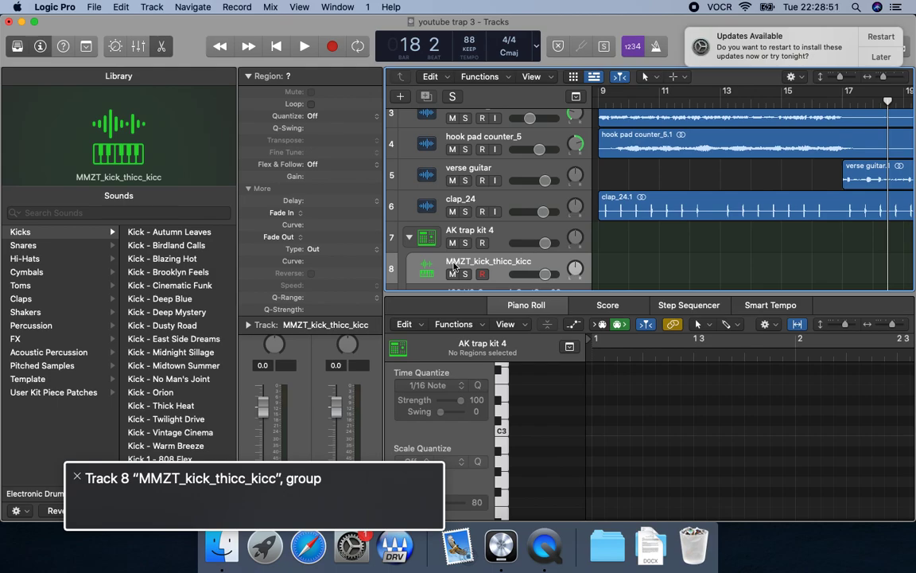
pyautogui.press('Down')
pyautogui.press('Down')
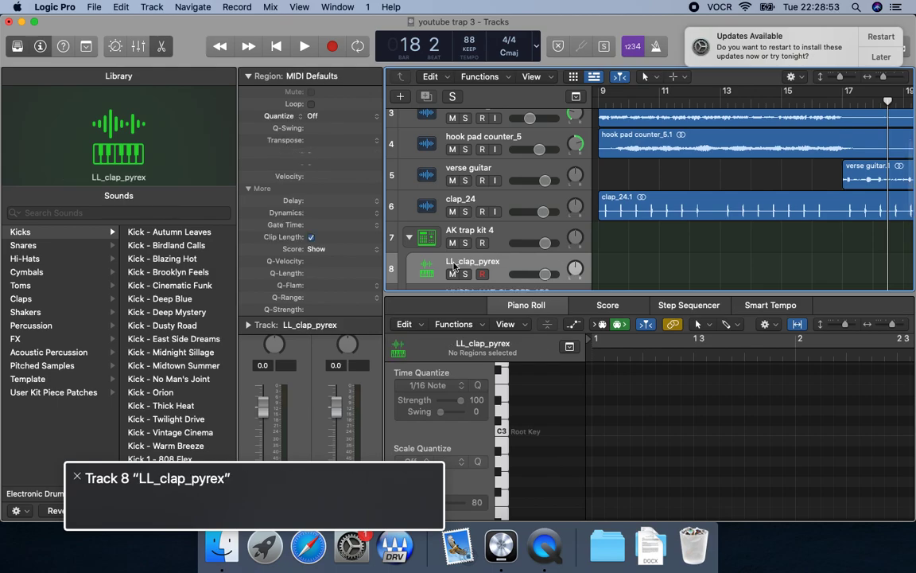
pyautogui.press('Down')
pyautogui.press('Down')
pyautogui.press('Down')
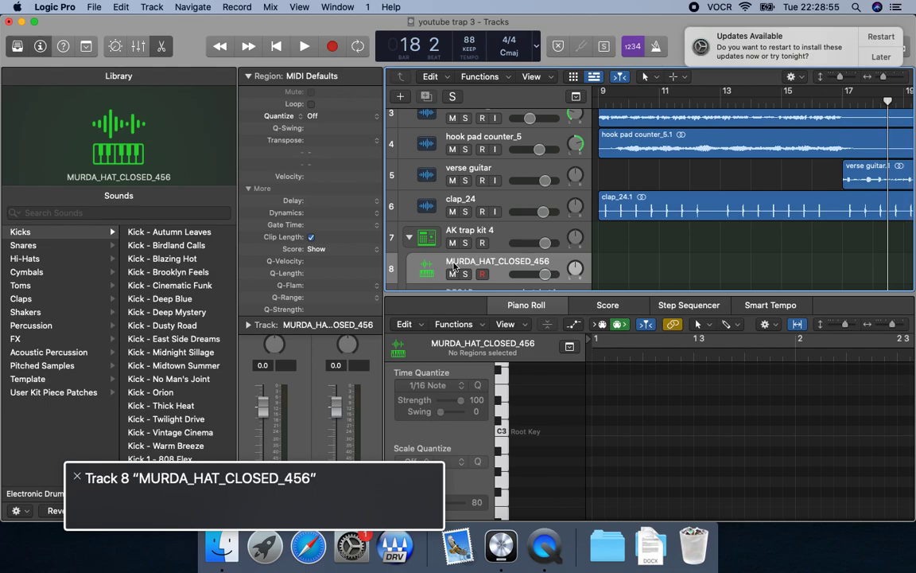
pyautogui.press('super+BackSpace')
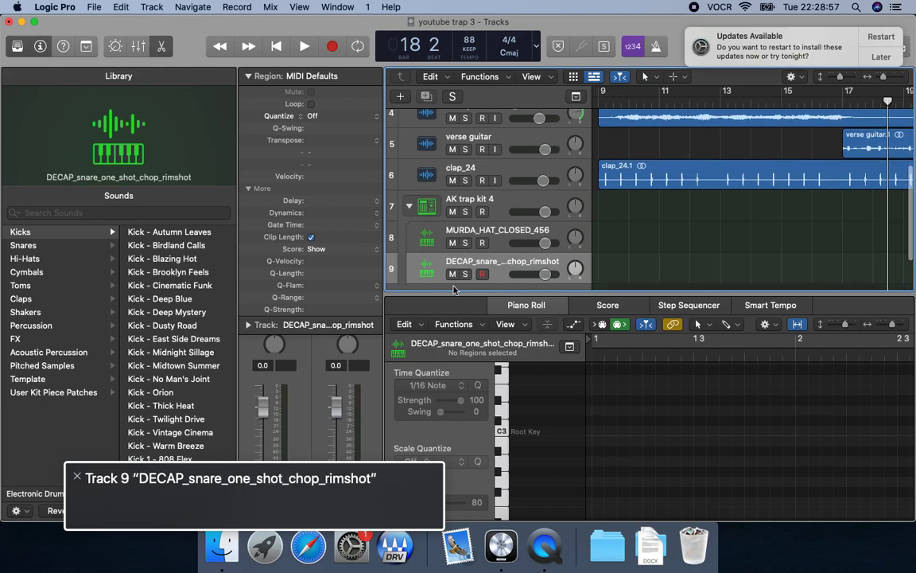
pyautogui.press('super+BackSpace')
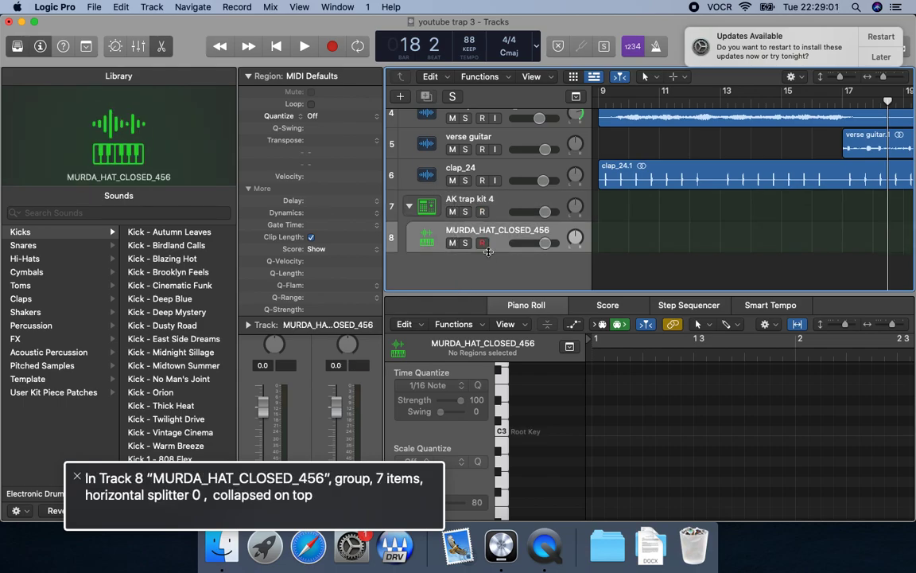
pyautogui.press('super+s')
# Switch to Finder, open the ghost drive from the desktop and enter its mac folder.
pyautogui.hotkey('ctrl', 'alt', 'shift', 'd')
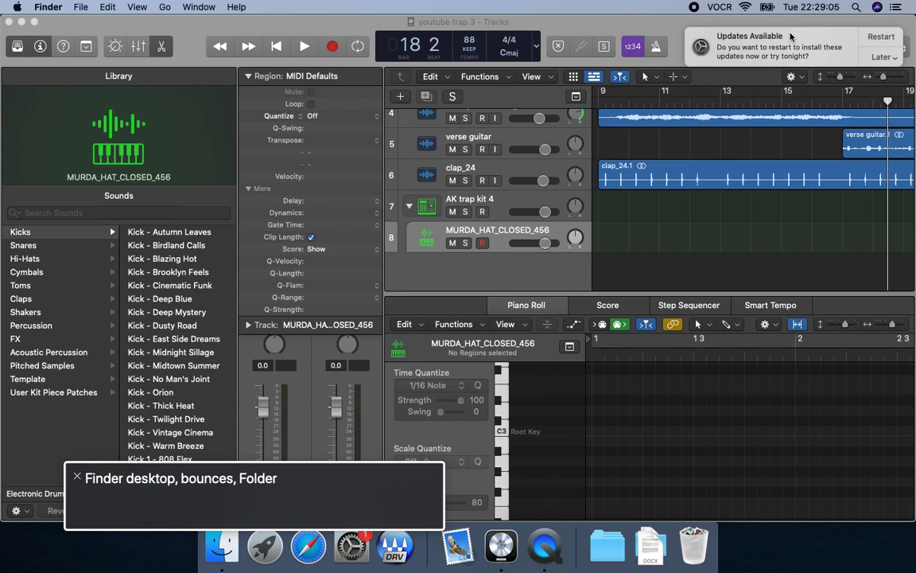
pyautogui.press('Left')
pyautogui.press('Right')
pyautogui.press('Down')
pyautogui.press('super+o')
pyautogui.press('Down')
pyautogui.press('Right')
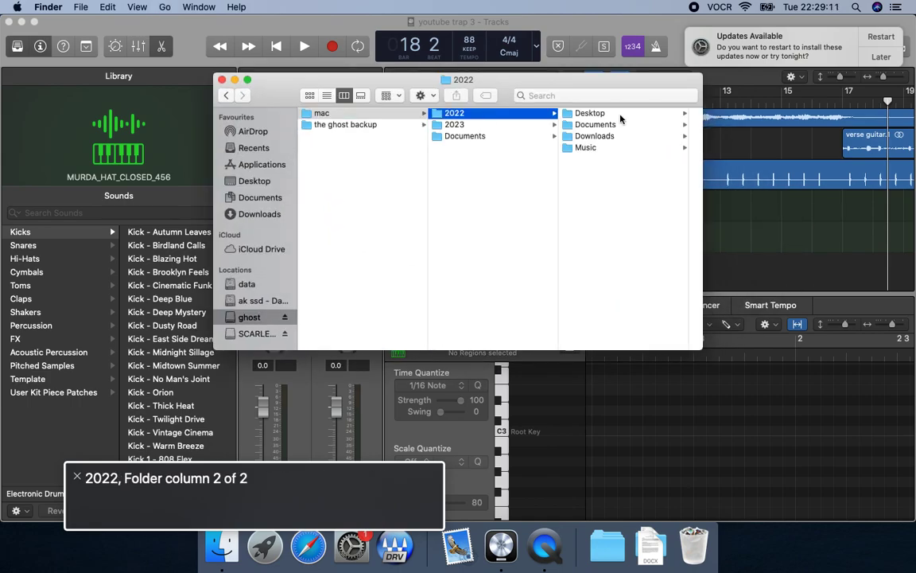
# Select the Downloads folder inside the 2022 folder.
pyautogui.press('Right')
pyautogui.press('Left')
pyautogui.press('Down')
pyautogui.press('Down')
pyautogui.press('Up')
pyautogui.press('Up')
pyautogui.press('Right')
pyautogui.press('Down')
pyautogui.press('Down')
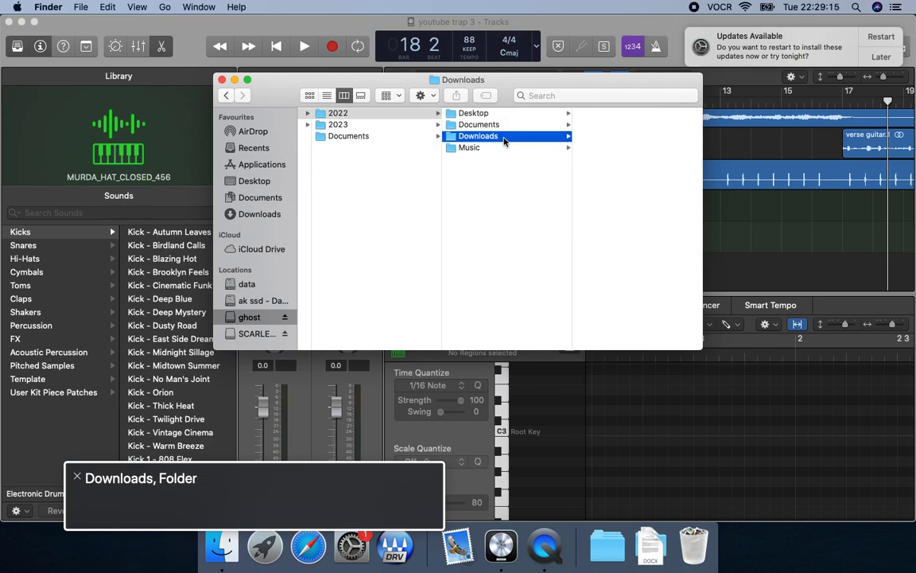
# Enter the samples folder in Downloads and select the cymatics folder.
pyautogui.press('Right')
pyautogui.press('s')
pyautogui.press('Right')
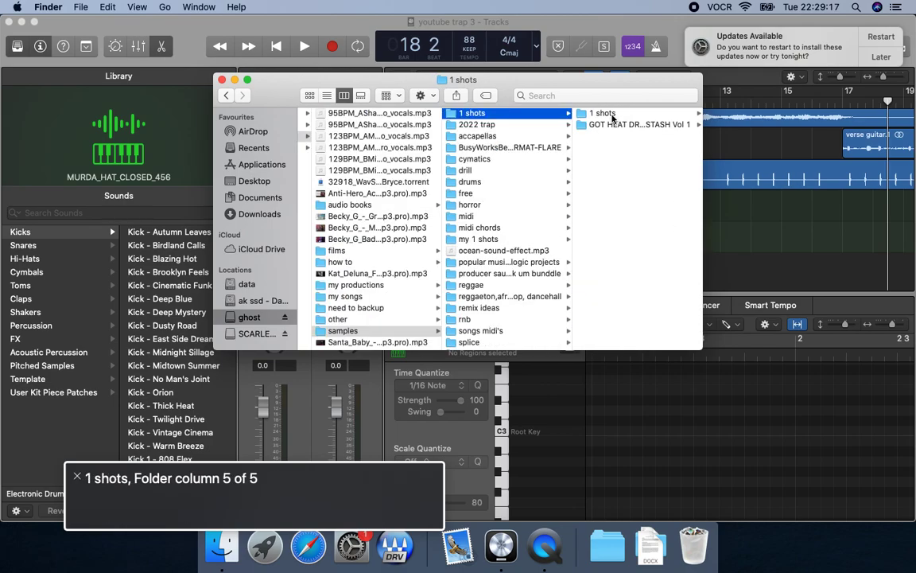
pyautogui.press('c')
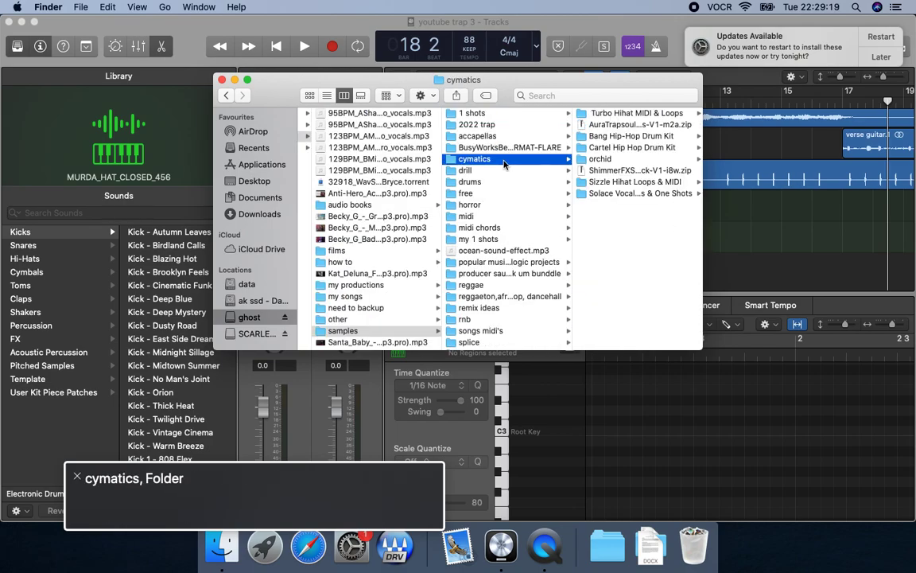
# Browse into Turbo Hihat MIDI & Loops and select the trap folder within its MIDI folder.
pyautogui.press('Right')
pyautogui.press('Right')
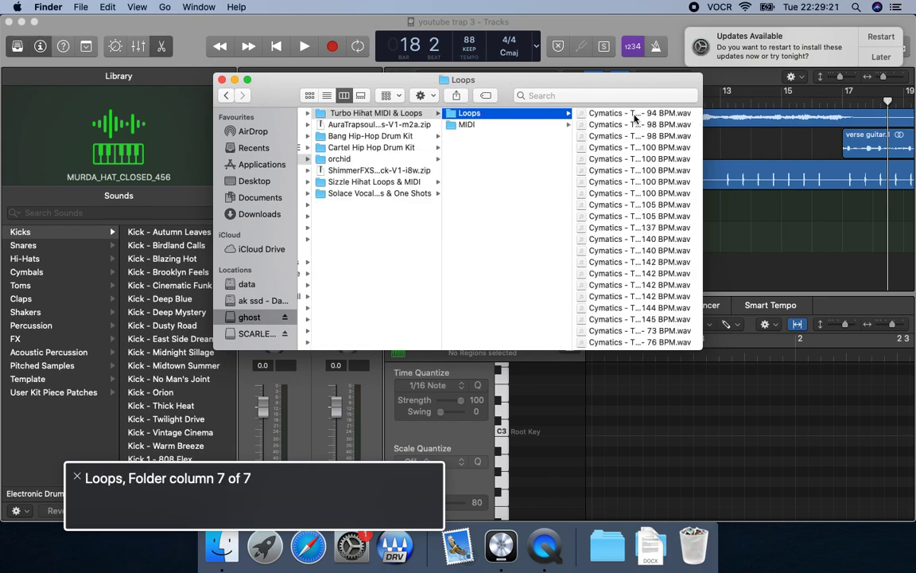
pyautogui.press('Down')
pyautogui.press('Right')
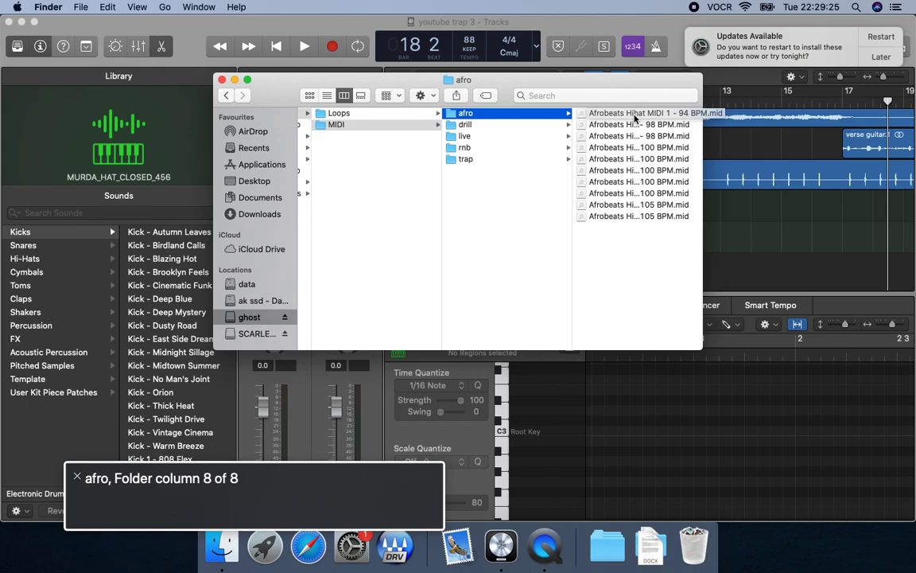
pyautogui.click(503, 127)
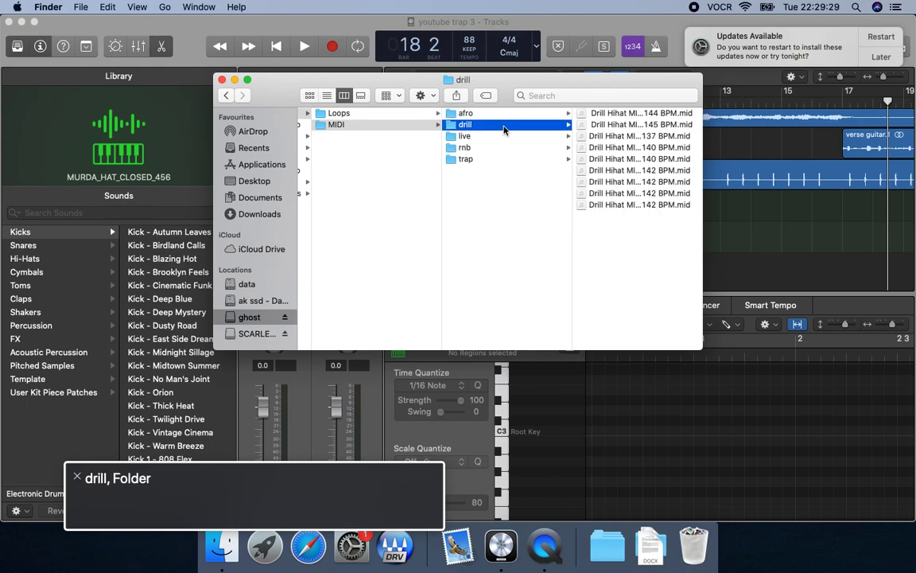
pyautogui.click(504, 136)
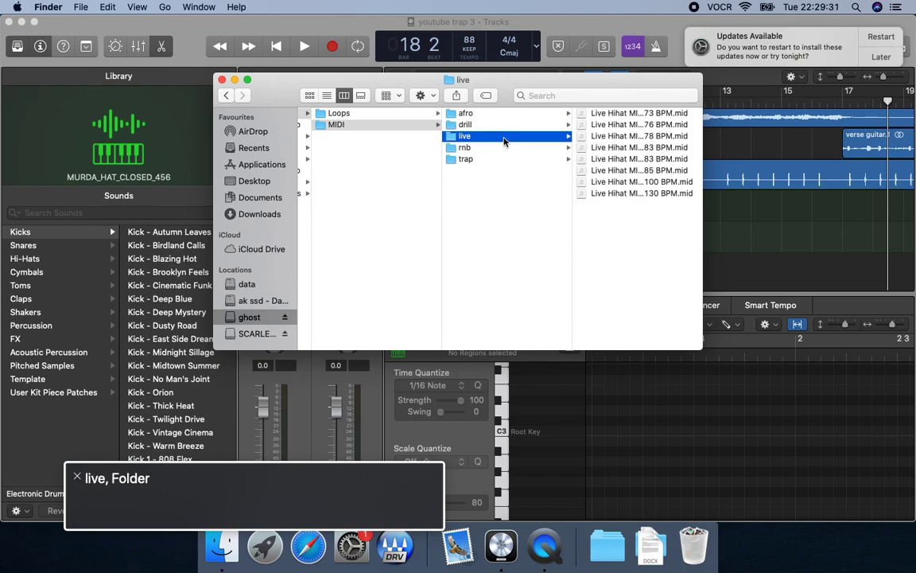
pyautogui.click(504, 159)
# Copy the Trap Hihat MIDI 2 - 110 BPM file, return to Logic Pro and place the playhead at bar 9.
pyautogui.press('Right')
pyautogui.press('Down')
pyautogui.press('super+c')
pyautogui.press('super+Tab')
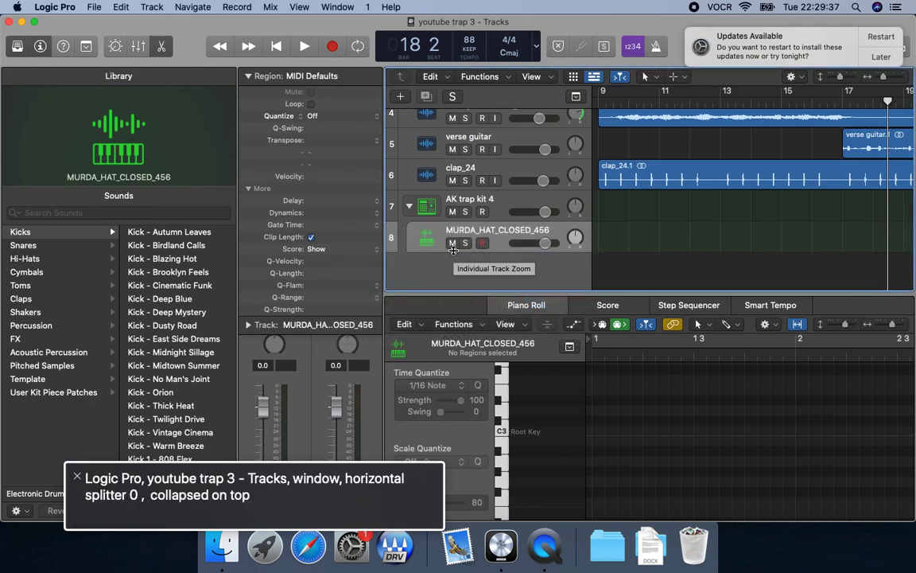
pyautogui.press(',')
pyautogui.press('Return')
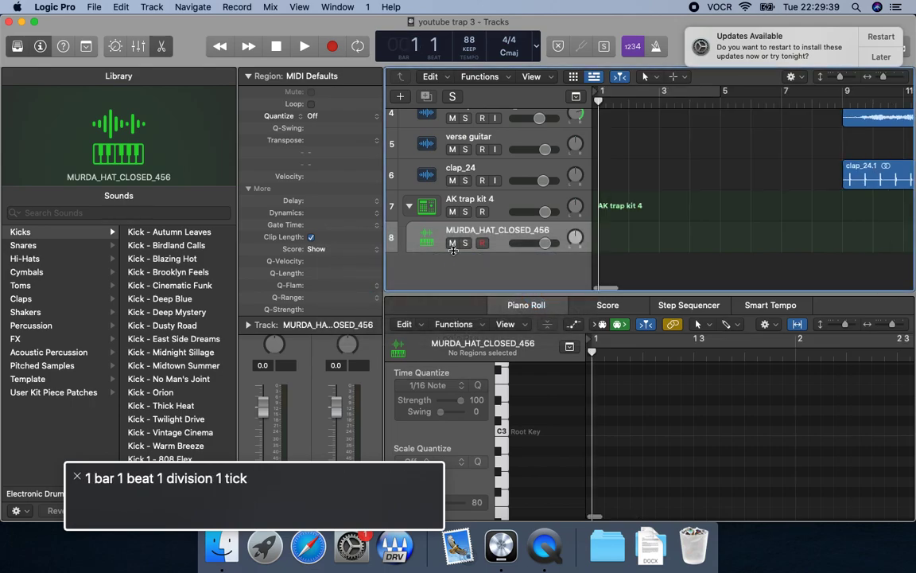
pyautogui.hotkey('shift', '.')
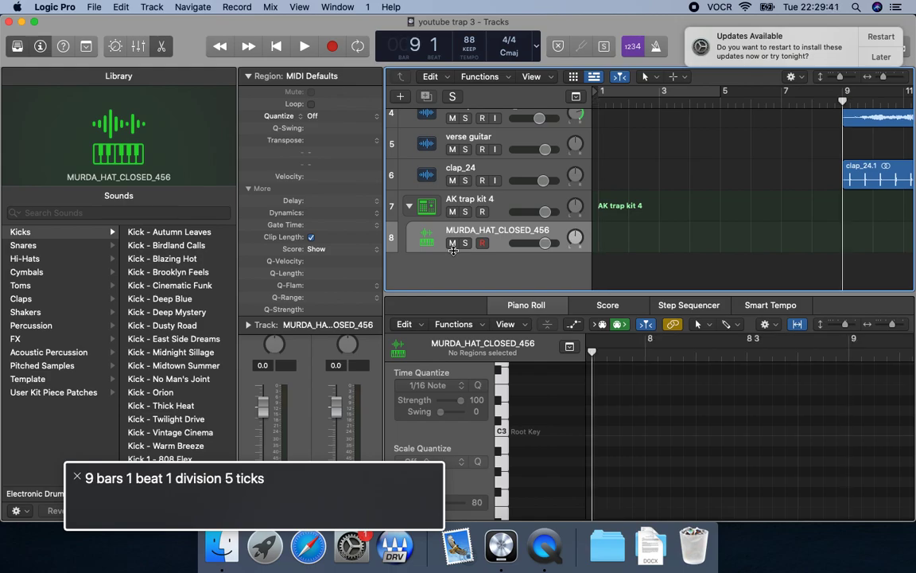
# Paste the 110 BPM hi-hat MIDI on the MURDA_HAT_CLOSED_456 track at bar 9, audition it and undo the paste.
pyautogui.press('super+v')
pyautogui.press('space')
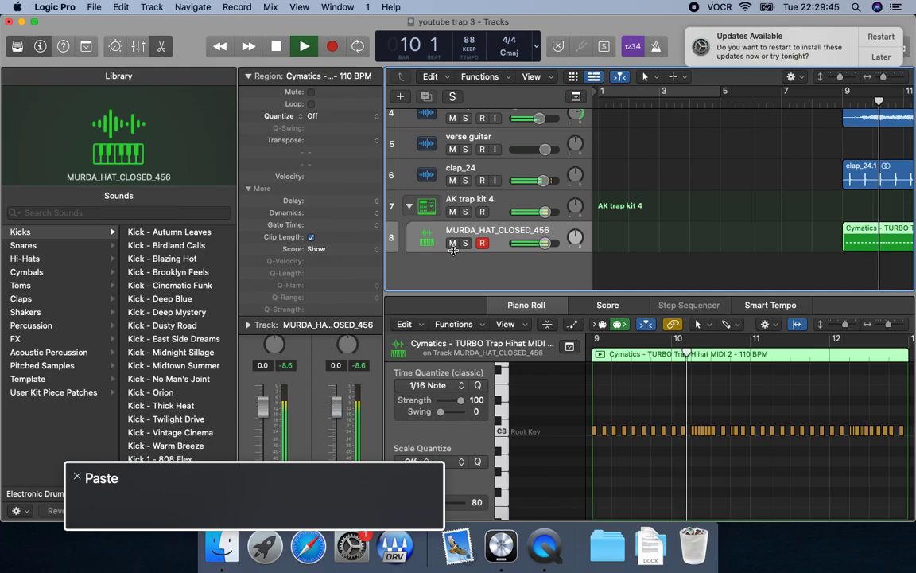
pyautogui.press('space')
pyautogui.press('super+z')
# Copy the next trap hi-hat MIDI file from Finder, paste it at bar 9, audition it and undo the paste.
pyautogui.press('super+Tab')
pyautogui.press('Down')
pyautogui.press('super+c')
pyautogui.press('super+Tab')
pyautogui.press(',')
pyautogui.press(',')
pyautogui.press('super+v')
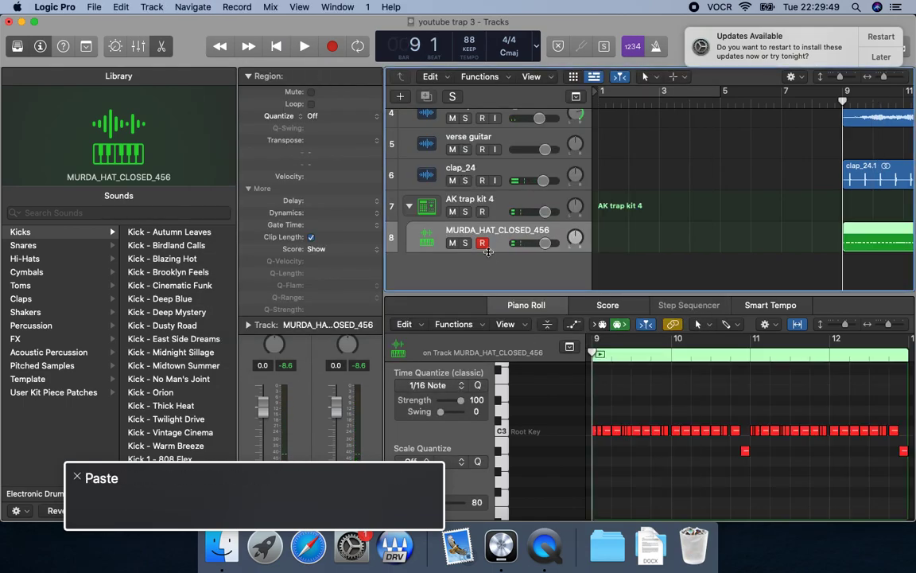
pyautogui.press('space')
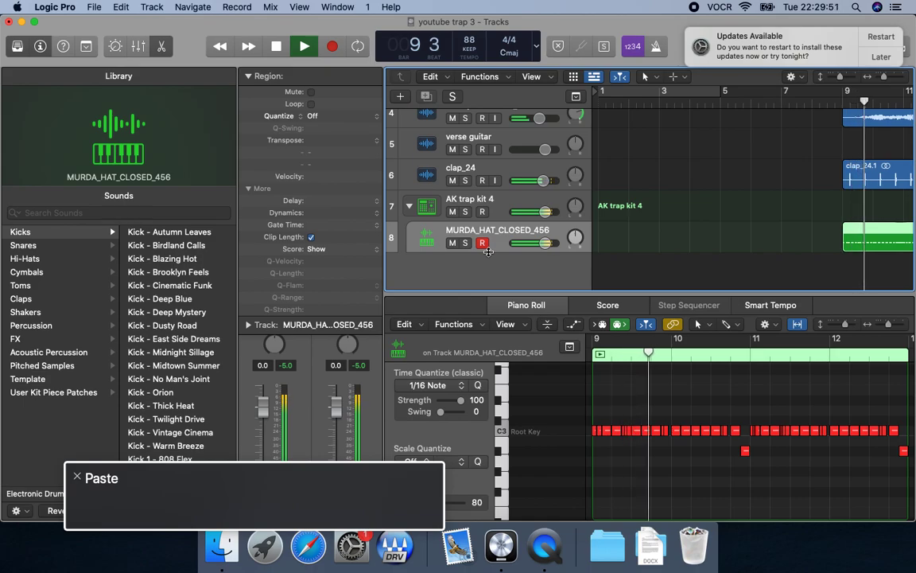
pyautogui.press('space')
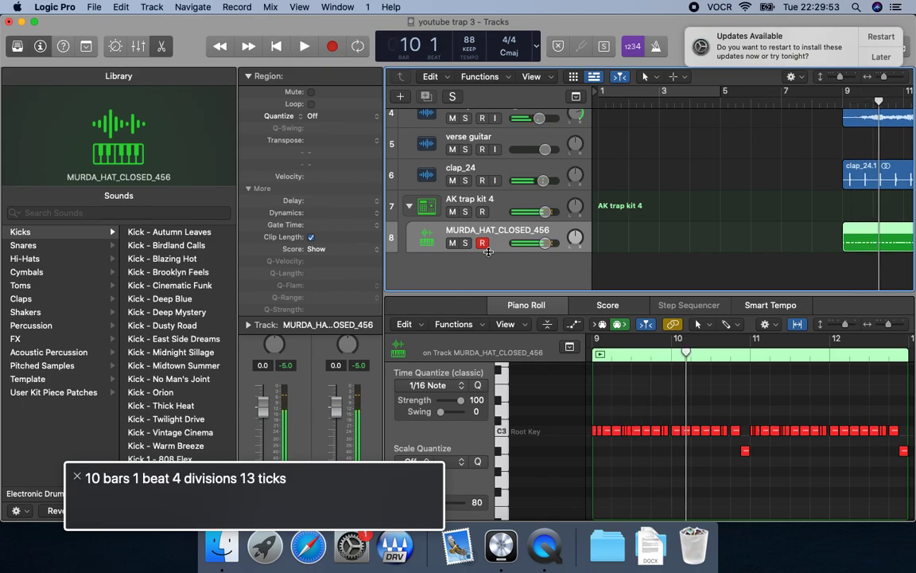
pyautogui.press('super+z')
# Try Trap Hihat MIDI 4 - 125 BPM from Finder on the hat track at bar 9, then undo the paste.
pyautogui.press('super+Tab')
pyautogui.press('Down')
pyautogui.press('super+Tab')
pyautogui.press(',')
pyautogui.press('super+v')
pyautogui.press('space')
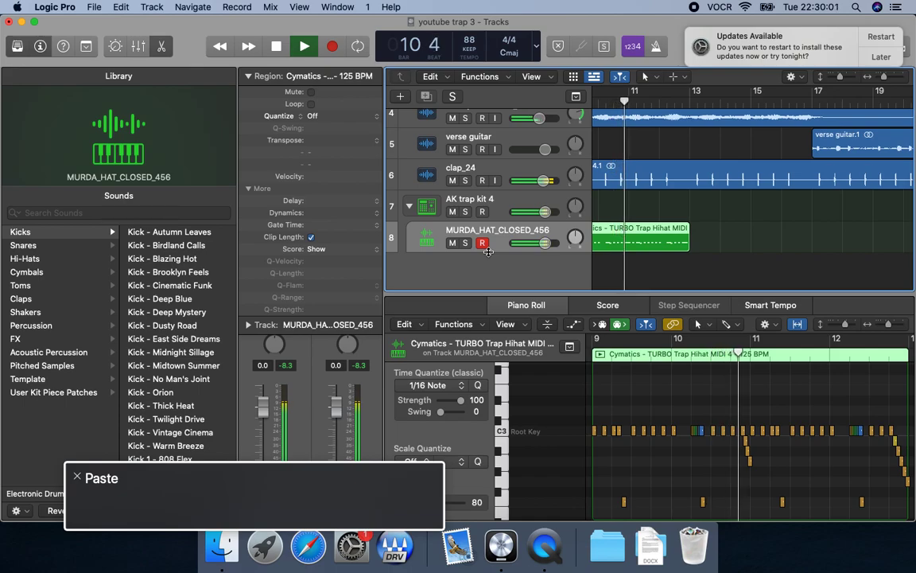
pyautogui.press('space')
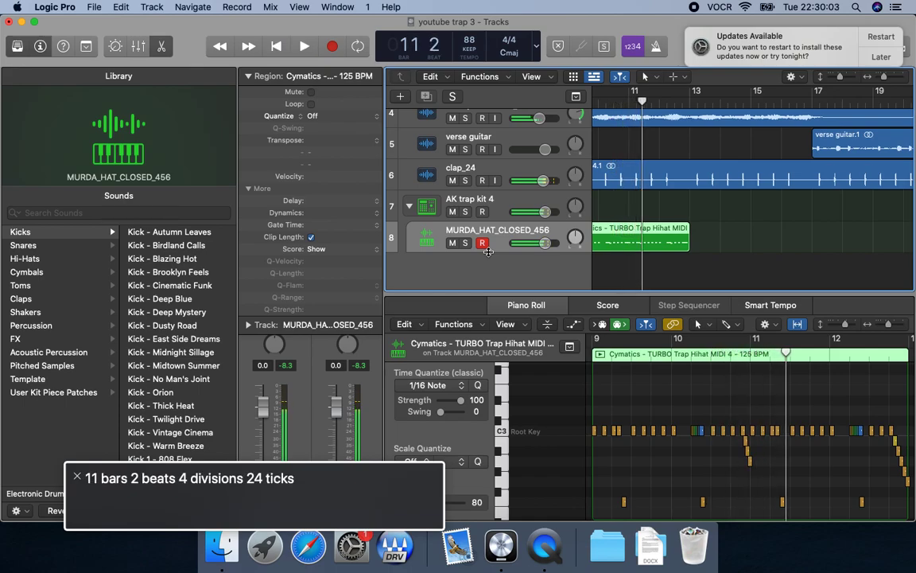
pyautogui.press('super+z')
# Copy Trap Hihat MIDI 5 - 129 BPM.mid from Finder and paste it on the MURDA_HAT_CLOSED_456 track in Logic Pro at bar 9.
pyautogui.press('super+Tab')
pyautogui.press('super+c')
pyautogui.press('super+Tab')
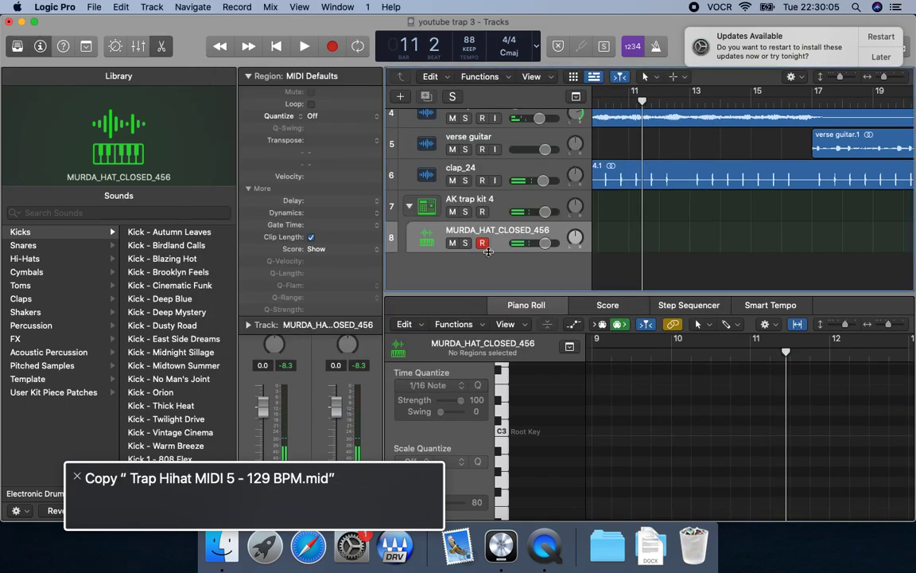
pyautogui.press(',')
pyautogui.press(',')
pyautogui.press(',')
pyautogui.press('super+v')
# Audition the pasted 129 BPM hi-hat pattern with the other tracks, replaying it from the start of its region.
pyautogui.press('space')
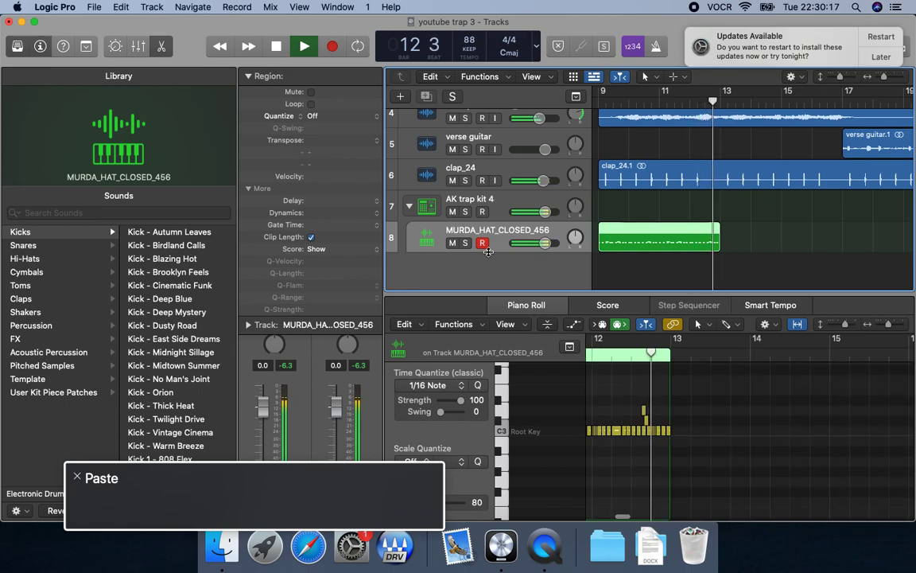
pyautogui.press('space')
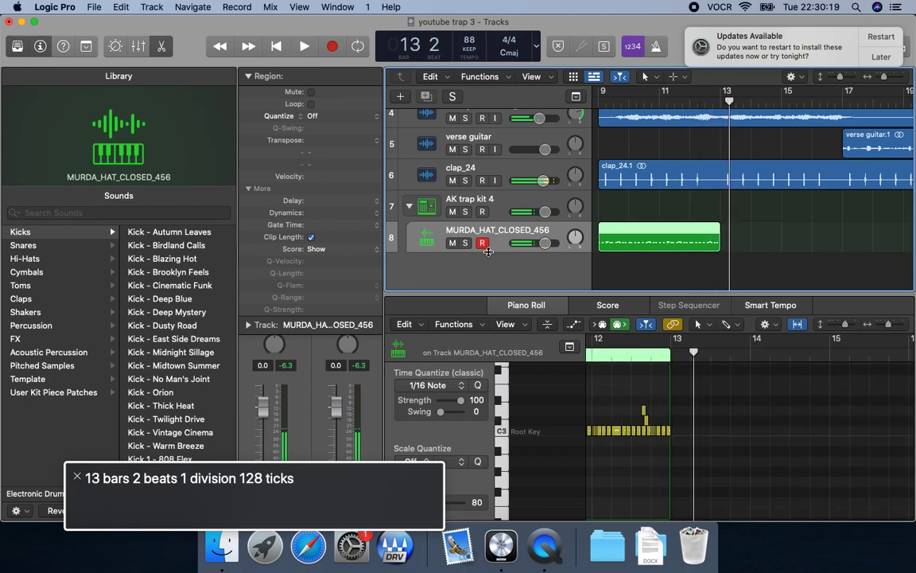
pyautogui.hotkey('shift', 'space')
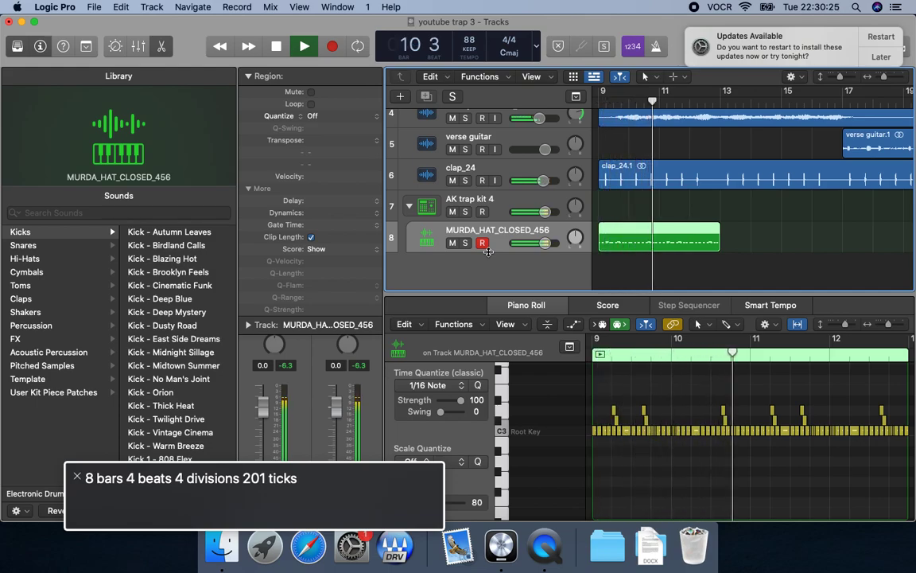
pyautogui.press('space')
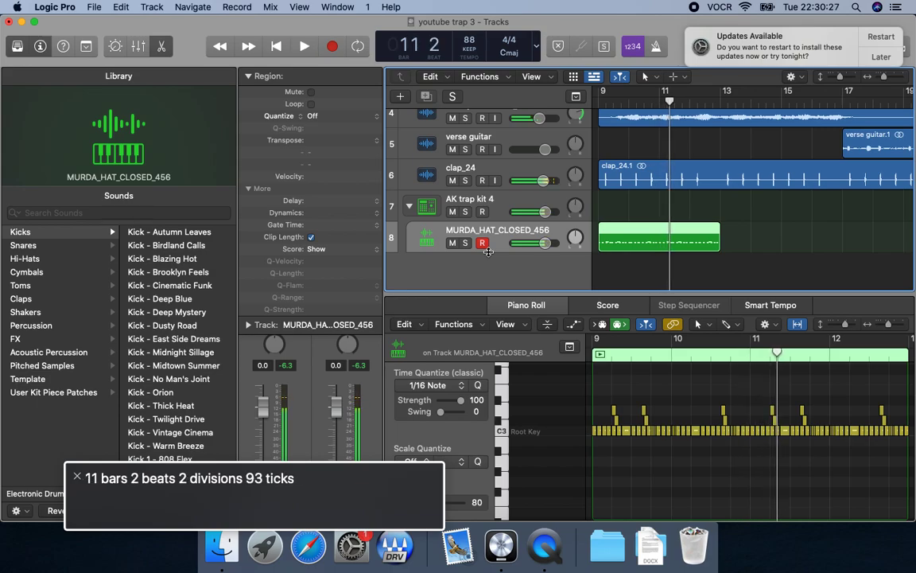
# Paste a second copy of the 129 BPM hi-hat pattern on the hat track at bar 13.
pyautogui.press('.')
pyautogui.press('.')
pyautogui.press('space')
pyautogui.press('space')
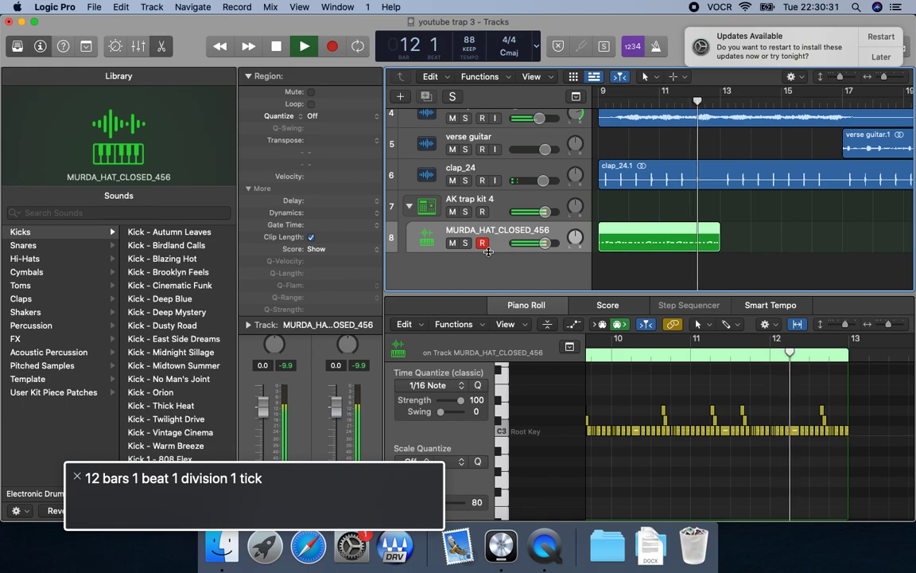
pyautogui.press('space')
pyautogui.press('.')
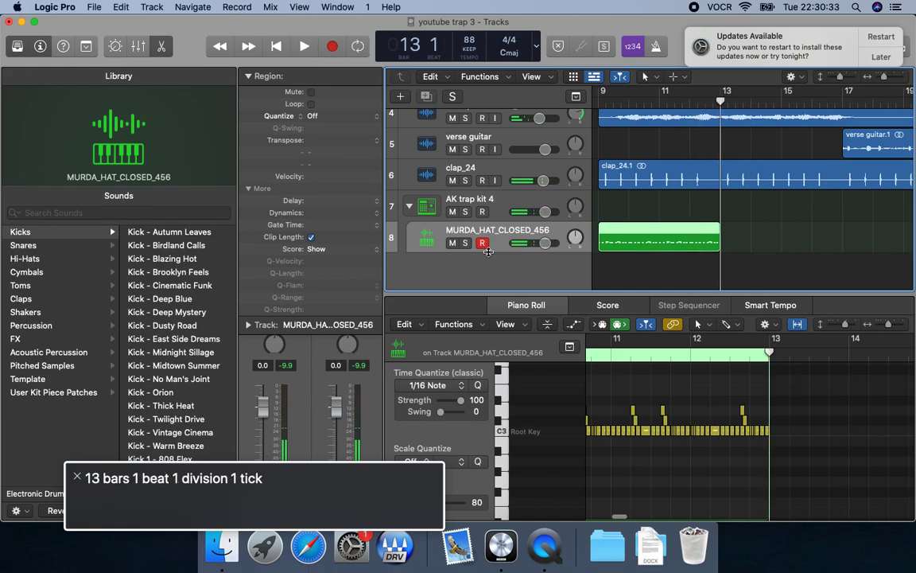
pyautogui.press('super+v')
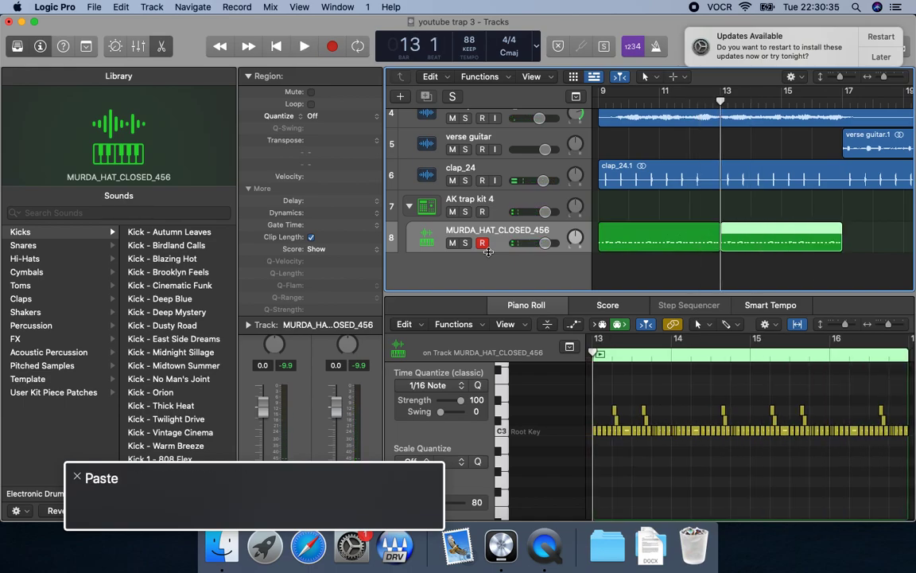
# Play from bar 12 to check the transition between the two hi-hat regions at bar 13.
pyautogui.press(',')
pyautogui.press('space')
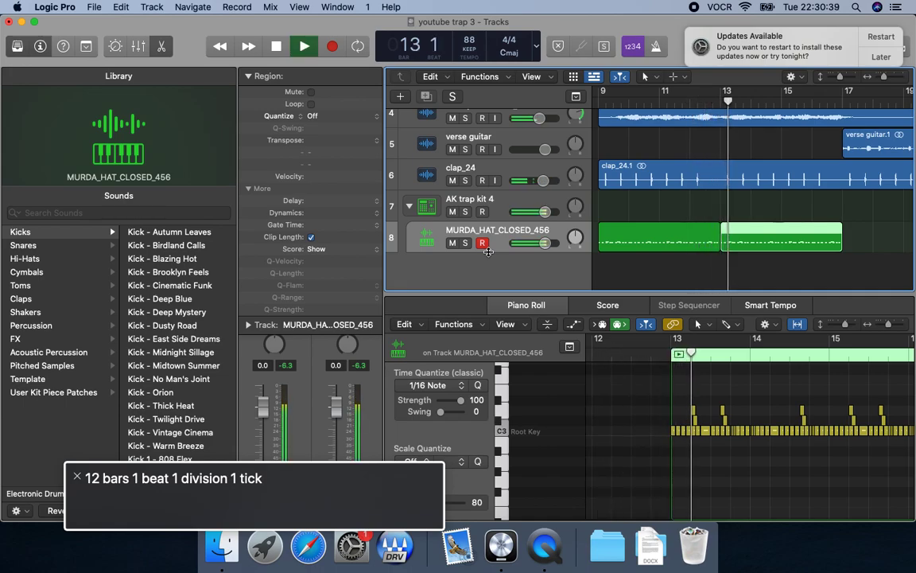
pyautogui.press('space')
# Solo the MURDA_HAT_CLOSED_456 track, audition its two regions from bar 9 and turn solo off again.
pyautogui.hotkey('ctrl', 'alt', 'shift', 'Up')
pyautogui.press('Up')
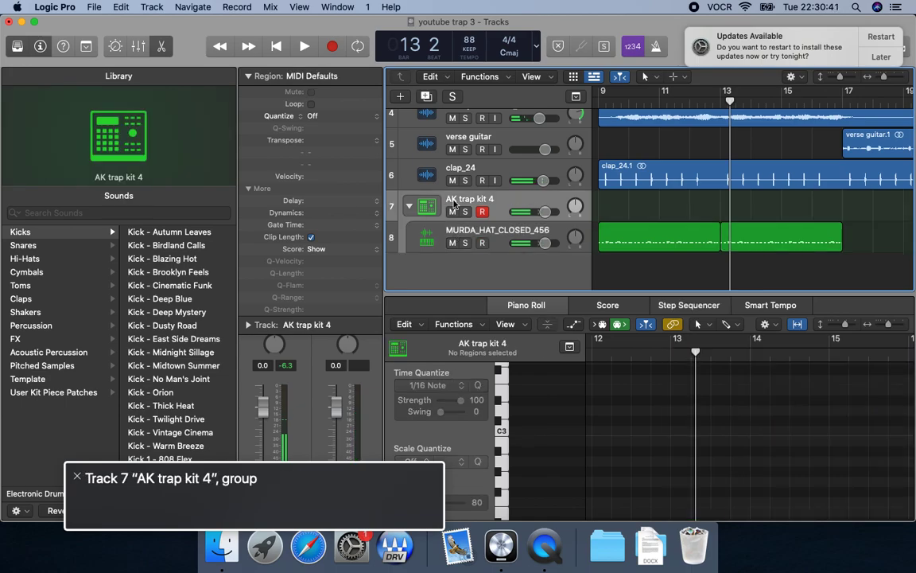
pyautogui.press('Down')
pyautogui.press('s')
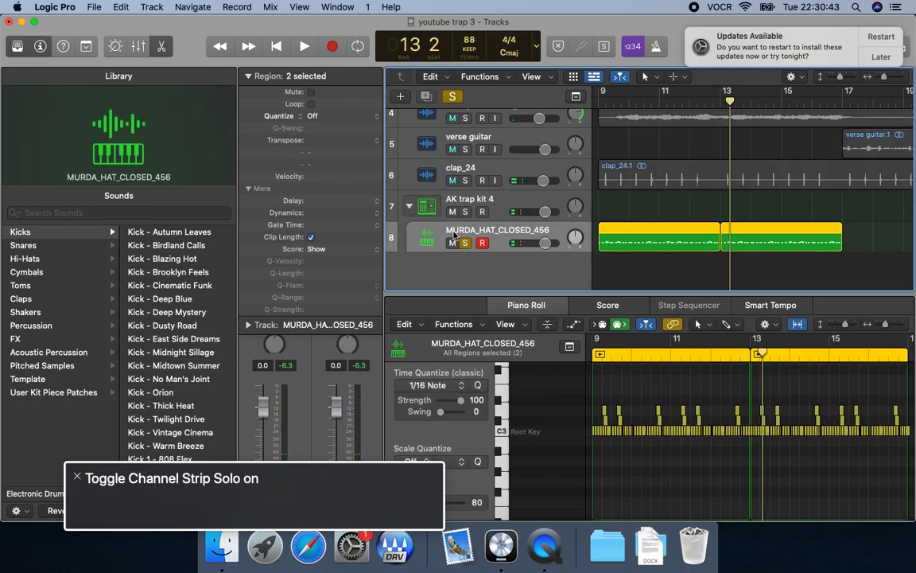
pyautogui.press('Up')
pyautogui.press('Down')
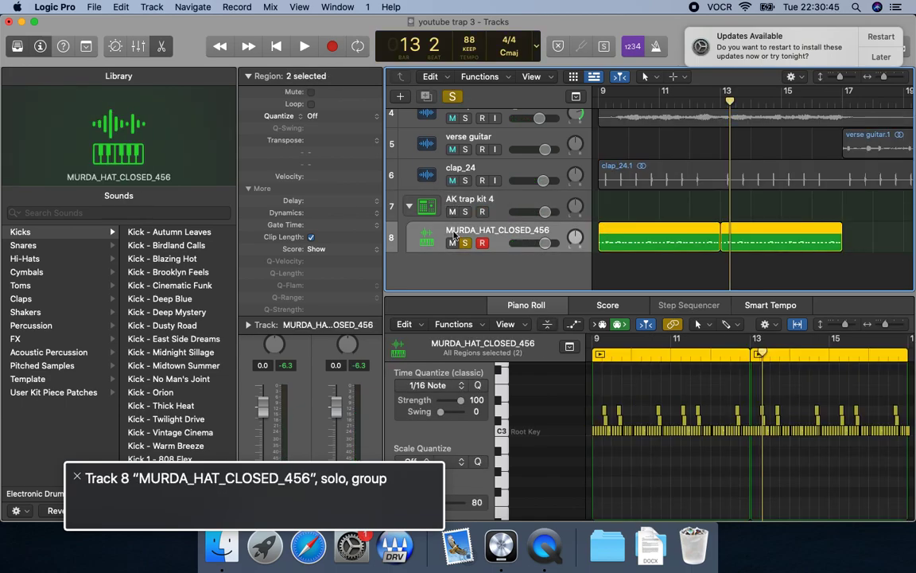
pyautogui.hotkey('shift', 'space')
pyautogui.press('space')
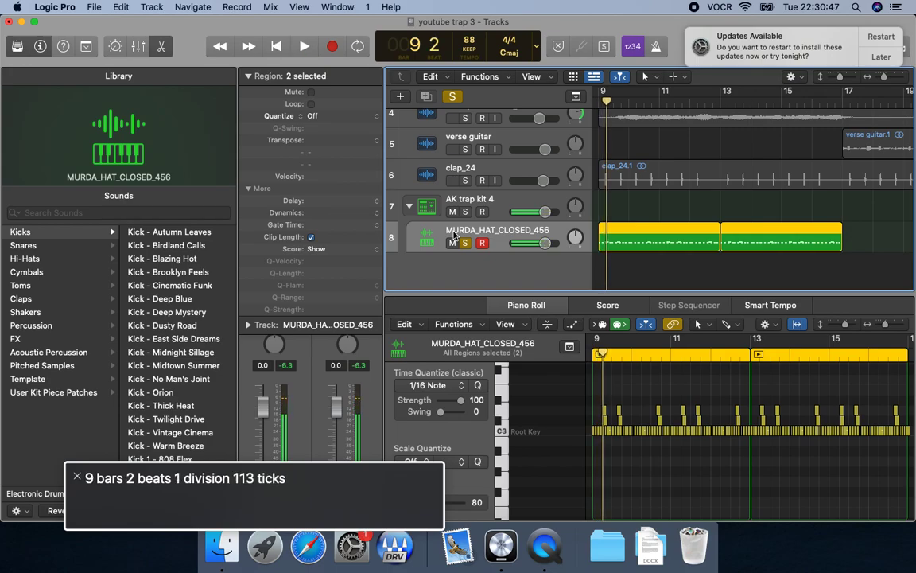
pyautogui.press('s')
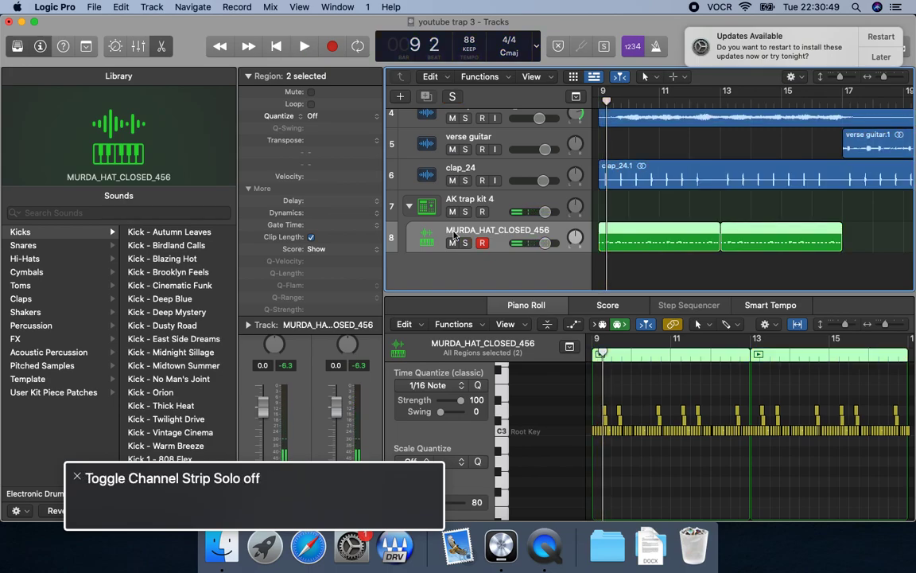
# Open both hi-hat regions in a separate Piano Roll window and select all their notes.
pyautogui.press('super+4')
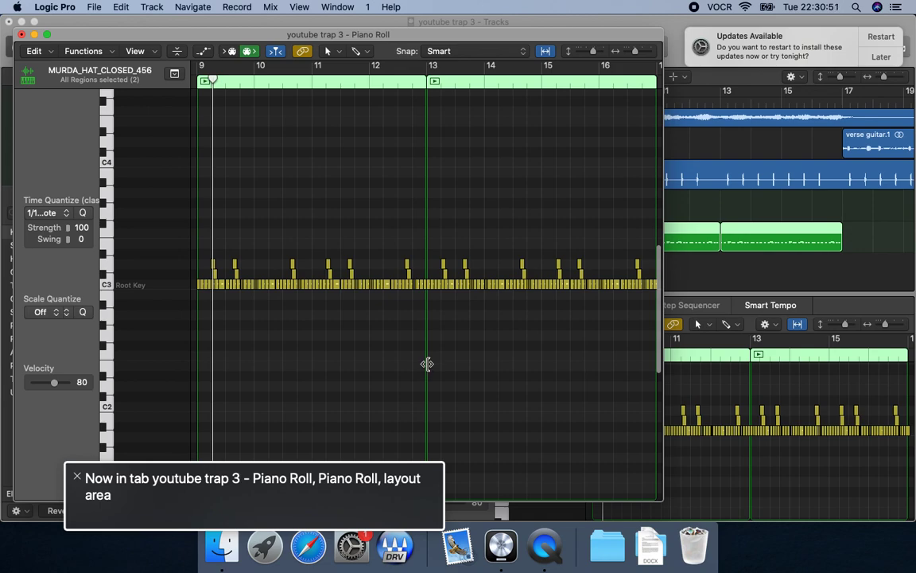
pyautogui.hotkey('ctrl', 'alt', 'shift', 'Down')
pyautogui.hotkey('ctrl', 'alt', 'shift', 'Up')
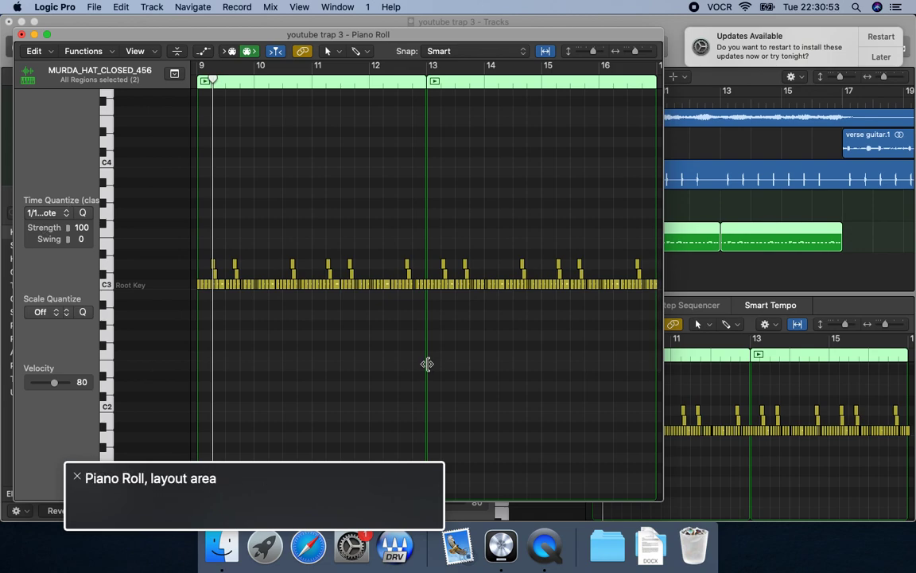
pyautogui.press('Left')
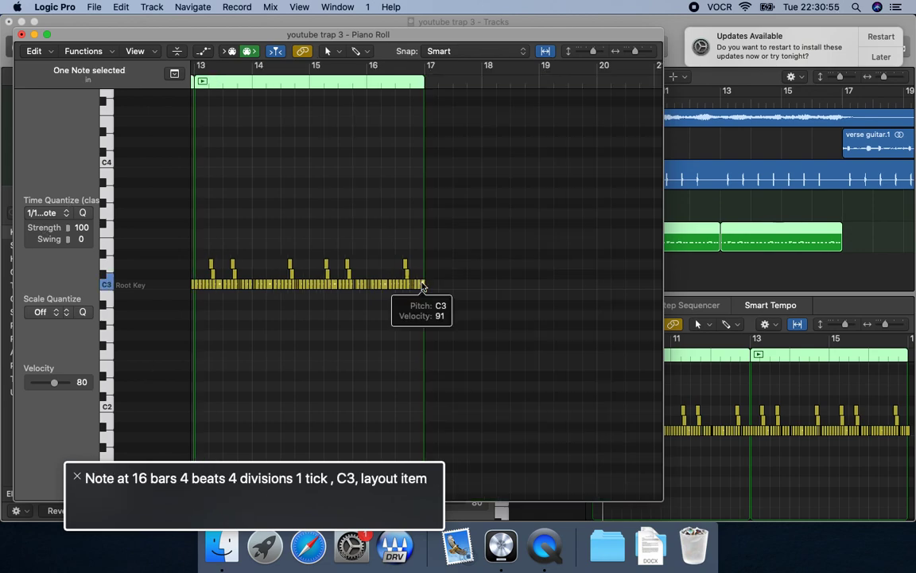
pyautogui.hotkey('ctrl', 'alt', 'shift', 'Up')
pyautogui.hotkey('ctrl', 'alt', 'Left')
pyautogui.hotkey('ctrl', 'alt', 'Left')
pyautogui.hotkey('ctrl', 'alt', 'shift', 'Down')
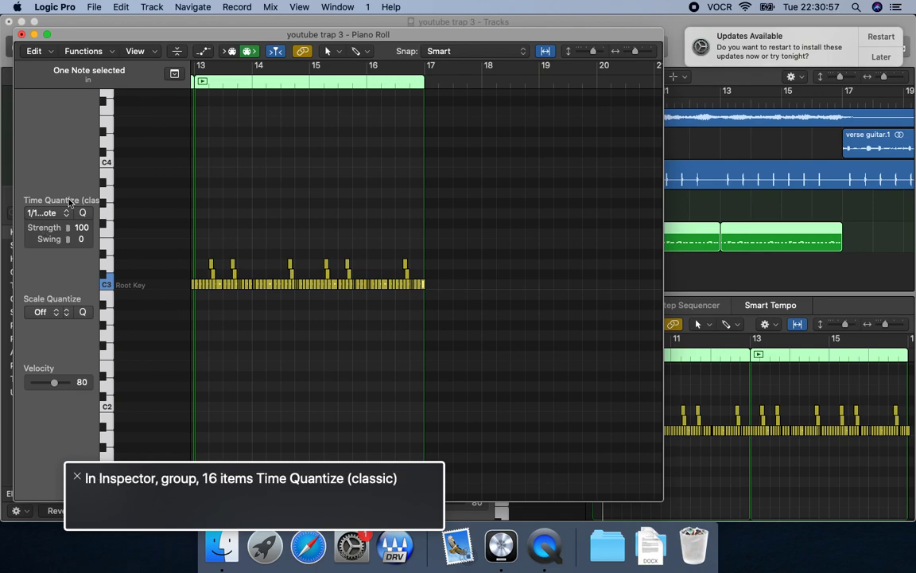
pyautogui.press('super+a')
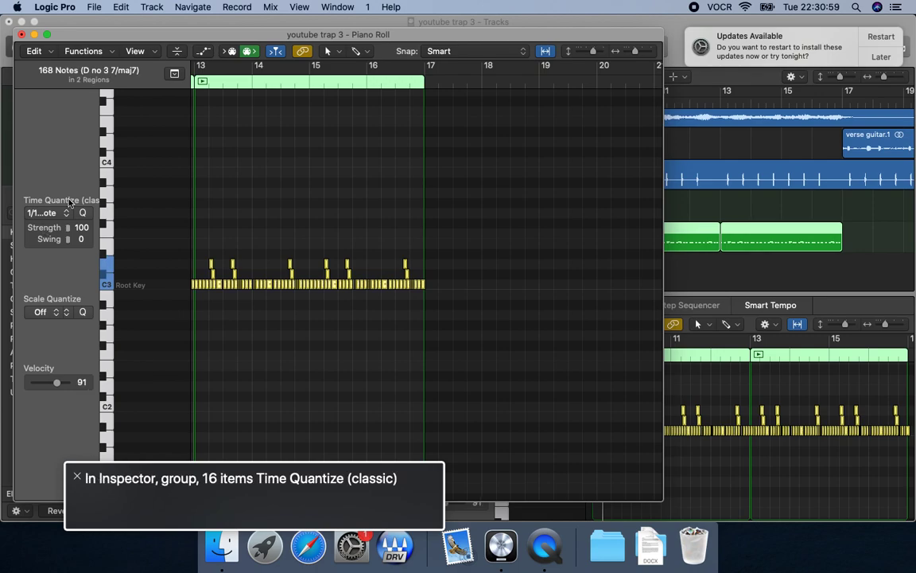
# Transpose all selected hi-hat notes up two semitones and audition them from bar 9 with solo off.
pyautogui.hotkey('ctrl', 'alt', 'Right')
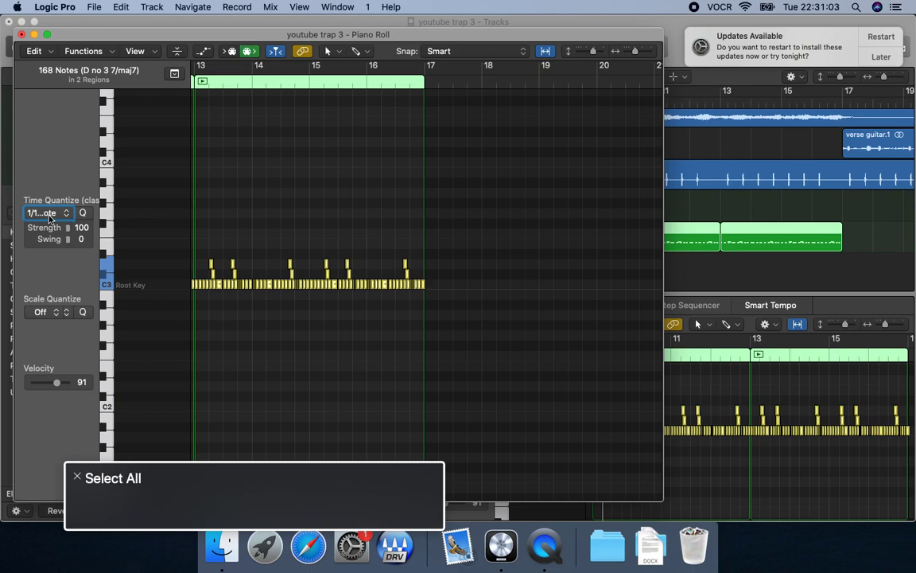
pyautogui.hotkey('alt', 'Up')
pyautogui.hotkey('alt', 'Up')
pyautogui.press('s')
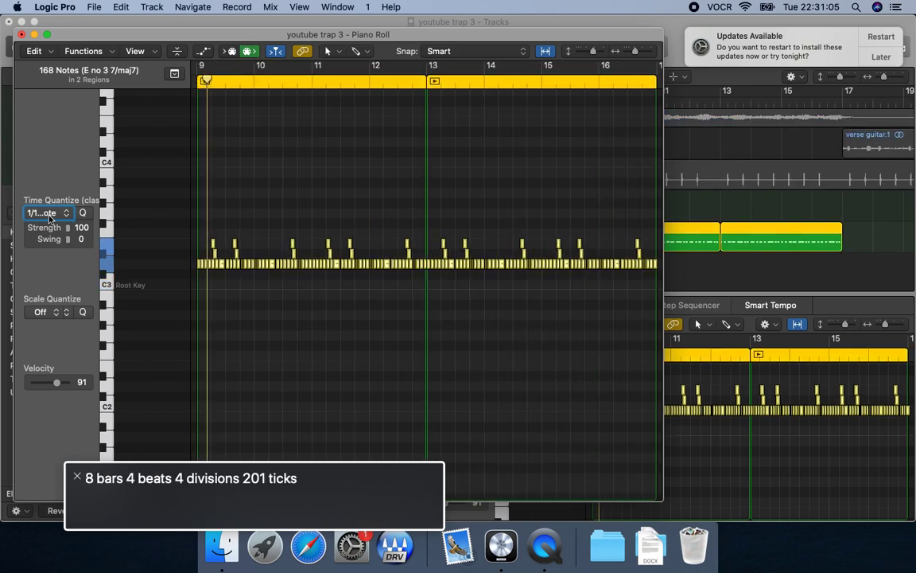
pyautogui.press('s')
pyautogui.press('space')
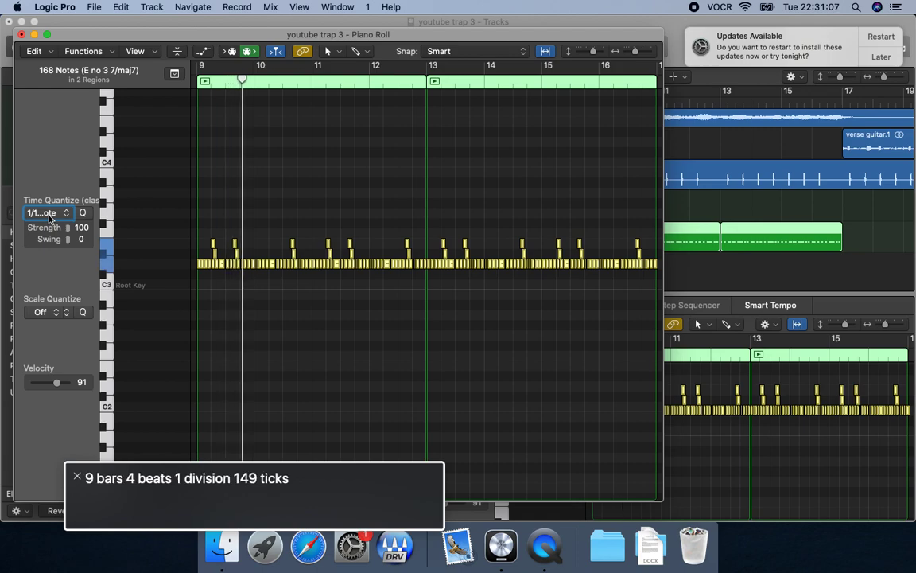
# Transpose the selected hi-hat notes down one semitone and audition them from bar 9.
pyautogui.hotkey('alt', 'Down')
pyautogui.press(',')
pyautogui.press('space')
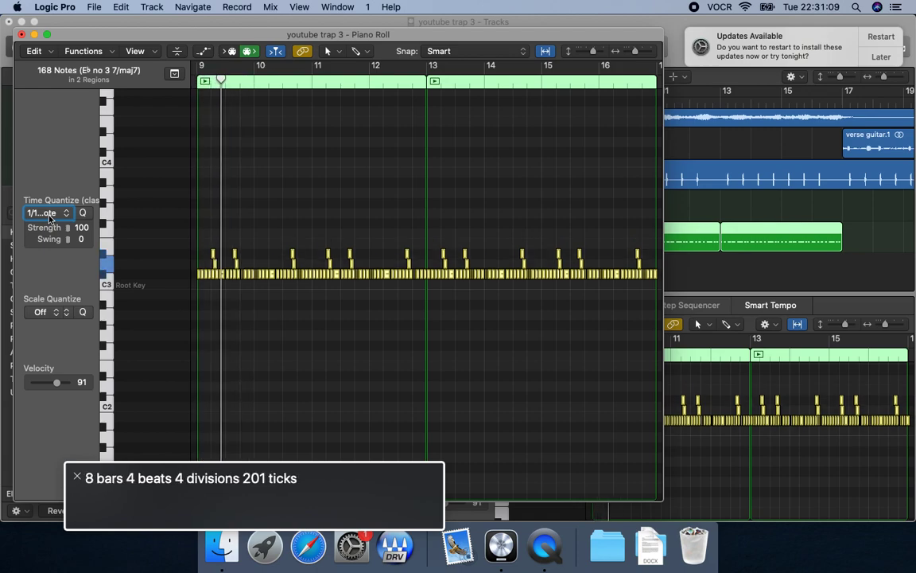
pyautogui.press('space')
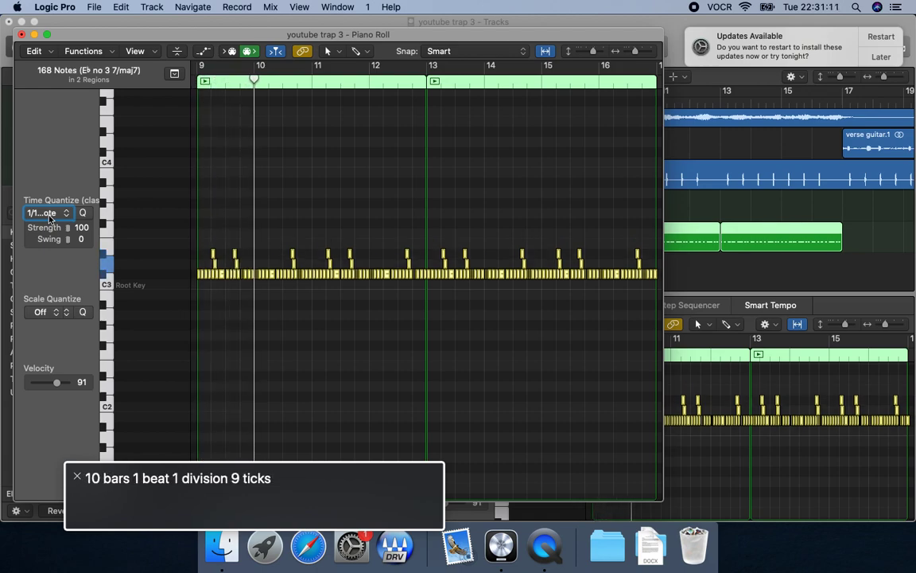
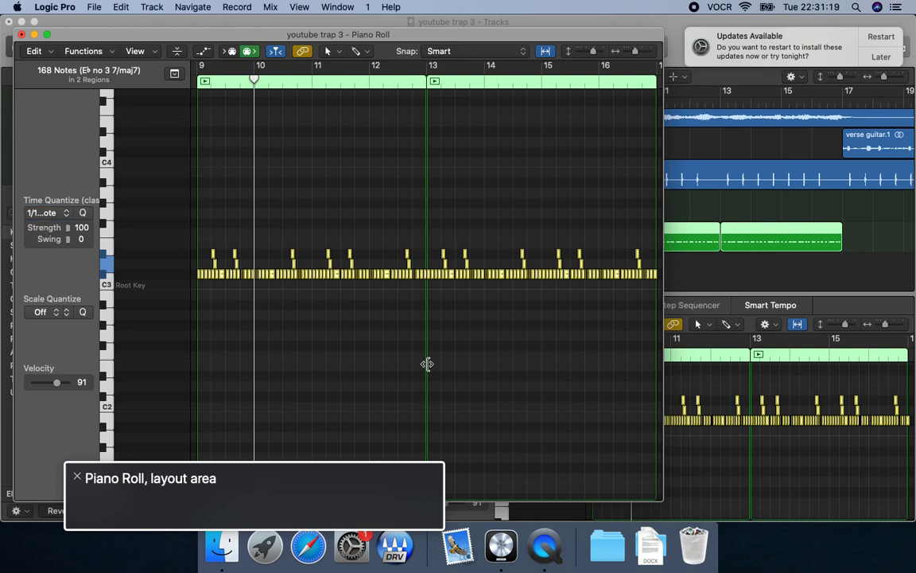
# Select the first C#3 note at the start of bar 9 and play the pattern from there.
pyautogui.hotkey('ctrl', 'alt', 'shift', 'Down')
pyautogui.hotkey('ctrl', 'alt', 'Right')
pyautogui.hotkey('ctrl', 'alt', 'Left')
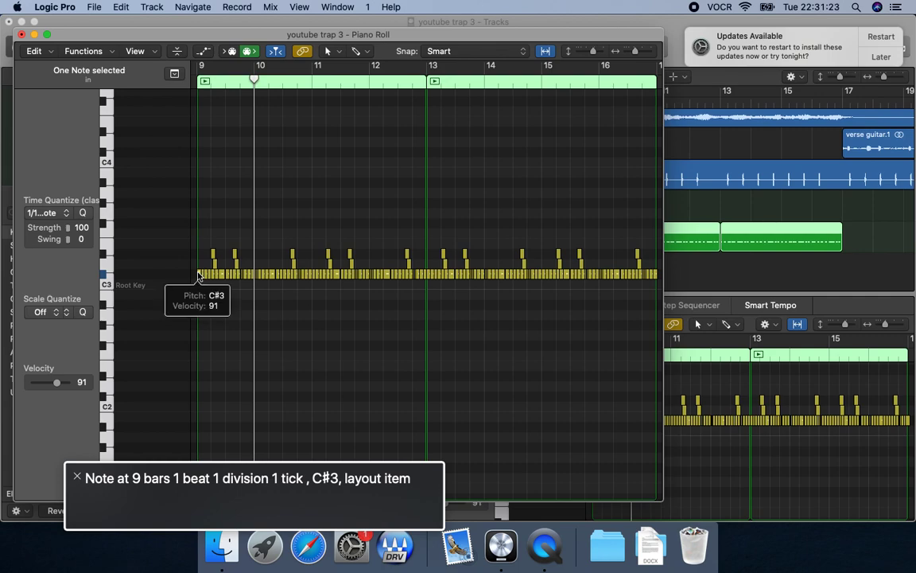
pyautogui.hotkey('shift', 'space')
pyautogui.press('space')
pyautogui.hotkey('shift', 'space')
pyautogui.press('space')
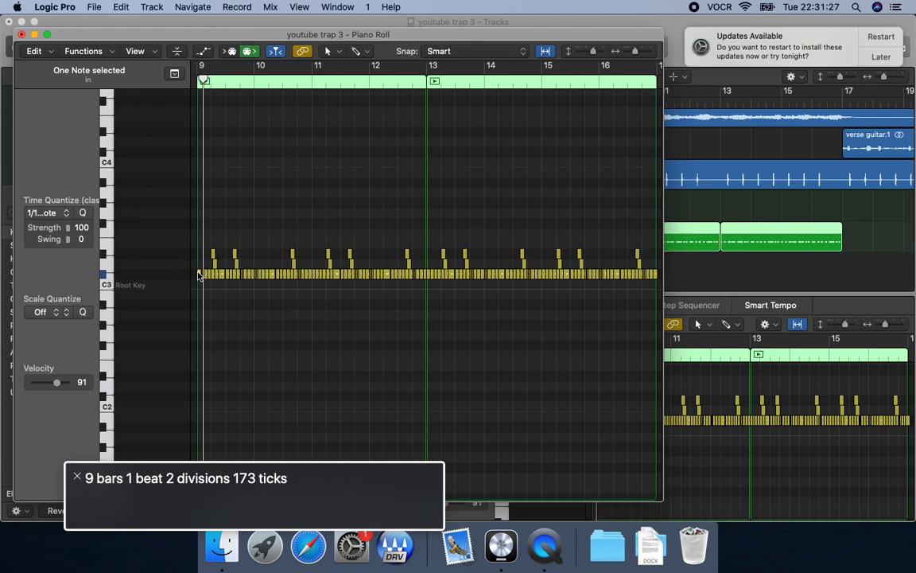
pyautogui.hotkey('shift', 'space')
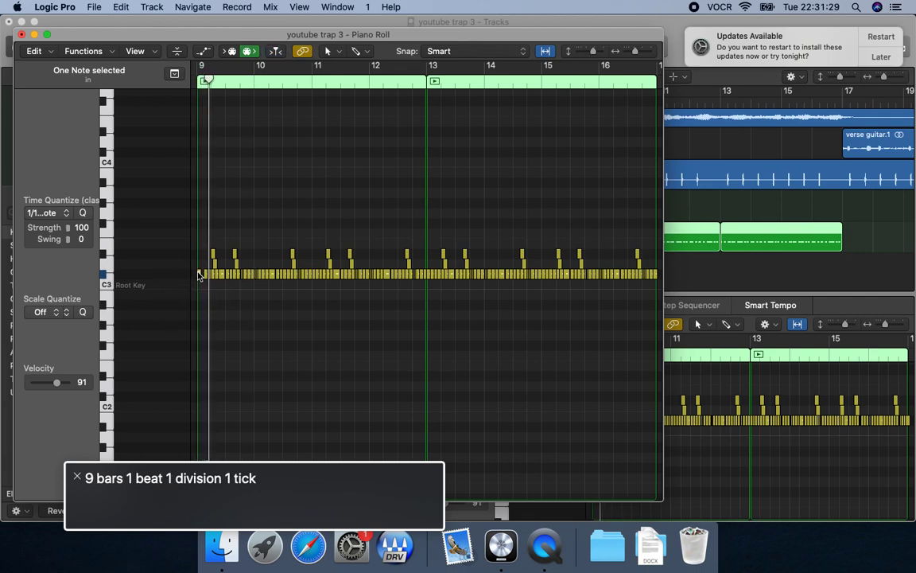
# Mute a C#3 note within beat 1 of bar 9 and replay the passage from the start of the bar.
pyautogui.hotkey('shift', 'space')
pyautogui.press('space')
pyautogui.press('Right')
pyautogui.hotkey('shift', 'space')
pyautogui.press(',')
pyautogui.press('.')
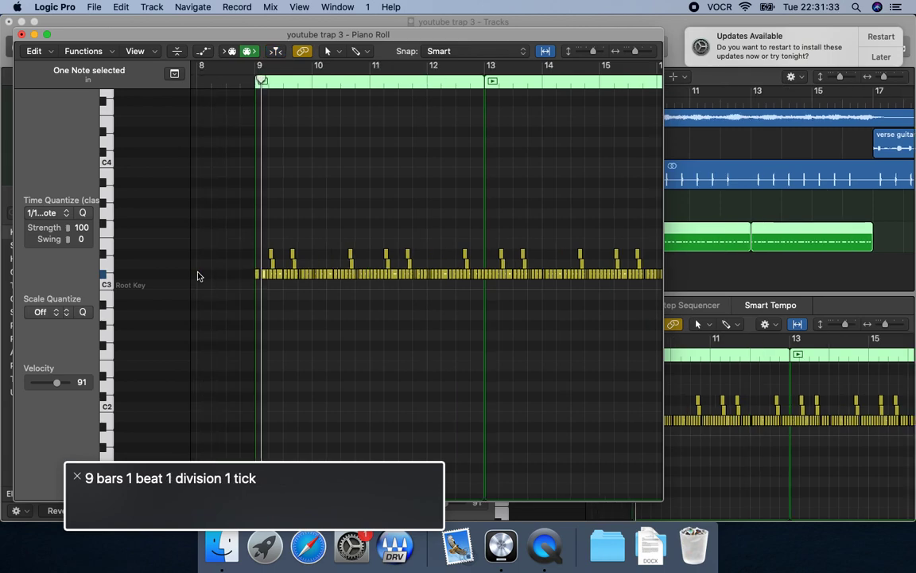
pyautogui.press(',')
pyautogui.press('space')
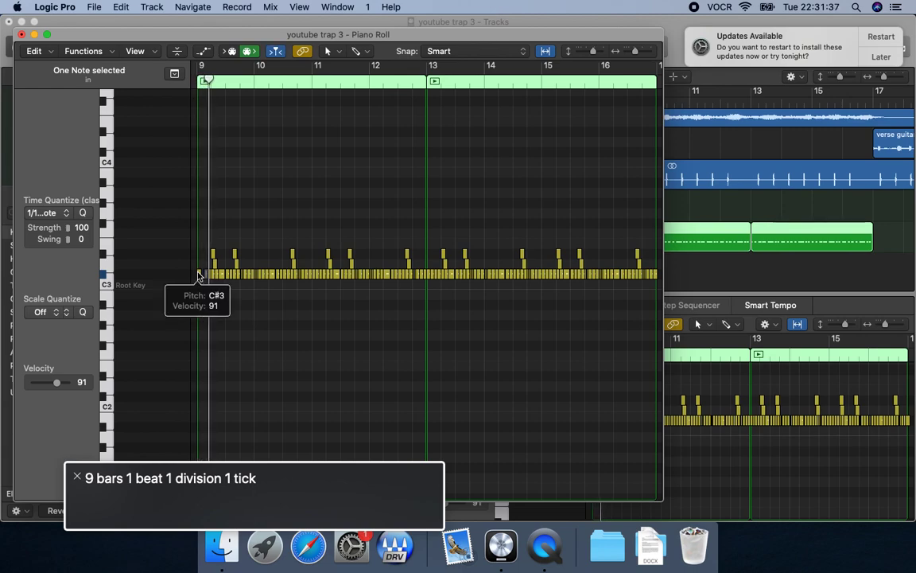
pyautogui.press('space')
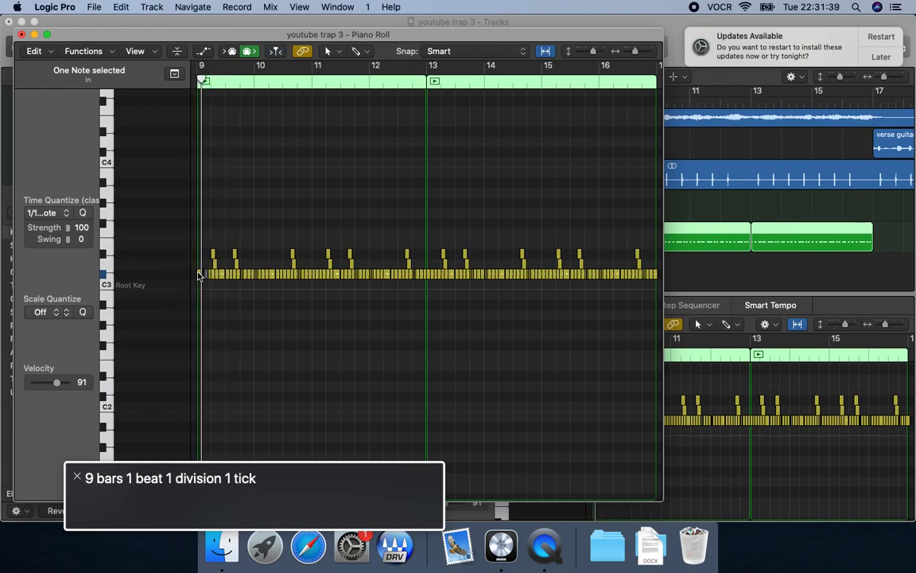
pyautogui.press('space')
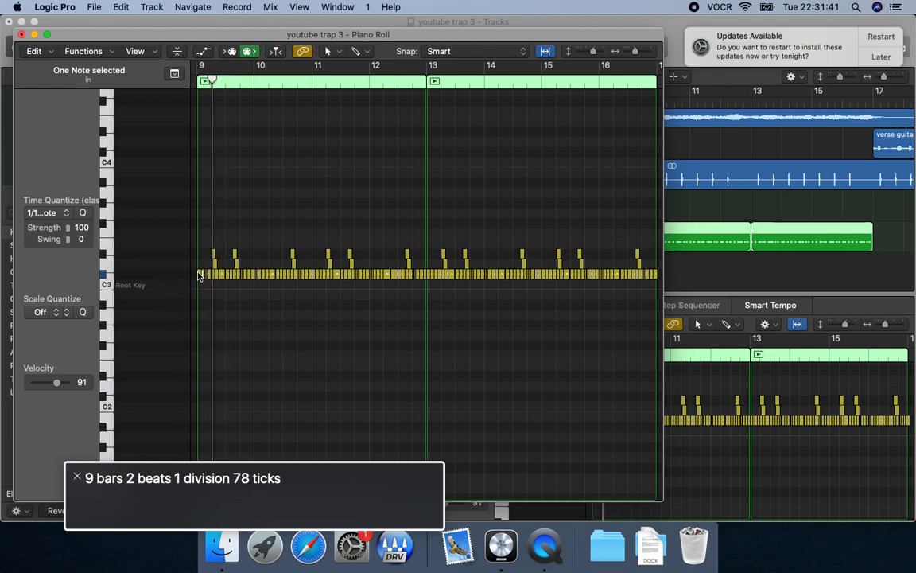
# Mute another C#3 note just before beat 2 of bar 9, auditioning the passage between changes.
pyautogui.press('space')
pyautogui.press('space')
pyautogui.press('space')
pyautogui.press('space')
pyautogui.press('space')
pyautogui.press('space')
pyautogui.press('space')
pyautogui.press('space')
pyautogui.press('space')
pyautogui.press('space')
pyautogui.press('m')
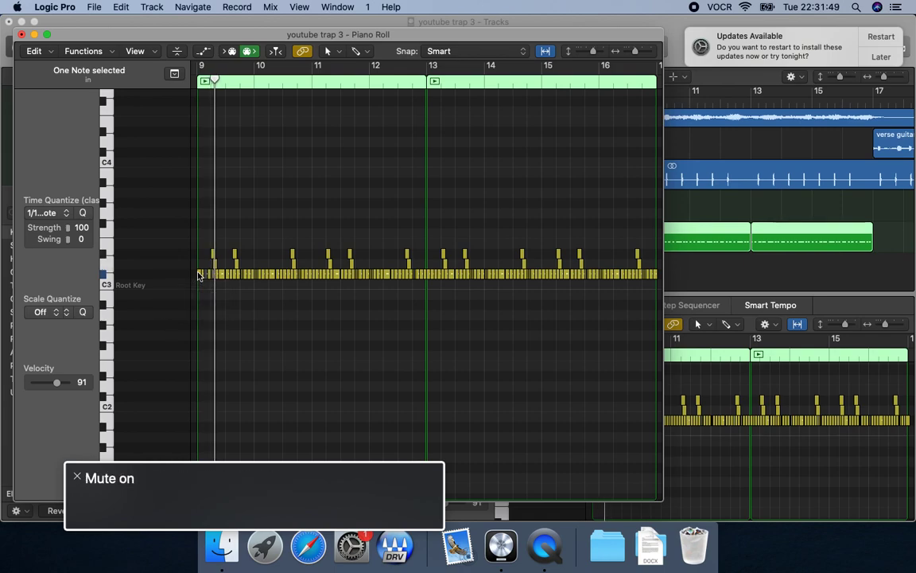
# Mute the first D#3 note at beat 2 of bar 9 and replay from the start of the bar.
pyautogui.press('space')
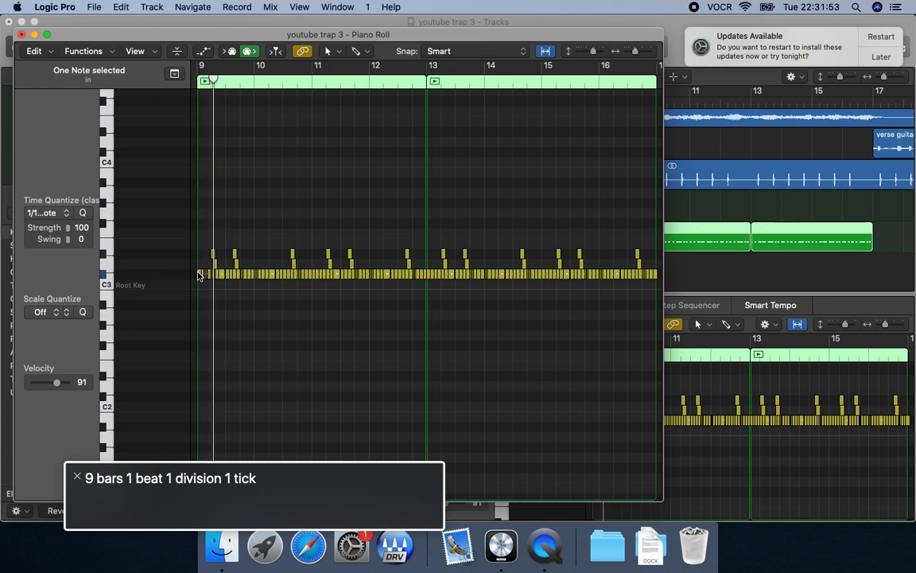
pyautogui.press('space')
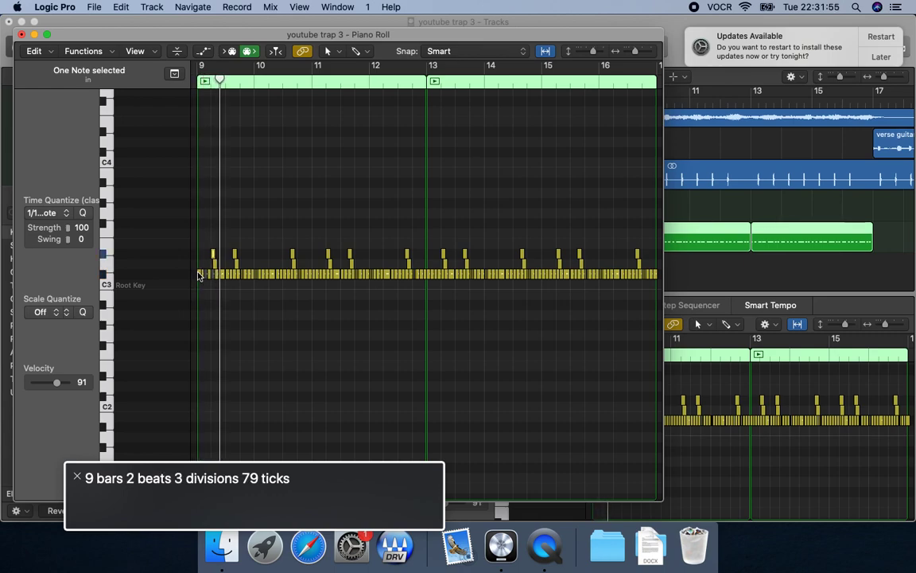
pyautogui.press('space')
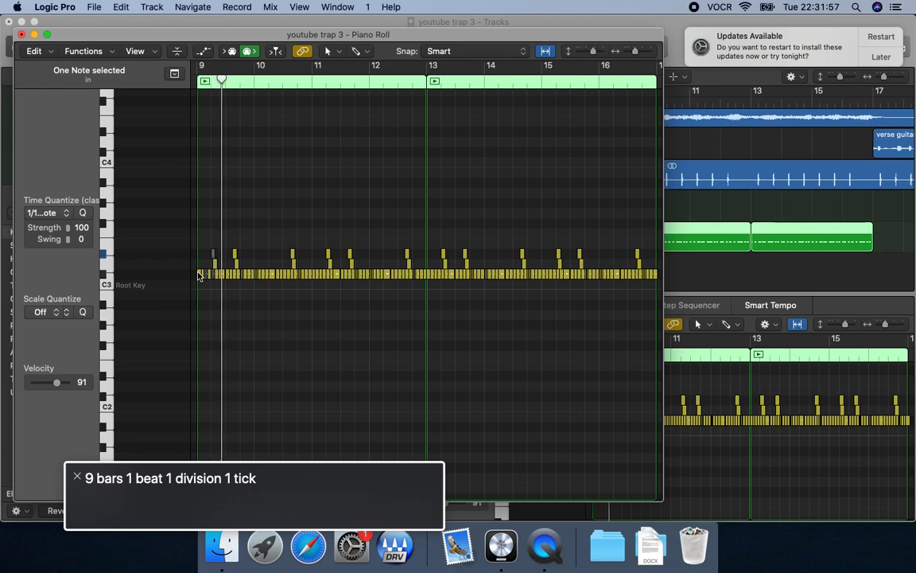
pyautogui.press('space')
pyautogui.press('space')
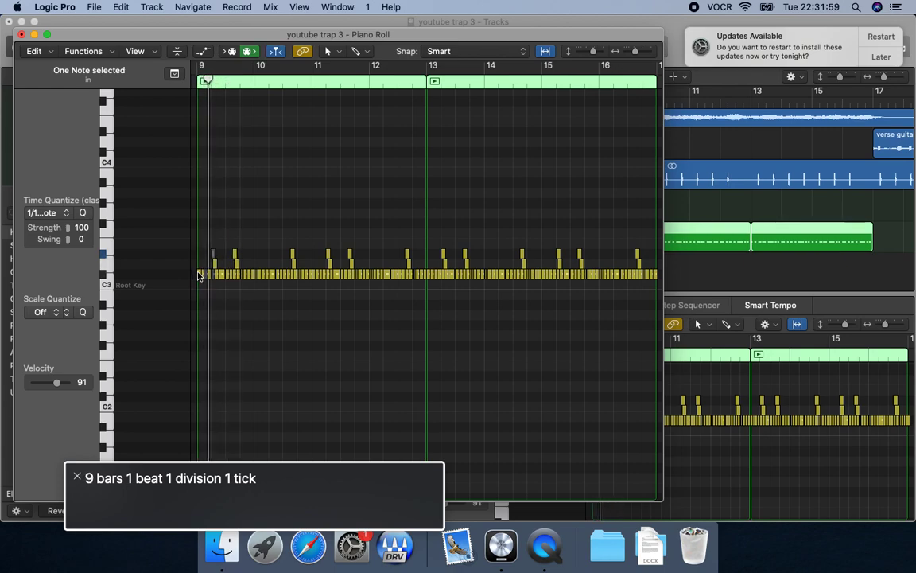
# Move on through the C#3 notes, mute the one around beat 3 of bar 9, and play the result.
pyautogui.press('Right')
pyautogui.press('Right')
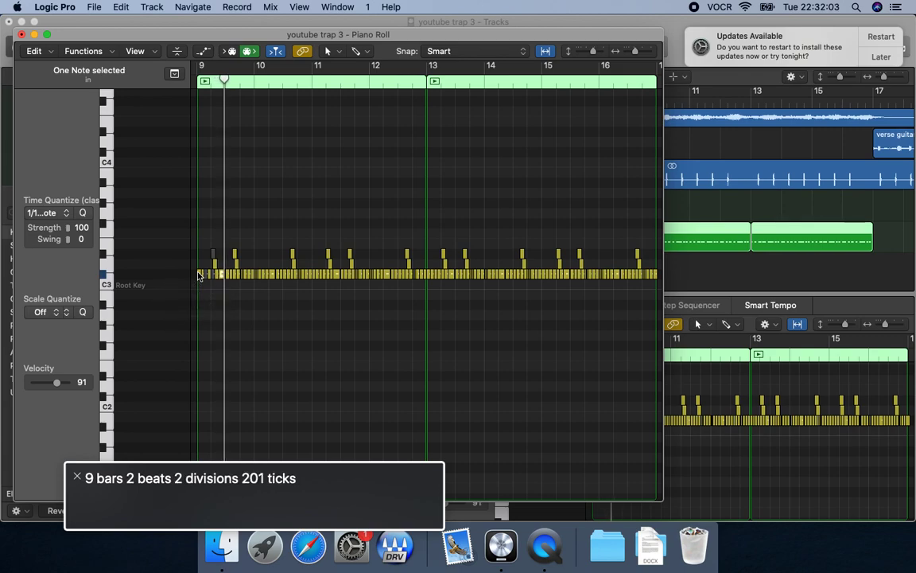
pyautogui.hotkey('shift', 'space')
pyautogui.press('space')
pyautogui.hotkey('shift', 'space')
pyautogui.press('Left')
pyautogui.hotkey('shift', 'space')
pyautogui.press('Return')
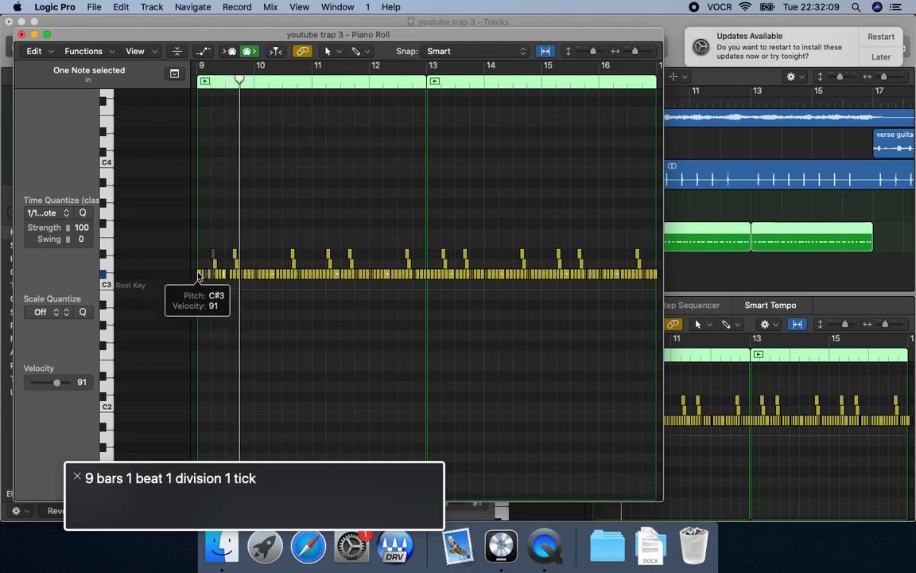
# Step to the D#3 note late in beat 3 of bar 9 and audition the passage around it.
pyautogui.press('space')
pyautogui.hotkey('shift', 'space')
pyautogui.press('space')
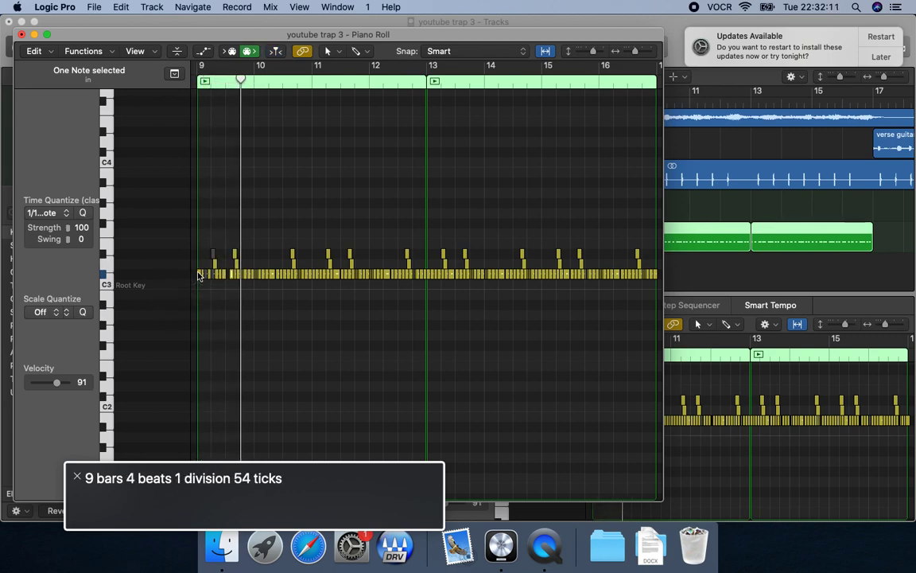
pyautogui.hotkey('shift', 'space')
pyautogui.press('space')
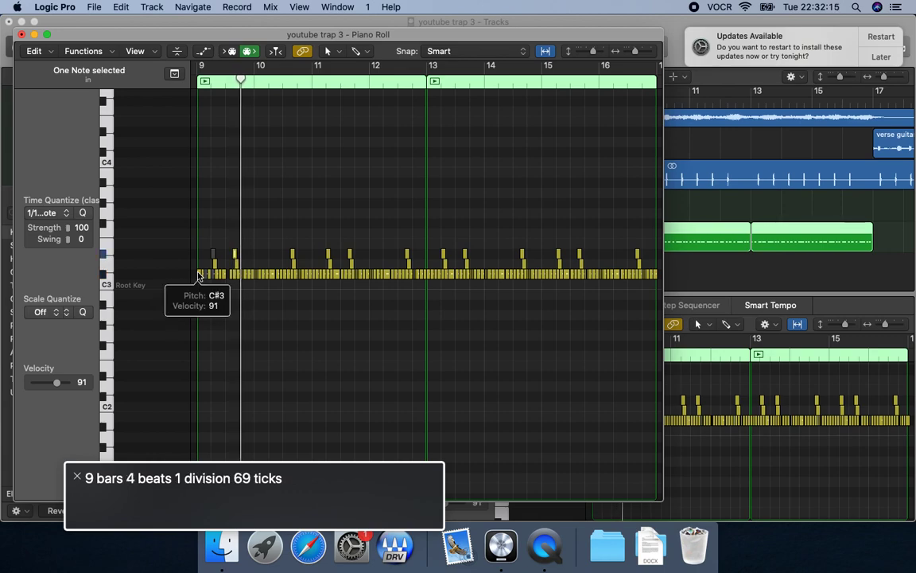
pyautogui.hotkey('shift', 'space')
pyautogui.press('space')
pyautogui.hotkey('shift', 'space')
pyautogui.press('space')
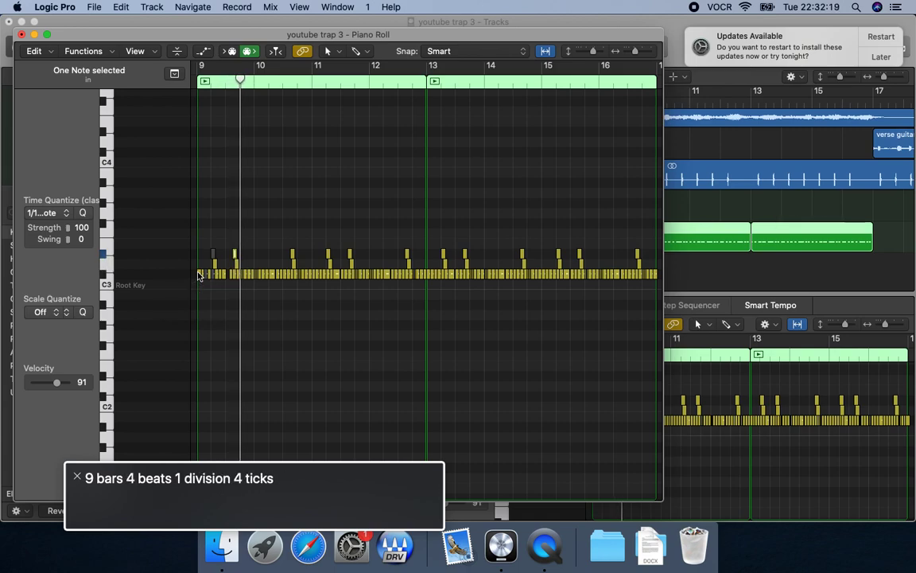
# Mute a C#3 note near the start of beat 4 of bar 9, listening to the passage in between.
pyautogui.hotkey('shift', 'space')
pyautogui.press('space')
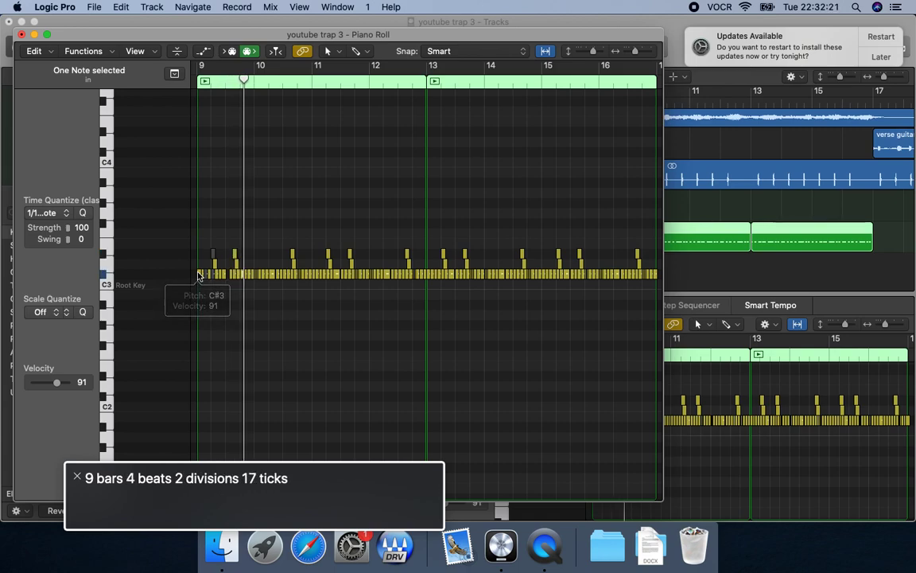
pyautogui.hotkey('ctrl', 'm')
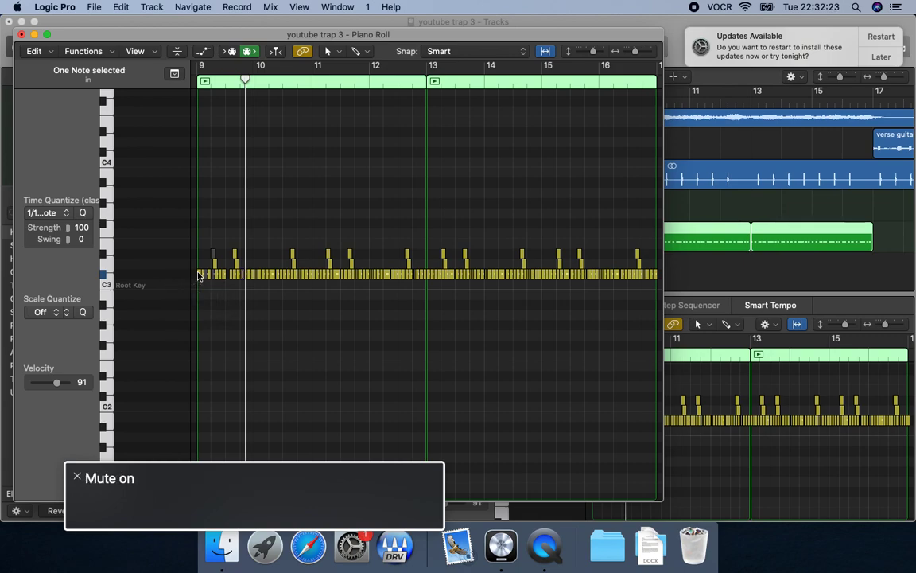
pyautogui.hotkey('shift', 'space')
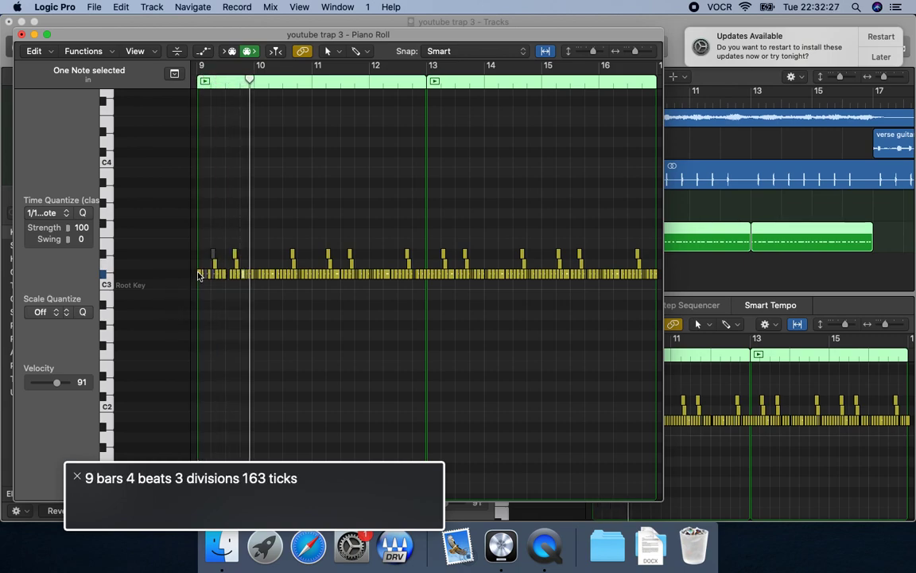
pyautogui.hotkey('shift', 'space')
pyautogui.hotkey('ctrl', 'm')
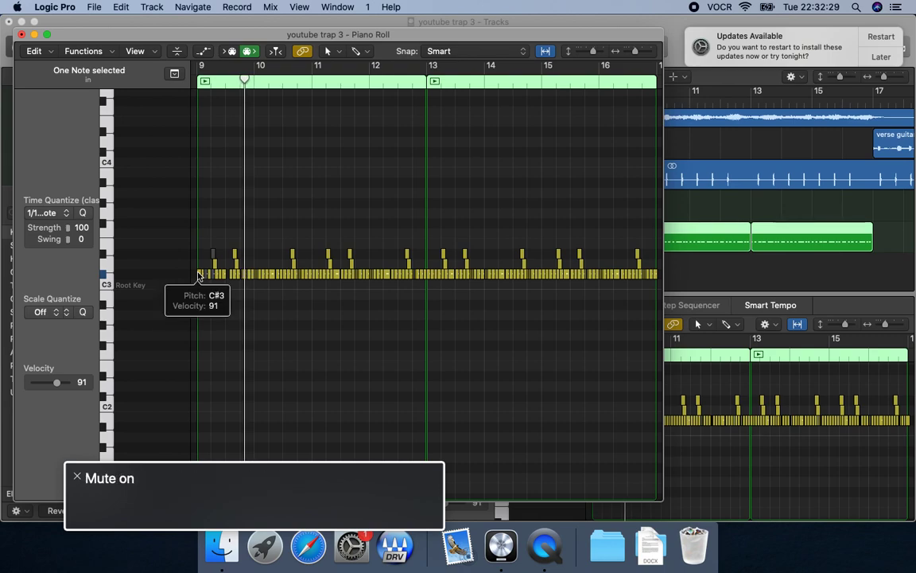
# Replay from bar 9 to judge the beat 4 mute, and adjust the muting of the neighbouring C#3 notes.
pyautogui.press('Return')
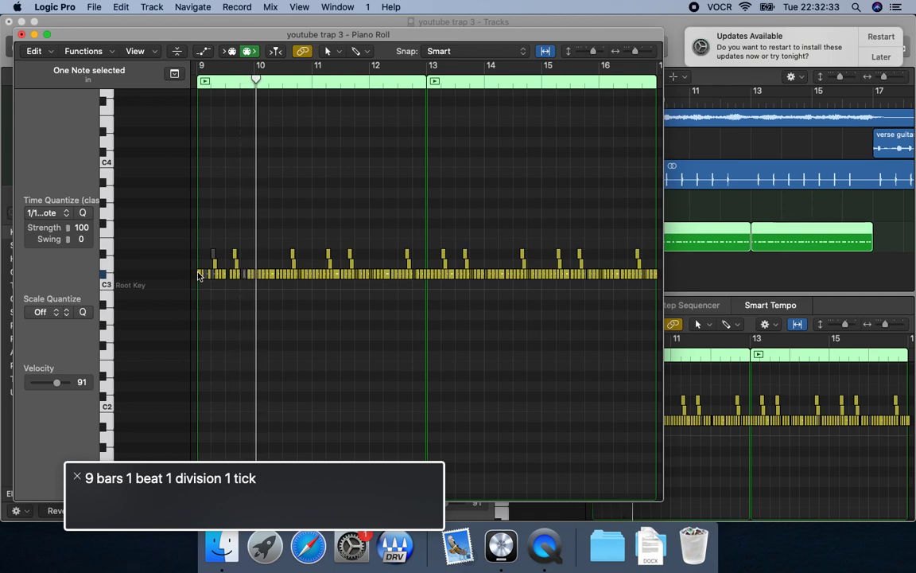
pyautogui.press(',')
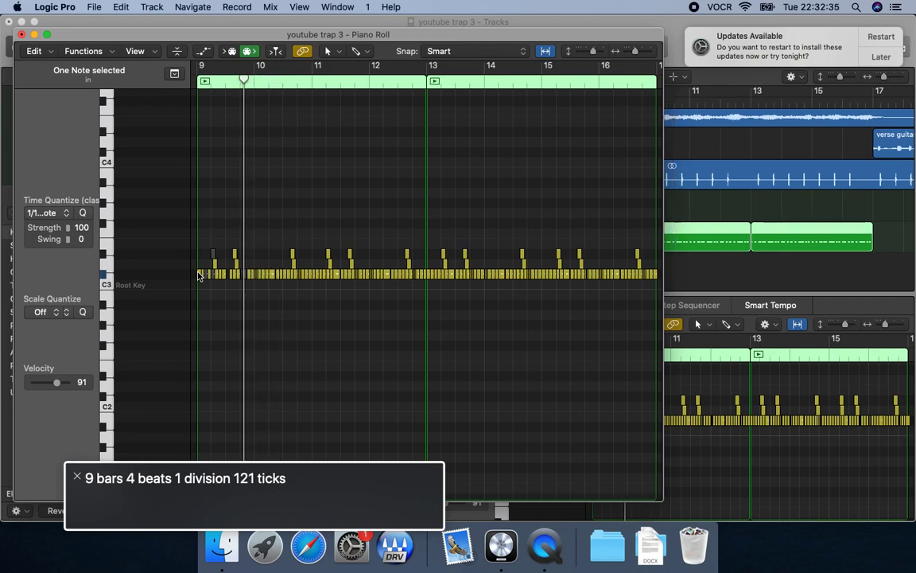
pyautogui.press(',')
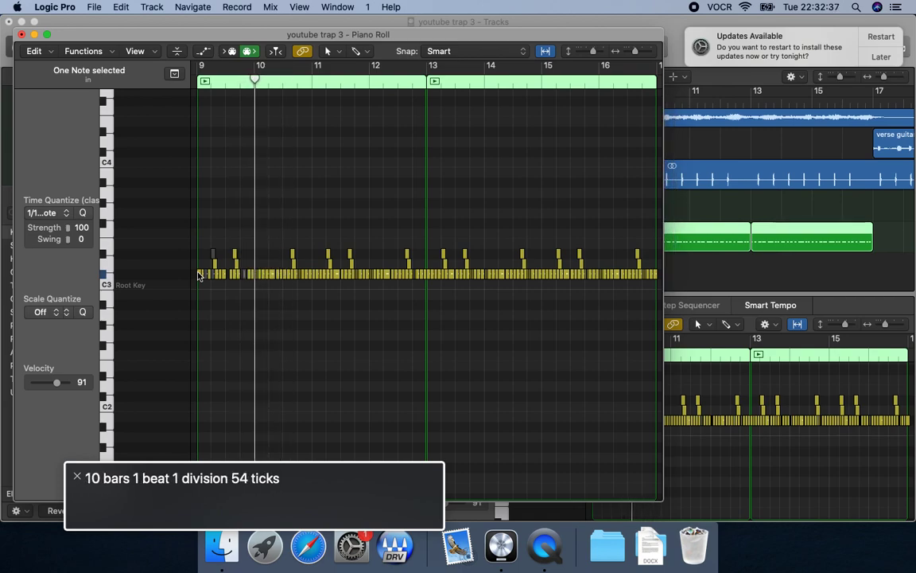
pyautogui.press(',')
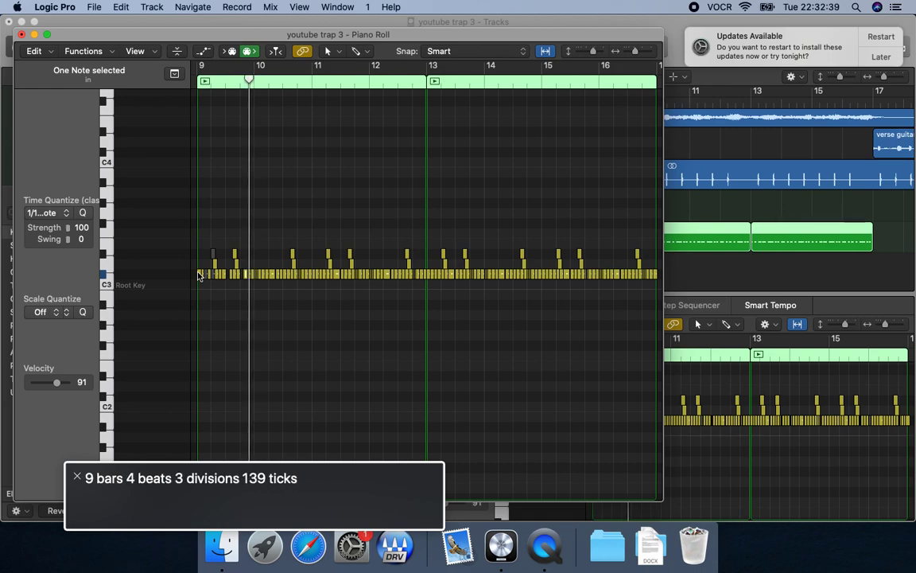
pyautogui.press('m')
pyautogui.press(',')
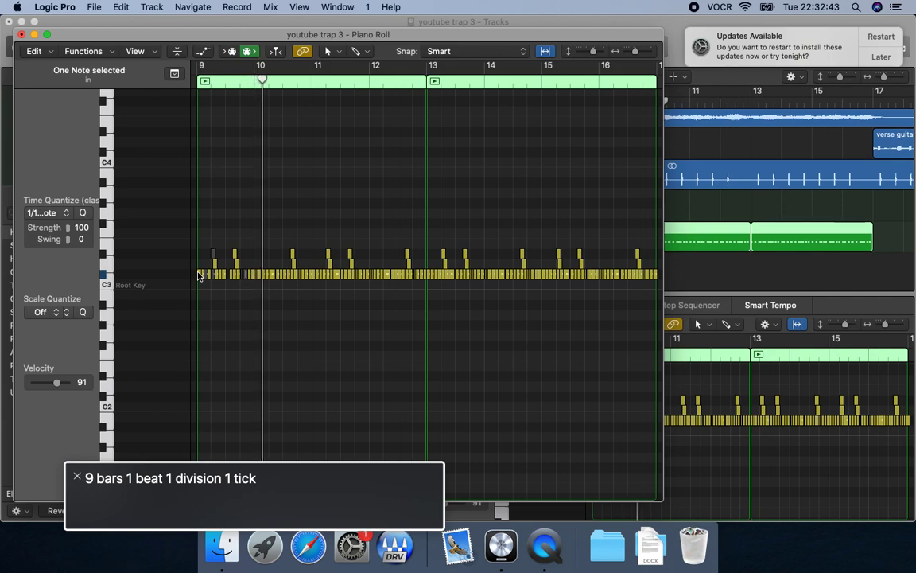
pyautogui.press('space')
pyautogui.press(',')
# Step through the C#3 notes into bar 10 and mute the one just after beat 2.
pyautogui.press('space')
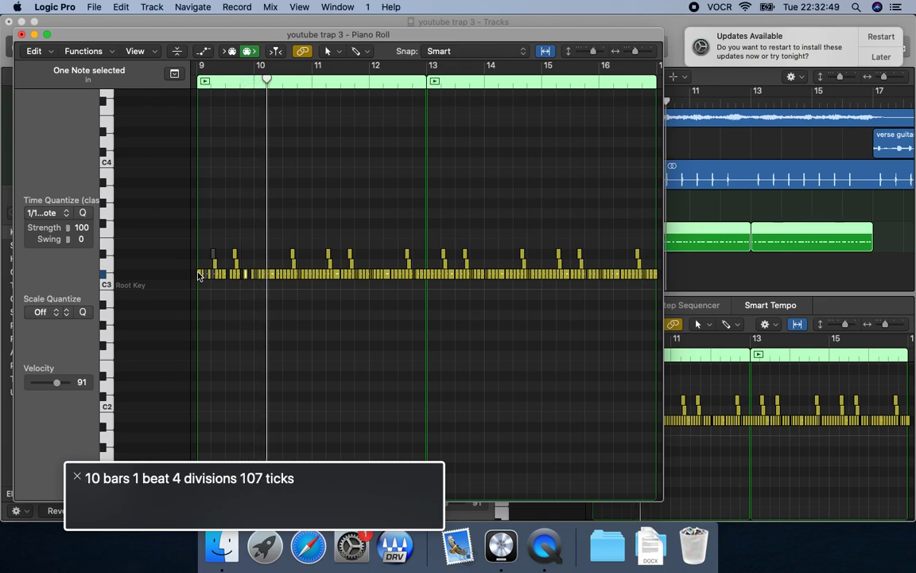
pyautogui.press('space')
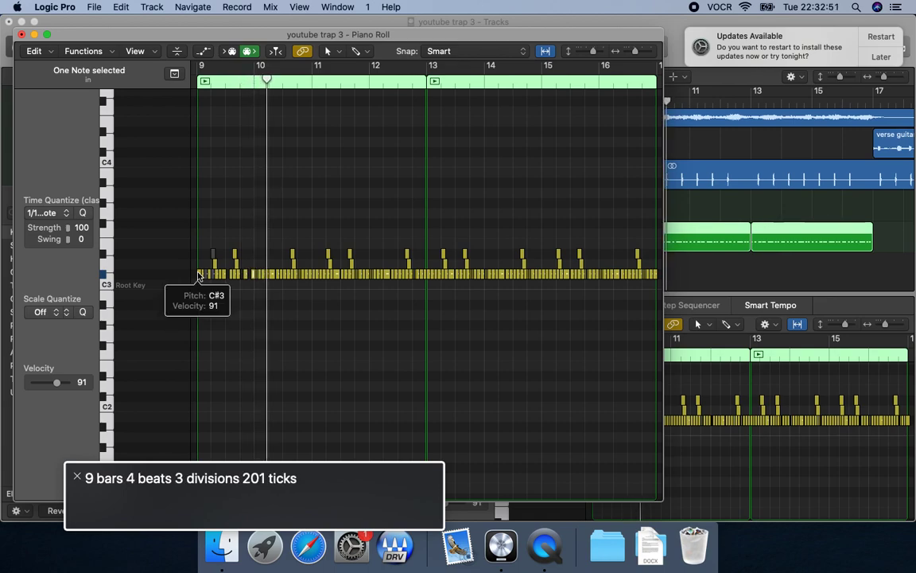
pyautogui.press('space')
pyautogui.press('space')
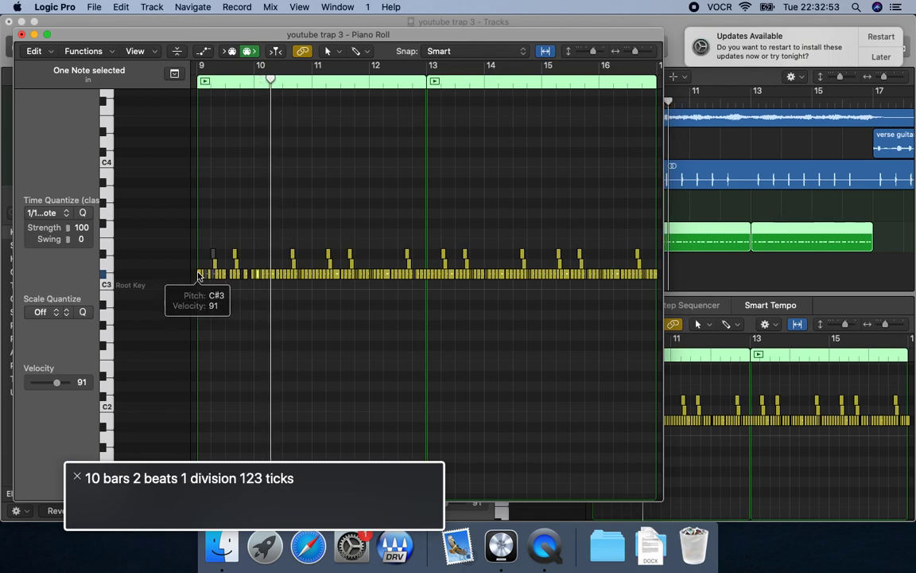
pyautogui.press('space')
pyautogui.press('space')
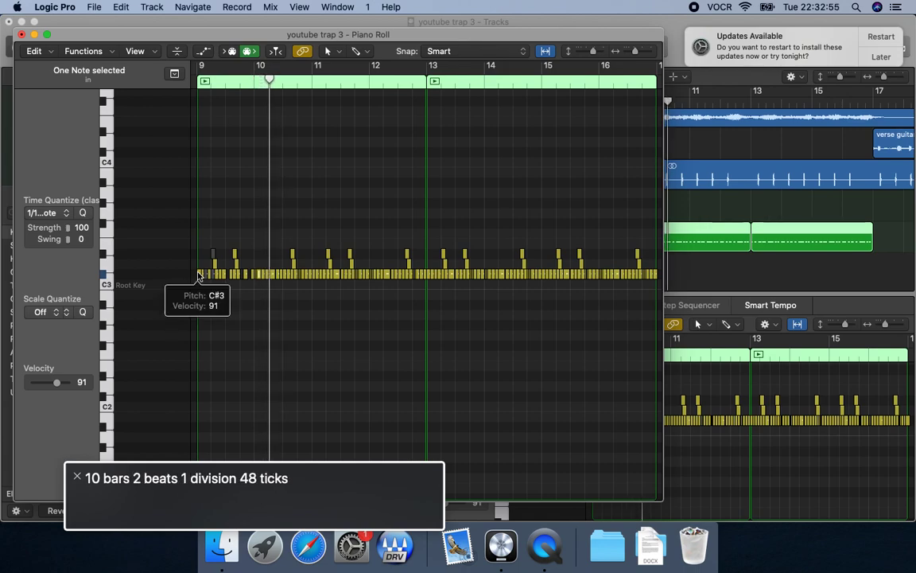
pyautogui.press('space')
pyautogui.press('space')
pyautogui.press('space')
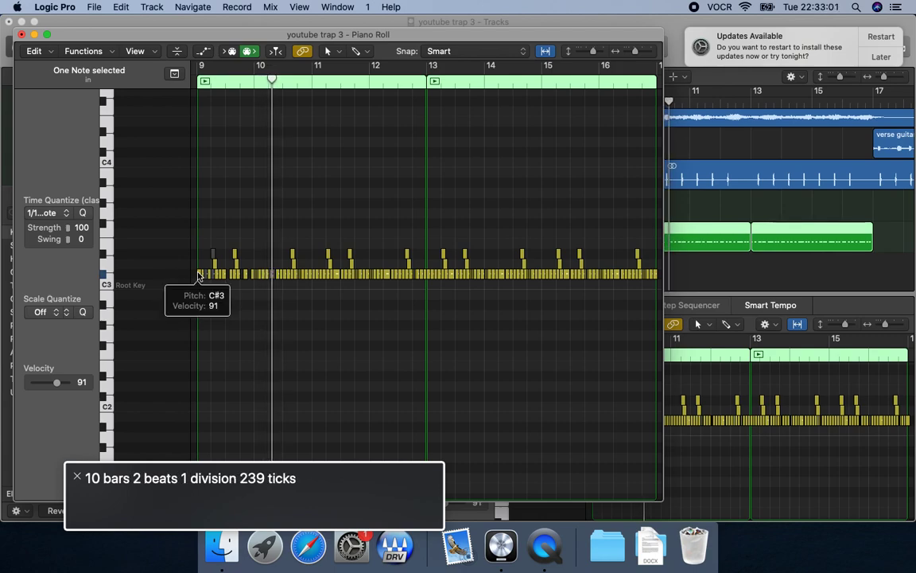
# Replay from the start of bar 10 and mute a further C#3 note in the middle of beat 2.
pyautogui.press(',')
pyautogui.press('space')
pyautogui.press(',')
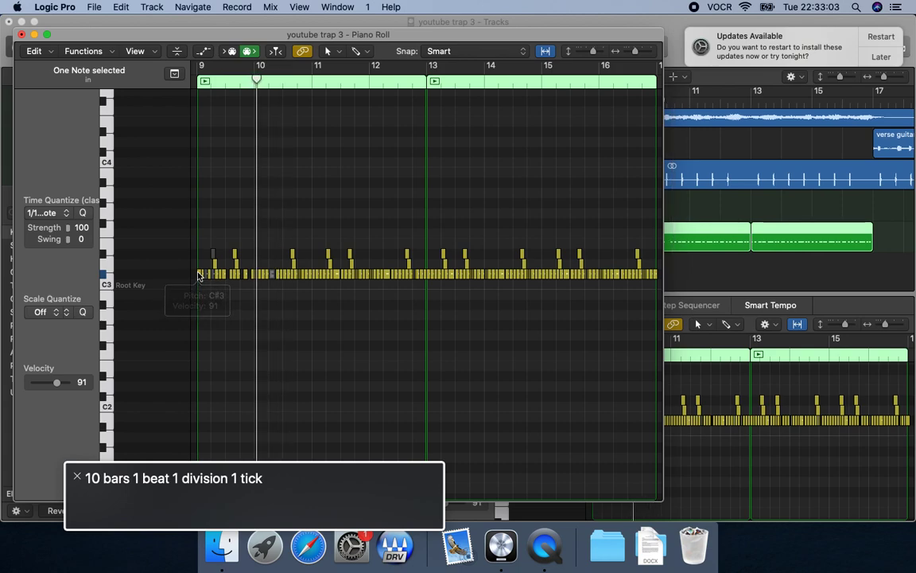
pyautogui.press(',')
pyautogui.press('space')
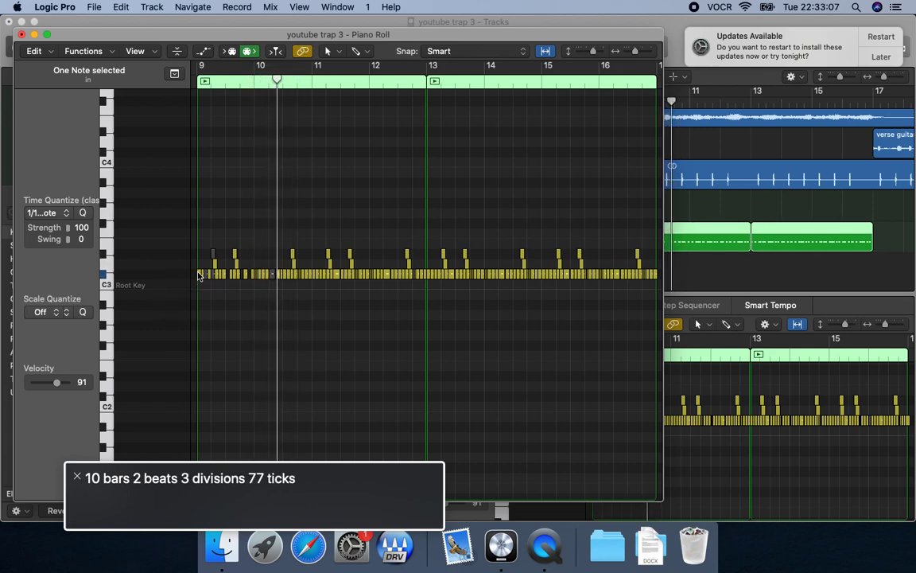
pyautogui.press(',')
pyautogui.press('space')
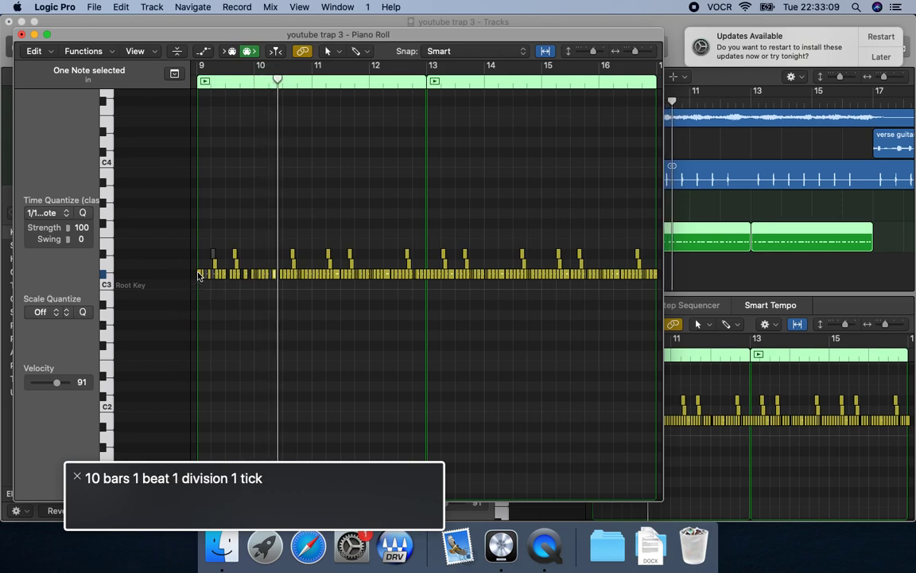
pyautogui.press(',')
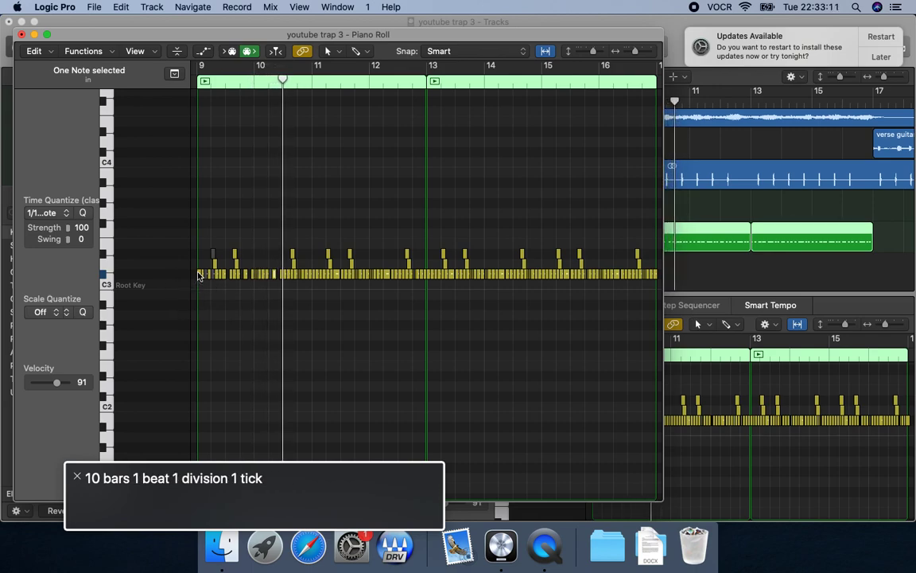
# Play from the start of bar 10 and audition its notes one by one from beat 3 into beat 4.
pyautogui.press('space')
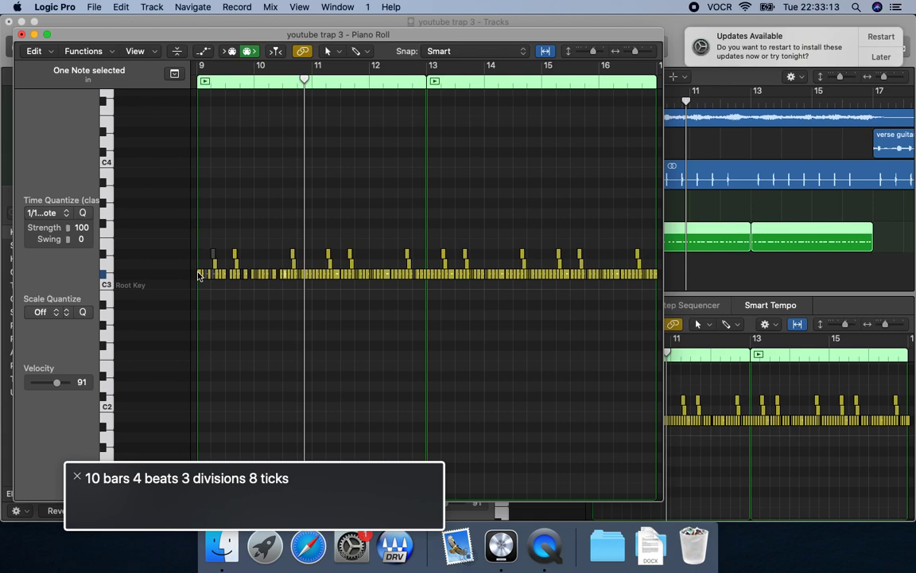
pyautogui.press('Right')
pyautogui.hotkey('shift', 'space')
pyautogui.press('space')
pyautogui.press('Right')
pyautogui.hotkey('shift', 'space')
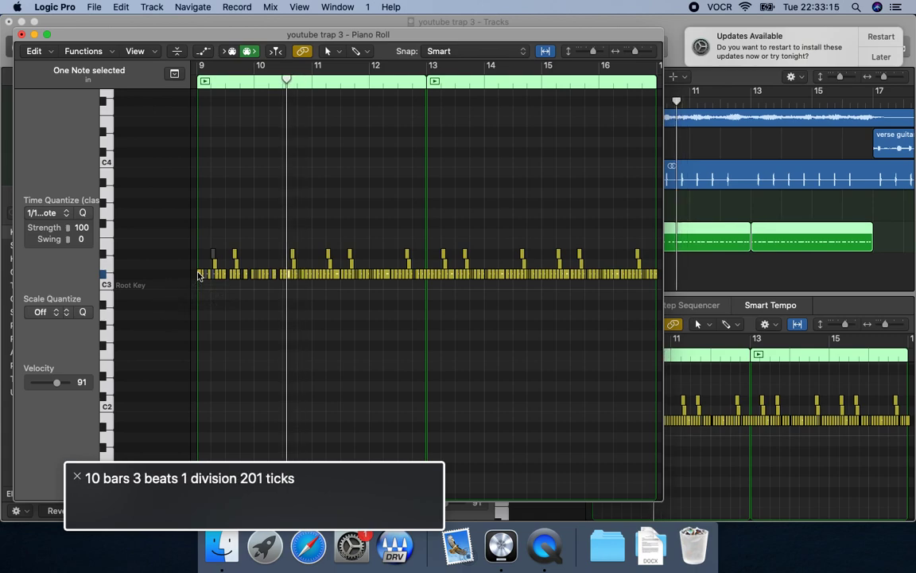
pyautogui.press('space')
pyautogui.press('Right')
pyautogui.hotkey('shift', 'space')
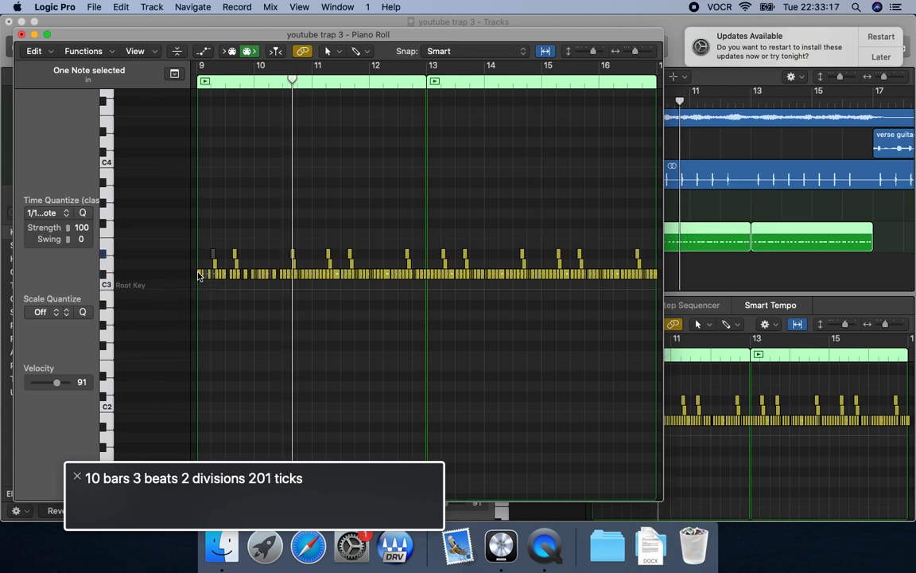
pyautogui.hotkey('shift', 'space')
pyautogui.press('space')
pyautogui.press('Right')
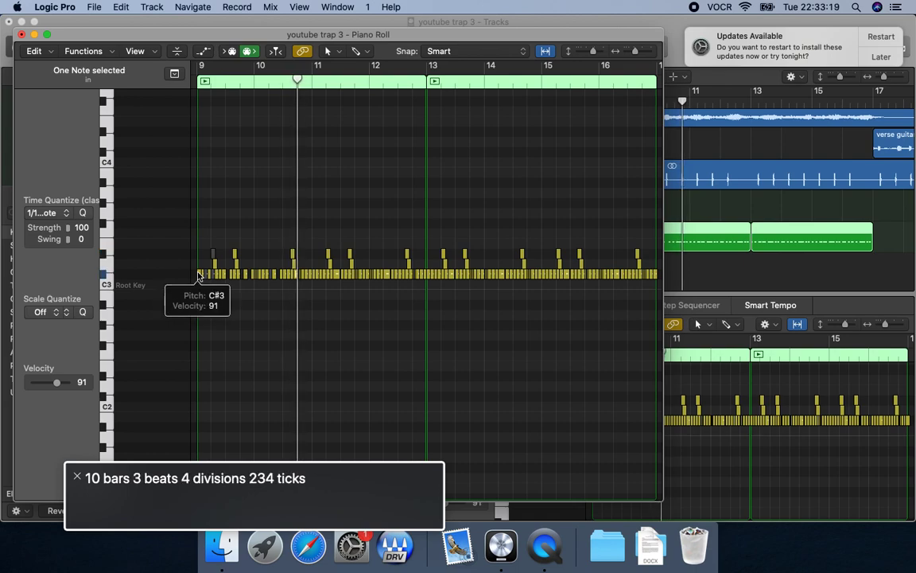
pyautogui.hotkey('shift', 'space')
pyautogui.press('space')
pyautogui.hotkey('shift', 'space')
pyautogui.press('space')
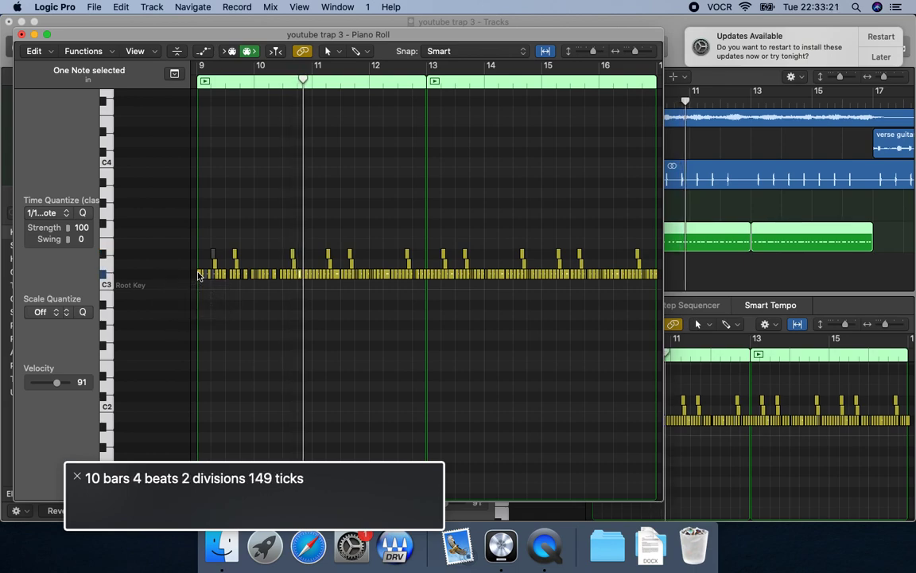
# Mute the C#3 note in the first half of beat 4 of bar 10 and replay from the start of the bar.
pyautogui.hotkey('ctrl', 'm')
pyautogui.hotkey('shift', 'space')
pyautogui.press('space')
pyautogui.press('Right')
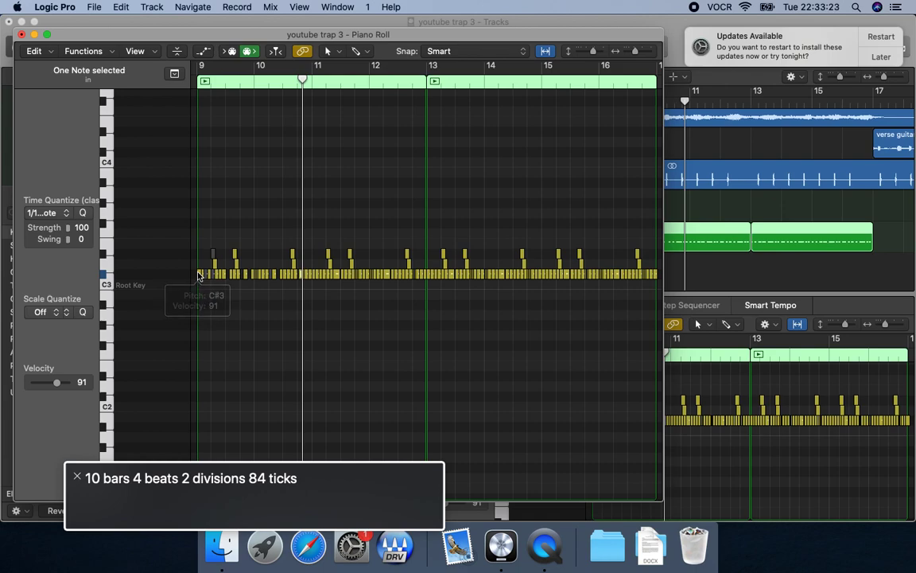
pyautogui.hotkey('shift', 'space')
pyautogui.press('space')
pyautogui.press('Right')
pyautogui.press(',')
pyautogui.press('space')
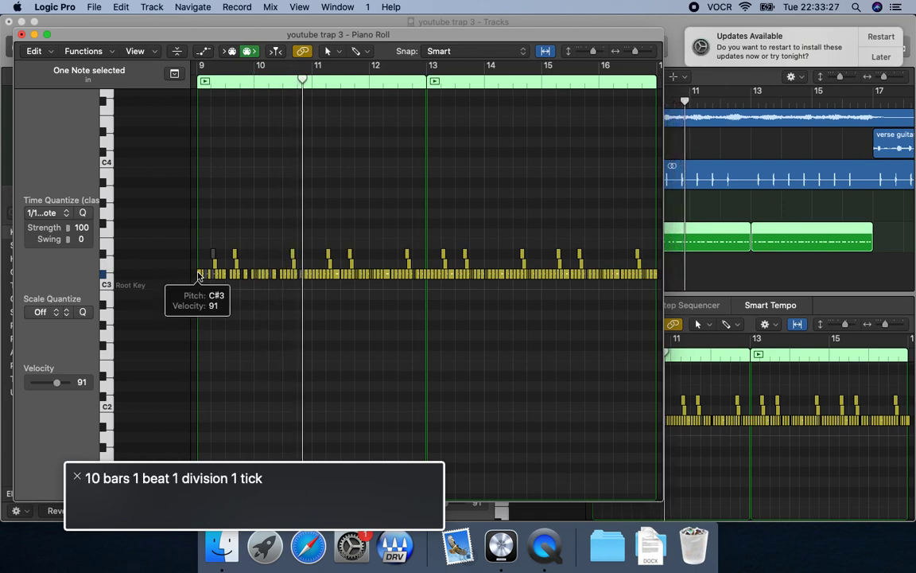
pyautogui.press(',')
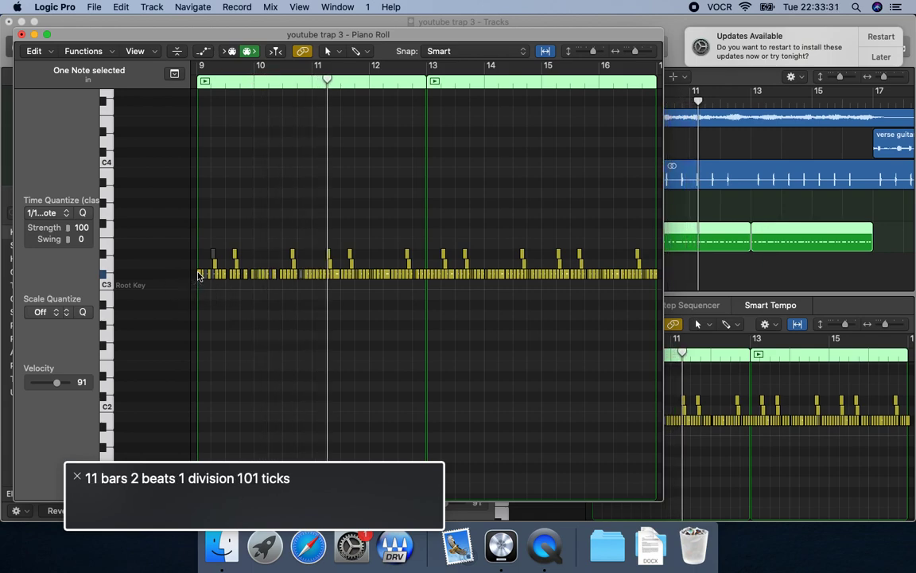
# Step through the C#3 notes into bar 11 and mute the one in the second half of beat 1.
pyautogui.press('Right')
pyautogui.hotkey('shift', 'space')
pyautogui.press('space')
pyautogui.press('Right')
pyautogui.hotkey('shift', 'space')
pyautogui.press('space')
pyautogui.press('Right')
pyautogui.hotkey('shift', 'space')
pyautogui.press('space')
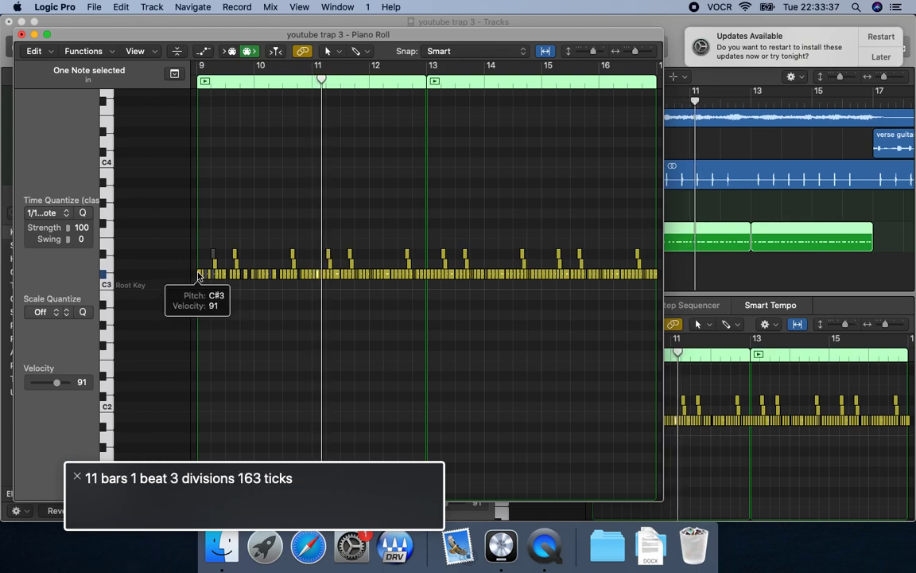
pyautogui.press('Right')
pyautogui.press('space')
pyautogui.press(',')
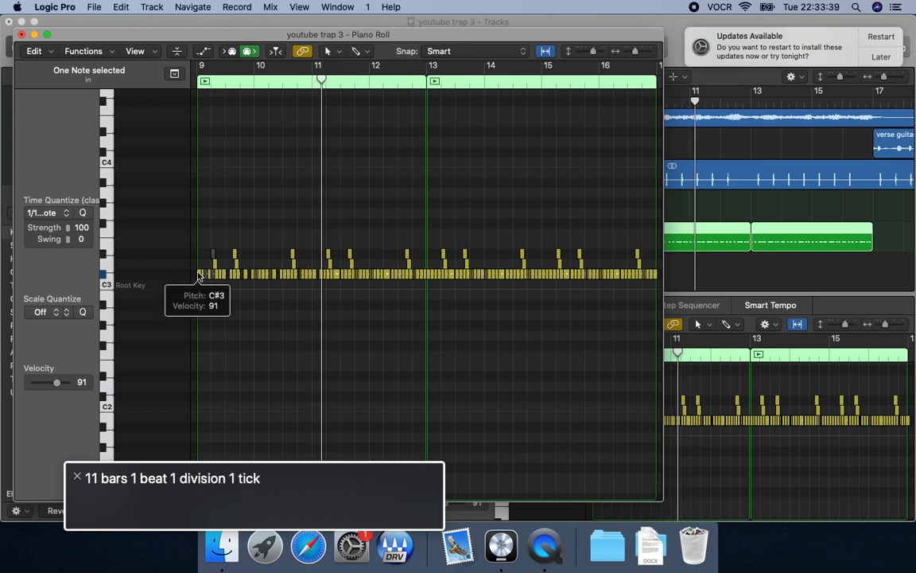
# Replay bar 11 several times and mute the C#3 note just before beat 2.
pyautogui.press(',')
pyautogui.press('.')
pyautogui.press(',')
pyautogui.press(',')
pyautogui.press(',')
pyautogui.press(',')
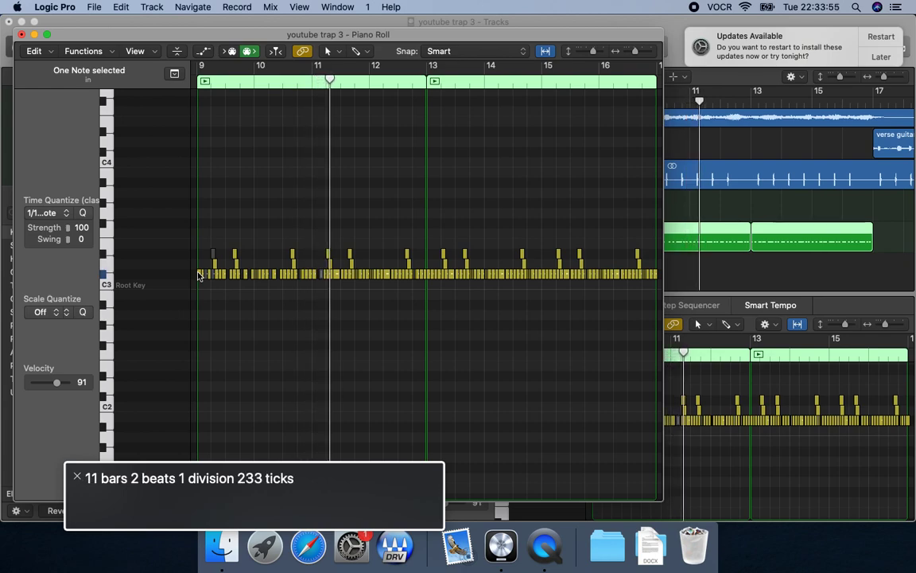
pyautogui.press(',')
pyautogui.press(',')
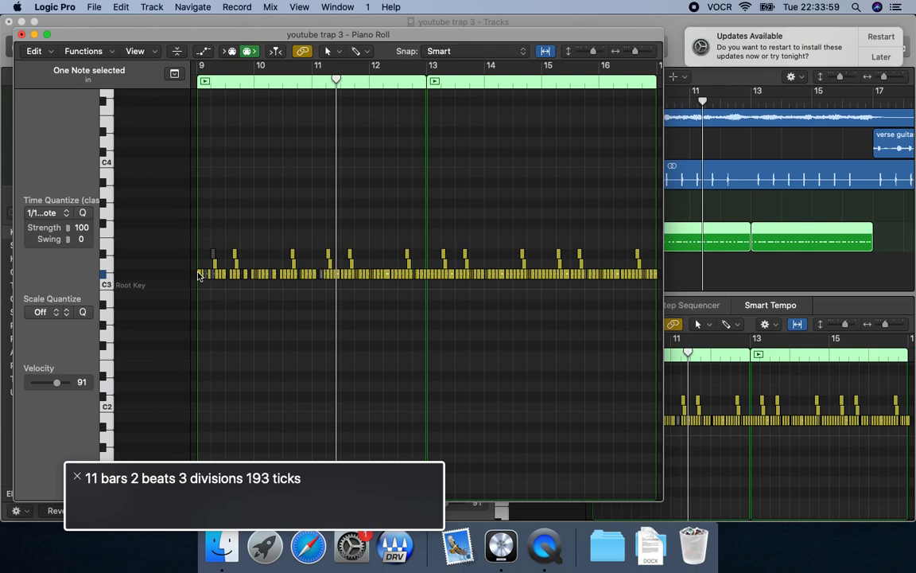
pyautogui.press(',')
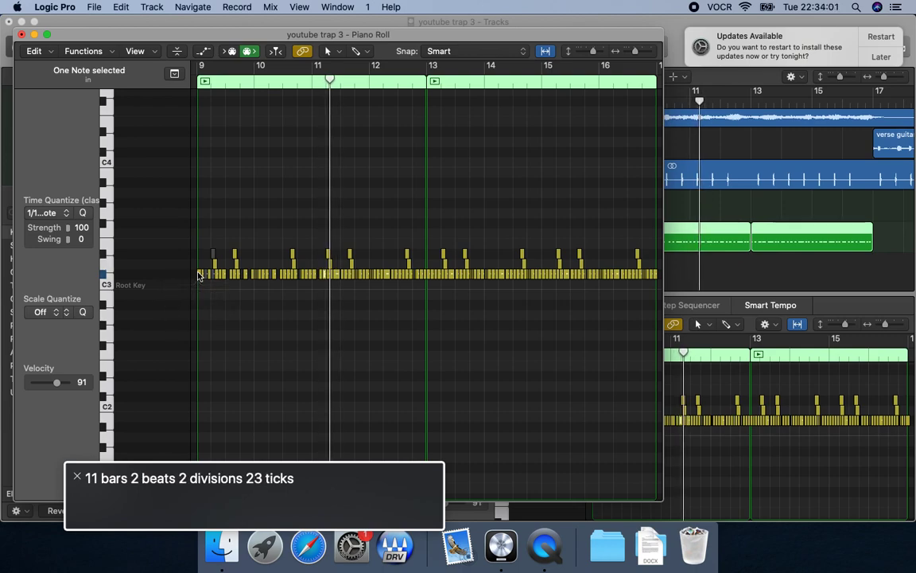
pyautogui.press(',')
# Replay from bar 10, mute the C#3 note at the start of beat 2 of bar 11, and listen again from bar 11.
pyautogui.press(',')
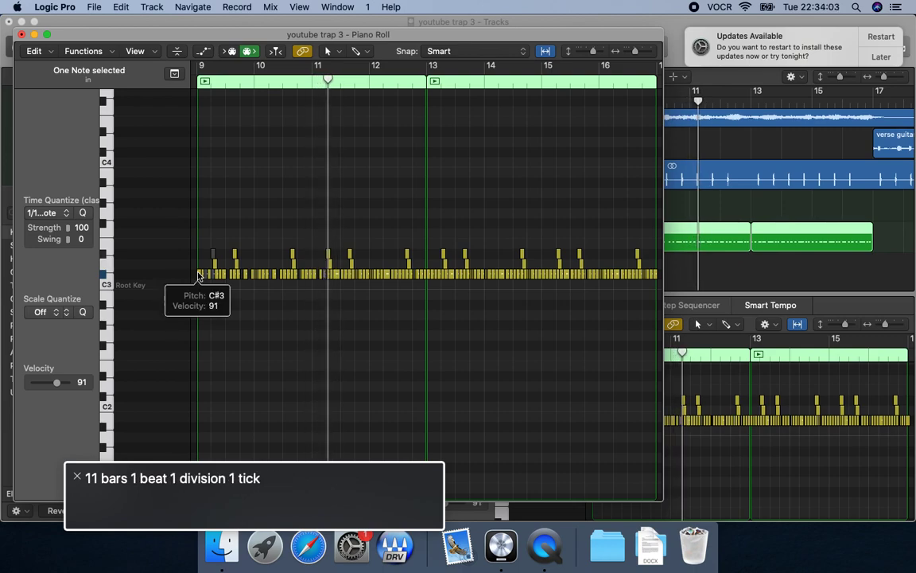
pyautogui.press(',')
pyautogui.press(',')
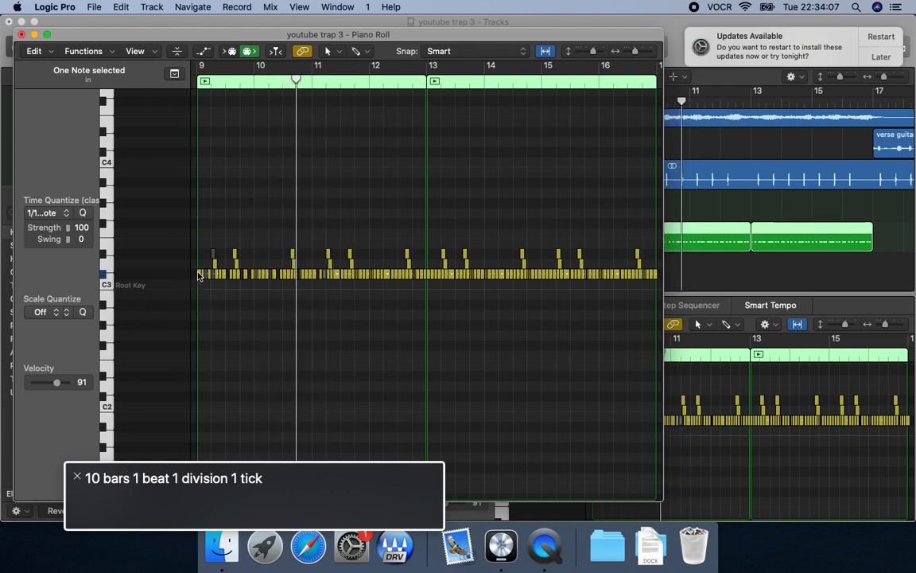
pyautogui.press('space')
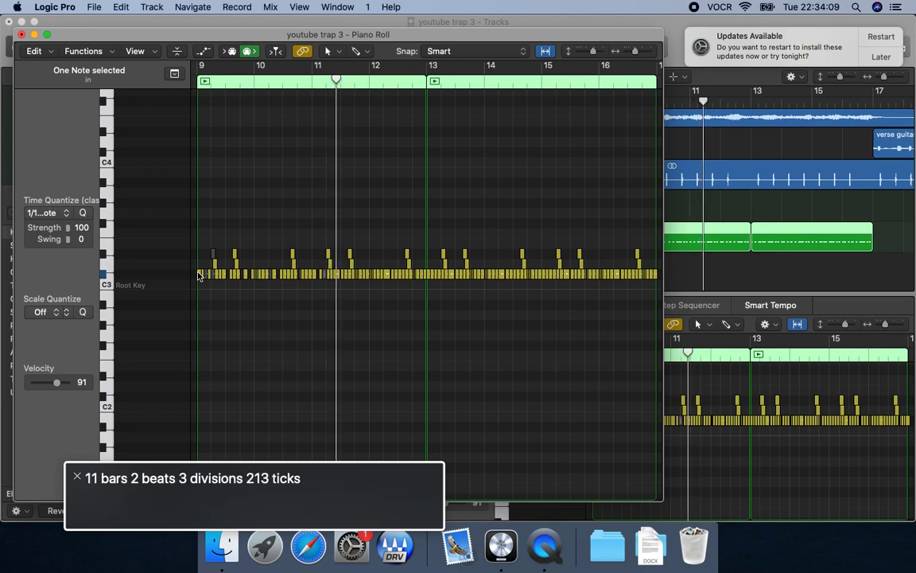
pyautogui.hotkey('ctrl', ',')
pyautogui.hotkey('ctrl', ',')
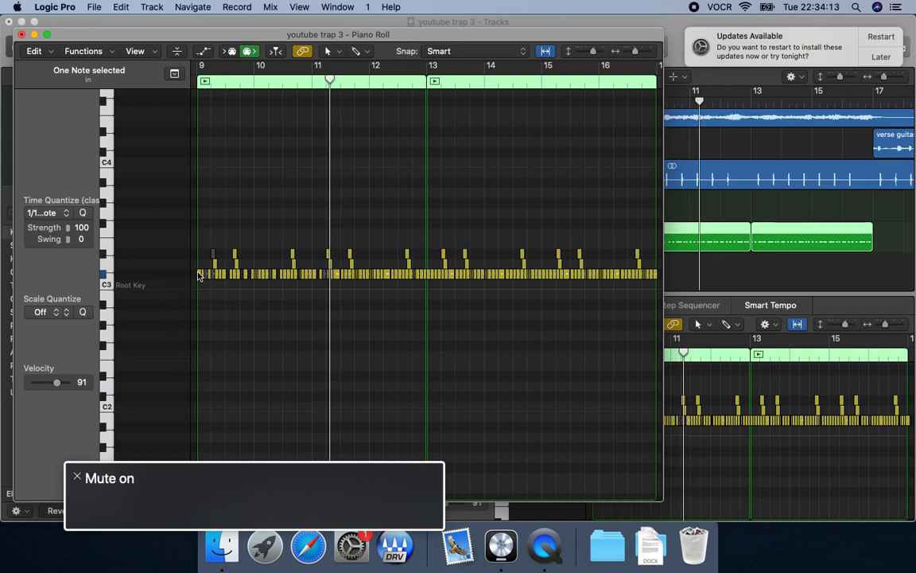
pyautogui.press(',')
pyautogui.press('space')
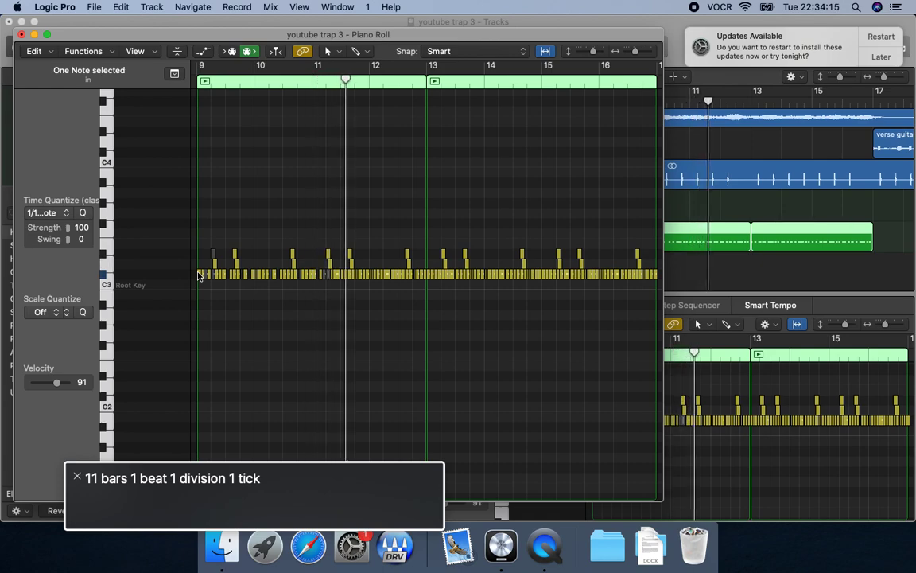
# Mute the D#3 note at the start of beat 2 of bar 11 and replay the bar.
pyautogui.press(',')
pyautogui.hotkey('ctrl', 'm')
pyautogui.press(',')
pyautogui.press('space')
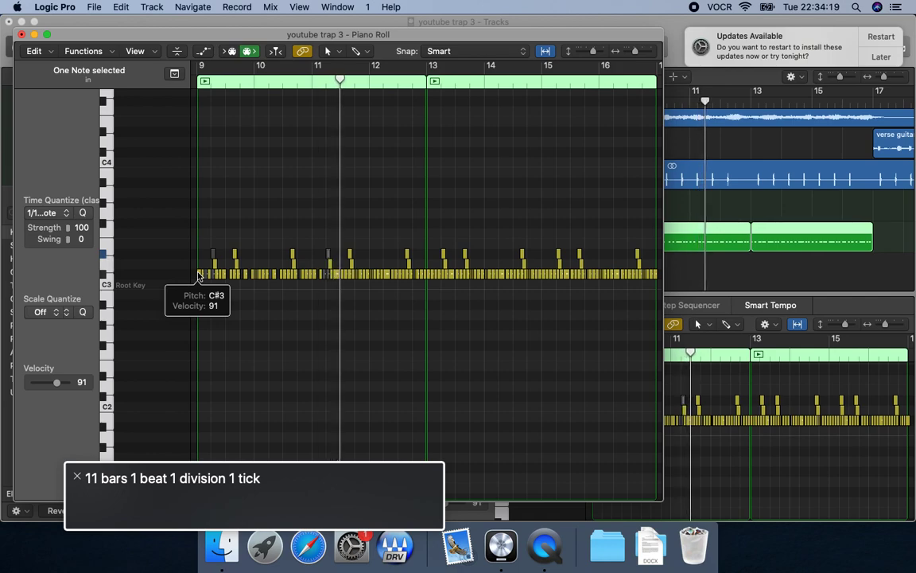
# Step past the D3 note in beat 2 of bar 11 and mute the C#3 note beside it, replaying in between.
pyautogui.press('space')
pyautogui.press('Right')
pyautogui.hotkey('shift', 'space')
pyautogui.press('space')
pyautogui.press(',')
pyautogui.press('space')
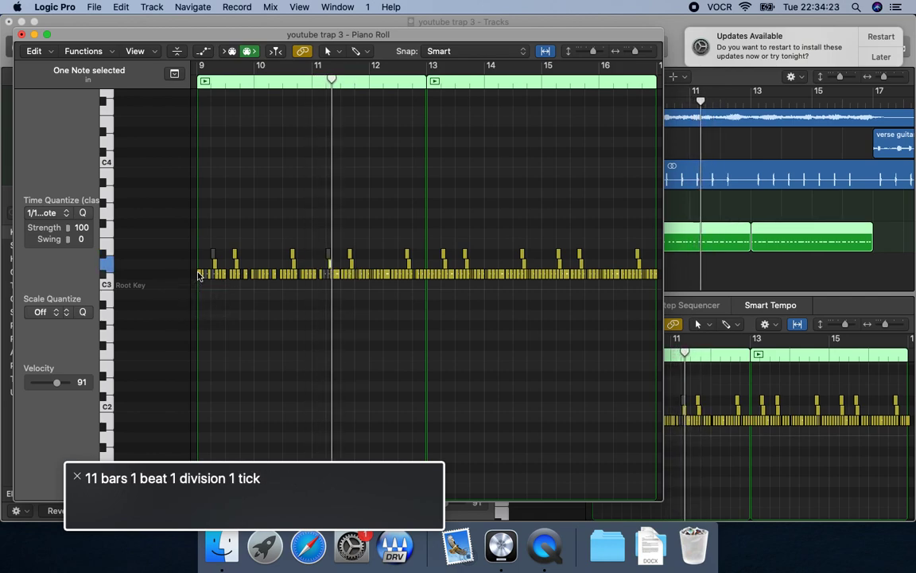
pyautogui.press('space')
pyautogui.press('Right')
pyautogui.hotkey('shift', 'space')
pyautogui.hotkey('ctrl', 'm')
pyautogui.hotkey('shift', 'space')
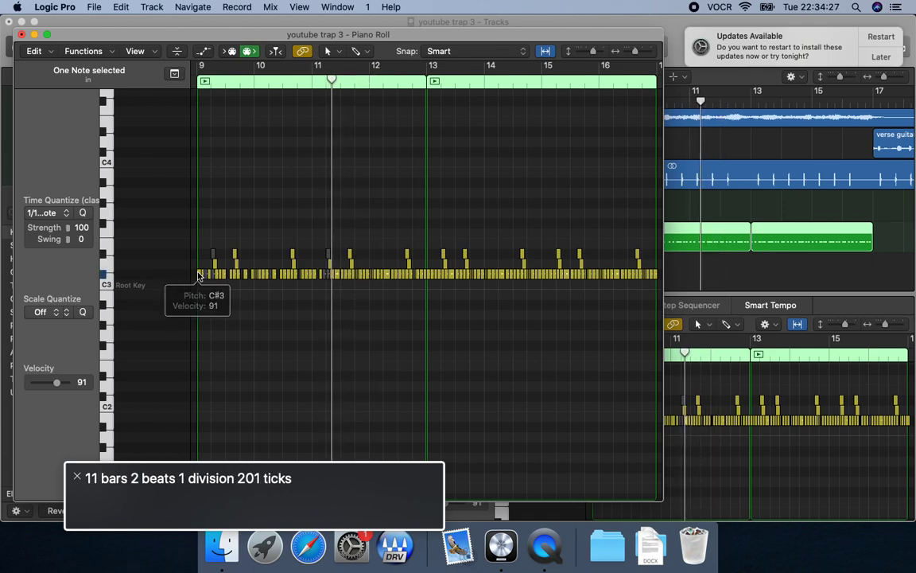
# Replay bar 11 and mute the C#3 note around beat 3.
pyautogui.press(',')
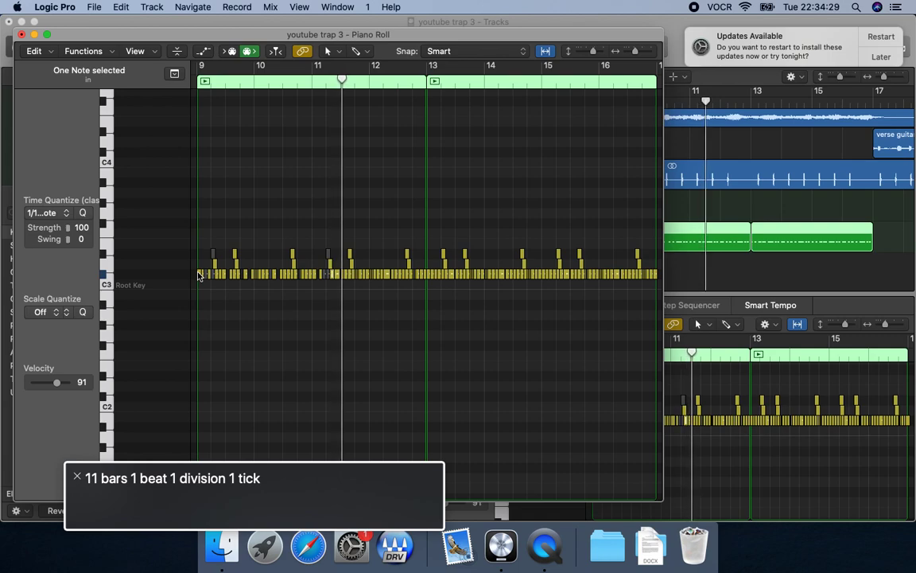
pyautogui.press('space')
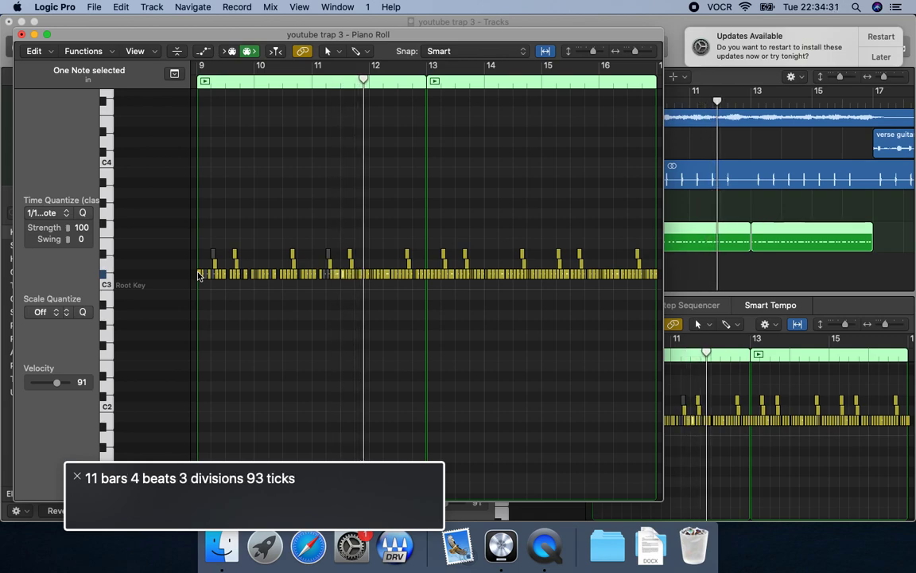
pyautogui.hotkey('shift', 'space')
pyautogui.press(',')
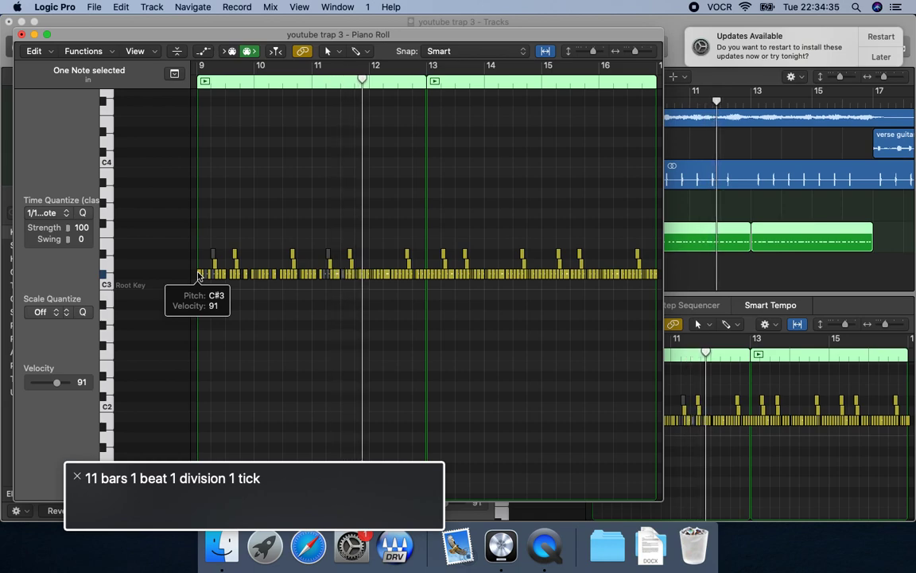
# Step through the notes following beat 3 of bar 11, mute the C#3 note at beat 4, and replay the bar.
pyautogui.press('space')
pyautogui.hotkey('shift', 'space')
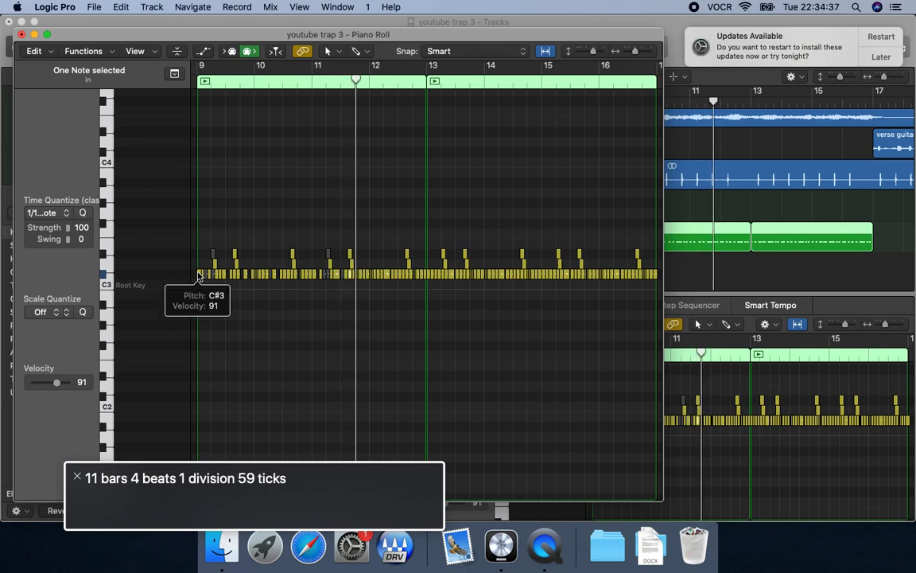
pyautogui.hotkey('shift', 'space')
pyautogui.press('space')
pyautogui.press('space')
pyautogui.press('Right')
pyautogui.hotkey('shift', 'space')
pyautogui.press('space')
pyautogui.press('Right')
pyautogui.hotkey('shift', 'space')
pyautogui.press('space')
pyautogui.hotkey('shift', 'space')
pyautogui.press(',')
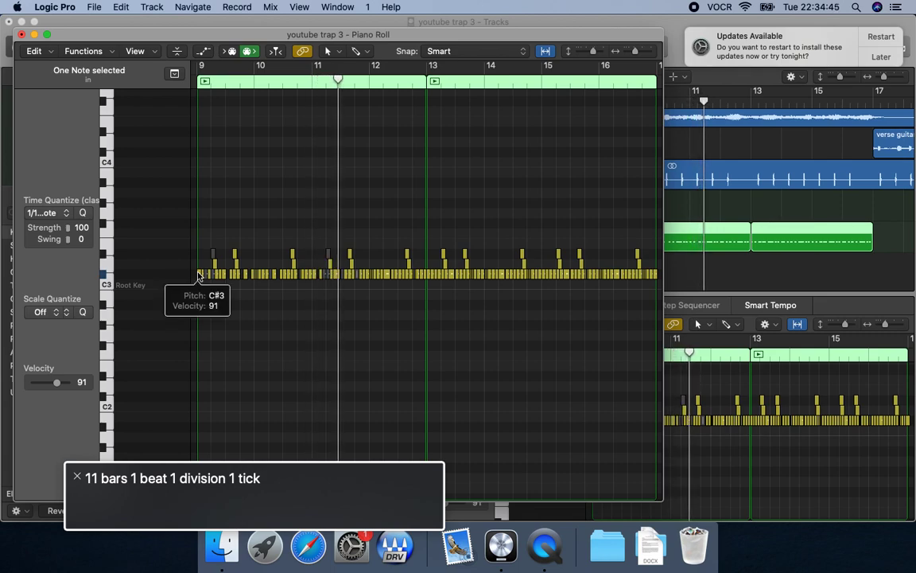
# Adjust the muting of the C#3 notes around beat 4 of bar 11 and return to the start of the bar.
pyautogui.hotkey('ctrl', 'm')
pyautogui.press(',')
pyautogui.press('Right')
pyautogui.hotkey('shift', 'space')
pyautogui.press(',')
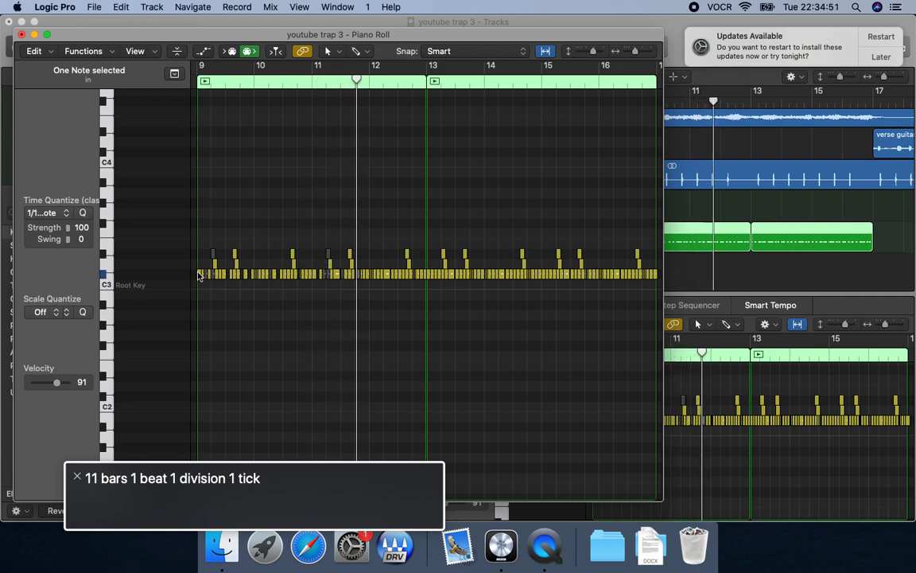
# Replay bar 11 and mute the C#3 note in the first half of beat 4.
pyautogui.press(',')
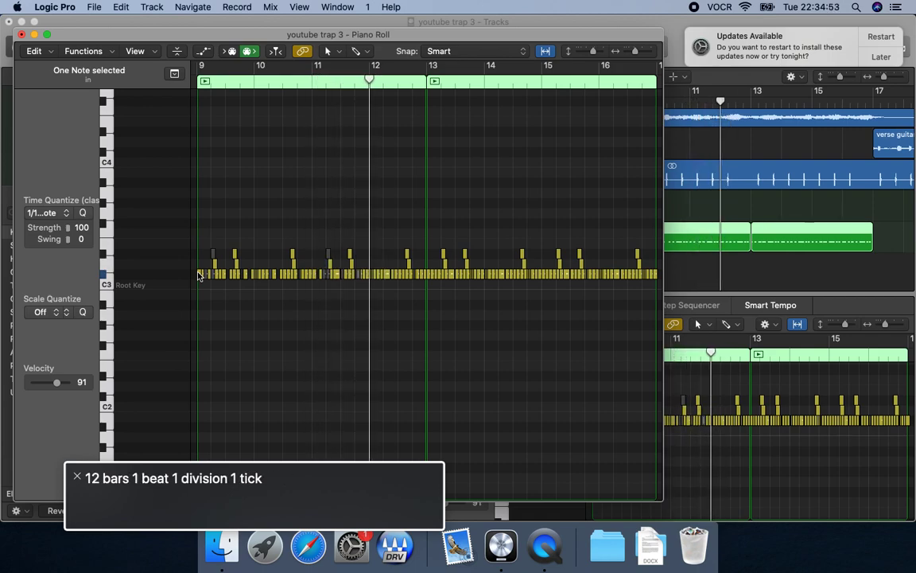
pyautogui.press(',')
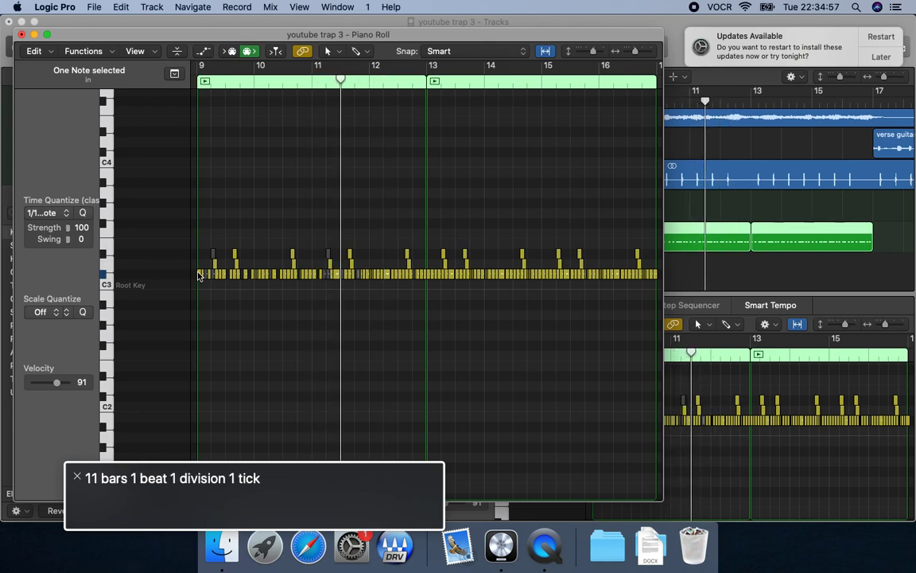
pyautogui.press('space')
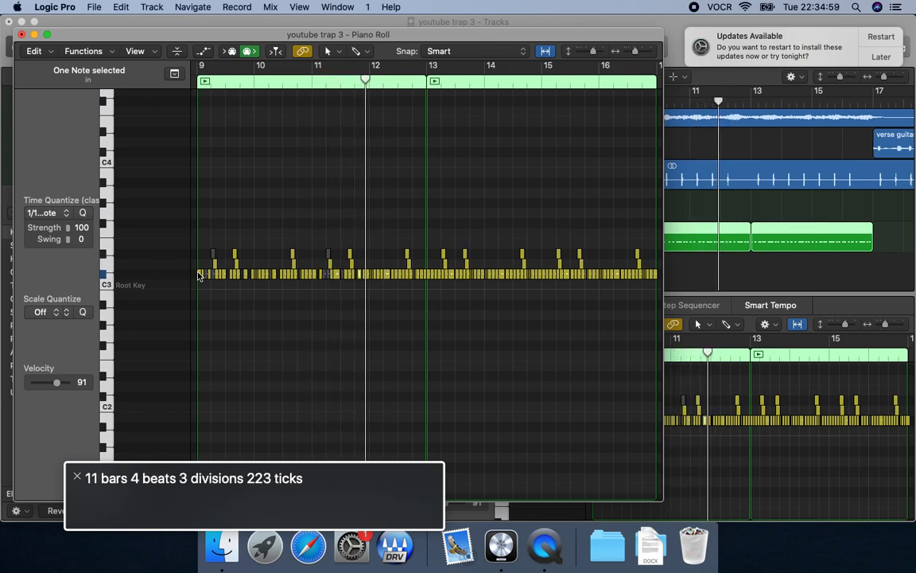
pyautogui.press(',')
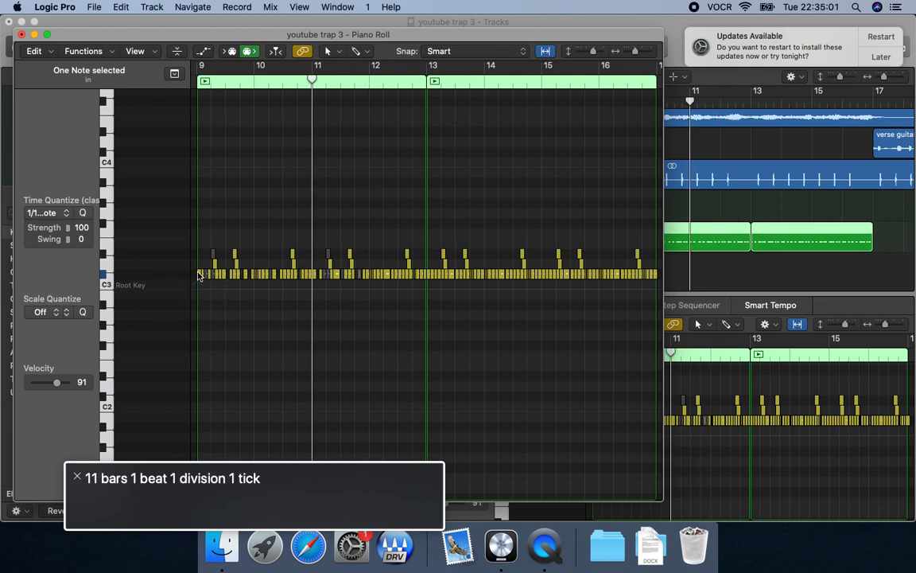
pyautogui.press('space')
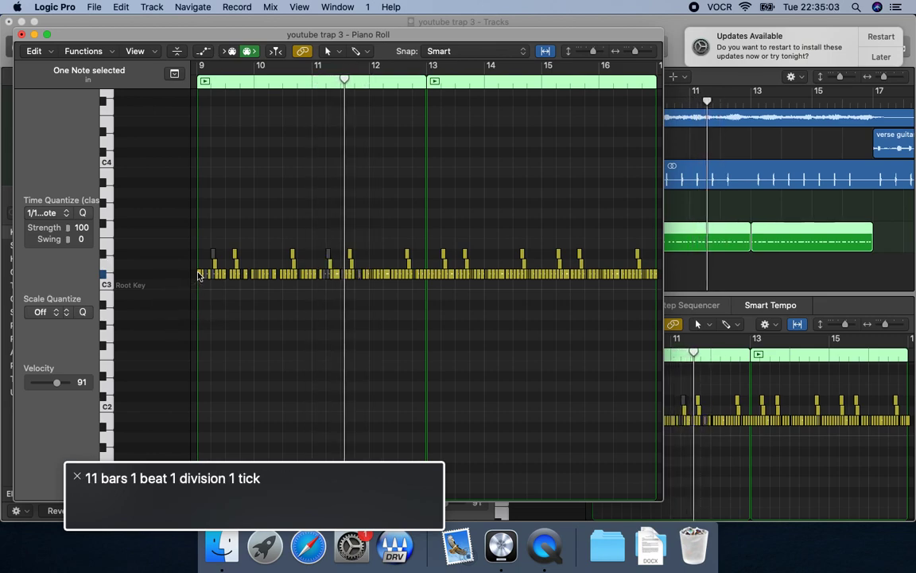
# Compare the neighbouring C#3 notes late in bar 11, mute the one near the end of beat 4, and replay the bar.
pyautogui.press('space')
pyautogui.hotkey('shift', ',')
pyautogui.hotkey('shift', '.')
pyautogui.hotkey('shift', ',')
pyautogui.hotkey('shift', '.')
pyautogui.hotkey('ctrl', 'm')
pyautogui.press(',')
pyautogui.press('space')
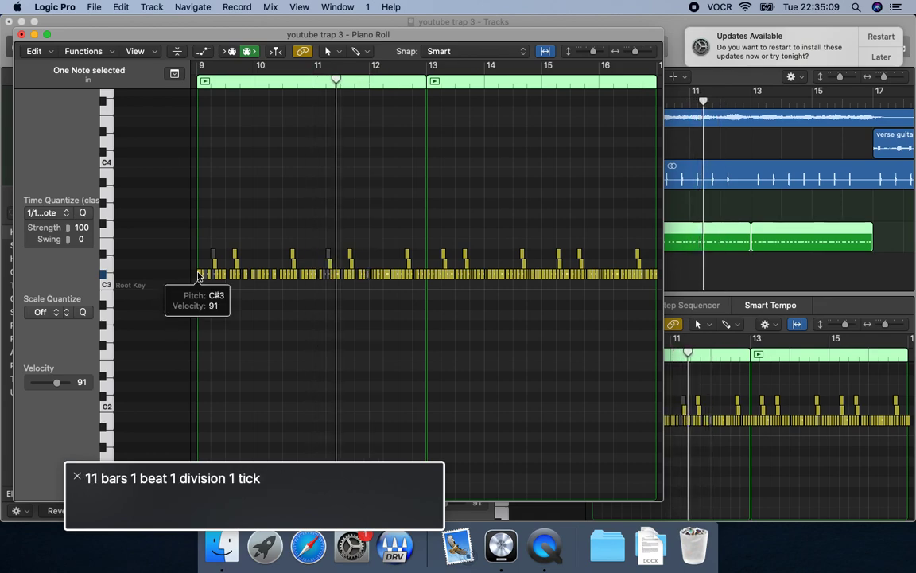
pyautogui.press('space')
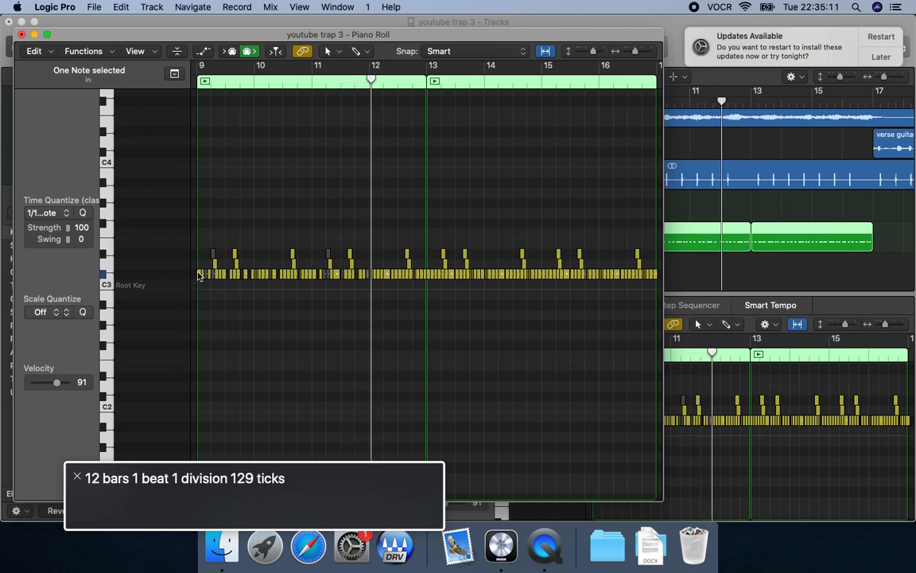
# Adjust the muting of the adjacent C#3 note at the end of bar 11 and replay from the bar's start.
pyautogui.hotkey('shift', '.')
pyautogui.hotkey('shift', ',')
pyautogui.press(',')
pyautogui.press('space')
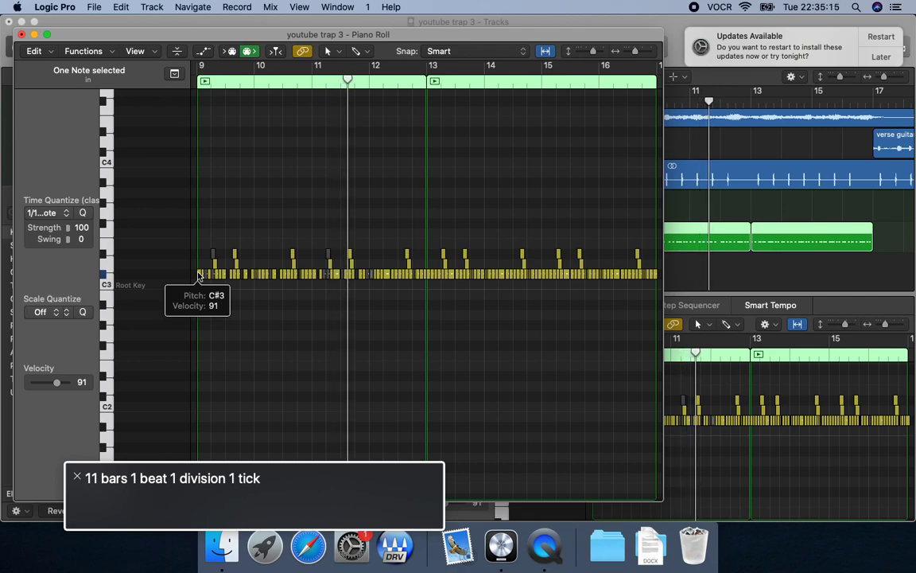
# Replay the hi-hat pattern from the start of bar 11 into bar 12 to check the muting.
pyautogui.press('space')
pyautogui.press(',')
pyautogui.press('space')
pyautogui.press('space')
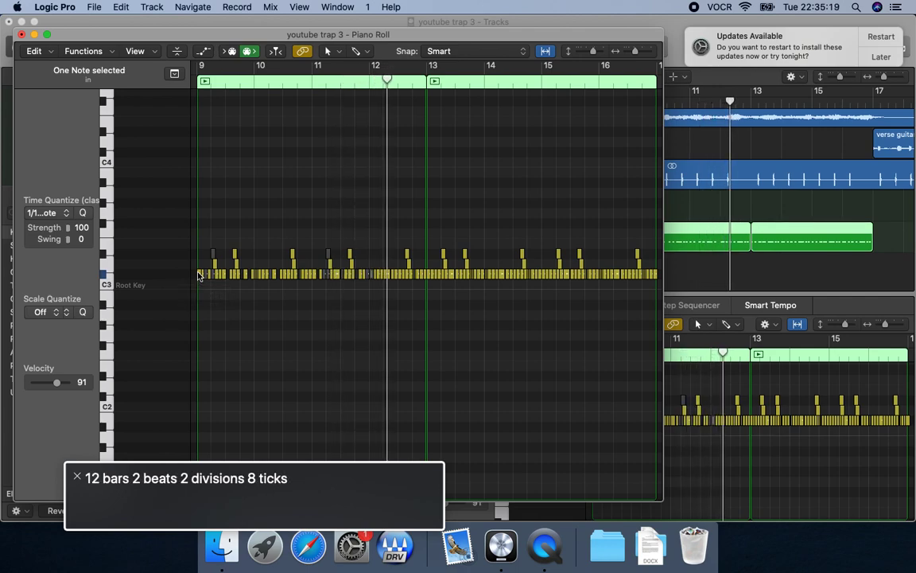
pyautogui.hotkey('shift', ',')
pyautogui.press(',')
pyautogui.press('space')
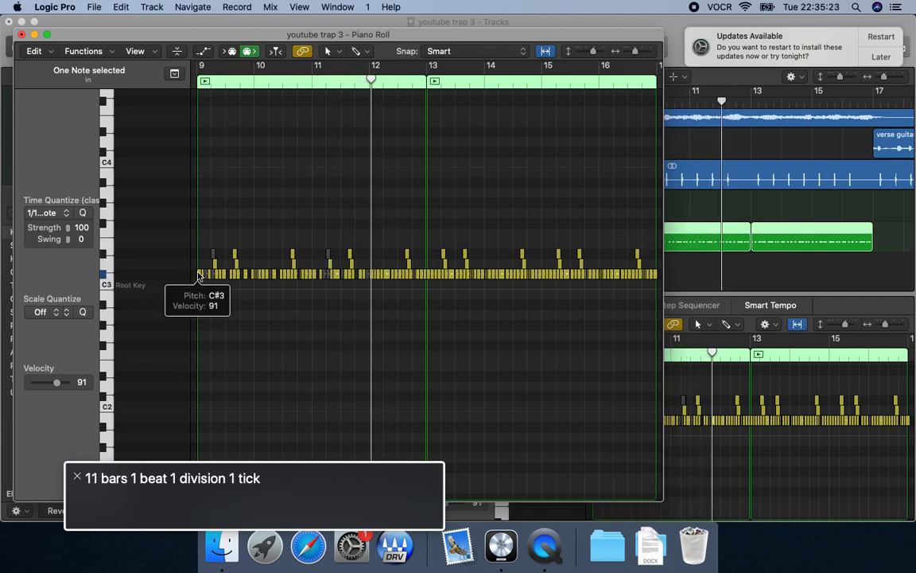
pyautogui.press('space')
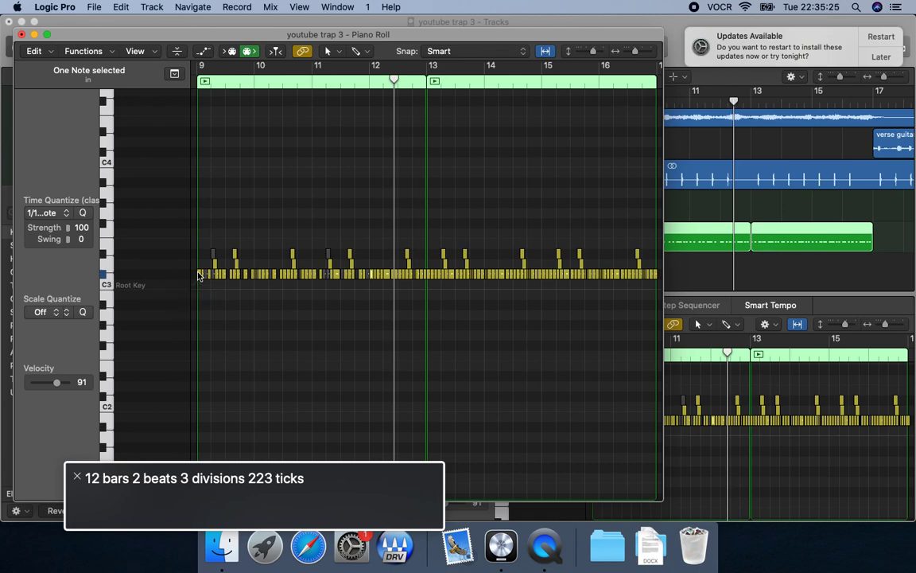
# Audition the C#3 notes in beat 1 of bar 12 in short repeated passes.
pyautogui.press(',')
pyautogui.press('space')
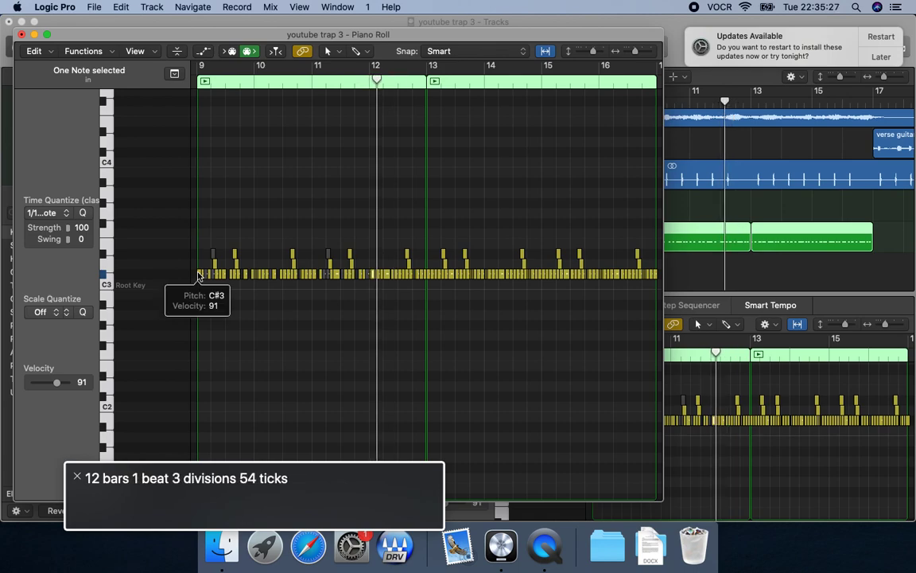
pyautogui.press(',')
pyautogui.press('space')
pyautogui.press('space')
pyautogui.press(',')
pyautogui.press('space')
pyautogui.press('space')
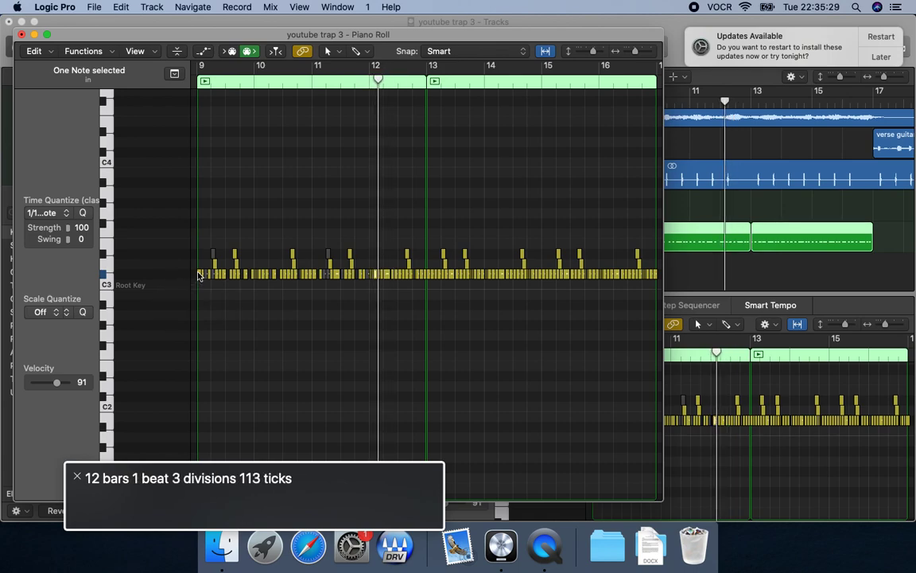
pyautogui.press(',')
pyautogui.press('space')
# Mute C#3 notes in beat 1 of bar 12, replaying the bar between changes.
pyautogui.press('space')
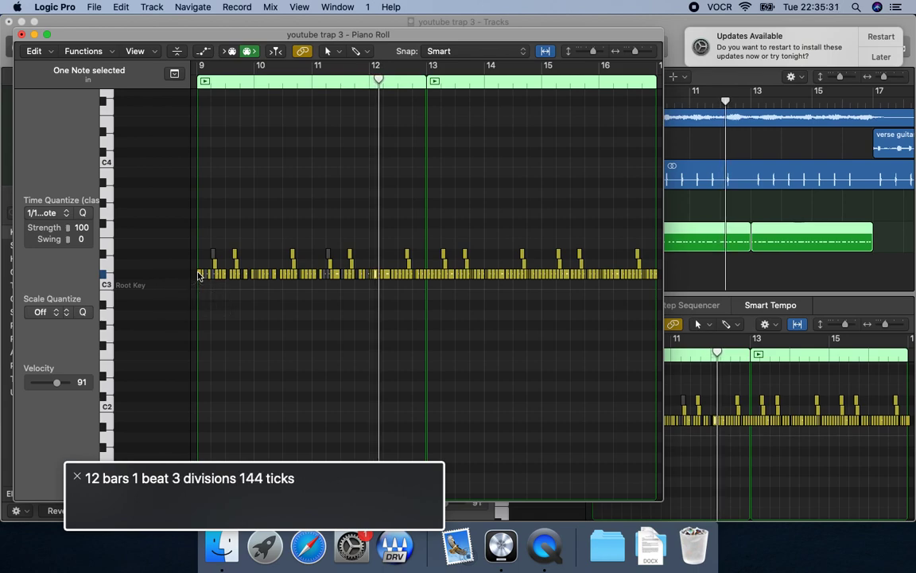
pyautogui.hotkey('ctrl', 'm')
pyautogui.press(',')
pyautogui.press(',')
pyautogui.press('space')
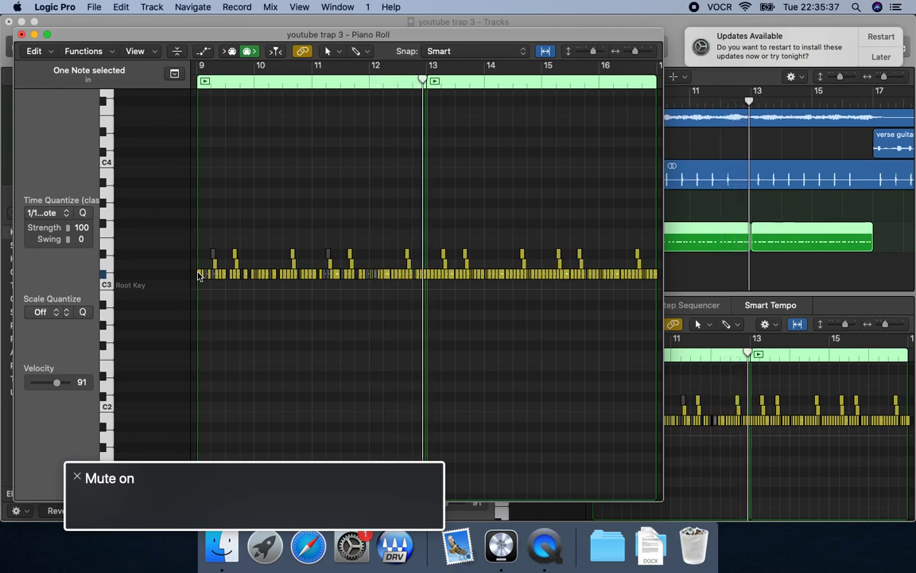
pyautogui.press(',')
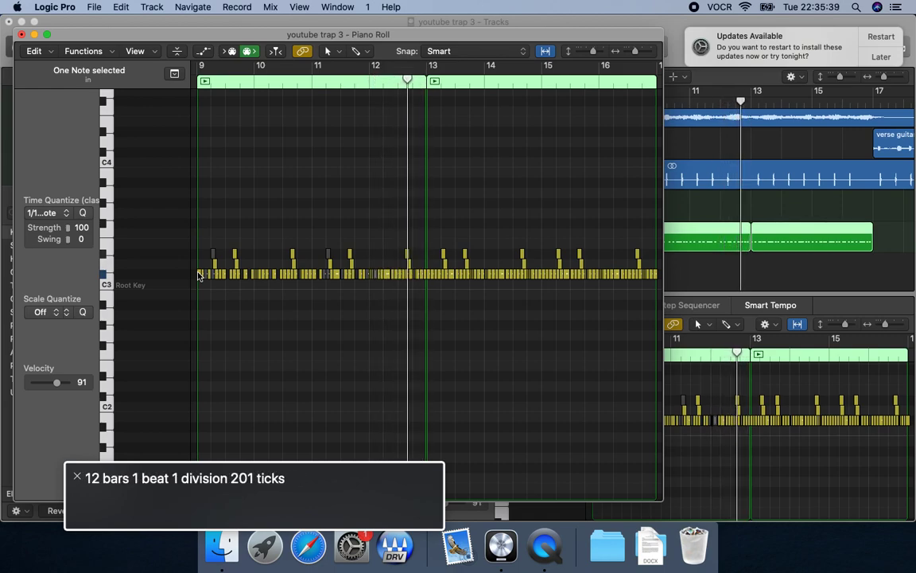
pyautogui.press('space')
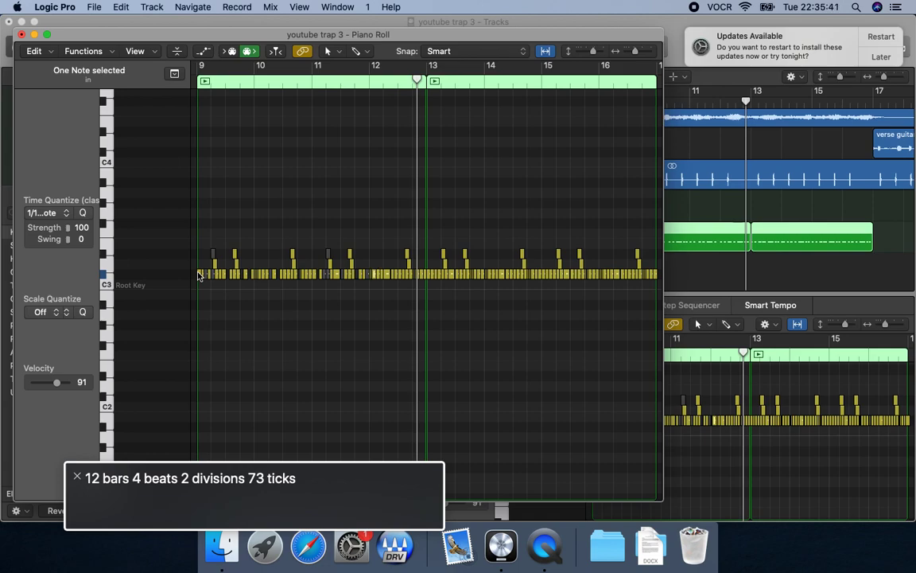
pyautogui.hotkey('ctrl', 'm')
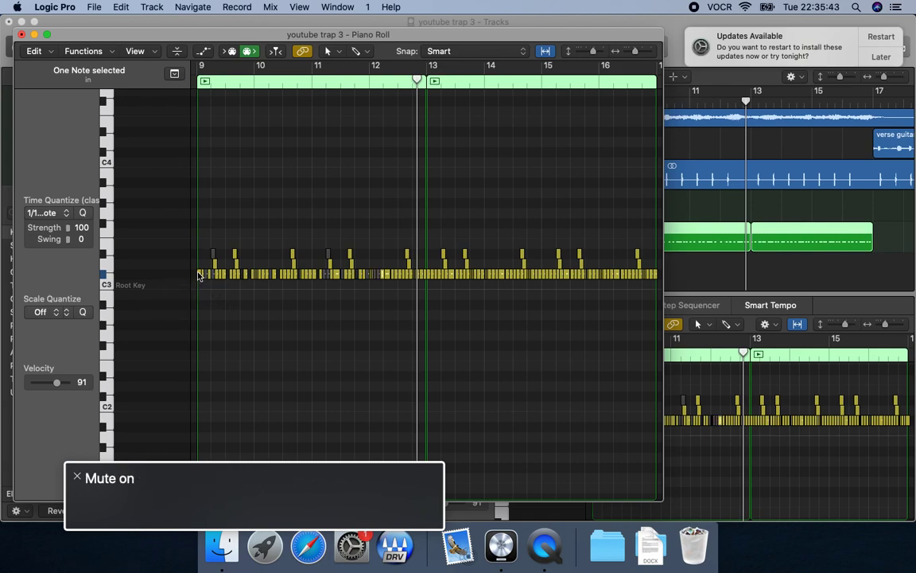
# Adjust the muting of the C#3 notes around beats 1 and 2 of bar 12 and replay from the bar's start.
pyautogui.press(',')
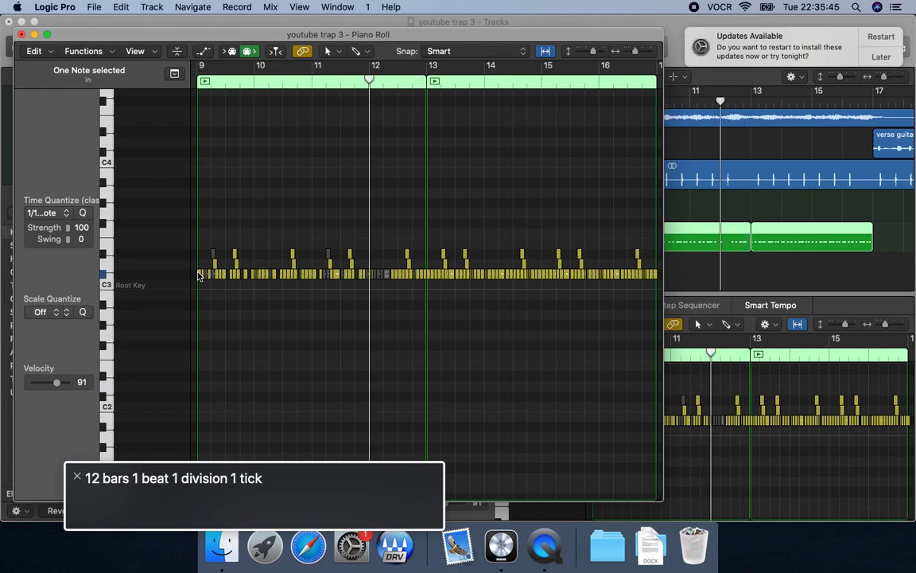
pyautogui.press('space')
pyautogui.press(',')
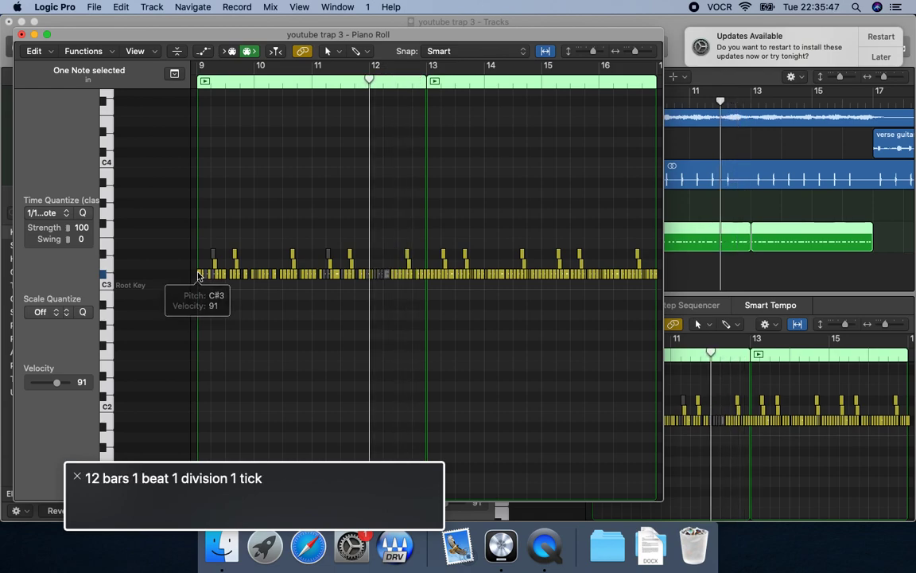
pyautogui.press('space')
pyautogui.press('space')
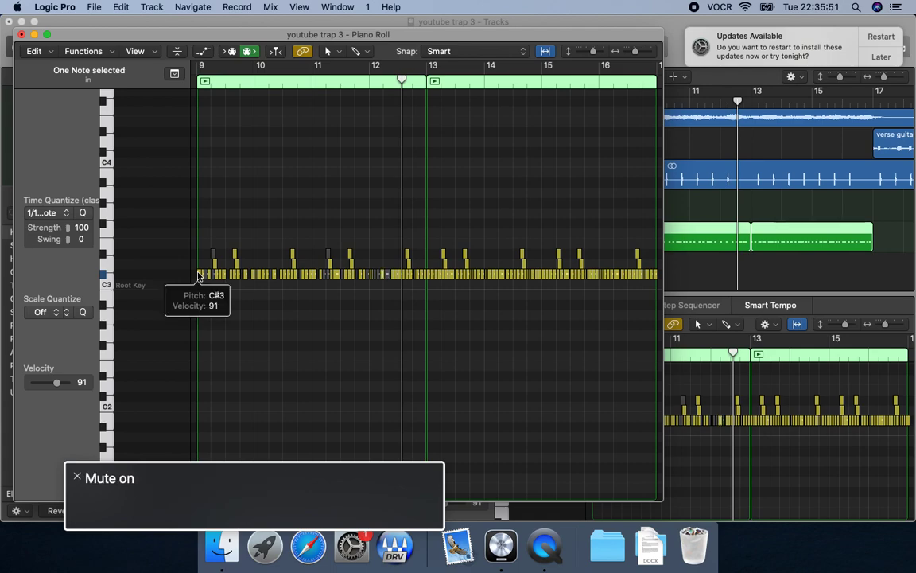
# Step through the C#3 notes from late beat 1 of bar 12 and mute the ones near the end of beat 2.
pyautogui.press(',')
pyautogui.press('.')
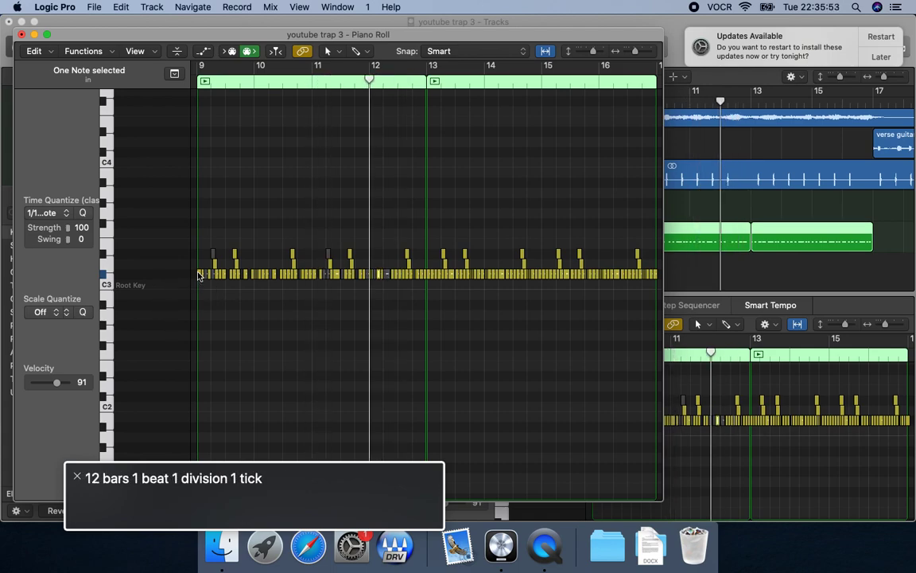
pyautogui.press('Right')
pyautogui.hotkey('shift', 'space')
pyautogui.press('space')
pyautogui.press('Right')
pyautogui.hotkey('shift', 'space')
pyautogui.press('space')
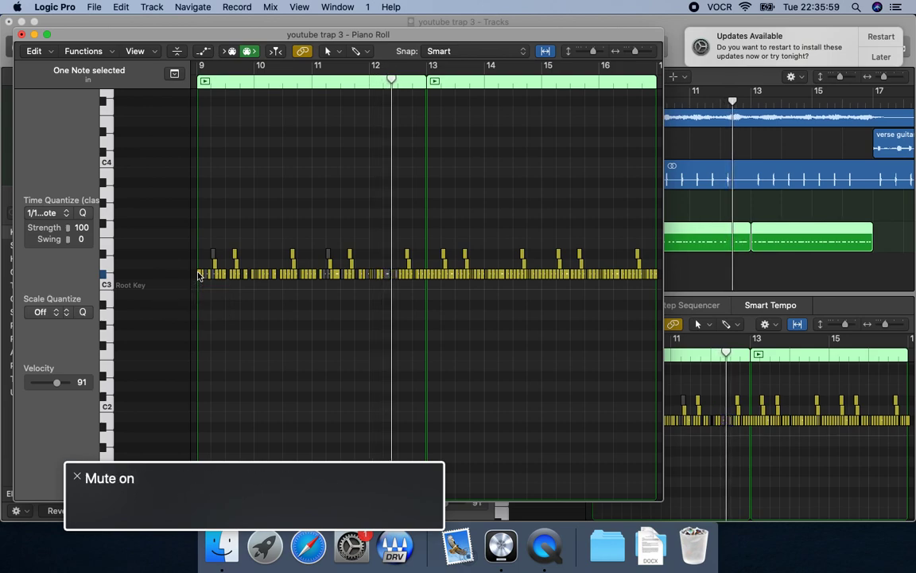
# Mute the C#3 notes through beat 3 of bar 12 and replay the bar into bar 13.
pyautogui.press(',')
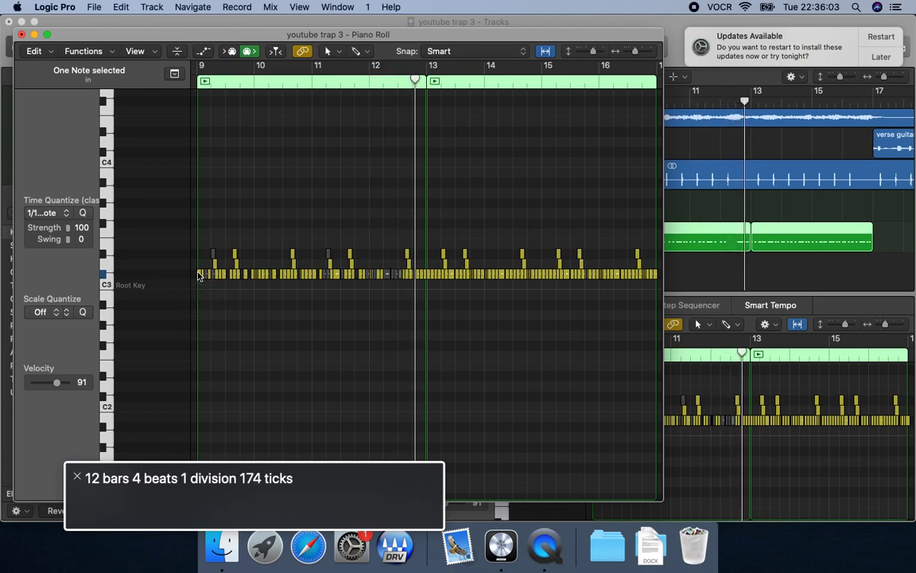
pyautogui.press(',')
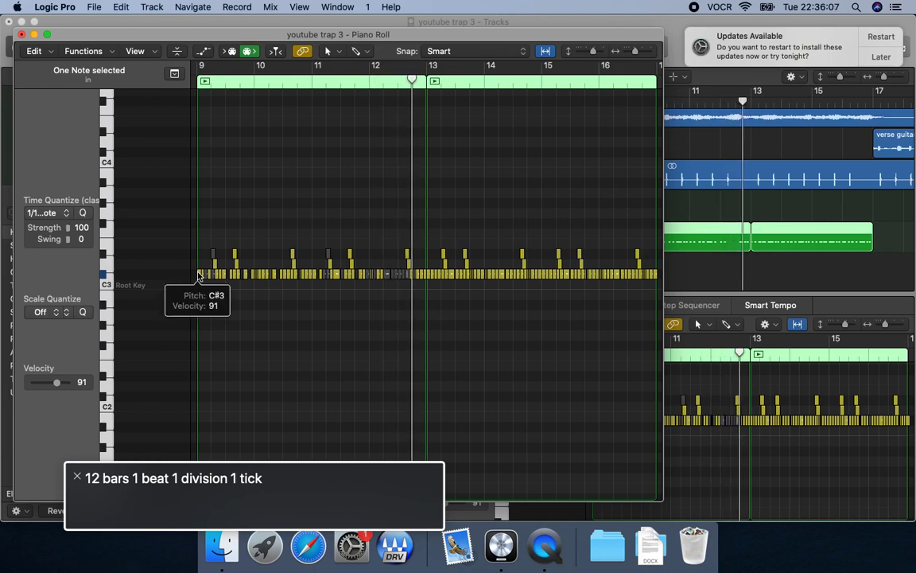
pyautogui.press(',')
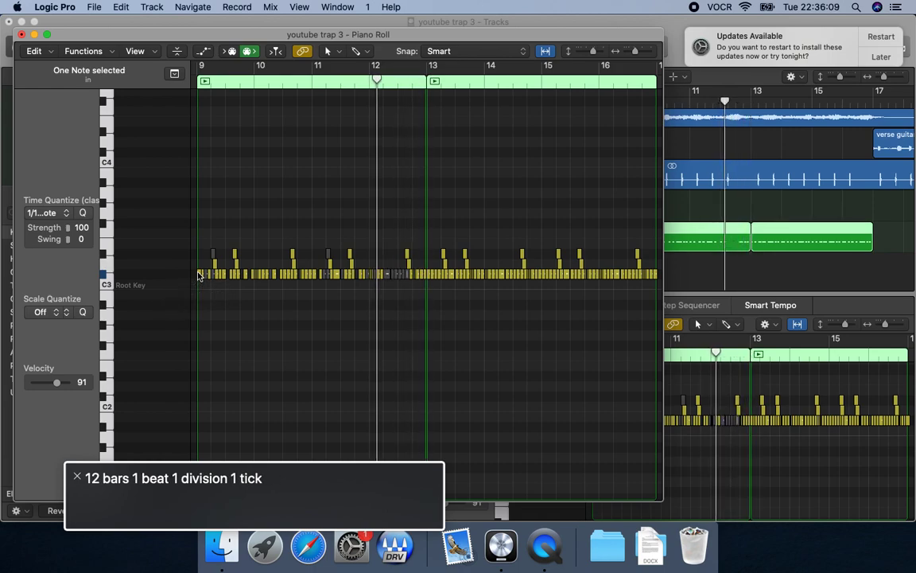
pyautogui.press(',')
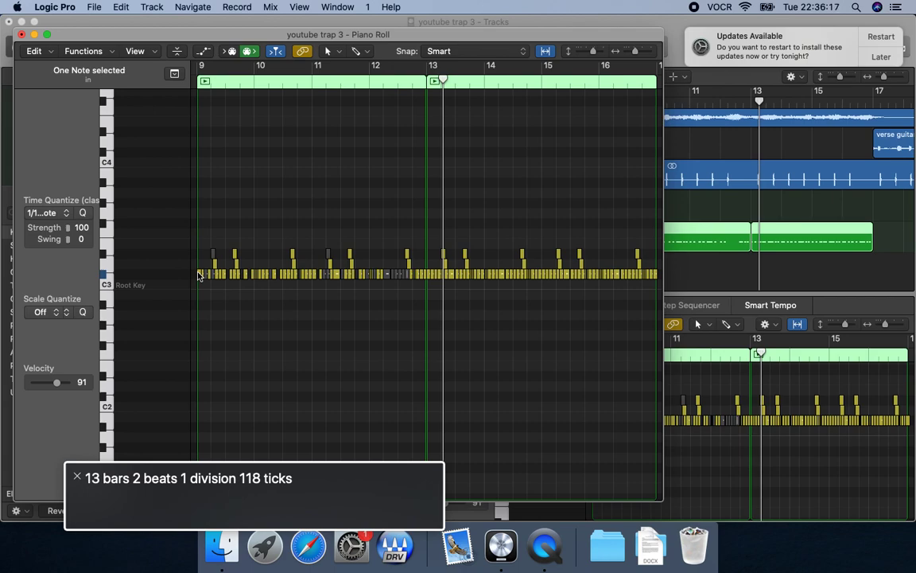
# Close the separate Piano Roll window and focus the MURDA_HAT_CLOSED_456 track in the main window.
pyautogui.press('super+w')
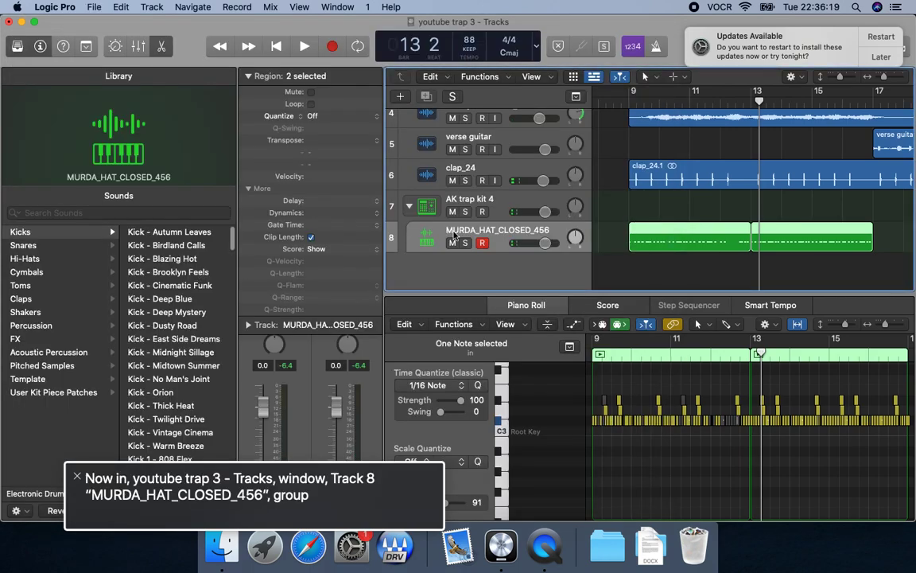
pyautogui.press('Left')
pyautogui.press('Right')
pyautogui.press('Up')
pyautogui.press('Down')
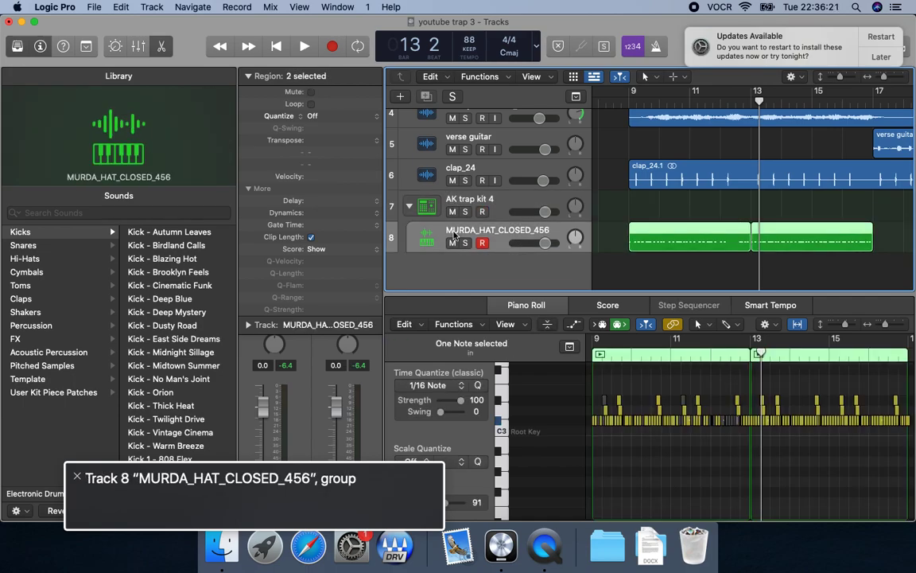
# Move the playhead to bar 13 and play the second hi-hat region with the full arrangement.
pyautogui.press('Return')
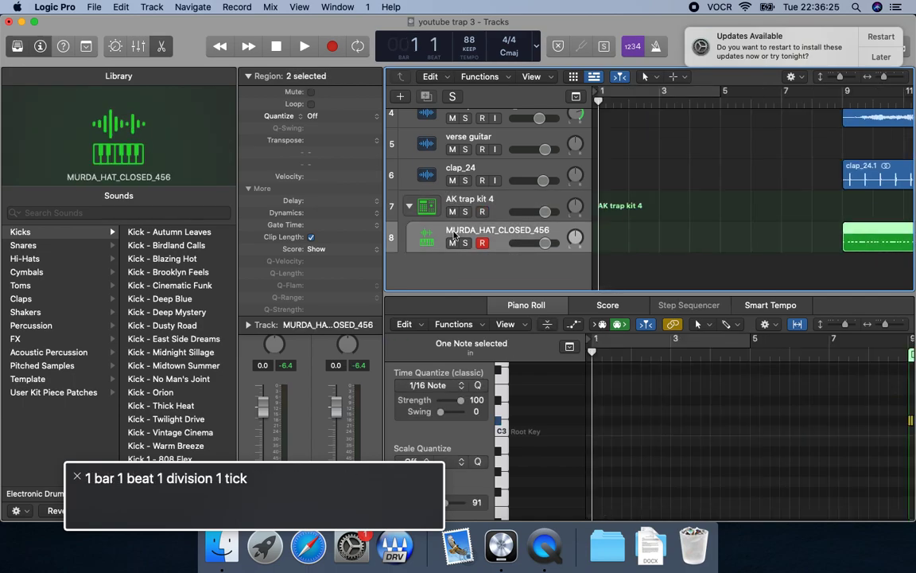
pyautogui.press('.')
pyautogui.press('.')
pyautogui.press('.')
pyautogui.press('.')
pyautogui.press('.')
pyautogui.press('.')
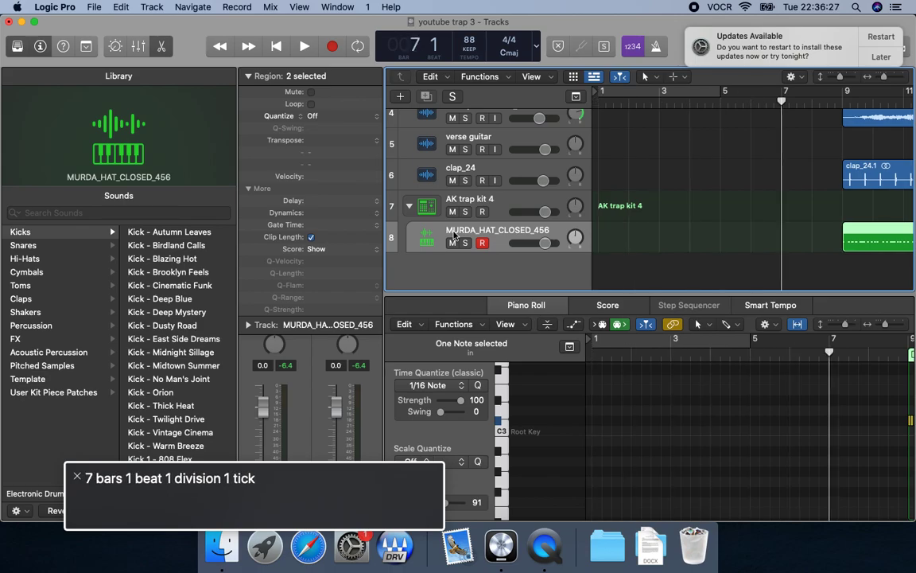
pyautogui.press('.')
pyautogui.press('.')
pyautogui.press('.')
pyautogui.press('.')
pyautogui.press('.')
pyautogui.press('.')
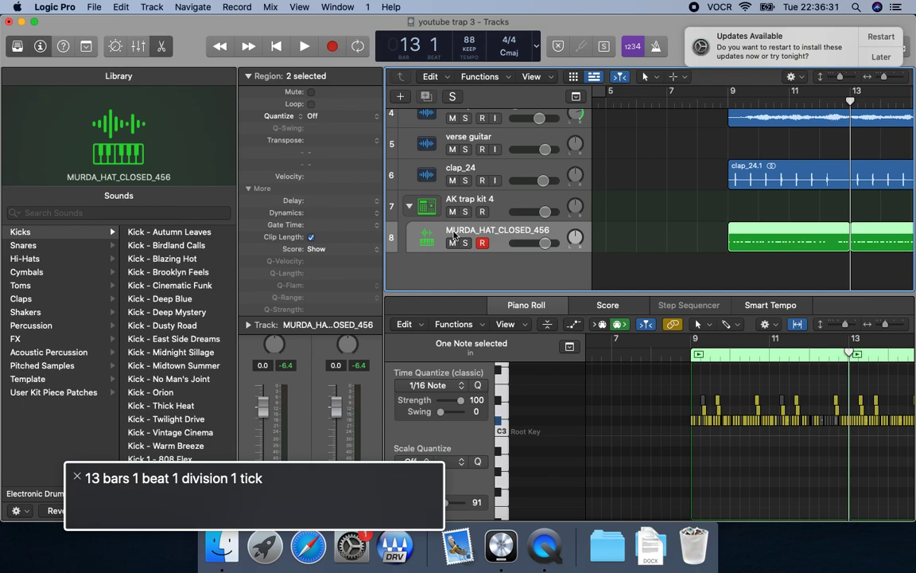
pyautogui.press('space')
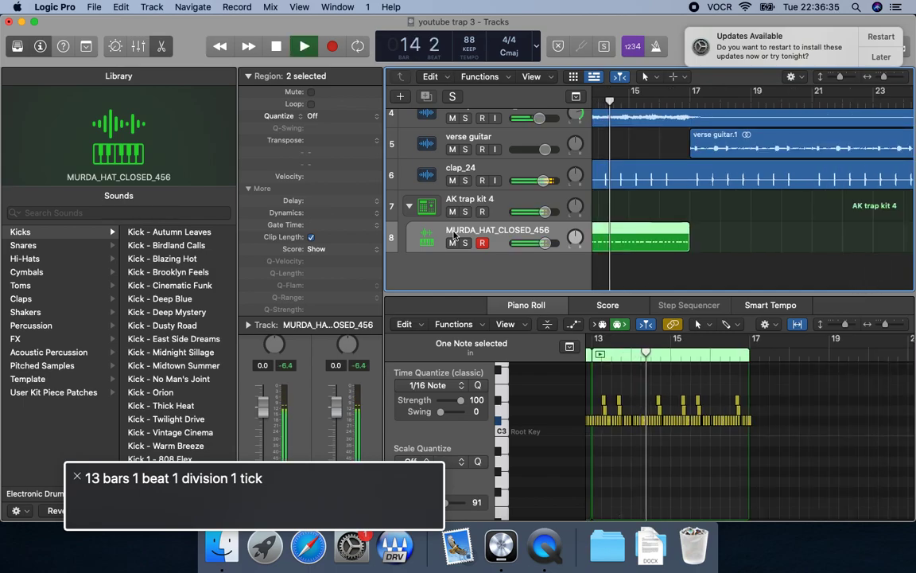
pyautogui.press('space')
# Play the edited hi-hat region from bar 9 with the arrangement, and collapse the AK trap kit 4 track stack.
pyautogui.press('Return')
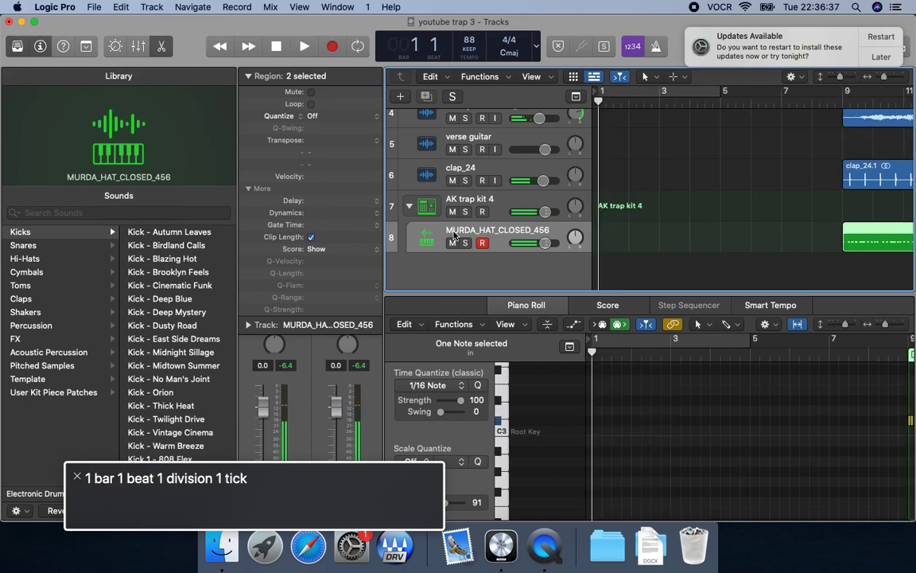
pyautogui.press('.')
pyautogui.press('.')
pyautogui.press('.')
pyautogui.press('.')
pyautogui.press('.')
pyautogui.press('.')
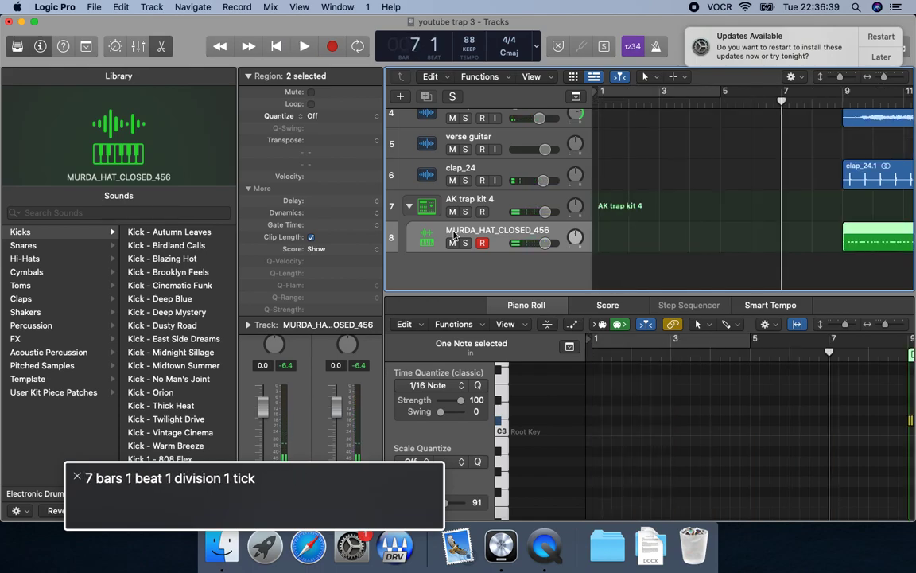
pyautogui.press('.')
pyautogui.press('.')
pyautogui.press('space')
pyautogui.press('space')
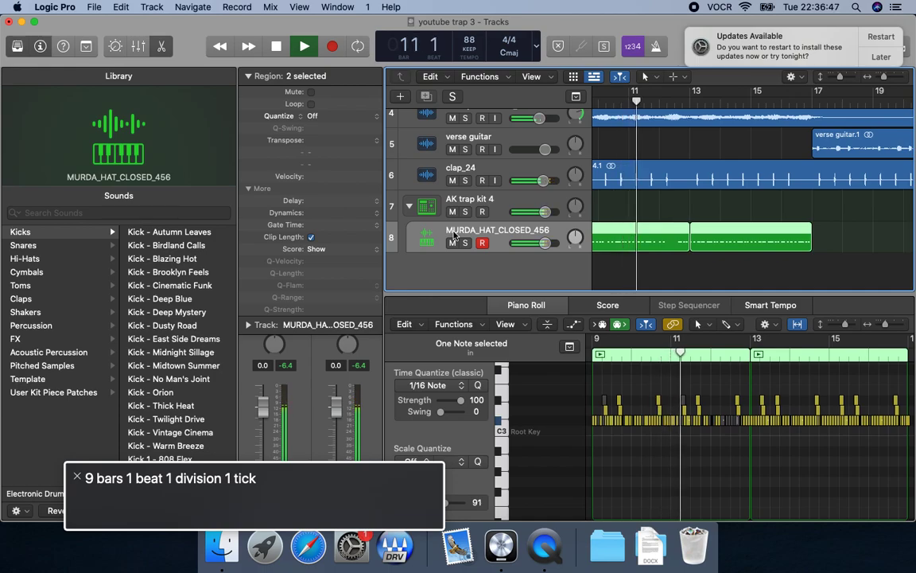
pyautogui.press('space')
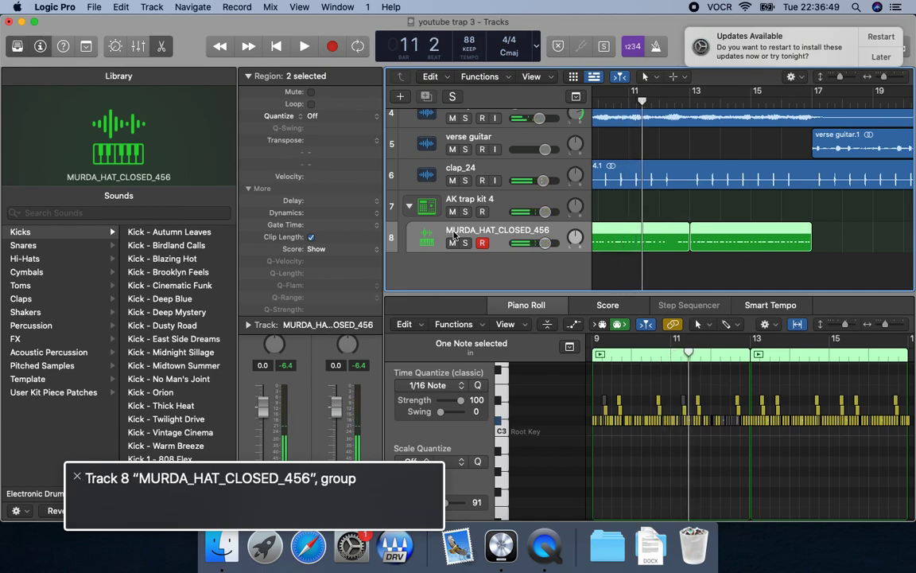
pyautogui.click(409, 206)
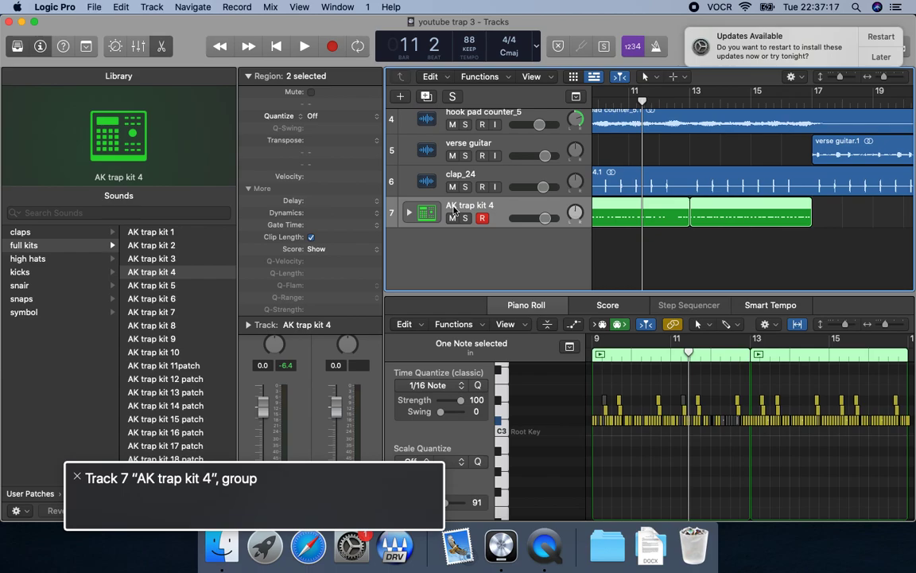
# Switch to Finder, replace the trap folder window with a new one, and open the my 1 shots 2023 folder in Downloads.
pyautogui.press('super+Tab')
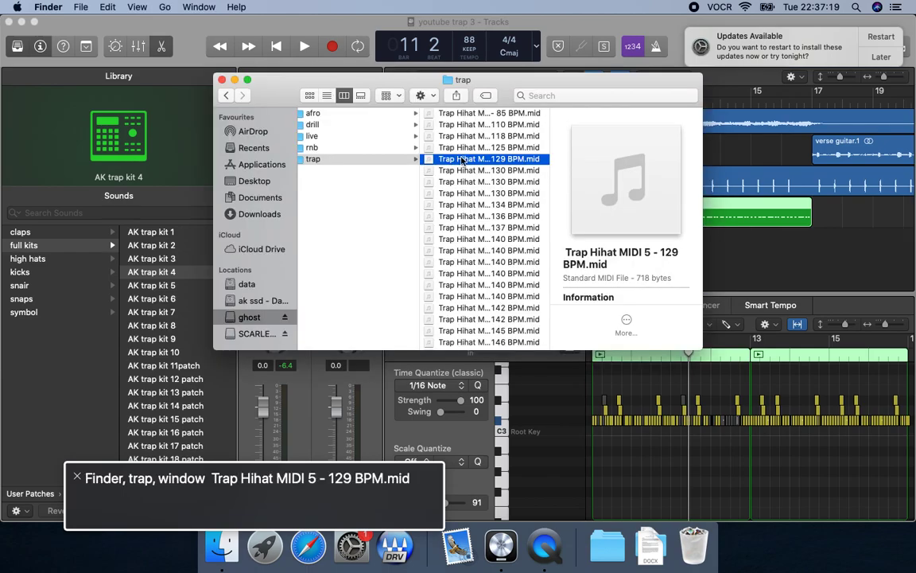
pyautogui.press('super+w')
pyautogui.press('super+n')
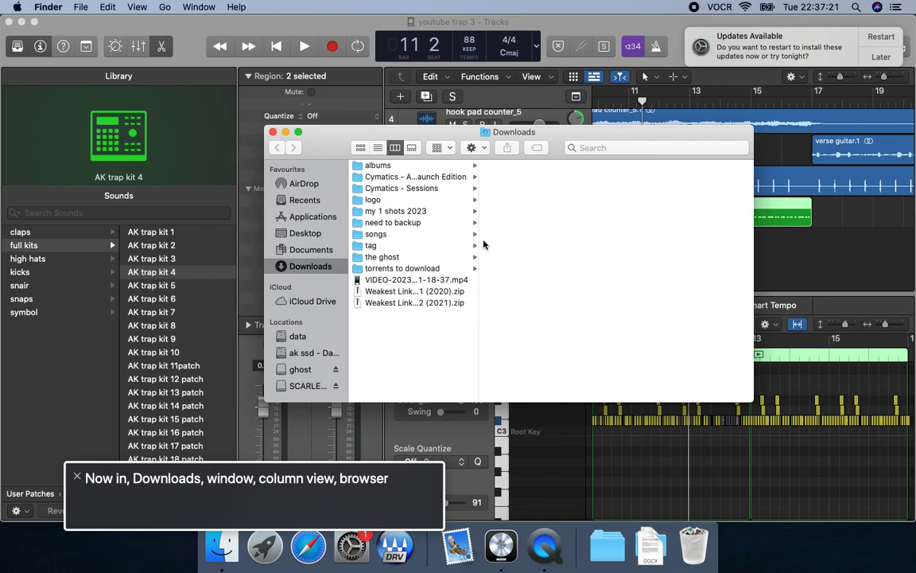
pyautogui.click(410, 167)
pyautogui.press('m')
pyautogui.press('Right')
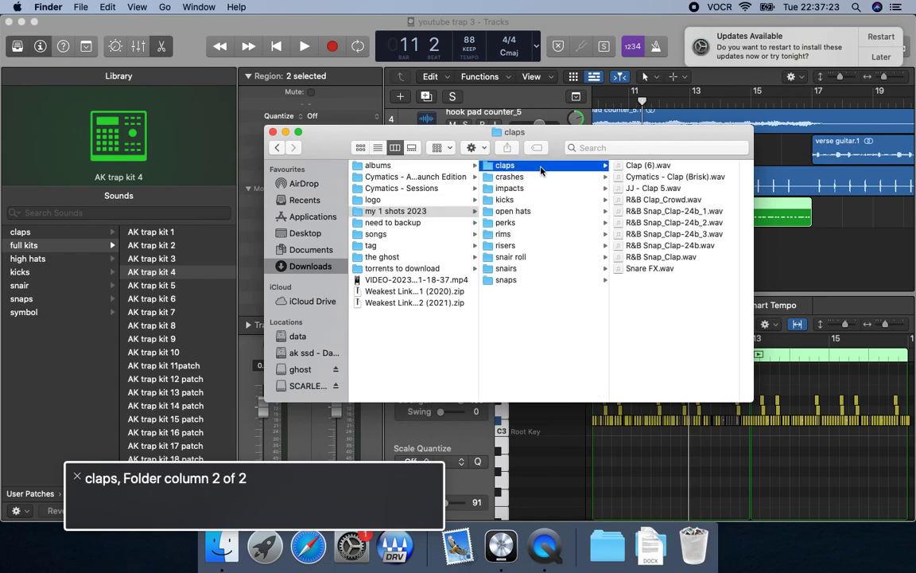
# Open the kicks folder and preview the sample kick 1 shot.wav.
pyautogui.press('Down')
pyautogui.press('Down')
pyautogui.press('Down')
pyautogui.press('Right')
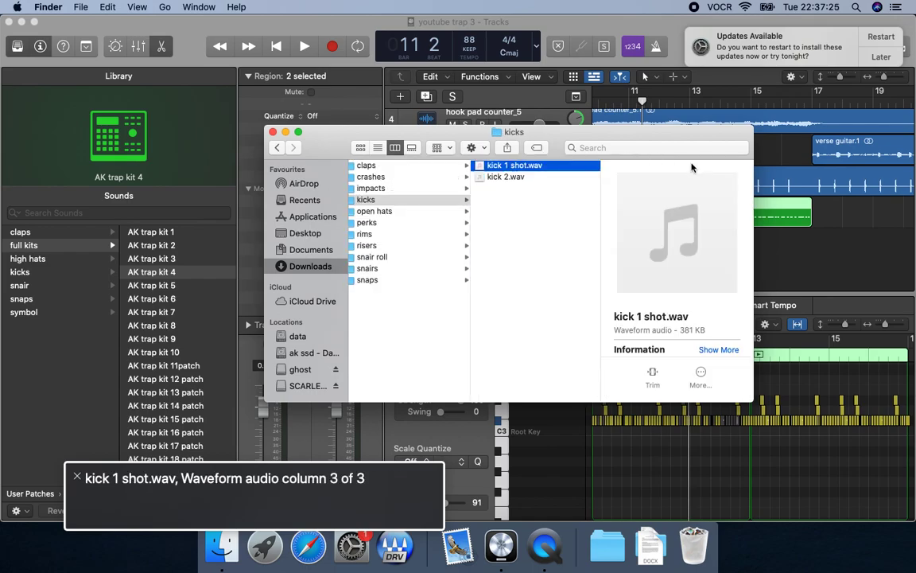
pyautogui.press('space')
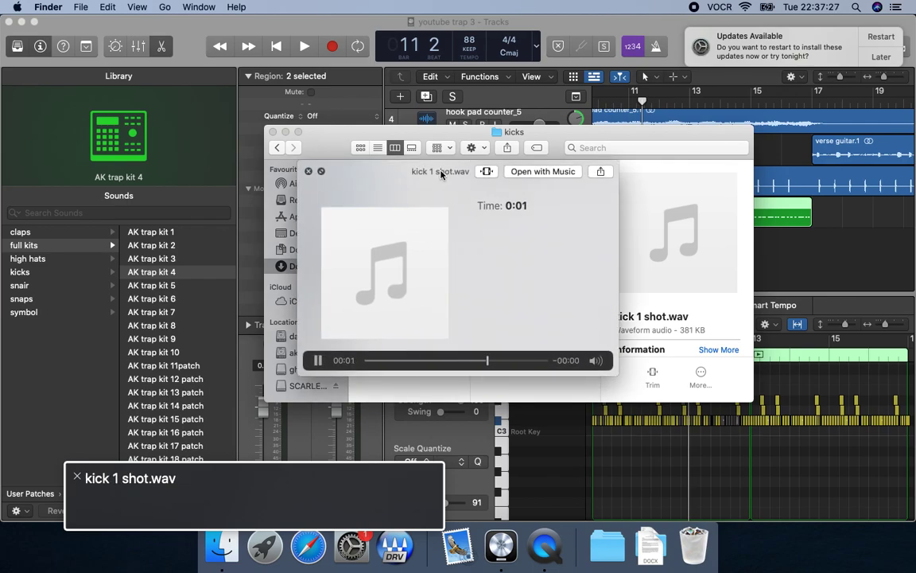
# Switch to Logic Pro, paste kick 1 shot.wav onto a new track at bar 9, and play it.
pyautogui.press('space')
pyautogui.press('super+Tab')
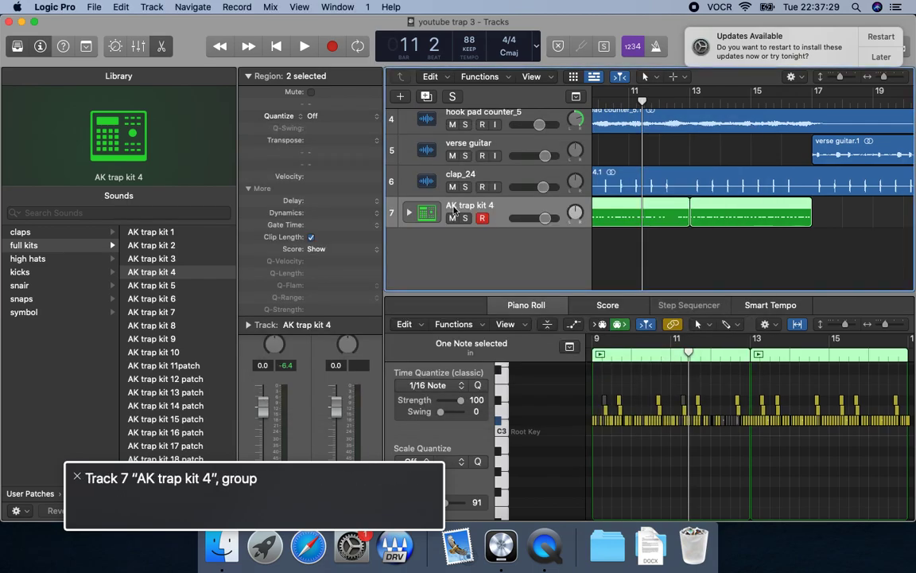
pyautogui.press('Return')
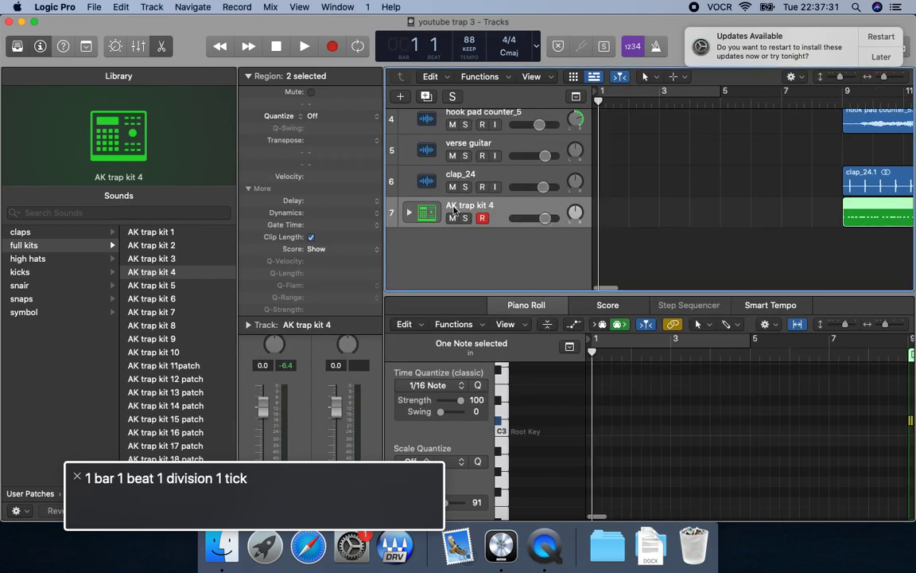
pyautogui.hotkey('shift', '.')
pyautogui.press('super+v')
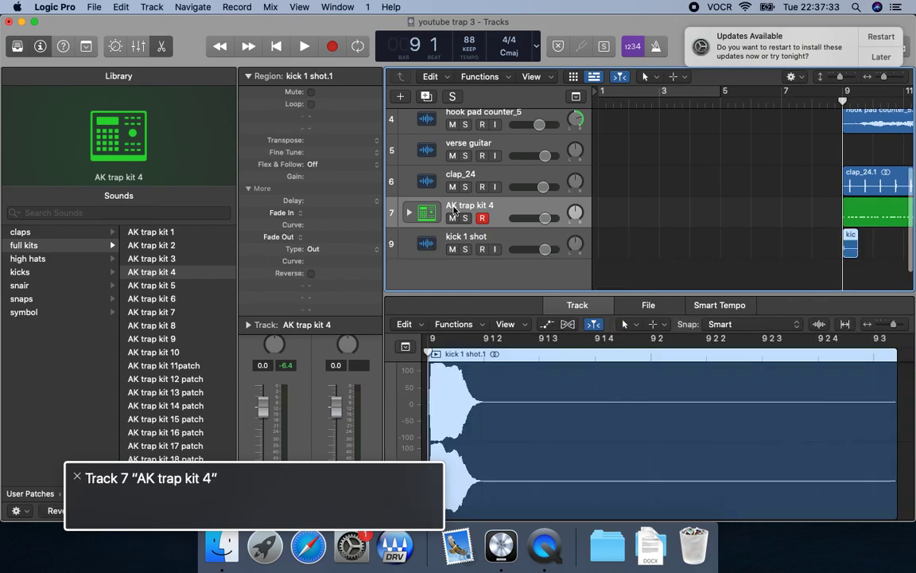
pyautogui.press('space')
# Select the kick 1 shot track and replay the opening beats of bar 9 with the arrangement several times.
pyautogui.press('space')
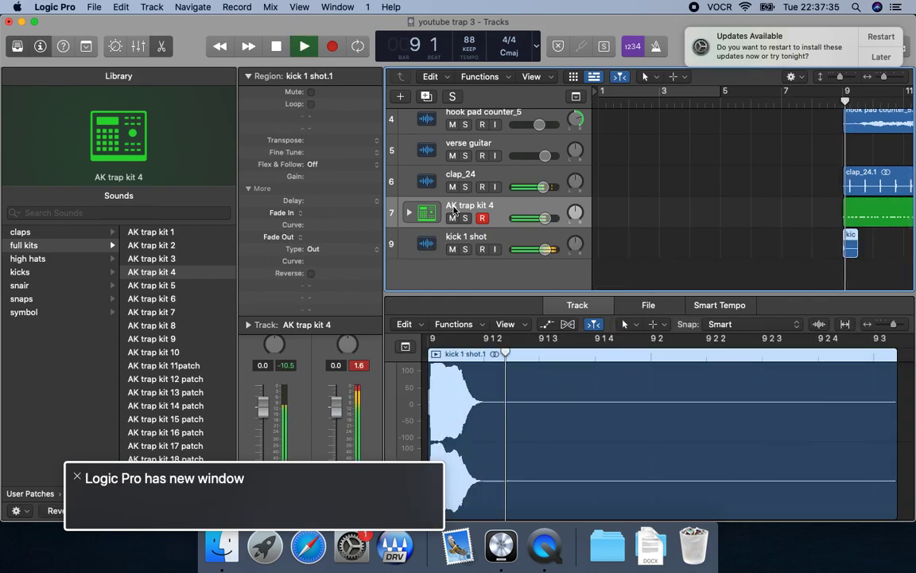
pyautogui.click(454, 240)
pyautogui.press(',')
pyautogui.press('space')
pyautogui.press('space')
pyautogui.press(',')
pyautogui.press('space')
pyautogui.press('space')
pyautogui.press(',')
pyautogui.press('space')
pyautogui.press('space')
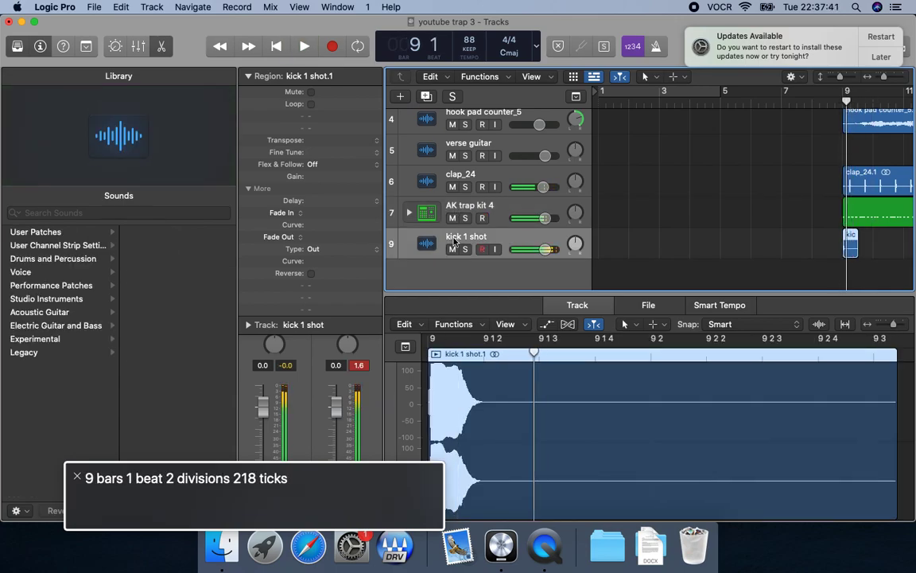
pyautogui.press(',')
# Try a copy of the kick on a second track at bar 9, beat 2, and play it.
pyautogui.press('space')
pyautogui.press('space')
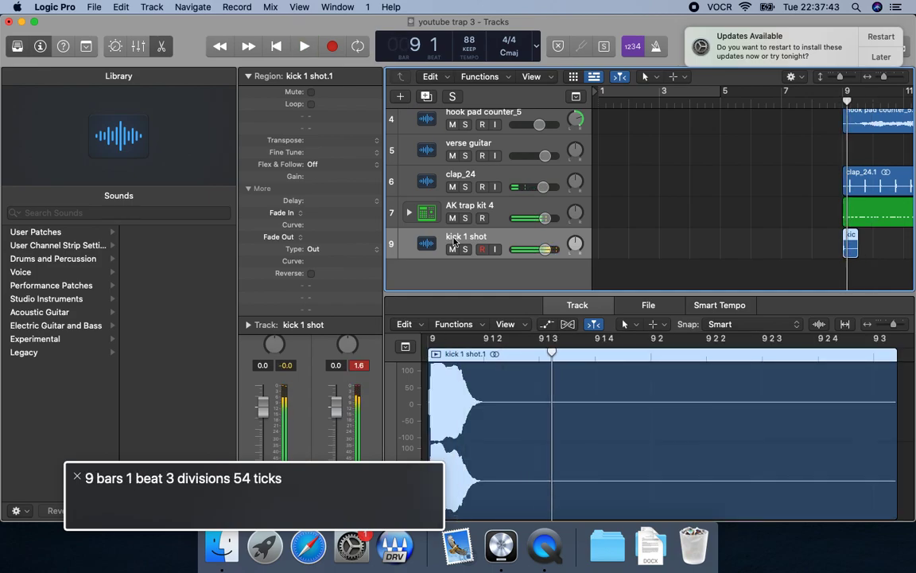
pyautogui.press(',')
pyautogui.press('super+z')
pyautogui.press('space')
# Select the second kick track, nudge its region earlier to bar 9, beat 1, division 4, and play it.
pyautogui.press('space')
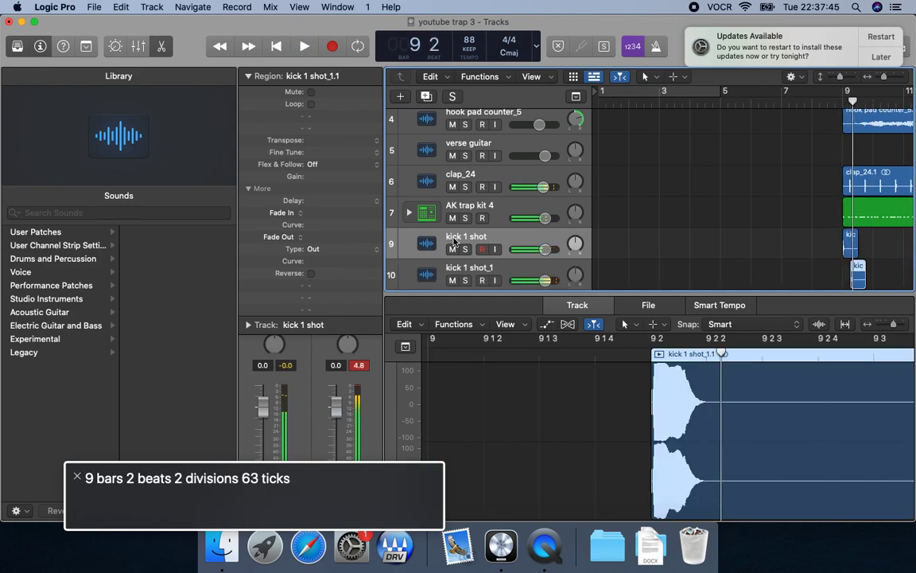
pyautogui.press('Down')
pyautogui.hotkey('alt', 'Left')
pyautogui.press(',')
pyautogui.press('space')
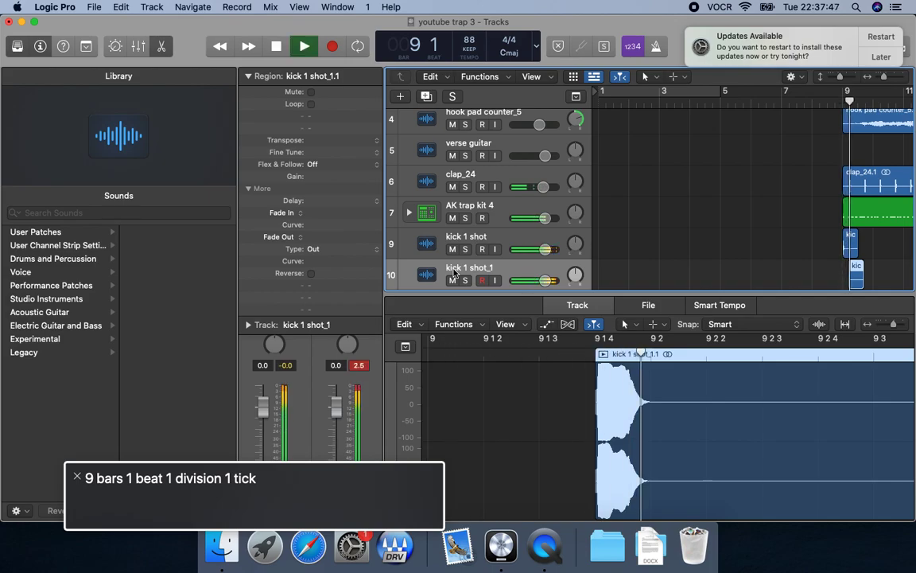
# Nudge the second kick region earlier to bar 9, beat 1, division 3, and replay it from bar 9.
pyautogui.press('space')
pyautogui.hotkey('alt', 'Left')
pyautogui.press(',')
pyautogui.press('space')
pyautogui.press(',')
pyautogui.press('.')
pyautogui.press('space')
pyautogui.press(',')
pyautogui.press('space')
pyautogui.press('space')
pyautogui.press(',')
pyautogui.press('space')
pyautogui.press(',')
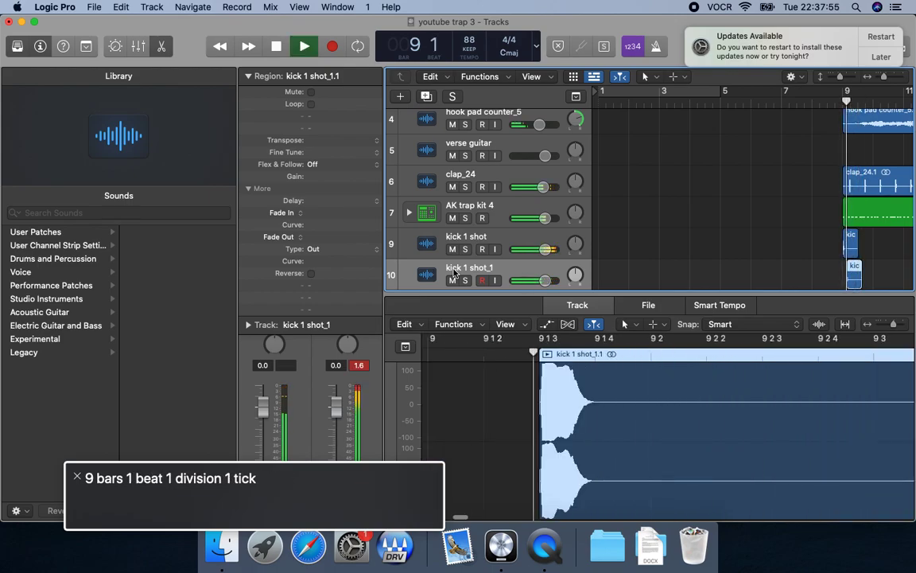
# Nudge the second kick region back to bar 9, beat 1, division 4, and play it with the arrangement.
pyautogui.press('space')
pyautogui.hotkey('alt', 'Right')
pyautogui.press('.')
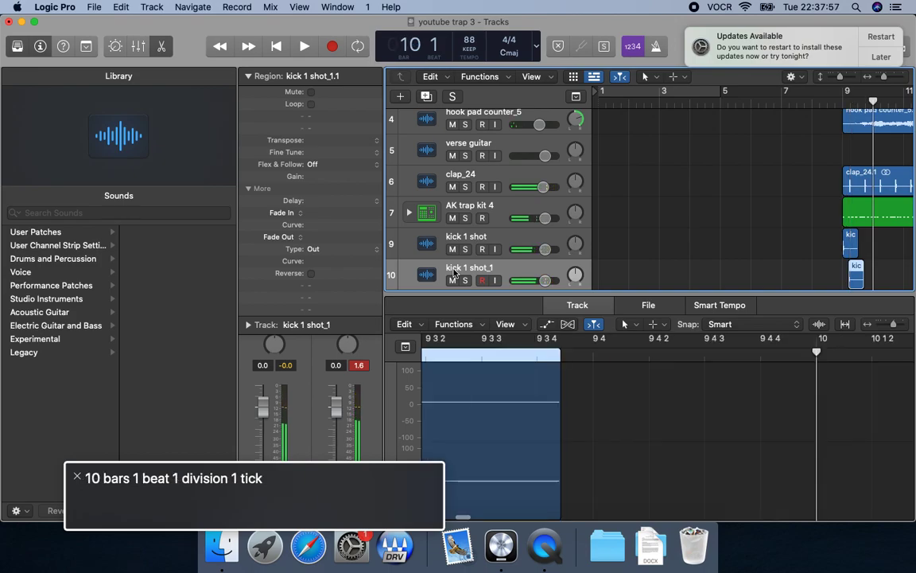
pyautogui.press(',')
pyautogui.press('space')
pyautogui.press('space')
pyautogui.press(',')
pyautogui.press('space')
pyautogui.press('space')
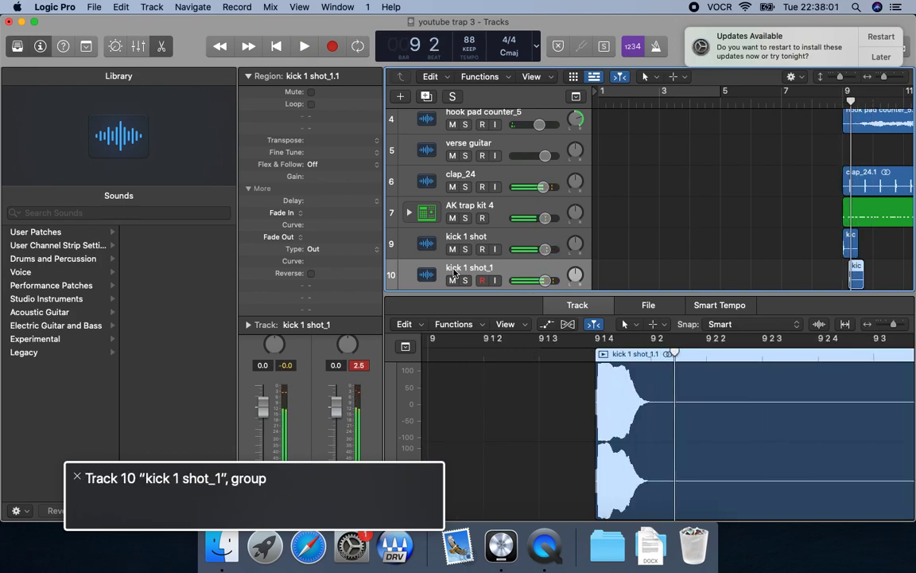
# Solo the second kick track to hear it alone, turn solo off, and replay bar 9 with all tracks.
pyautogui.press('s')
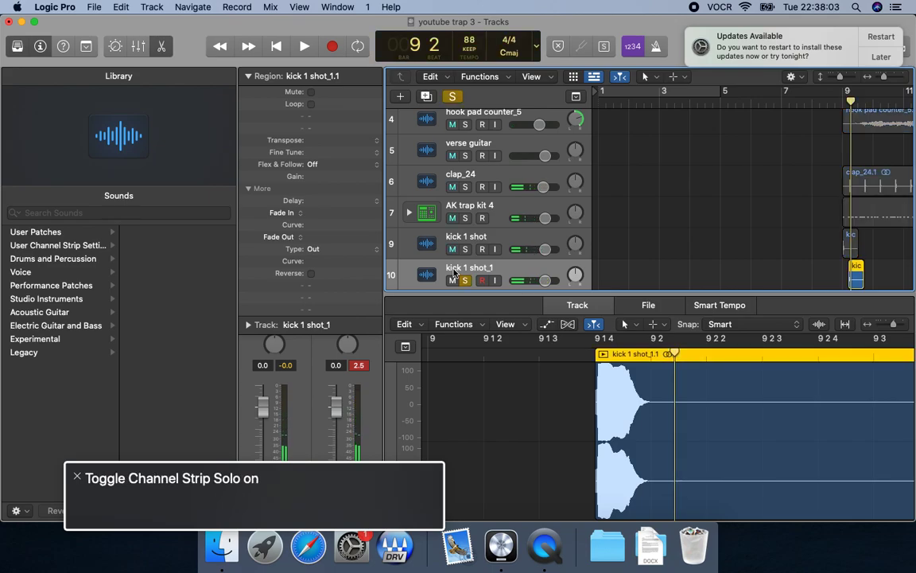
pyautogui.press(',')
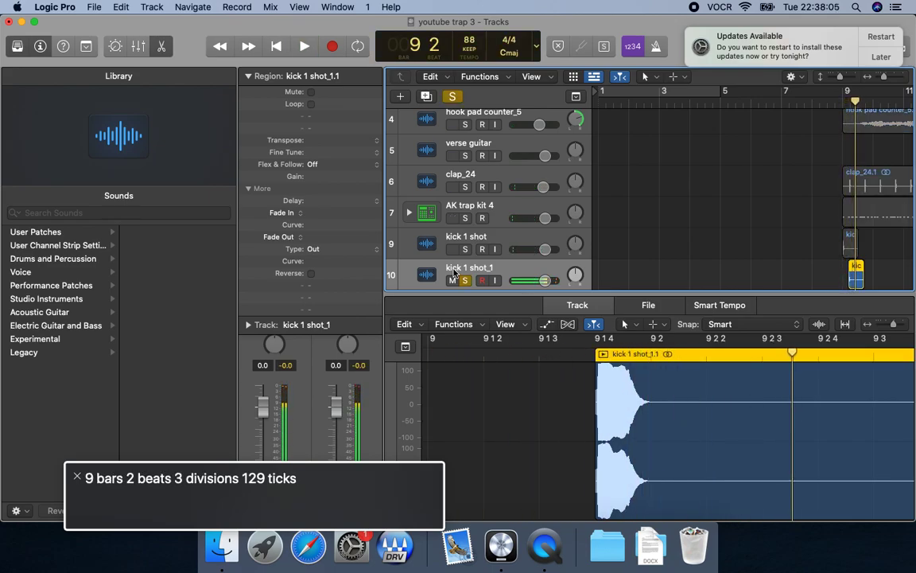
pyautogui.press(',')
pyautogui.press('s')
pyautogui.press(',')
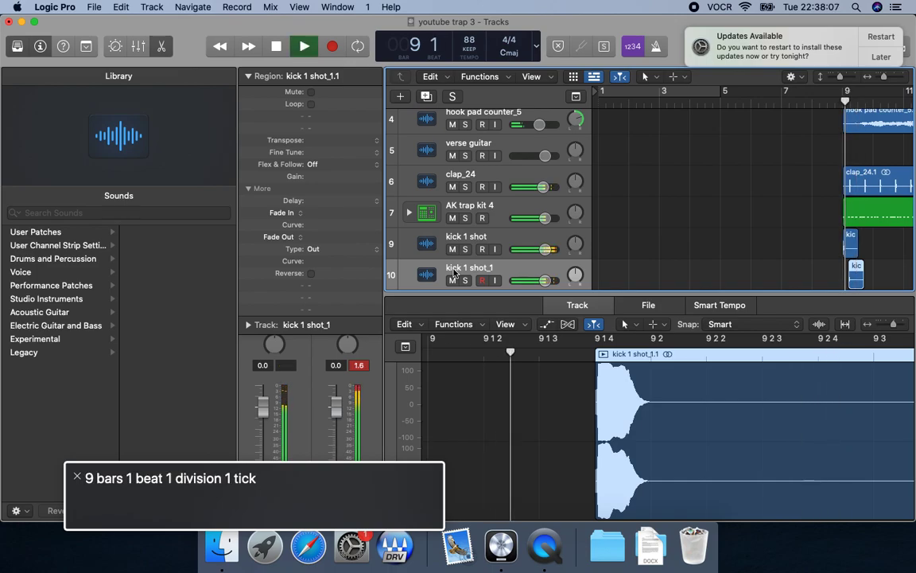
pyautogui.press('space')
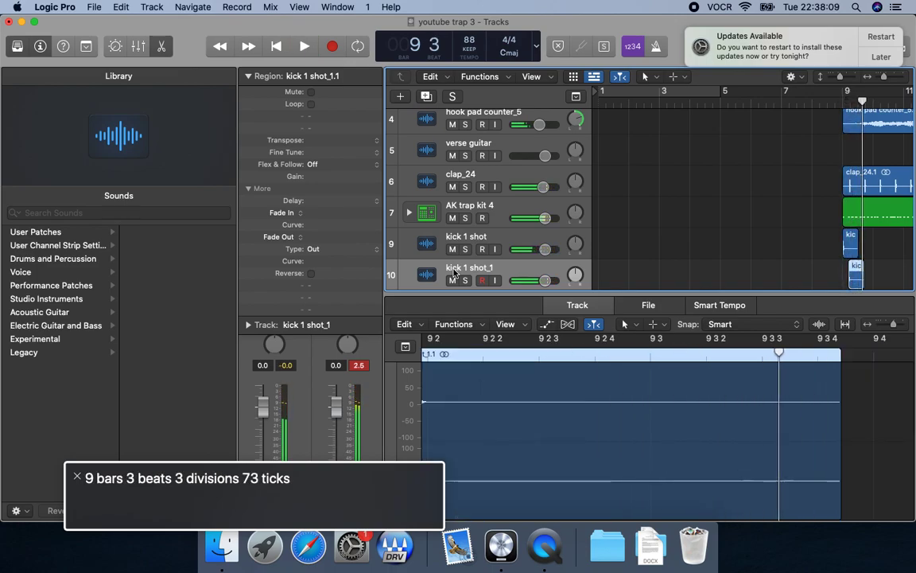
# Try the second kick one division earlier, at bar 9, beat 1, division 3, and play from bar 9.
pyautogui.hotkey('alt', 'Left')
pyautogui.press('space')
pyautogui.press(',')
pyautogui.press('space')
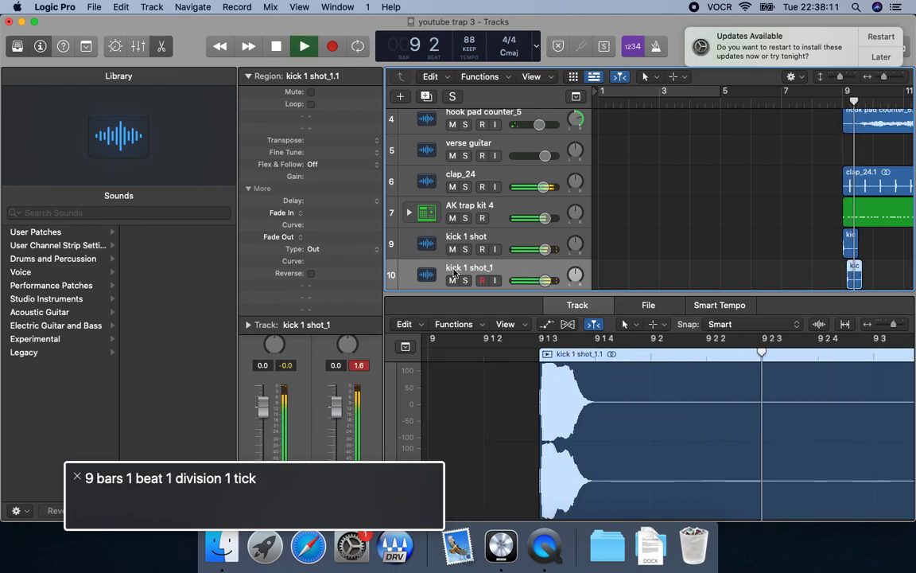
# Nudge the second kick region earlier to bar 9, beat 1, division 2, and play from bar 9.
pyautogui.press('space')
pyautogui.hotkey('alt', 'Left')
pyautogui.press(',')
pyautogui.press('space')
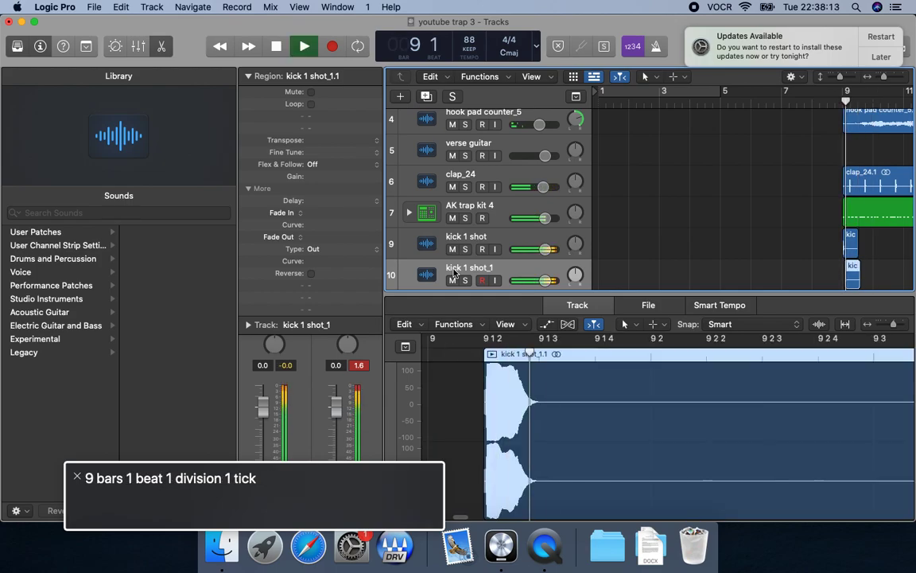
# Nudge the second kick region later to bar 9, beat 1, division 3, and play it again.
pyautogui.press('space')
pyautogui.hotkey('alt', 'Right')
pyautogui.press(',')
pyautogui.press('space')
pyautogui.press('space')
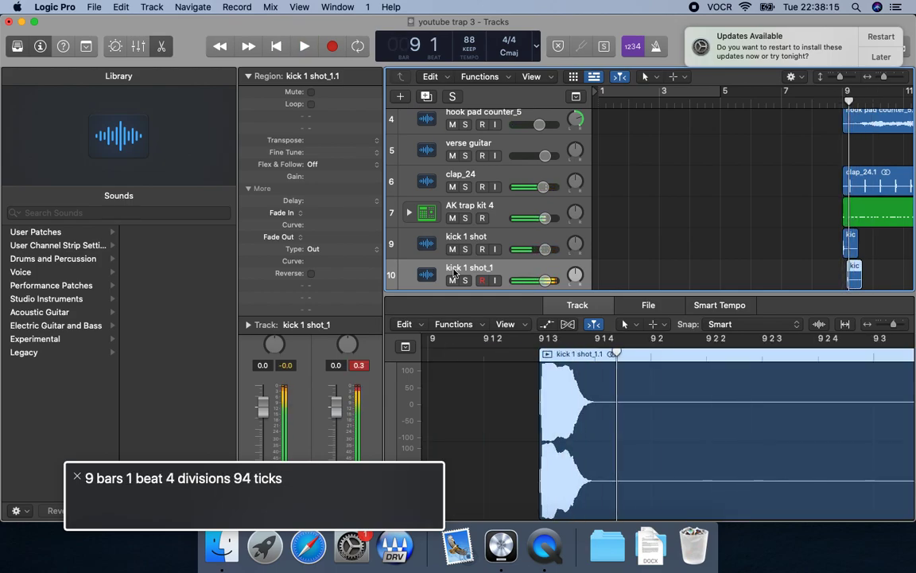
# Delete the second kick track together with its region, and replay the remaining kick from bar 9.
pyautogui.press('super+BackSpace')
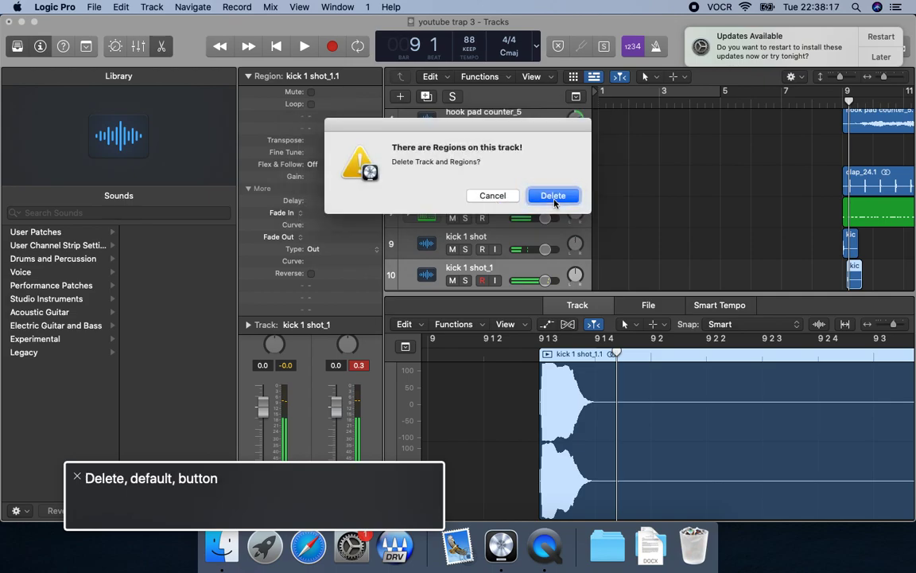
pyautogui.hotkey('ctrl', 'alt', 'space')
pyautogui.press(',')
pyautogui.press('space')
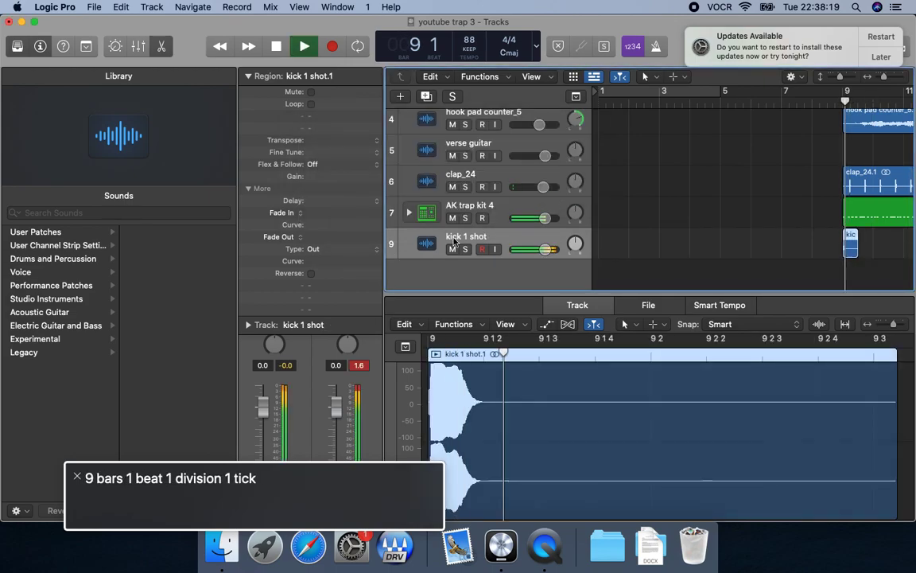
pyautogui.press(',')
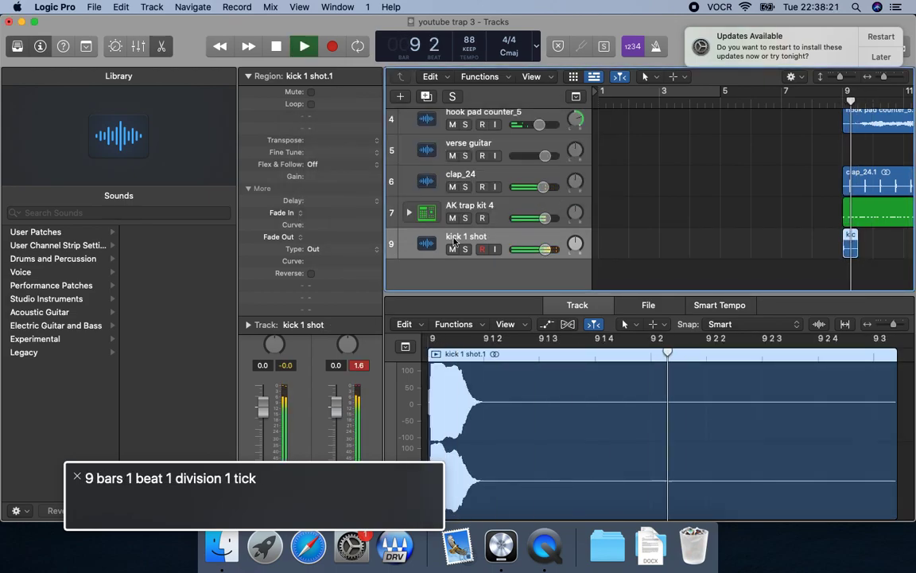
pyautogui.press('space')
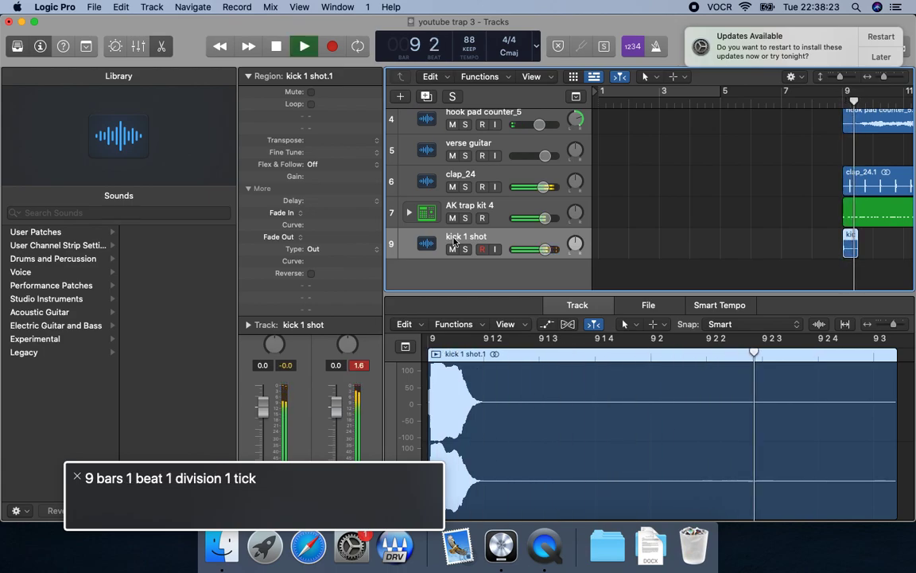
pyautogui.press(',')
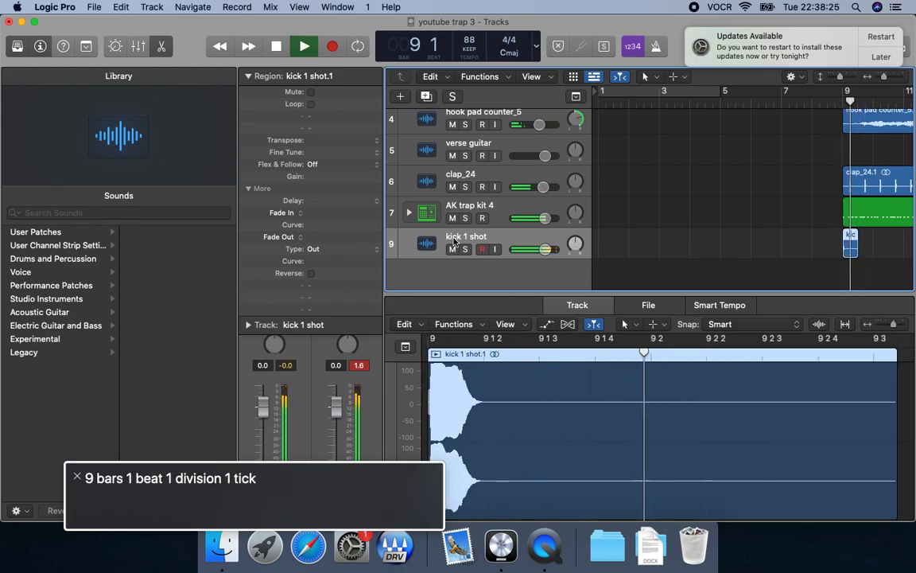
pyautogui.press('space')
# Paste a copy of the kick onto a new track at bar 9, beat 4, and play from bar 9.
pyautogui.press(',')
pyautogui.press('super+z')
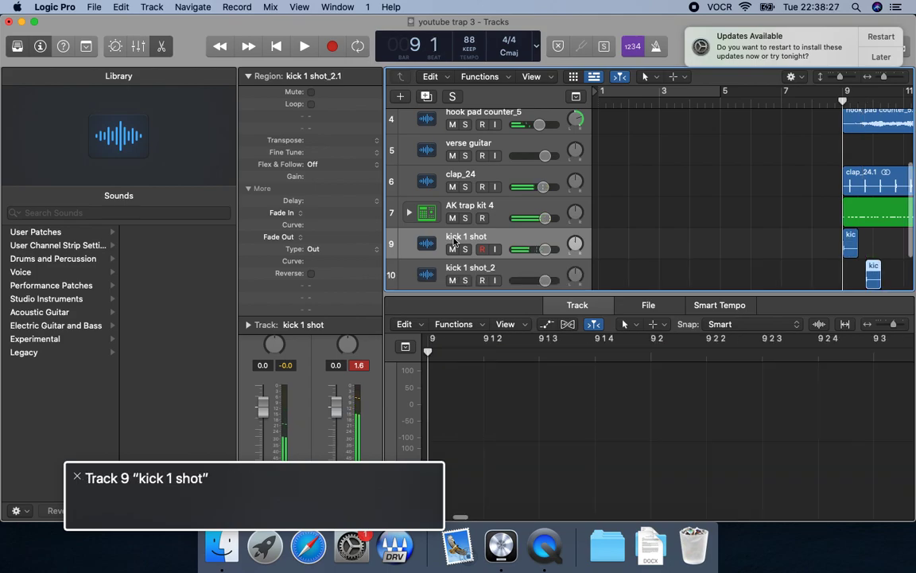
pyautogui.press('space')
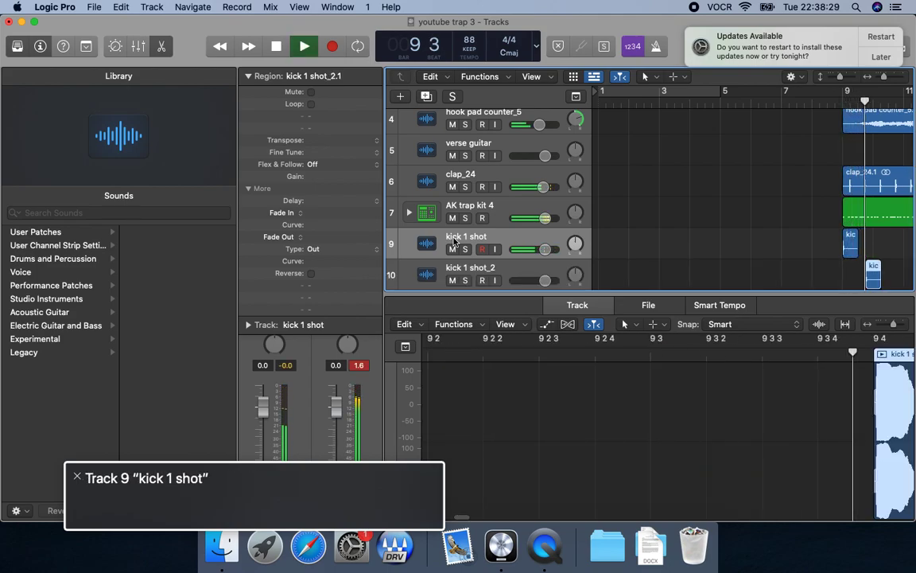
# Select the new kick track, nudge its region earlier to bar 9, beat 3, division 3, and play it.
pyautogui.click(455, 271)
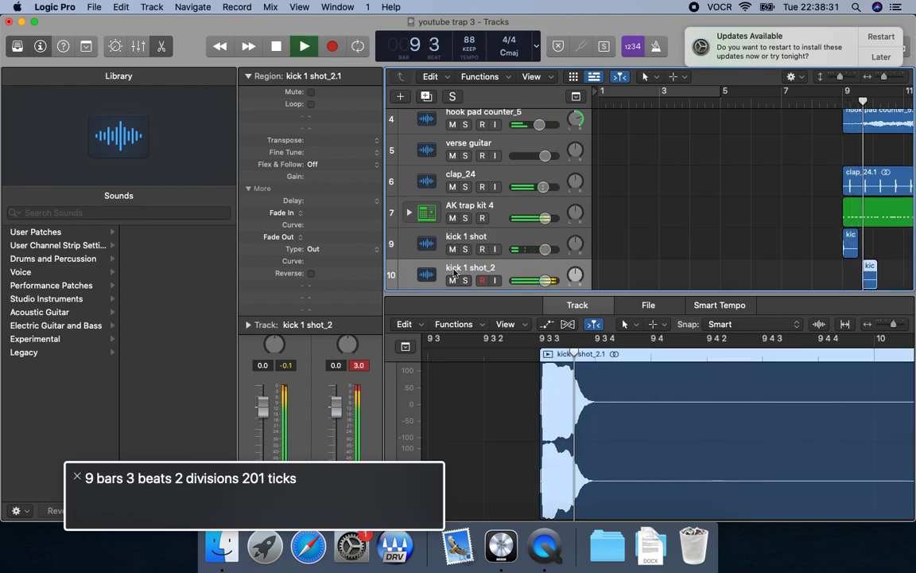
pyautogui.press(',')
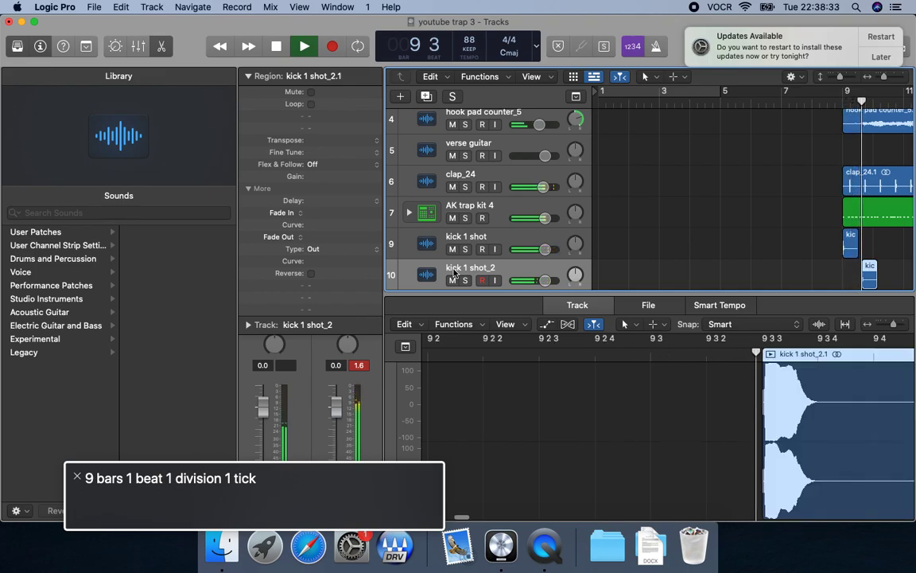
pyautogui.press('space')
pyautogui.hotkey('shift', 'space')
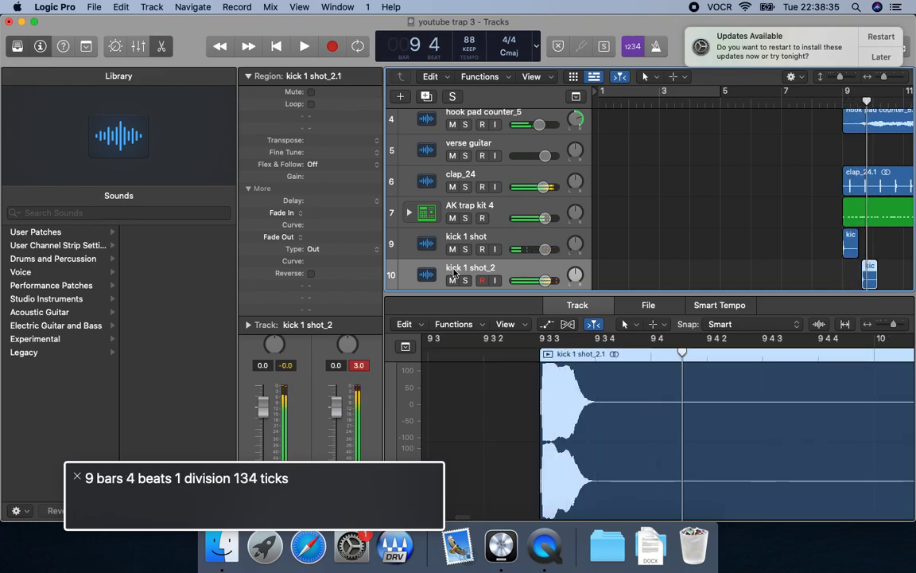
pyautogui.press('space')
# Add a third kick copy on its own track, nudge it to bar 9, beat 4, and play it.
pyautogui.press('Down')
pyautogui.press('Down')
pyautogui.press('space')
pyautogui.press('space')
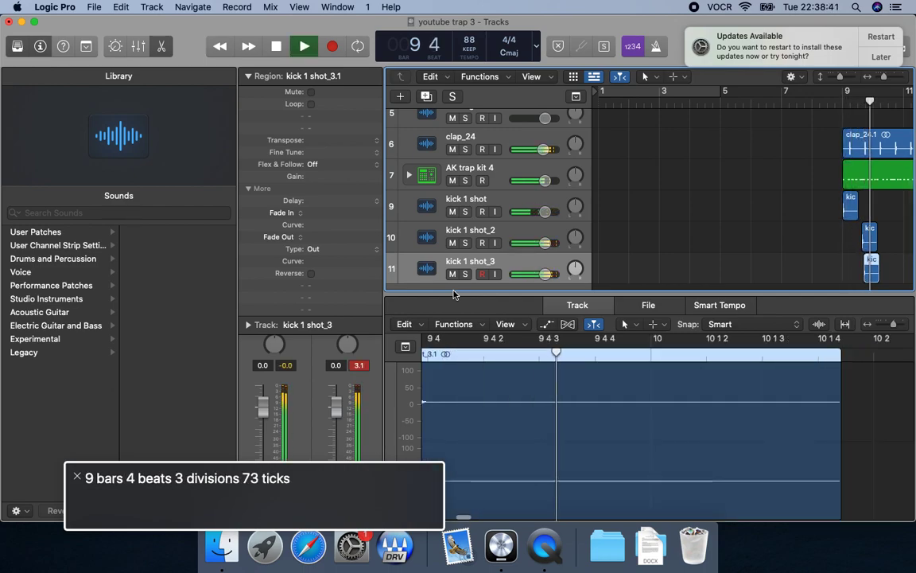
pyautogui.hotkey('alt', 'Right')
pyautogui.press('space')
pyautogui.press(',')
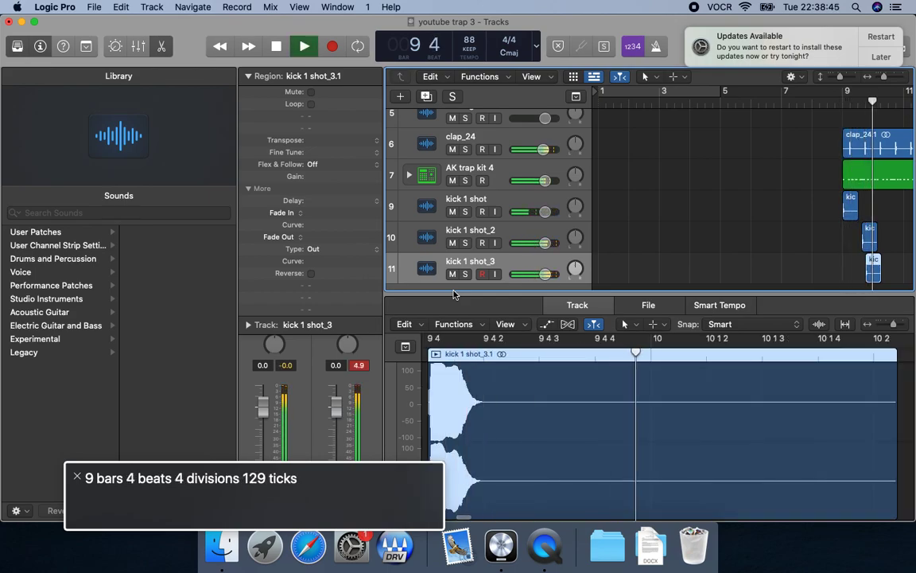
pyautogui.press('space')
# Try the middle kick region earlier, at bar 9, beat 3, and at division 2 of that beat, playing each position.
pyautogui.click(454, 235)
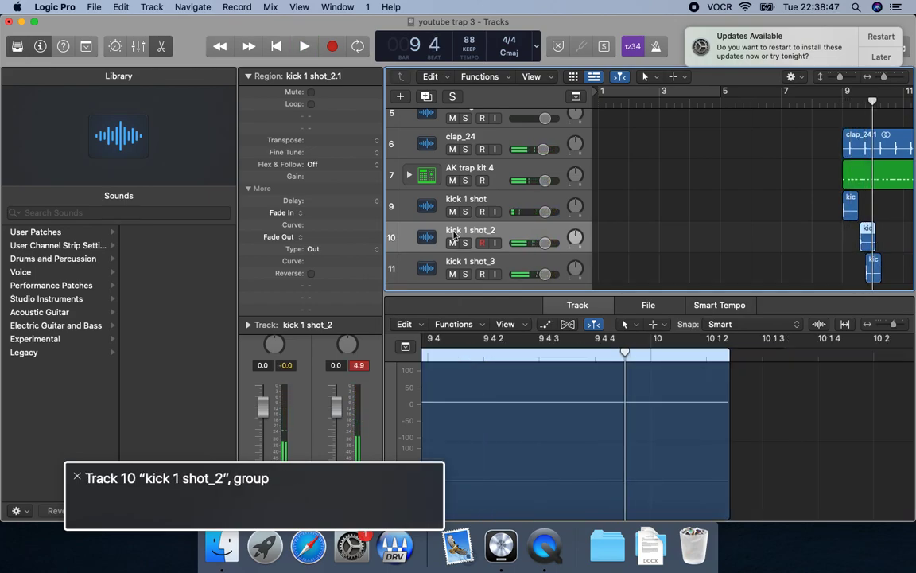
pyautogui.press('space')
pyautogui.press(',')
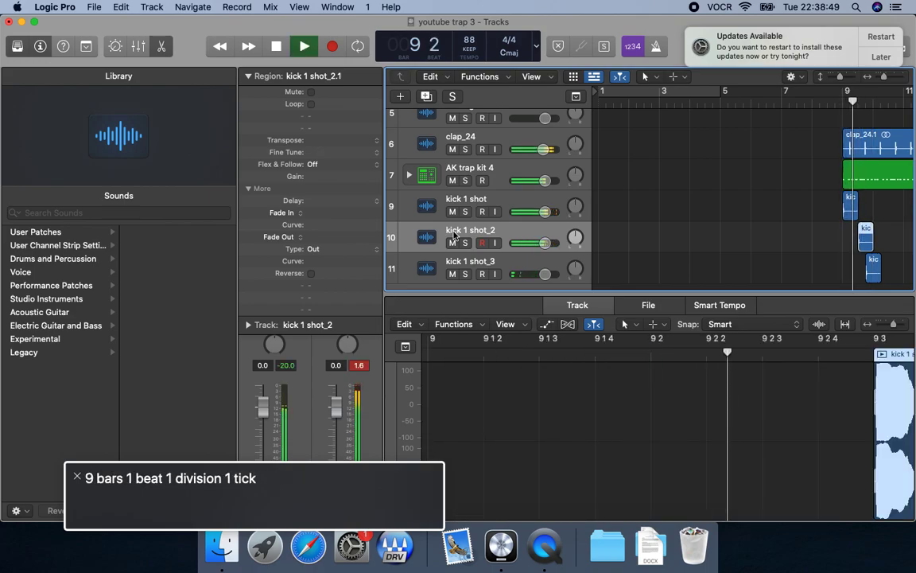
pyautogui.press('space')
pyautogui.hotkey('alt', 'Right')
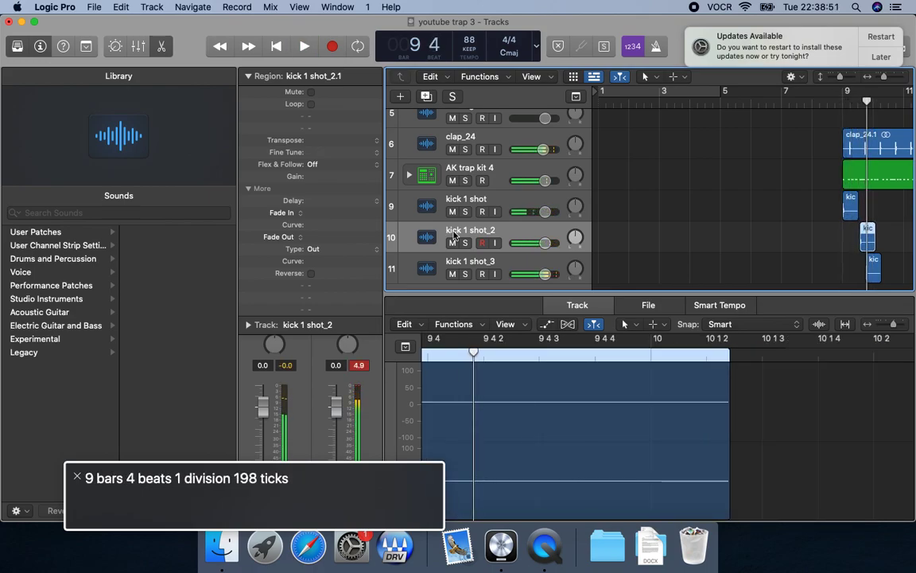
# Replay the kicks from bar 9, nudge the middle kick region to beat 3, division 3, and play it.
pyautogui.press('space')
pyautogui.press(',')
pyautogui.press(',')
pyautogui.press(',')
pyautogui.press('.')
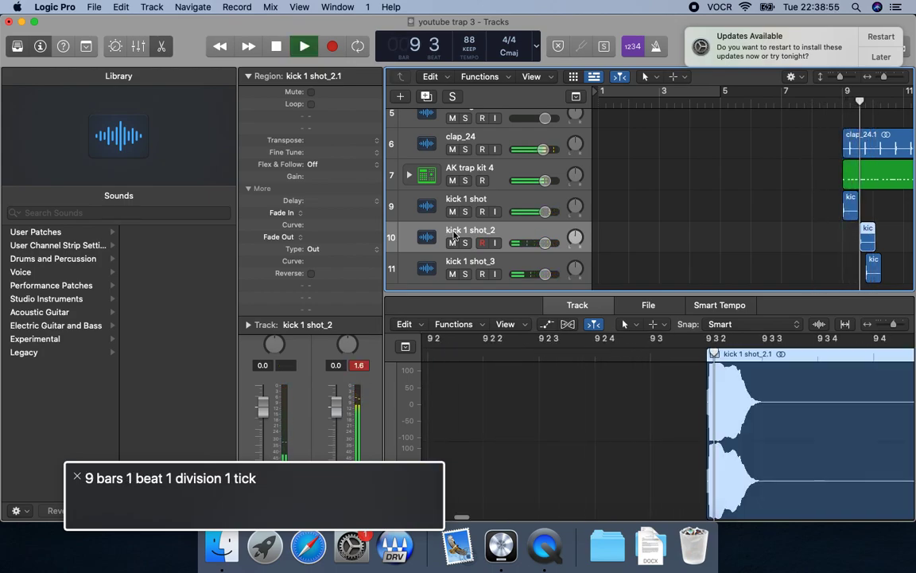
pyautogui.press('space')
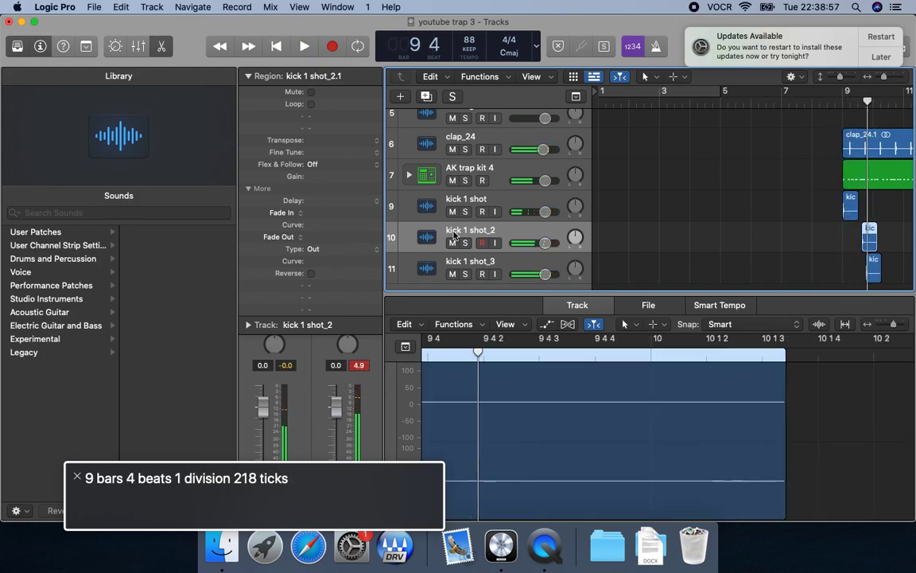
# Select the third kick track, nudge its region later to bar 9, beat 4, division 2, and play the kicks from bar 9.
pyautogui.press('space')
pyautogui.press('space')
pyautogui.press('Down')
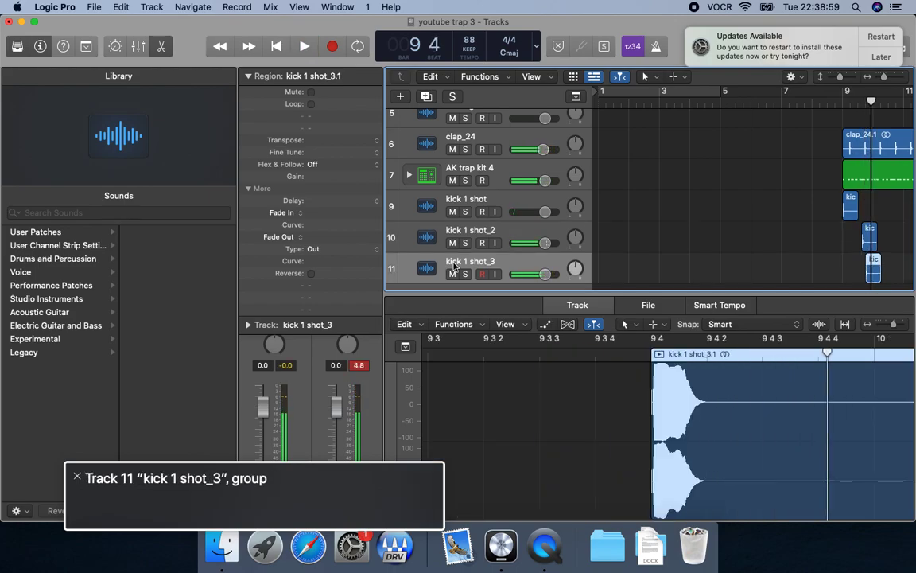
pyautogui.press(',')
pyautogui.press('space')
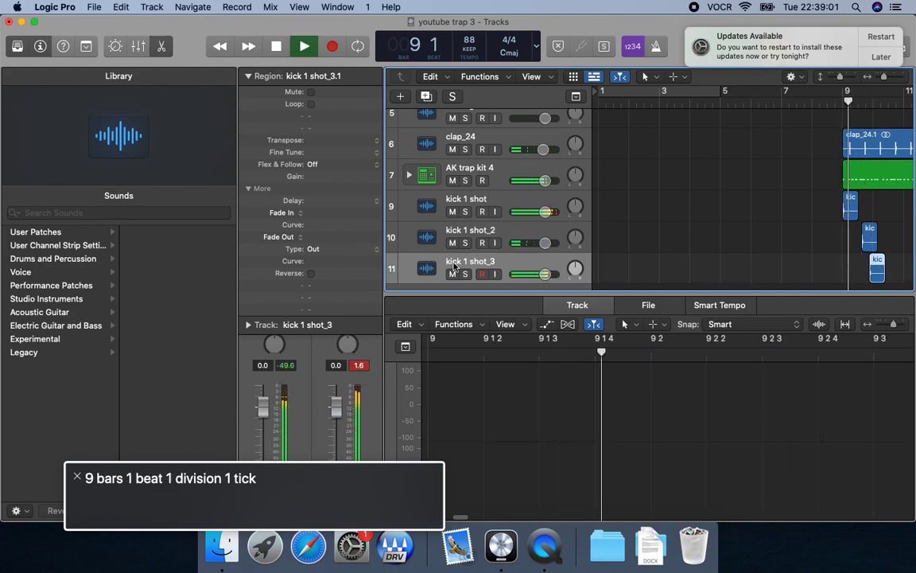
pyautogui.press('space')
pyautogui.hotkey('alt', 'Left')
pyautogui.press('space')
pyautogui.press(',')
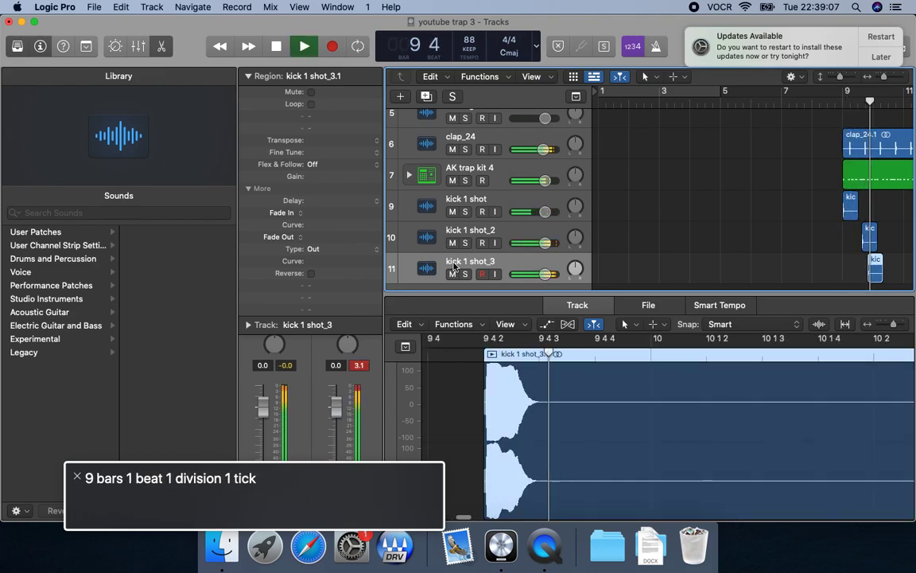
pyautogui.press('space')
# Paste a fourth kick copy on its own track at bar 10, play from bar 9, select the new track, and play from bar 10.
pyautogui.press('space')
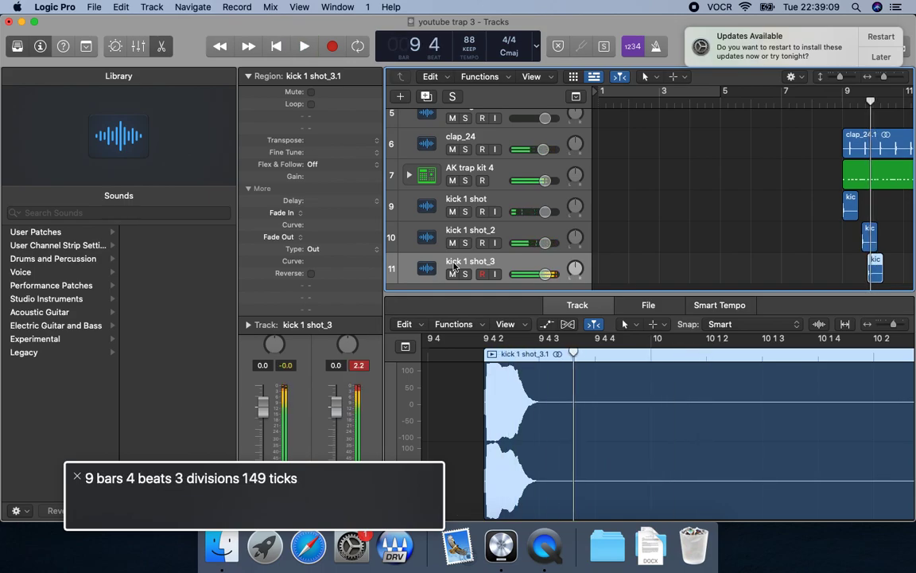
pyautogui.press('super+v')
pyautogui.press(',')
pyautogui.press('space')
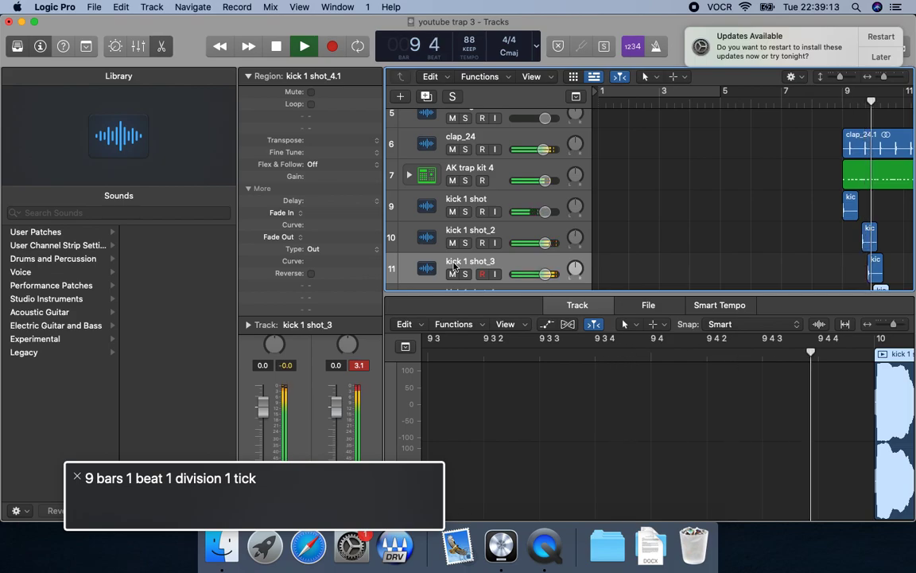
pyautogui.press('space')
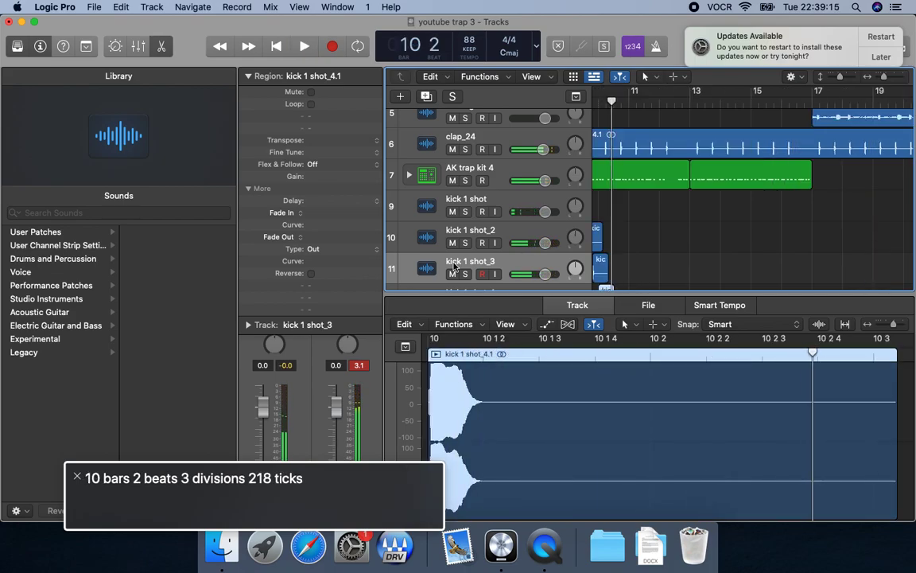
pyautogui.press('Down')
pyautogui.press(',')
pyautogui.press('space')
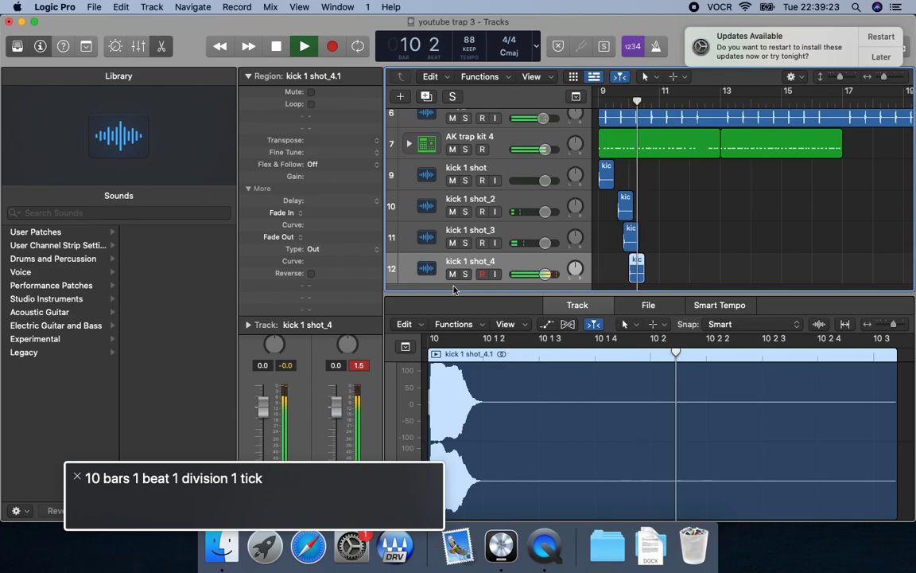
pyautogui.press('space')
# Paste a fifth kick copy on its own track, nudge it to bar 10, beat 2, division 3, and play it from bar 10.
pyautogui.press('super+shift+z')
pyautogui.press('space')
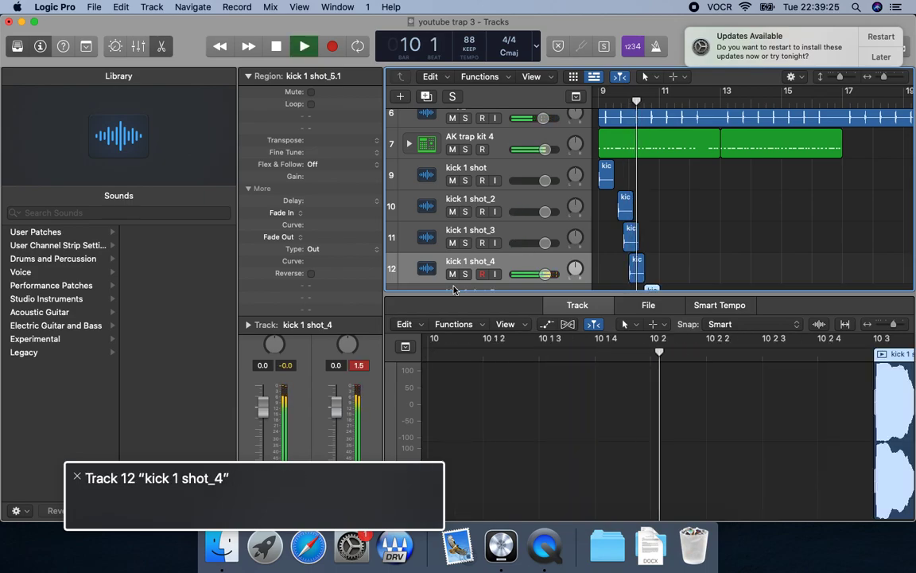
pyautogui.press('space')
pyautogui.press('Down')
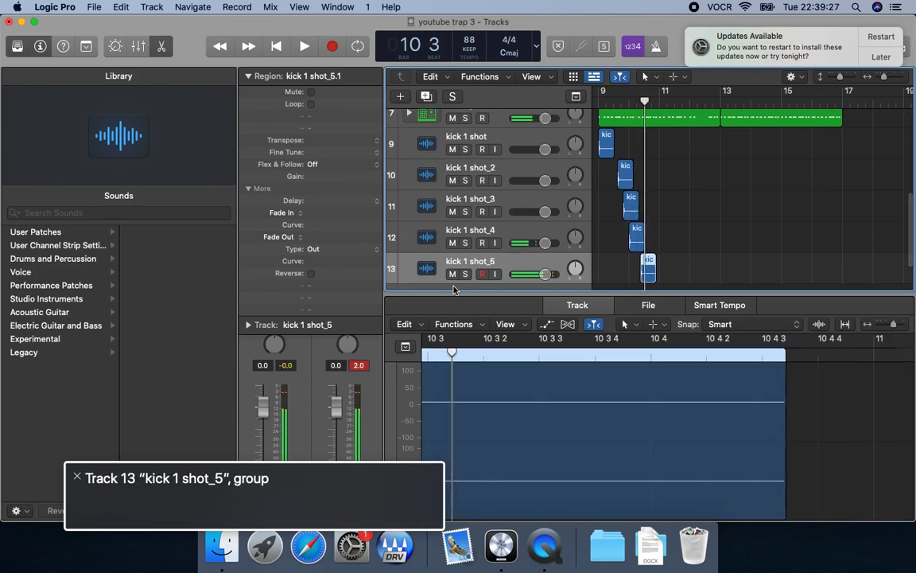
pyautogui.press('space')
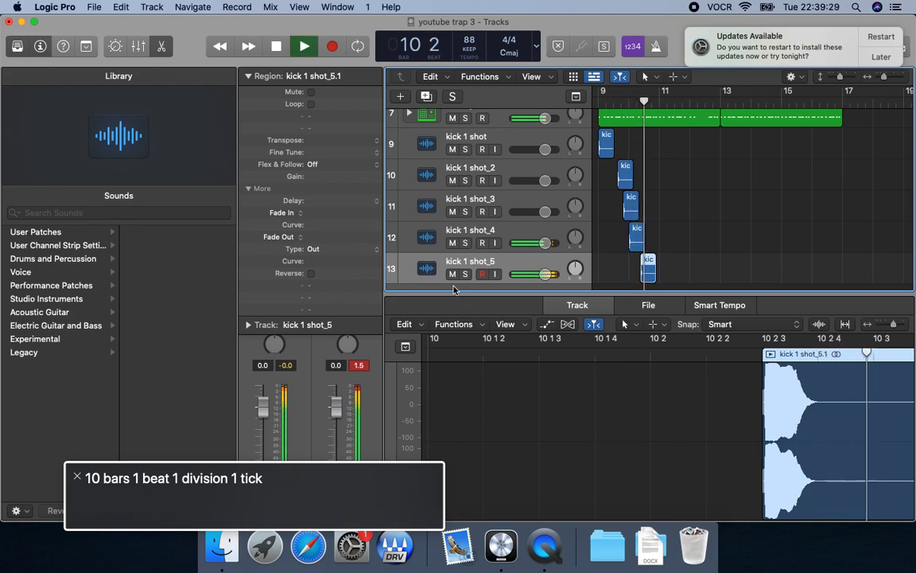
pyautogui.press('space')
pyautogui.press('space')
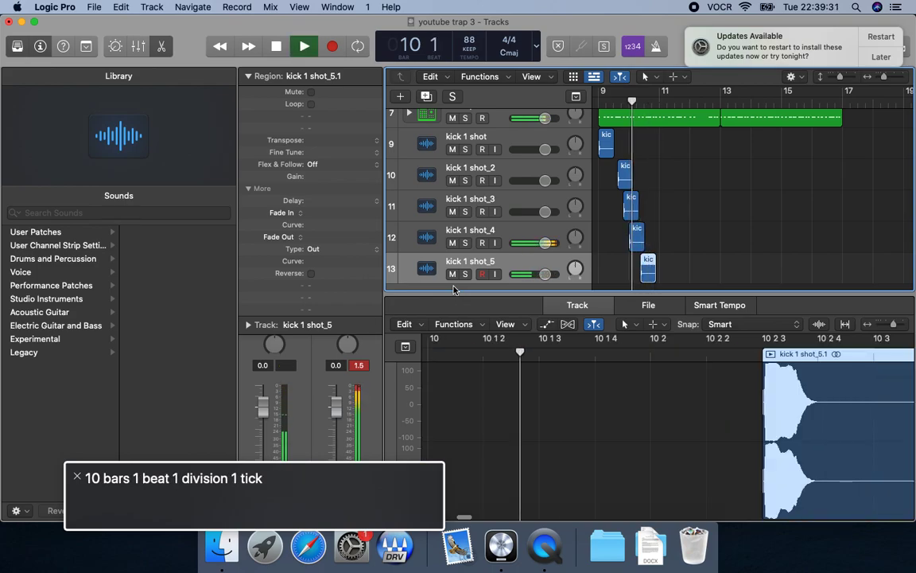
# Play the five-kick pattern from bar 9 and again from bar 10 to check the timing.
pyautogui.press('space')
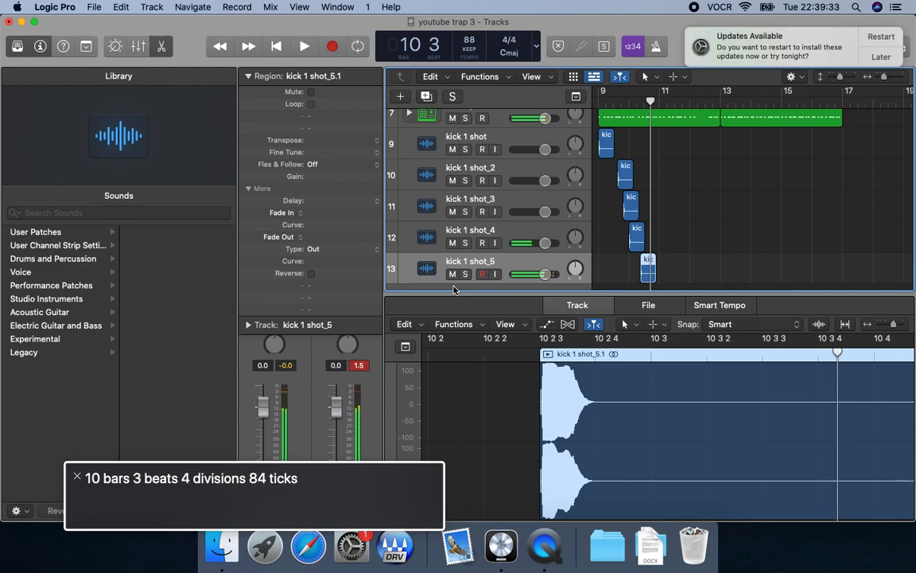
pyautogui.press('Return')
pyautogui.press('space')
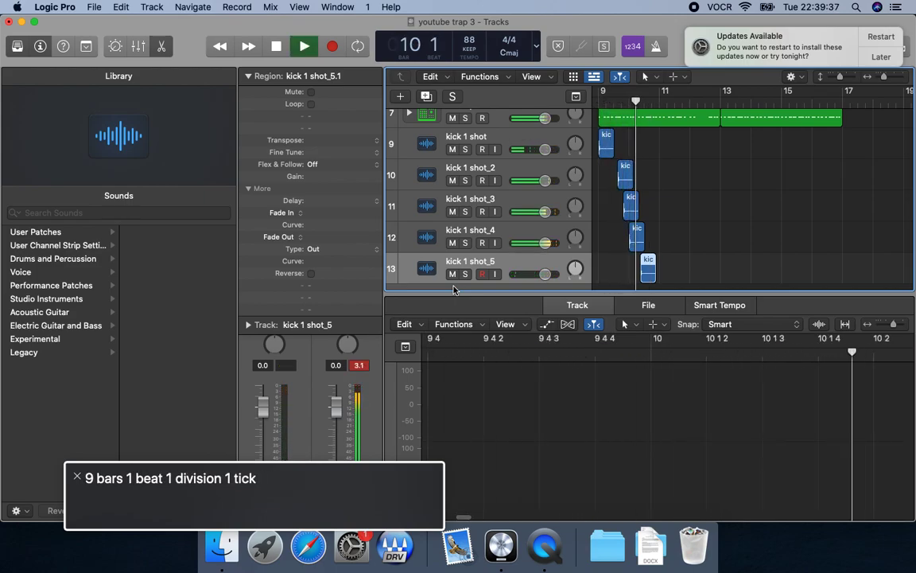
pyautogui.press('space')
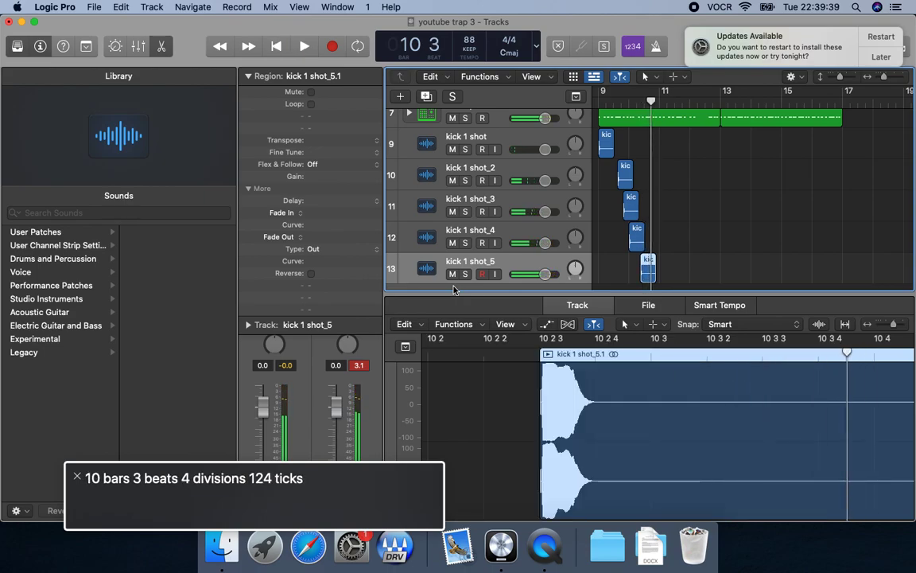
pyautogui.press(',')
pyautogui.press(',')
pyautogui.press('space')
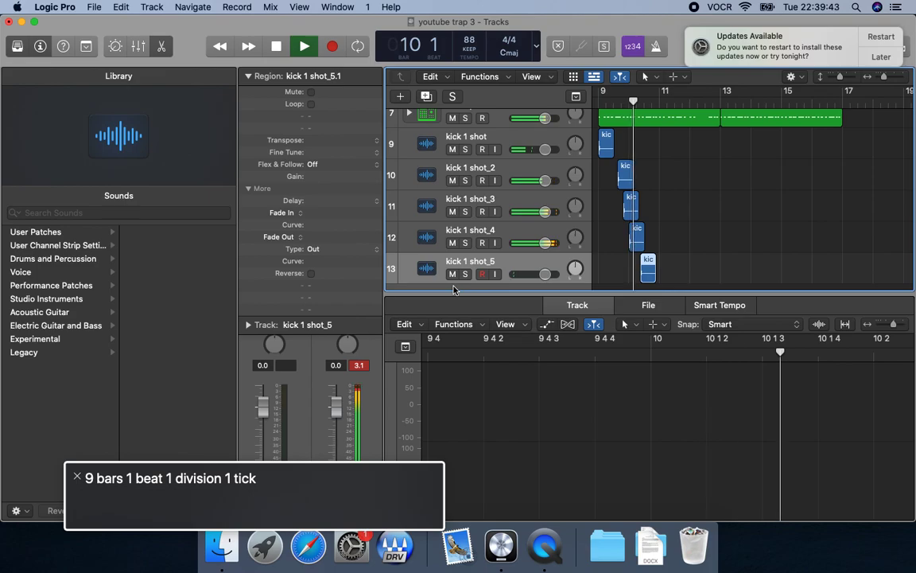
pyautogui.press('space')
pyautogui.press(',')
pyautogui.press('space')
pyautogui.press('space')
pyautogui.press('space')
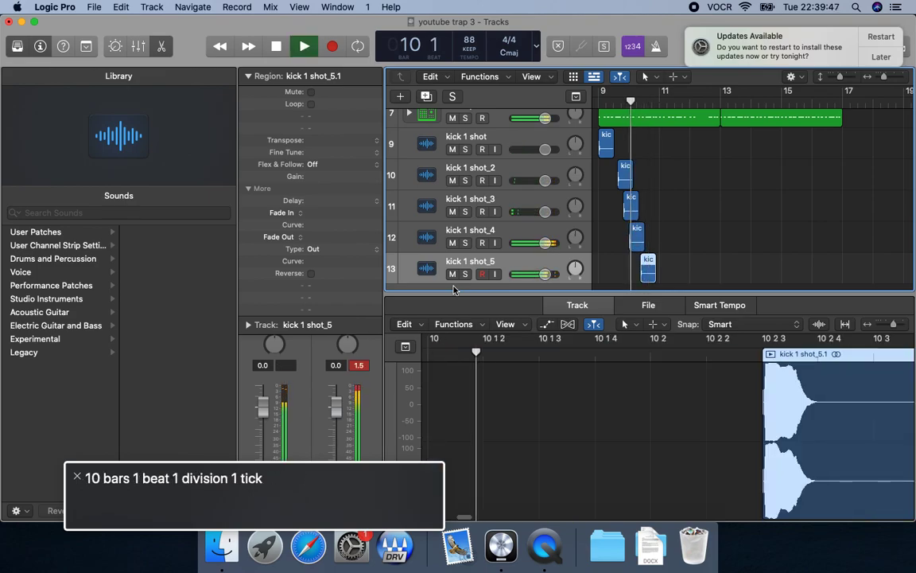
# Paste a sixth kick copy on its own track at bar 10, beat 3, division 3, and play the pattern from bars 10 and 9.
pyautogui.press('space')
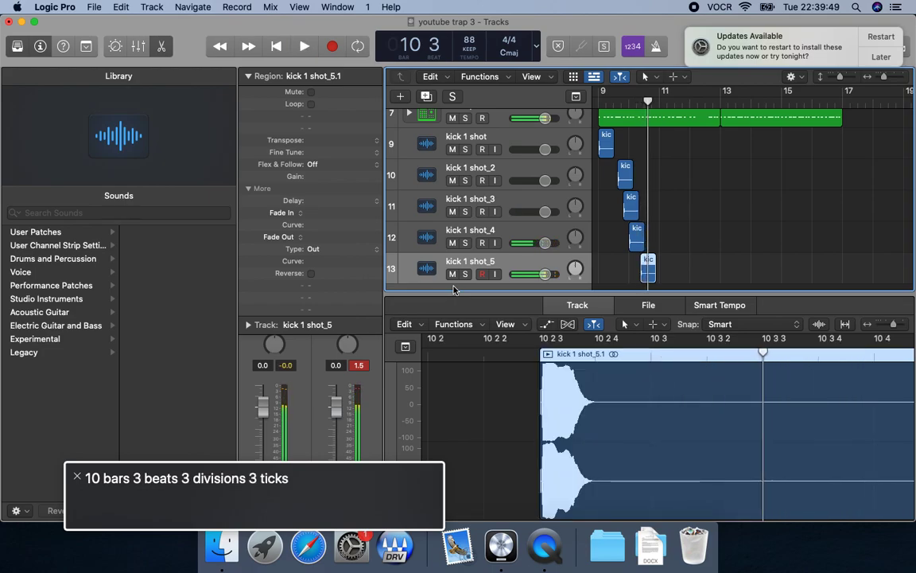
pyautogui.press('super+v')
pyautogui.press(',')
pyautogui.press('space')
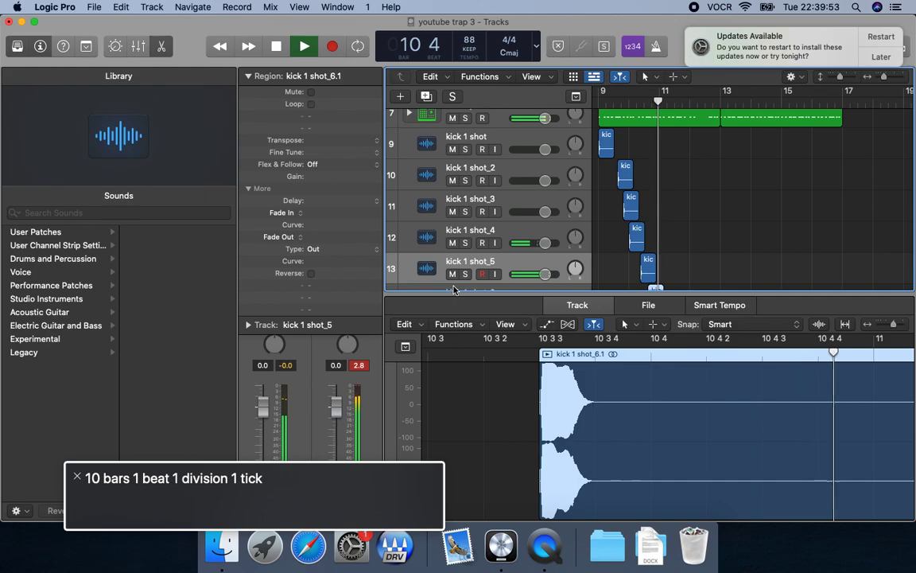
pyautogui.press(',')
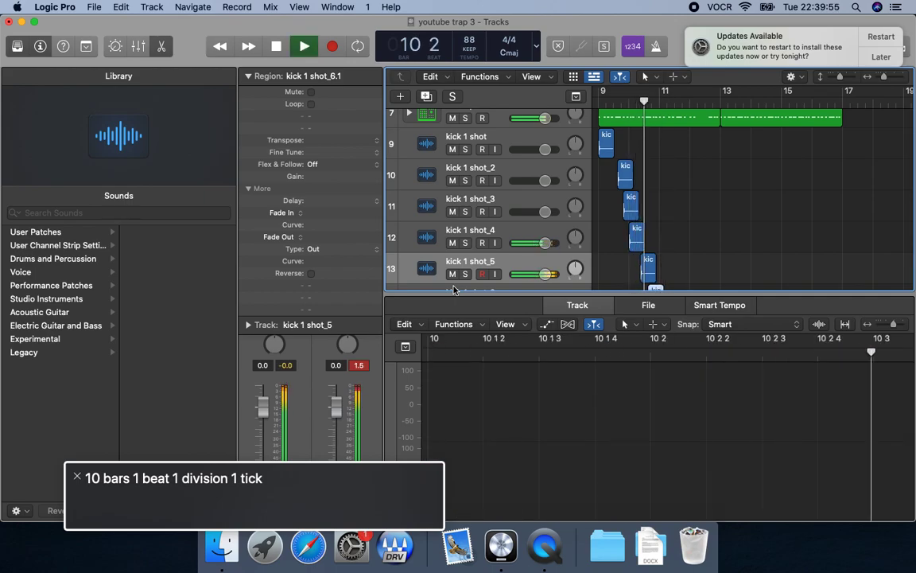
pyautogui.press('Return')
pyautogui.press('space')
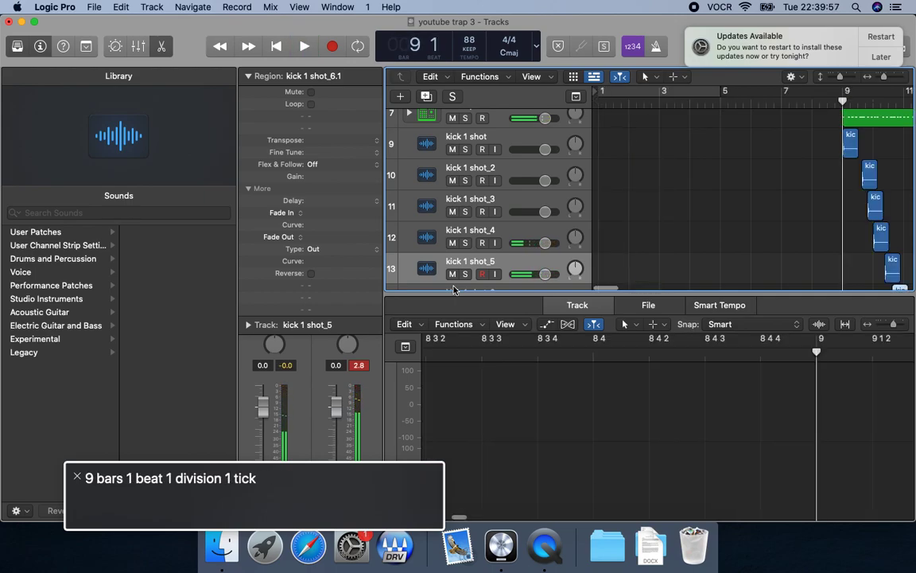
pyautogui.hotkey('shift', '.')
pyautogui.press('space')
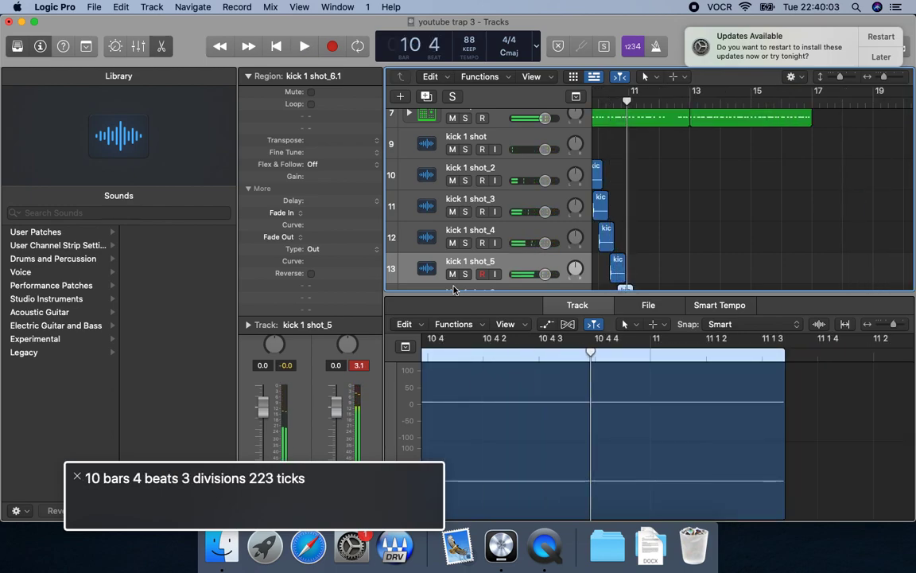
pyautogui.press(',')
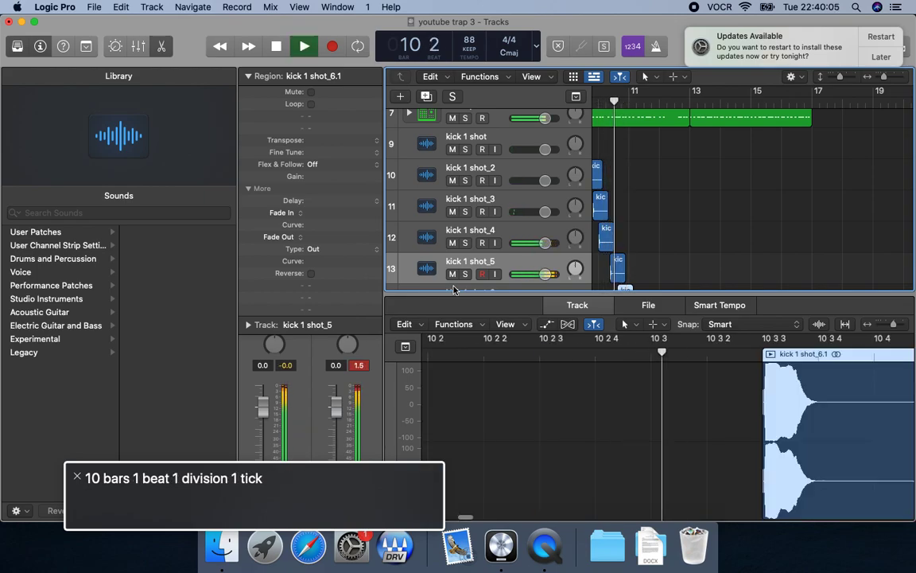
pyautogui.press('space')
# Paste a seventh kick copy on its own track at bar 10, beat 4, play from bar 10, and select the new track.
pyautogui.hotkey('shift', 'space')
pyautogui.press('space')
pyautogui.press('Right')
pyautogui.press(',')
pyautogui.press('space')
pyautogui.press('Down')
pyautogui.press('Down')
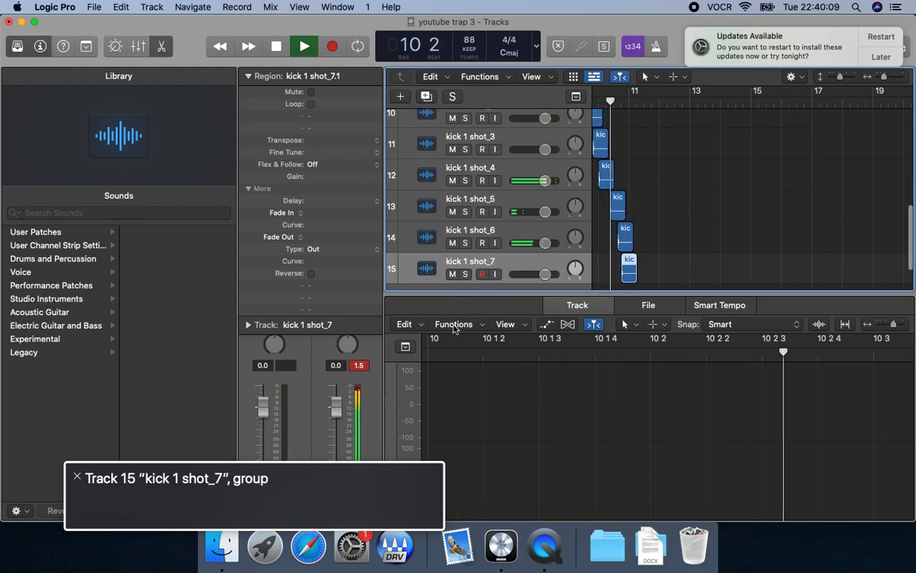
# Try the seventh kick region at bar 10, beat 3, division 4, play it, and move the region back to beat 4.
pyautogui.press('space')
pyautogui.hotkey('alt', 'Left')
pyautogui.hotkey('shift', 'space')
pyautogui.press(',')
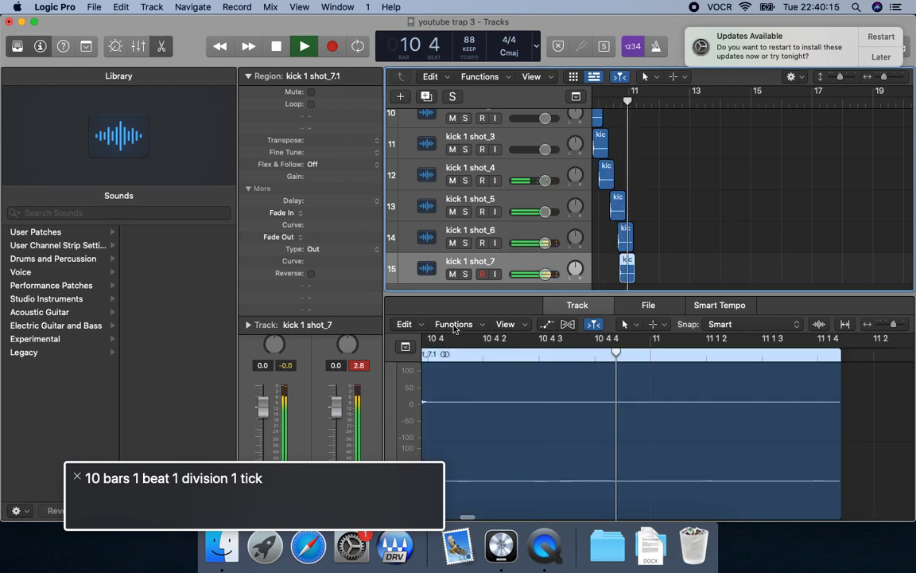
pyautogui.press(',')
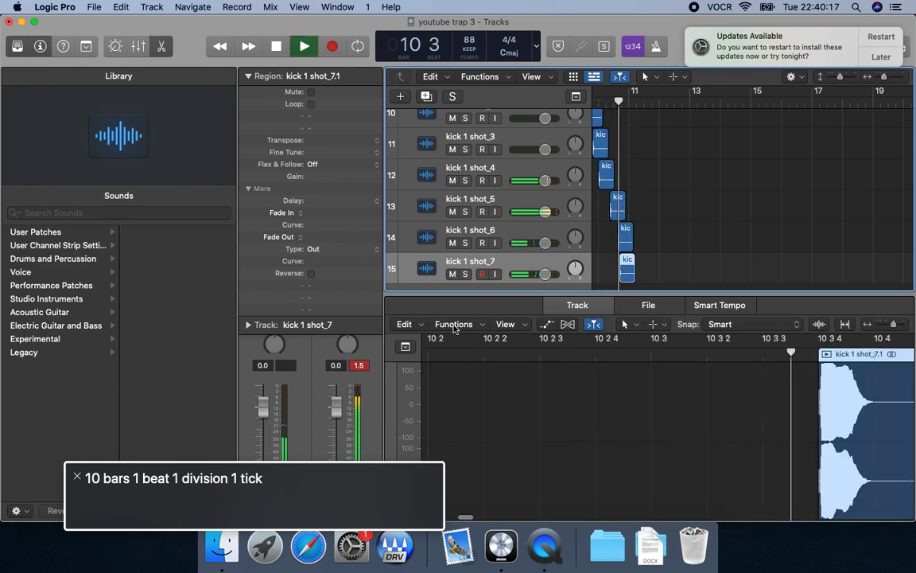
pyautogui.press('space')
pyautogui.hotkey('alt', 'Right')
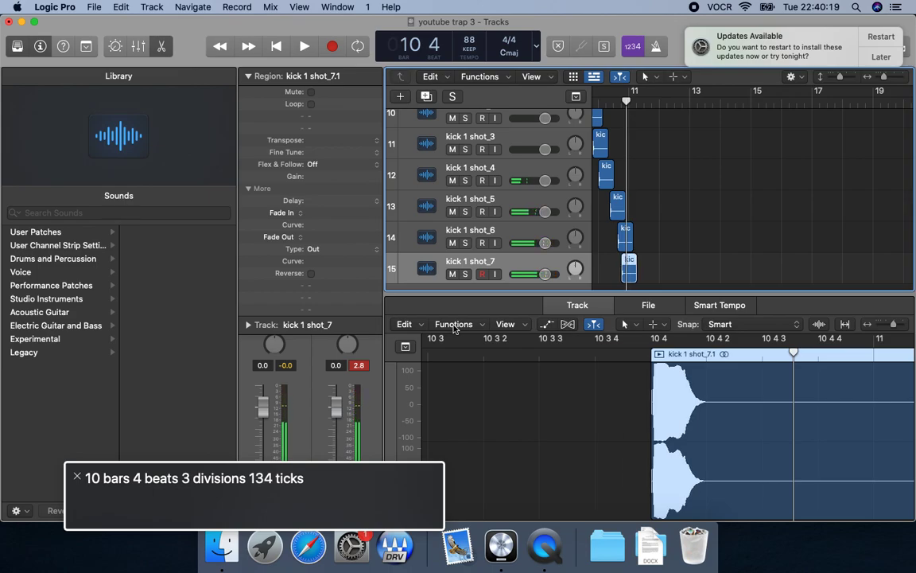
# Play the kicks from bar 10 to hear the seventh kick, and move the playhead to bar 11.
pyautogui.press('space')
pyautogui.press(',')
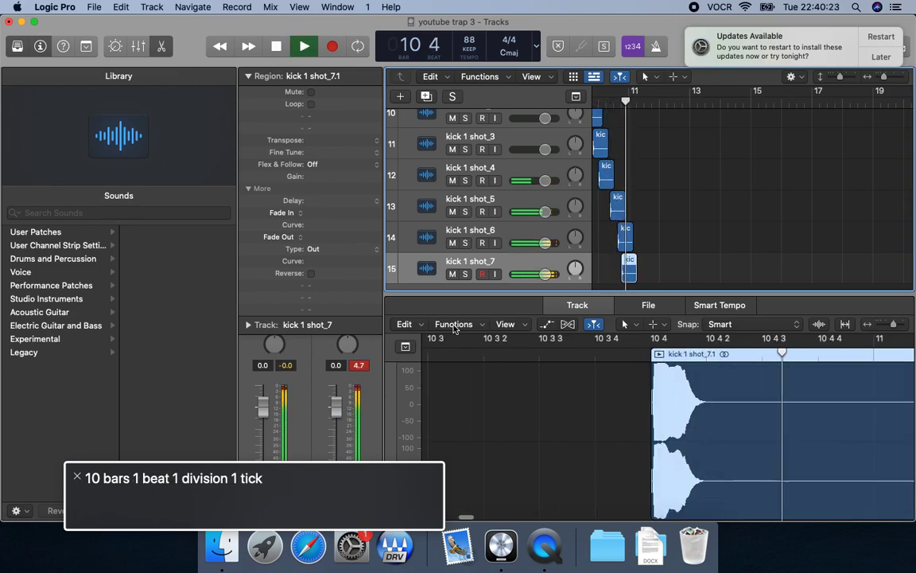
pyautogui.press('space')
pyautogui.press(',')
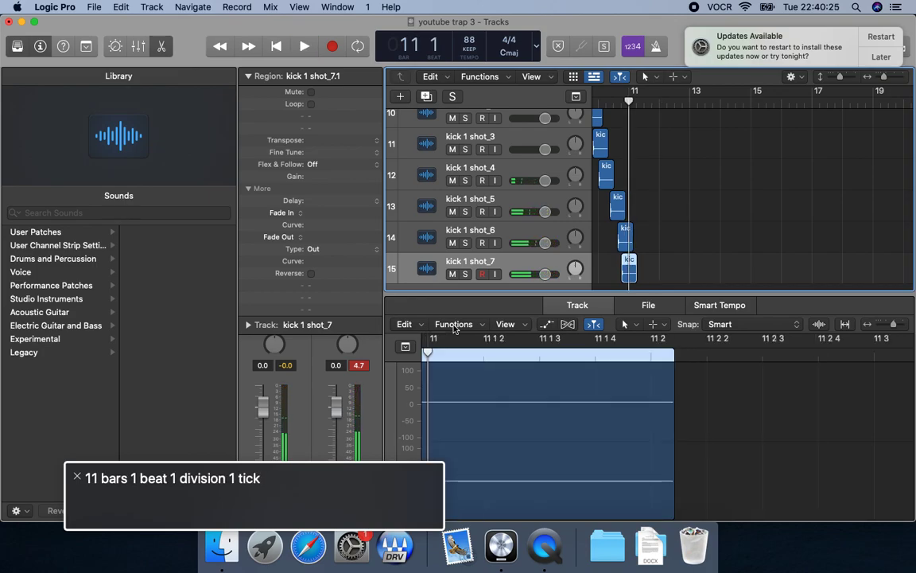
# Paste an eighth kick copy on its own track at bar 11, play from bar 10, and select the new track.
pyautogui.press('super+v')
pyautogui.press(',')
pyautogui.press('space')
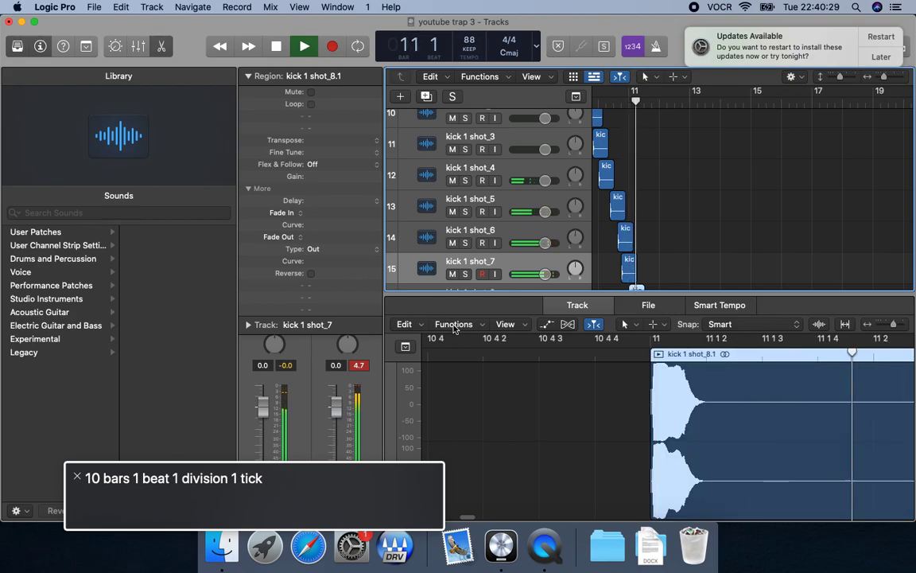
pyautogui.press('space')
pyautogui.press(',')
pyautogui.click(454, 286)
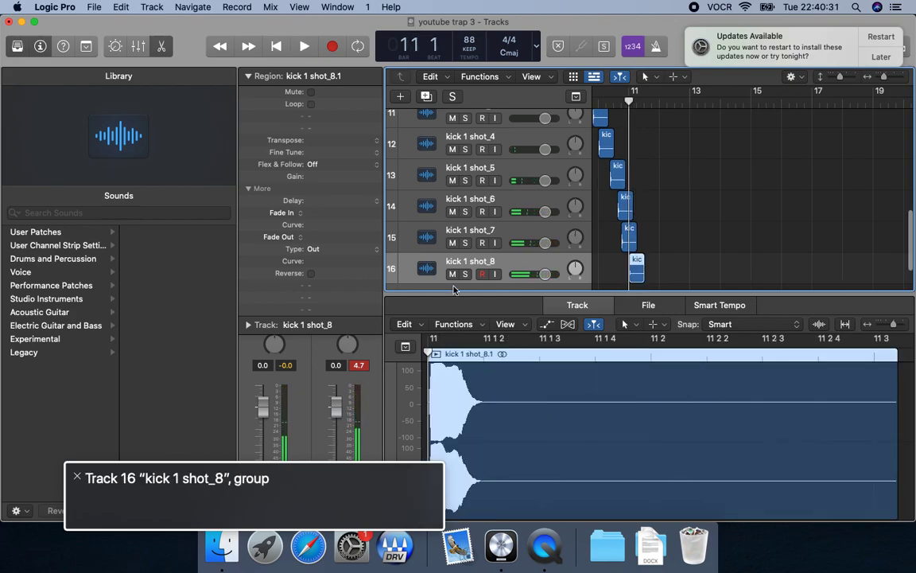
# Play the eighth kick around bar 11, and replay the whole kick pattern from bar 9.
pyautogui.press('space')
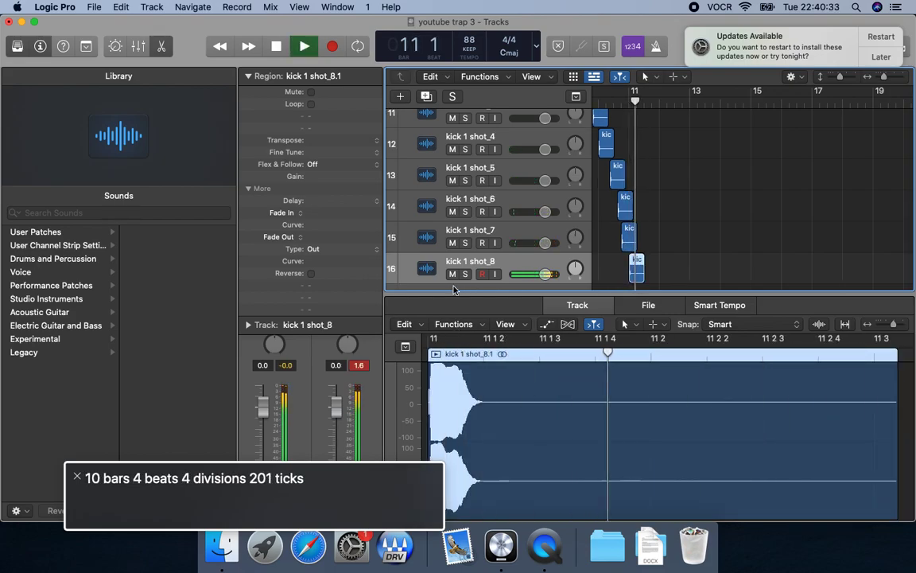
pyautogui.press('space')
pyautogui.press('space')
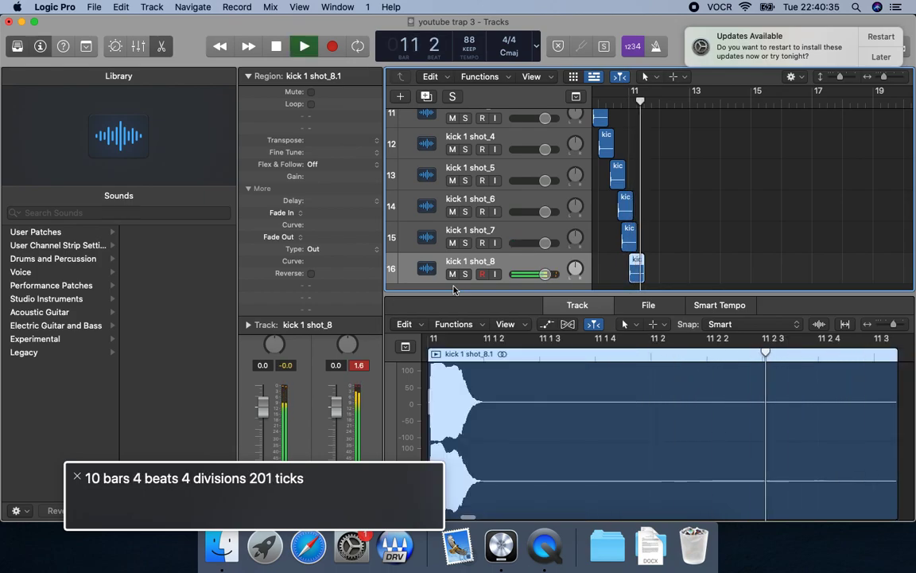
pyautogui.press('space')
pyautogui.press(',')
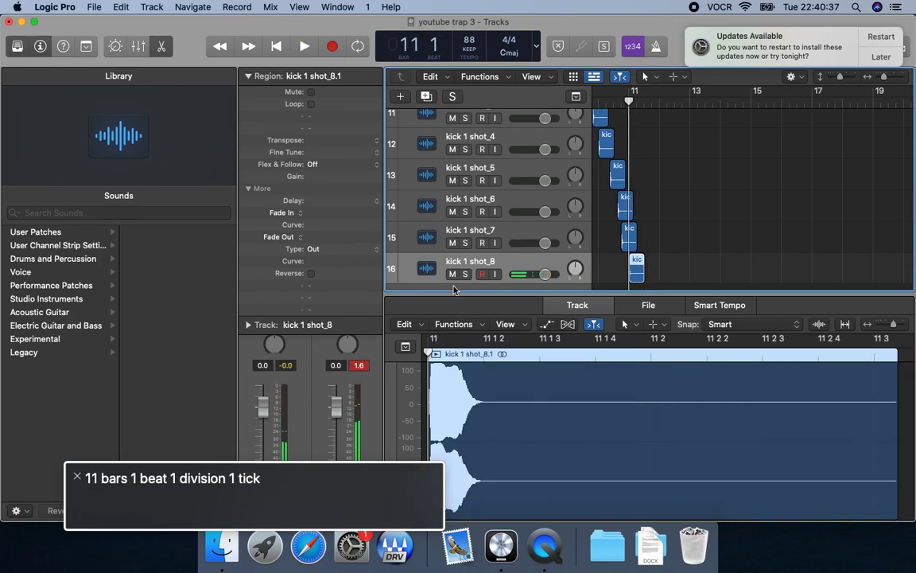
pyautogui.press('Return')
pyautogui.hotkey('shift', '.')
pyautogui.press('space')
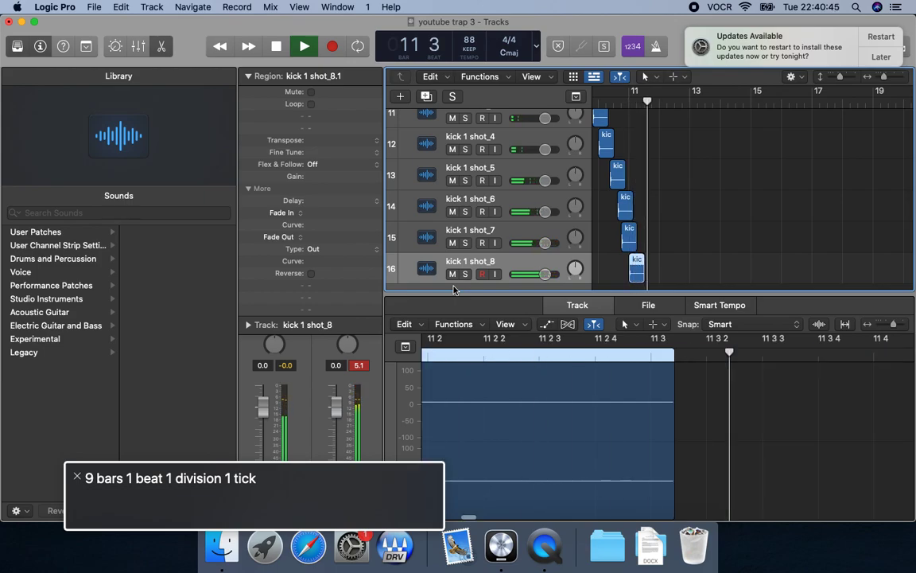
pyautogui.press(',')
pyautogui.press('space')
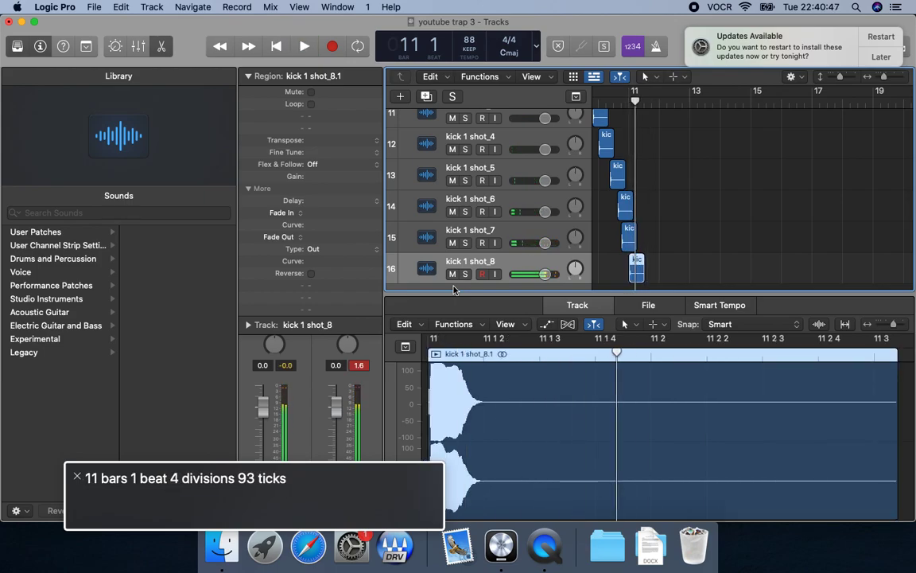
# Audition the kick pattern from bar 9 with the sixth kick track muted, and unmute that track.
pyautogui.press('Up')
pyautogui.press('Up')
pyautogui.hotkey('shift', 'space')
pyautogui.press('space')
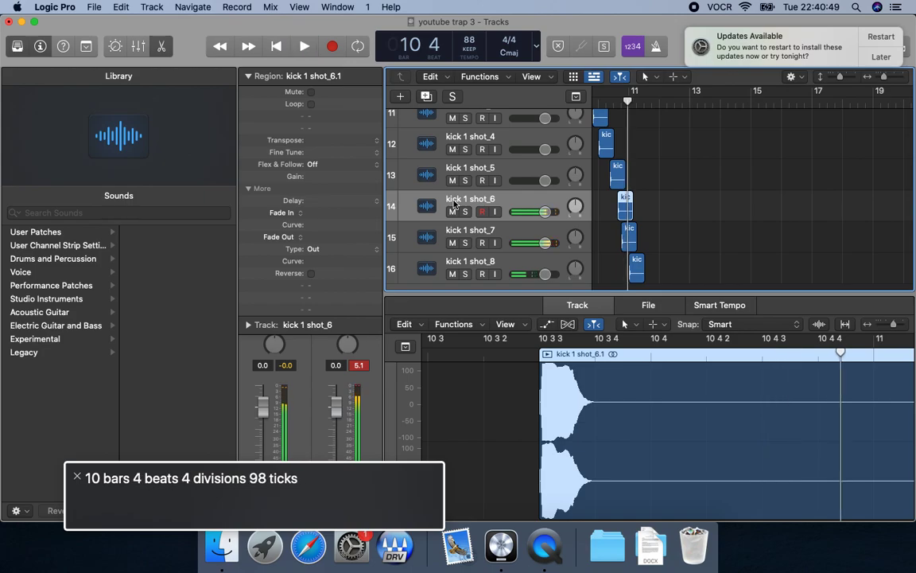
pyautogui.press('Return')
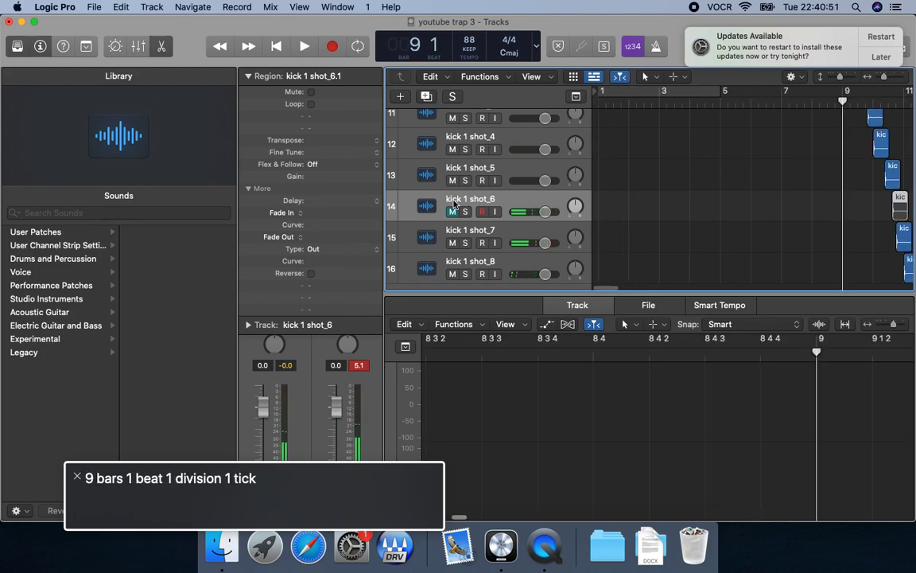
pyautogui.press('space')
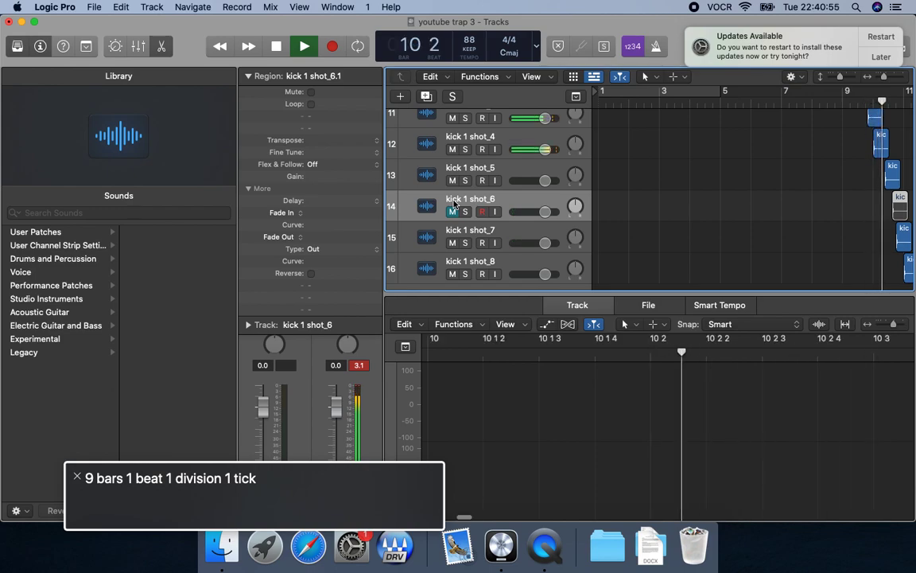
pyautogui.press('space')
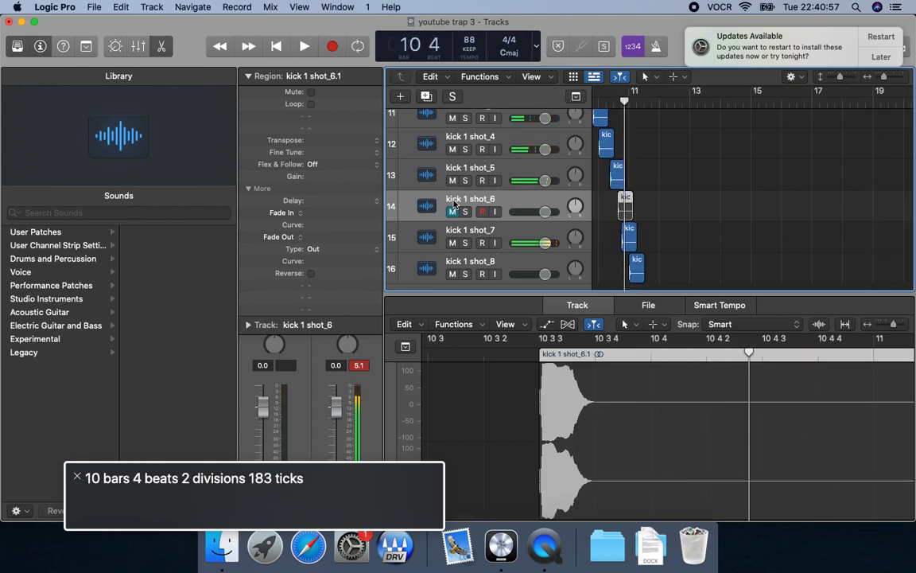
pyautogui.press('space')
pyautogui.press('space')
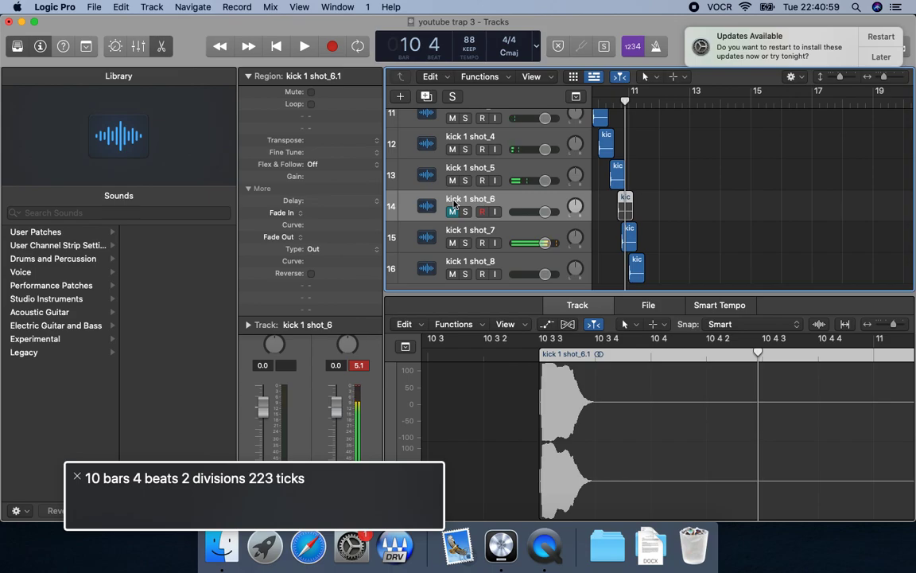
pyautogui.click(452, 210)
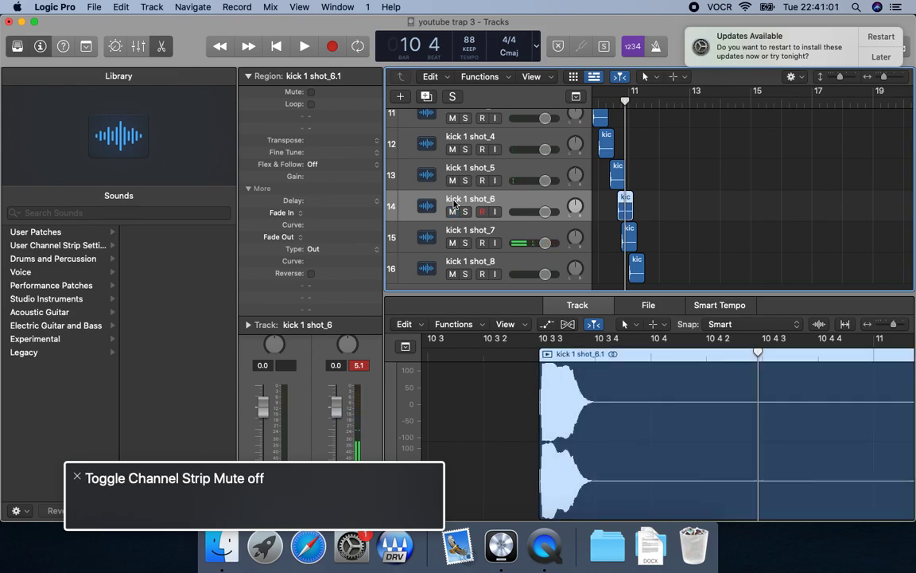
# Mute the fifth kick track and play the kick pattern from bar 9 without it.
pyautogui.click(453, 170)
pyautogui.press('space')
pyautogui.press('space')
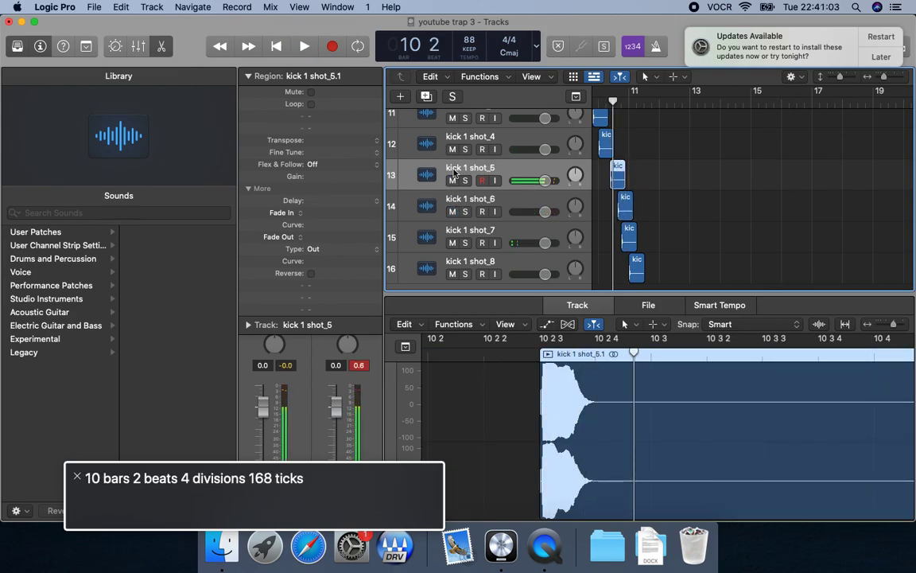
pyautogui.press('m')
pyautogui.press(',')
pyautogui.press('space')
pyautogui.press(',')
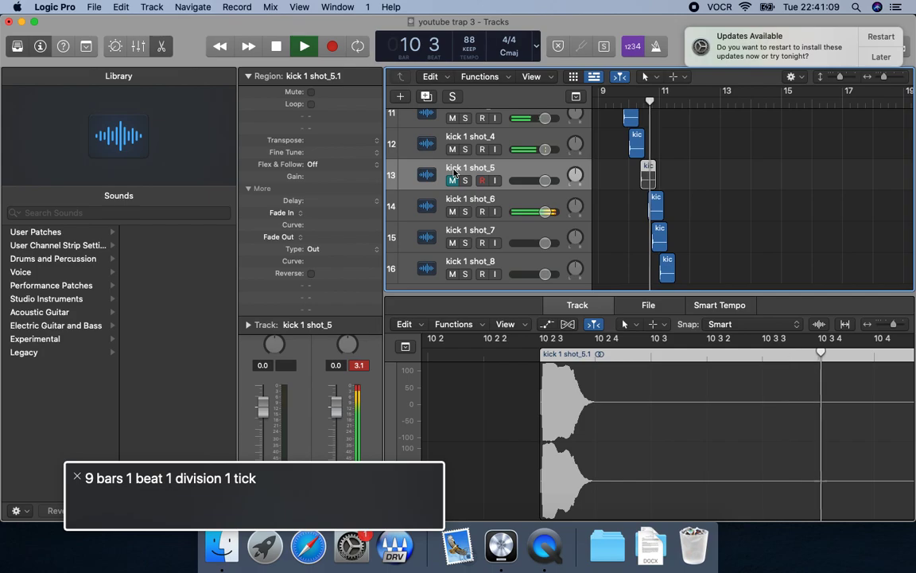
# Stop playback and delete the fifth kick track together with its region.
pyautogui.press('space')
pyautogui.press('super+BackSpace')
pyautogui.press('Return')
# Select the seventh kick's track and move its region one division later to bar 10, beat 4, division 2.
pyautogui.click(453, 230)
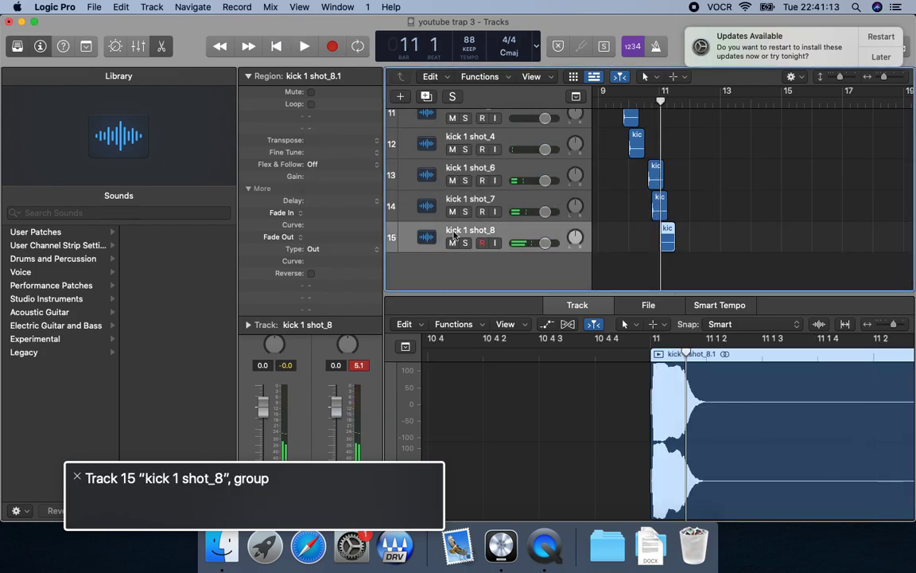
pyautogui.press('Up')
pyautogui.hotkey('shift', 'space')
pyautogui.press('space')
pyautogui.hotkey('alt', 'Right')
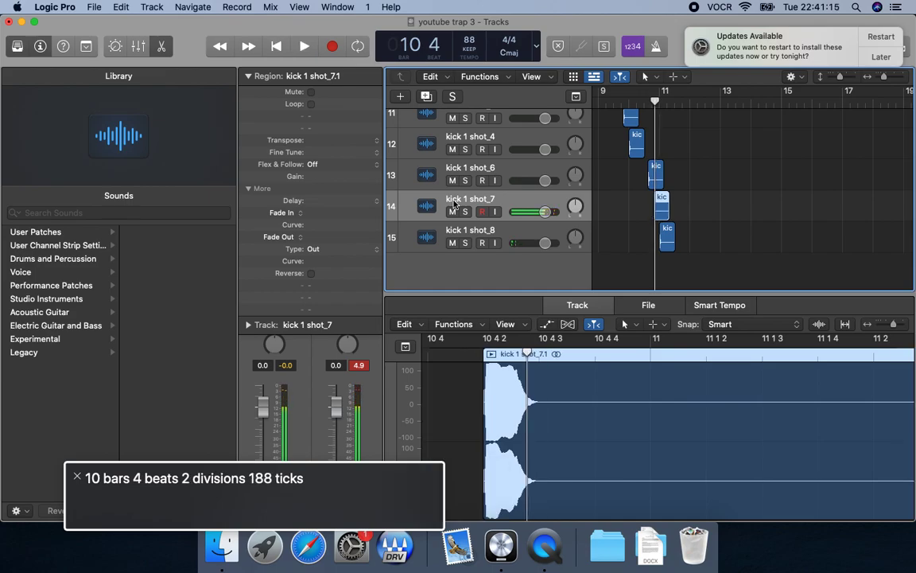
# Play the kicks from bar 10 to hear the shifted seventh kick, and replay the pattern from bar 9.
pyautogui.press(',')
pyautogui.press('space')
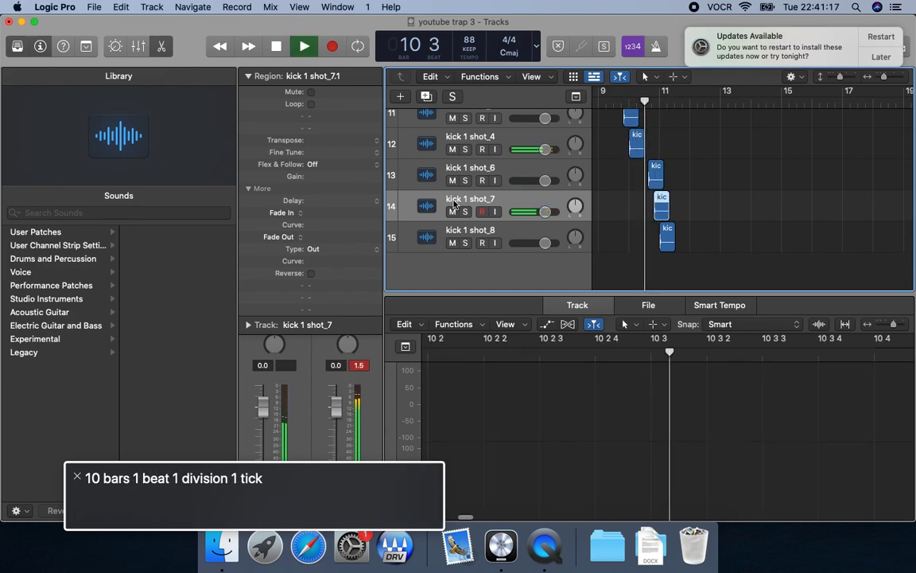
pyautogui.press('space')
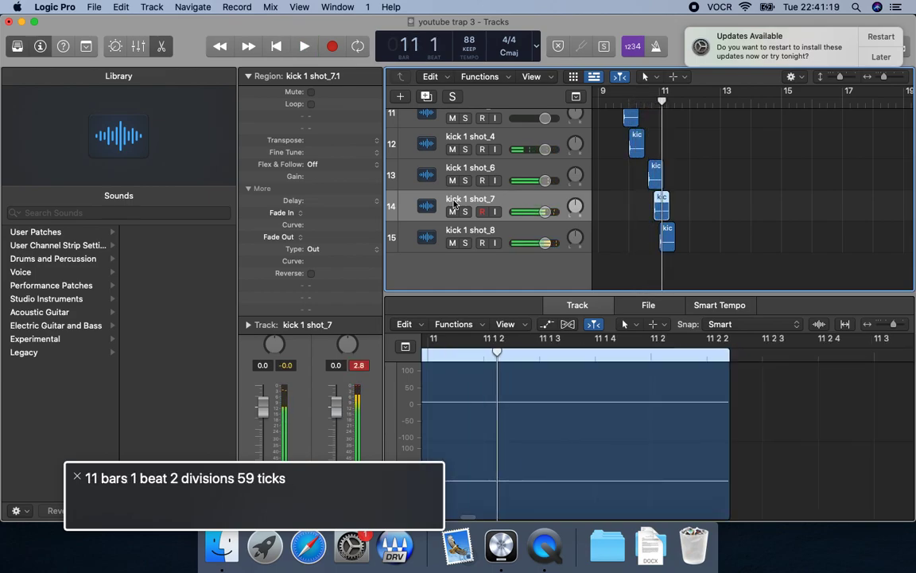
pyautogui.press(',')
pyautogui.press(',')
pyautogui.press(',')
pyautogui.press('space')
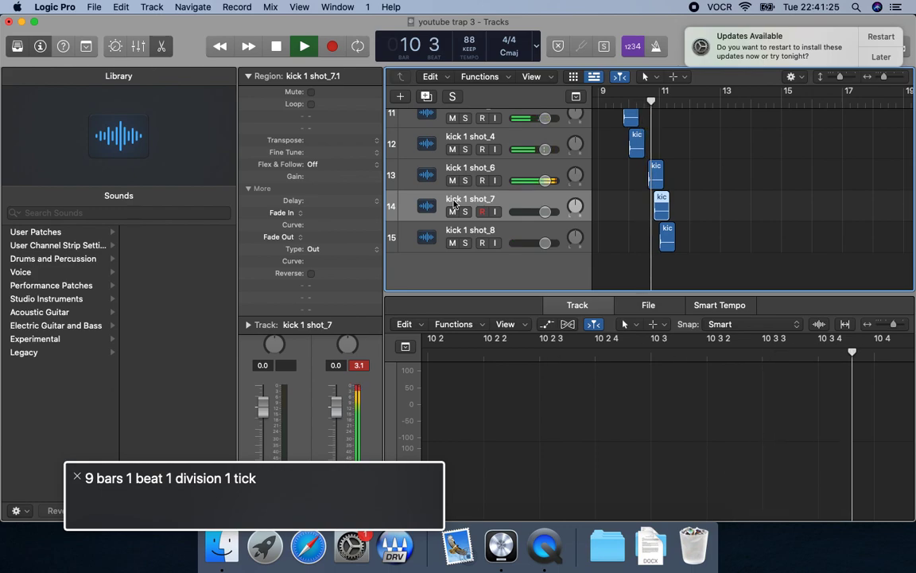
pyautogui.press('space')
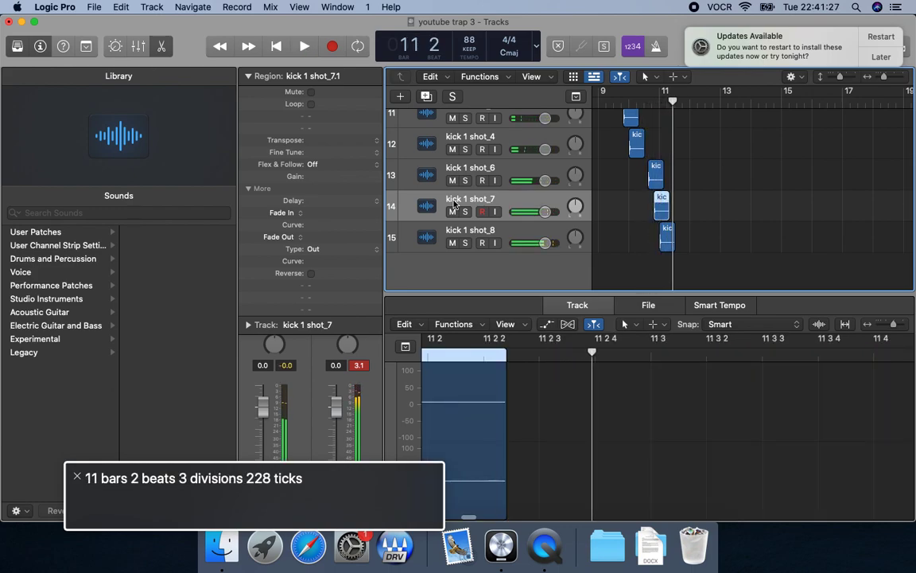
# Select the eighth kick's track and play its region around bar 11.
pyautogui.press('Down')
pyautogui.press('space')
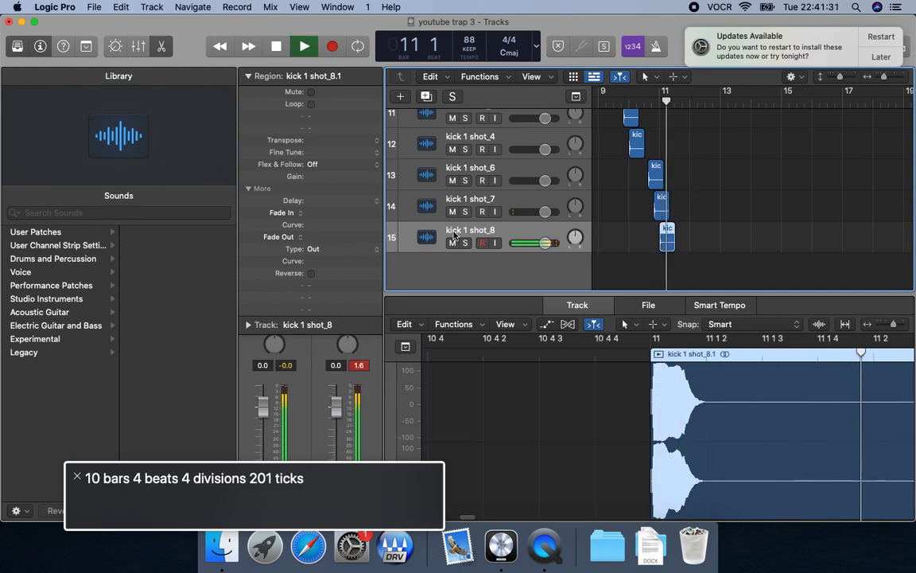
pyautogui.press('space')
pyautogui.press('space')
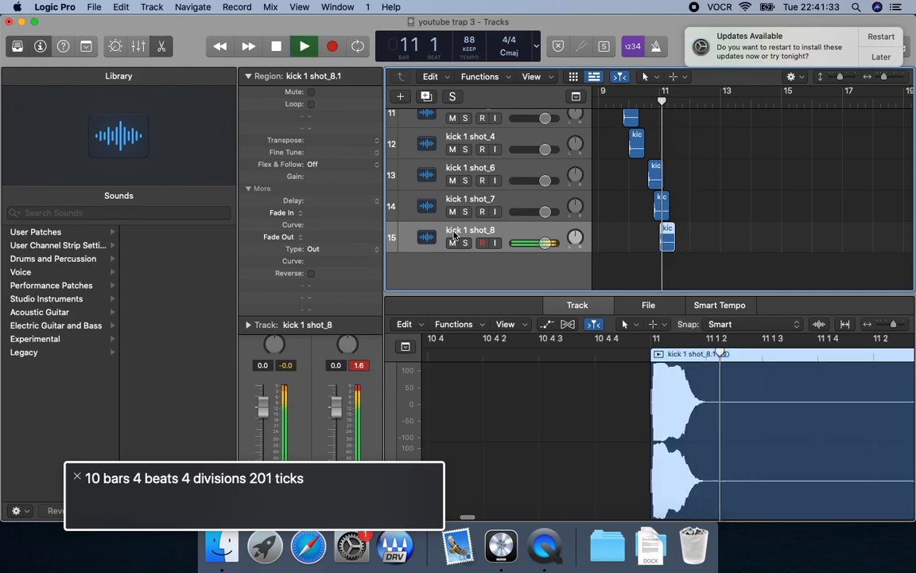
# Paste a ninth kick copy on its own track at bar 11, beat 2, select the track, and play from bar 11.
pyautogui.press('space')
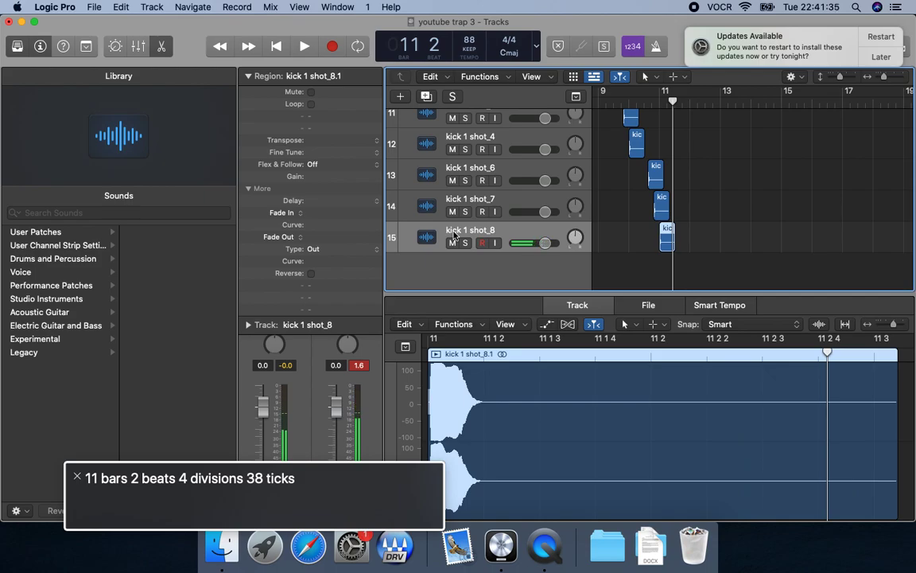
pyautogui.press('space')
pyautogui.press('space')
pyautogui.press('space')
pyautogui.press('space')
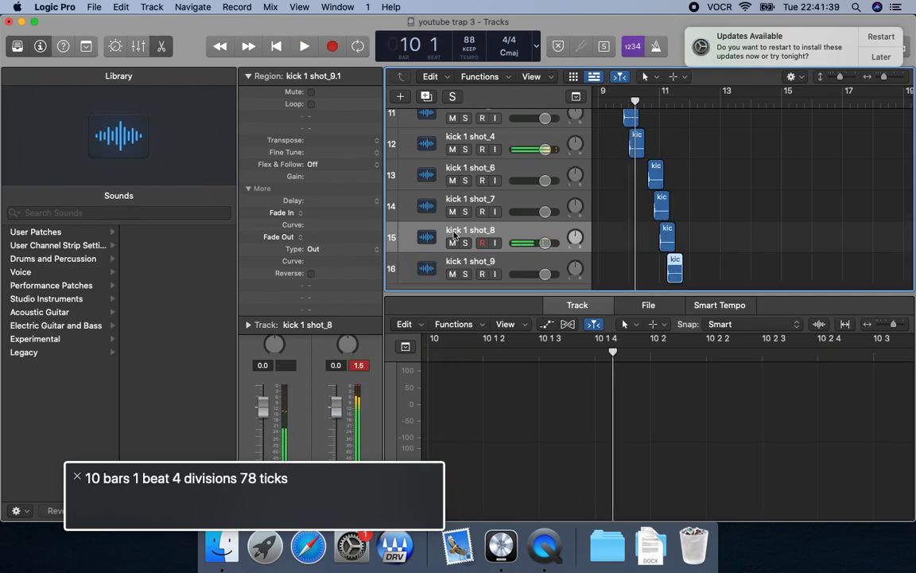
pyautogui.press('Down')
pyautogui.press('.')
pyautogui.press('space')
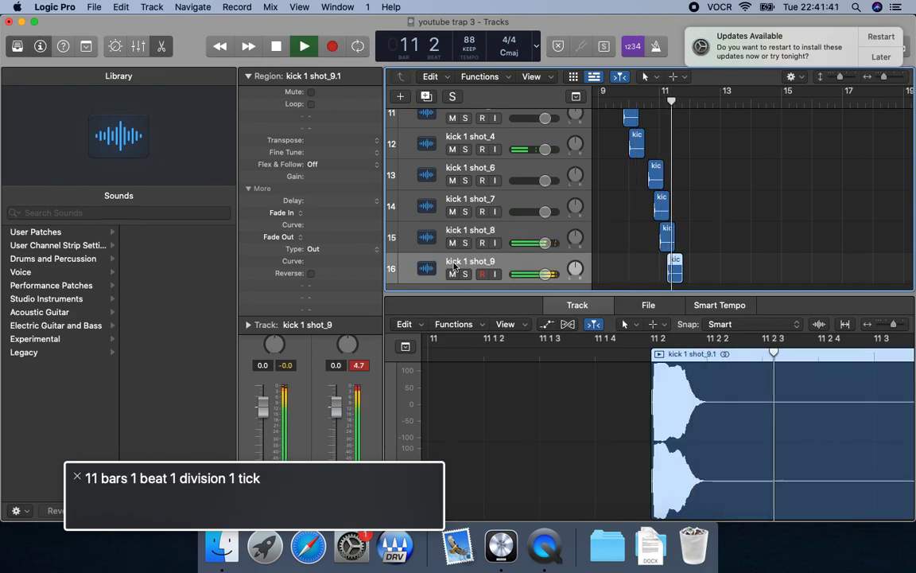
# Move the ninth kick region earlier to bar 11, beat 1, division 3, playing from bar 11 after each nudge.
pyautogui.press('space')
pyautogui.hotkey('alt', 'Left')
pyautogui.press('space')
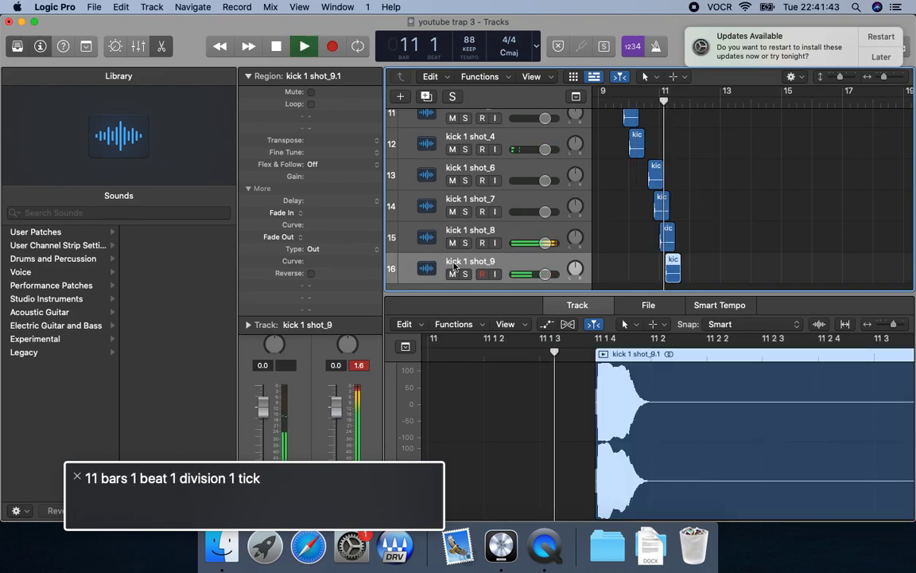
pyautogui.press('space')
pyautogui.hotkey('alt', 'Left')
pyautogui.press('space')
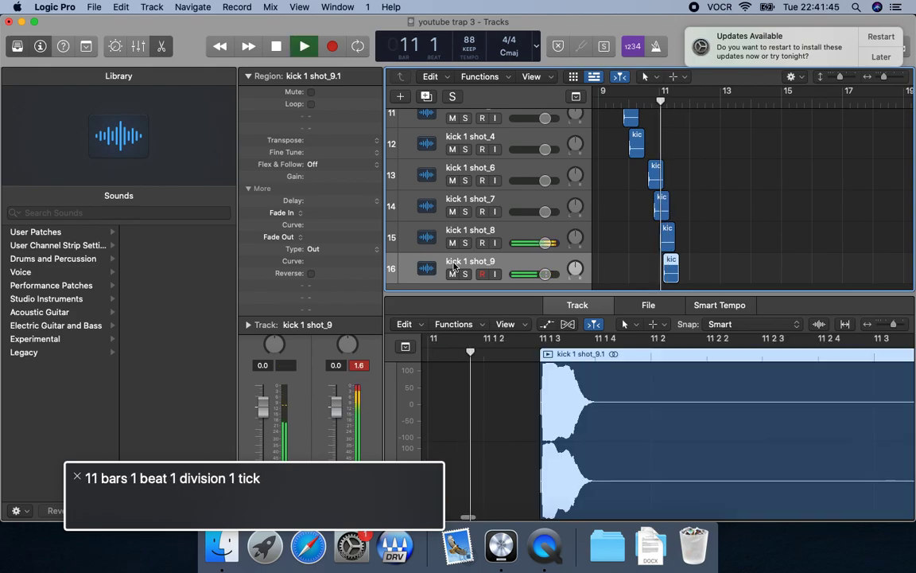
pyautogui.press('space')
# Play the whole kick pattern from bar 9 through the ninth kick in bar 11.
pyautogui.press('space')
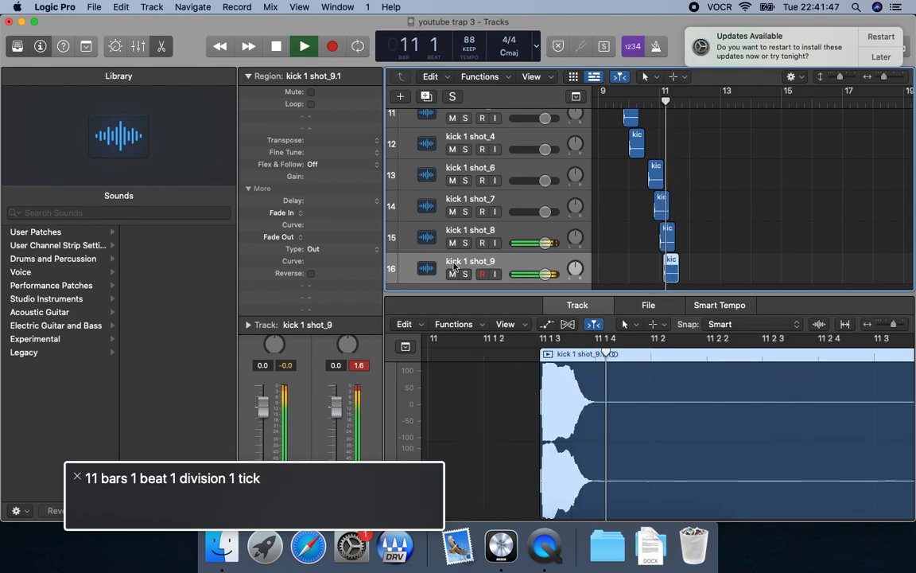
pyautogui.press('space')
pyautogui.press(',')
pyautogui.press(',')
pyautogui.press('space')
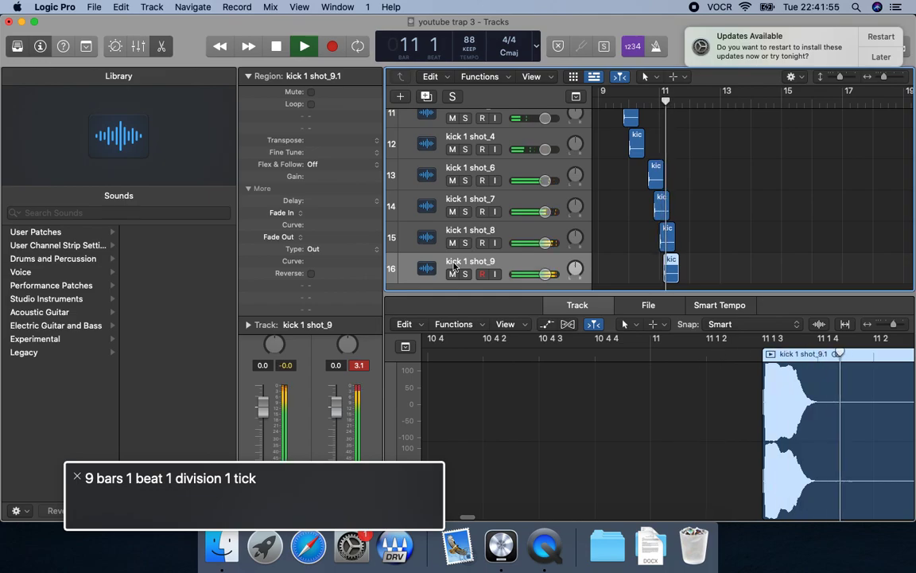
pyautogui.press('space')
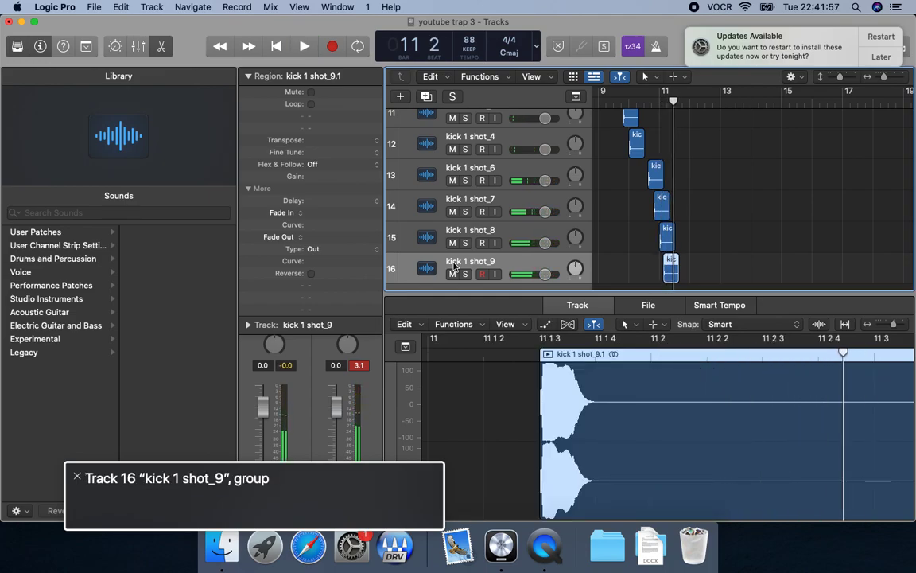
# Replay bar 11 twice from its start to hear the eighth and ninth kicks together.
pyautogui.press(',')
pyautogui.press('space')
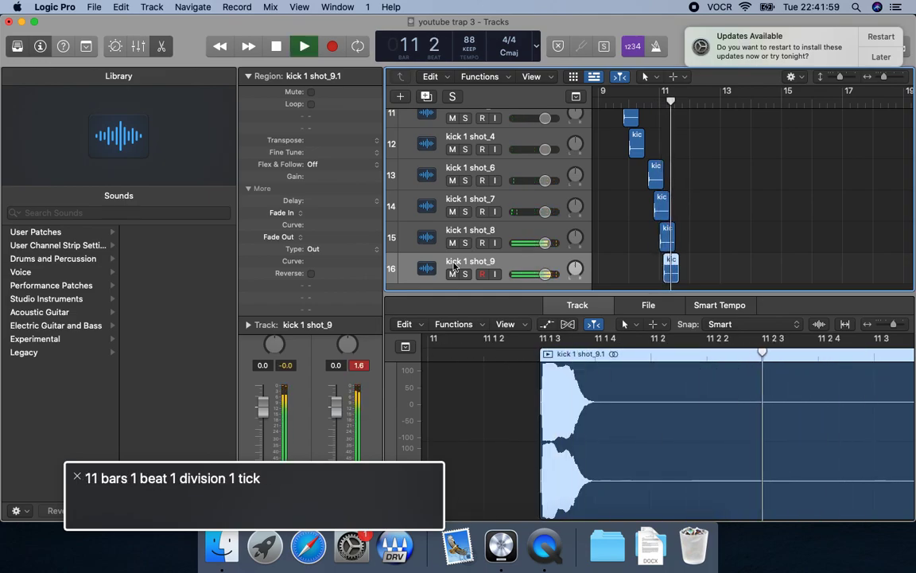
pyautogui.press('space')
pyautogui.press(',')
pyautogui.press('space')
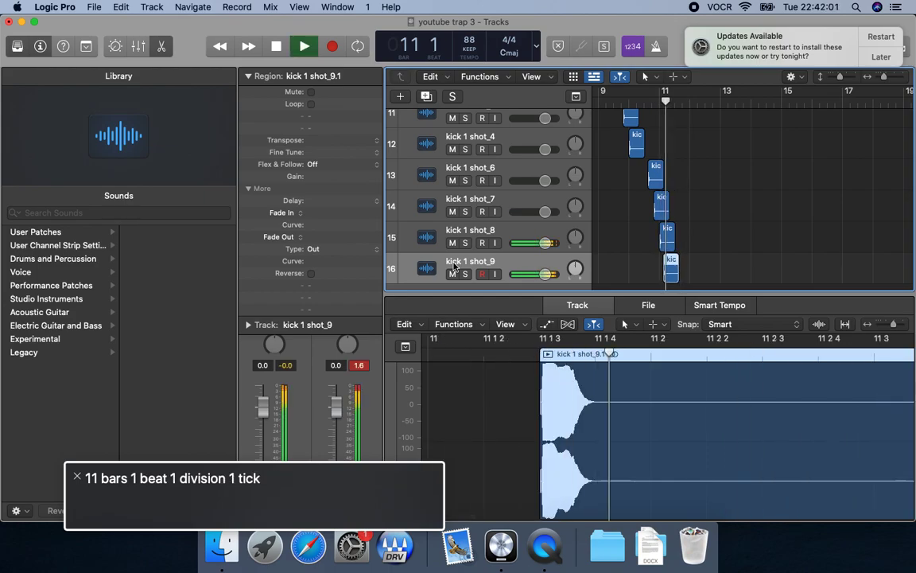
pyautogui.press('space')
# Paste a tenth kick copy on its own track at bar 11, beat 4, play it, and select the new track.
pyautogui.press(',')
pyautogui.press('space')
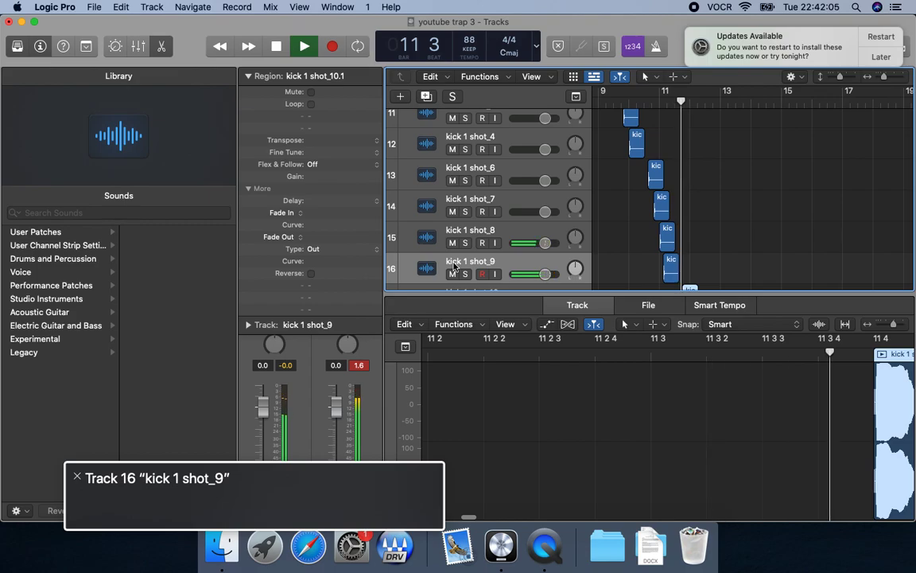
pyautogui.press('space')
pyautogui.press('Down')
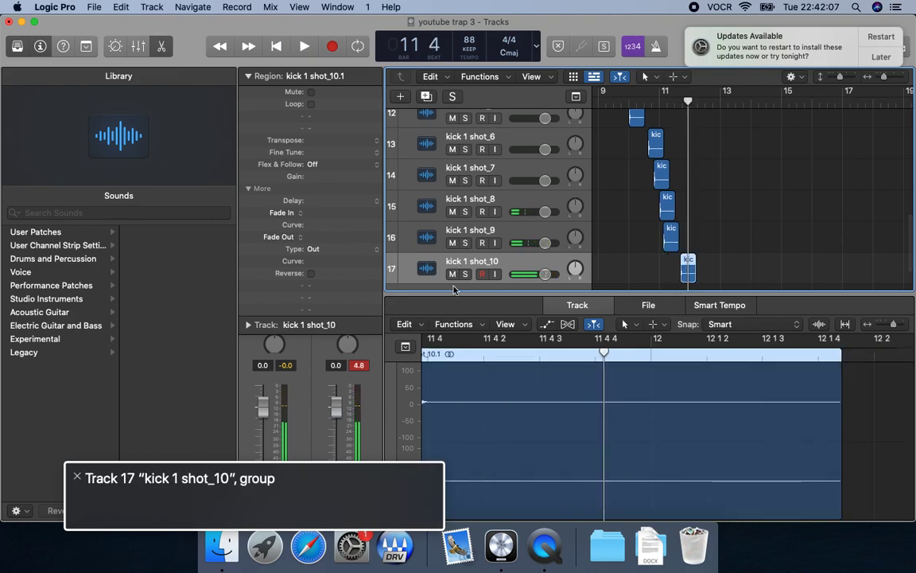
# Move the tenth kick region to bar 11, beat 3, division 4, and play from bar 11 to hear it.
pyautogui.press(',')
pyautogui.press('space')
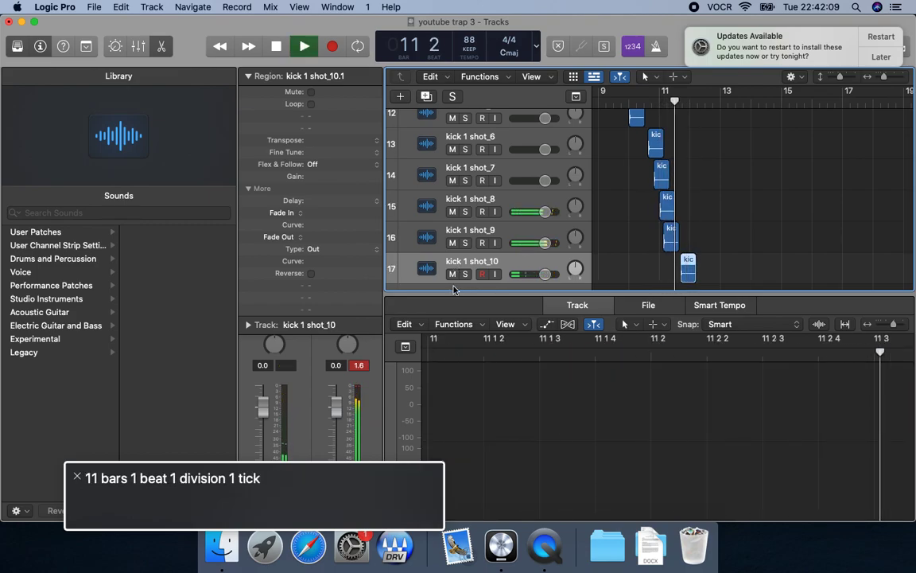
pyautogui.press('space')
pyautogui.press(',')
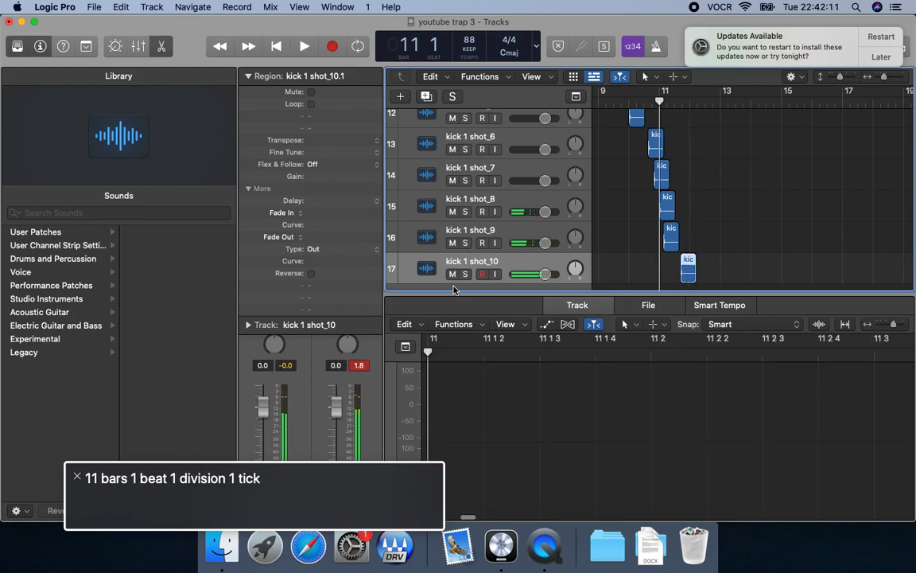
pyautogui.press('space')
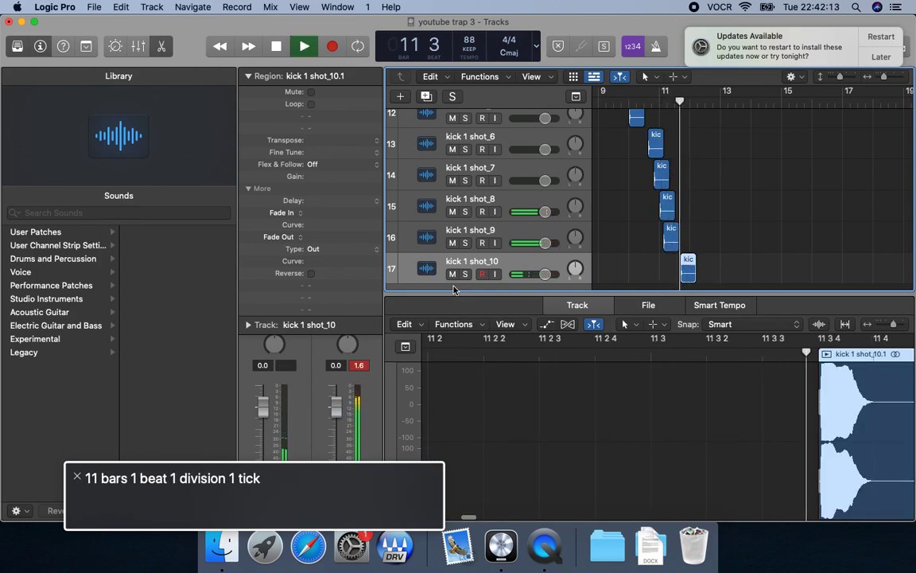
pyautogui.press('space')
# Paste an eleventh kick copy on its own track at bar 12, play from bar 11, and select the new track.
pyautogui.press(',')
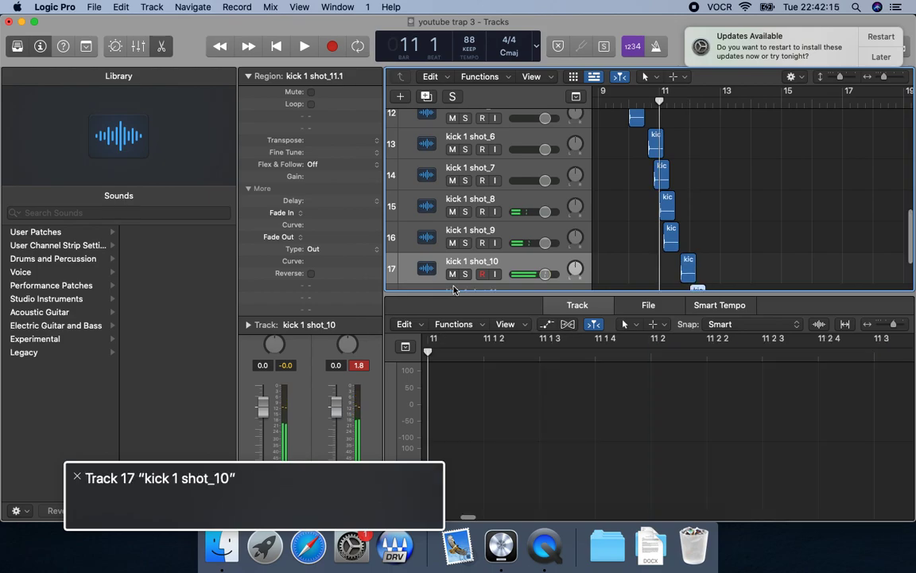
pyautogui.press('space')
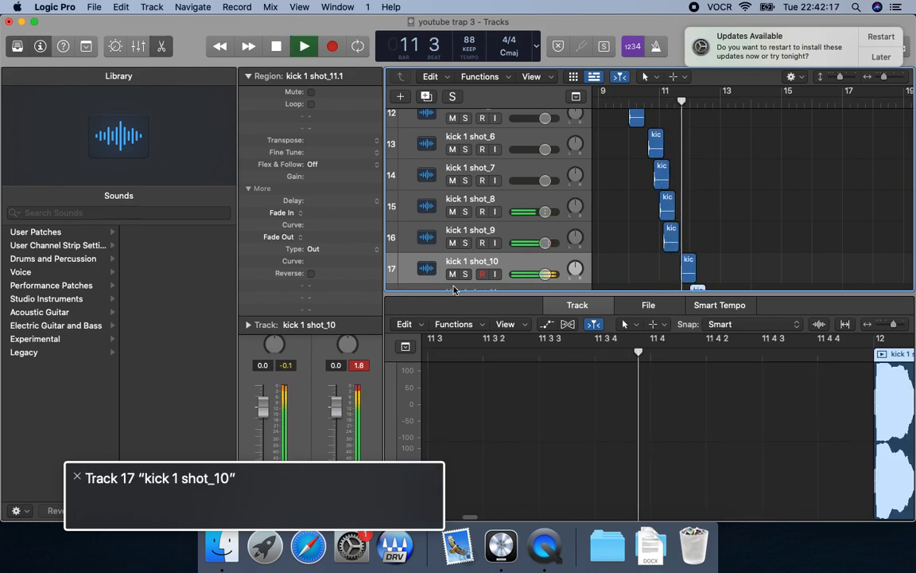
pyautogui.press('space')
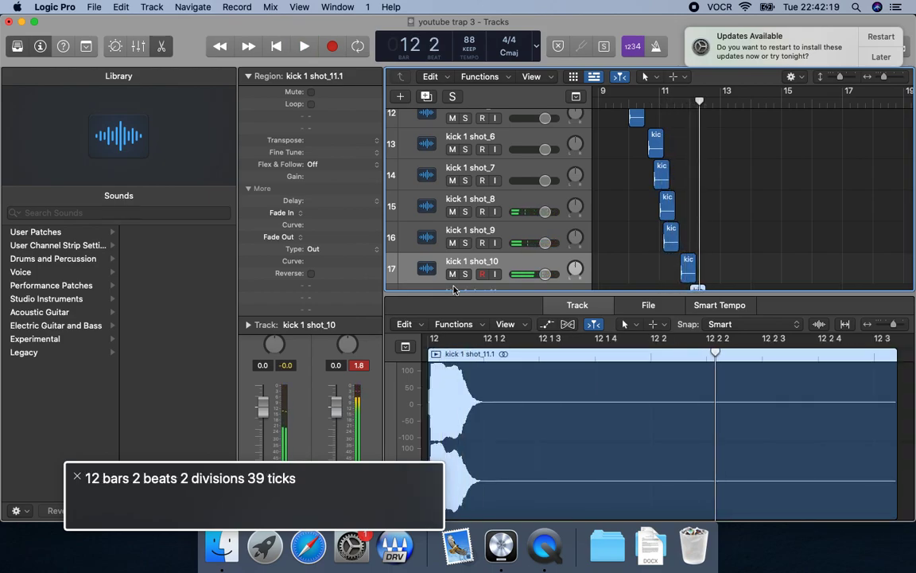
pyautogui.press('Down')
# Replay the passage around bar 12 several times to hear the eleventh kick in context.
pyautogui.press(',')
pyautogui.press('space')
pyautogui.press('space')
pyautogui.press(',')
pyautogui.press('space')
# Paste a twelfth kick copy on its own track at bar 12, beat 2, and play it from bar 12.
pyautogui.press('space')
pyautogui.press(',')
pyautogui.press('.')
pyautogui.press('space')
pyautogui.press('space')
pyautogui.press('super+v')
pyautogui.press(',')
pyautogui.press('space')
pyautogui.press('space')
pyautogui.press(',')
pyautogui.press('space')
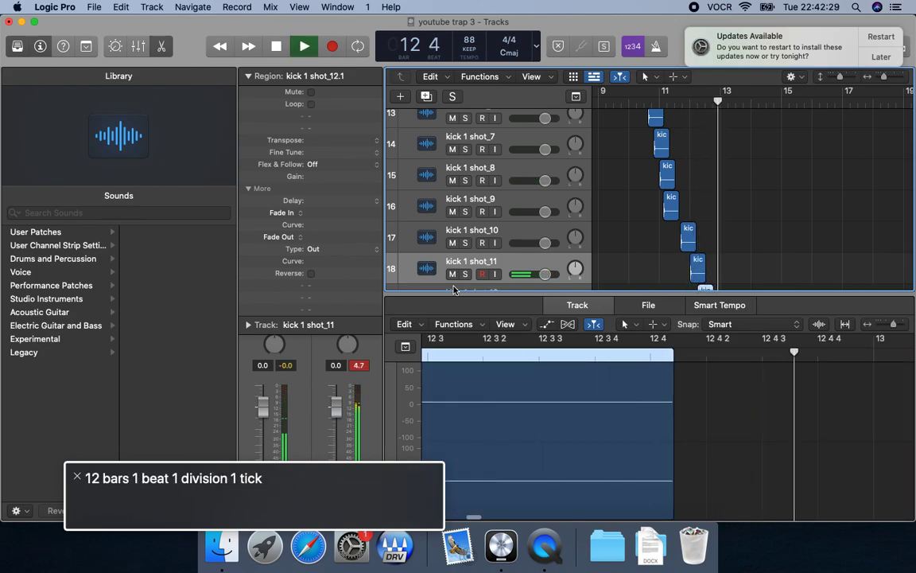
# Play the full kick pattern twice from bar 9 through bar 12 to check it against the clap and hi-hats.
pyautogui.press('space')
pyautogui.press('Return')
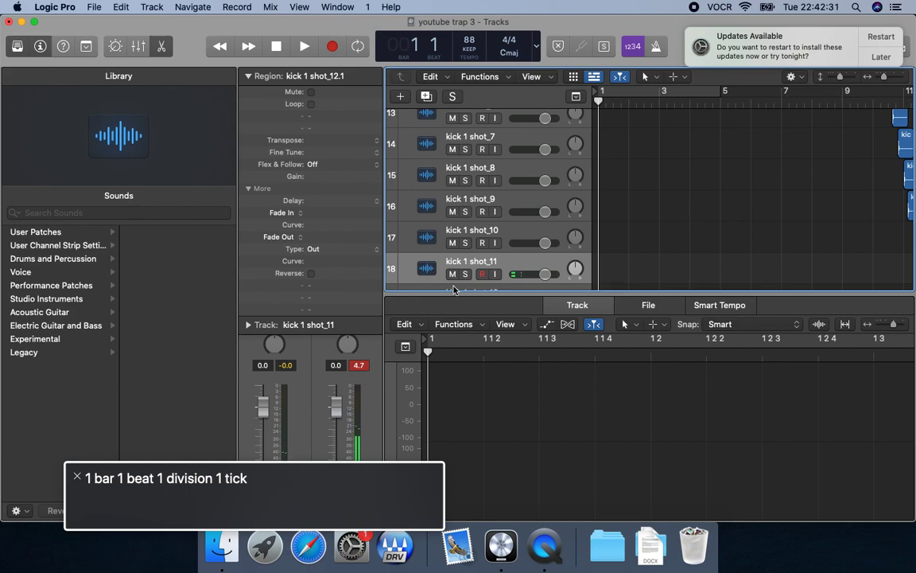
pyautogui.hotkey('shift', '.')
pyautogui.press('.')
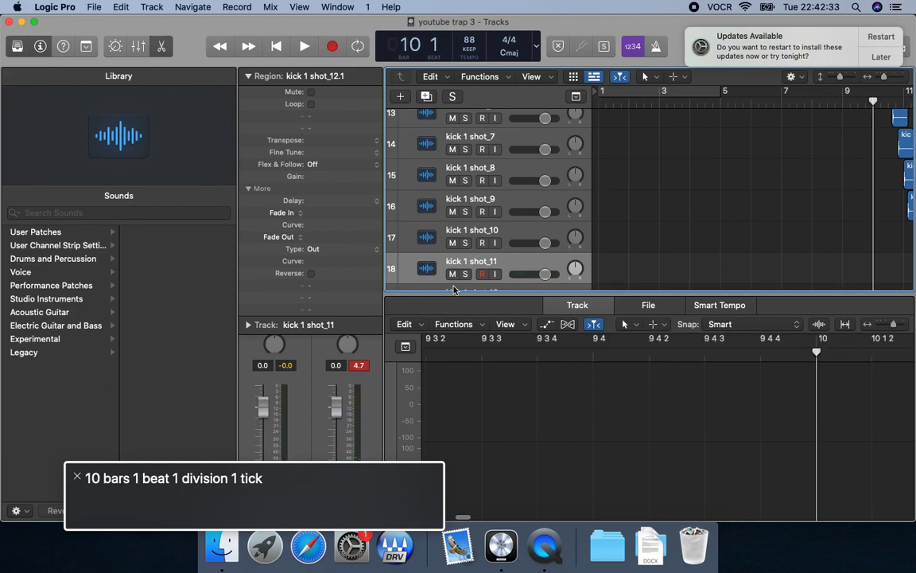
pyautogui.press(',')
pyautogui.press('space')
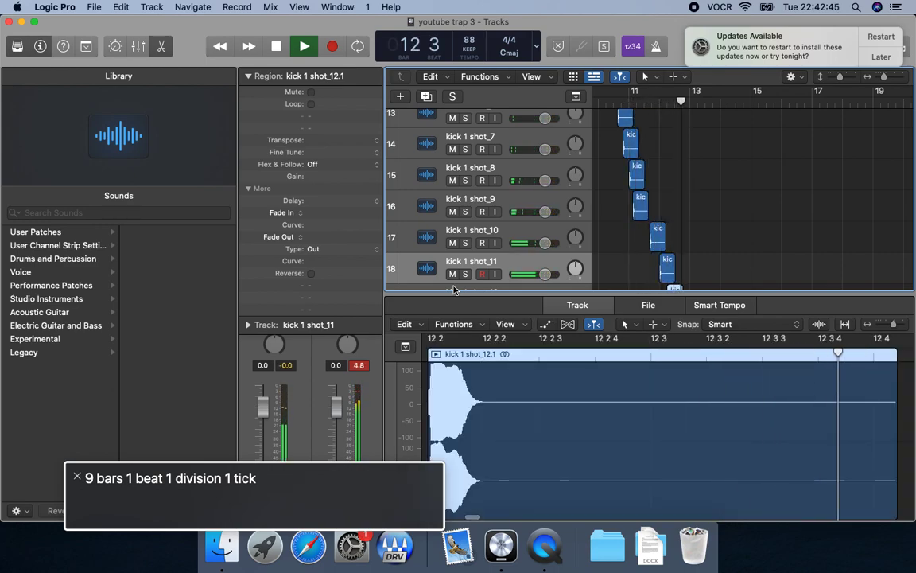
pyautogui.press('space')
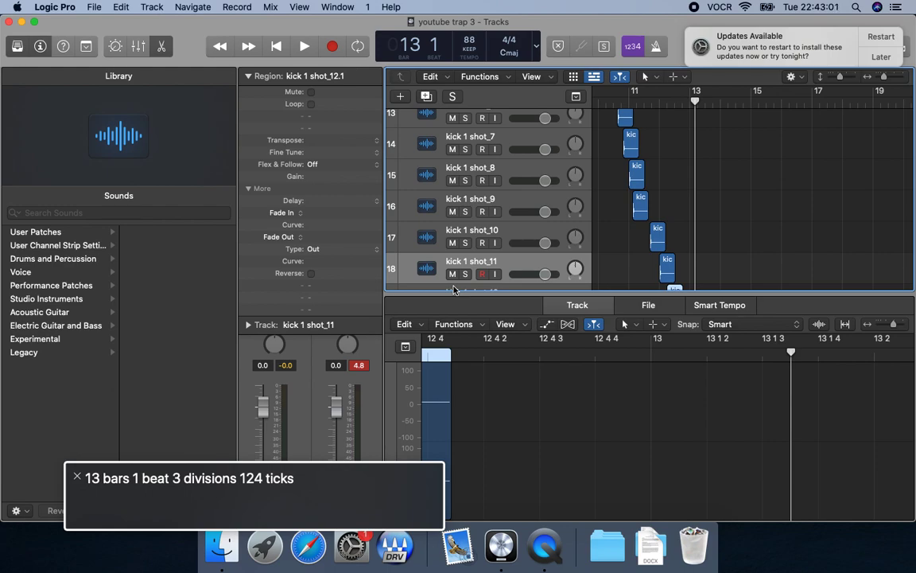
pyautogui.press('Return')
pyautogui.hotkey('shift', '.')
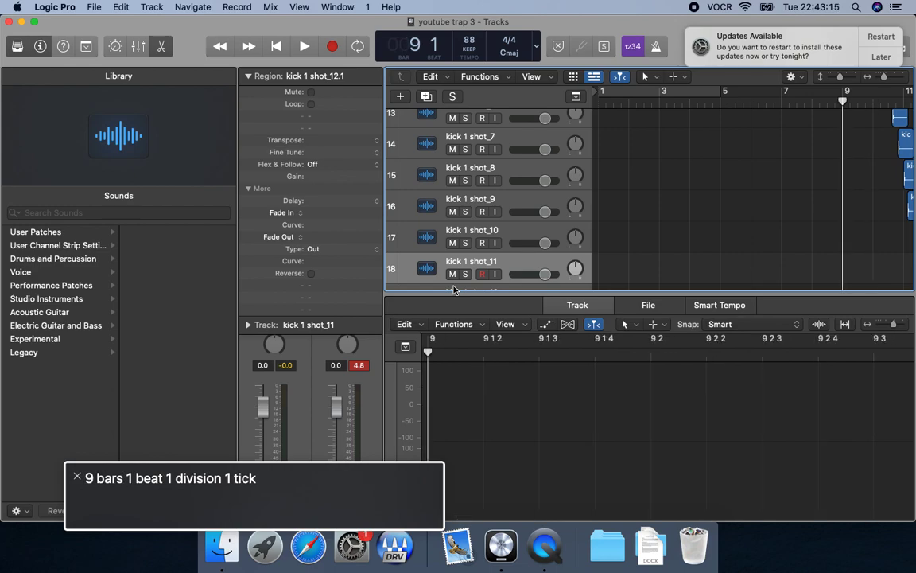
pyautogui.press('space')
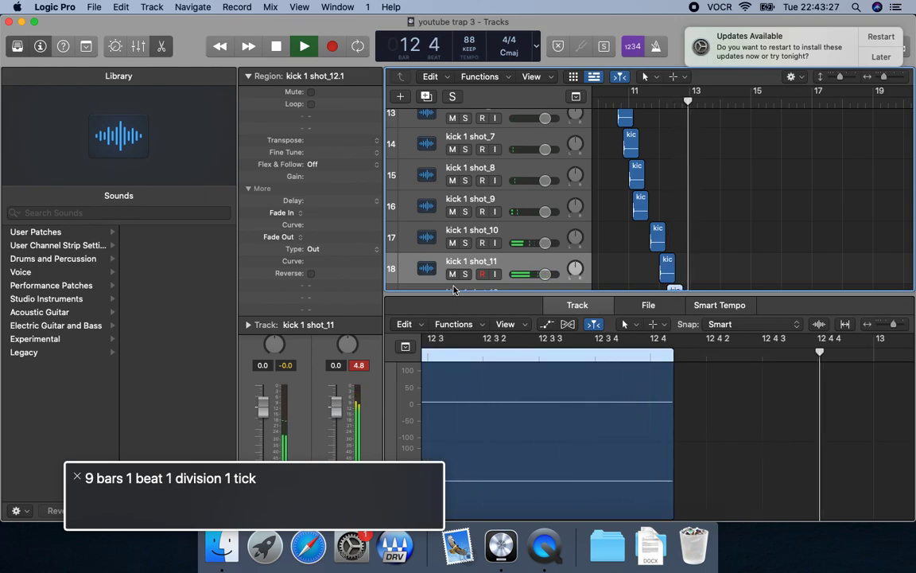
pyautogui.press('space')
# Play the arrangement from bar 16 into bar 22 to hear the section after the kick pattern.
pyautogui.press('.')
pyautogui.press('.')
pyautogui.press('.')
pyautogui.press('space')
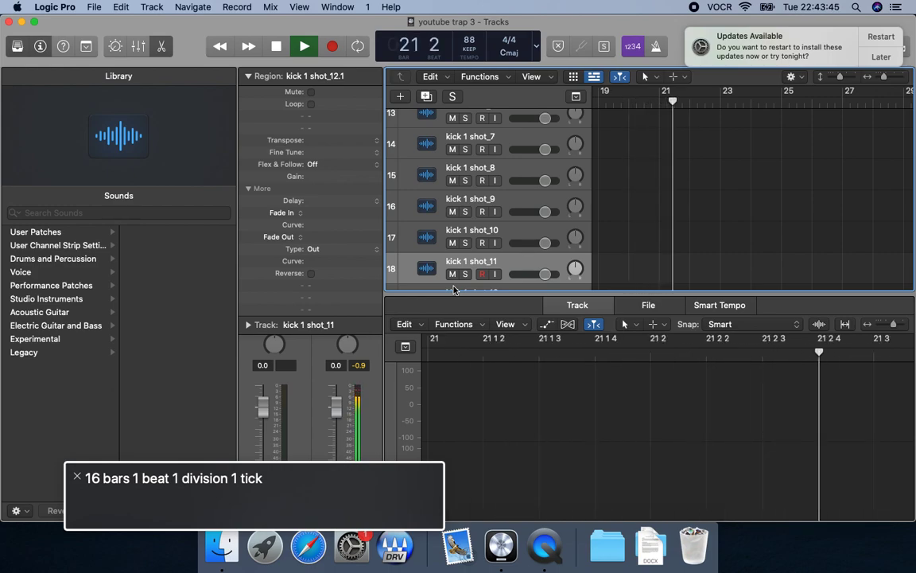
pyautogui.press('space')
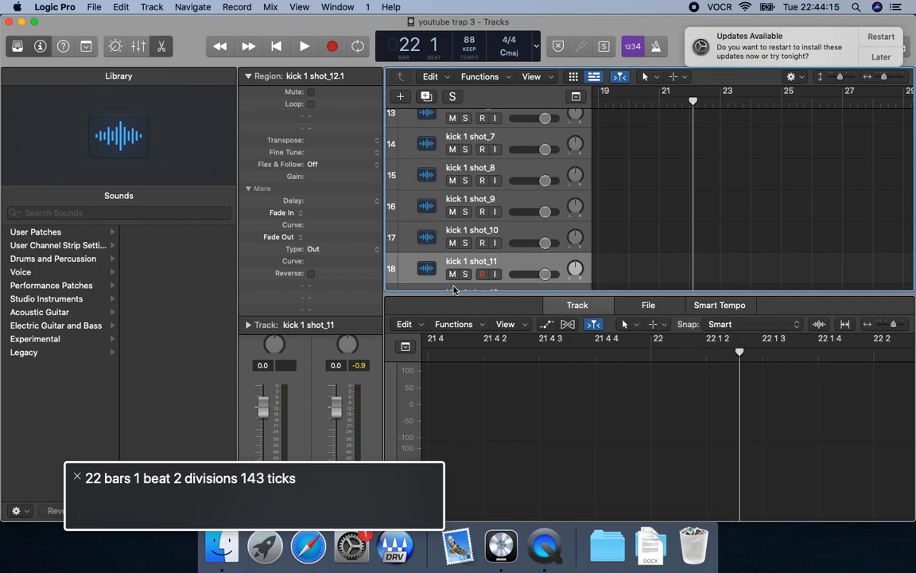
# Switch to QuickTime Player and select cloud-of-sorrow-13984.mp3 in its file-opening window.
pyautogui.press('super+Tab')
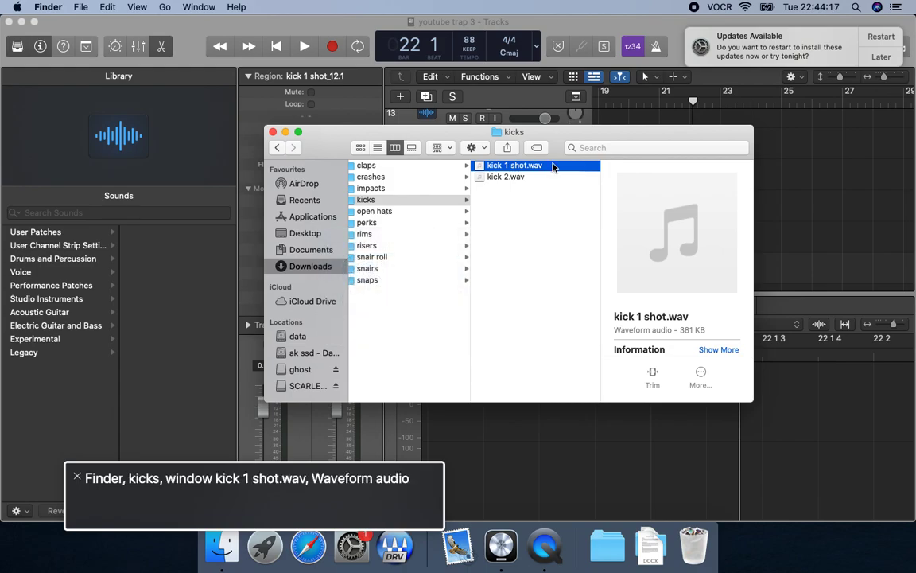
pyautogui.press('super+Tab')
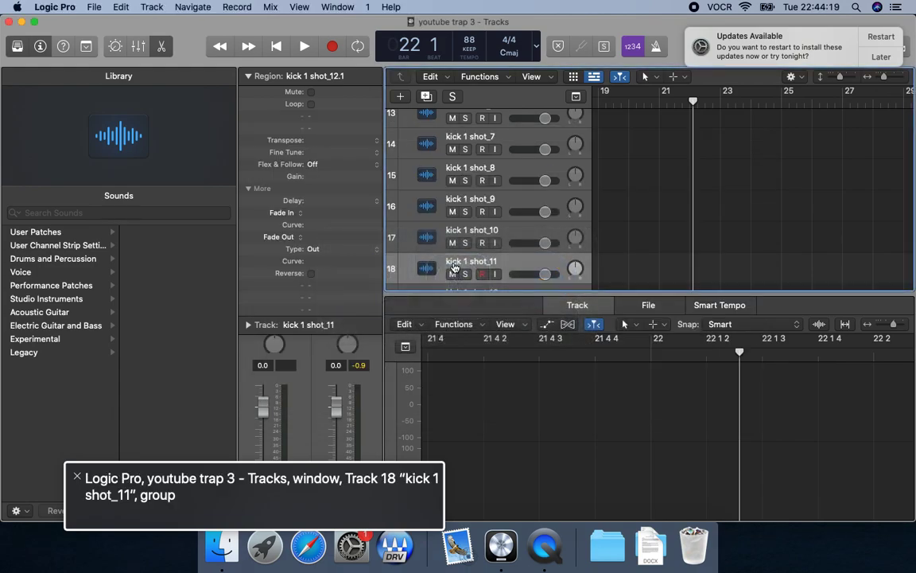
pyautogui.press('super+Tab')
pyautogui.press('super+Tab')
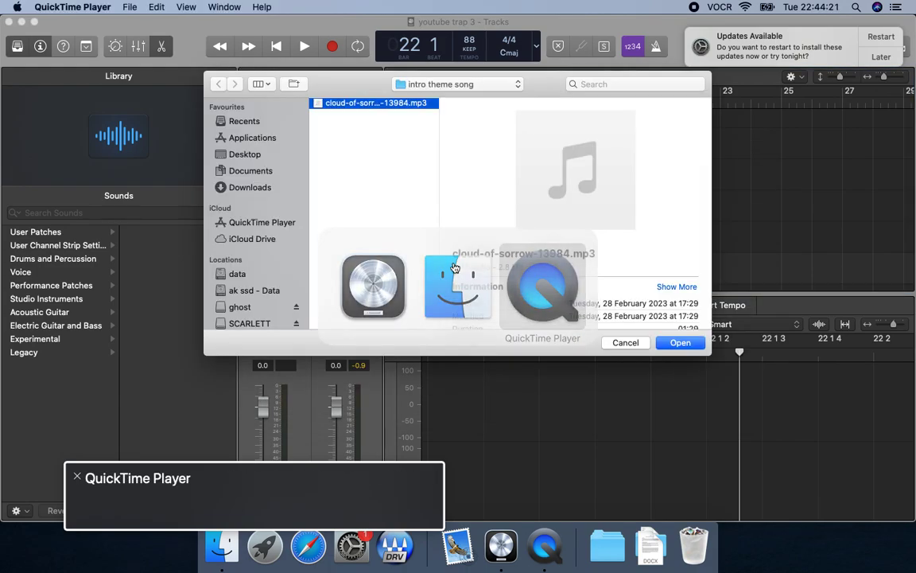
pyautogui.click(351, 104)
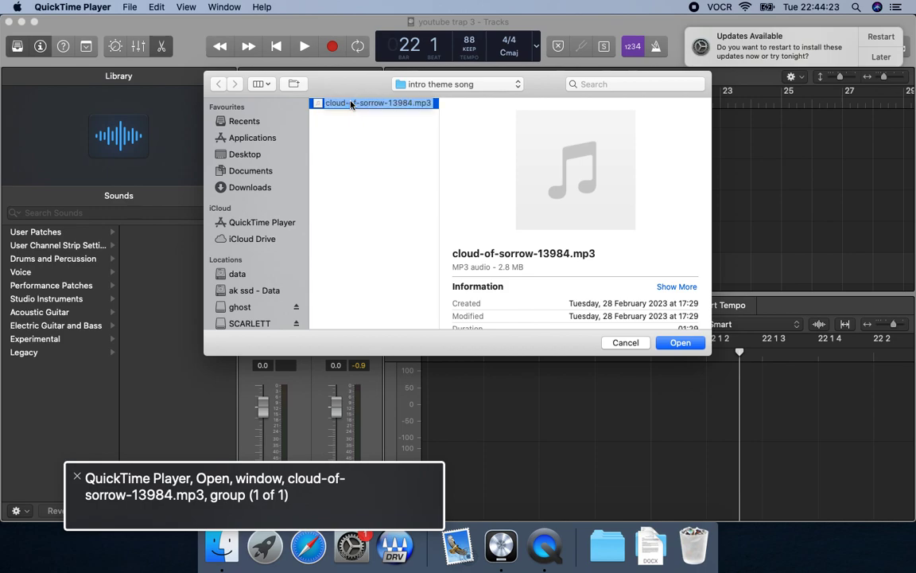